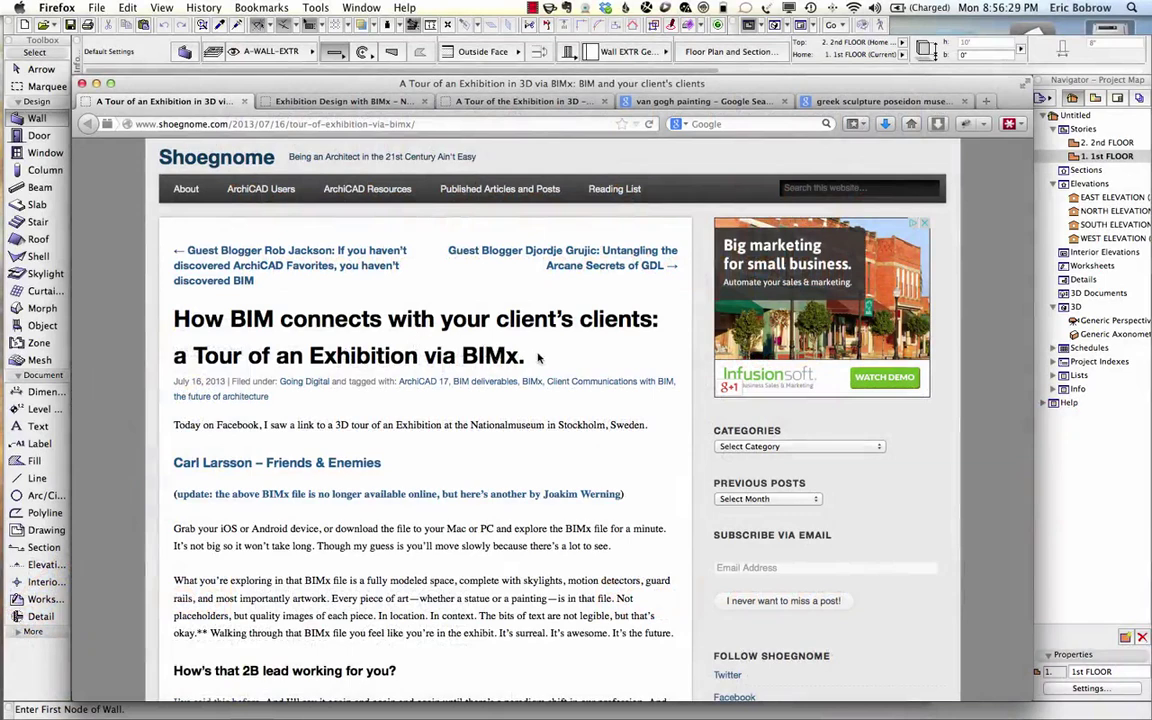
Review the Nationalmuseum BIMx article and the exhibition's 3D tour page, and switch to Finder to view the downloaded BIMx files.
{"action": "left_click", "coordinate": [338, 102]}
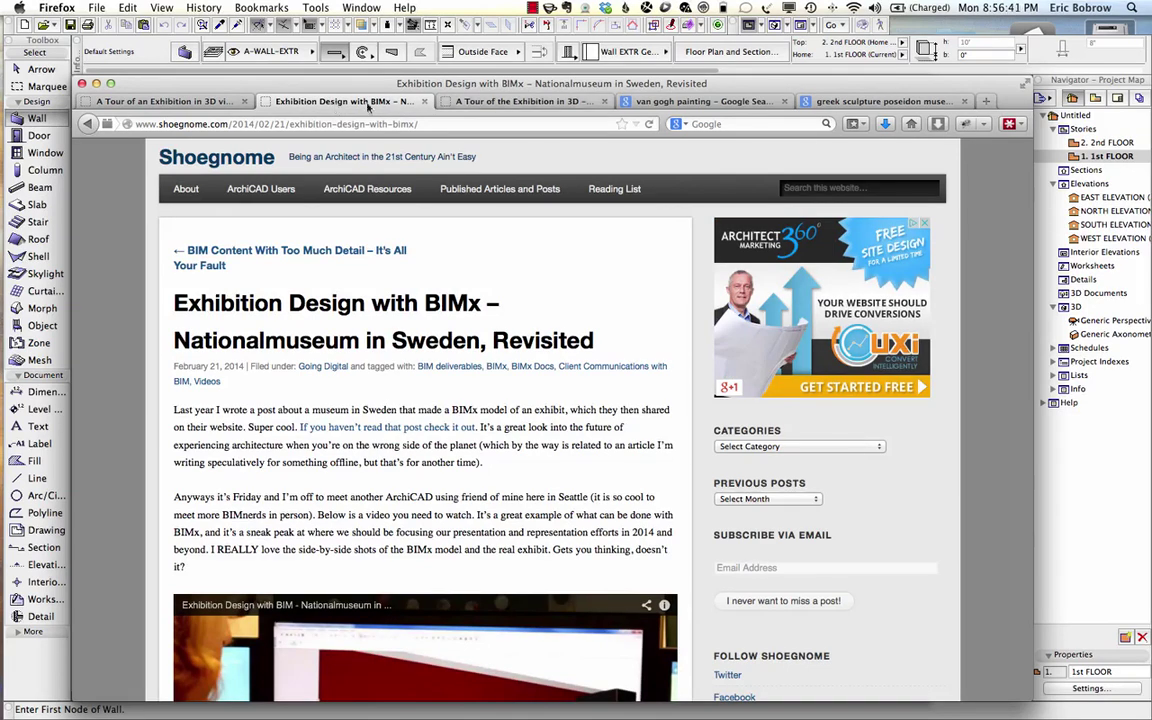
{"action": "left_click", "coordinate": [525, 102]}
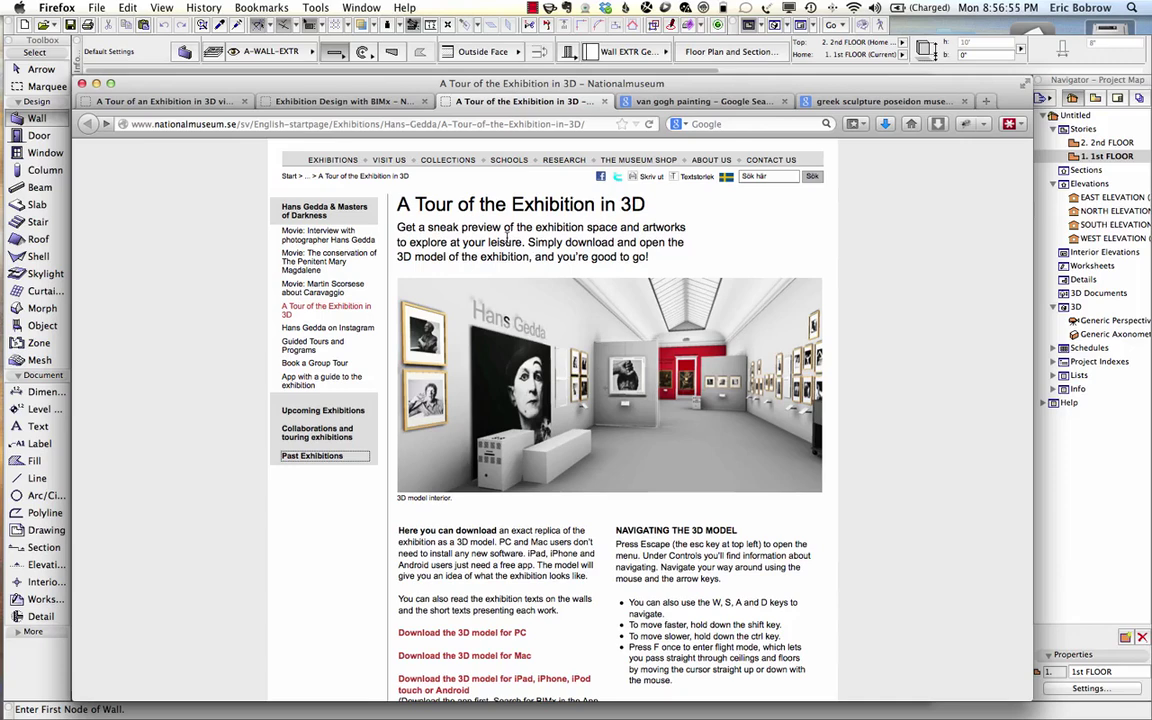
{"action": "key", "text": "super+Tab"}
{"action": "key", "text": "super+Tab"}
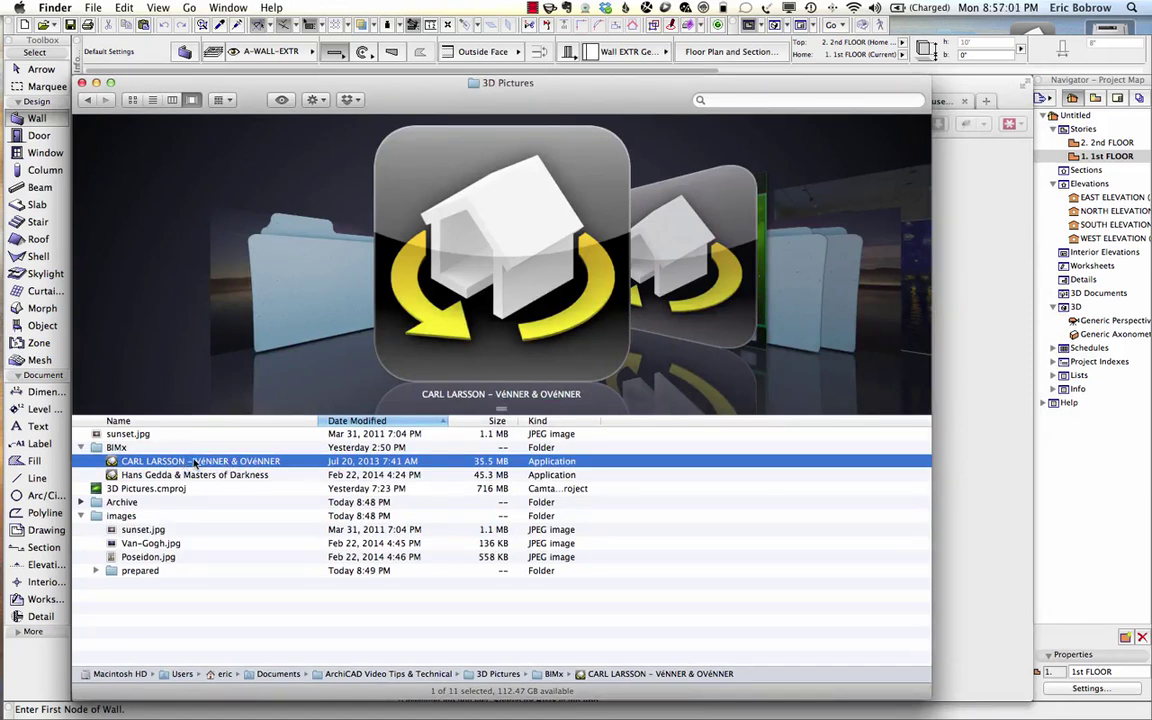
Switch to ArchiCAD and draw a straight horizontal exterior wall in the lower-left area of the 1st floor plan.
{"action": "key", "text": "super+Tab"}
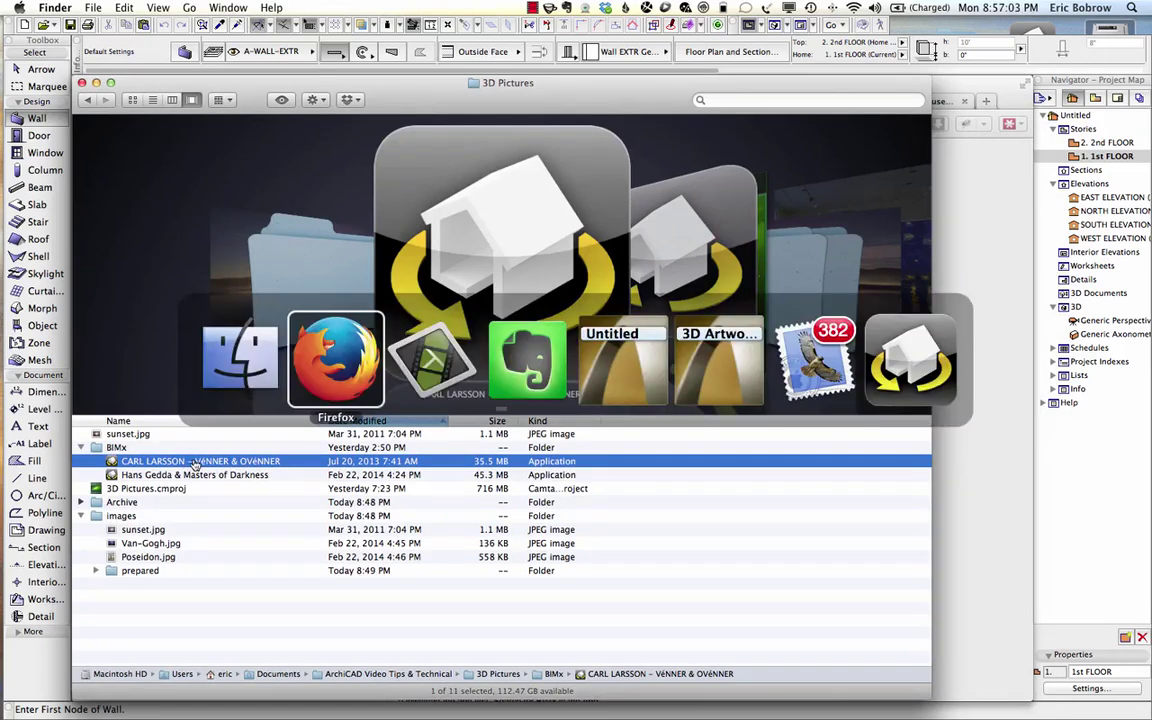
{"action": "key", "text": "super+Tab"}
{"action": "key", "text": "super+Tab"}
{"action": "key", "text": "super+Tab"}
{"action": "key", "text": "super+Tab"}
{"action": "key", "text": "super+Tab"}
{"action": "key", "text": "super+Tab"}
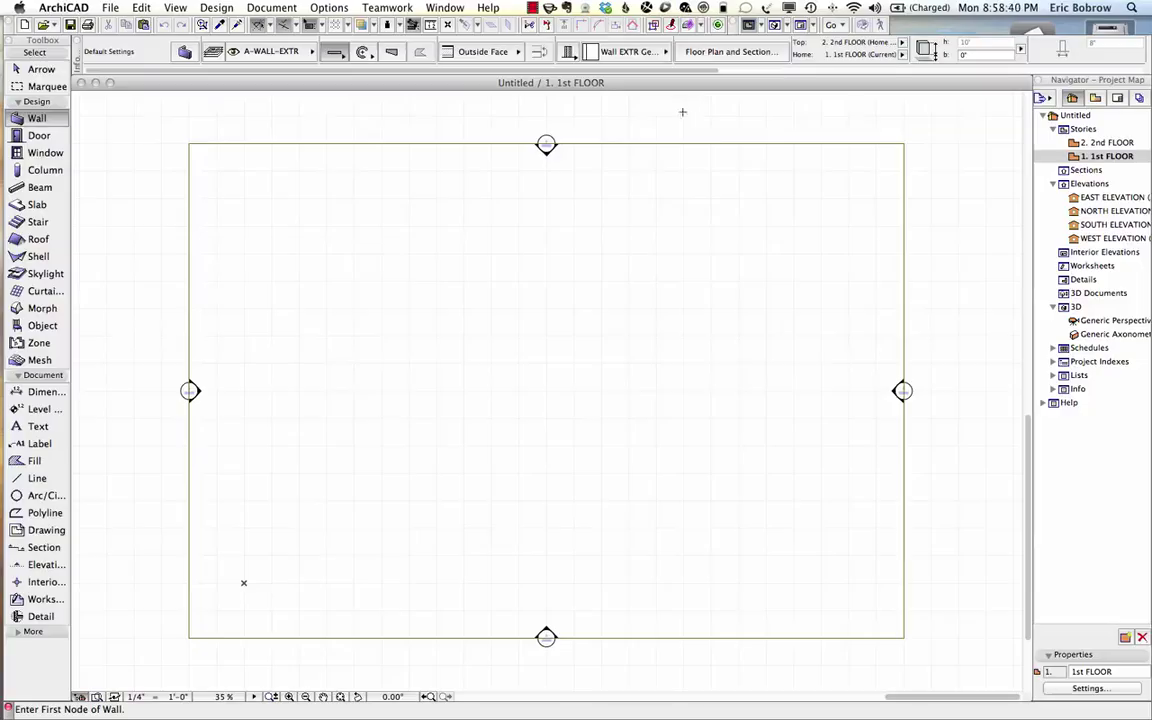
{"action": "left_click", "coordinate": [256, 490]}
{"action": "left_click", "coordinate": [407, 488]}
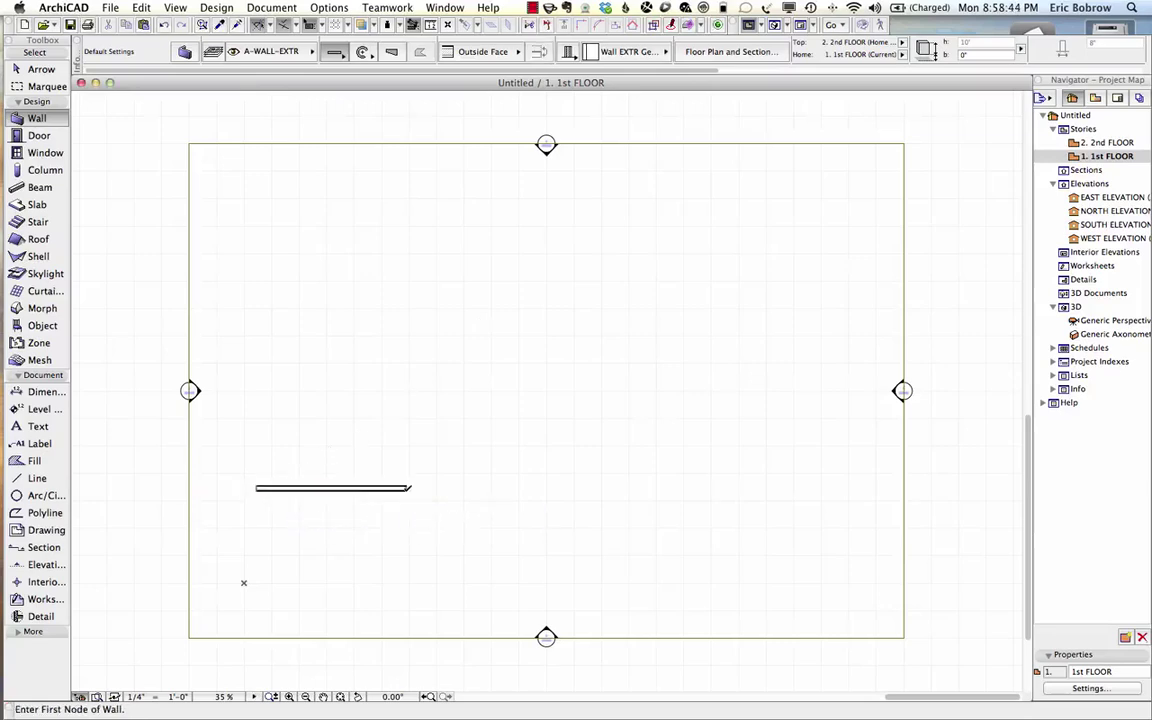
{"action": "scroll", "coordinate": [314, 509], "scroll_direction": "up", "scroll_amount": 5}
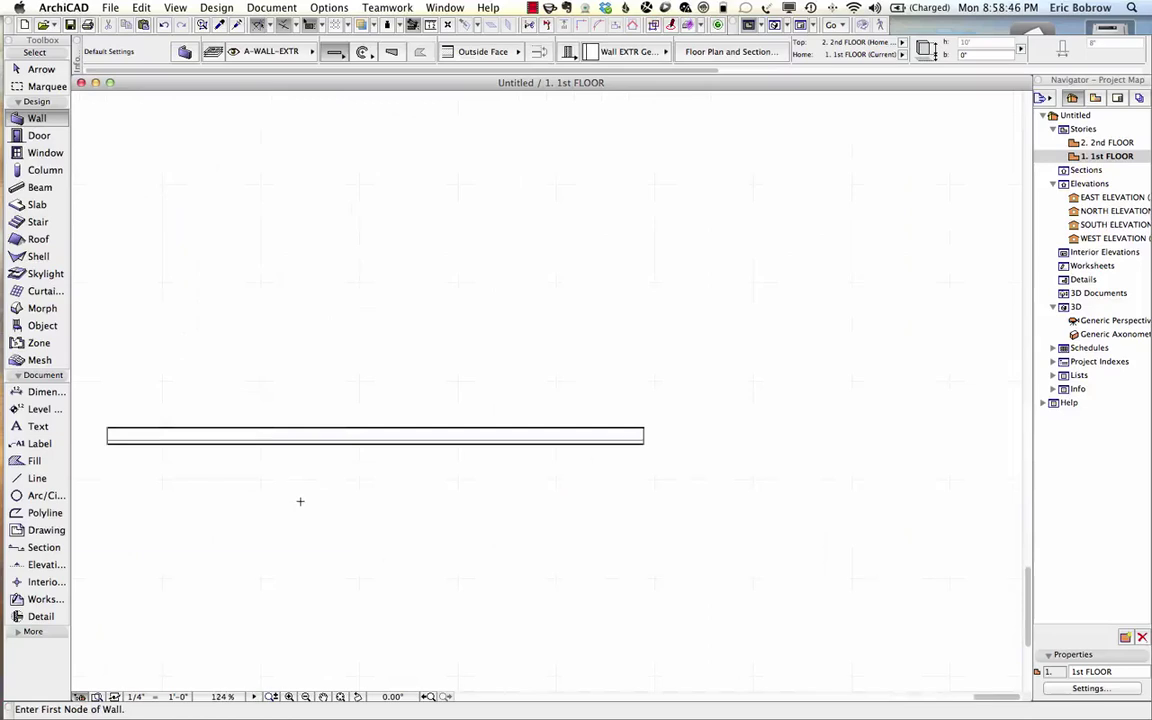
Search the object library for "picture", choose Picture 17 as the default object and preview it in shaded 3D.
{"action": "left_click", "coordinate": [42, 325]}
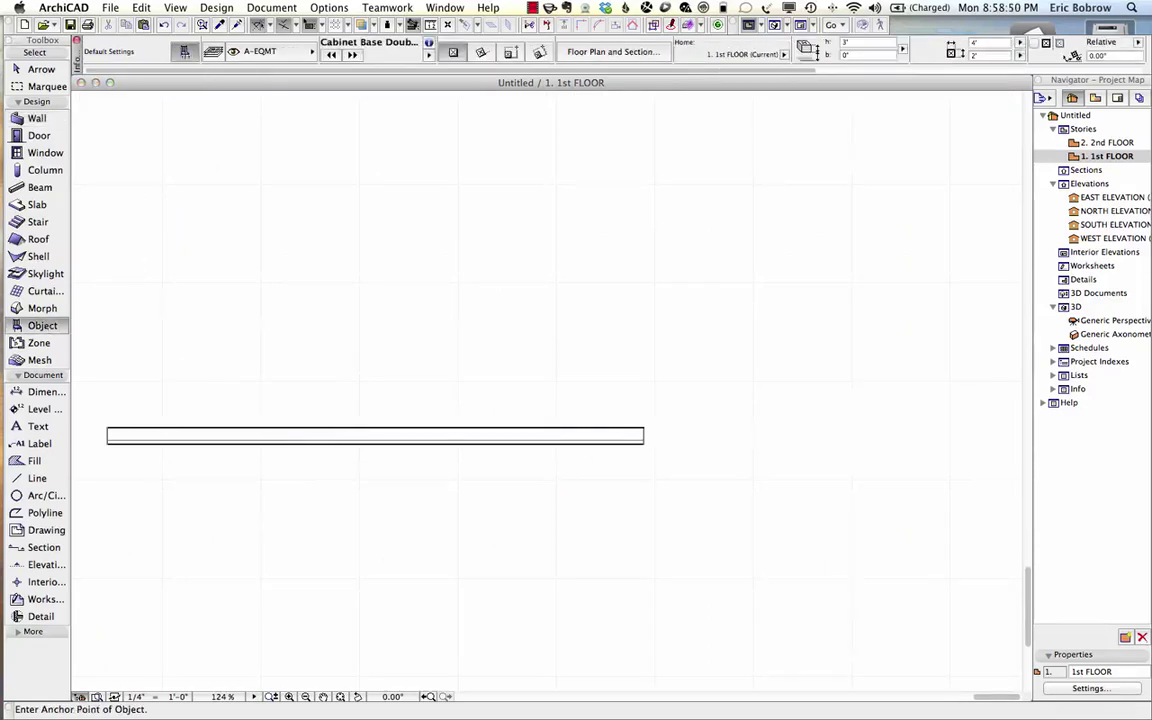
{"action": "left_click", "coordinate": [184, 52]}
{"action": "left_click", "coordinate": [409, 44]}
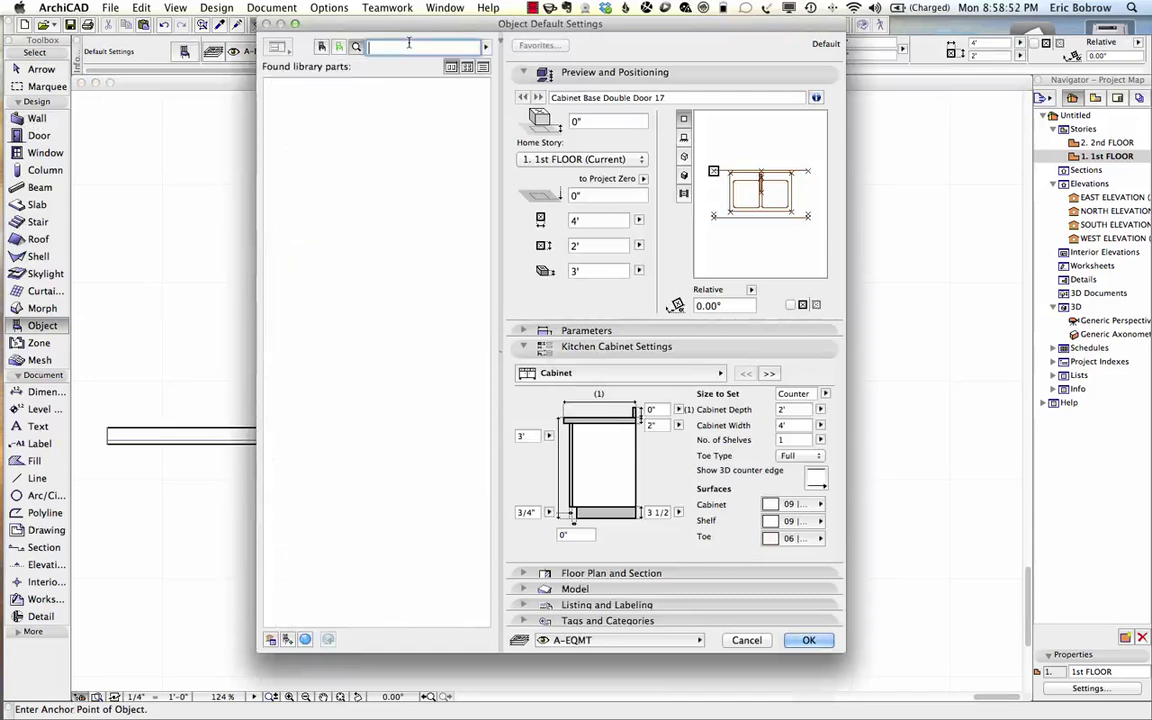
{"action": "type", "text": "picture"}
{"action": "key", "text": "Return"}
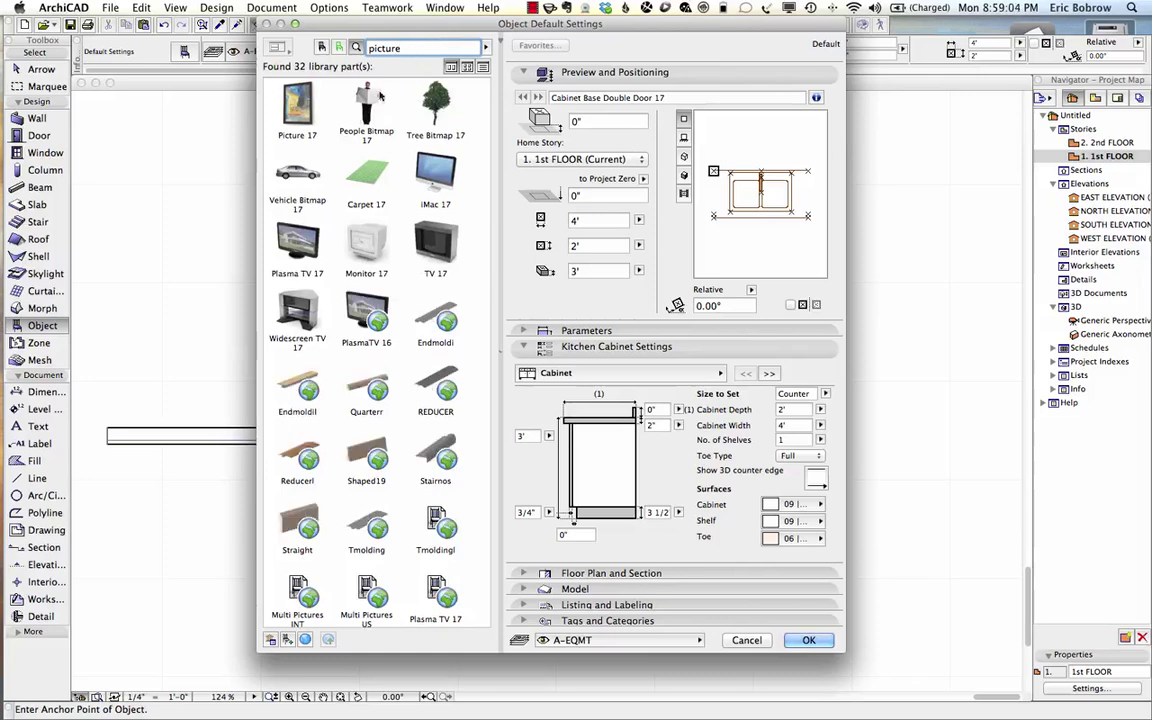
{"action": "left_click", "coordinate": [302, 110]}
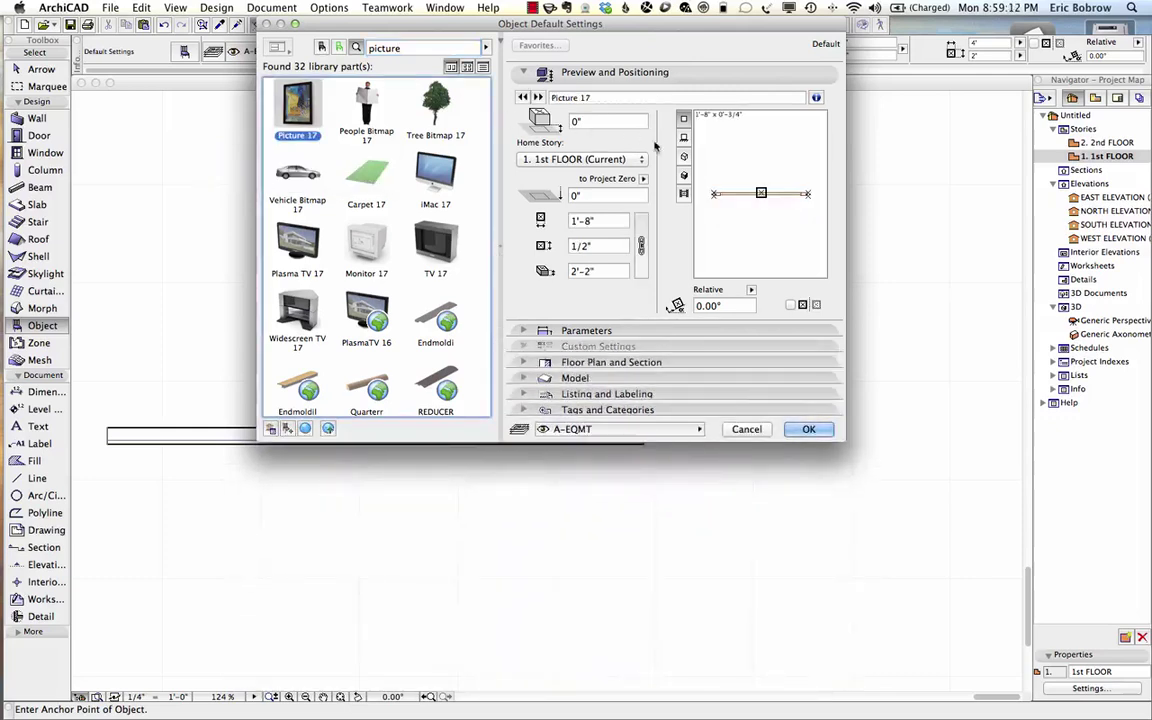
{"action": "left_click", "coordinate": [685, 175]}
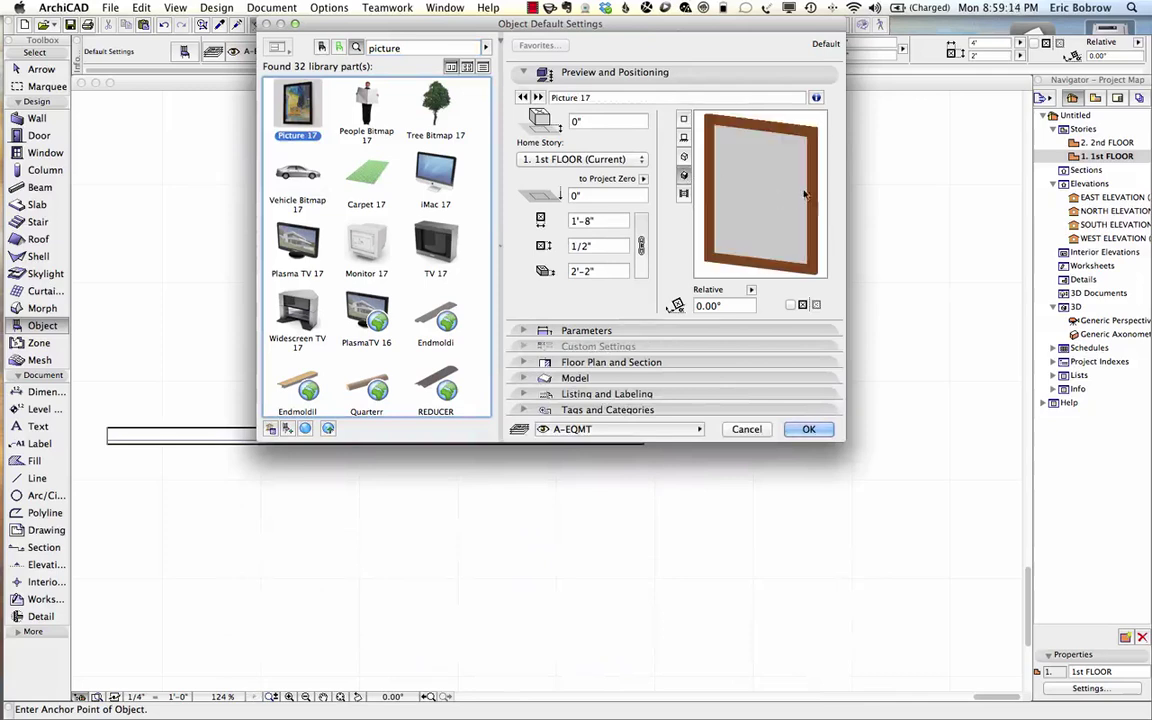
Set the picture's elevation to 3' and place it just in front of the wall near its left end.
{"action": "left_click_drag", "start_coordinate": [708, 185], "coordinate": [788, 204]}
{"action": "key", "text": "Tab"}
{"action": "left_click", "coordinate": [806, 429]}
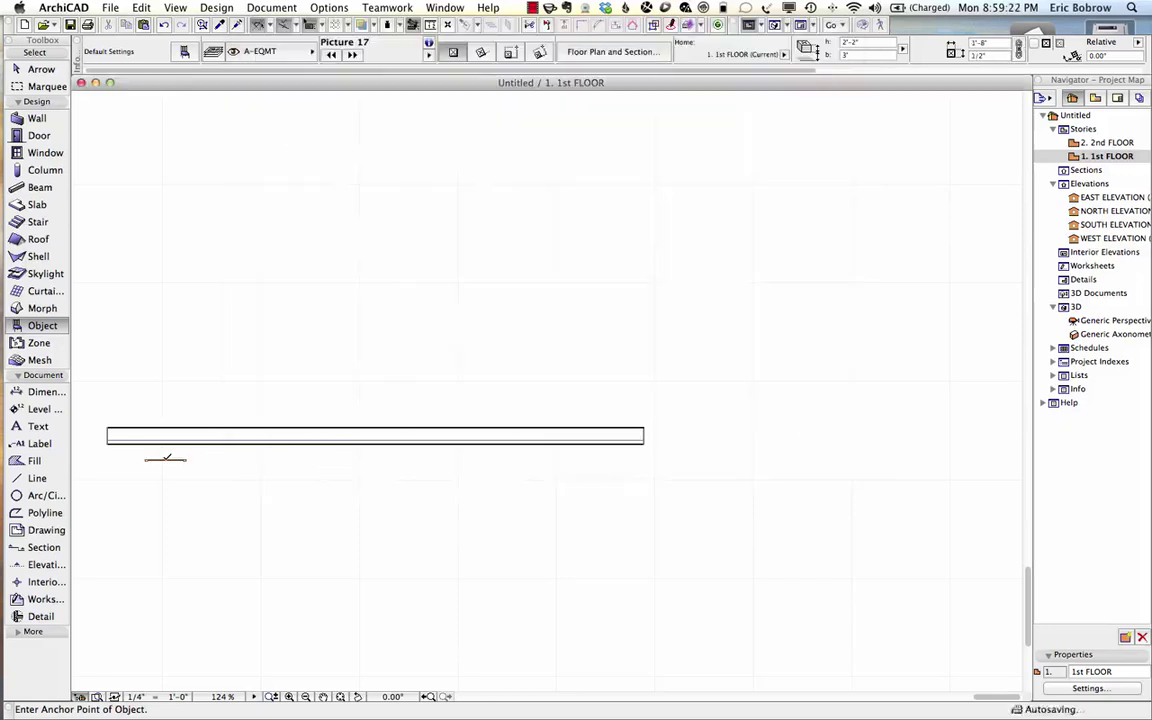
In the 3D view, drag a copy of the picture about 2'-6 1/2" to the right along the wall.
{"action": "key", "text": "F3"}
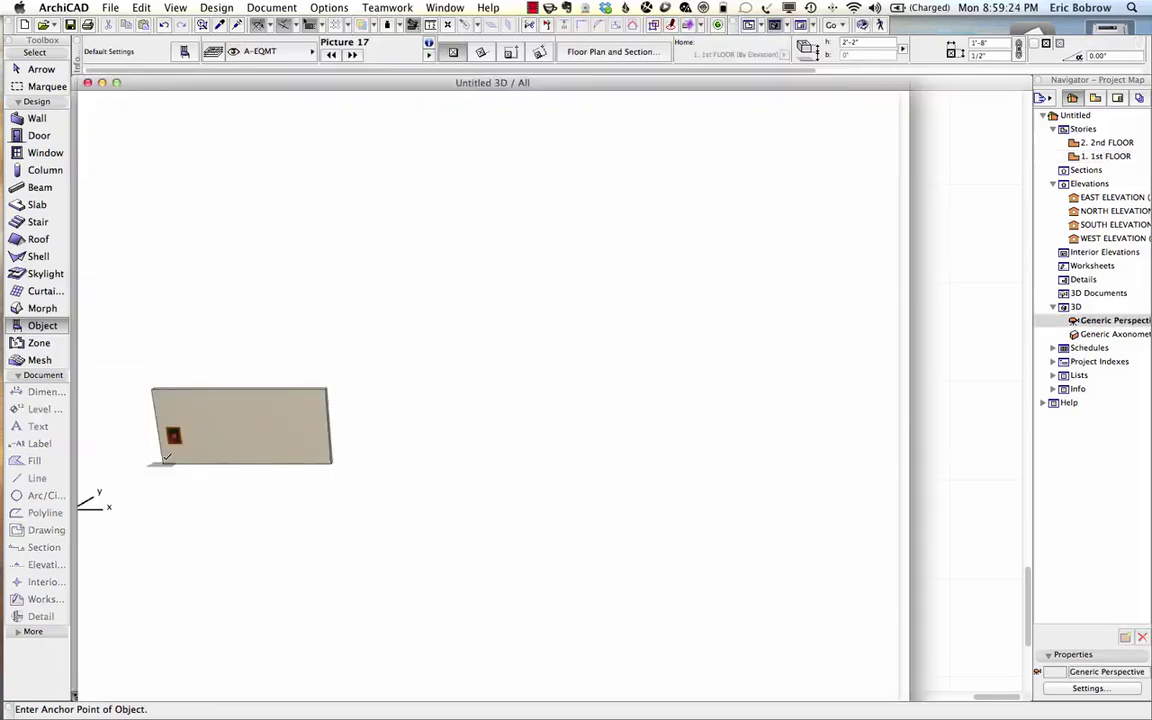
{"action": "scroll", "coordinate": [146, 450], "scroll_direction": "up", "scroll_amount": 5}
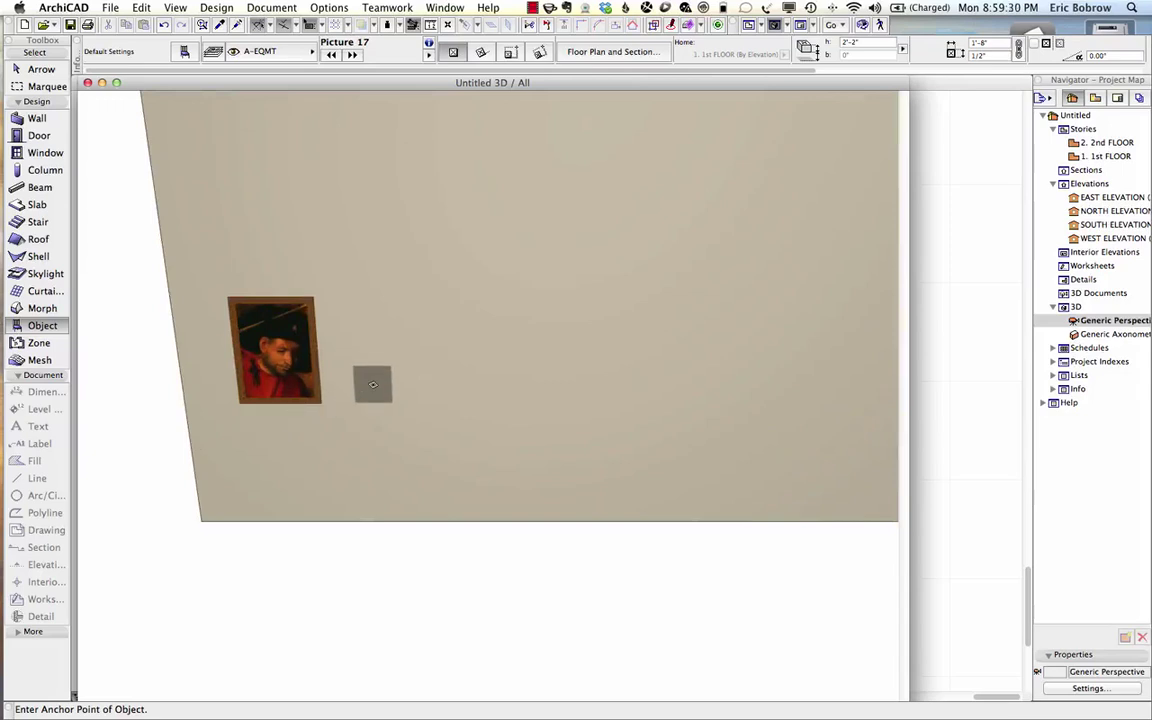
{"action": "left_click", "coordinate": [306, 381], "text": "shift"}
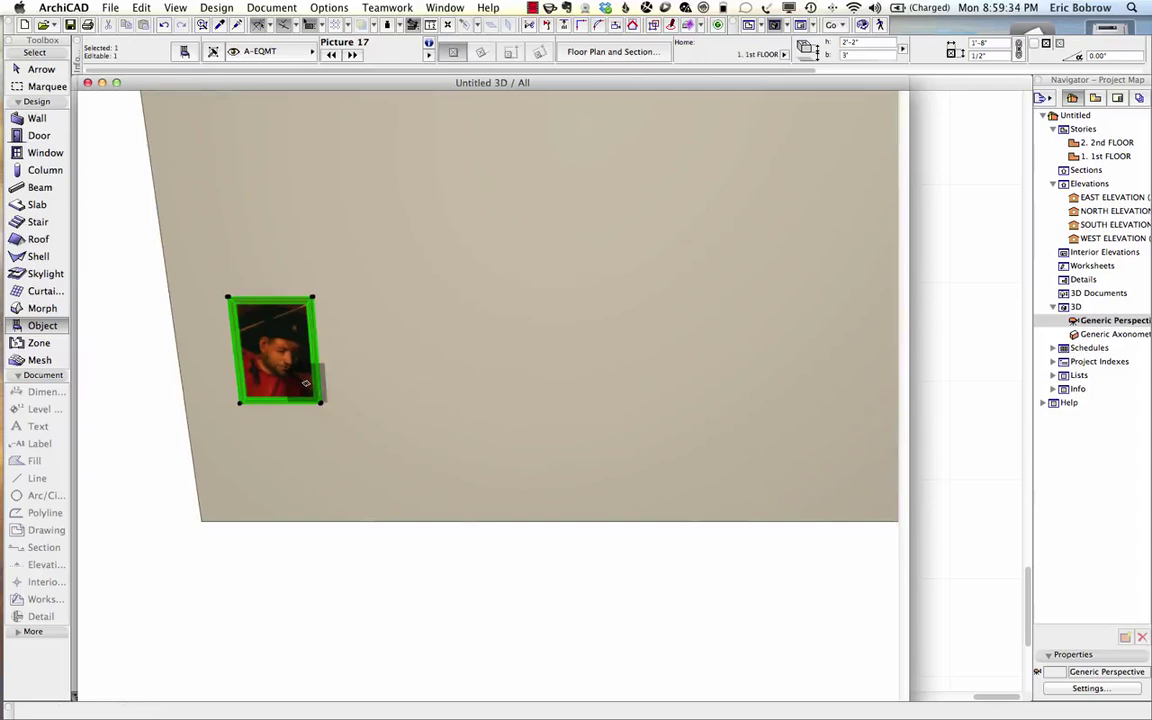
{"action": "key", "text": "super+d"}
{"action": "key", "text": "alt"}
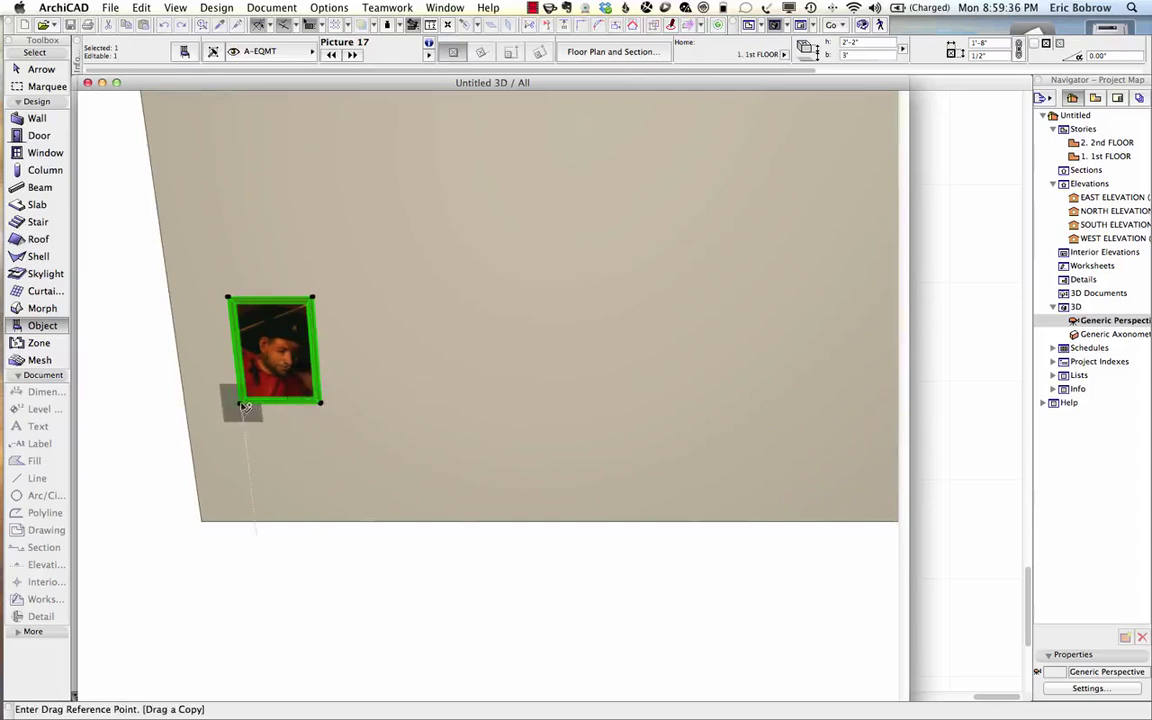
{"action": "left_click", "coordinate": [239, 403]}
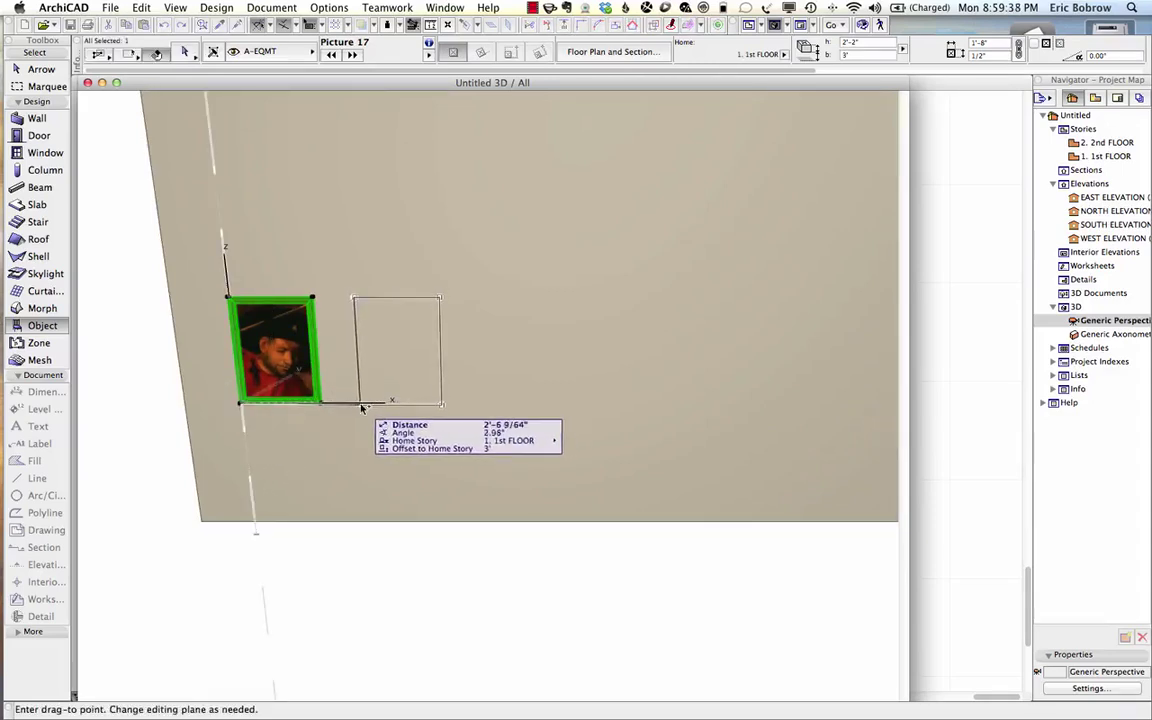
{"action": "middle_click_drag", "start_coordinate": [391, 401], "coordinate": [390, 450], "text": "shift"}
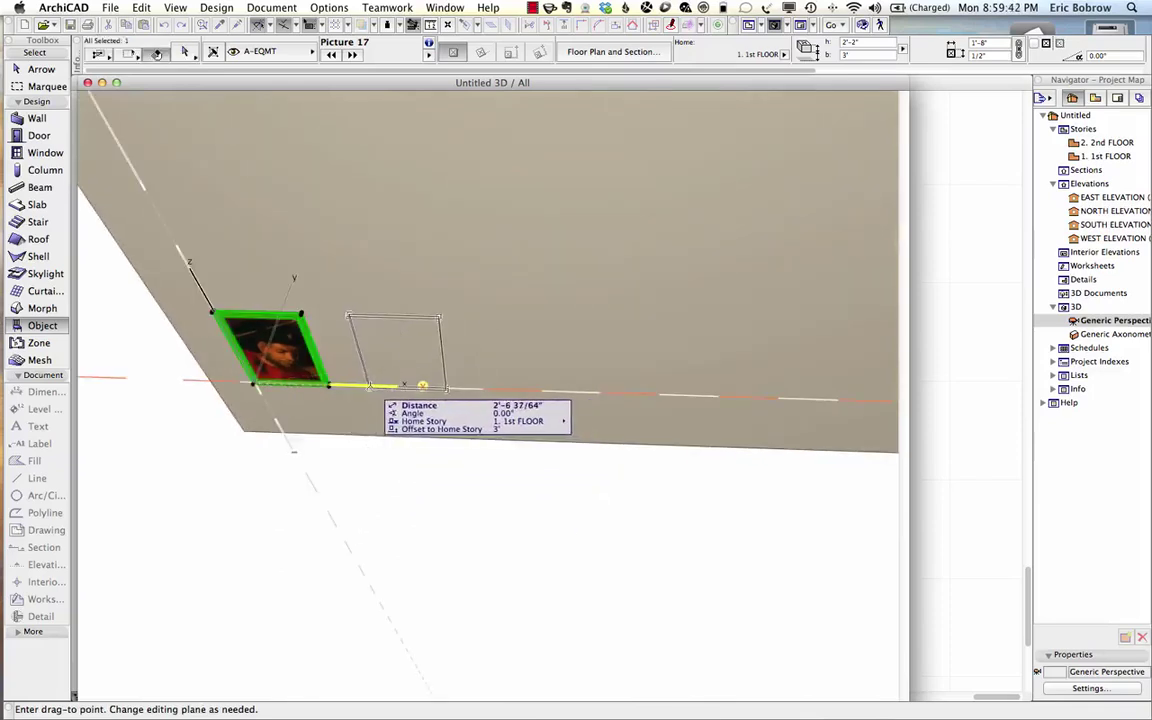
{"action": "left_click", "coordinate": [403, 385]}
{"action": "middle_click_drag", "start_coordinate": [404, 455], "coordinate": [390, 360], "text": "shift"}
{"action": "left_click", "coordinate": [390, 355]}
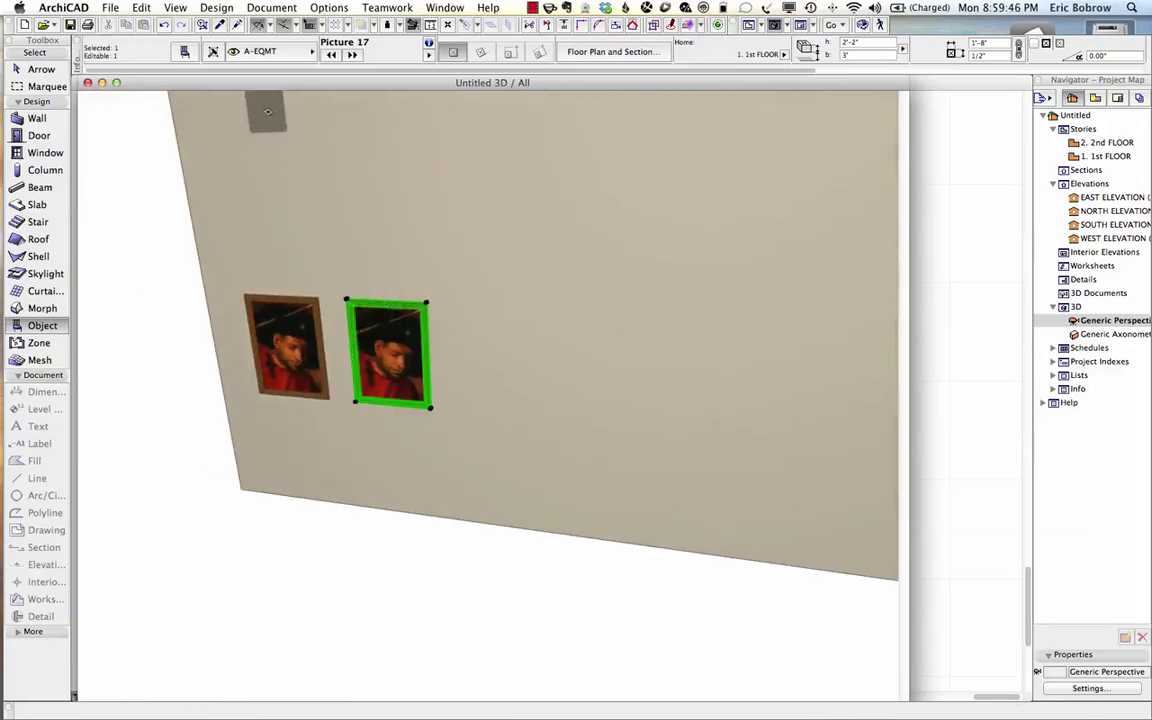
Turn on Use Custom Picture in the copied picture's parameters and apply the settings.
{"action": "left_click", "coordinate": [184, 51]}
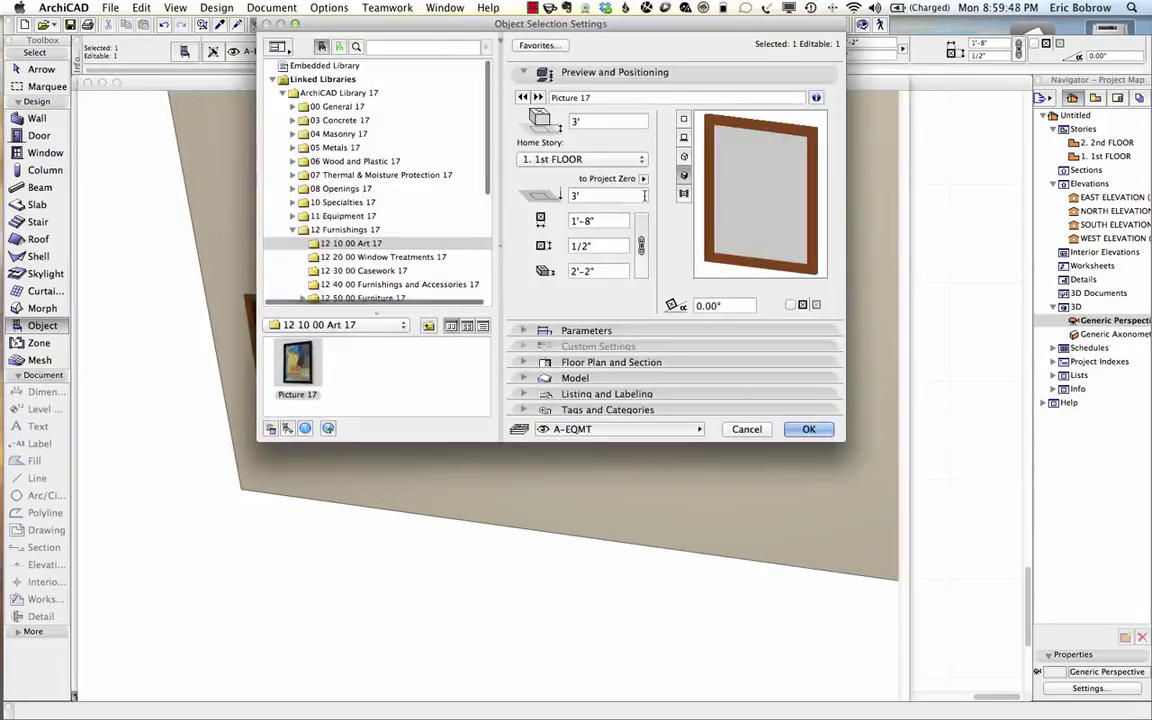
{"action": "left_click", "coordinate": [524, 331]}
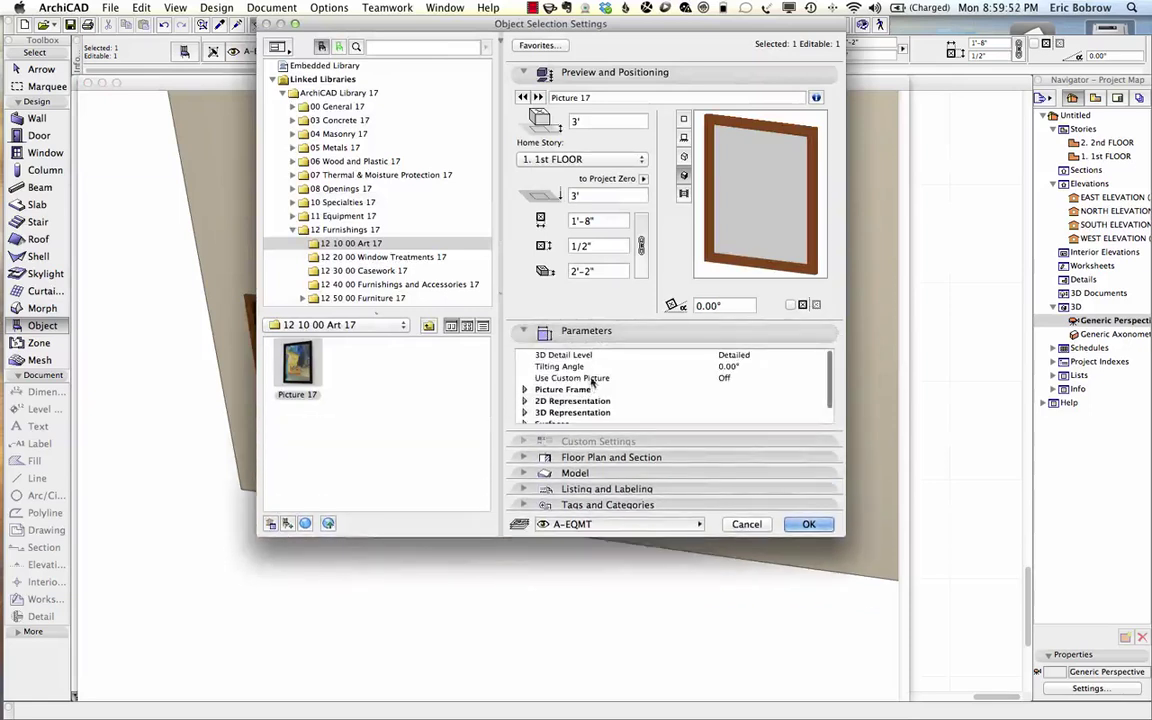
{"action": "left_click", "coordinate": [726, 378]}
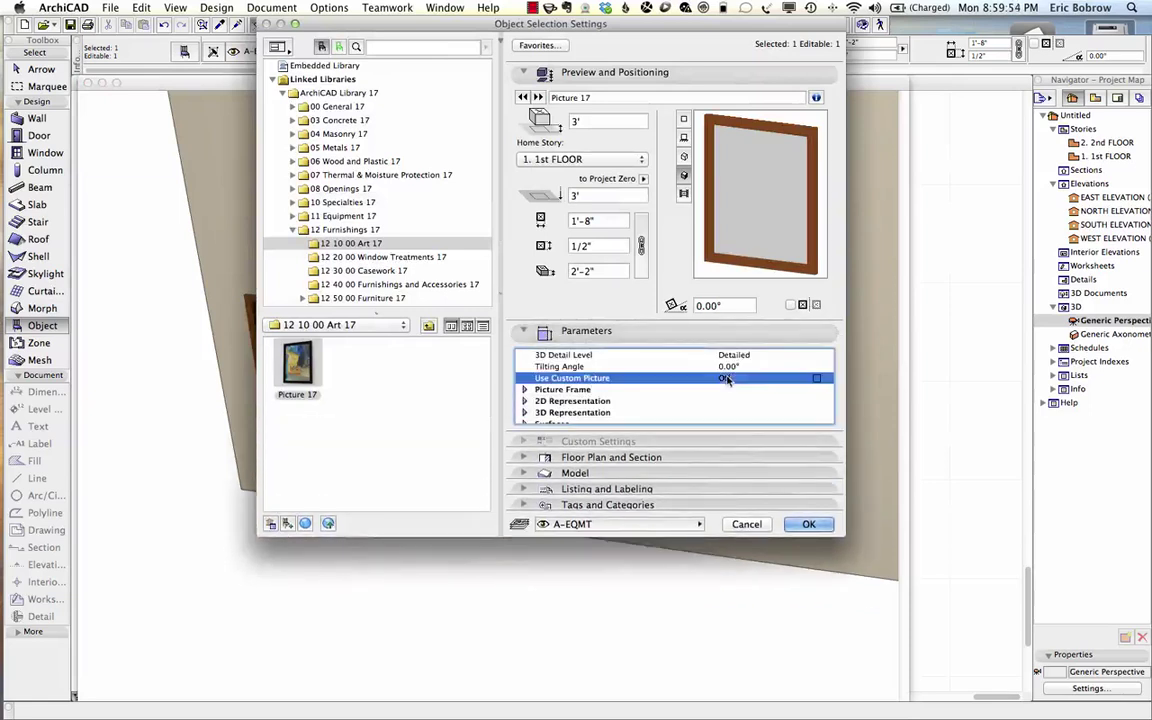
{"action": "left_click", "coordinate": [816, 379]}
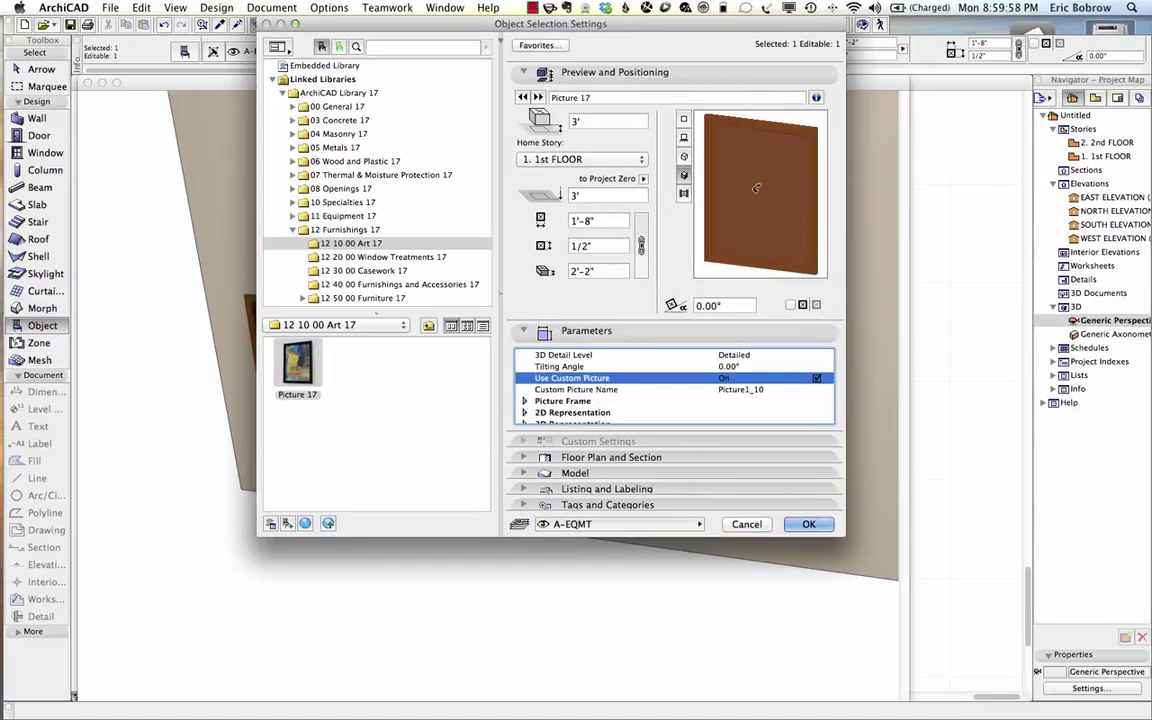
{"action": "left_click", "coordinate": [764, 390]}
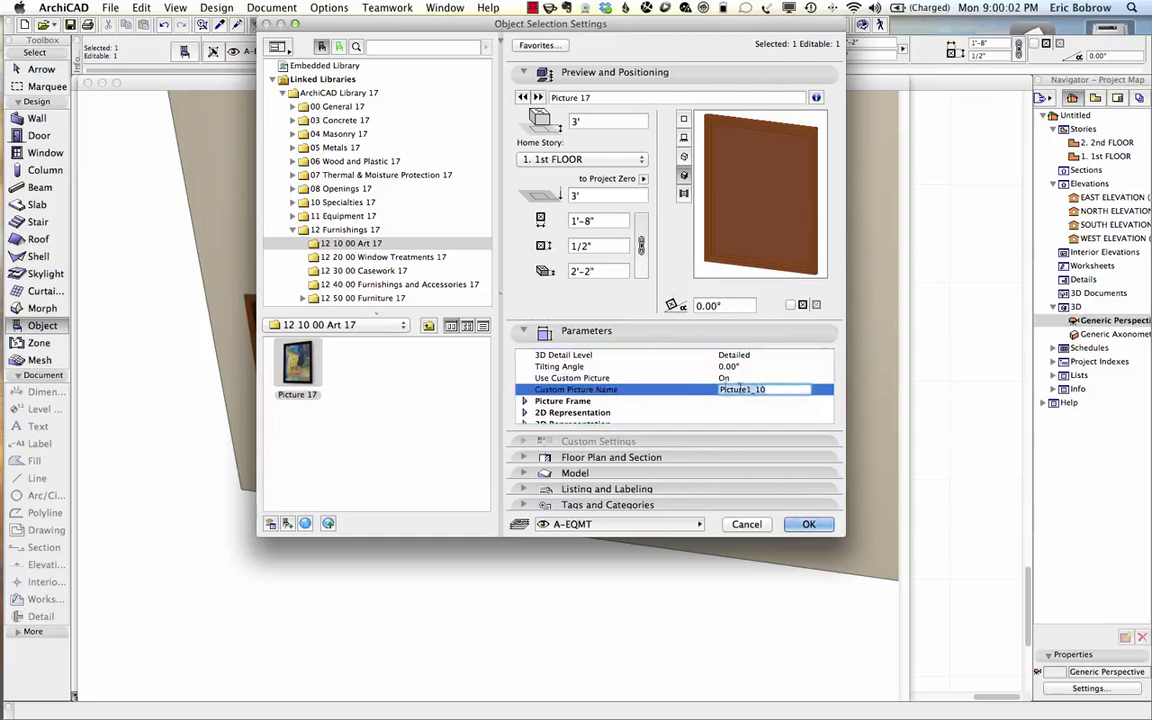
{"action": "left_click", "coordinate": [809, 525]}
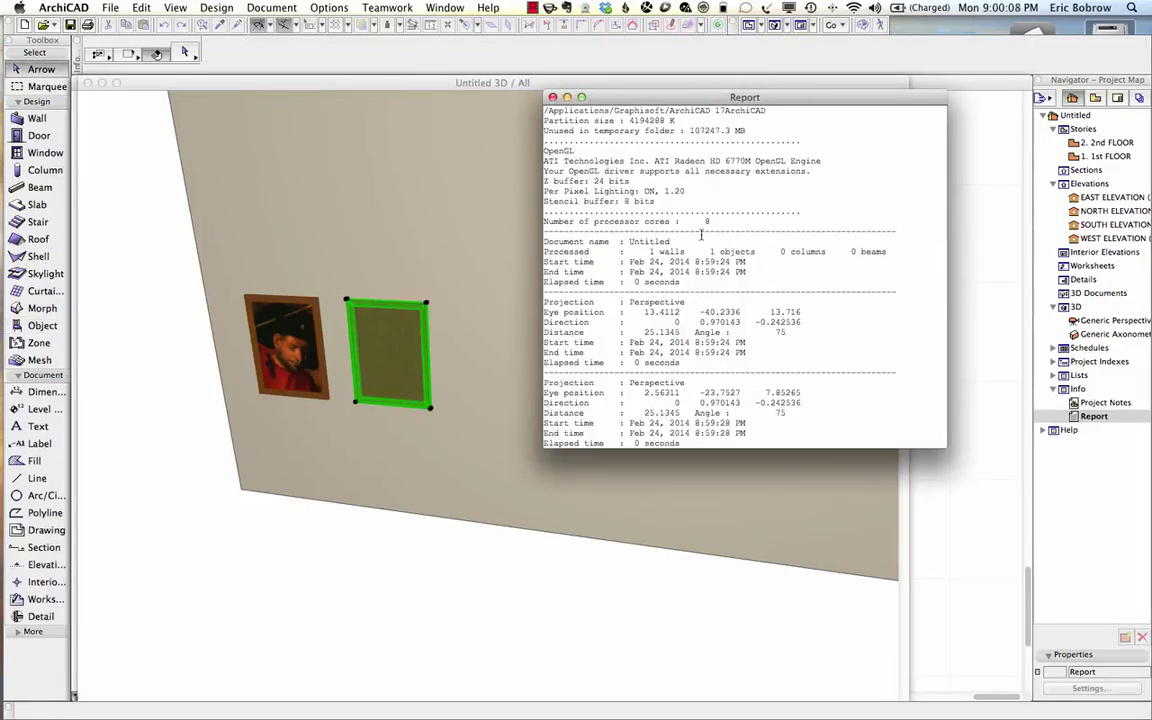
Examine the report's messages about the custom picture file and close the report.
{"action": "scroll", "coordinate": [701, 235], "scroll_direction": "down", "scroll_amount": 9}
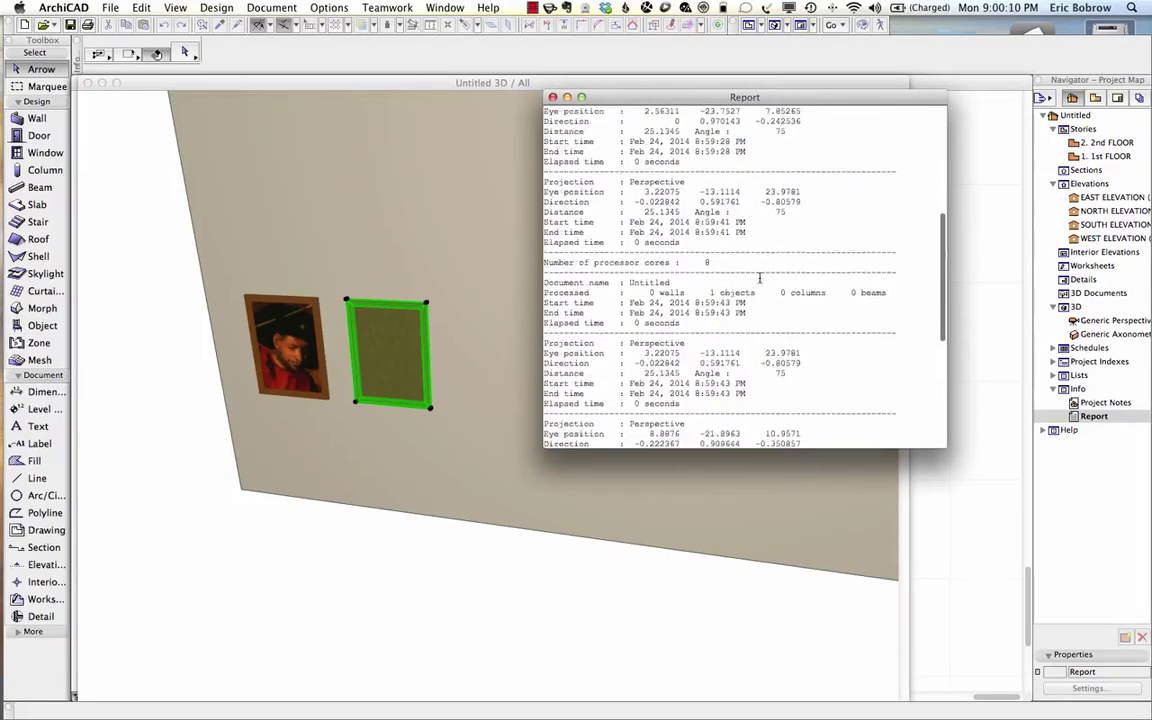
{"action": "scroll", "coordinate": [760, 278], "scroll_direction": "down", "scroll_amount": 5}
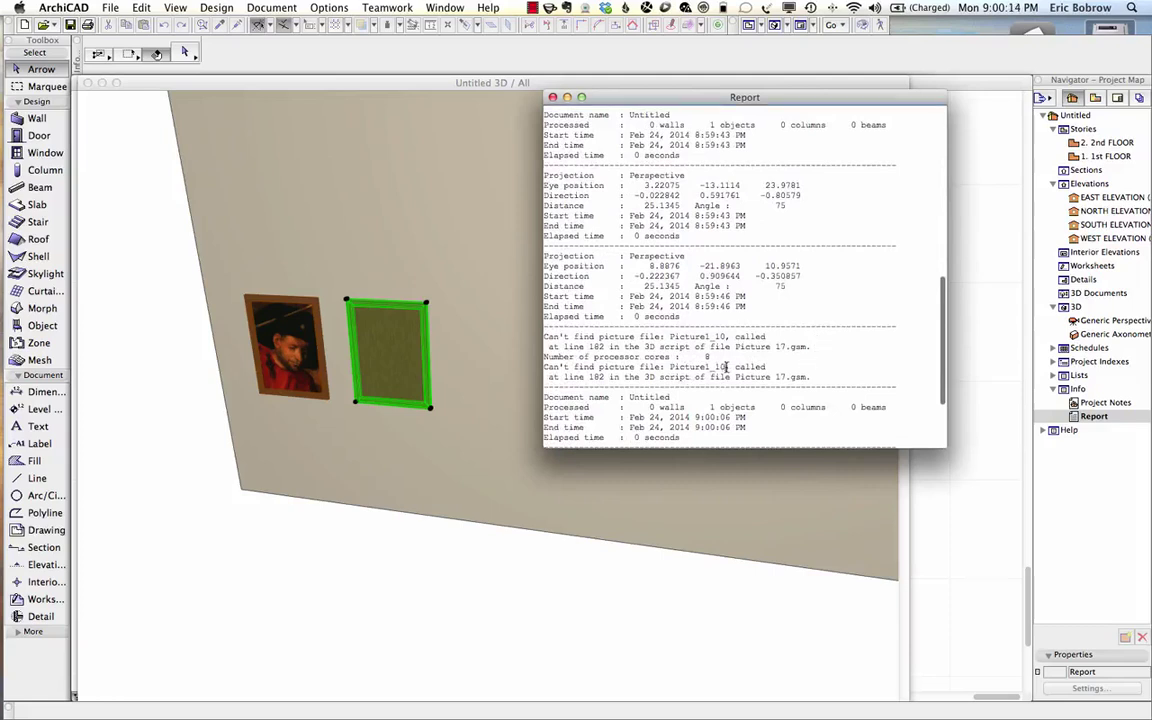
{"action": "left_click_drag", "start_coordinate": [727, 368], "coordinate": [674, 367]}
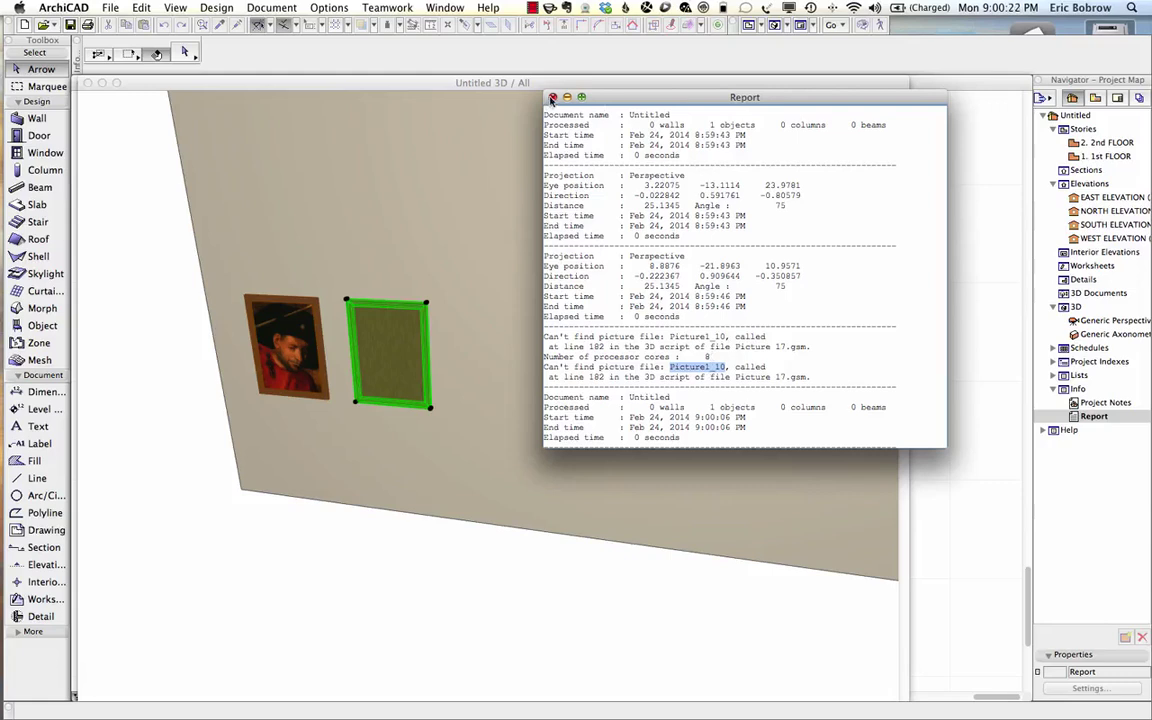
{"action": "left_click", "coordinate": [553, 97]}
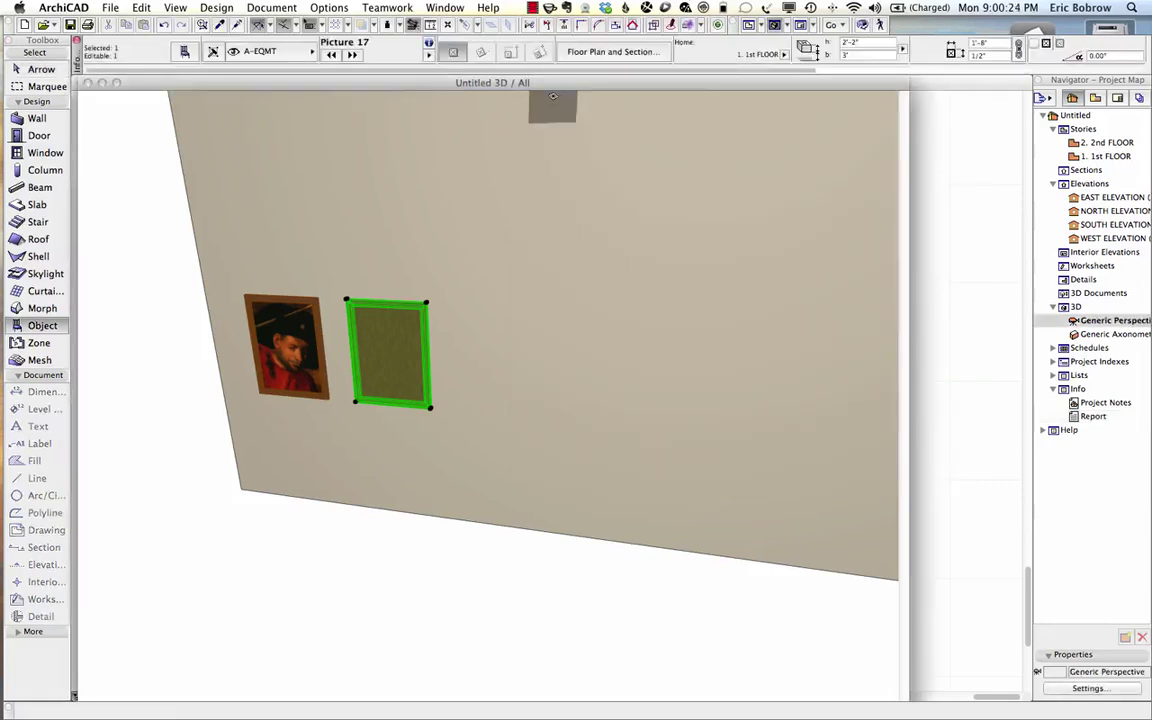
Use the Library Manager to add sunset.jpg from the 3D Pictures folder to the embedded library.
{"action": "left_click", "coordinate": [109, 8]}
{"action": "mouse_move", "coordinate": [164, 210]}
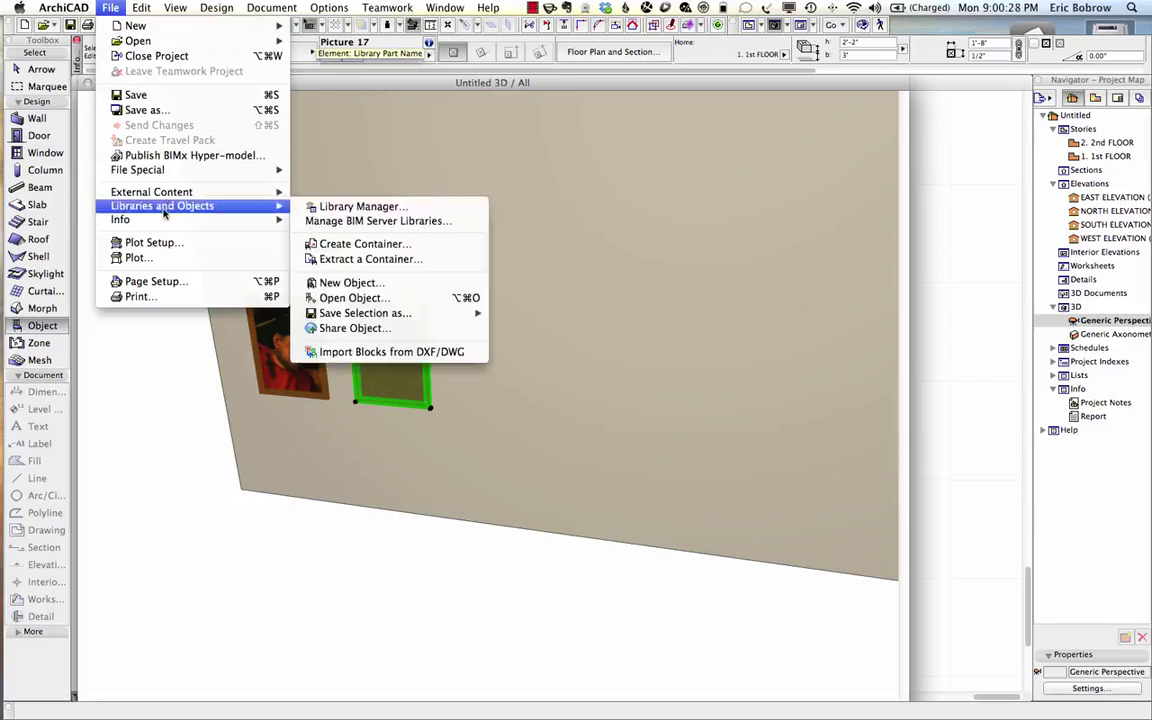
{"action": "left_click", "coordinate": [354, 207]}
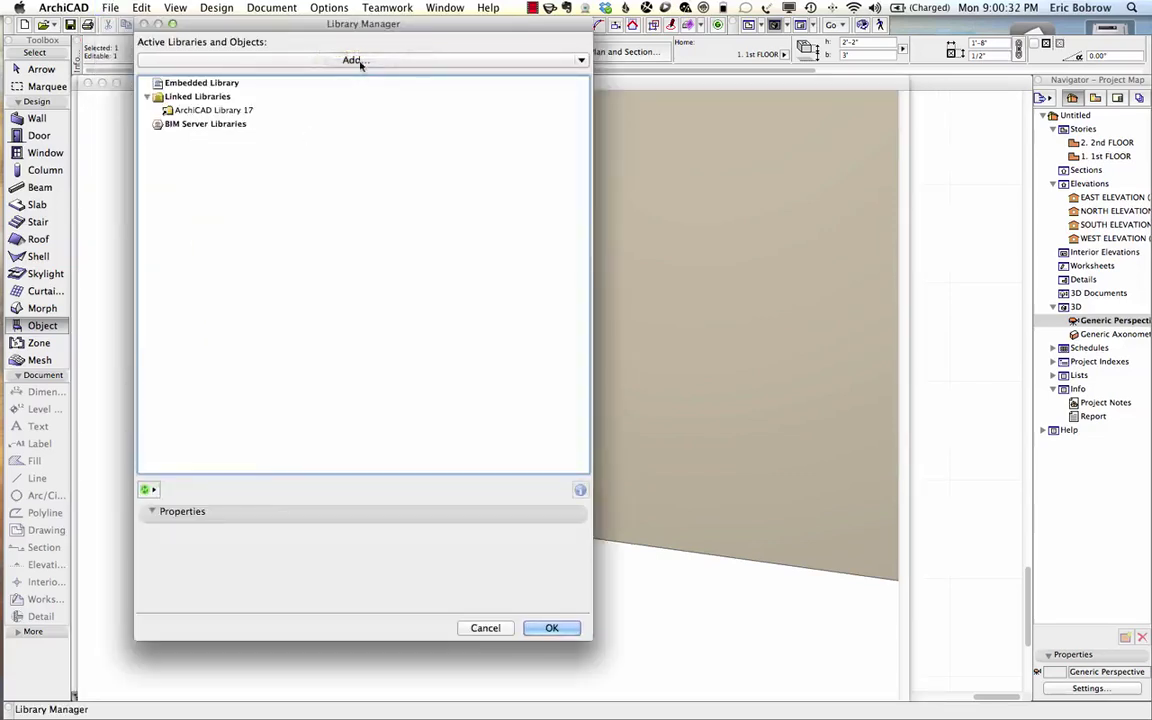
{"action": "left_click", "coordinate": [356, 60]}
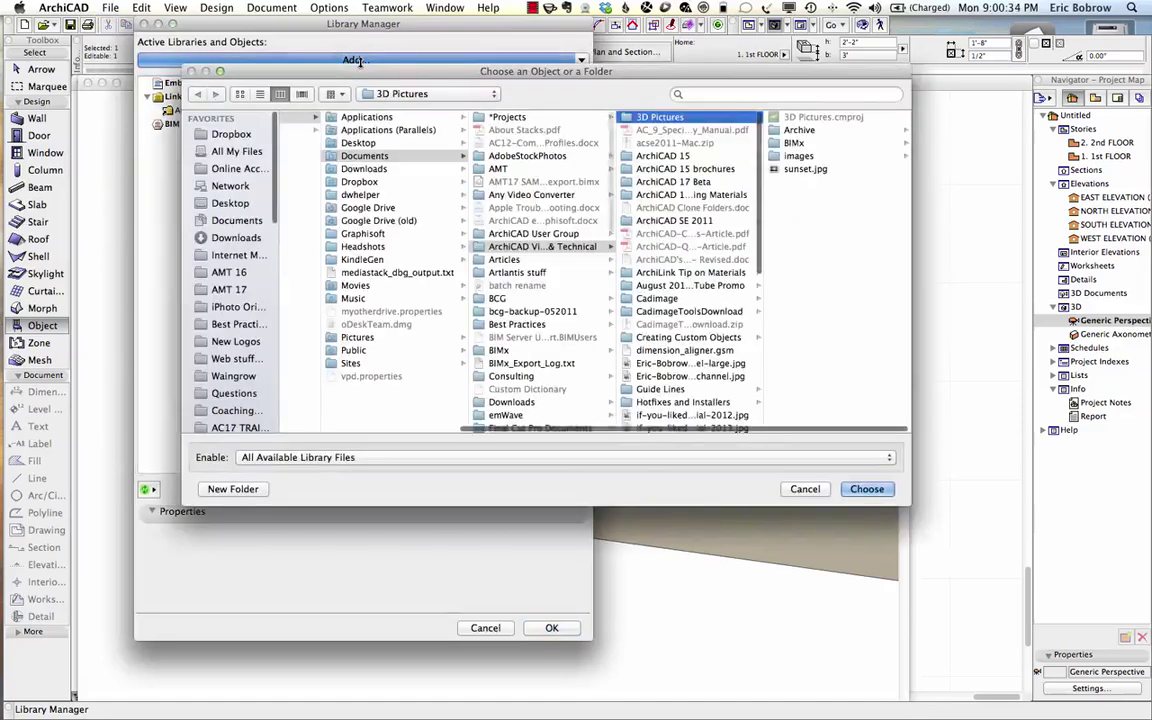
{"action": "left_click", "coordinate": [803, 170]}
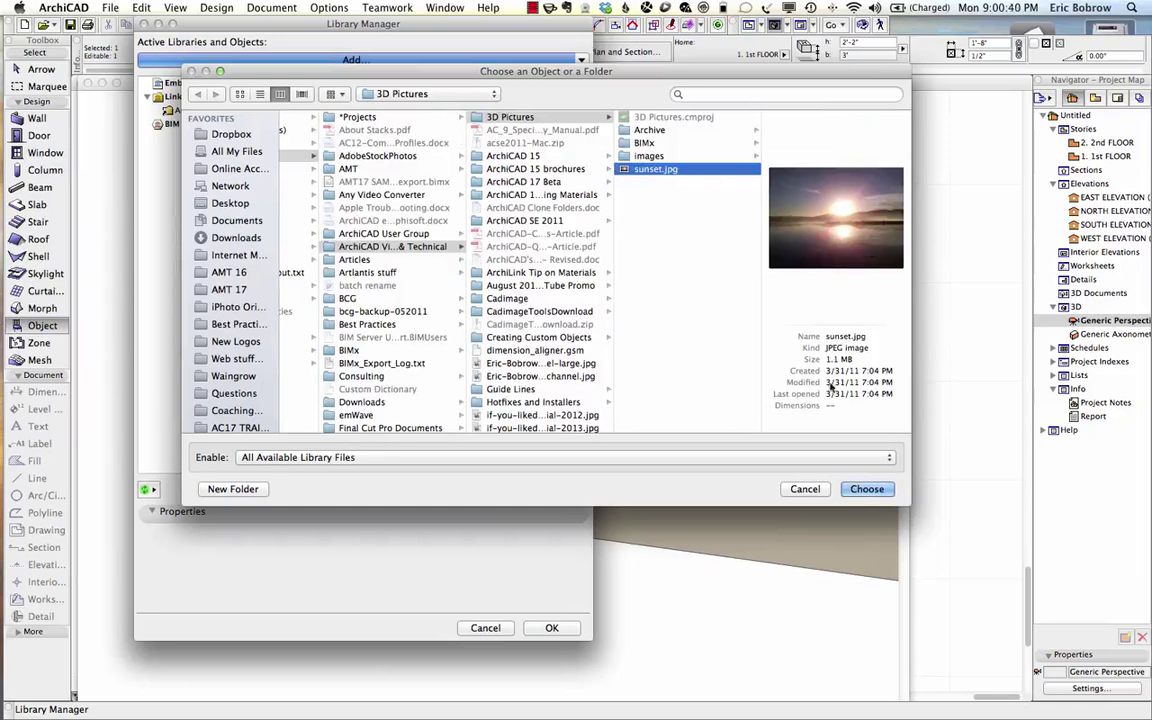
{"action": "left_click", "coordinate": [866, 489]}
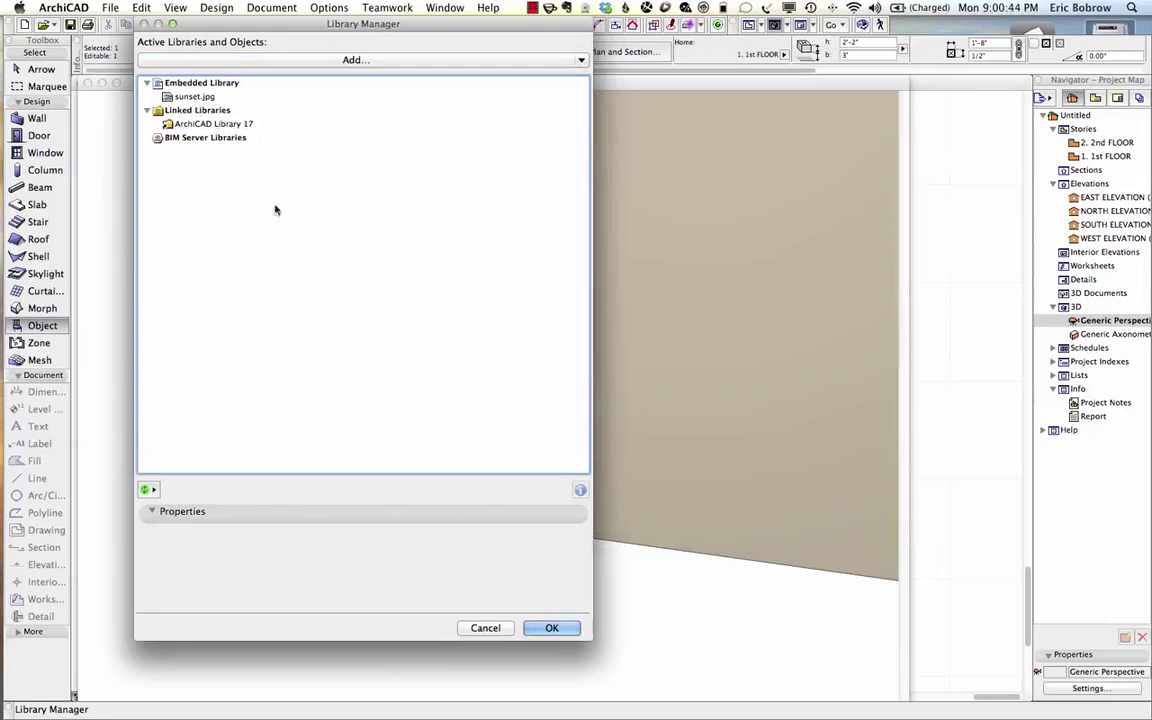
Apply the Library Manager changes and set the copied picture's Custom Picture Name to sunset, closing the report each time.
{"action": "left_click", "coordinate": [552, 628]}
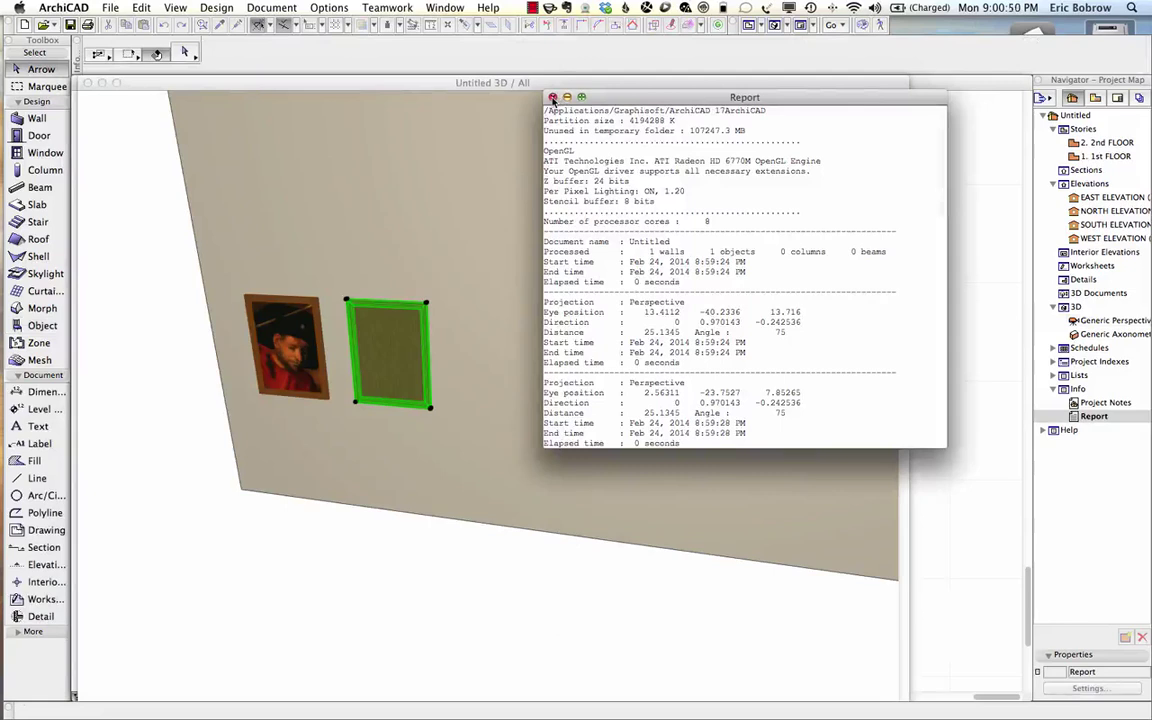
{"action": "left_click", "coordinate": [553, 98]}
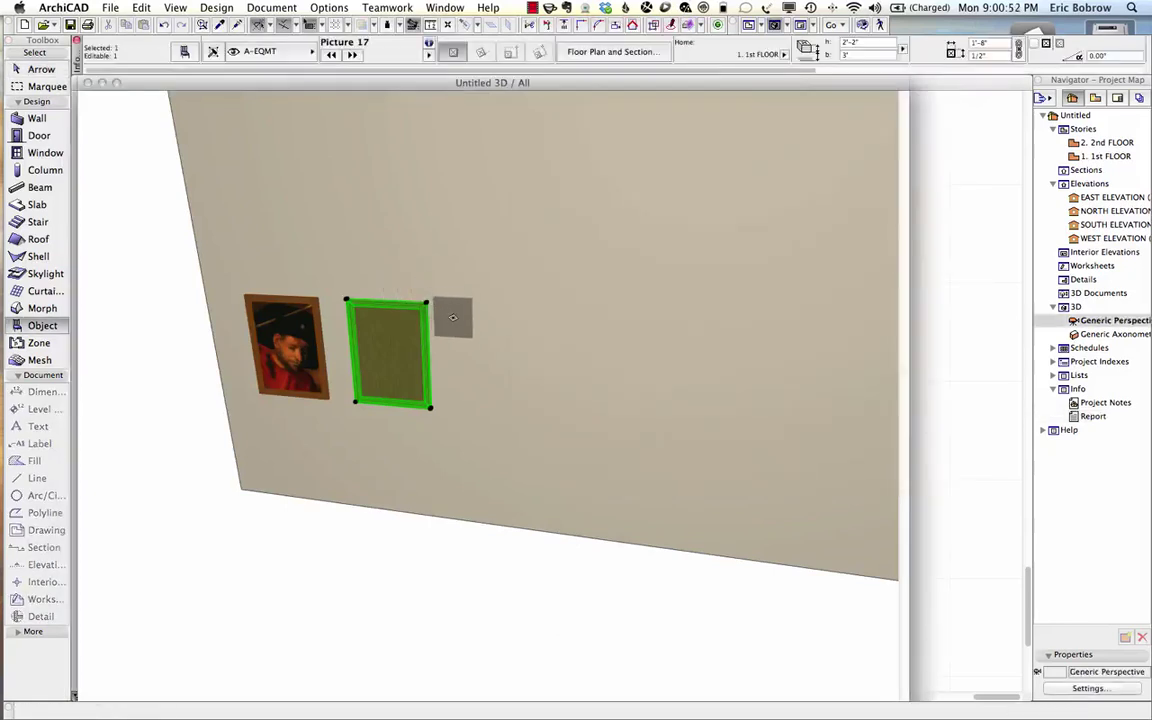
{"action": "key", "text": "super+t"}
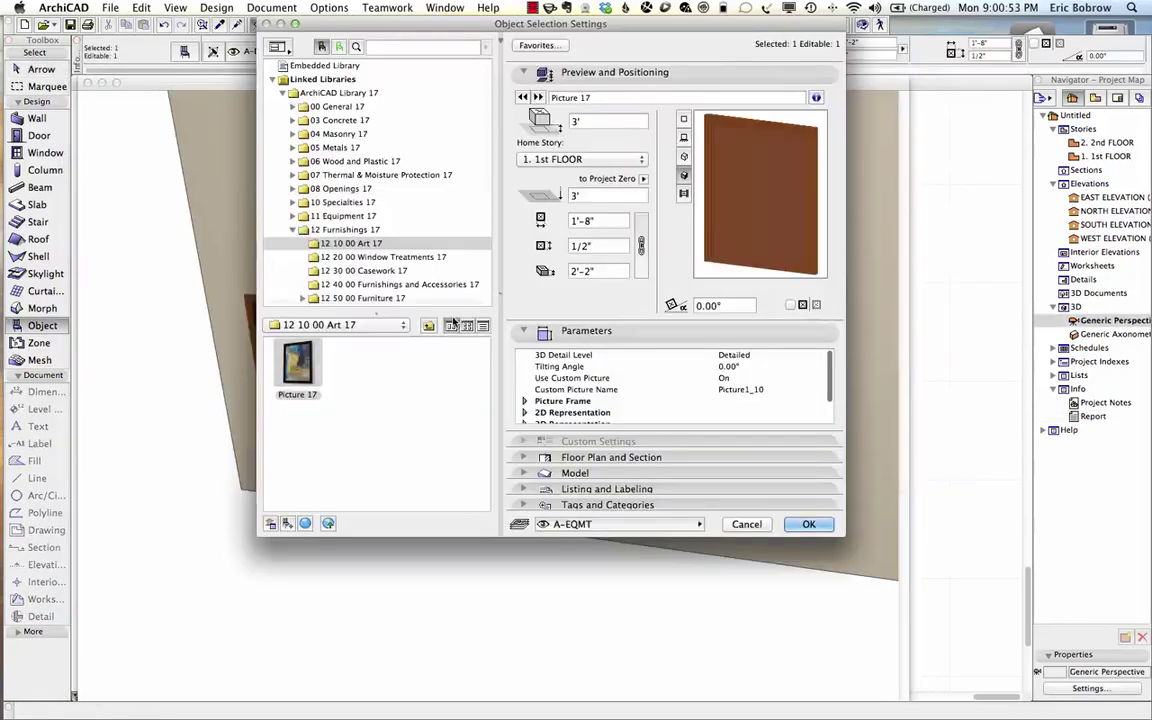
{"action": "left_click", "coordinate": [740, 389]}
{"action": "type", "text": "sunset"}
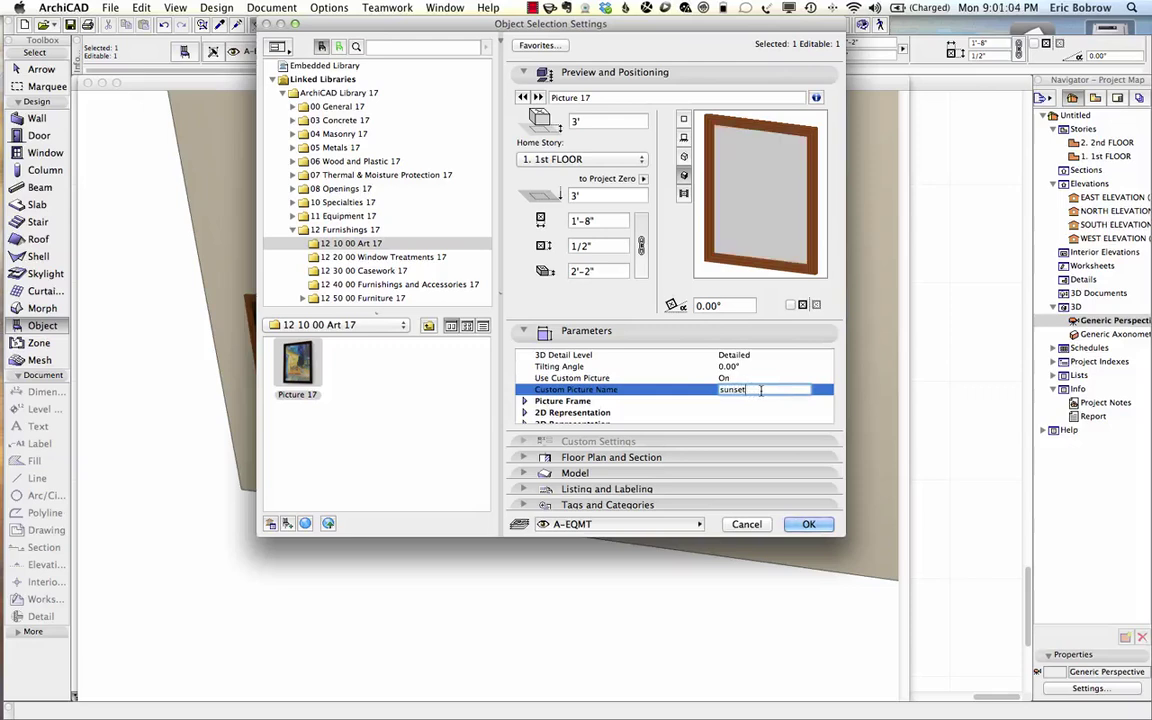
{"action": "left_click", "coordinate": [809, 524]}
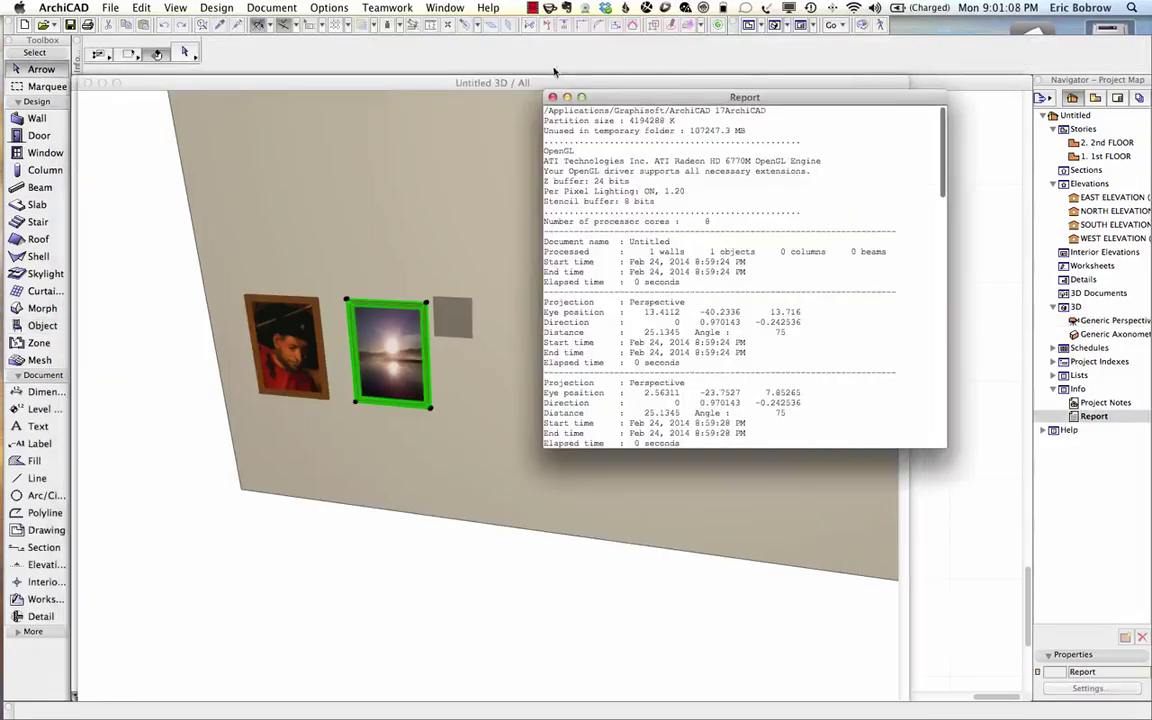
{"action": "left_click", "coordinate": [553, 97]}
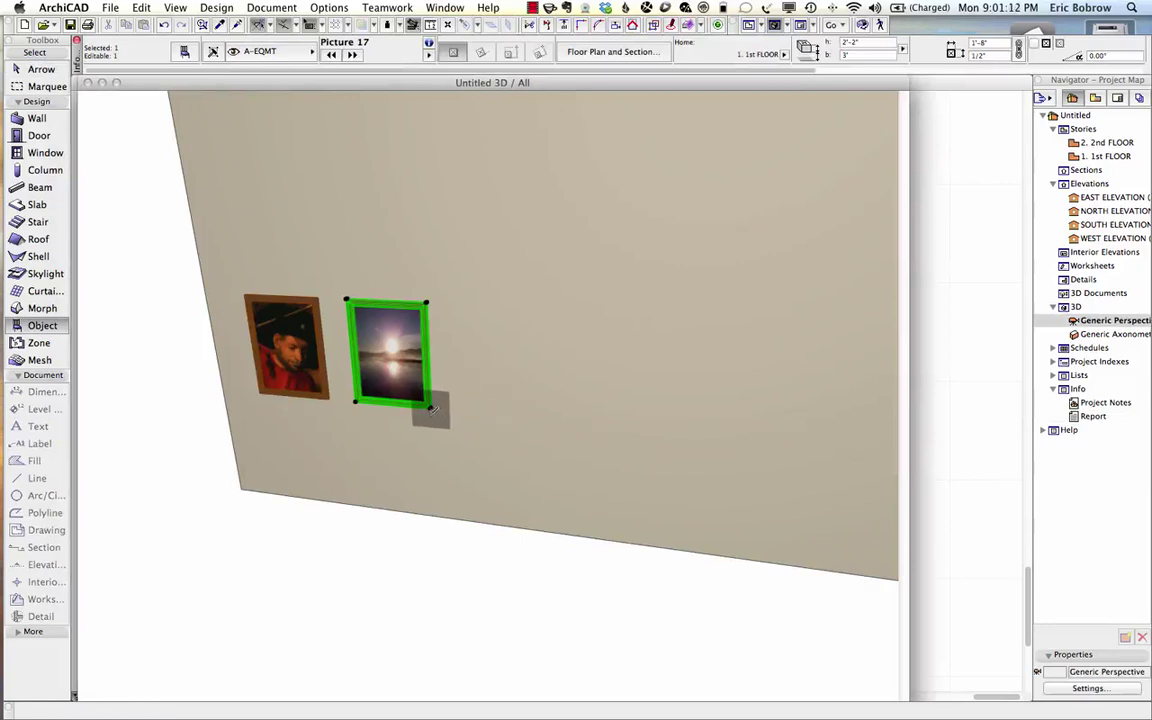
Stretch the sunset picture along the wall to about 3'-1" wide, undoing a further trial stretch to about 6'-1".
{"action": "left_click", "coordinate": [431, 407]}
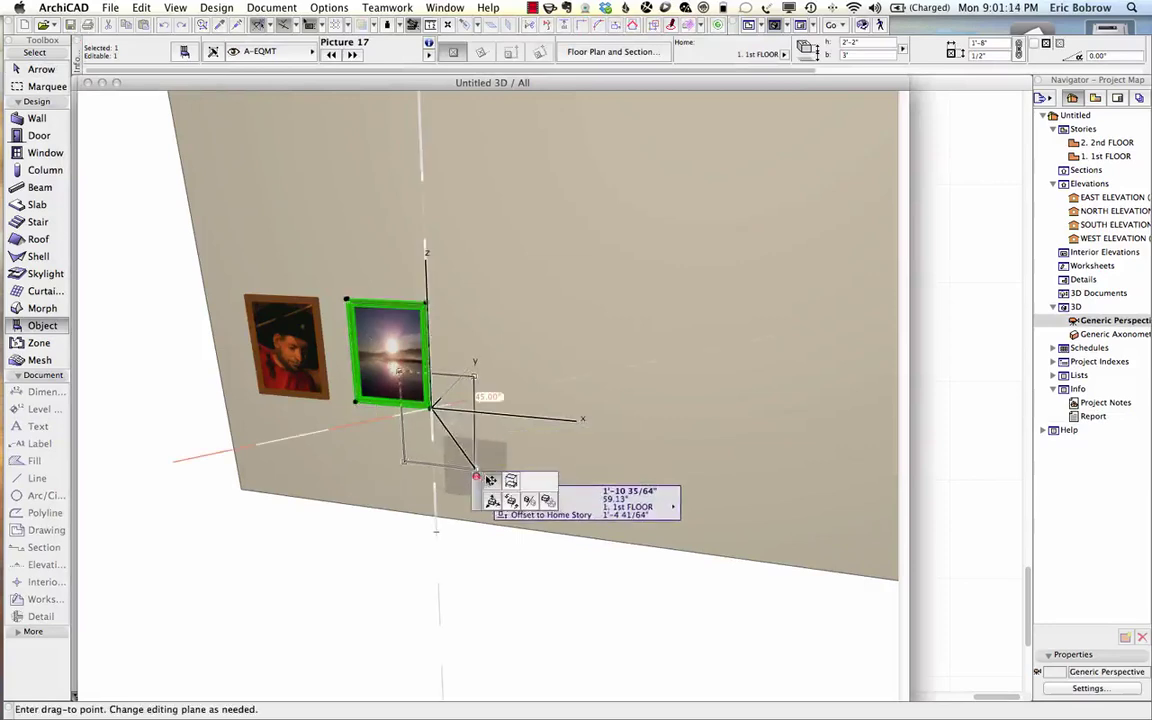
{"action": "left_click", "coordinate": [511, 481]}
{"action": "left_click", "coordinate": [500, 409]}
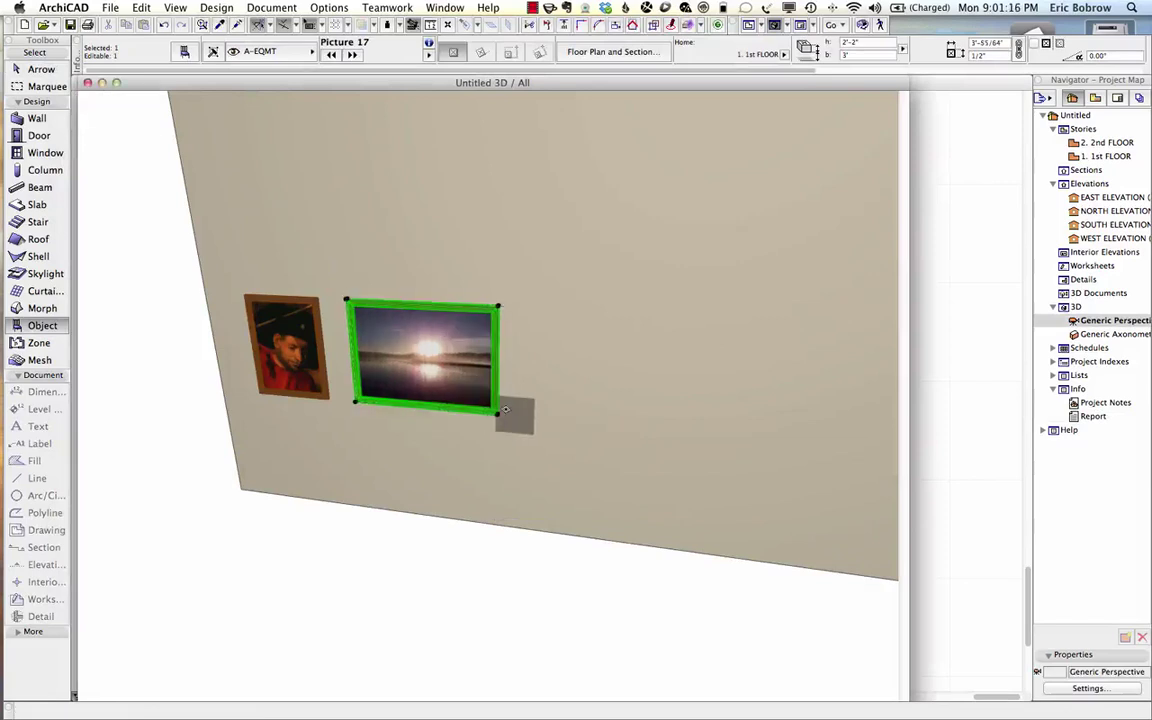
{"action": "left_click", "coordinate": [655, 422]}
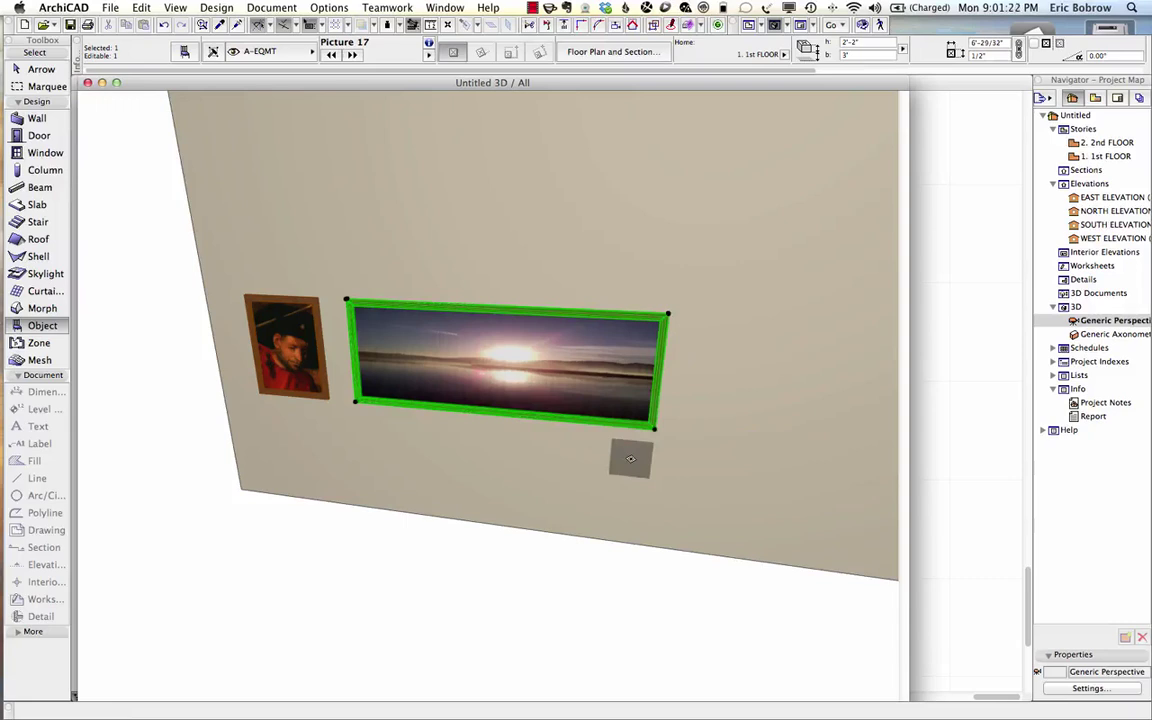
{"action": "key", "text": "super+z"}
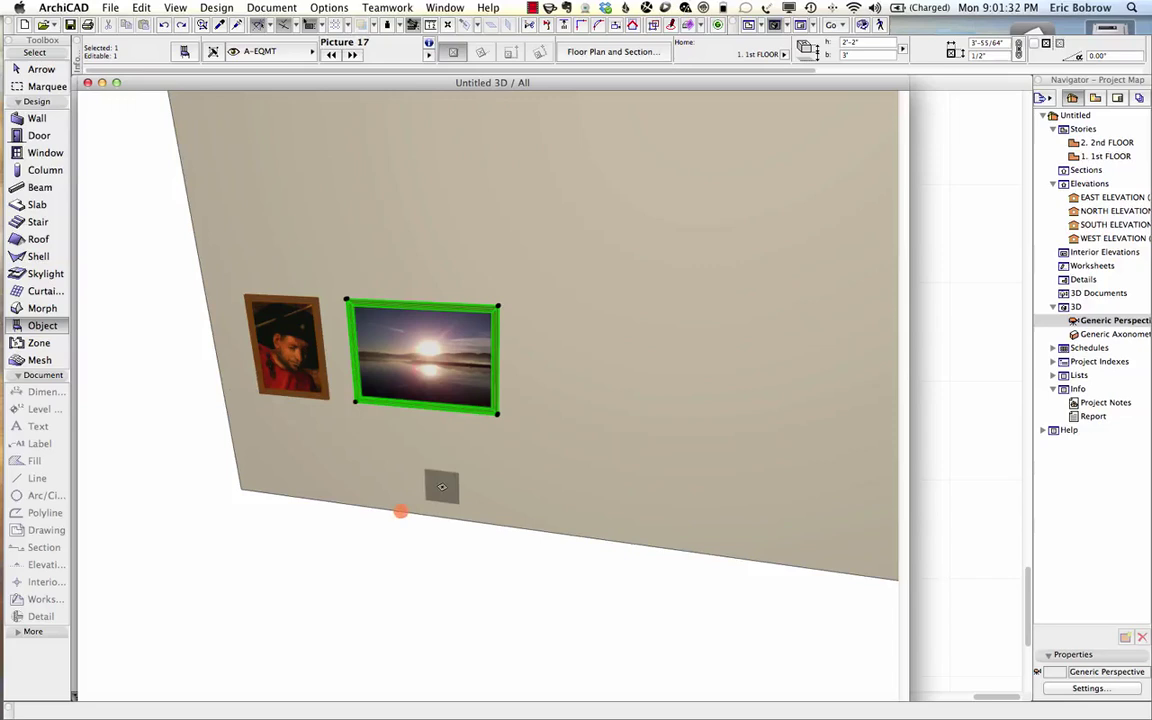
Drag a copy of the widened sunset picture about 3'-8" to the right along the wall.
{"action": "key", "text": "super+d"}
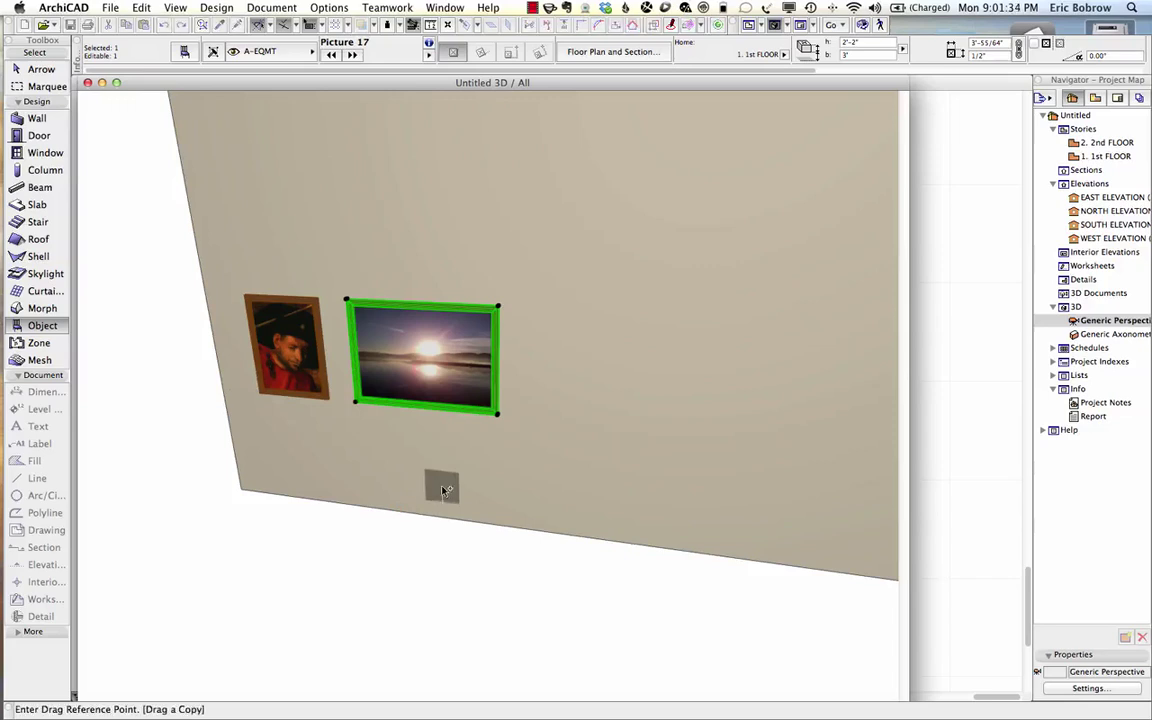
{"action": "left_click", "coordinate": [356, 403]}
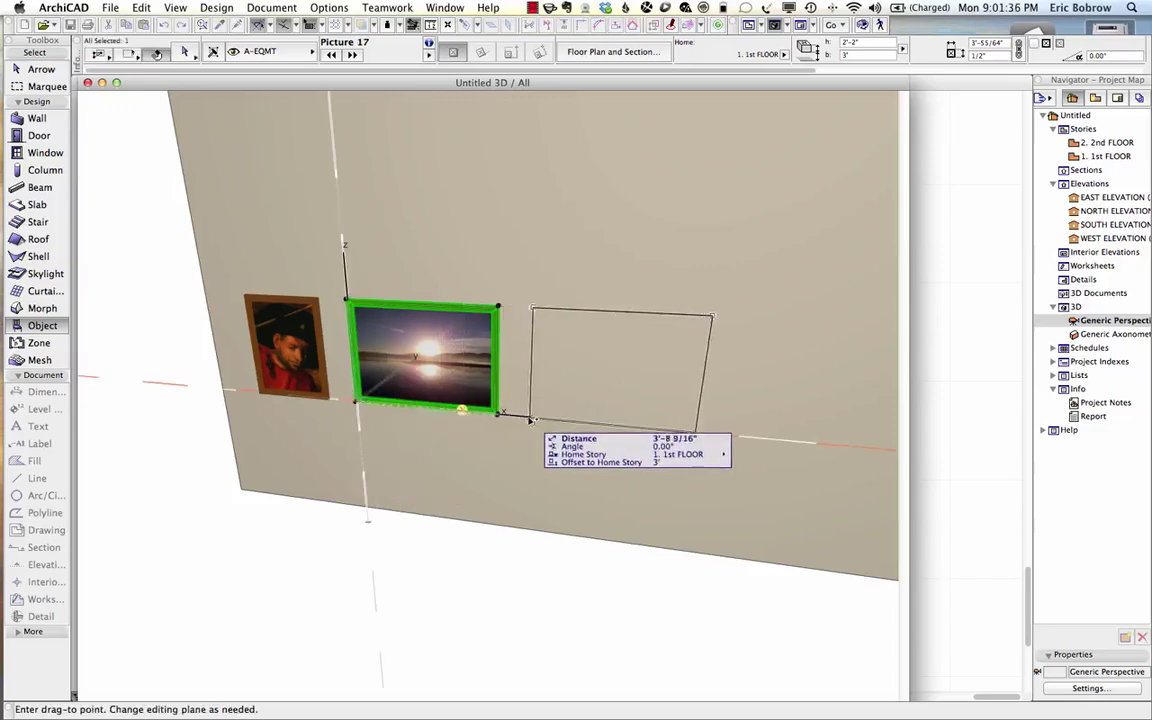
{"action": "left_click", "coordinate": [529, 419]}
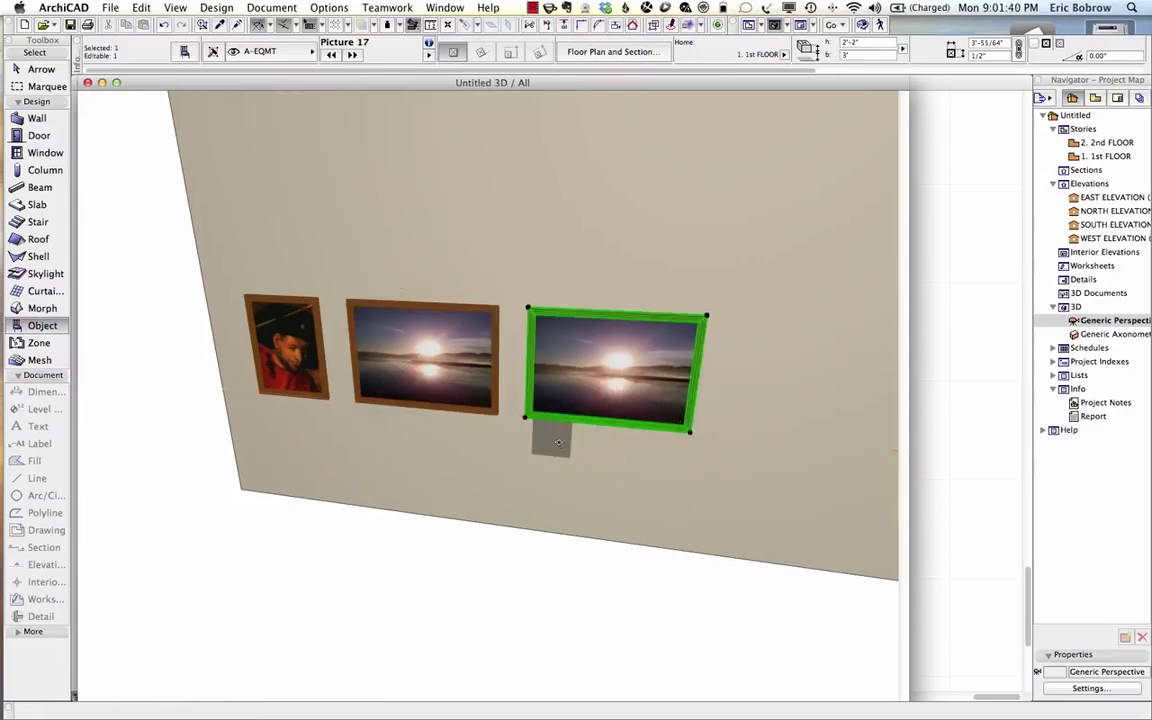
Stretch the new copy's lower edge down to the wall's base, making the picture 5'-2" high.
{"action": "left_click", "coordinate": [598, 428]}
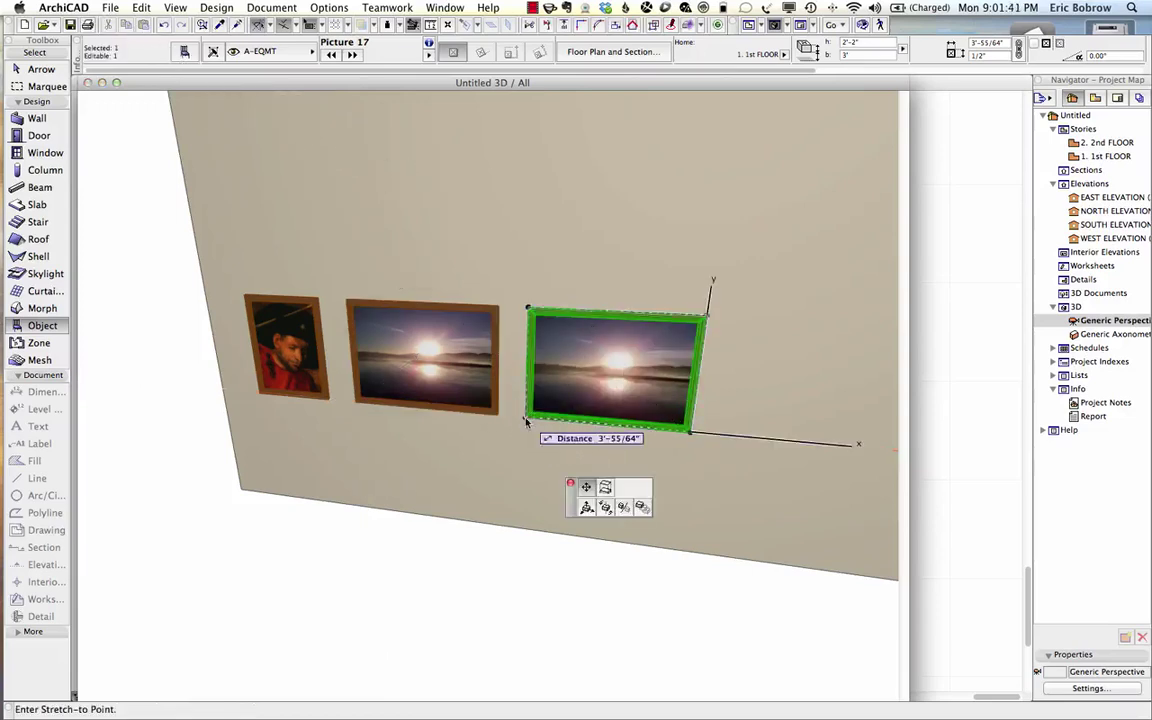
{"action": "left_click", "coordinate": [604, 489]}
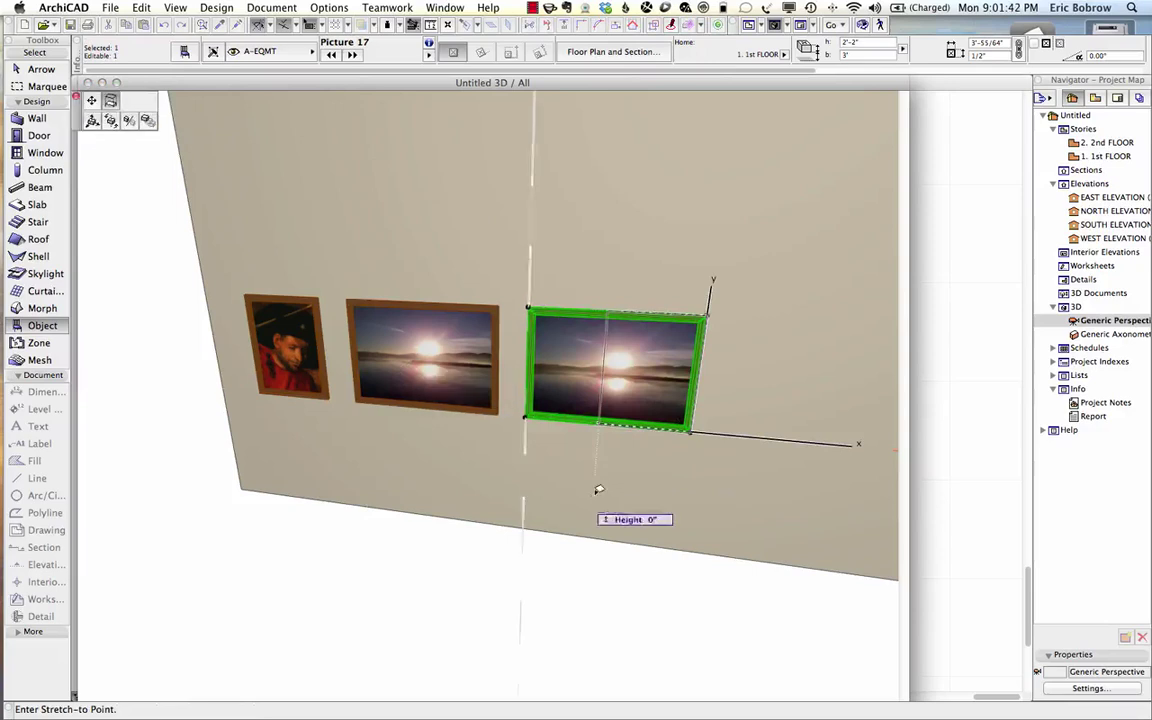
{"action": "left_click", "coordinate": [240, 489]}
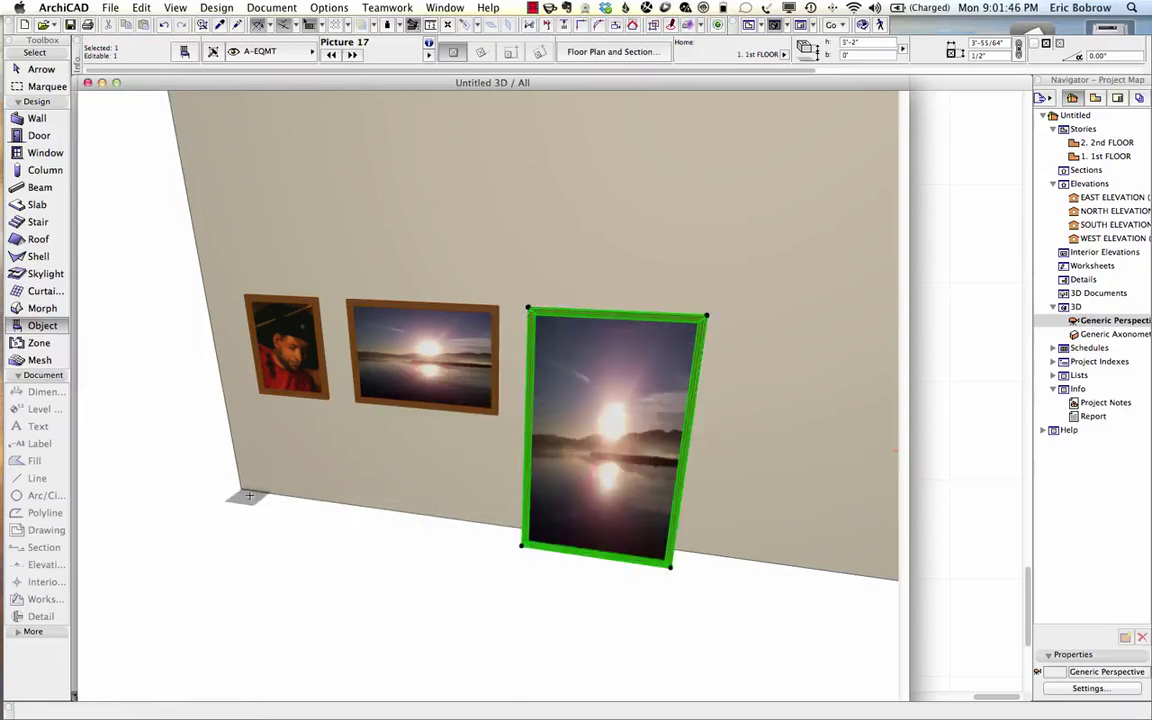
Set the tall picture's Frame Type to Simple and apply the settings.
{"action": "left_click", "coordinate": [184, 51]}
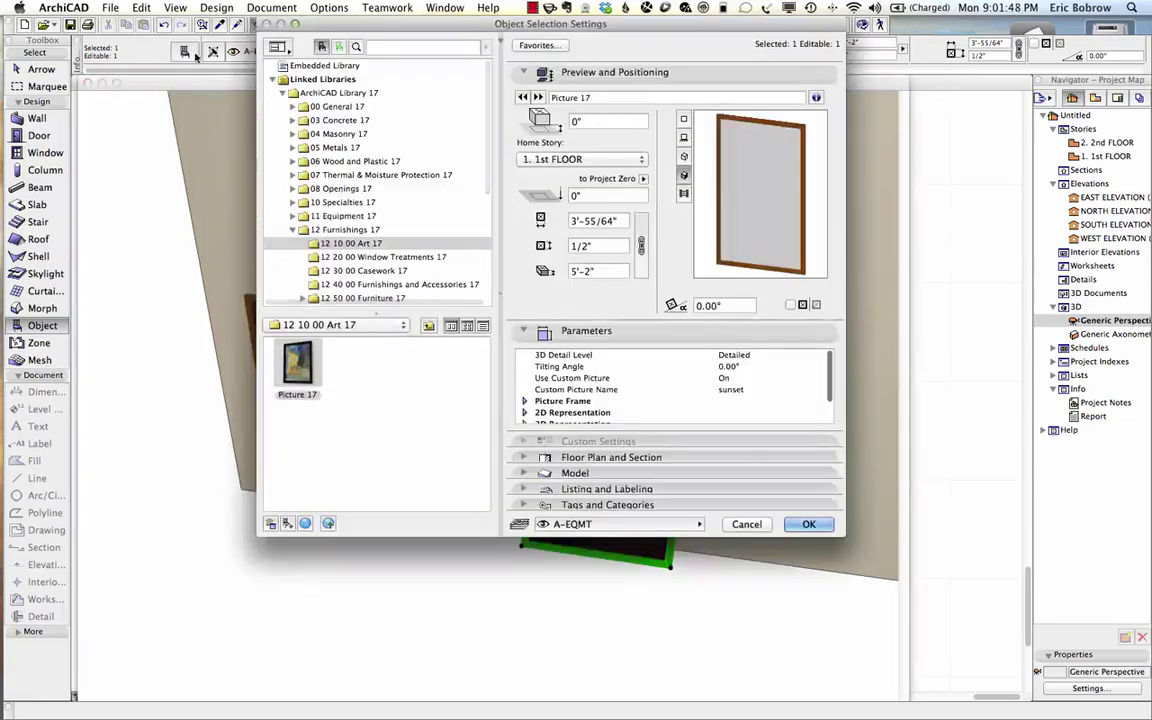
{"action": "double_click", "coordinate": [700, 400]}
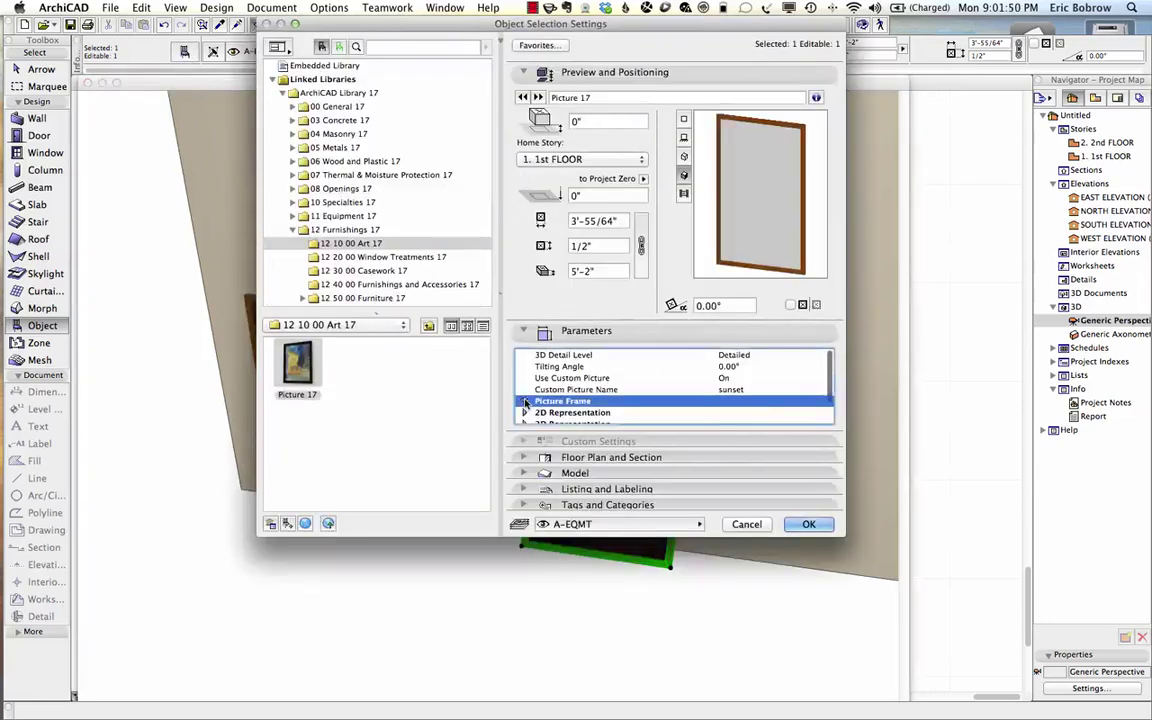
{"action": "scroll", "coordinate": [703, 387], "scroll_direction": "down", "scroll_amount": 1}
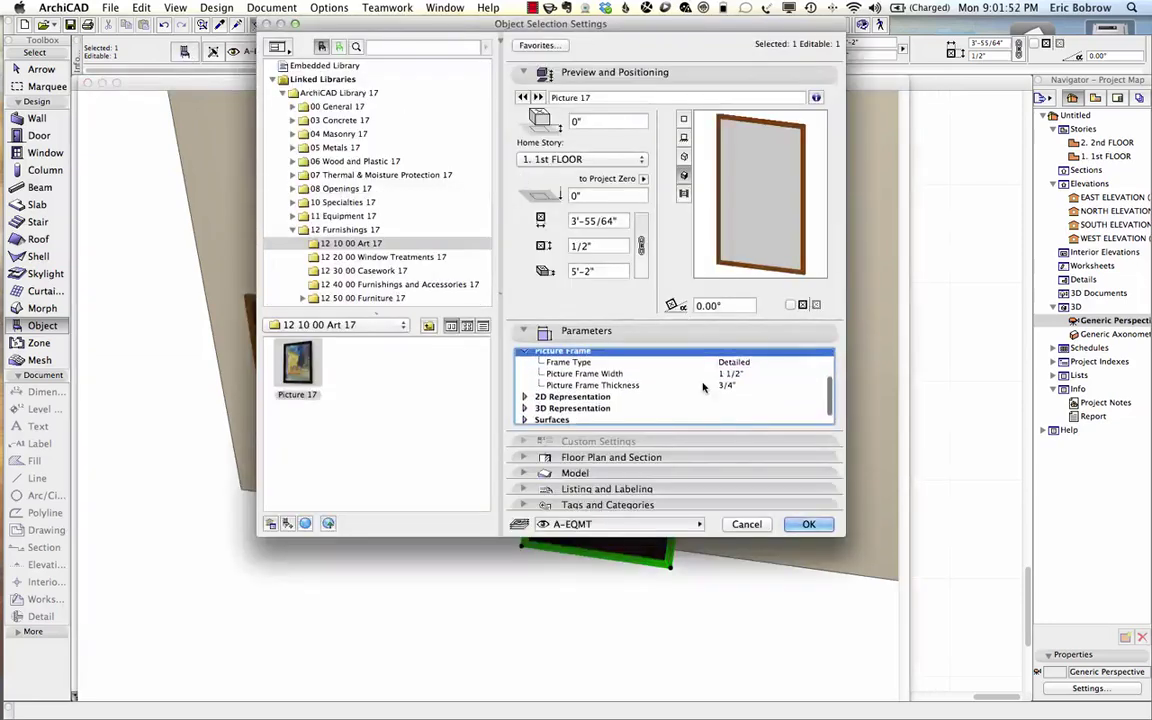
{"action": "left_click", "coordinate": [745, 362]}
{"action": "left_click", "coordinate": [817, 362]}
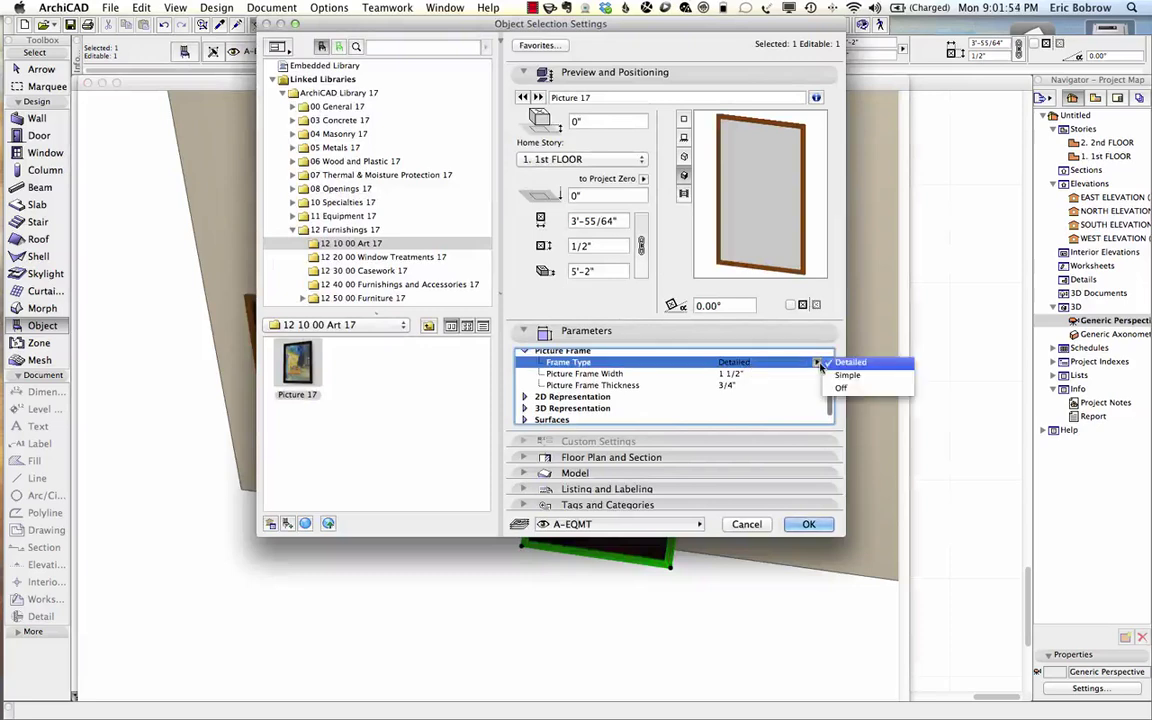
{"action": "left_click", "coordinate": [847, 375]}
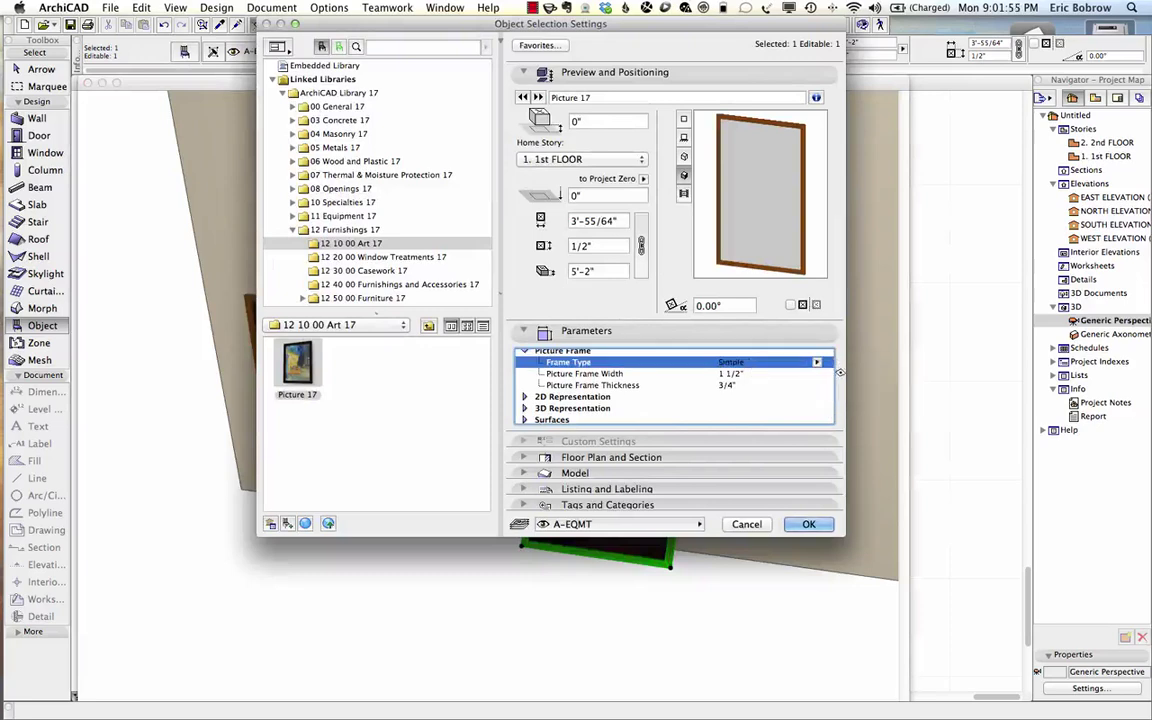
{"action": "left_click", "coordinate": [809, 524]}
Compare the tall picture's frame corner with the neighbouring picture's frame by examining their edges up close.
{"action": "scroll", "coordinate": [535, 311], "scroll_direction": "up", "scroll_amount": 5}
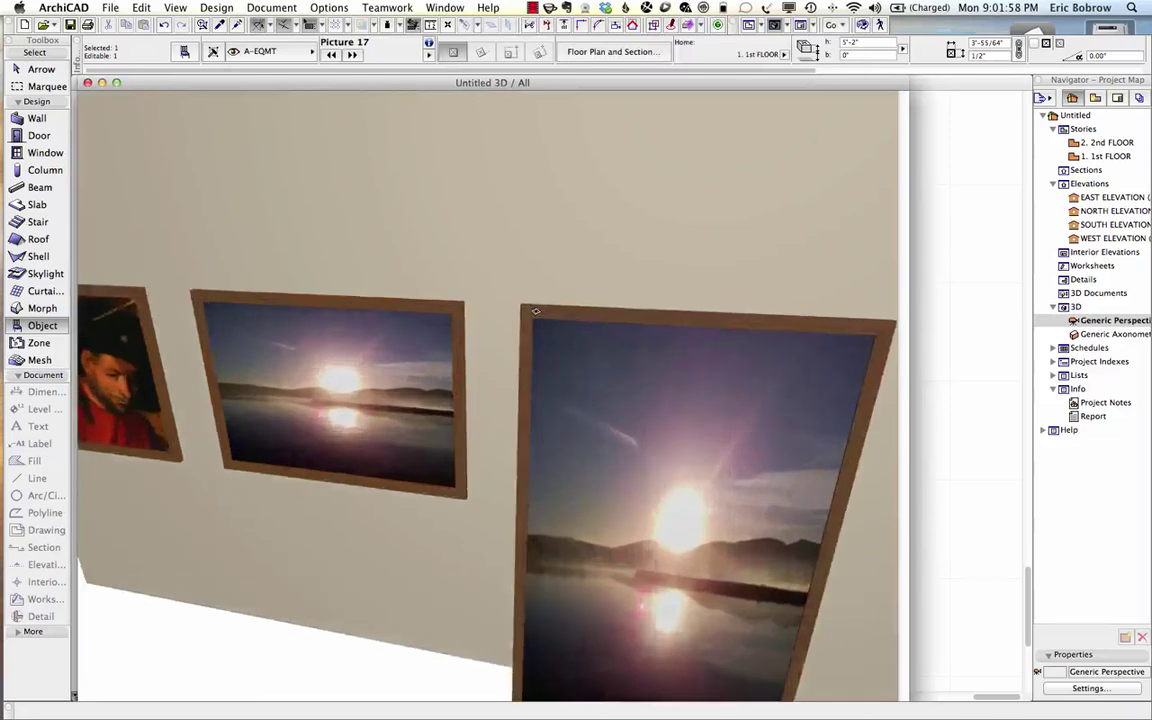
{"action": "scroll", "coordinate": [535, 311], "scroll_direction": "up", "scroll_amount": 5}
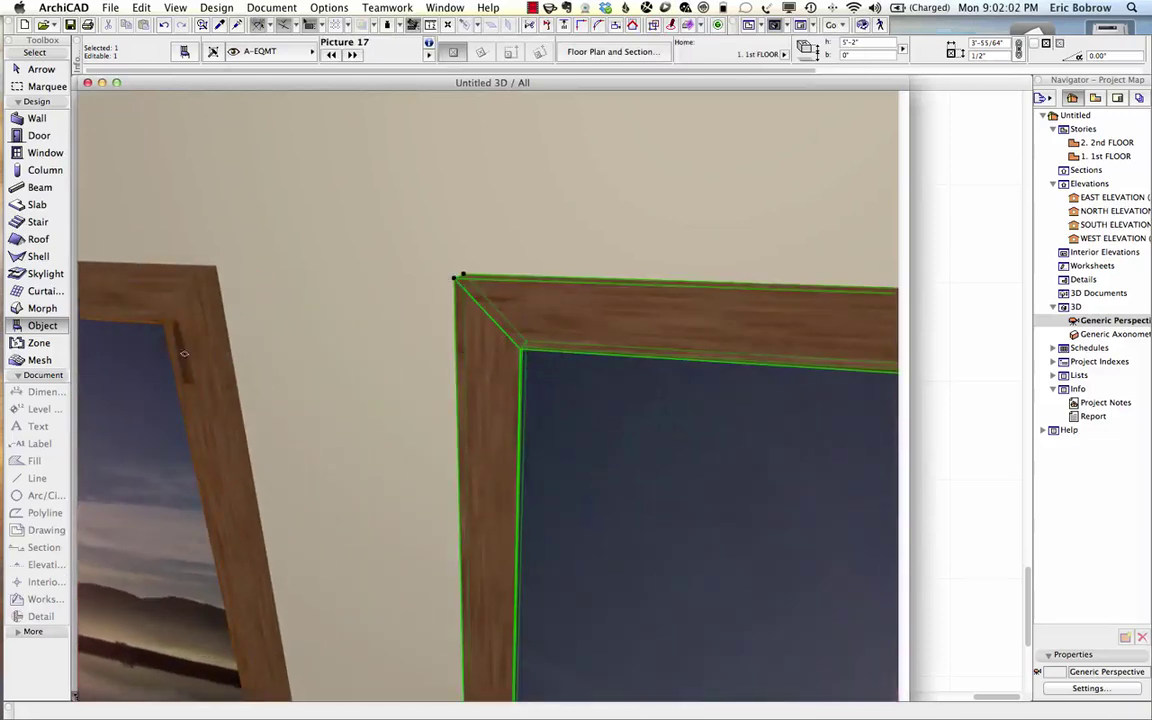
{"action": "left_click", "coordinate": [172, 338], "text": "shift"}
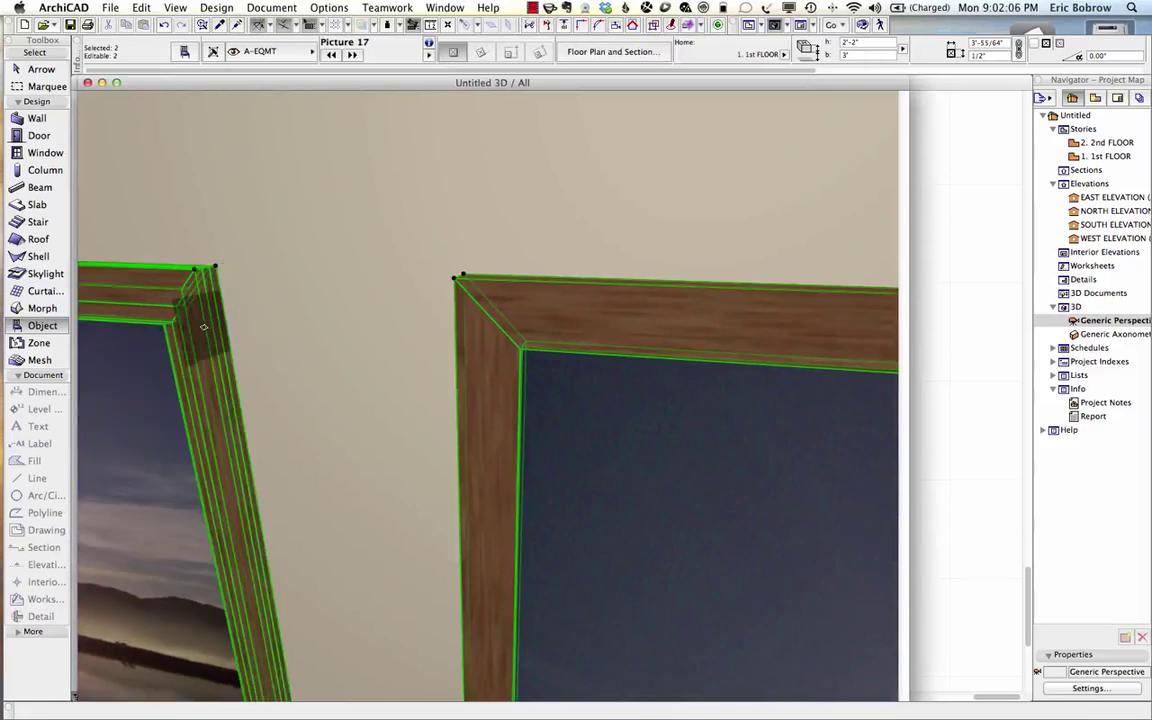
{"action": "key", "text": "Escape"}
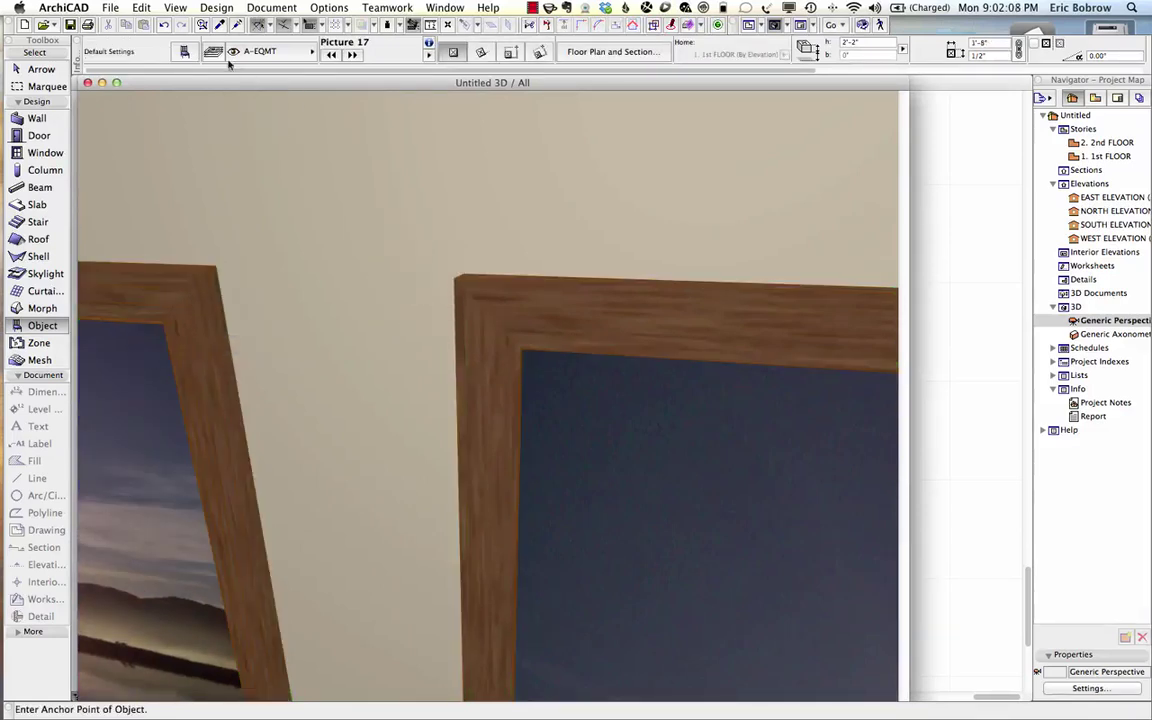
{"action": "left_click", "coordinate": [458, 276], "text": "shift"}
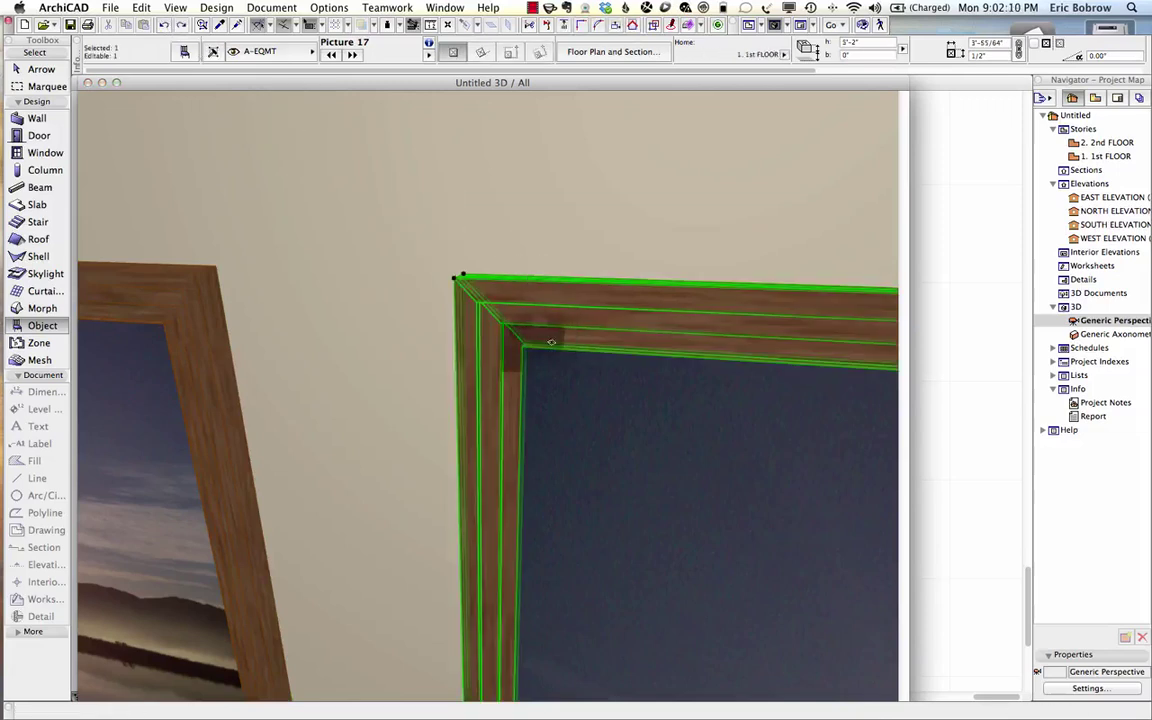
Set the tall picture's Frame Type to Off and apply the settings.
{"action": "left_click", "coordinate": [181, 49]}
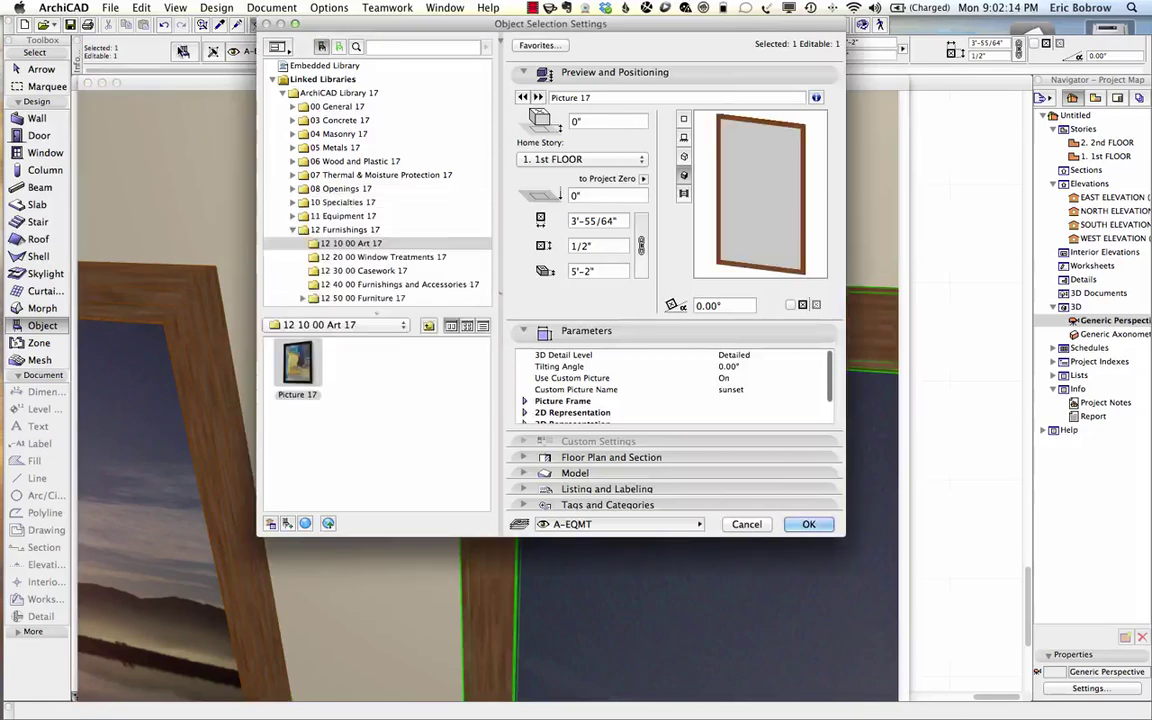
{"action": "left_click", "coordinate": [524, 401]}
{"action": "left_click", "coordinate": [740, 413]}
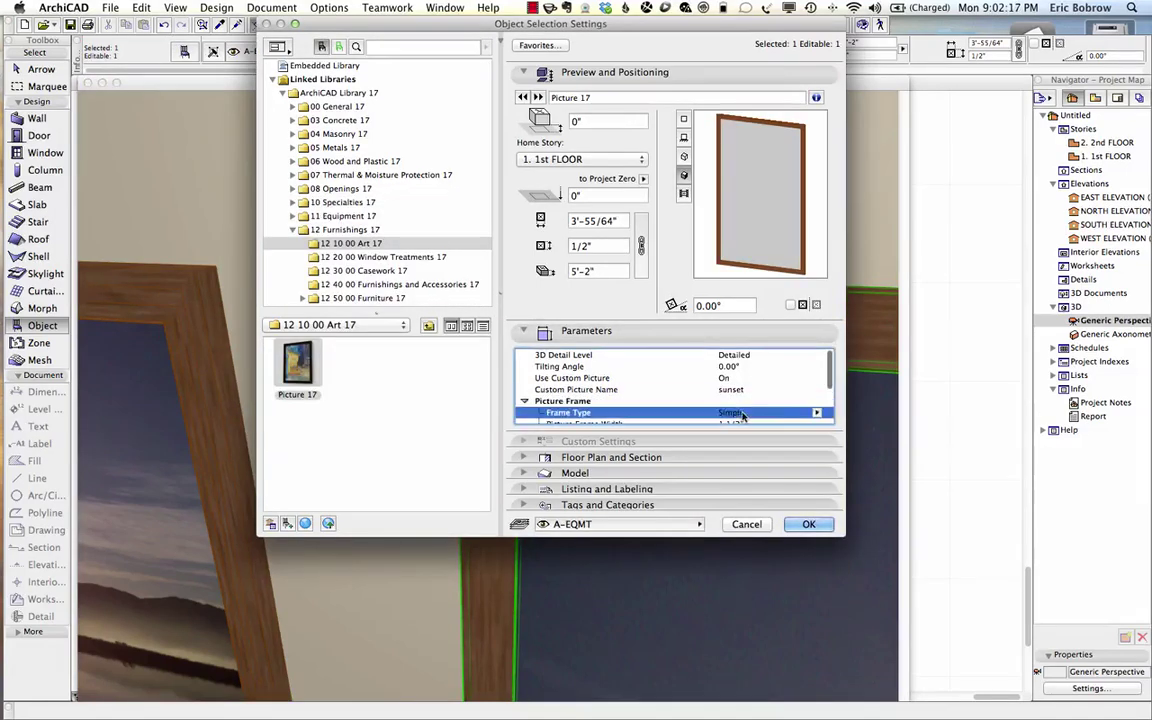
{"action": "left_click", "coordinate": [817, 413]}
{"action": "left_click", "coordinate": [834, 441]}
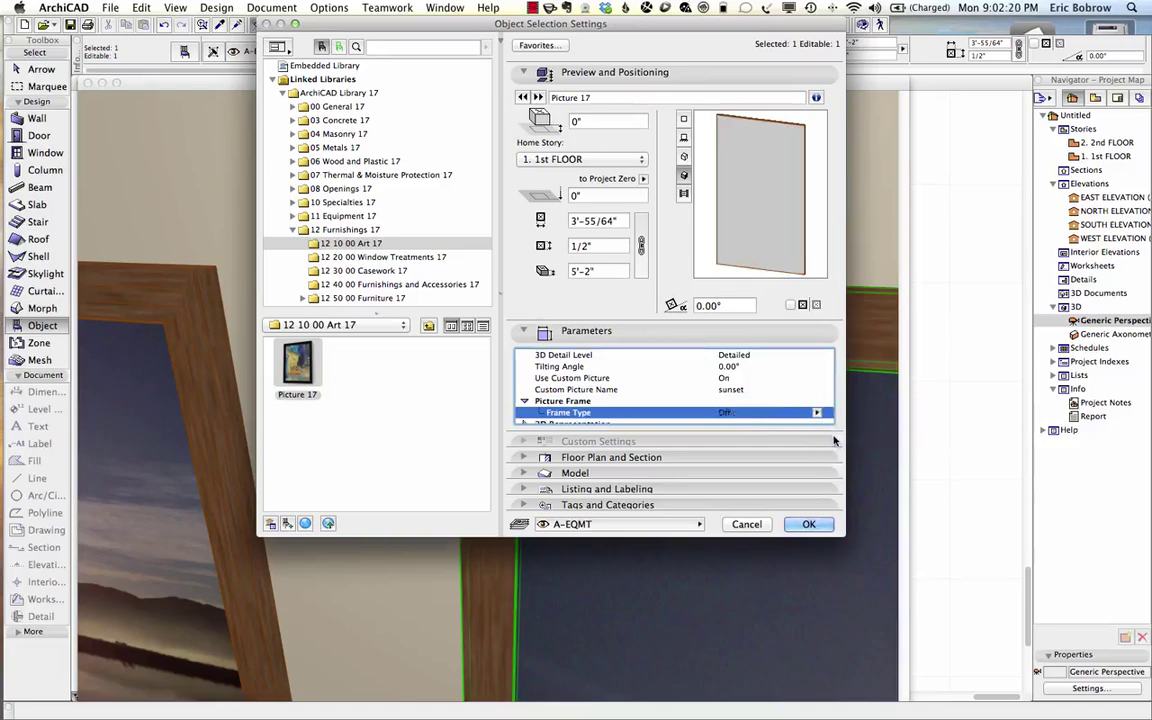
{"action": "left_click", "coordinate": [809, 524]}
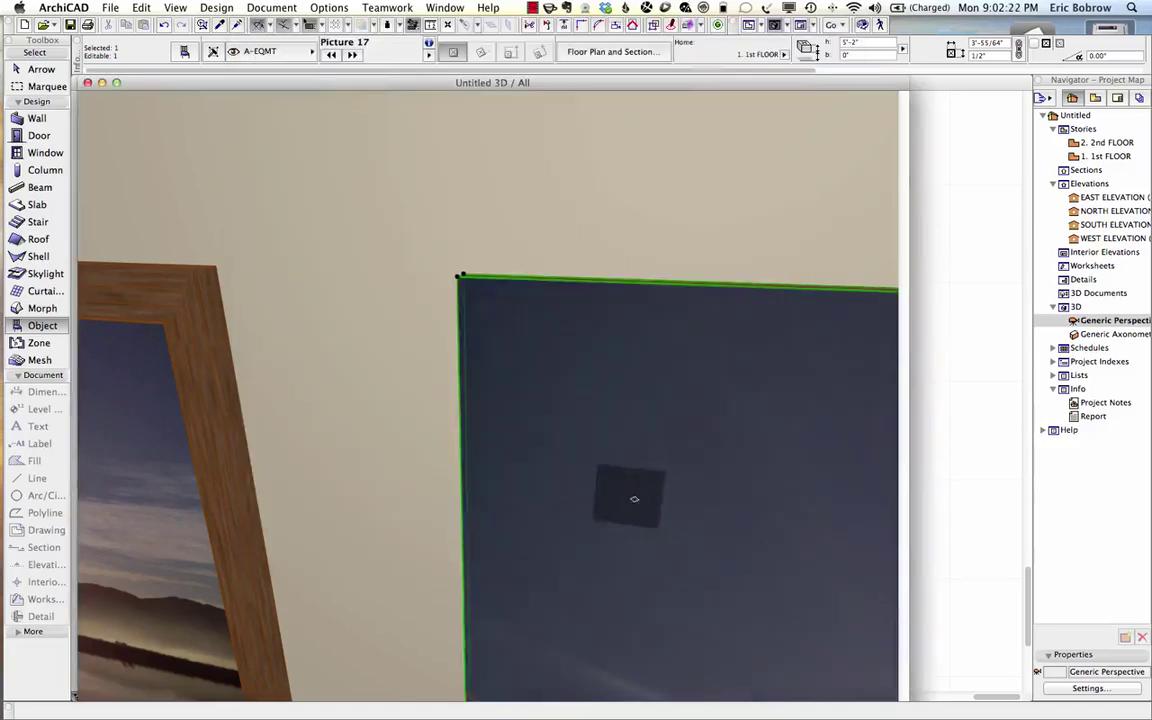
Drag a copy of the frameless tall picture to the right along the wall's base, leaving a small gap between them.
{"action": "scroll", "coordinate": [622, 494], "scroll_direction": "down", "scroll_amount": 5}
{"action": "middle_click_drag", "start_coordinate": [622, 494], "coordinate": [358, 160], "text": "shift"}
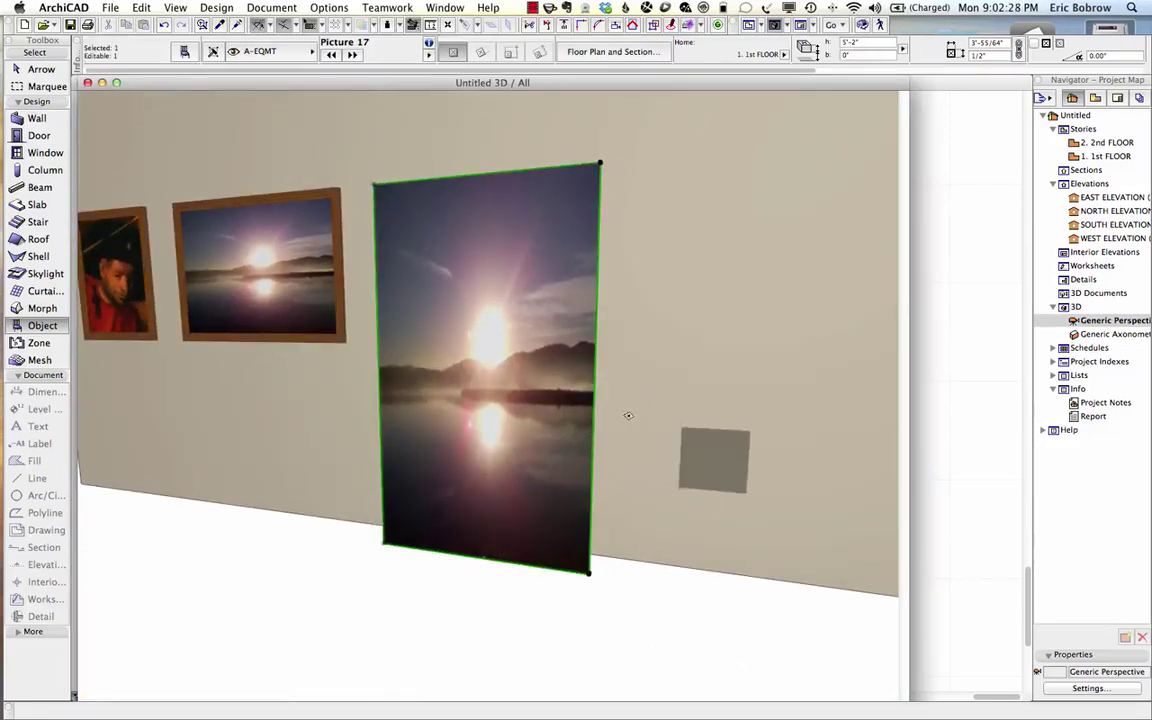
{"action": "middle_click_drag", "start_coordinate": [650, 450], "coordinate": [568, 483], "text": "shift"}
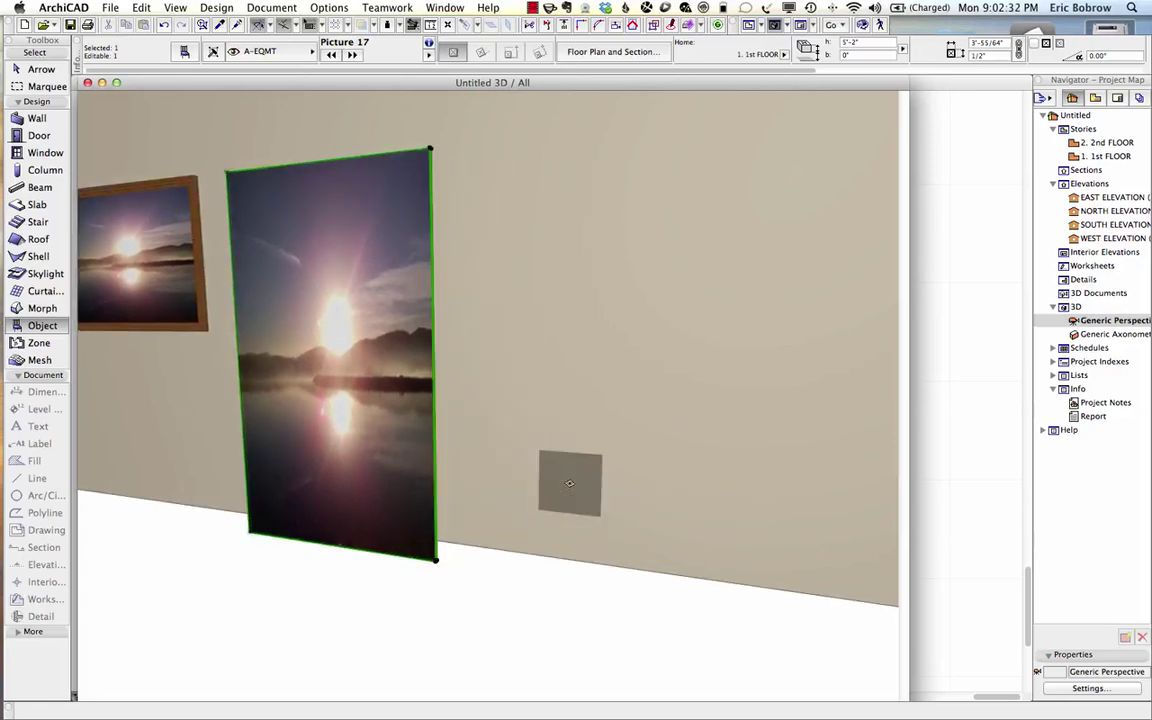
{"action": "key", "text": "super+d"}
{"action": "left_click", "coordinate": [249, 533]}
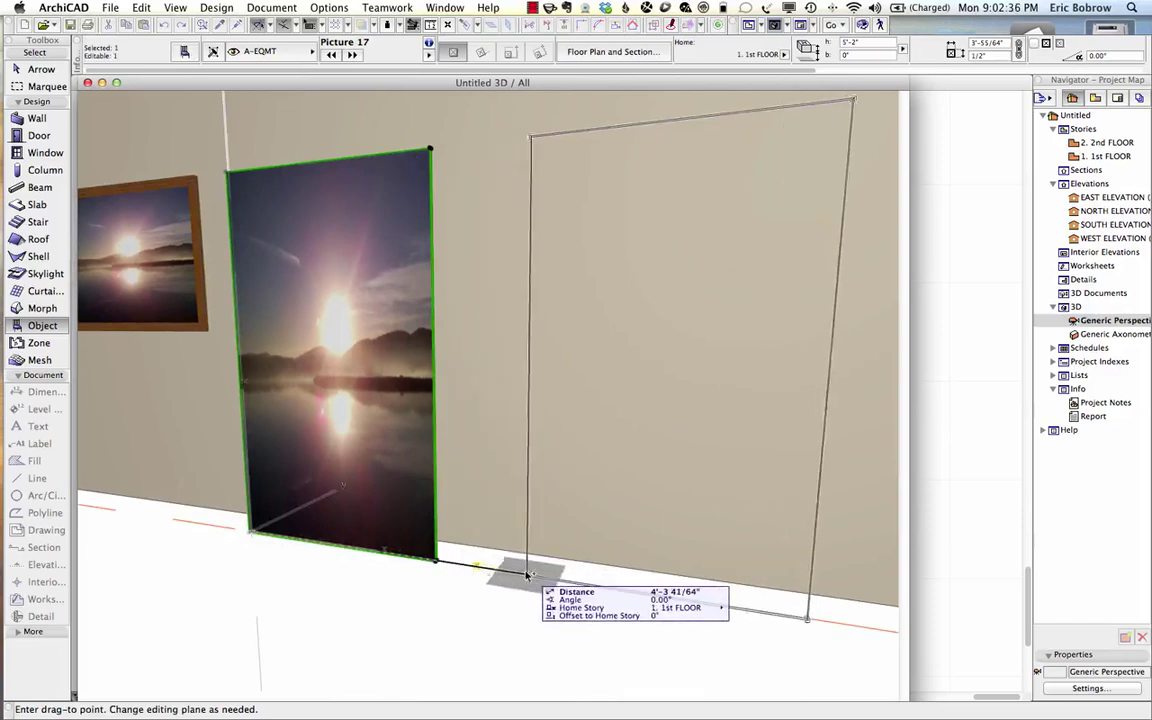
{"action": "left_click", "coordinate": [497, 573]}
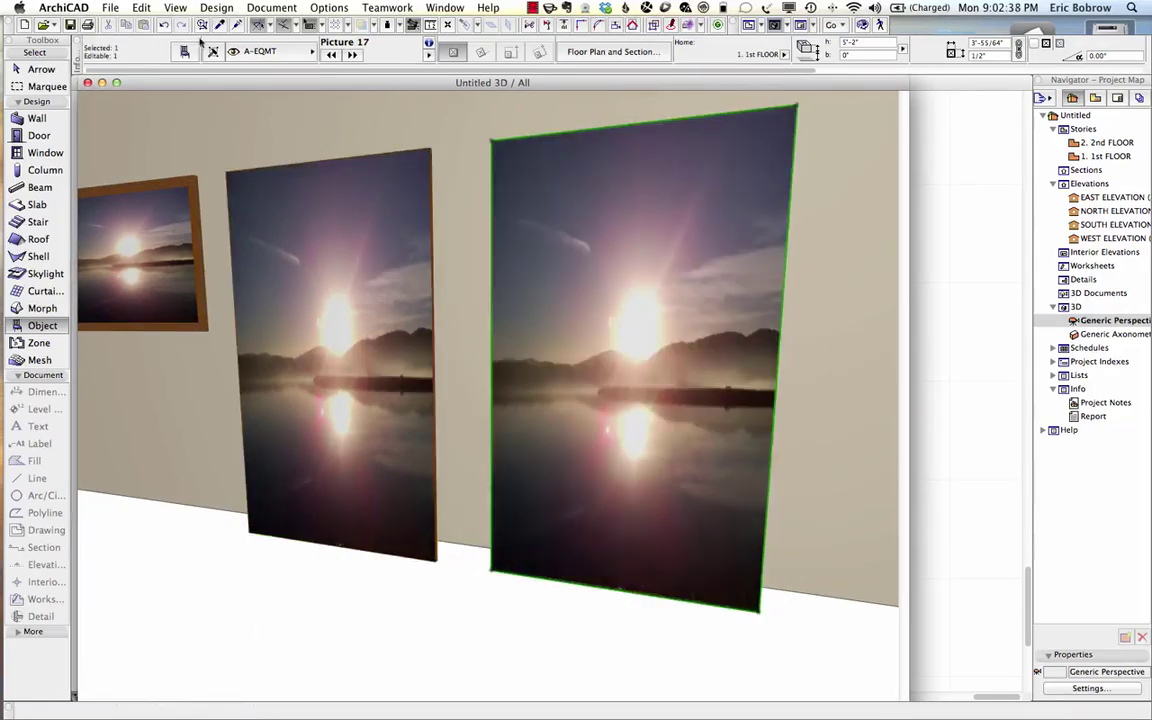
Try tilting the copied tall picture with a Tilting Angle of 90°, and undo it.
{"action": "key", "text": "super+t"}
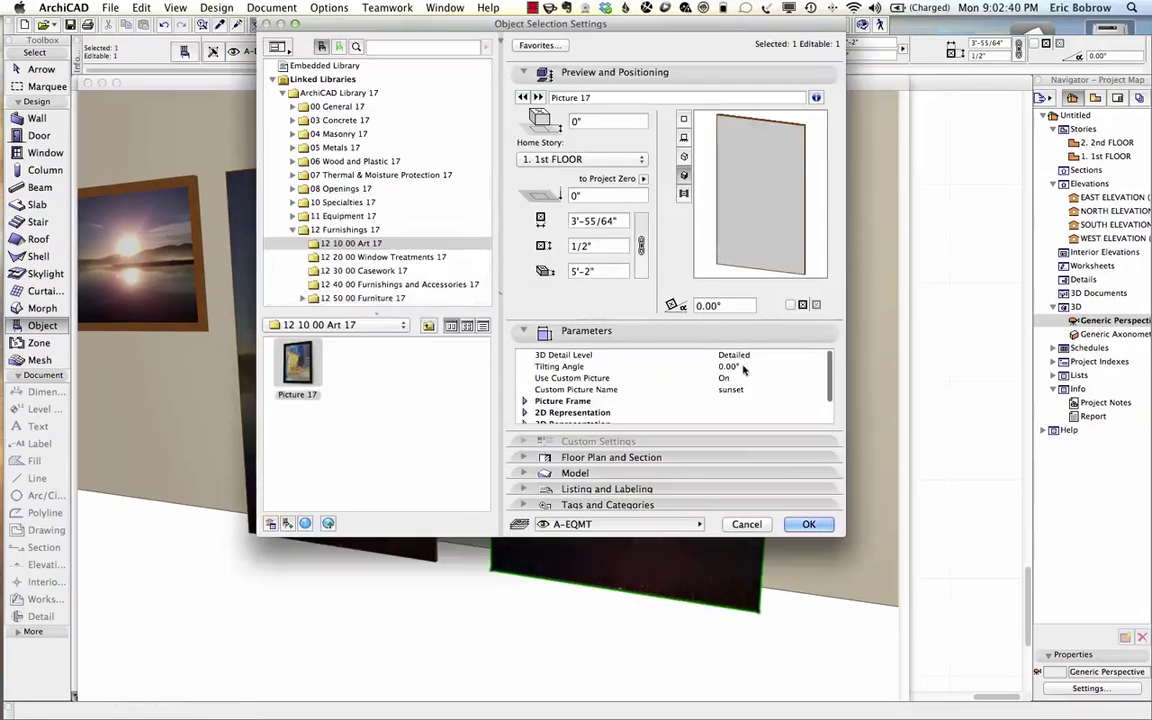
{"action": "left_click", "coordinate": [769, 367]}
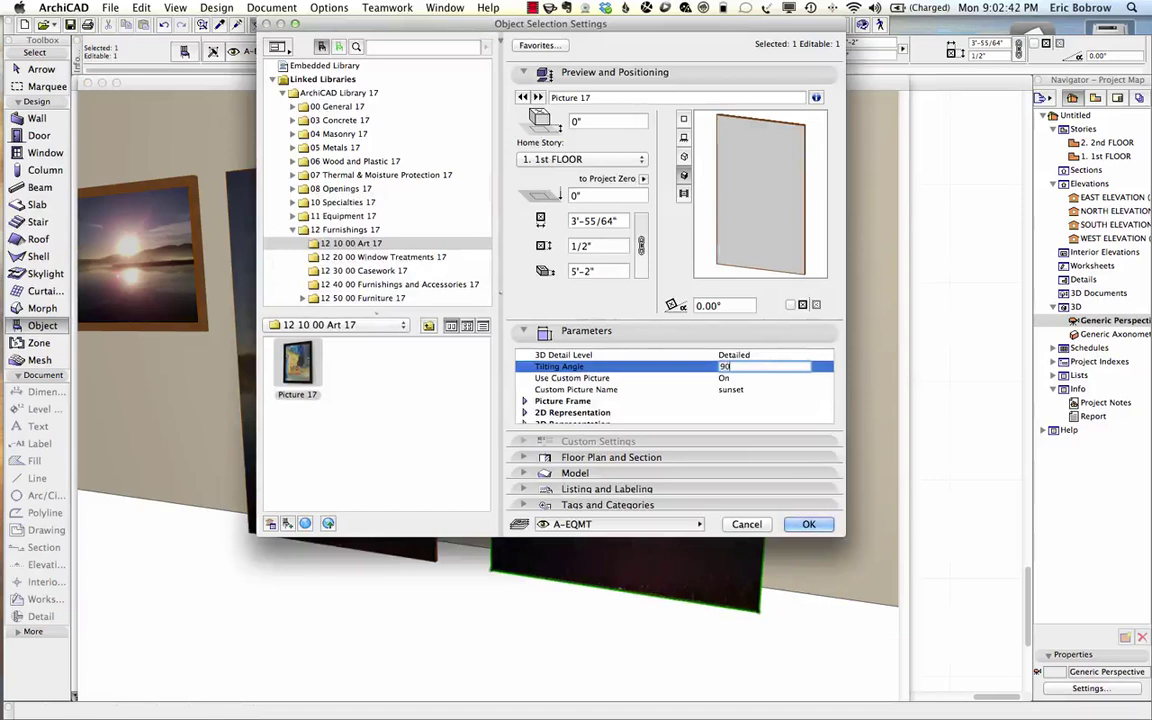
{"action": "left_click", "coordinate": [808, 524]}
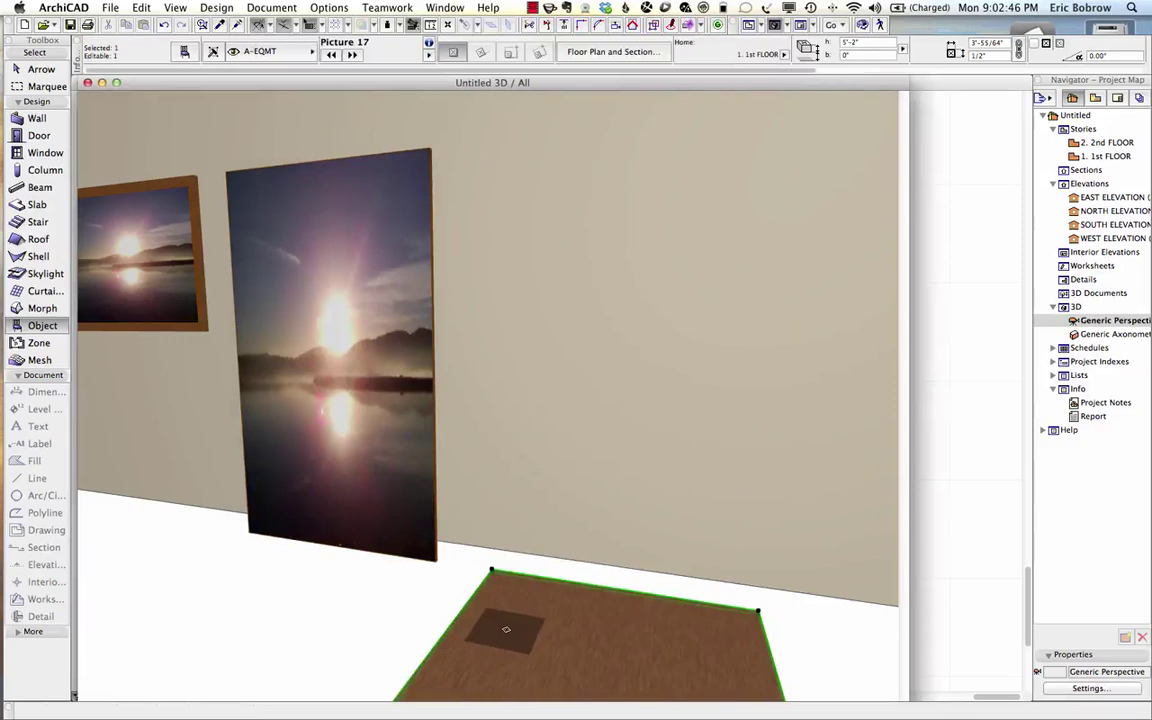
{"action": "key", "text": "super+z"}
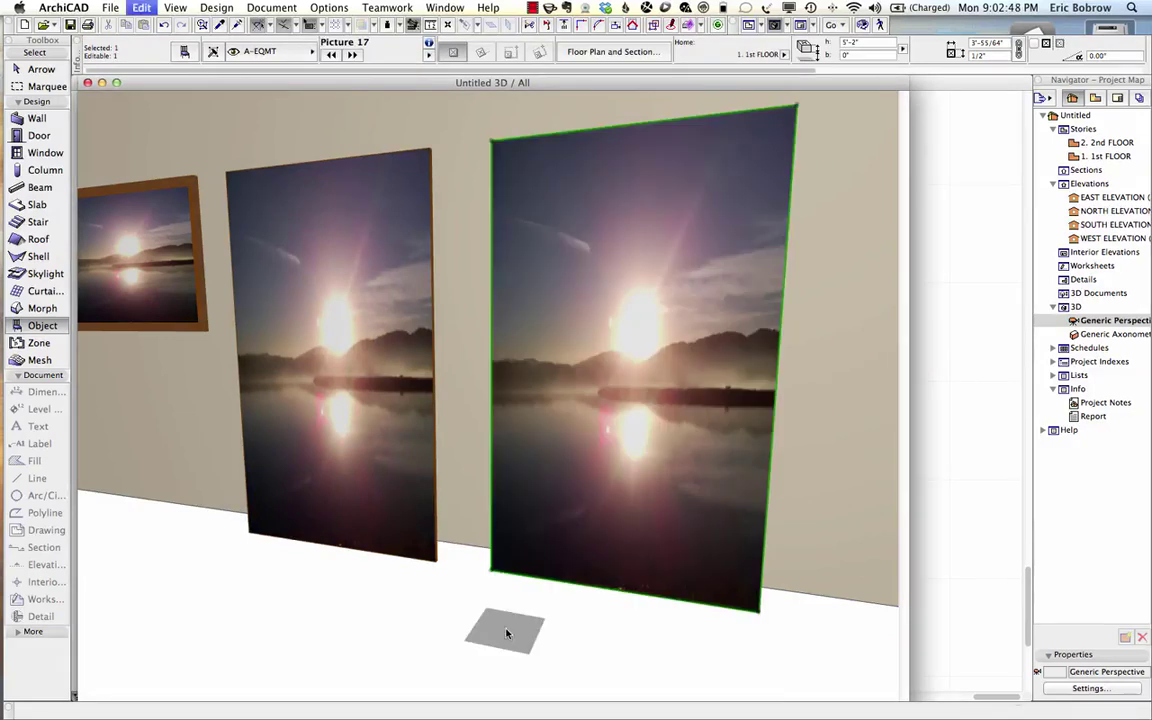
Set the copied tall picture's Tilting Angle to -90° and apply the settings.
{"action": "key", "text": "super+t"}
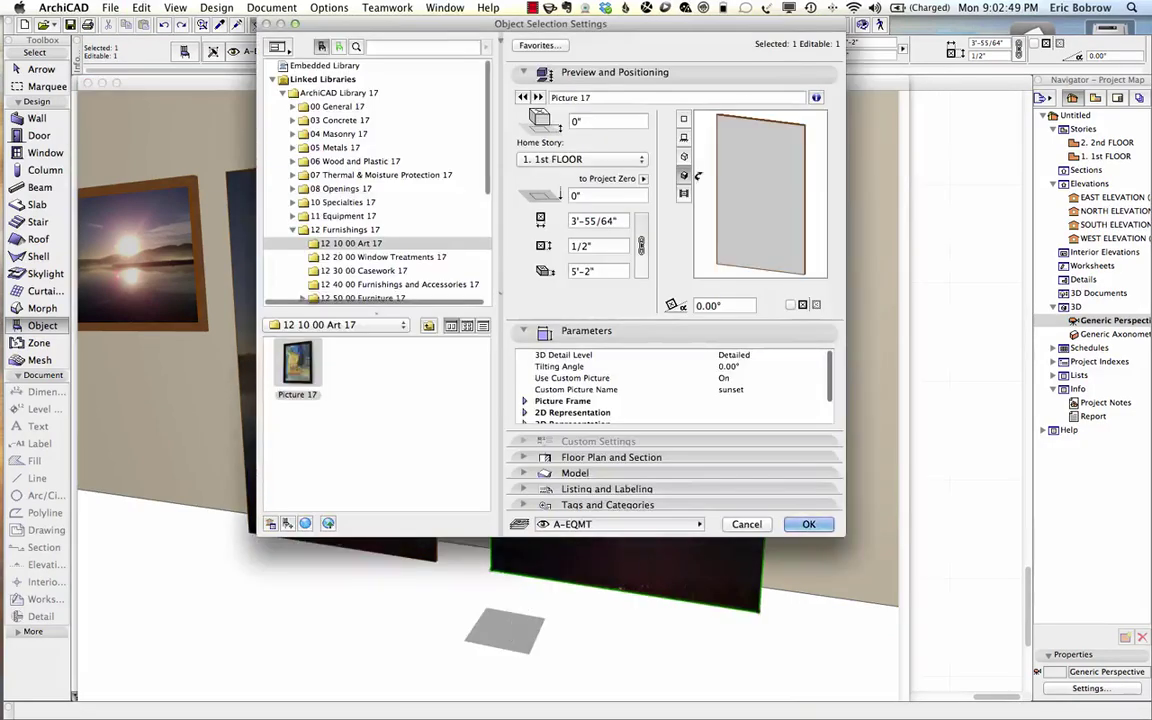
{"action": "left_click", "coordinate": [745, 367]}
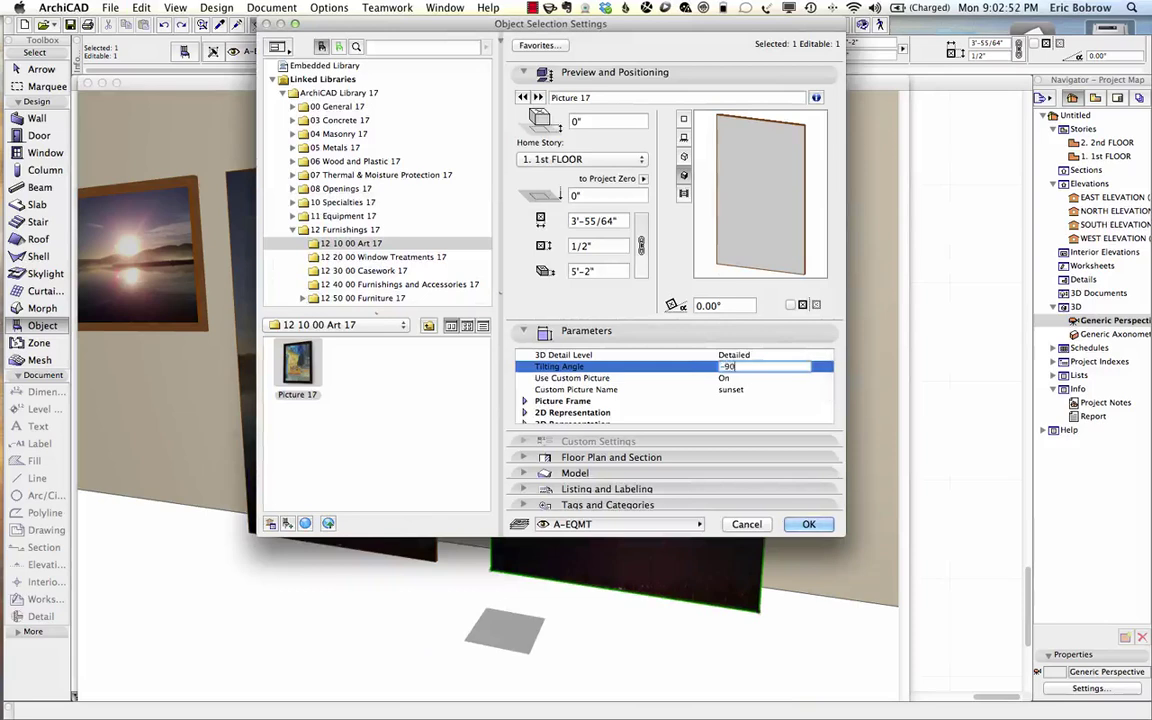
{"action": "key", "text": "Return"}
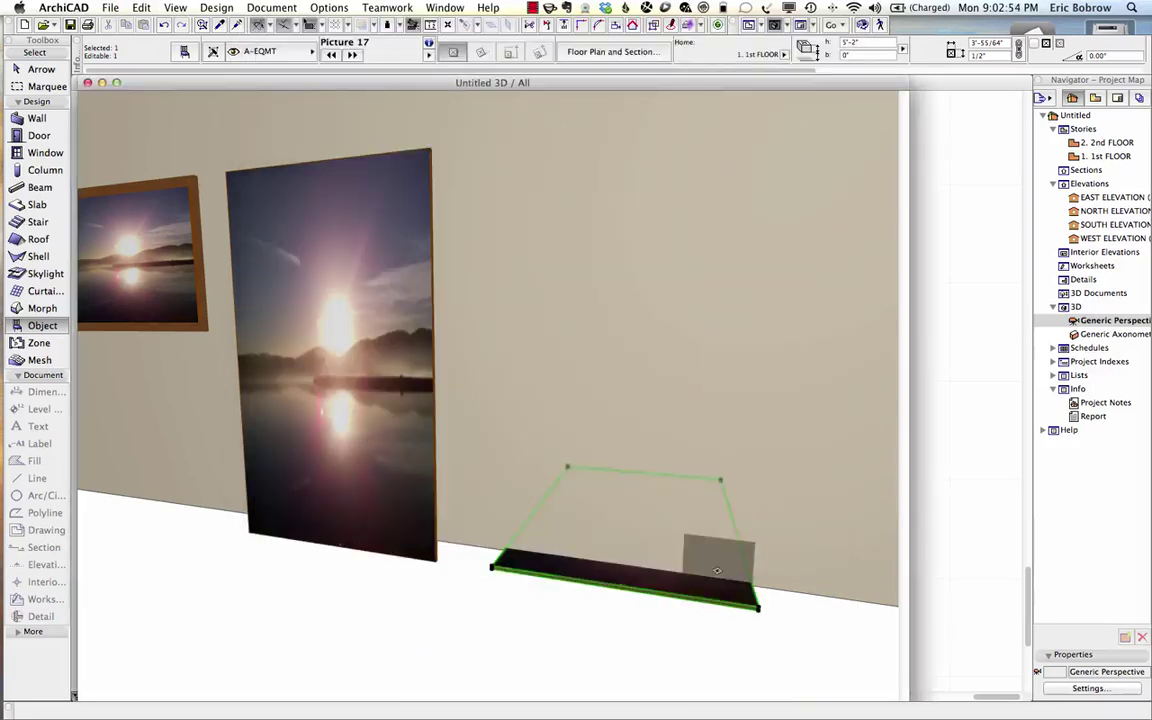
Move the tilted picture by its far corner out to its near corner so it lies on the floor in front of the wall, and deselect it.
{"action": "mouse_move", "coordinate": [650, 513]}
{"action": "middle_mouse_down", "text": "shift"}
{"action": "mouse_move", "coordinate": [553, 566]}
{"action": "mouse_move", "coordinate": [517, 557]}
{"action": "middle_mouse_up", "text": "shift"}
{"action": "left_click", "coordinate": [517, 557]}
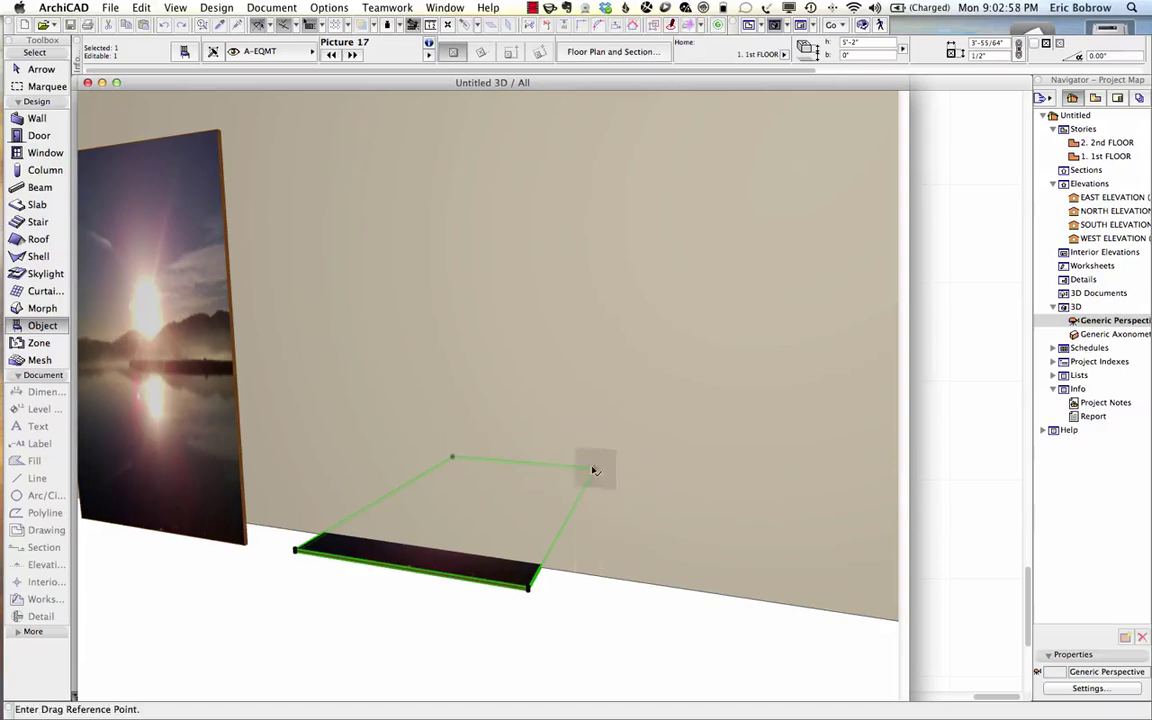
{"action": "left_click", "coordinate": [595, 469]}
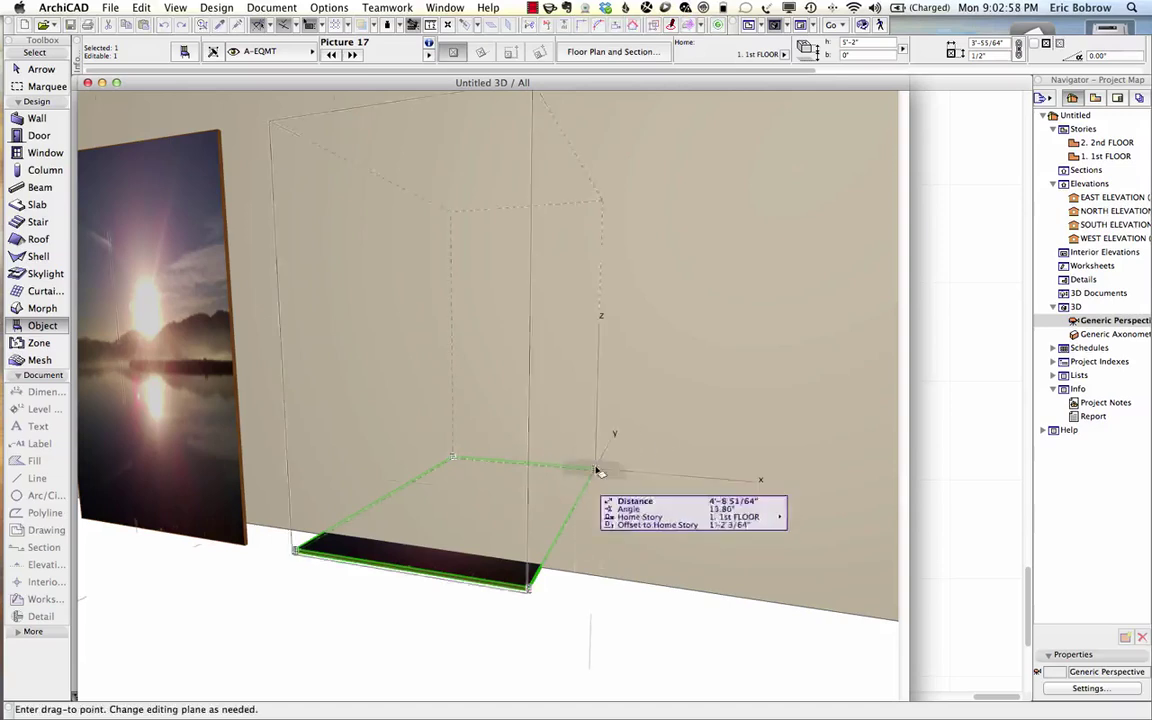
{"action": "left_click", "coordinate": [533, 594]}
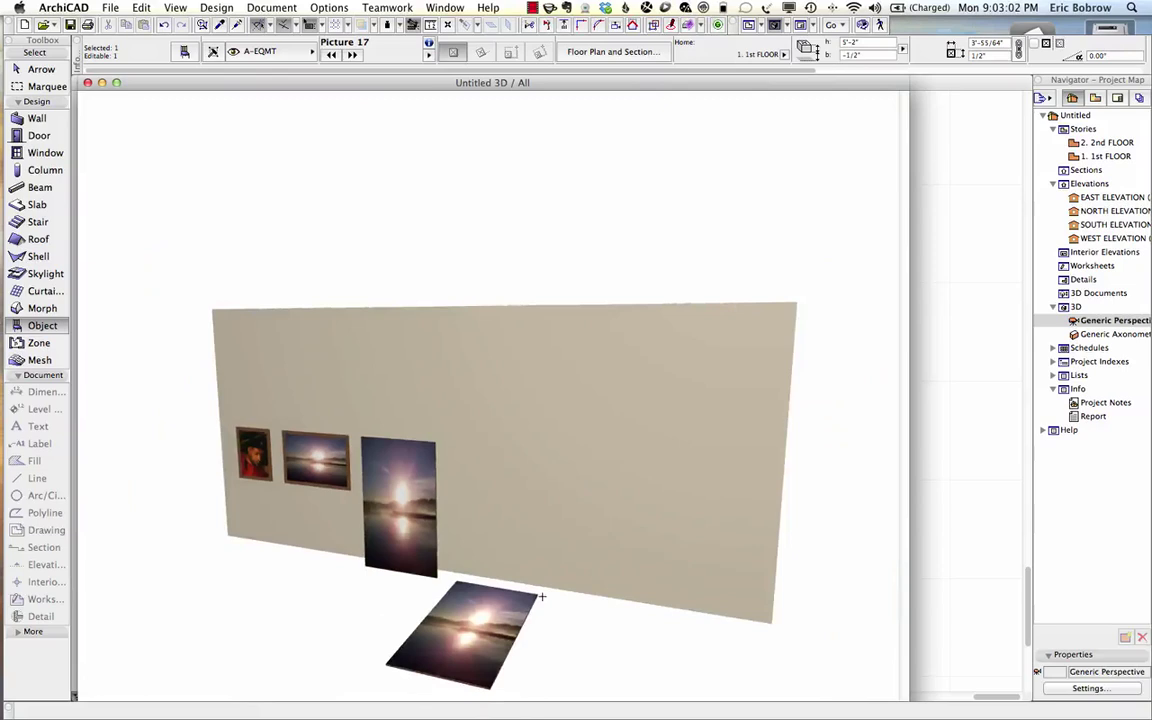
{"action": "middle_click_drag", "start_coordinate": [540, 597], "coordinate": [506, 493], "text": "shift"}
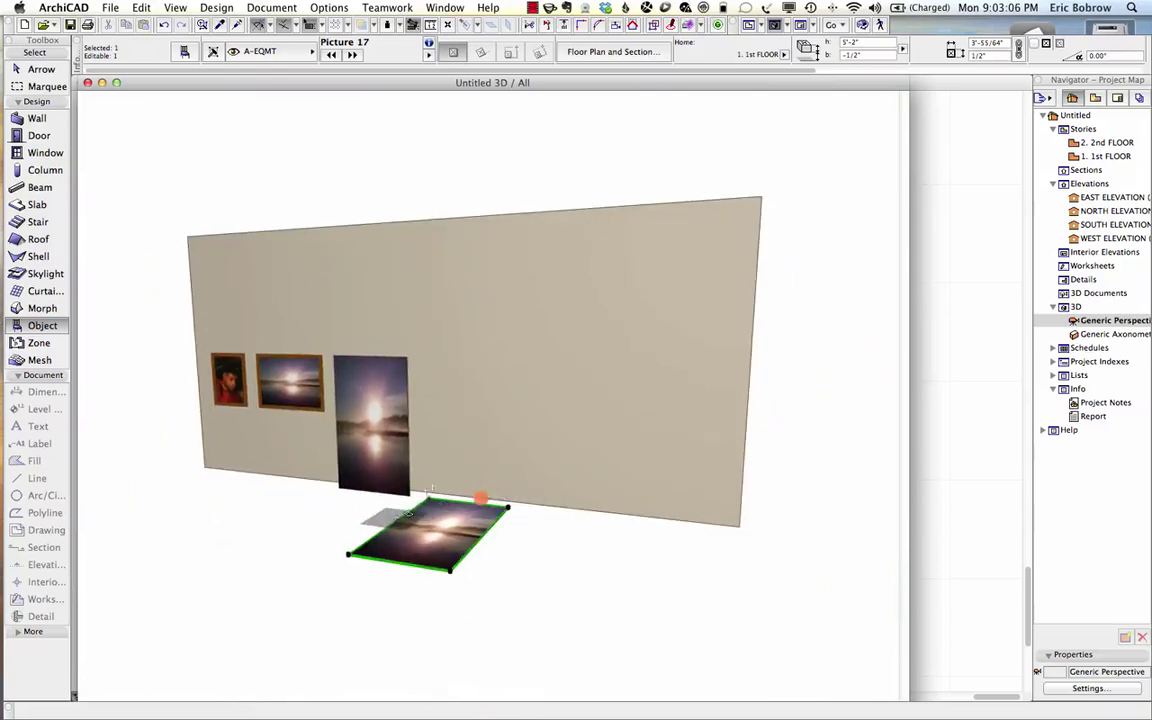
{"action": "key", "text": "Escape"}
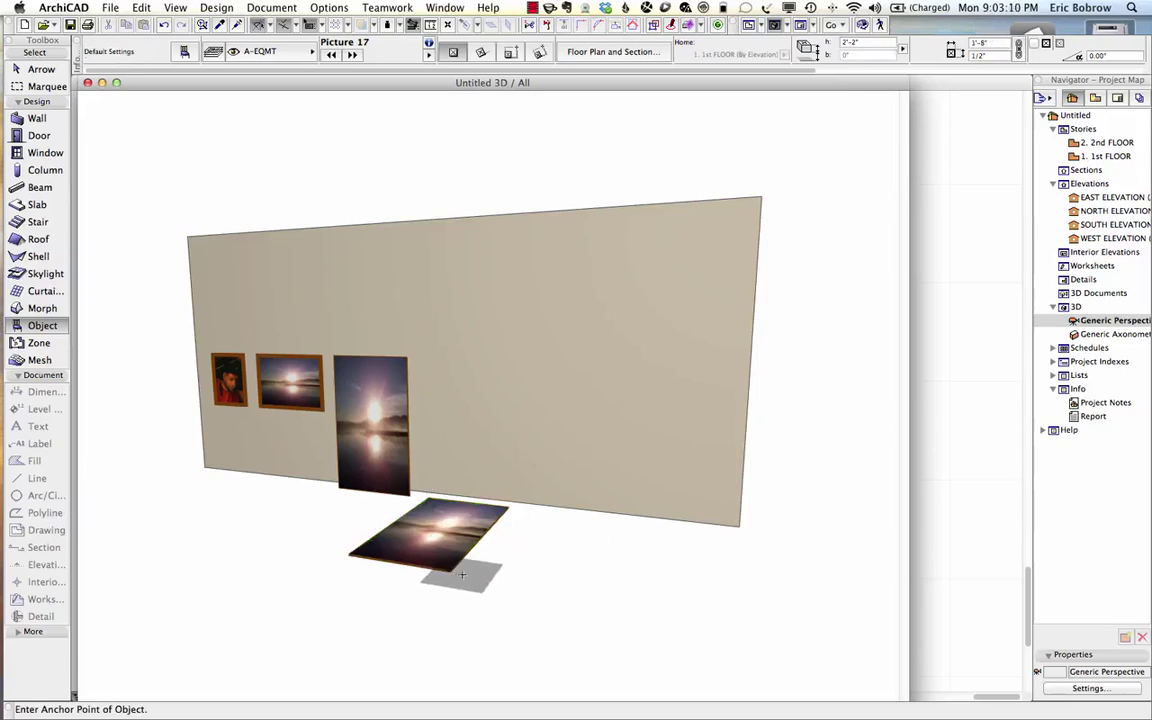
Select the picture lying on the floor and set its bottom offset to the home story to 0.
{"action": "left_click", "coordinate": [480, 511]}
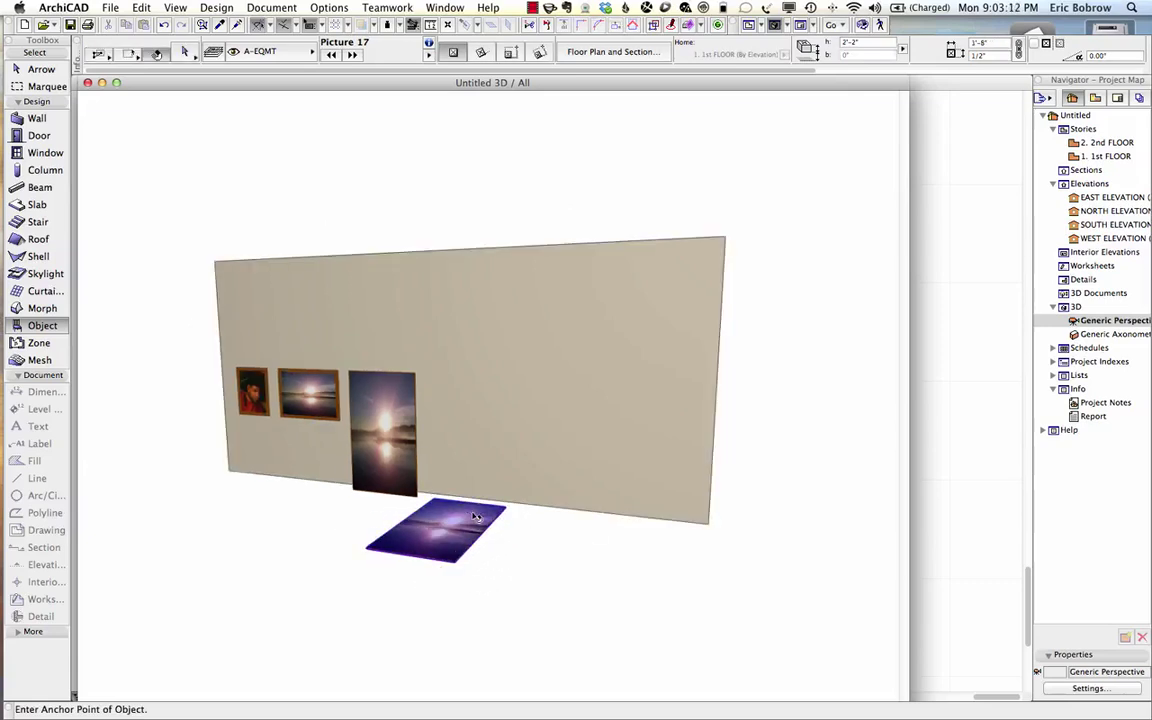
{"action": "left_click", "coordinate": [475, 515]}
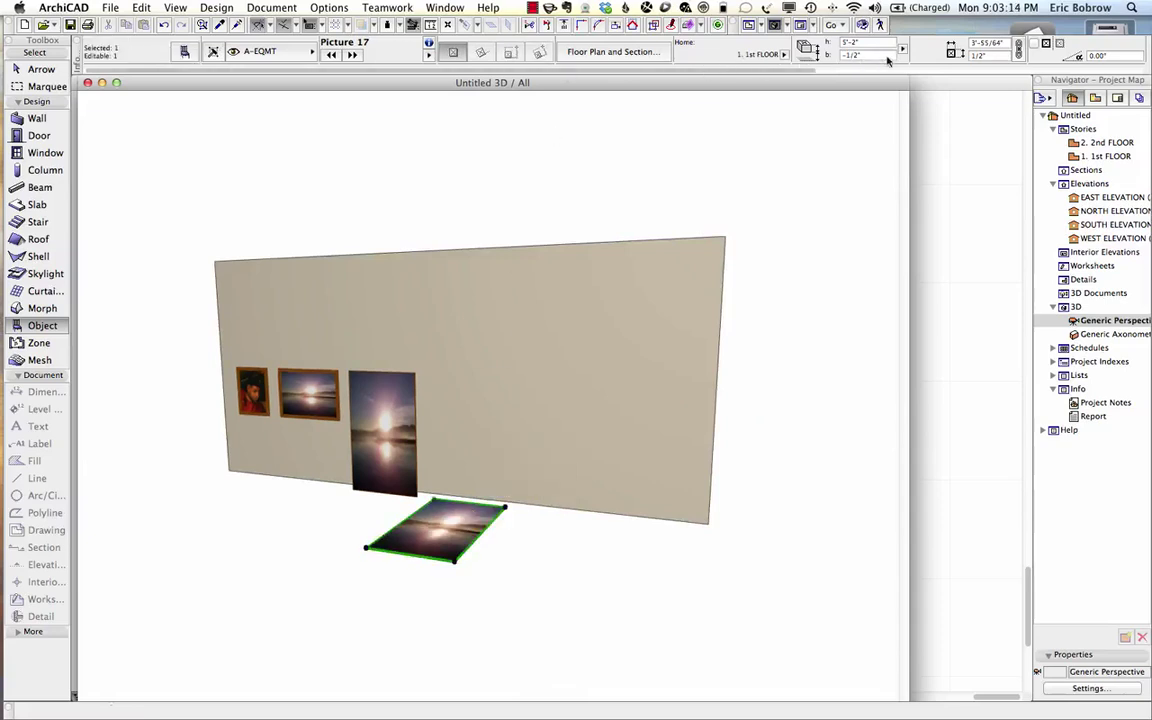
{"action": "left_click", "coordinate": [852, 55]}
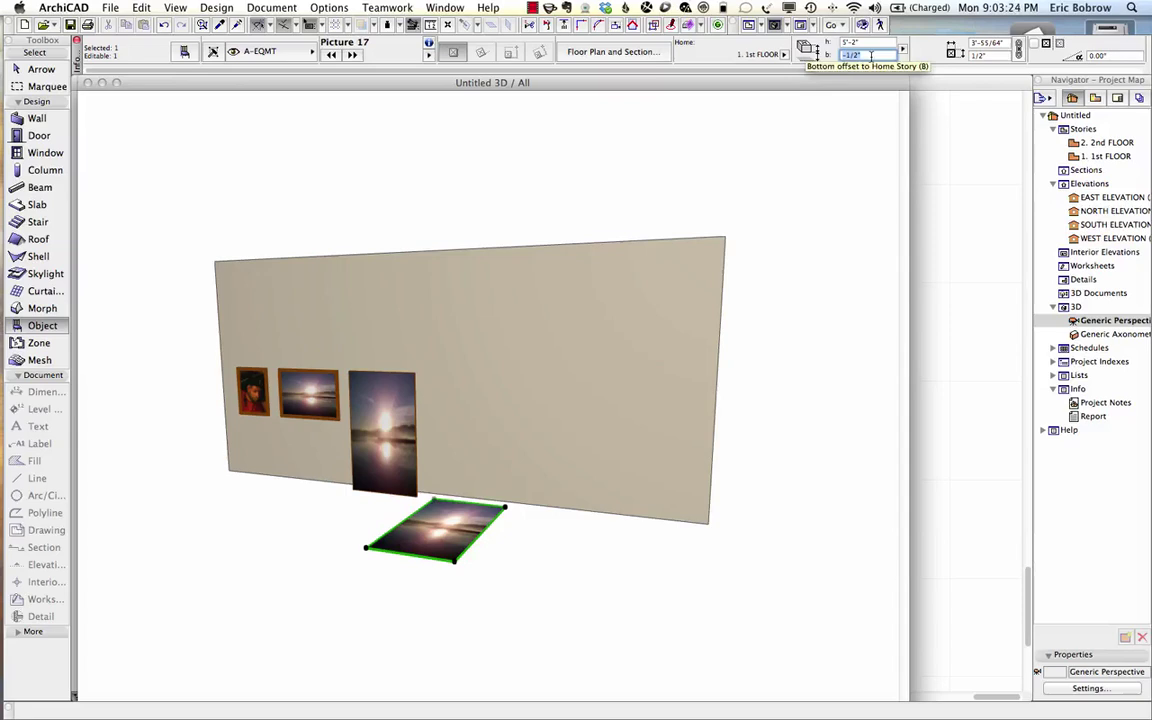
{"action": "type", "text": "0"}
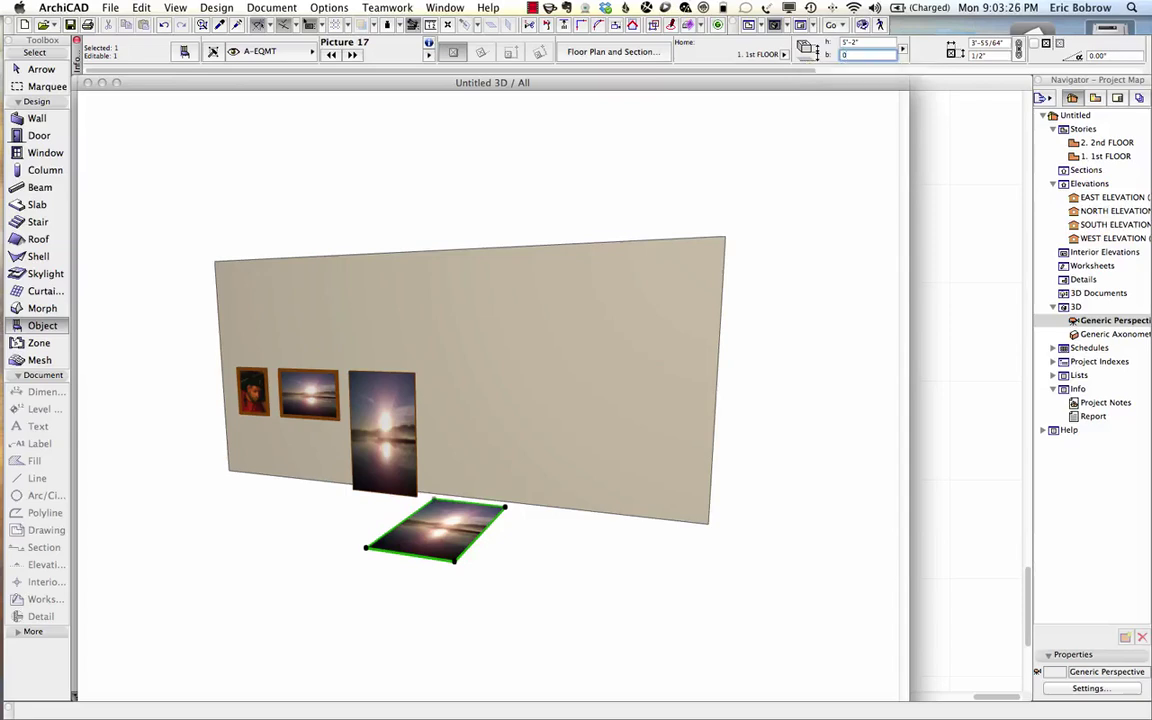
{"action": "key", "text": "Return"}
Set the floor picture's thickness to 0 so only its flat image remains, and deselect it.
{"action": "scroll", "coordinate": [459, 568], "scroll_direction": "up", "scroll_amount": 6}
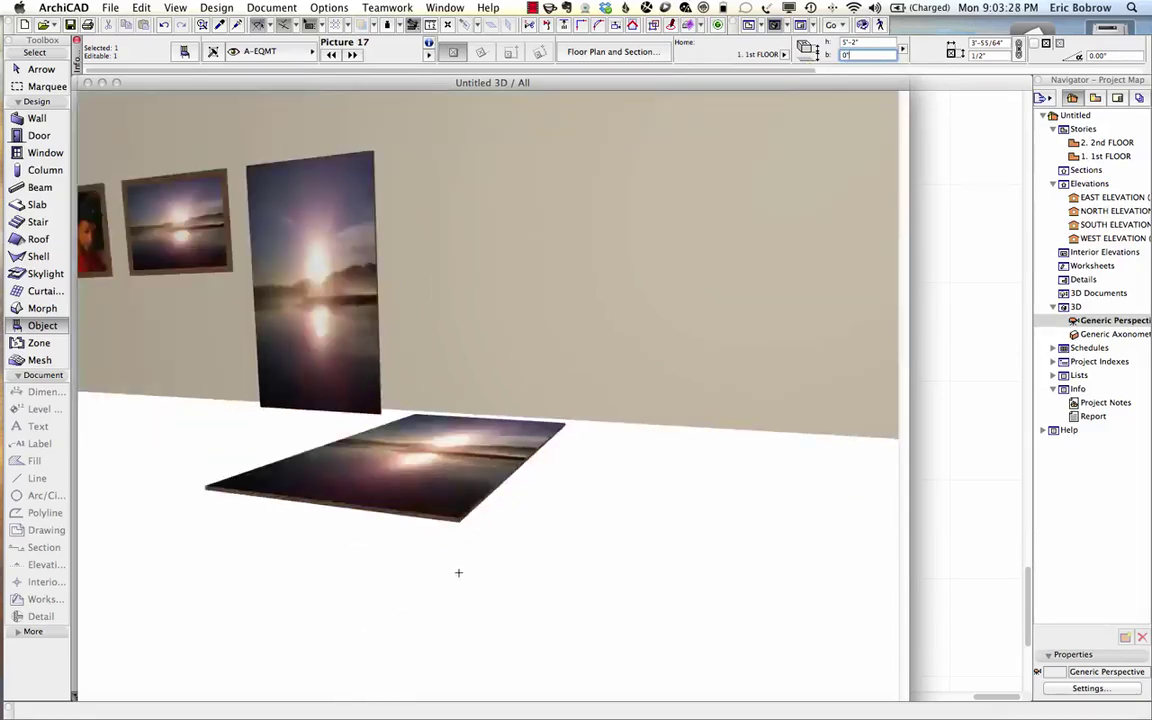
{"action": "scroll", "coordinate": [461, 550], "scroll_direction": "down", "scroll_amount": 6}
{"action": "scroll", "coordinate": [464, 533], "scroll_direction": "up", "scroll_amount": 3}
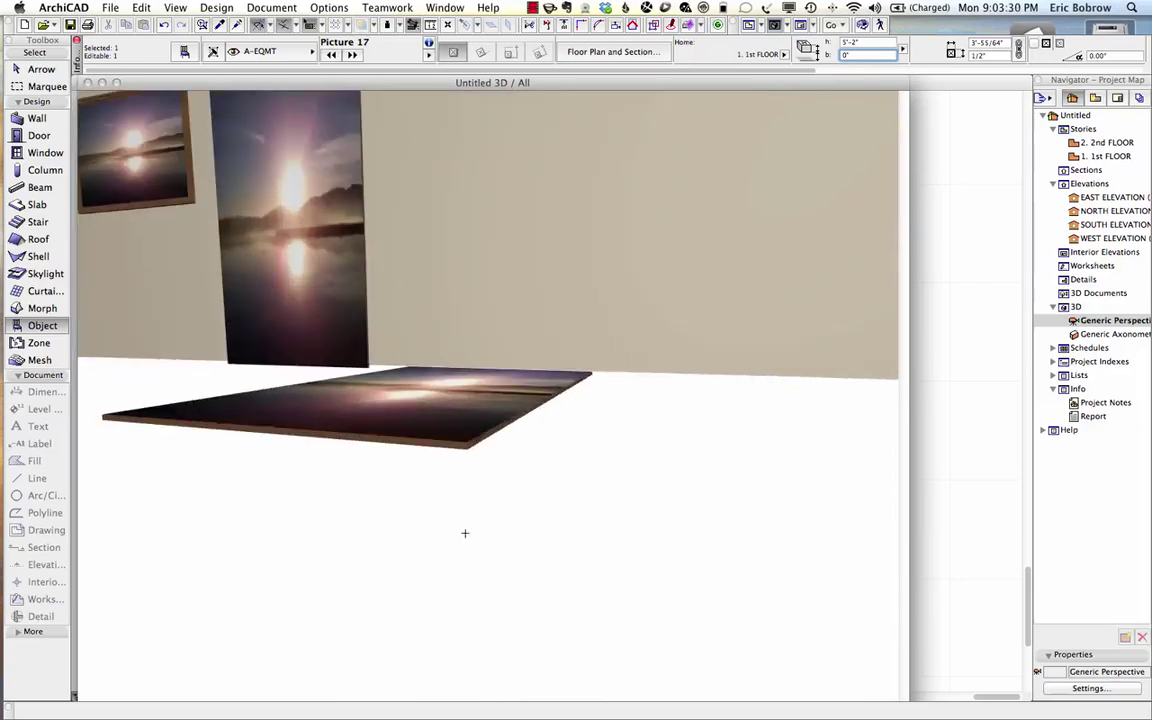
{"action": "left_click", "coordinate": [421, 479]}
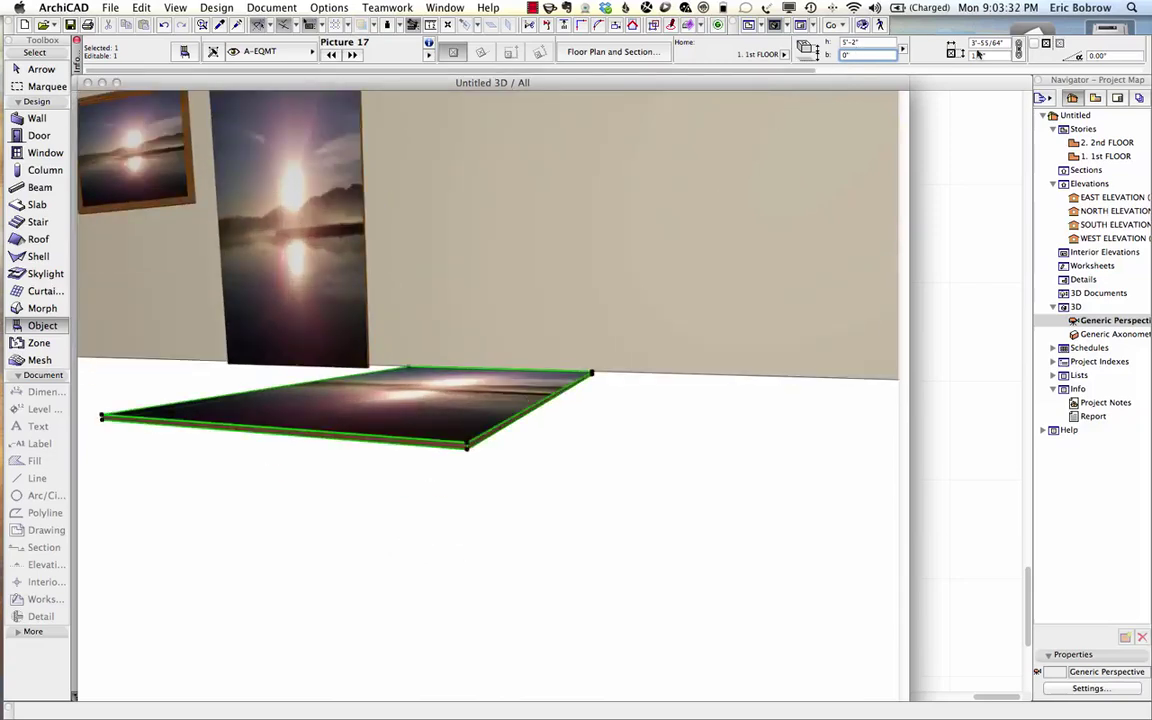
{"action": "left_click", "coordinate": [975, 55]}
{"action": "type", "text": "0"}
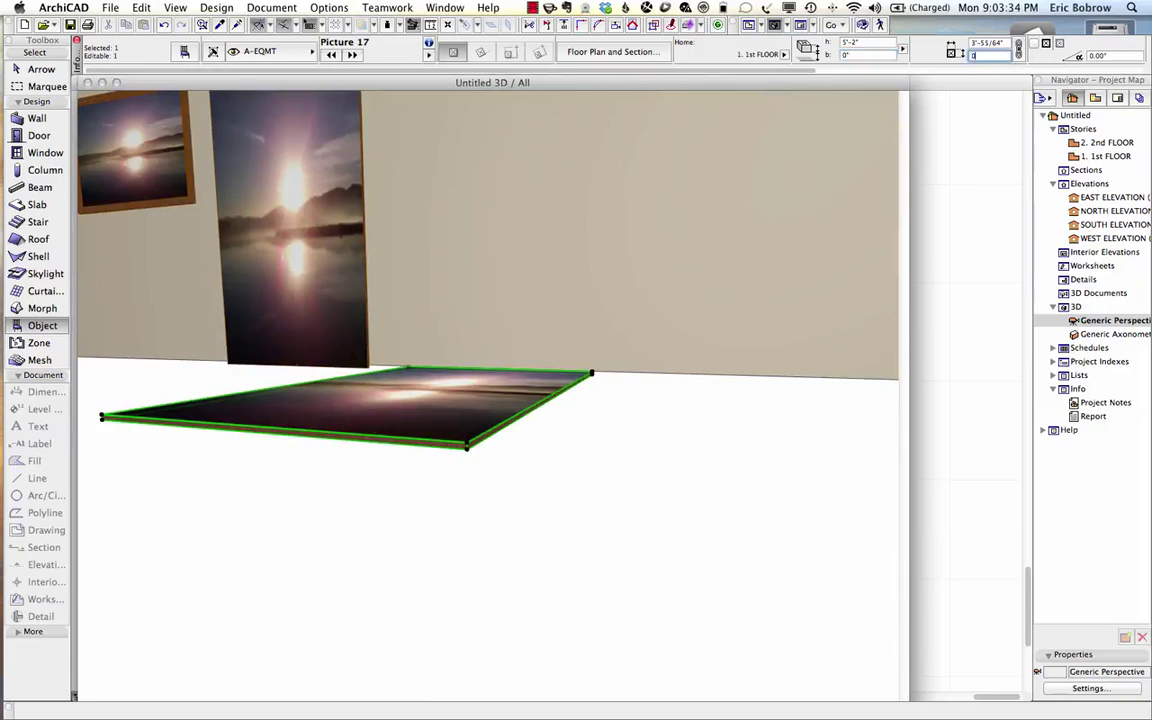
{"action": "key", "text": "Return"}
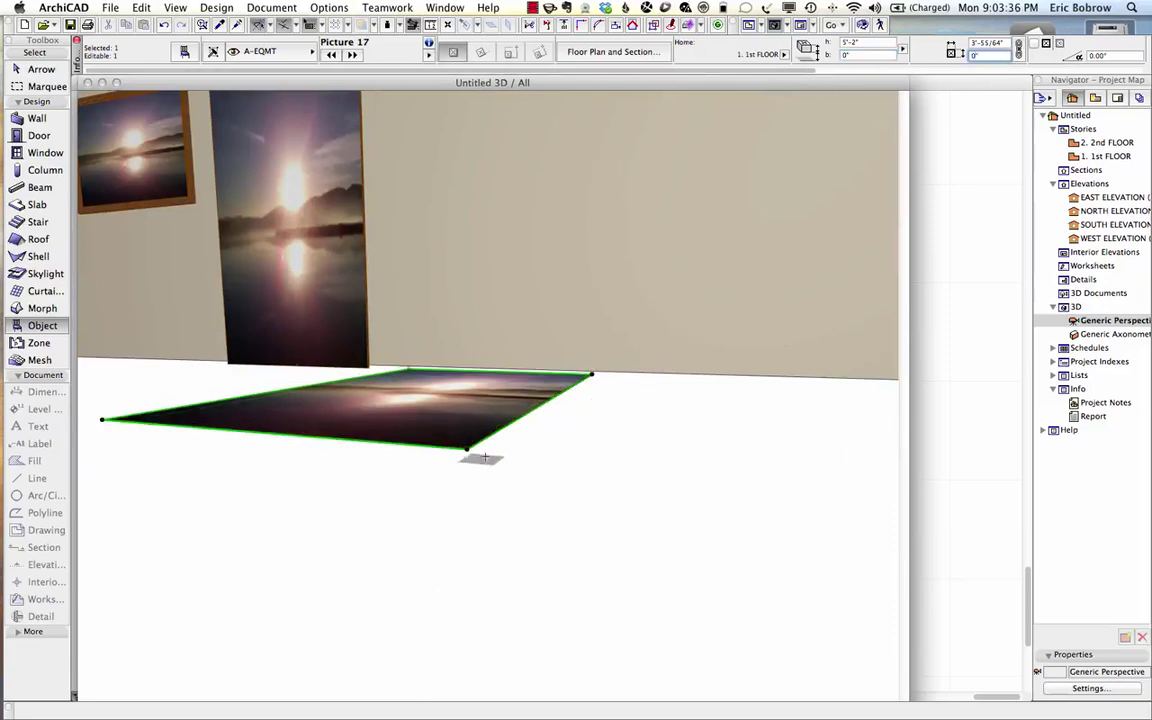
{"action": "key", "text": "Escape"}
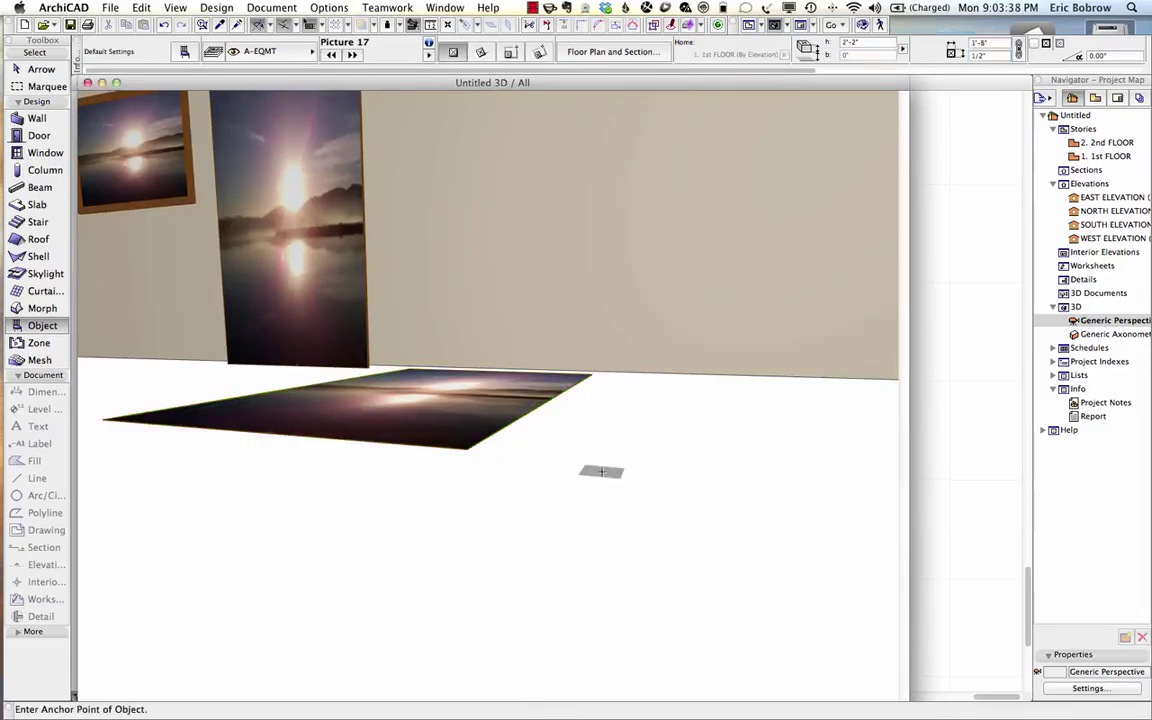
{"action": "scroll", "coordinate": [602, 471], "scroll_direction": "down", "scroll_amount": 5}
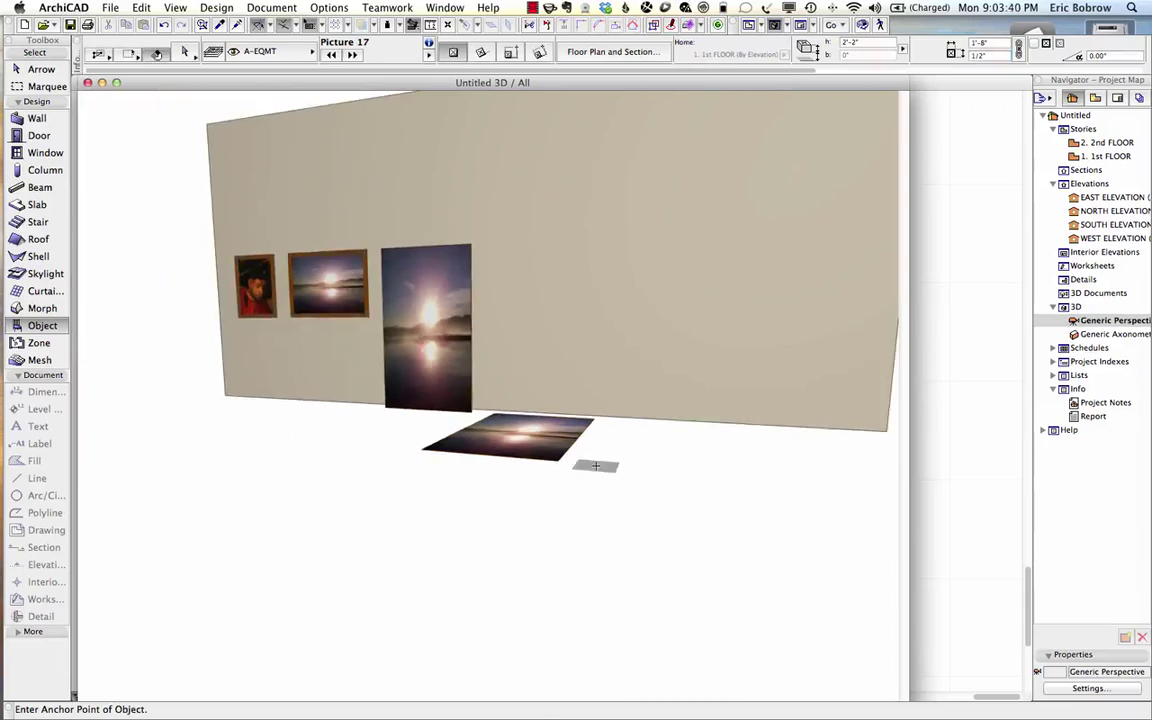
{"action": "middle_click_drag", "start_coordinate": [594, 468], "coordinate": [586, 515], "text": "shift"}
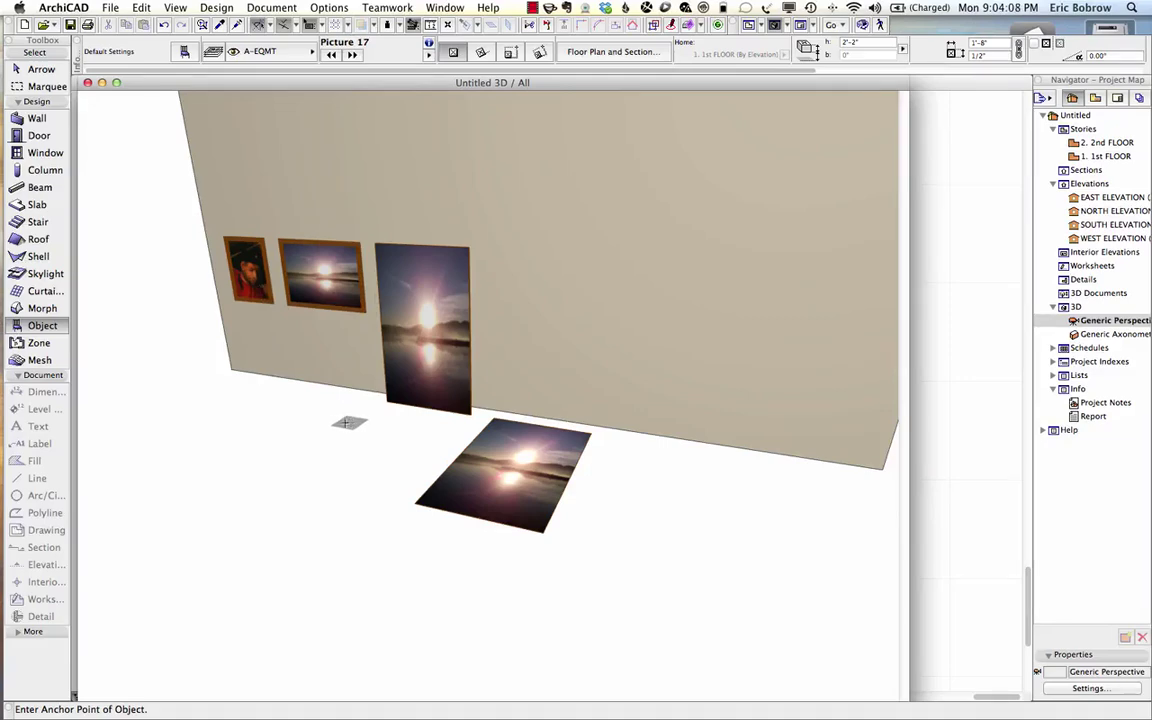
Switch to Firefox and show the Google image results for "van gogh painting".
{"action": "key", "text": "super+Tab"}
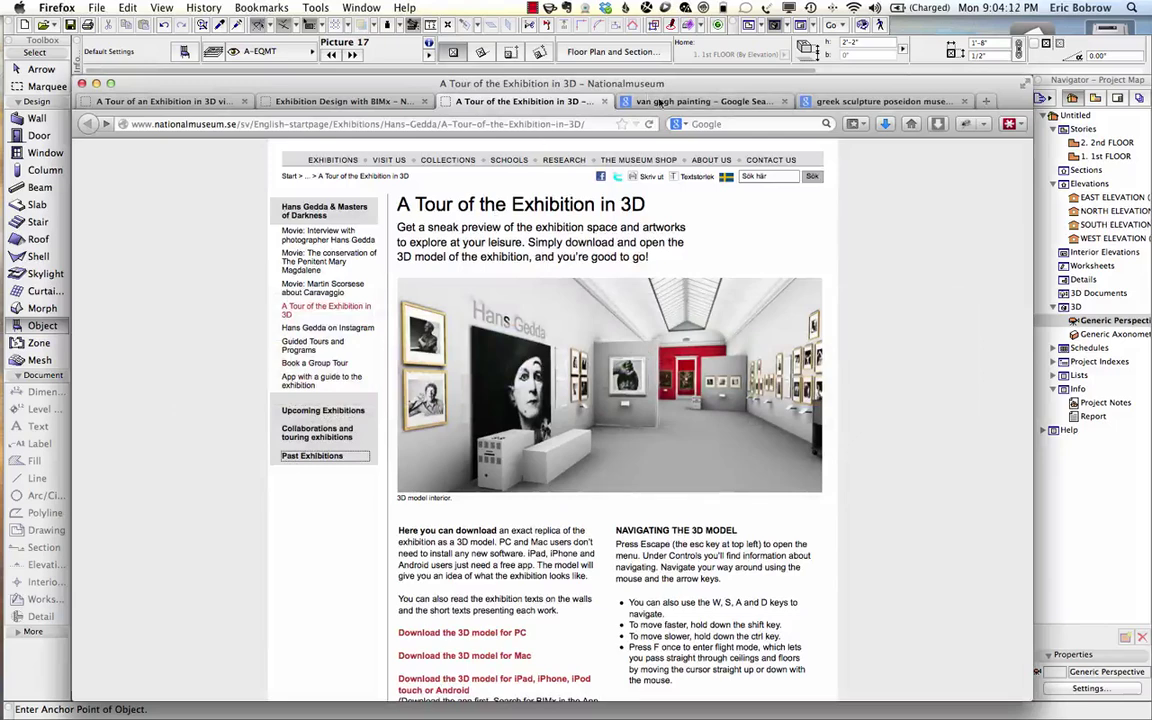
{"action": "left_click", "coordinate": [660, 102]}
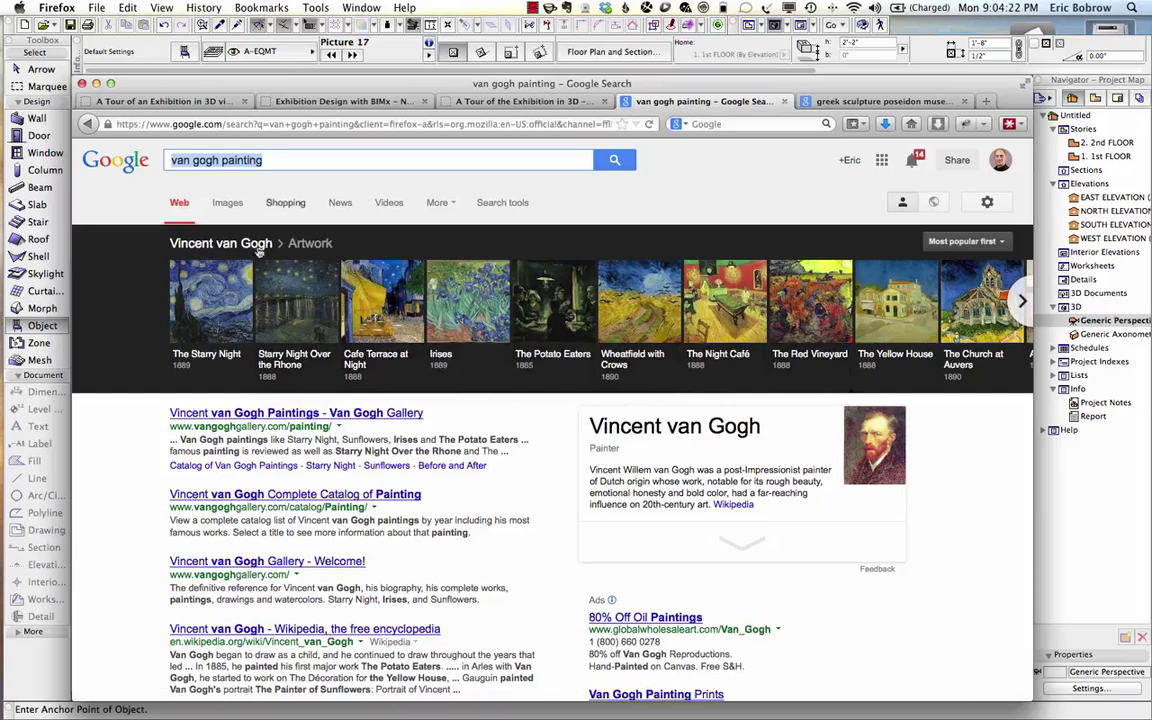
{"action": "left_click", "coordinate": [226, 204]}
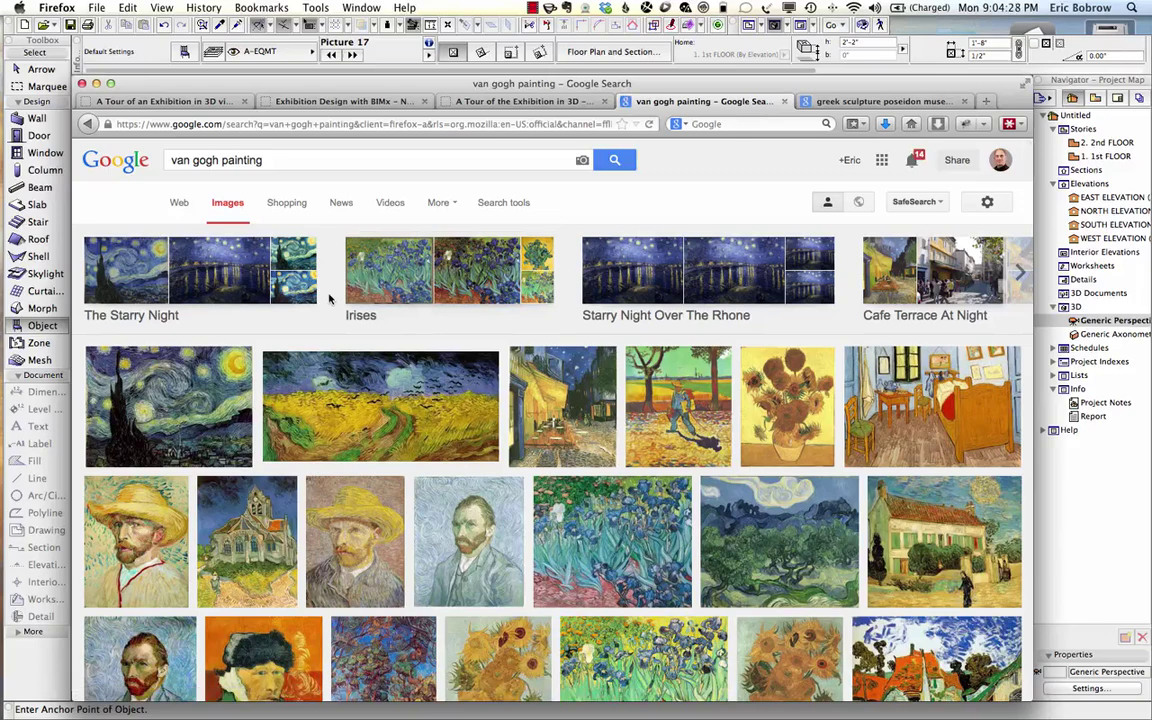
Preview the Irises painting and check the options for saving its image, then close the preview.
{"action": "left_click", "coordinate": [556, 518]}
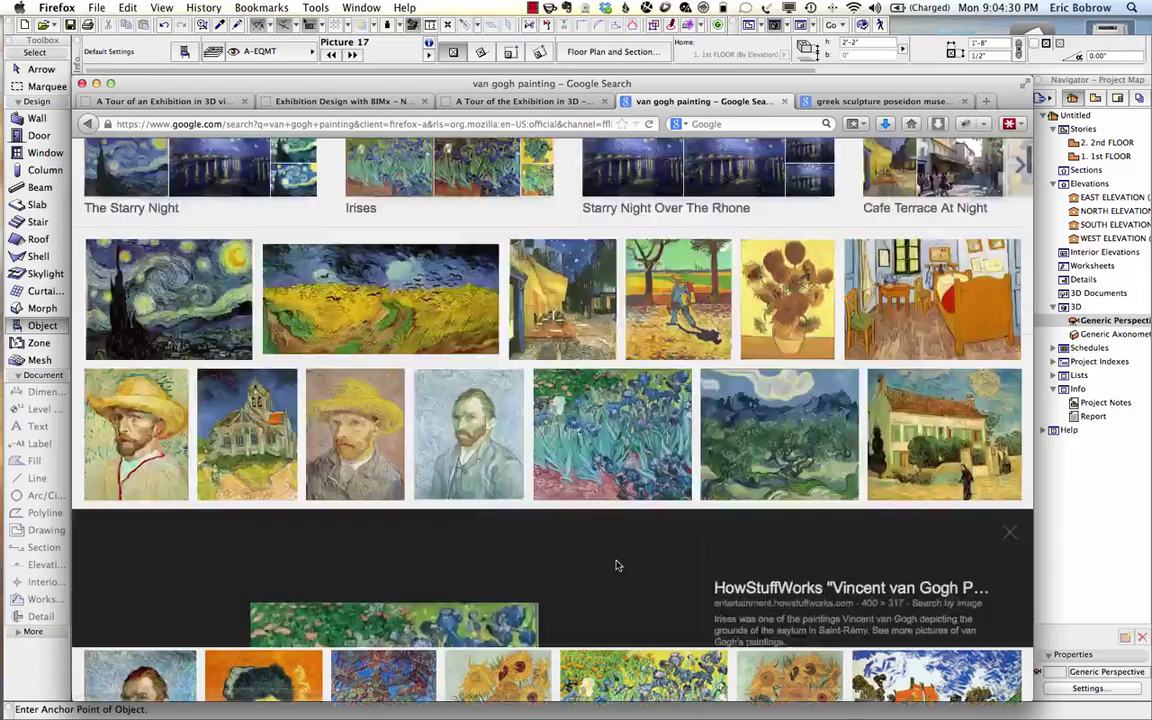
{"action": "right_click", "coordinate": [358, 405]}
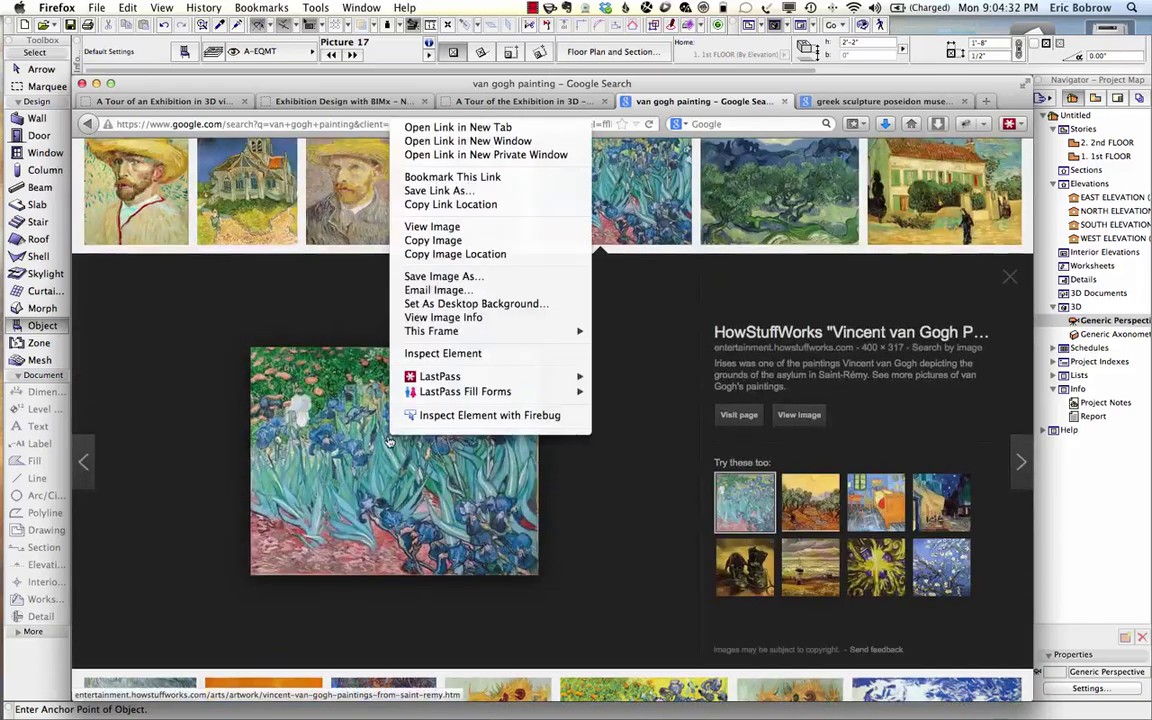
{"action": "left_click", "coordinate": [447, 285]}
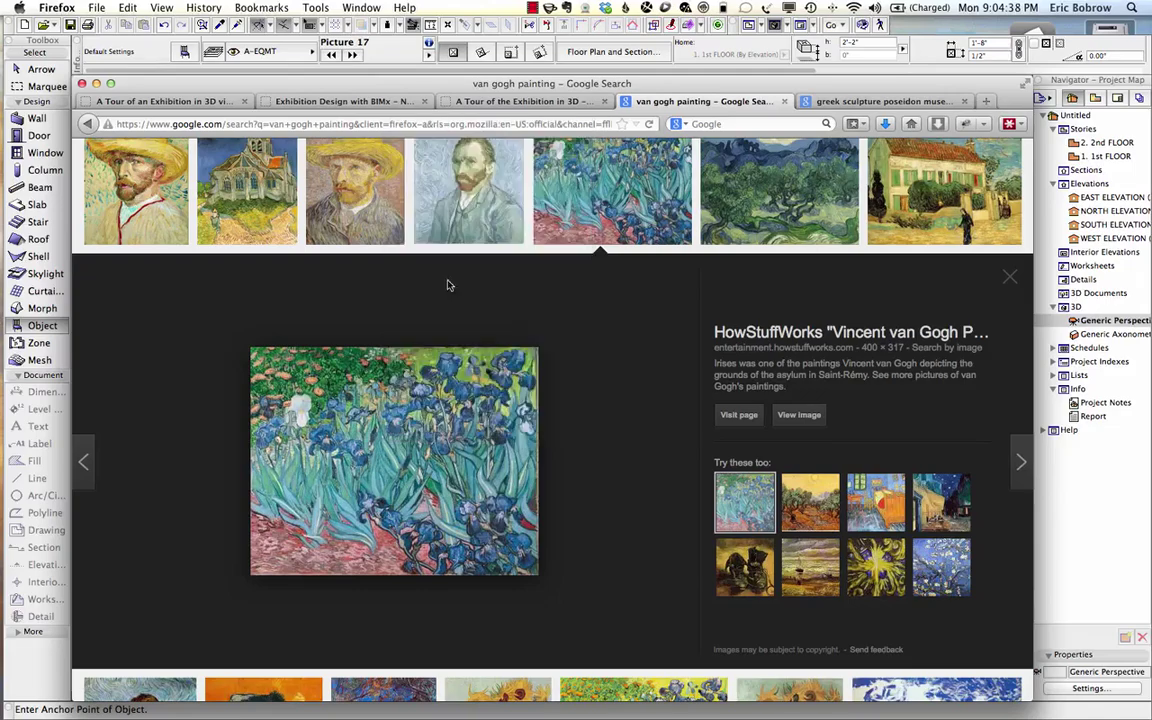
{"action": "left_click", "coordinate": [625, 205]}
{"action": "scroll", "coordinate": [625, 205], "scroll_direction": "up", "scroll_amount": 5}
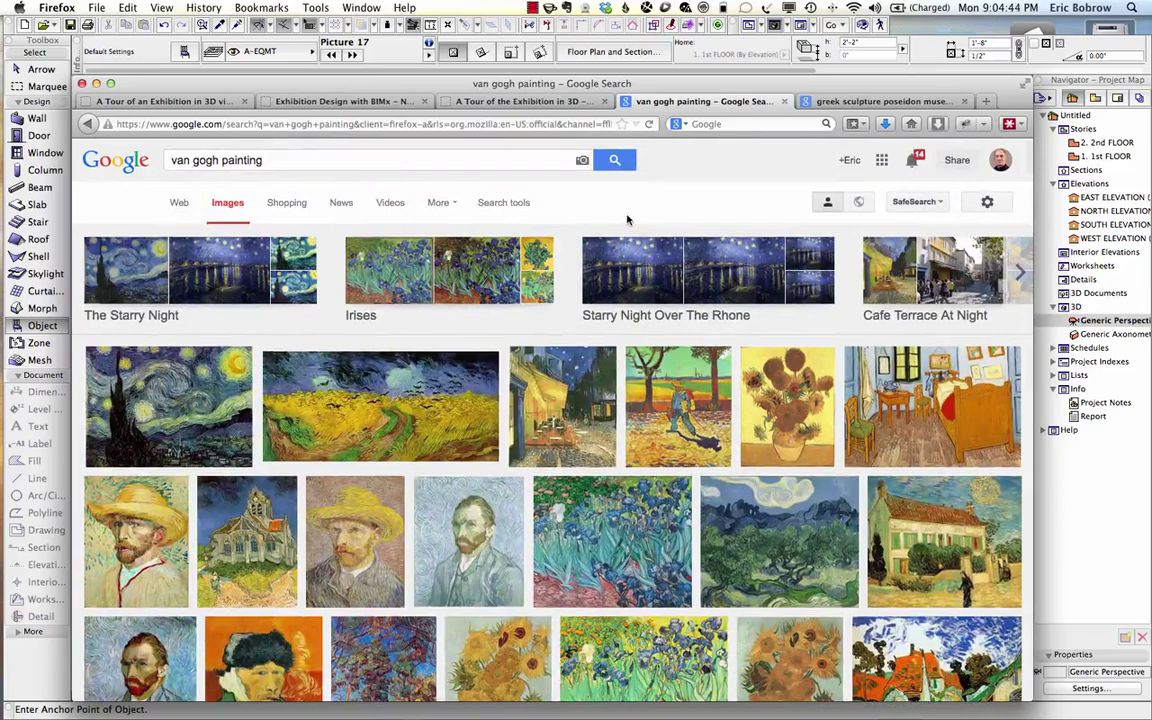
Filter the Van Gogh image results by usage rights to Labeled for reuse and browse the paintings.
{"action": "left_click", "coordinate": [503, 203]}
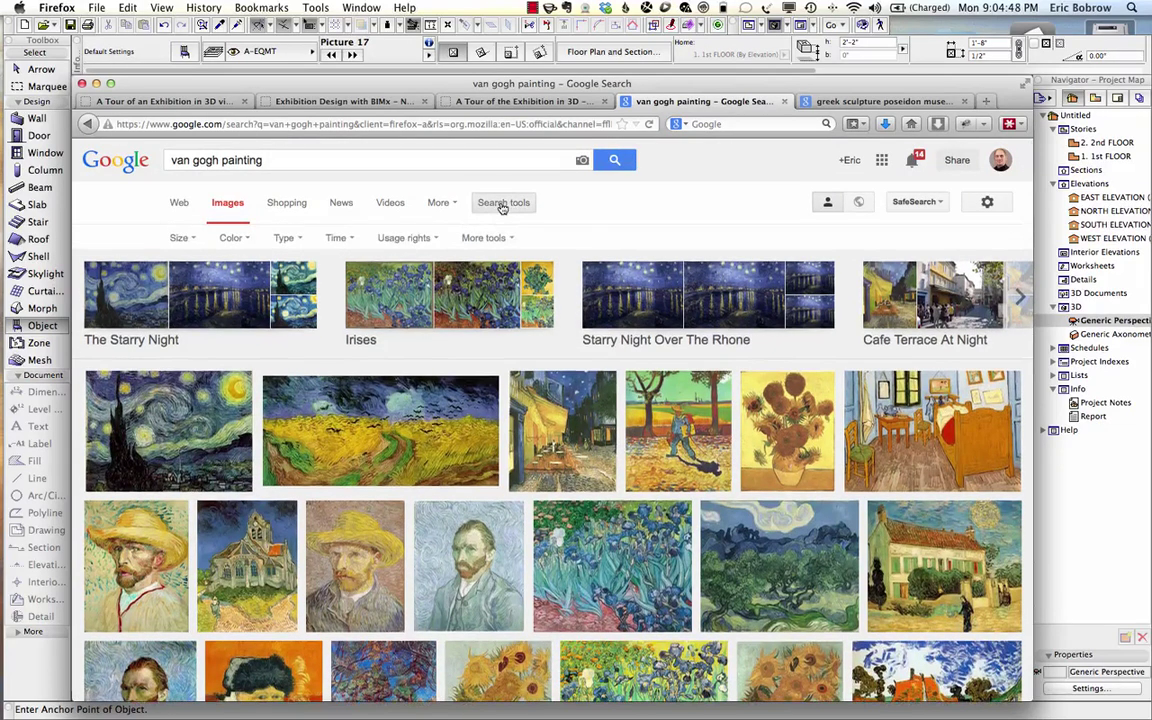
{"action": "left_click", "coordinate": [410, 238]}
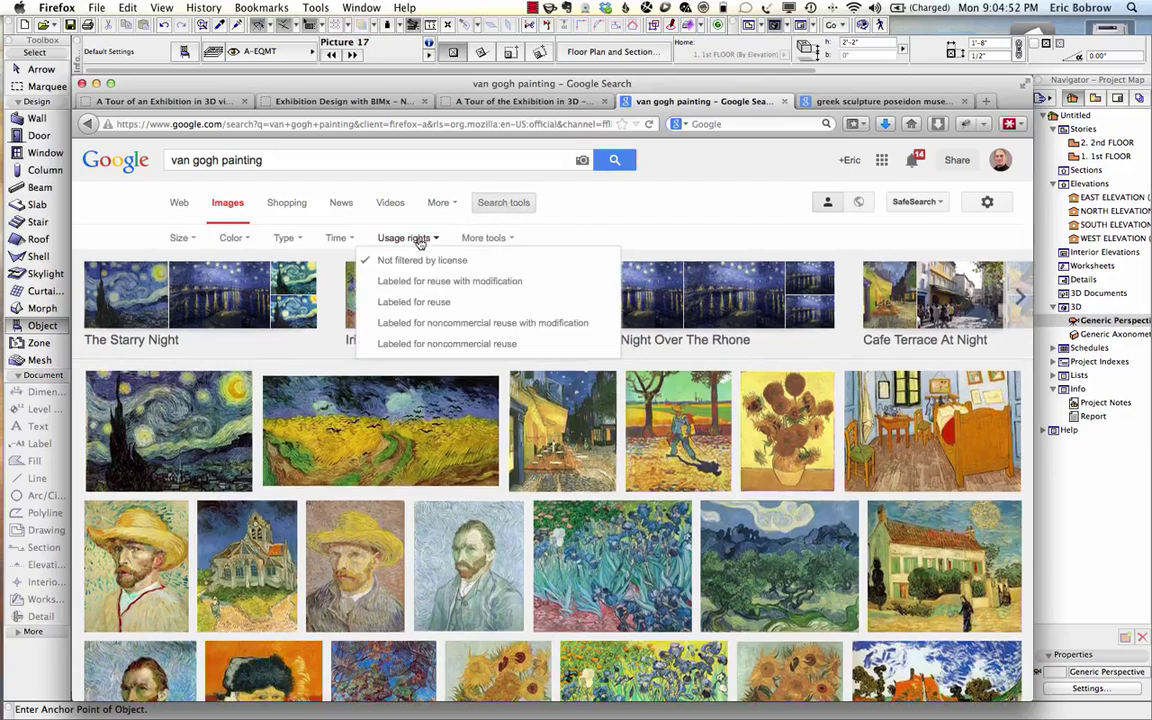
{"action": "left_click", "coordinate": [400, 304]}
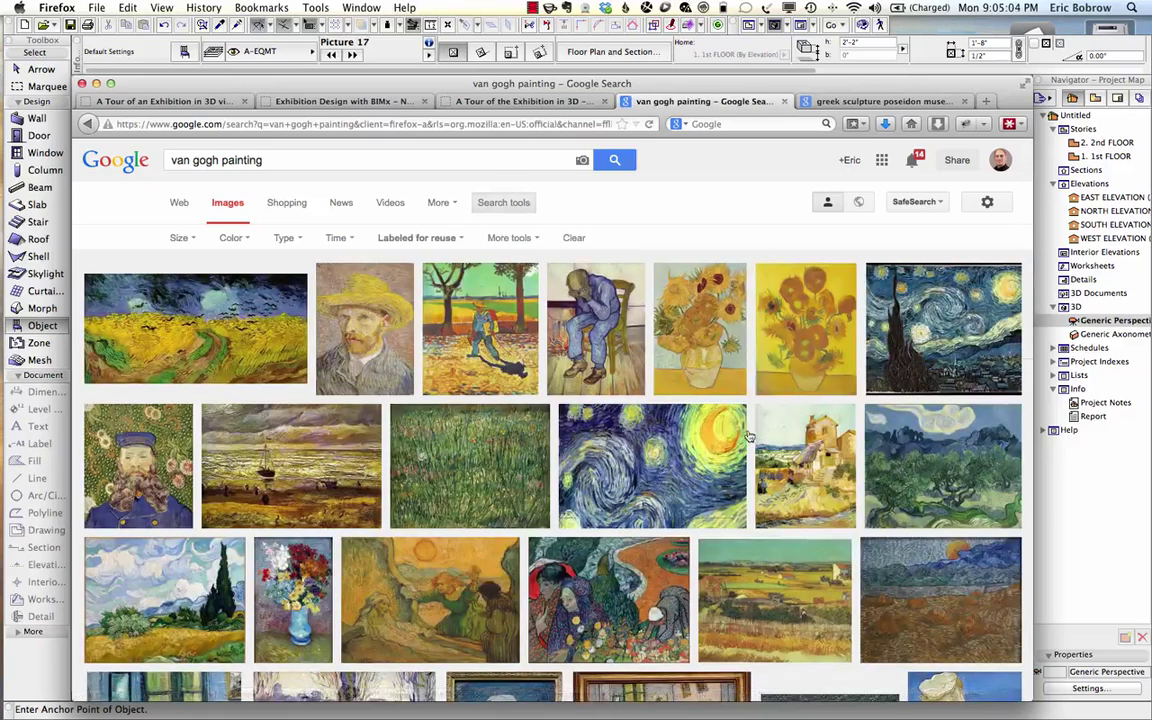
{"action": "scroll", "coordinate": [672, 393], "scroll_direction": "down", "scroll_amount": 4}
{"action": "scroll", "coordinate": [743, 435], "scroll_direction": "up", "scroll_amount": 4}
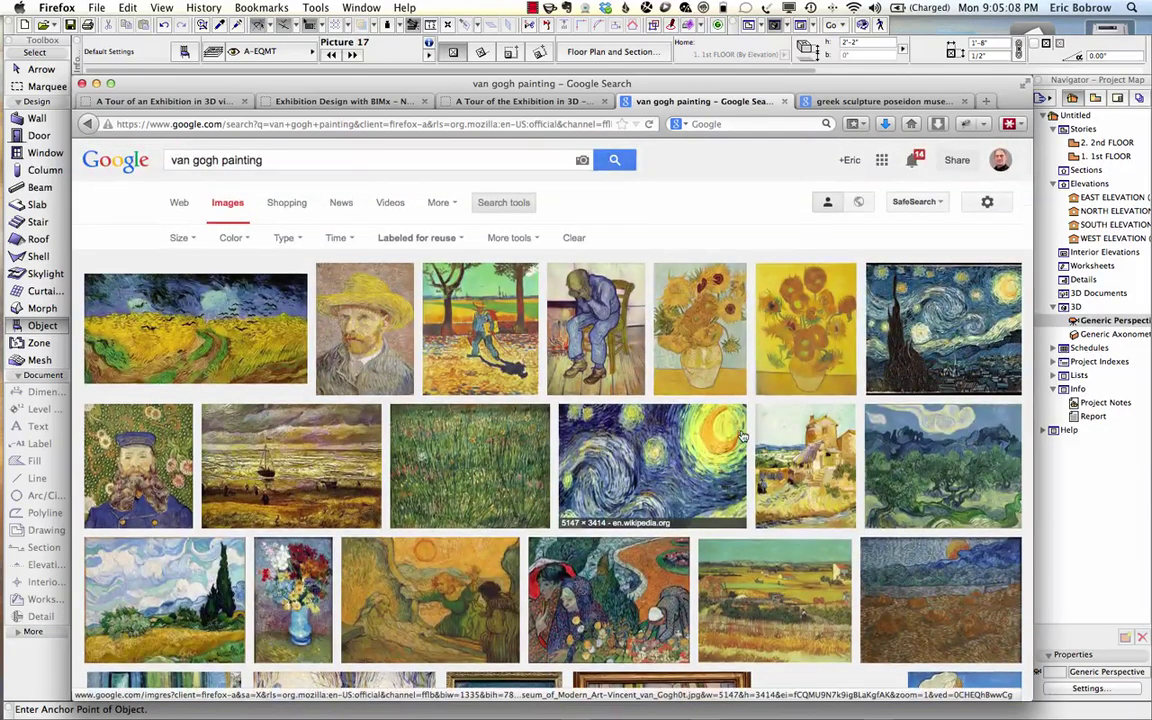
Switch to Finder and preview Van-Gogh.jpg in the images folder inside 3D Pictures.
{"action": "key", "text": "super+Tab"}
{"action": "key", "text": "super+Tab"}
{"action": "key", "text": "super+Tab"}
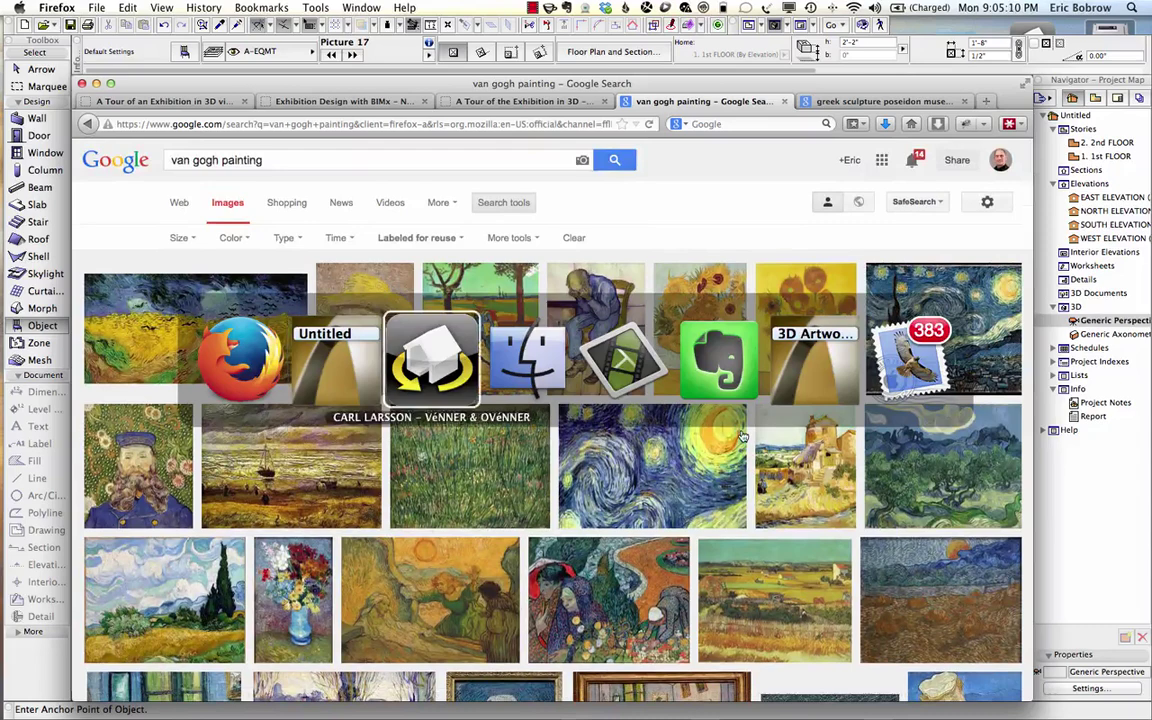
{"action": "left_click", "coordinate": [284, 620]}
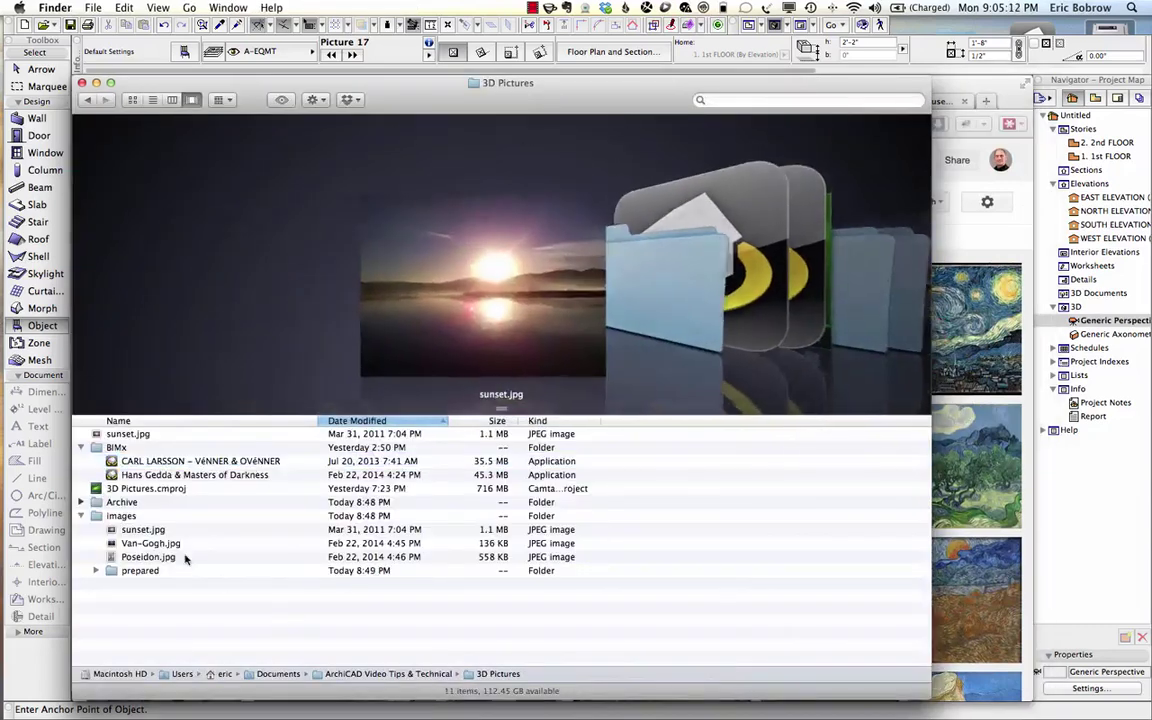
{"action": "left_click", "coordinate": [165, 545]}
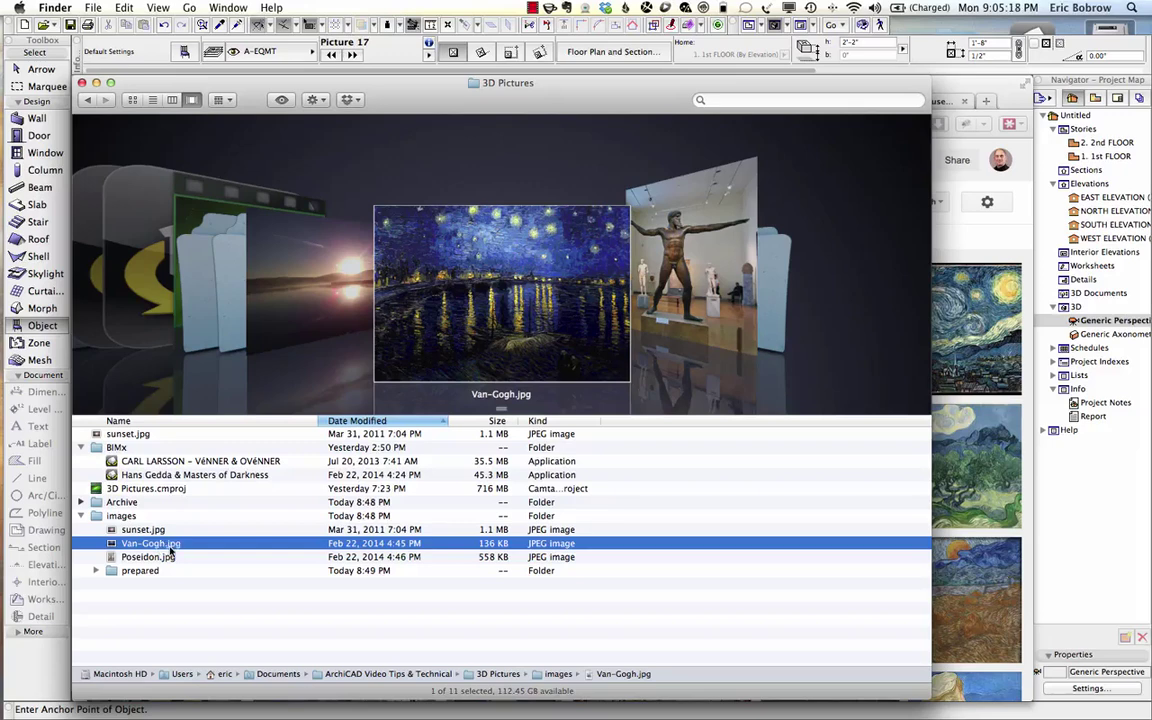
Switch to the untitled ArchiCAD project and add the images folder from 3D Pictures as a linked library in the Library Manager.
{"action": "key", "text": "super+Tab"}
{"action": "key", "text": "super+Tab"}
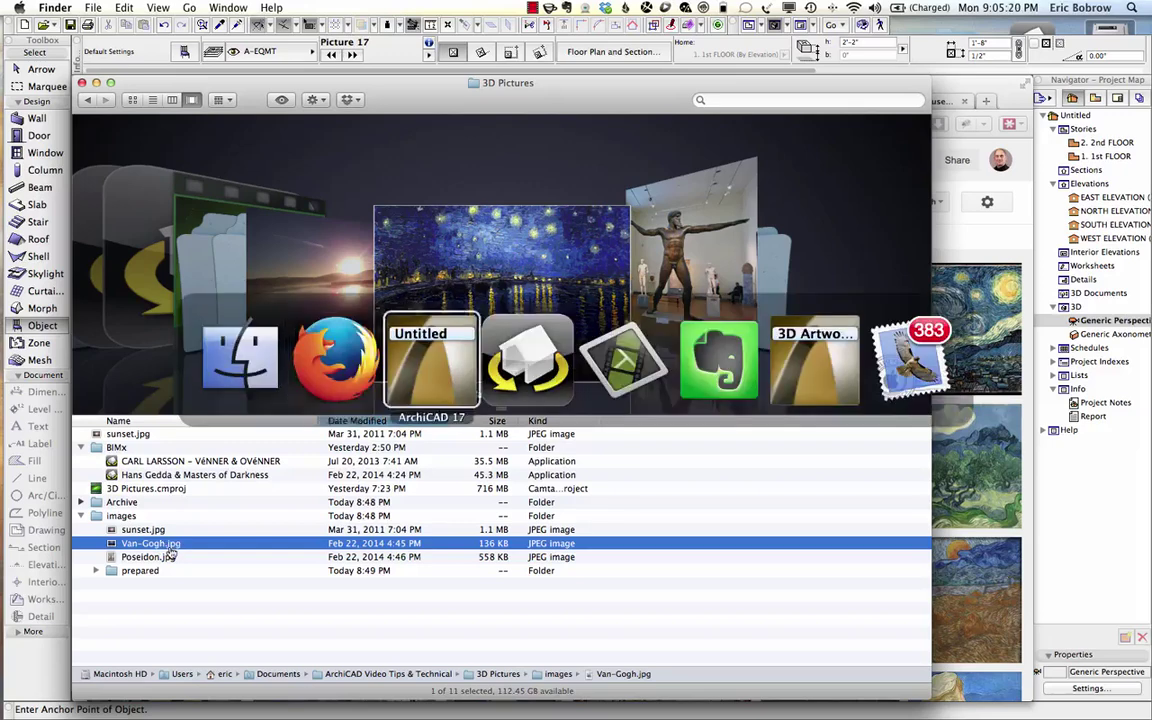
{"action": "left_click", "coordinate": [112, 8]}
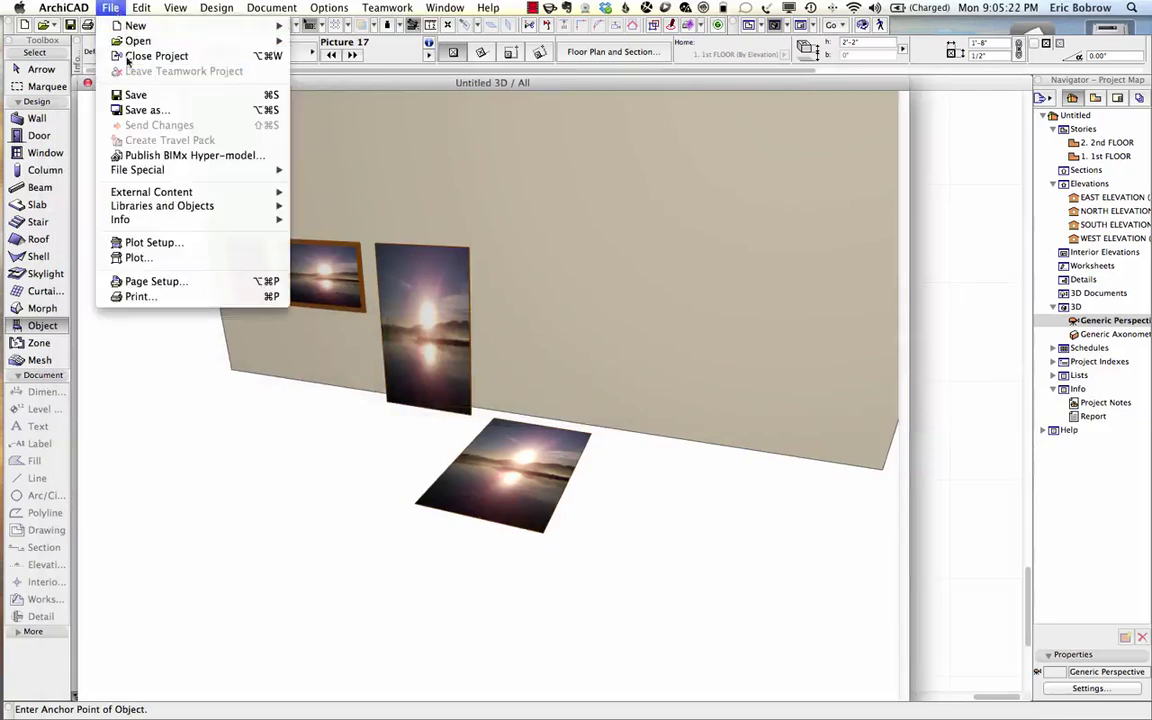
{"action": "mouse_move", "coordinate": [160, 206]}
{"action": "left_click", "coordinate": [298, 207]}
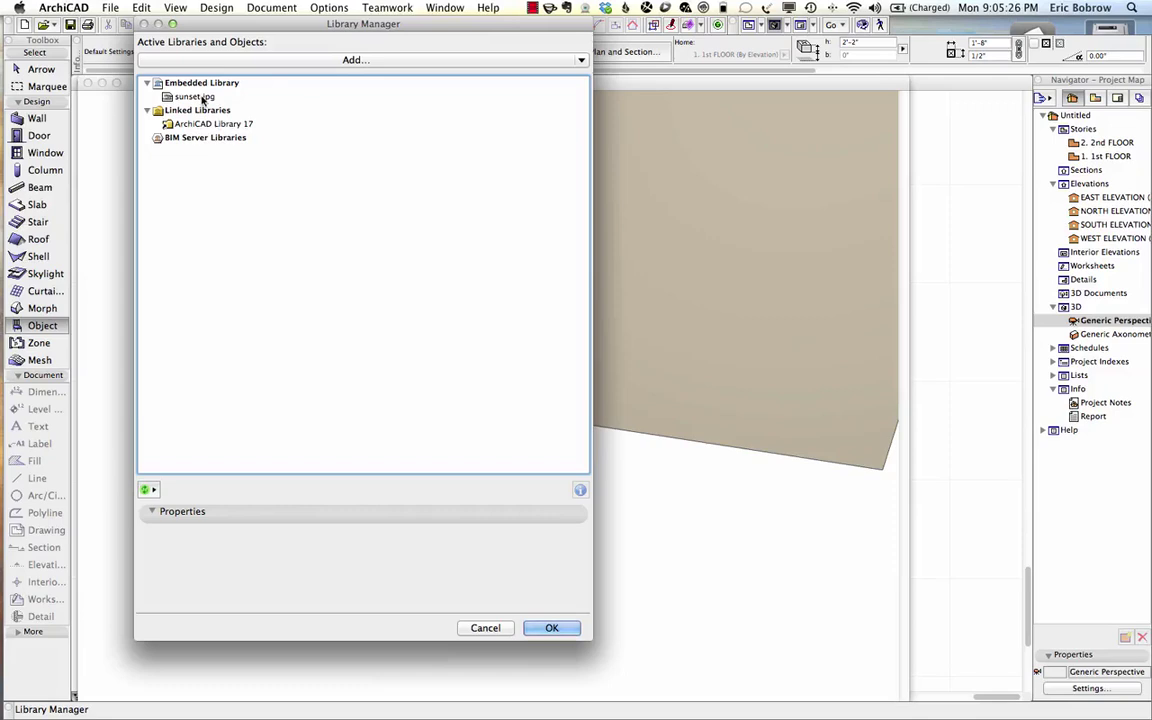
{"action": "left_click", "coordinate": [330, 60]}
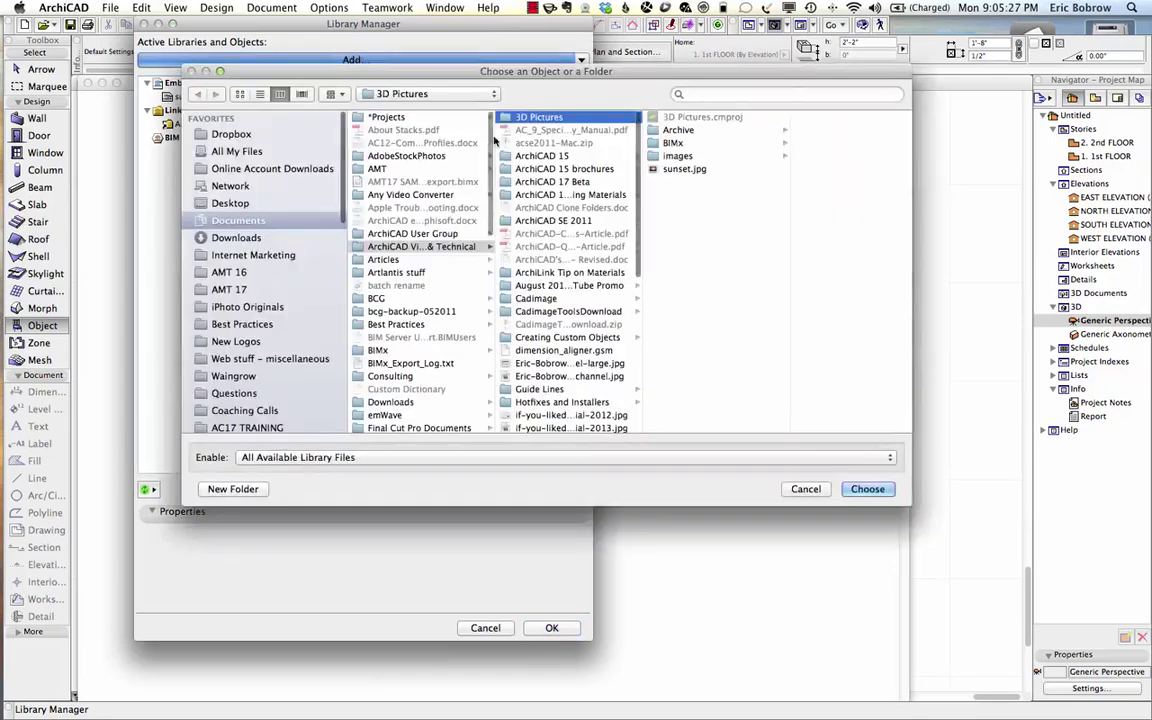
{"action": "left_click", "coordinate": [672, 157]}
{"action": "left_click", "coordinate": [867, 489]}
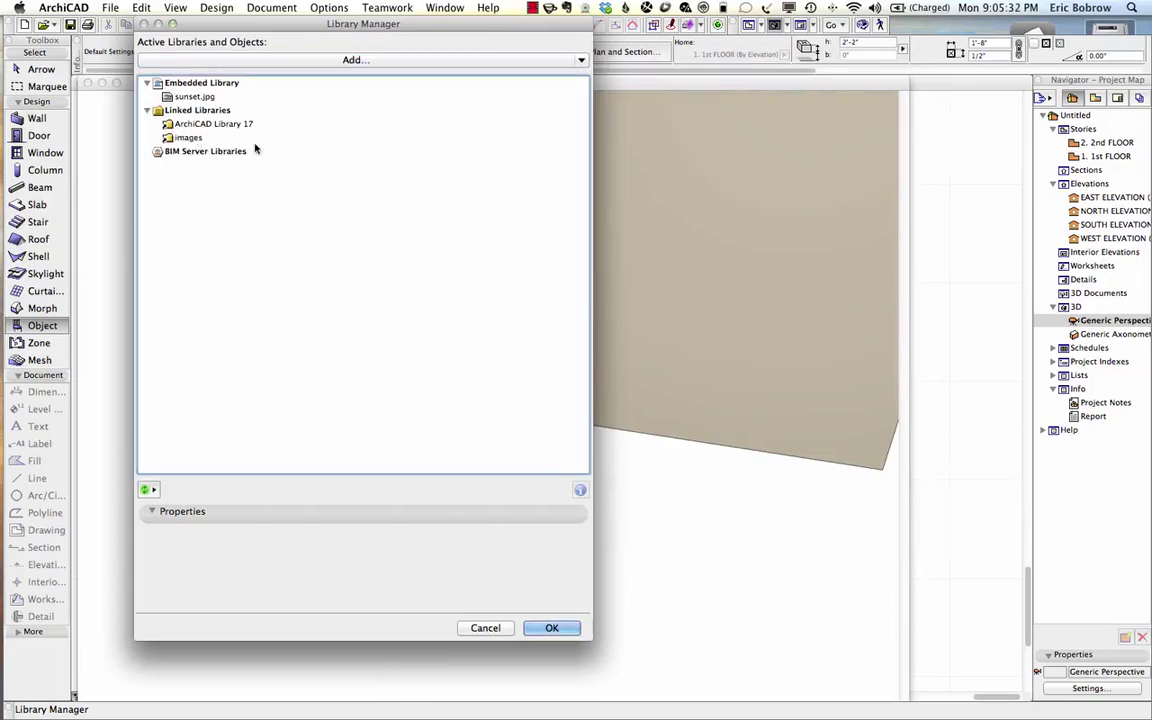
Delete sunset.jpg from the Embedded Library and apply the library changes.
{"action": "left_click", "coordinate": [181, 97]}
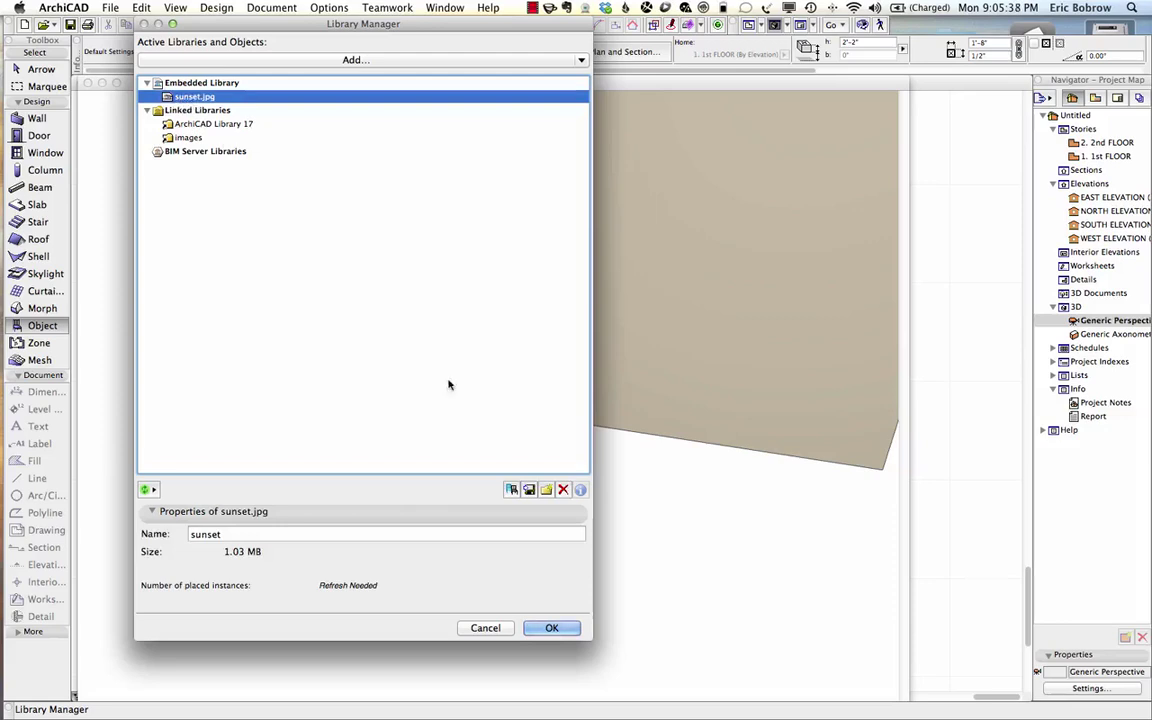
{"action": "left_click", "coordinate": [563, 489]}
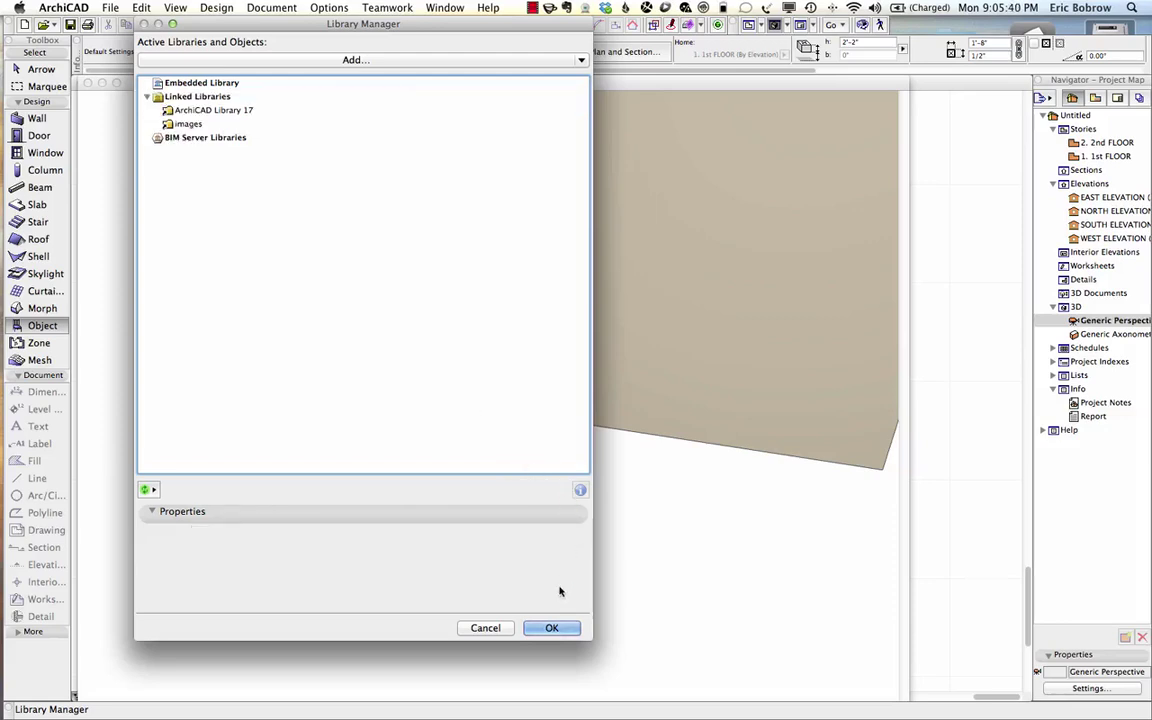
{"action": "left_click", "coordinate": [552, 628]}
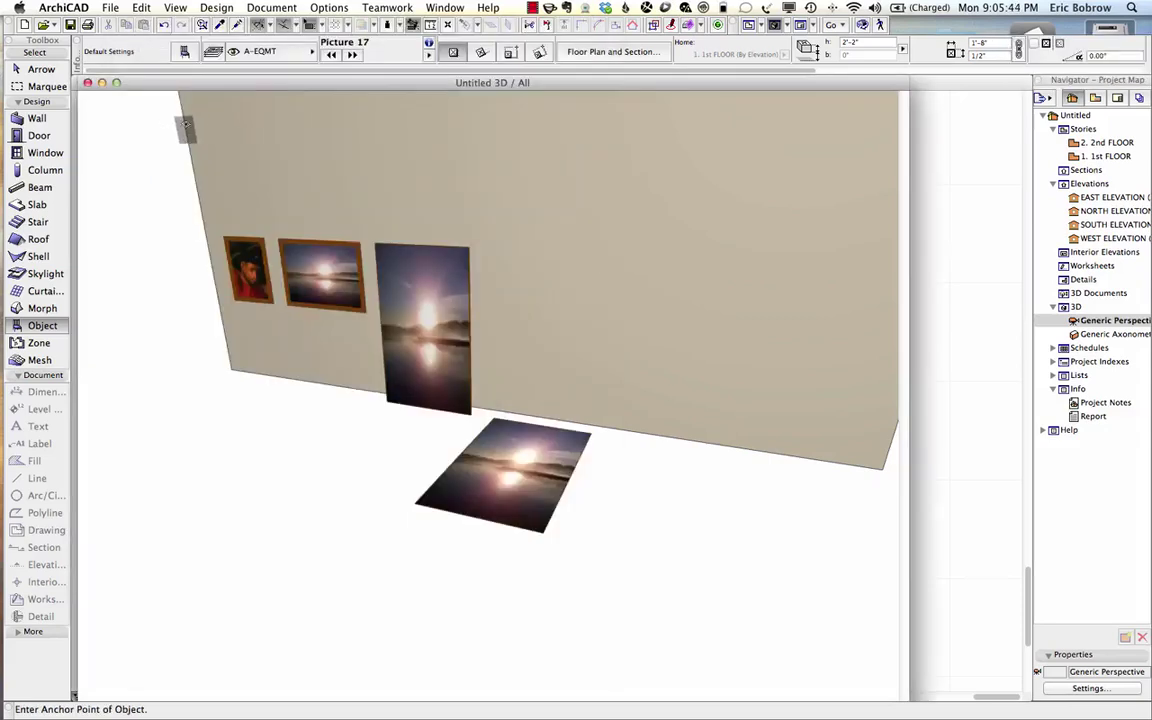
Turn on Use Custom Picture for the small portrait picture on the wall, name its image Van-Gogh, and close the report window.
{"action": "left_click", "coordinate": [262, 293], "text": "shift"}
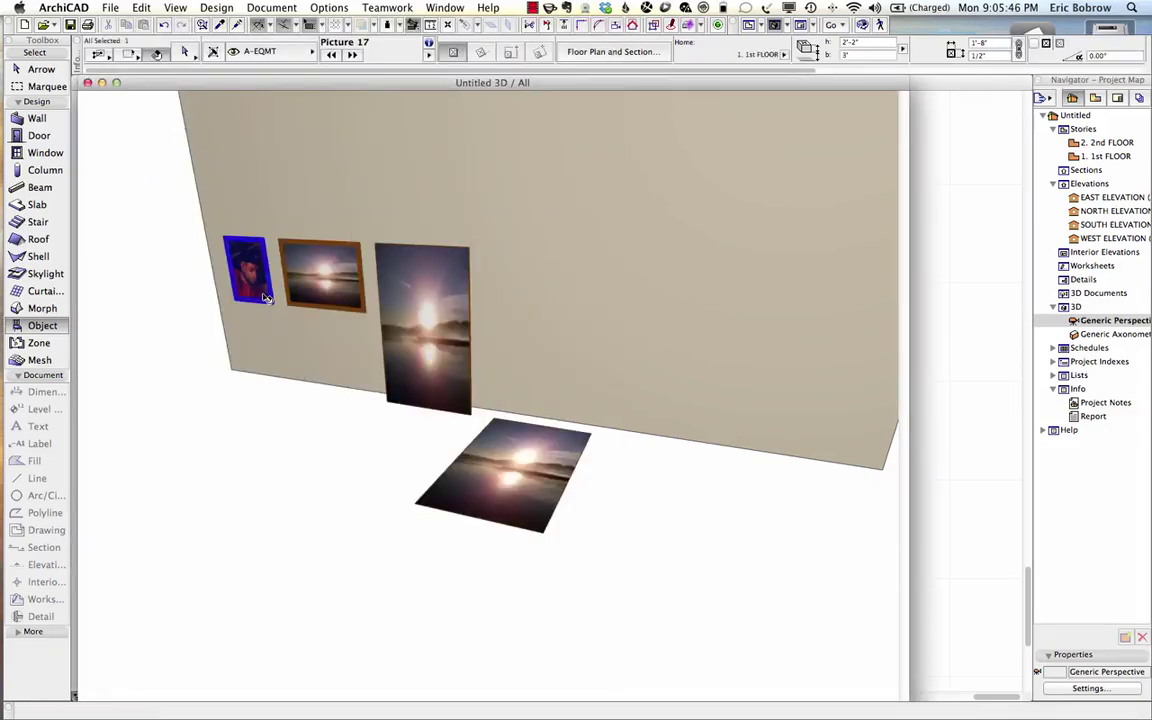
{"action": "double_click", "coordinate": [262, 285]}
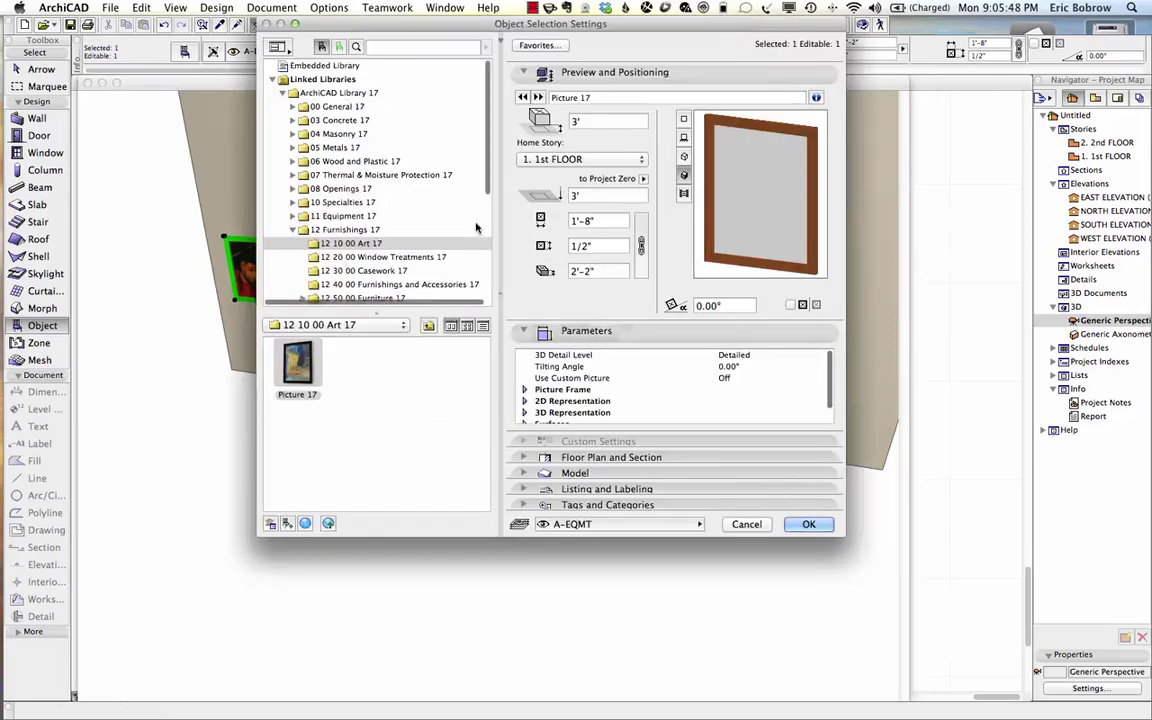
{"action": "left_click", "coordinate": [755, 381]}
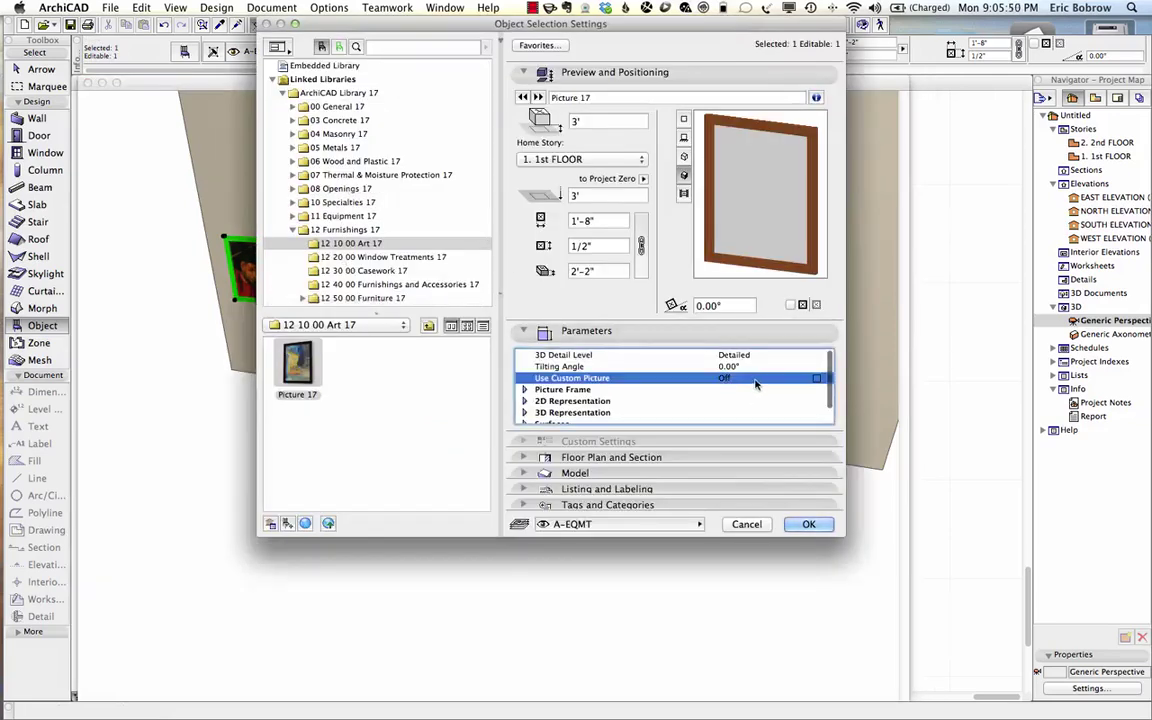
{"action": "left_click", "coordinate": [818, 379]}
{"action": "left_click", "coordinate": [765, 390]}
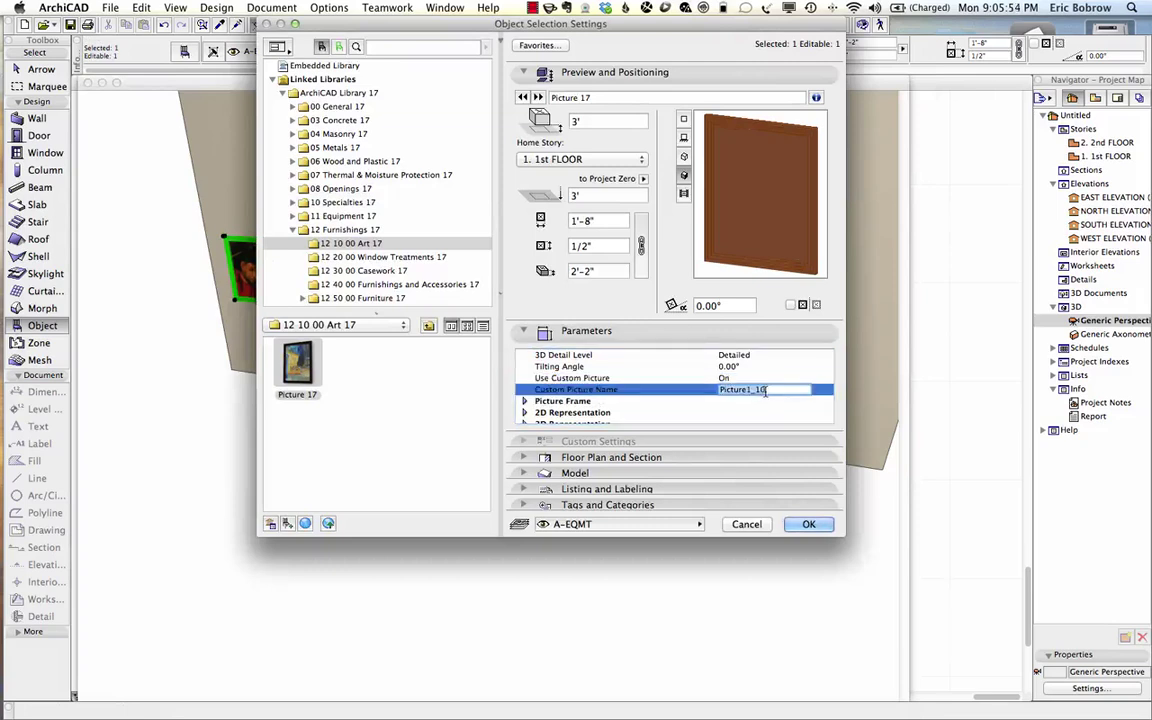
{"action": "type", "text": "Van-"}
{"action": "key", "text": "BackSpace"}
{"action": "type", "text": "-Gogh"}
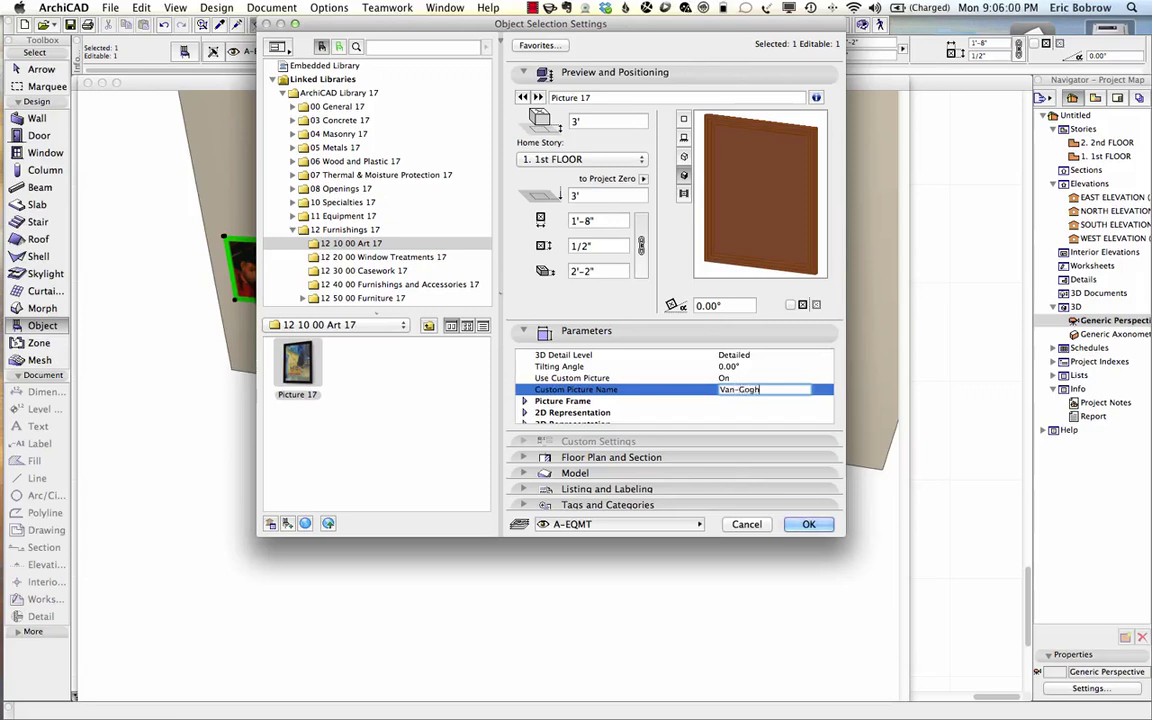
{"action": "key", "text": "Return"}
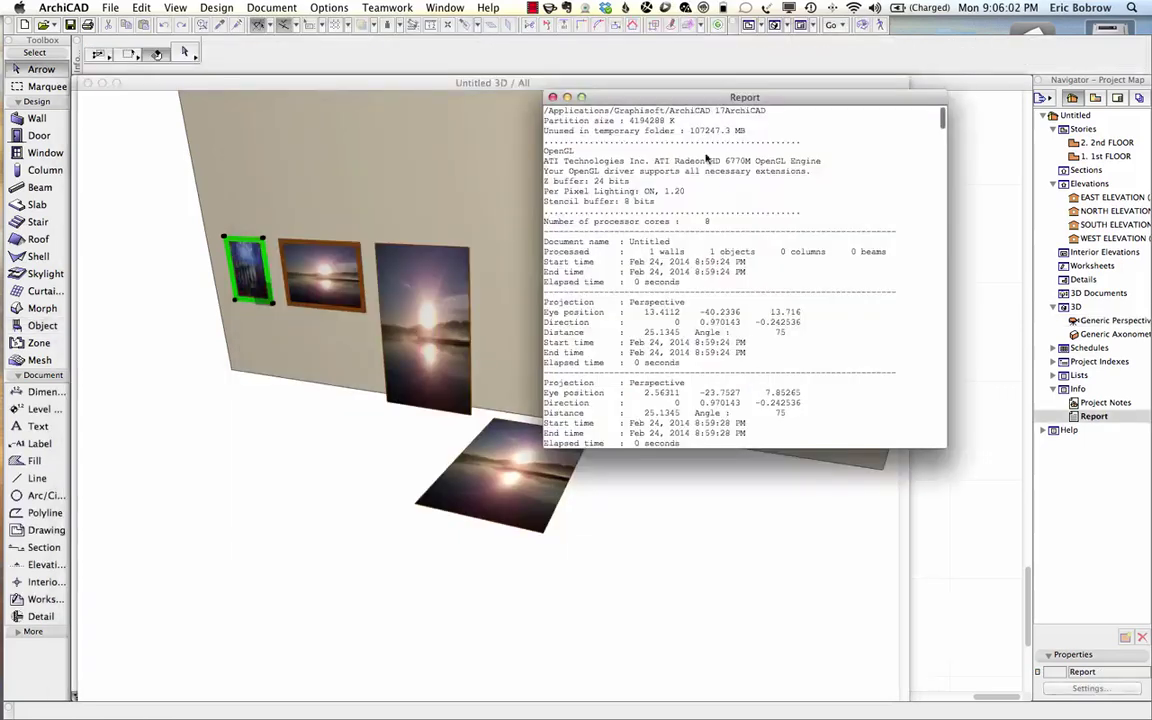
{"action": "left_click", "coordinate": [552, 97]}
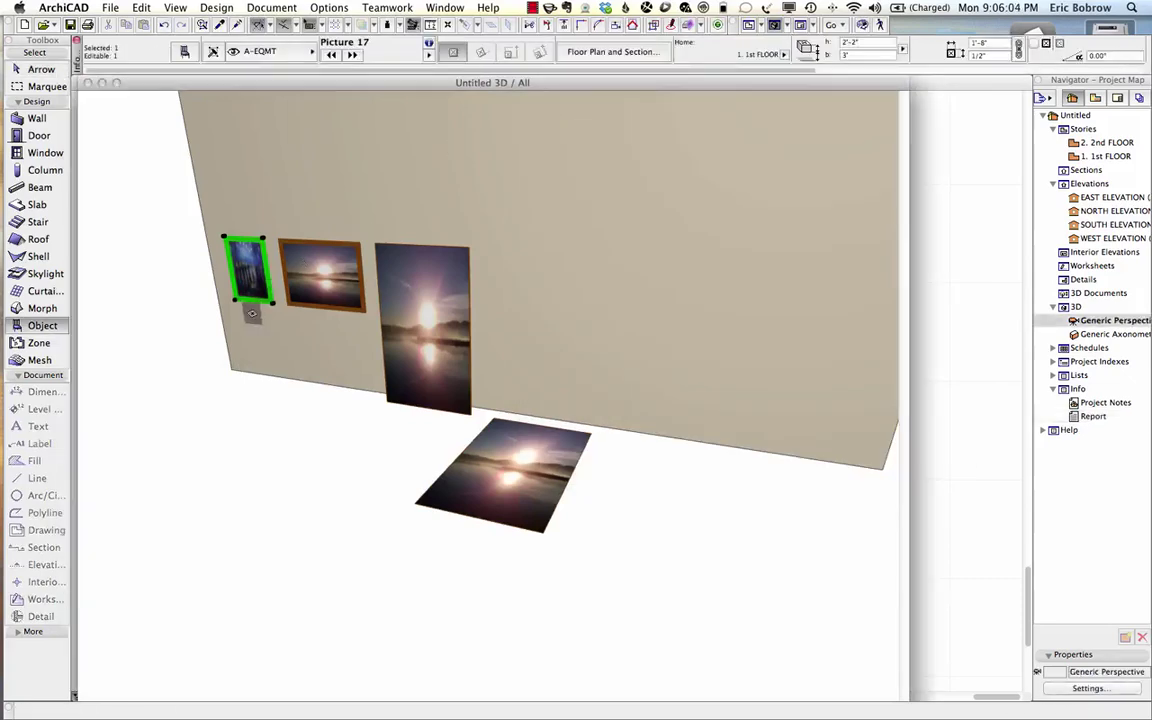
Stretch the Van Gogh picture sideways from both edges to a width of about 2'-6 11/16", and deselect it.
{"action": "scroll", "coordinate": [251, 313], "scroll_direction": "up", "scroll_amount": 3}
{"action": "scroll", "coordinate": [251, 313], "scroll_direction": "up", "scroll_amount": 3}
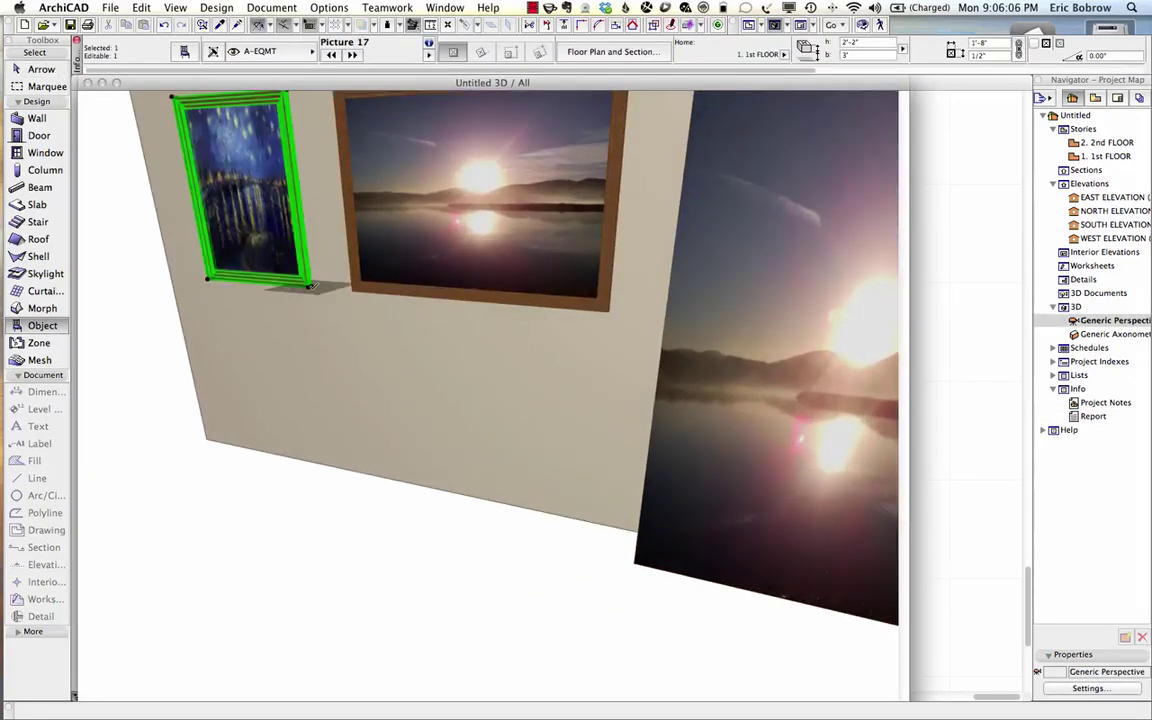
{"action": "left_click", "coordinate": [310, 285]}
{"action": "left_click", "coordinate": [370, 376]}
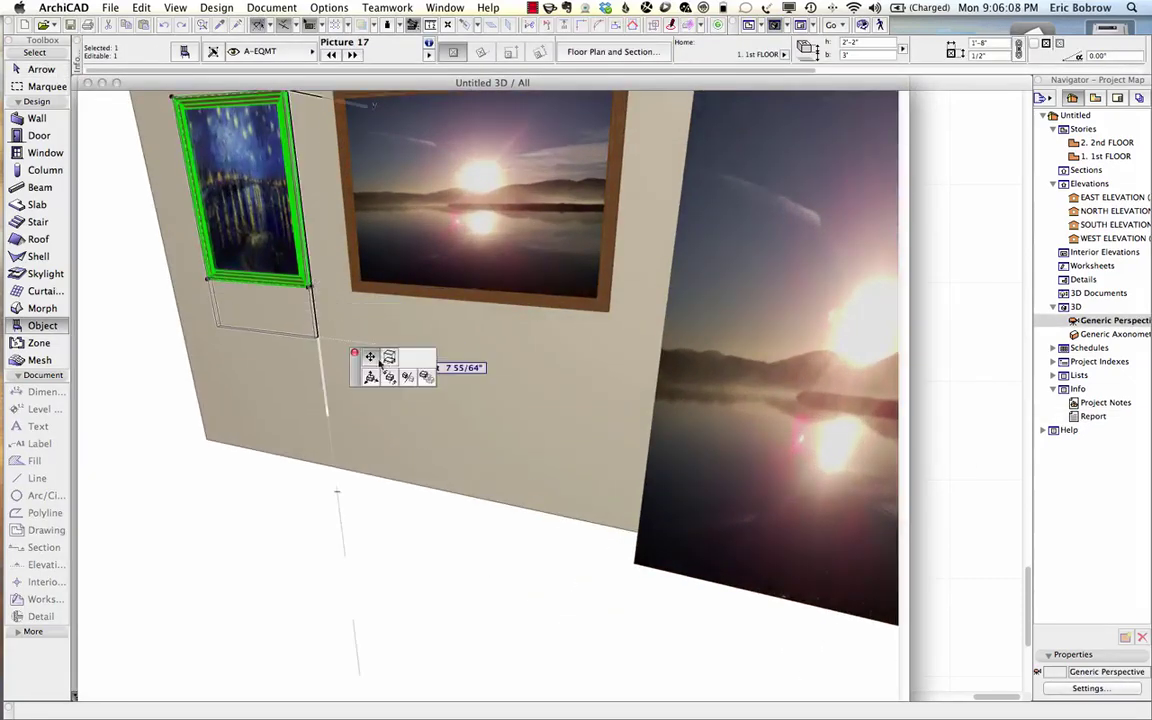
{"action": "left_click", "coordinate": [336, 288]}
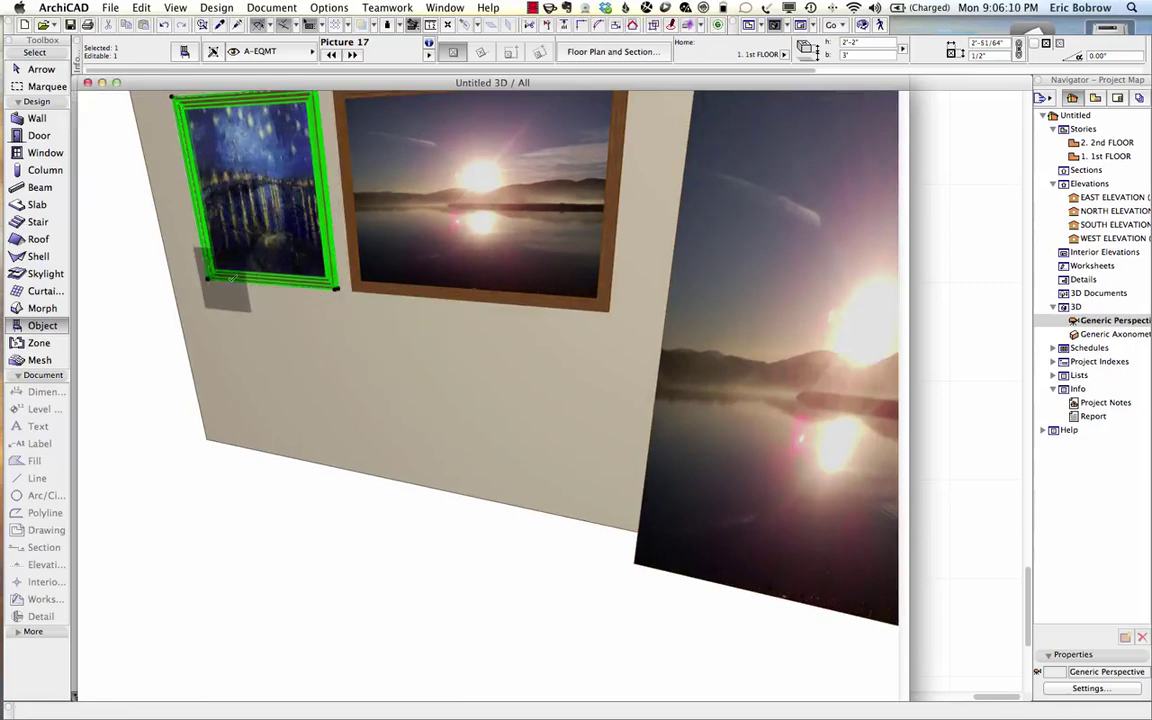
{"action": "left_click", "coordinate": [207, 279]}
{"action": "left_click", "coordinate": [178, 277]}
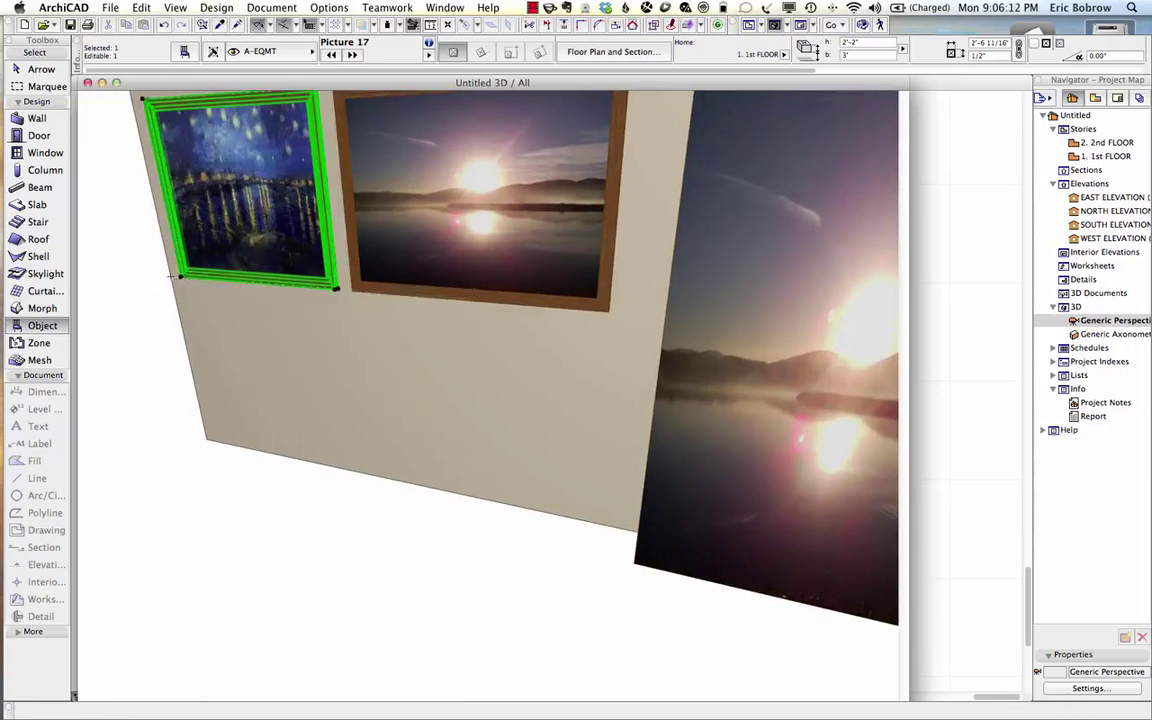
{"action": "key", "text": "Escape"}
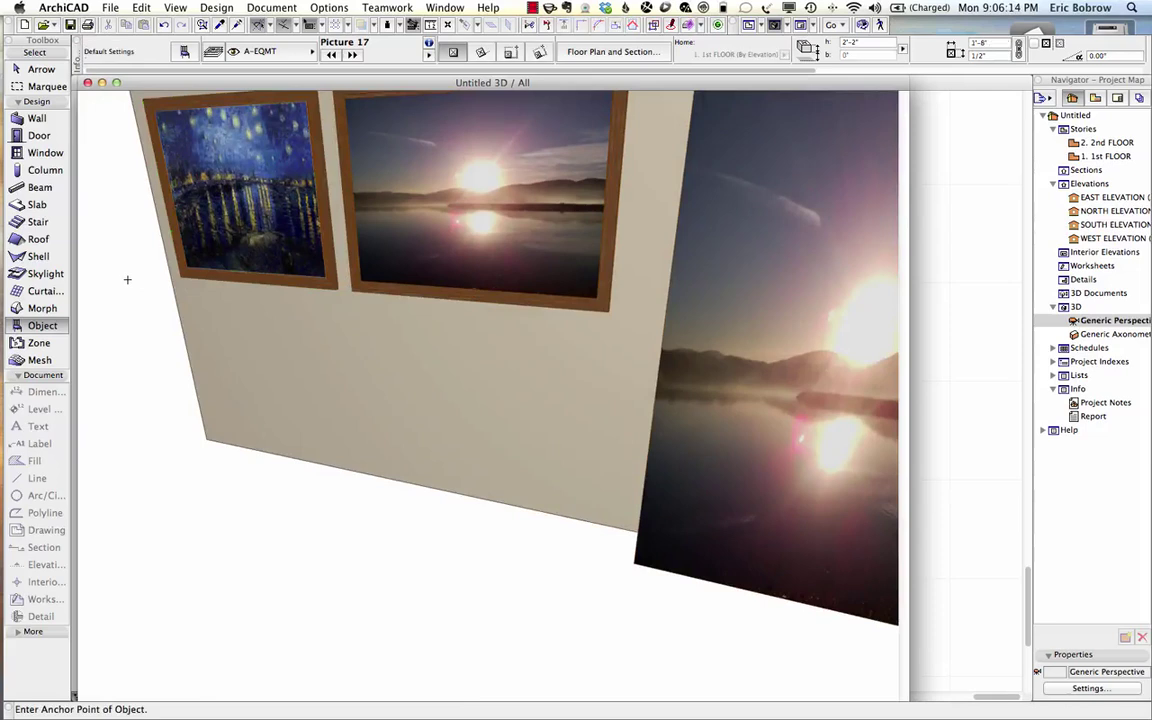
{"action": "scroll", "coordinate": [127, 279], "scroll_direction": "down", "scroll_amount": 5}
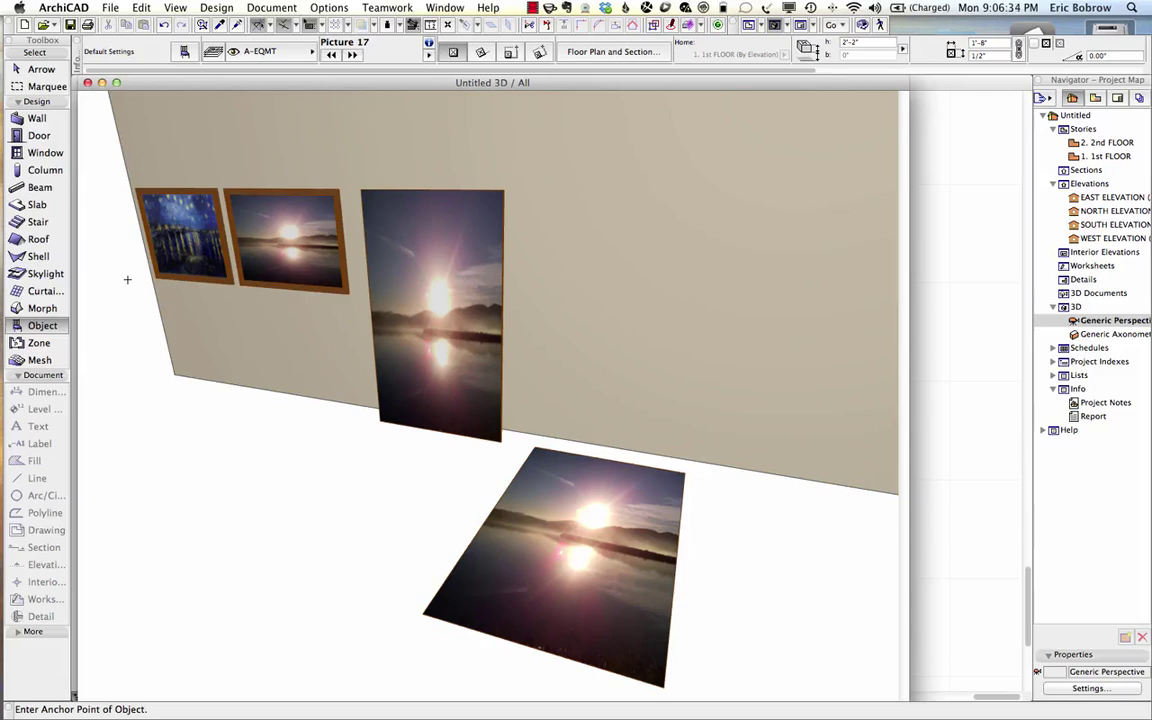
Switch to Firefox, browse the image results for "greek sculpture poseidon museum of athens", and preview a bronze statue of Zeus or Poseidon.
{"action": "key", "text": "super+Tab"}
{"action": "key", "text": "super+Tab"}
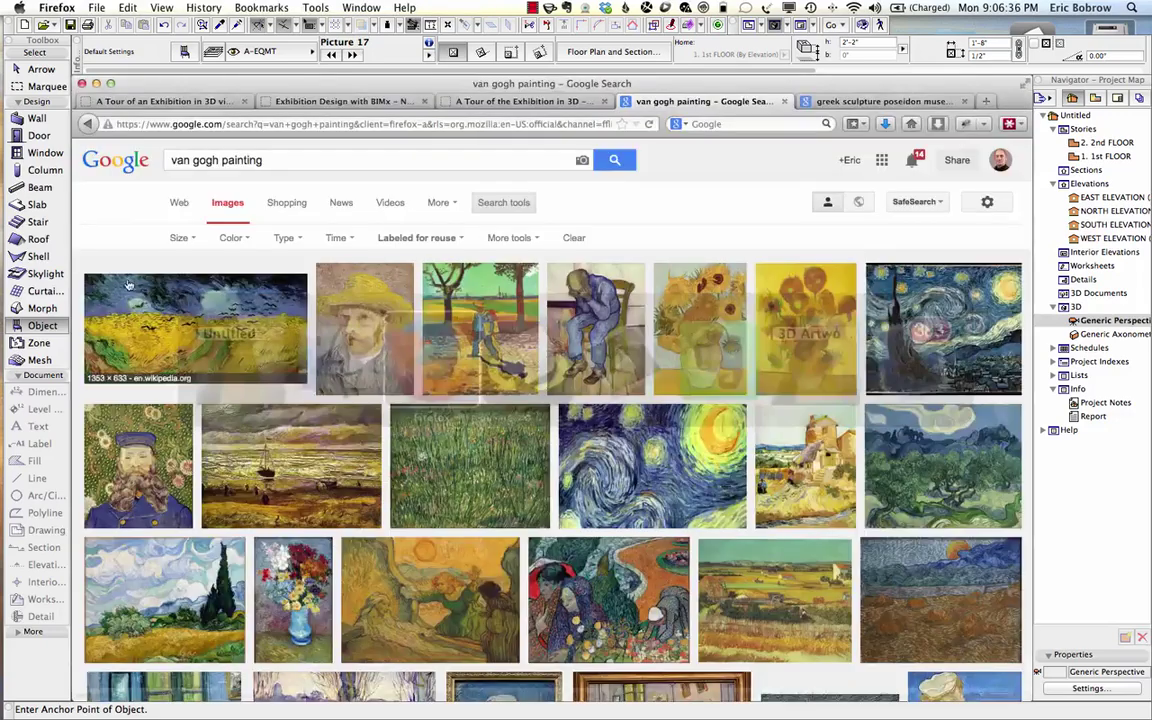
{"action": "left_click", "coordinate": [857, 102]}
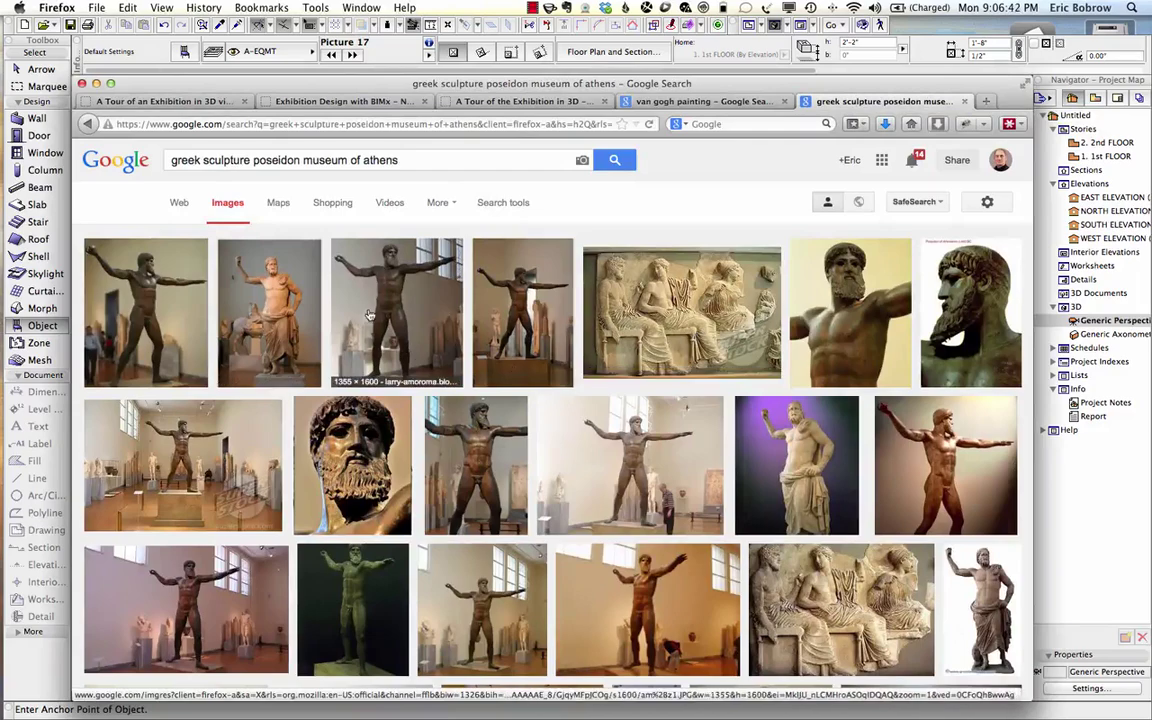
{"action": "scroll", "coordinate": [512, 432], "scroll_direction": "down", "scroll_amount": 15}
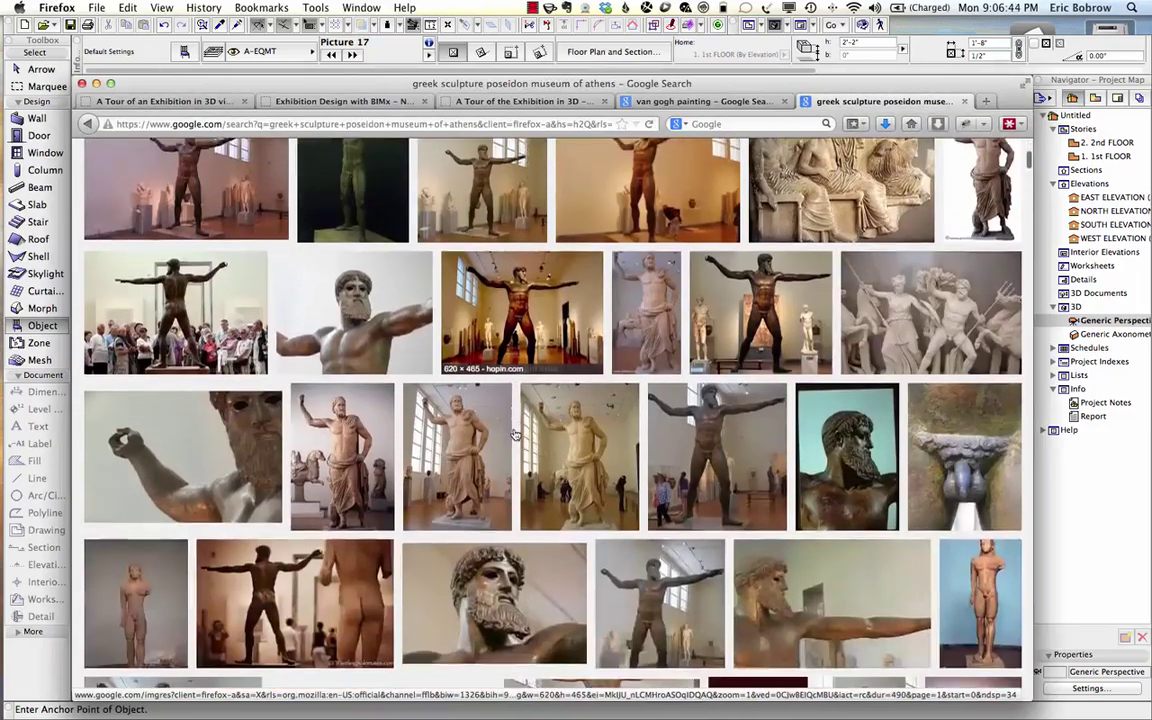
{"action": "scroll", "coordinate": [515, 432], "scroll_direction": "down", "scroll_amount": 10}
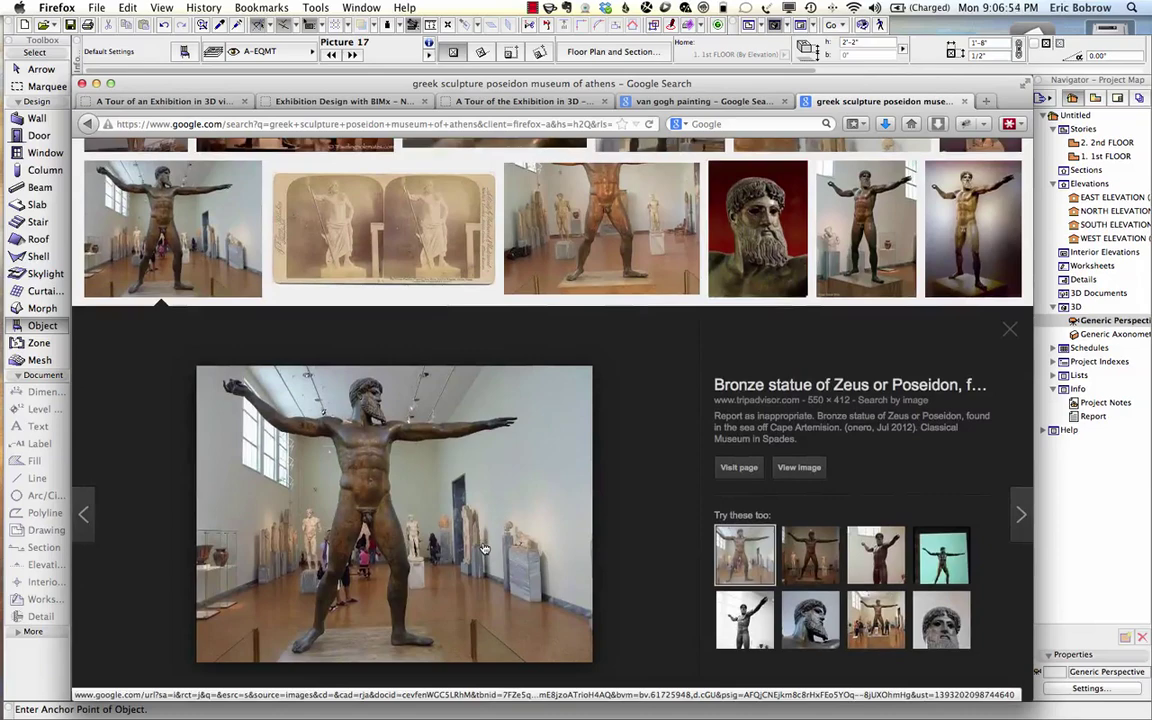
Switch to Finder and preview Poseidon.jpg in the images folder.
{"action": "key", "text": "super+Tab"}
{"action": "key", "text": "super+Tab"}
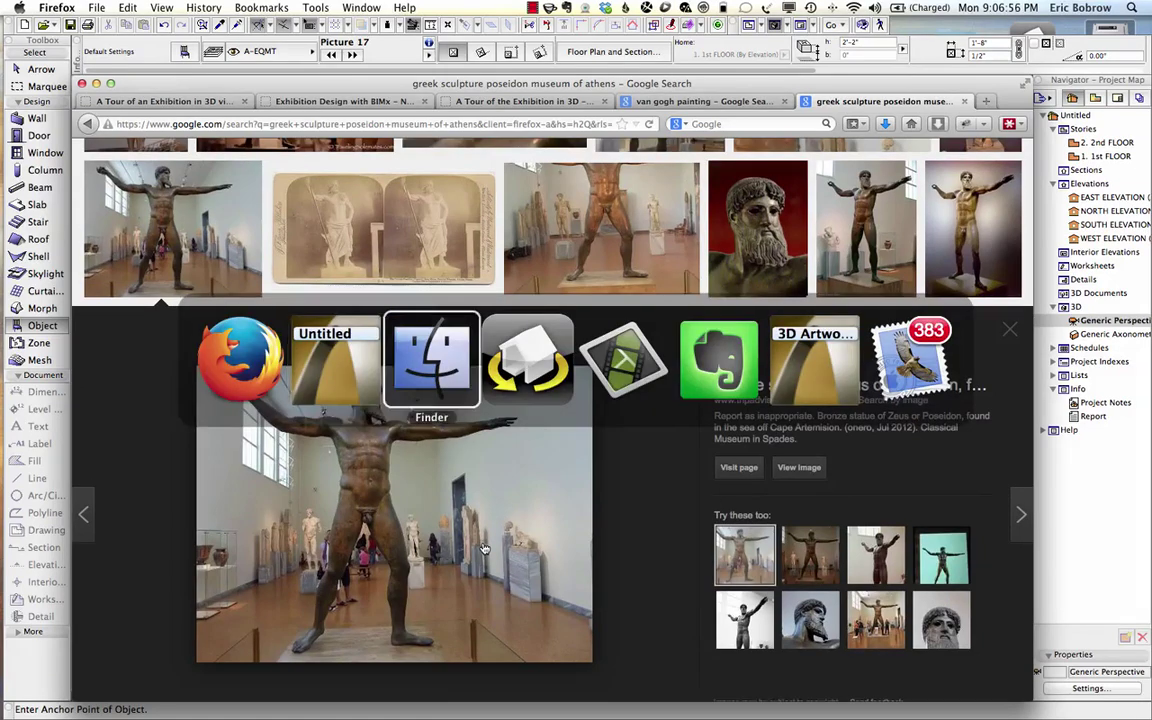
{"action": "left_click", "coordinate": [150, 557]}
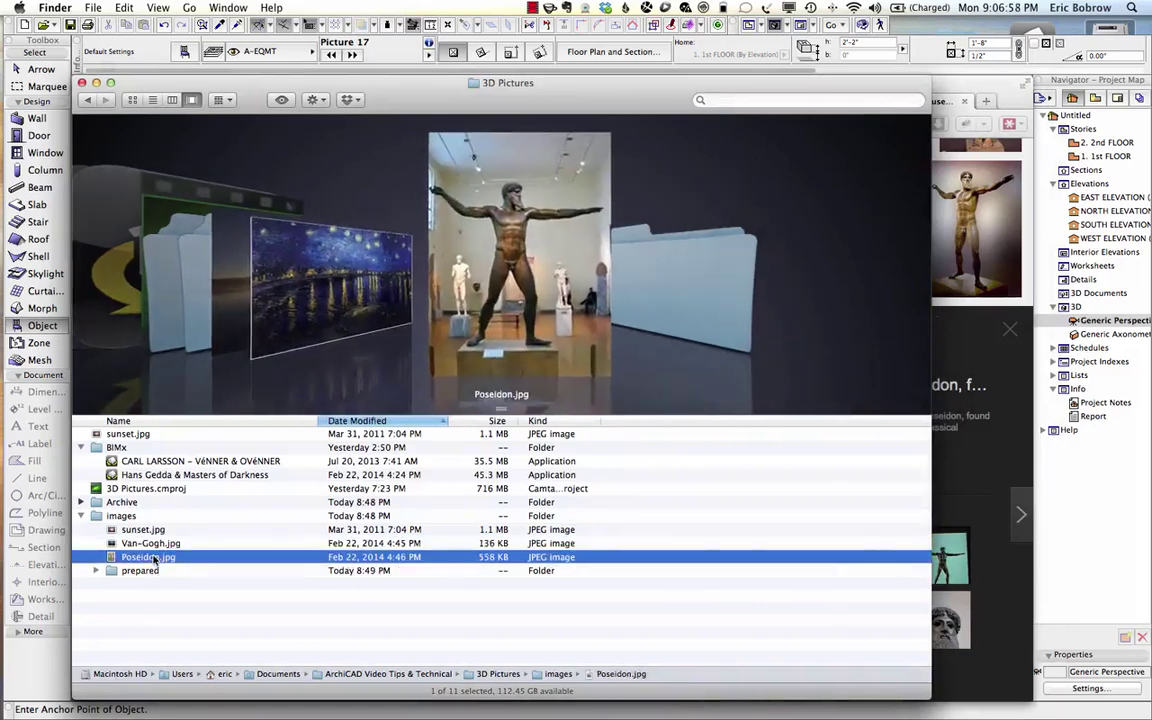
Switch to Photoshop, widen the Poseidon.jpg window, and crop the image tightly around the bronze statue, from its head to its feet.
{"action": "key", "text": "super+Tab"}
{"action": "key", "text": "super+Tab"}
{"action": "key", "text": "super+Tab"}
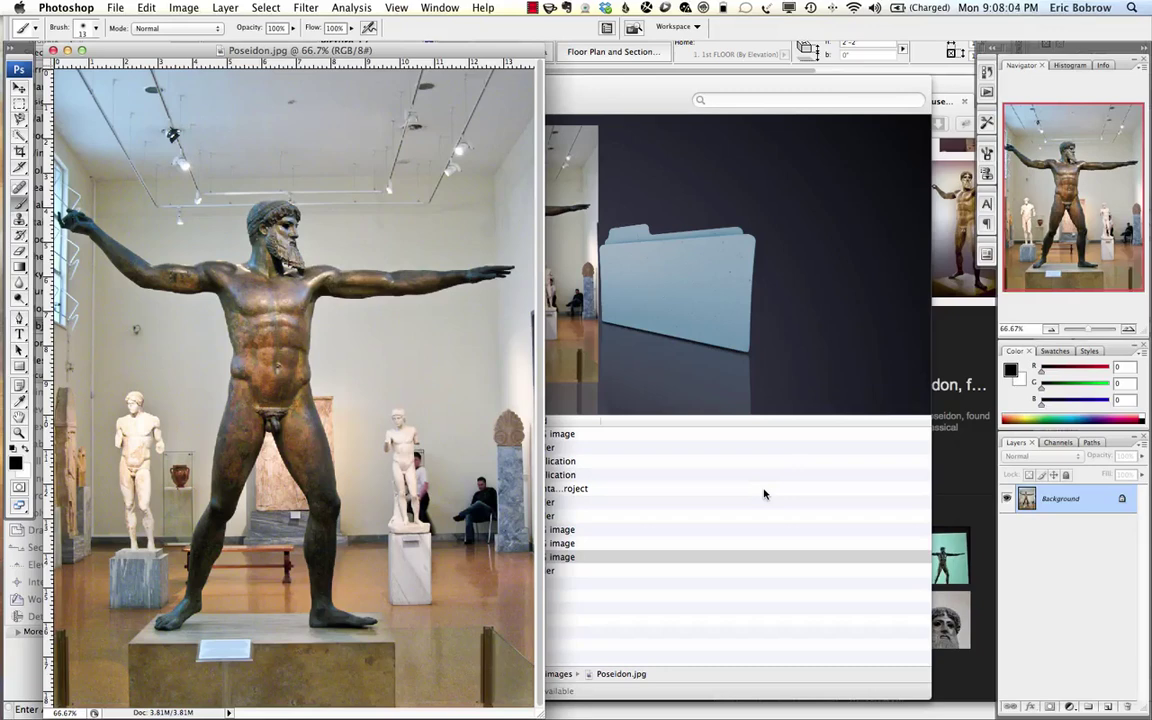
{"action": "left_click_drag", "start_coordinate": [551, 713], "coordinate": [619, 714]}
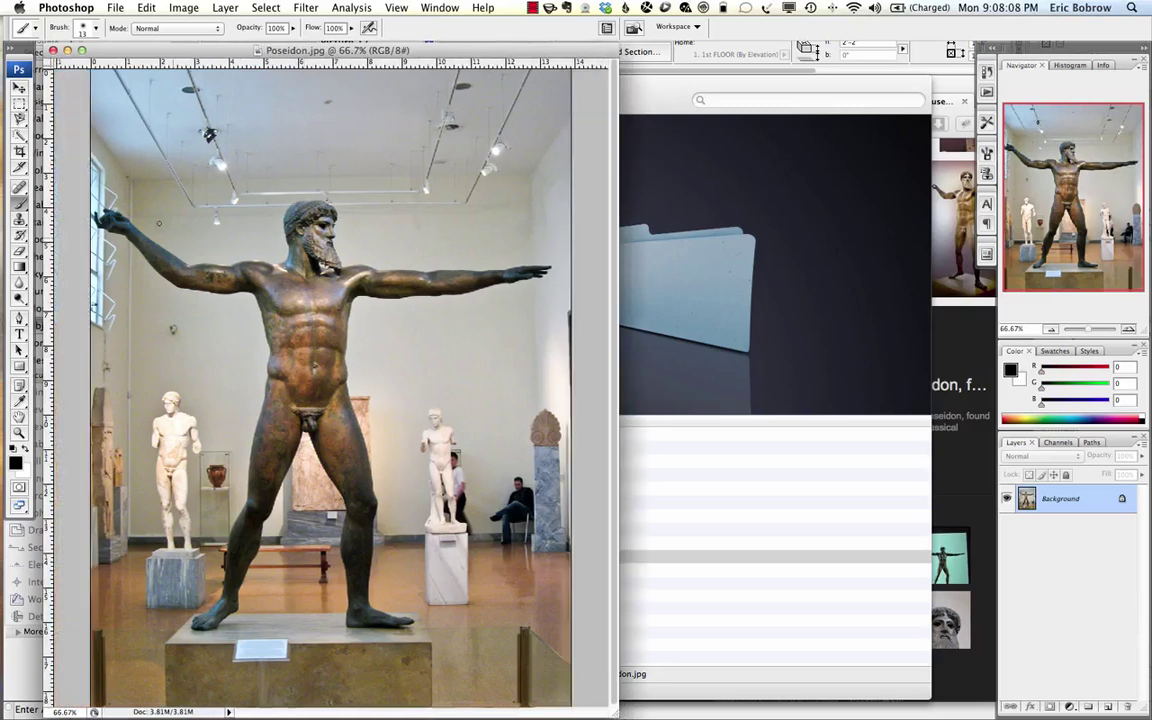
{"action": "key", "text": "m"}
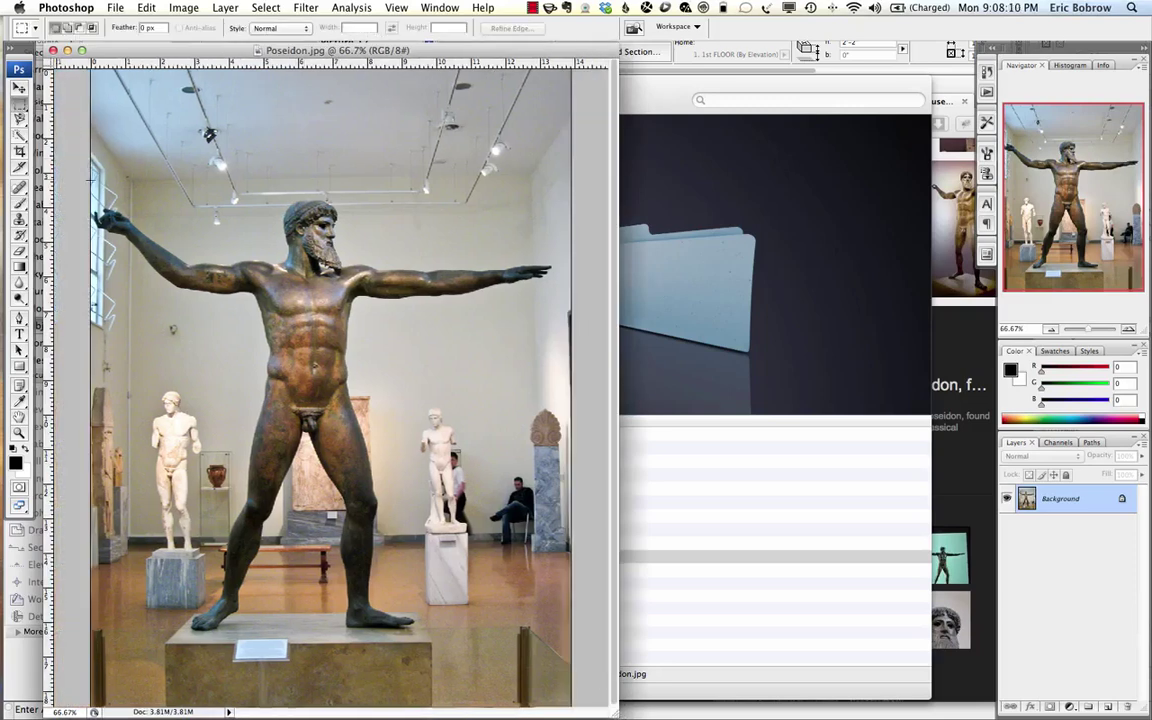
{"action": "left_click_drag", "start_coordinate": [378, 353], "coordinate": [552, 633]}
{"action": "left_click", "coordinate": [184, 8]}
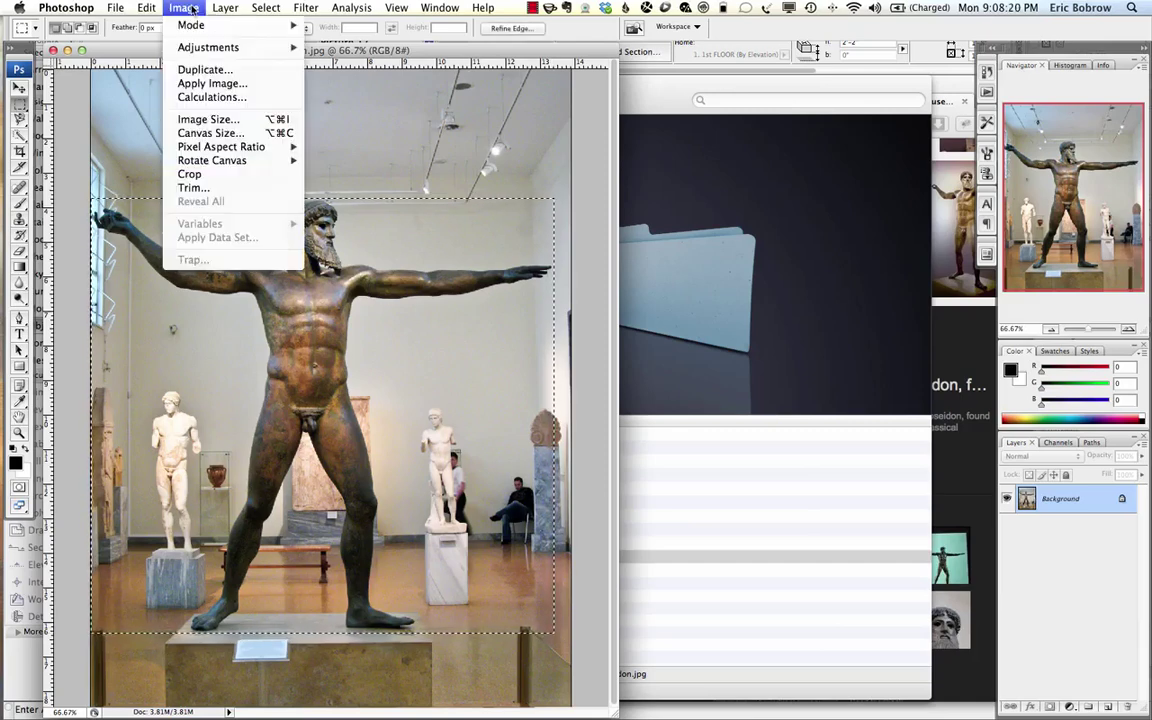
{"action": "left_click", "coordinate": [190, 174]}
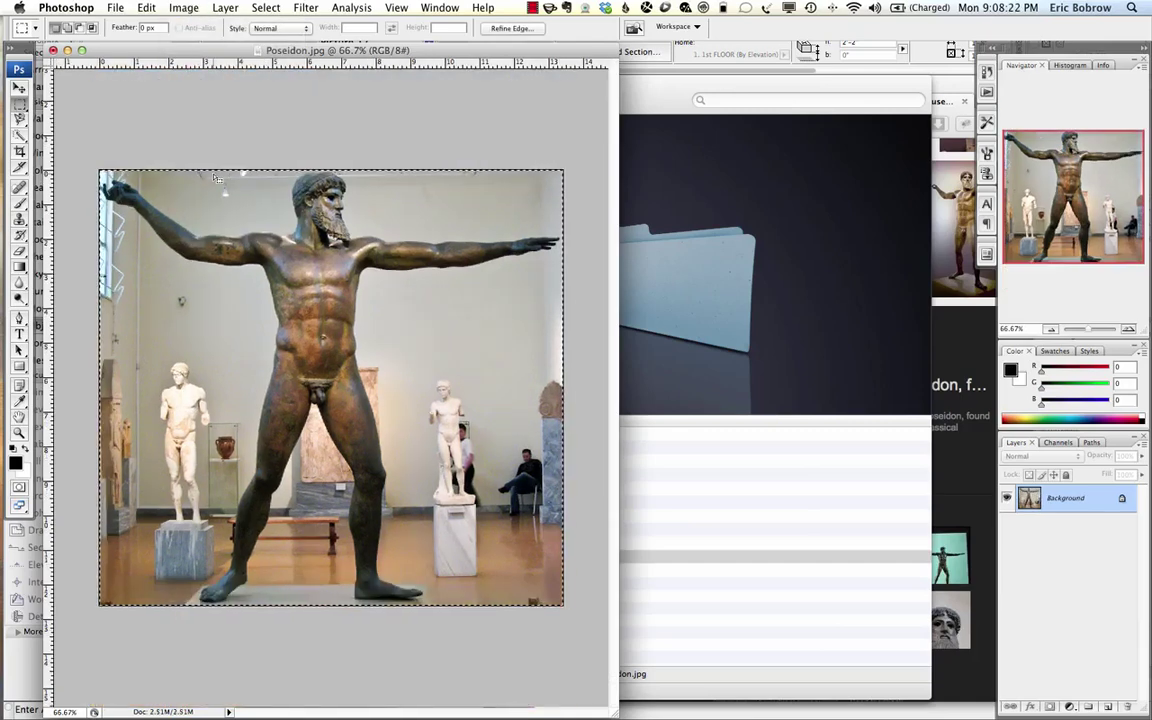
Save the cropped image as Poseidon-cropped.jpg in the images folder, as a JPEG with quality 7.
{"action": "left_click", "coordinate": [115, 8]}
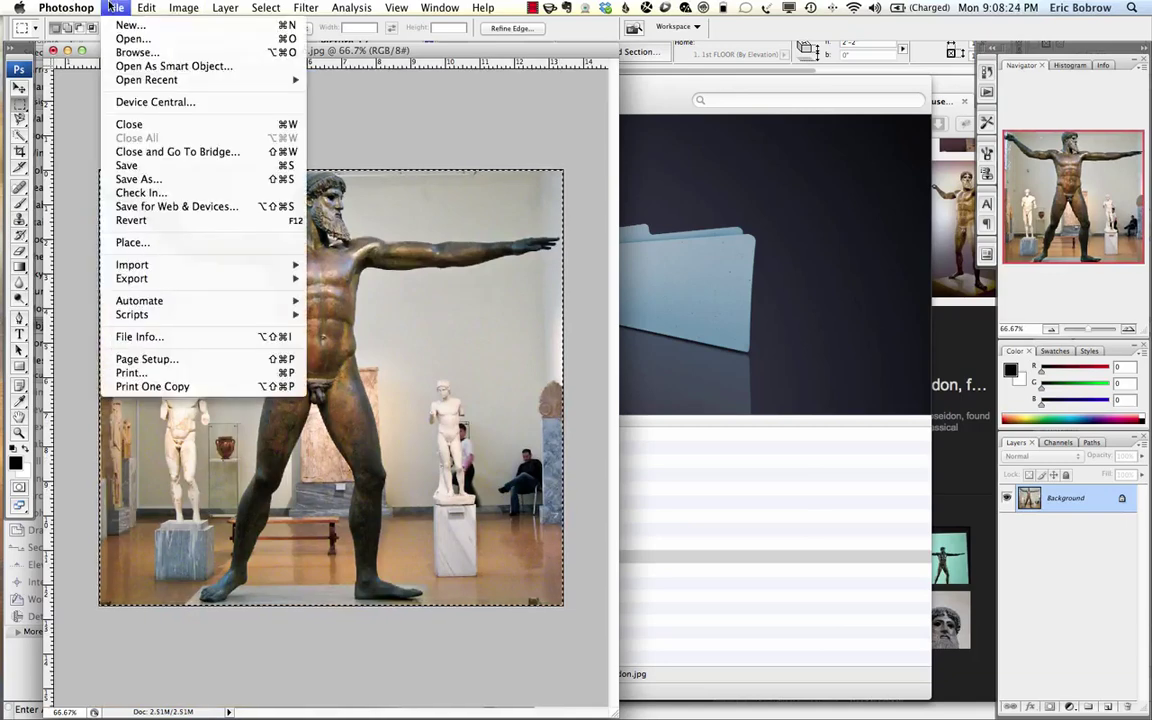
{"action": "left_click", "coordinate": [138, 179]}
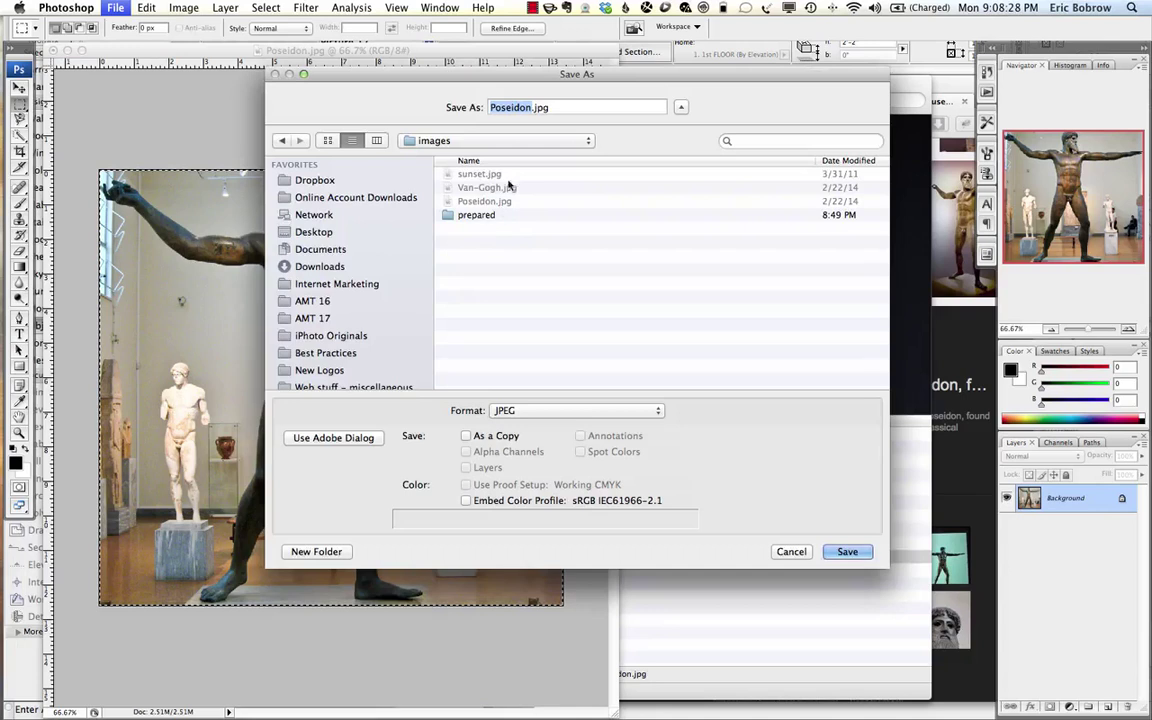
{"action": "key", "text": "Right"}
{"action": "type", "text": "-cropped"}
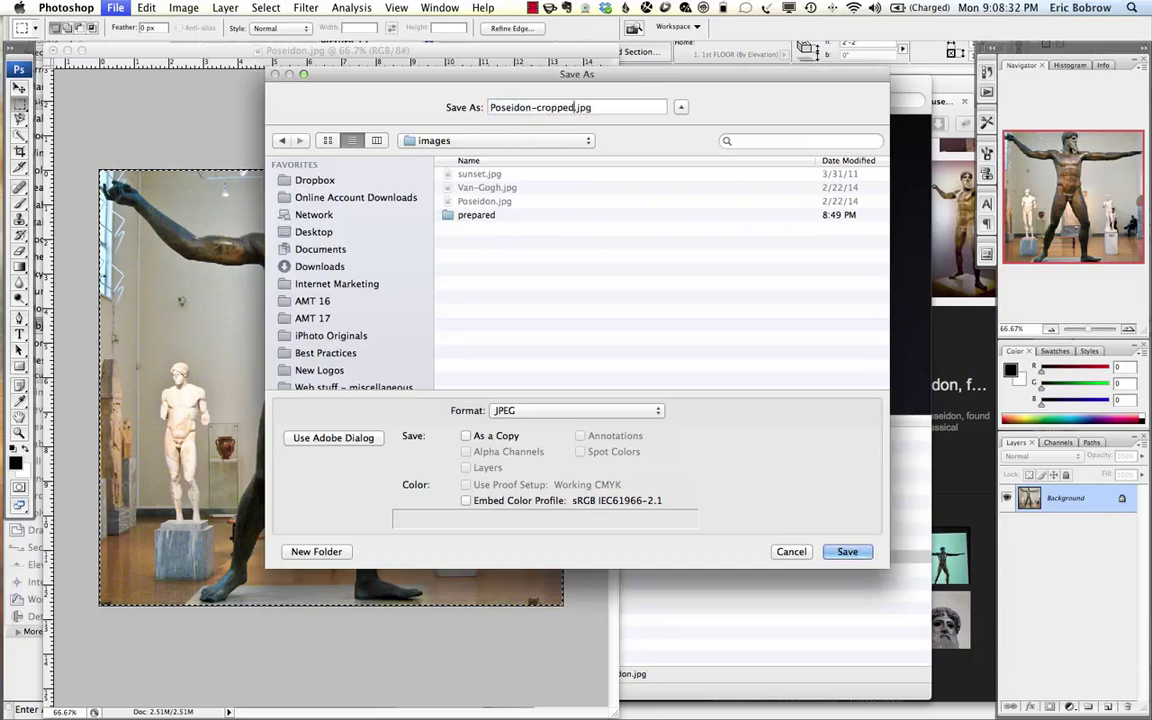
{"action": "key", "text": "Return"}
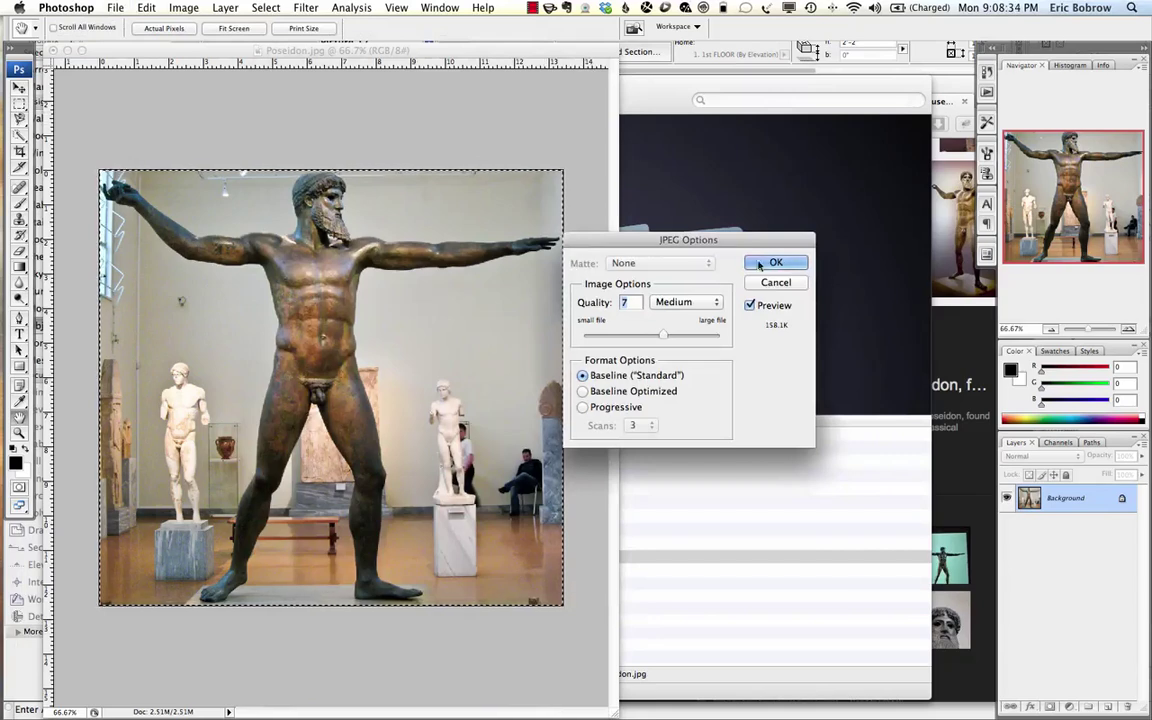
{"action": "left_click", "coordinate": [762, 260]}
Switch to Finder, preview Poseidon-cropped.jpg in the images folder, and return to ArchiCAD.
{"action": "left_click", "coordinate": [746, 432]}
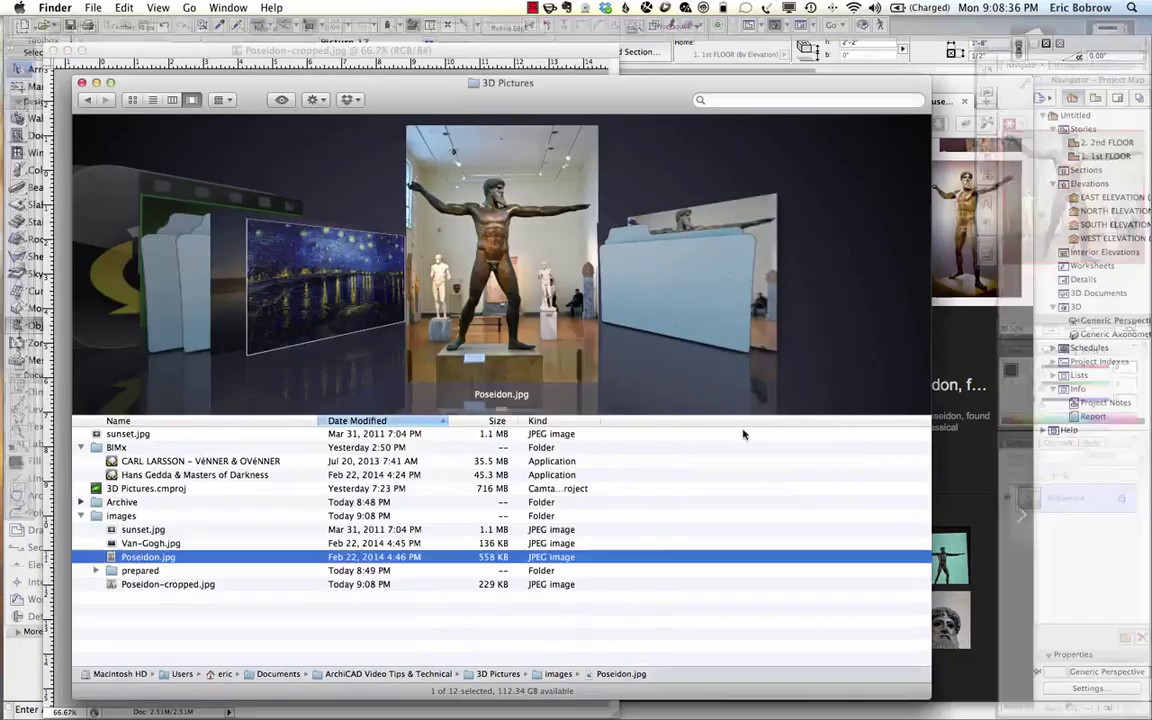
{"action": "left_click", "coordinate": [168, 588]}
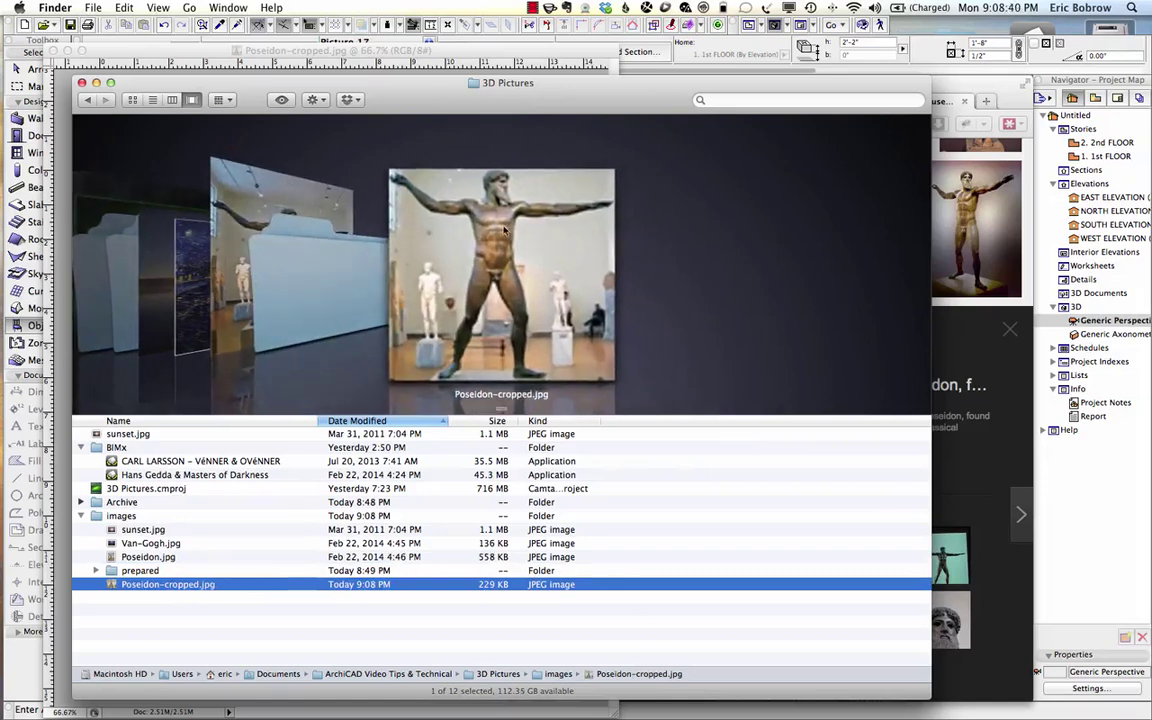
{"action": "key", "text": "super+Tab"}
{"action": "key", "text": "super+Tab"}
{"action": "key", "text": "super+Tab"}
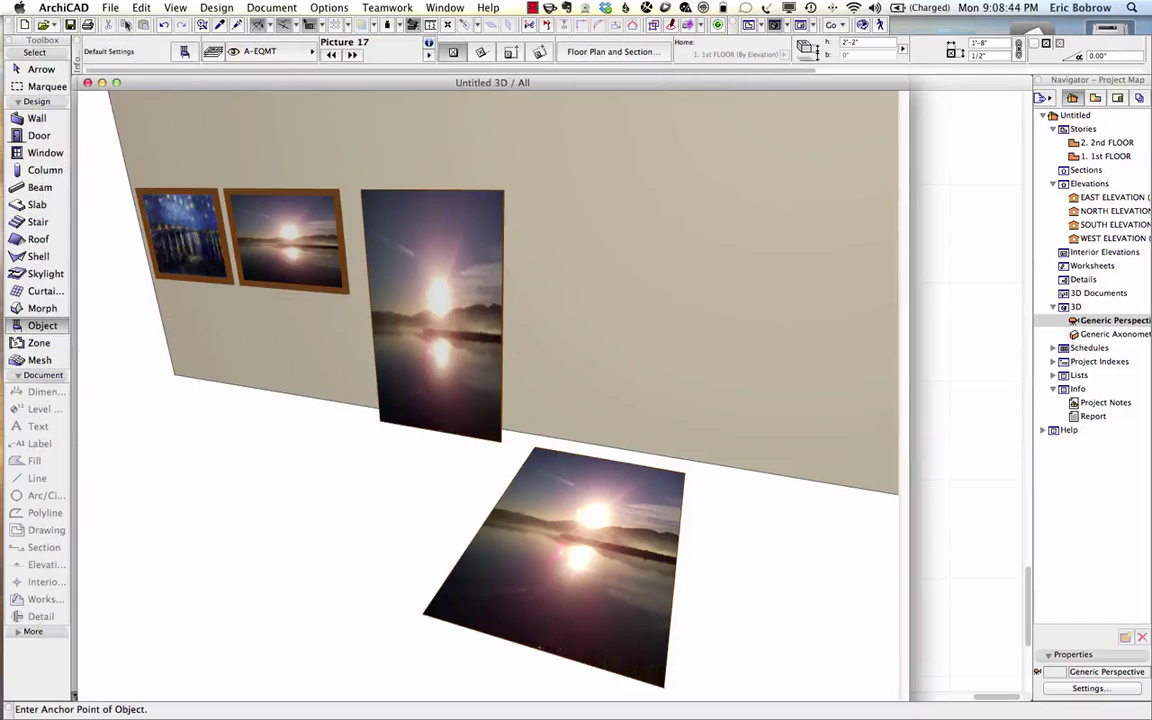
Reload the linked libraries in the Library Manager and apply all the changes.
{"action": "left_click", "coordinate": [110, 8]}
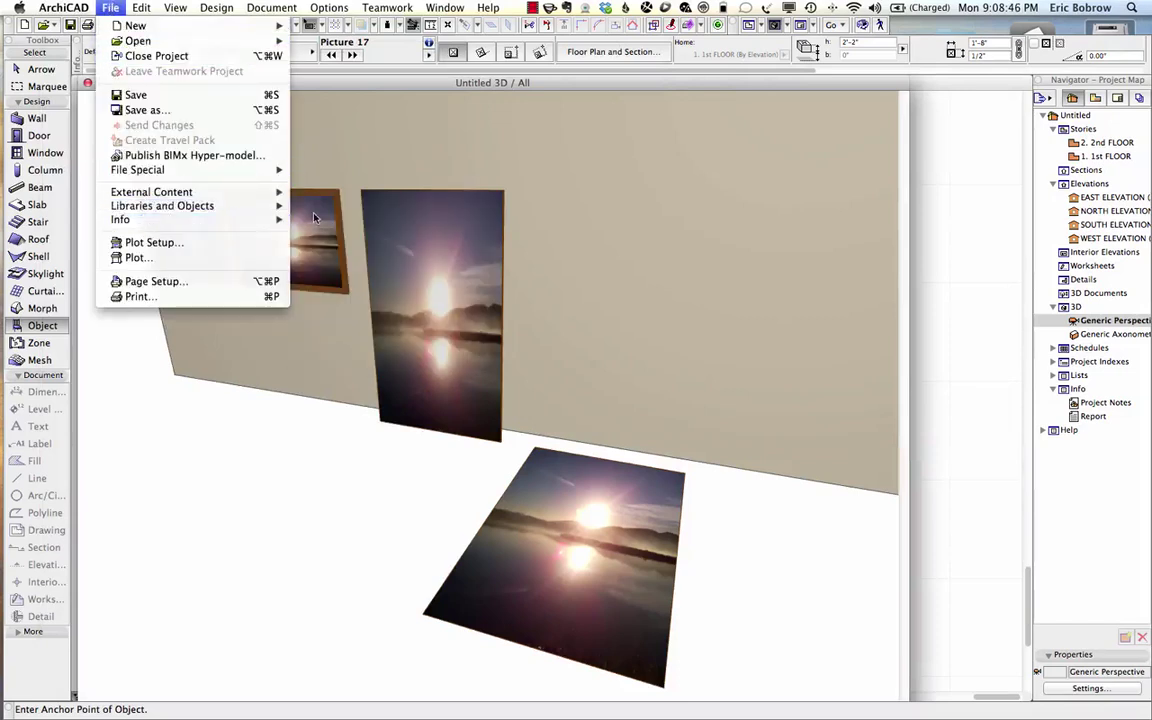
{"action": "mouse_move", "coordinate": [236, 218]}
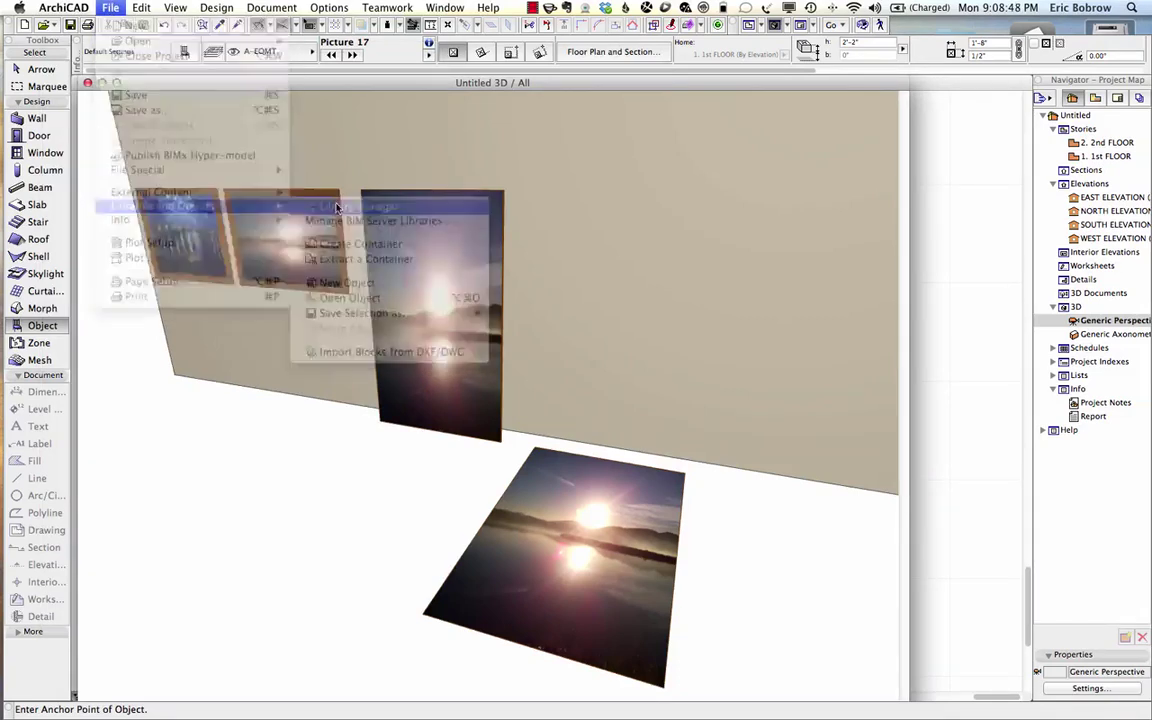
{"action": "left_click", "coordinate": [305, 205]}
{"action": "left_click", "coordinate": [147, 489]}
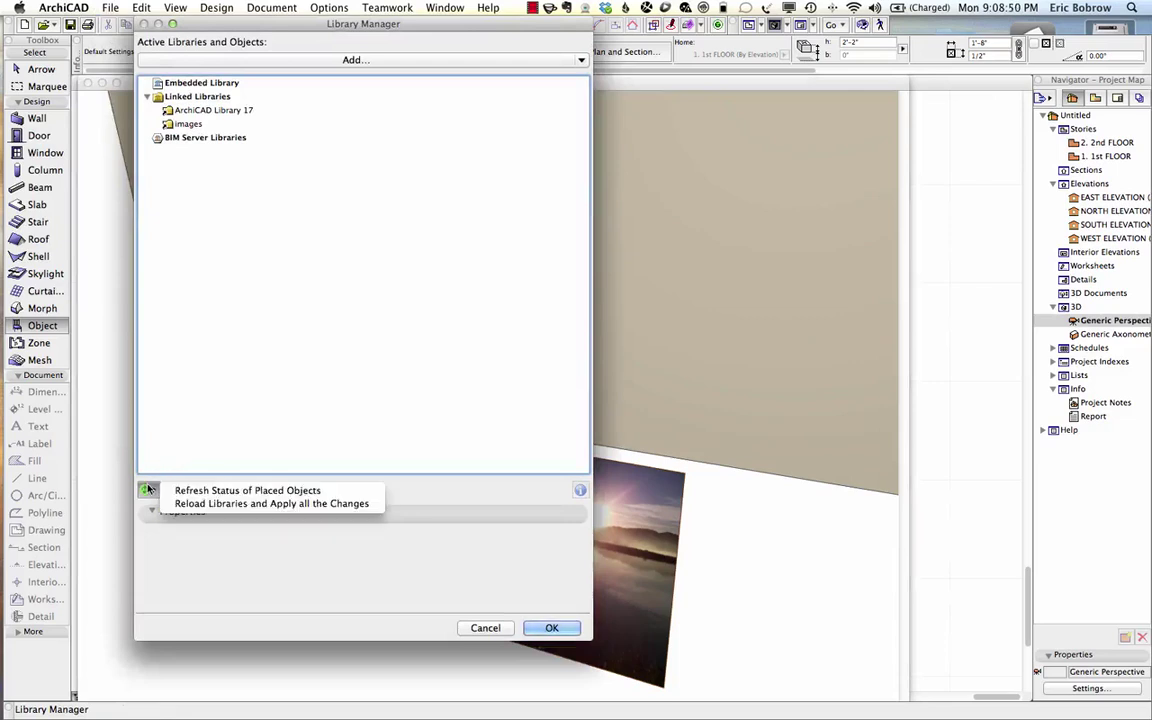
{"action": "left_click", "coordinate": [197, 503]}
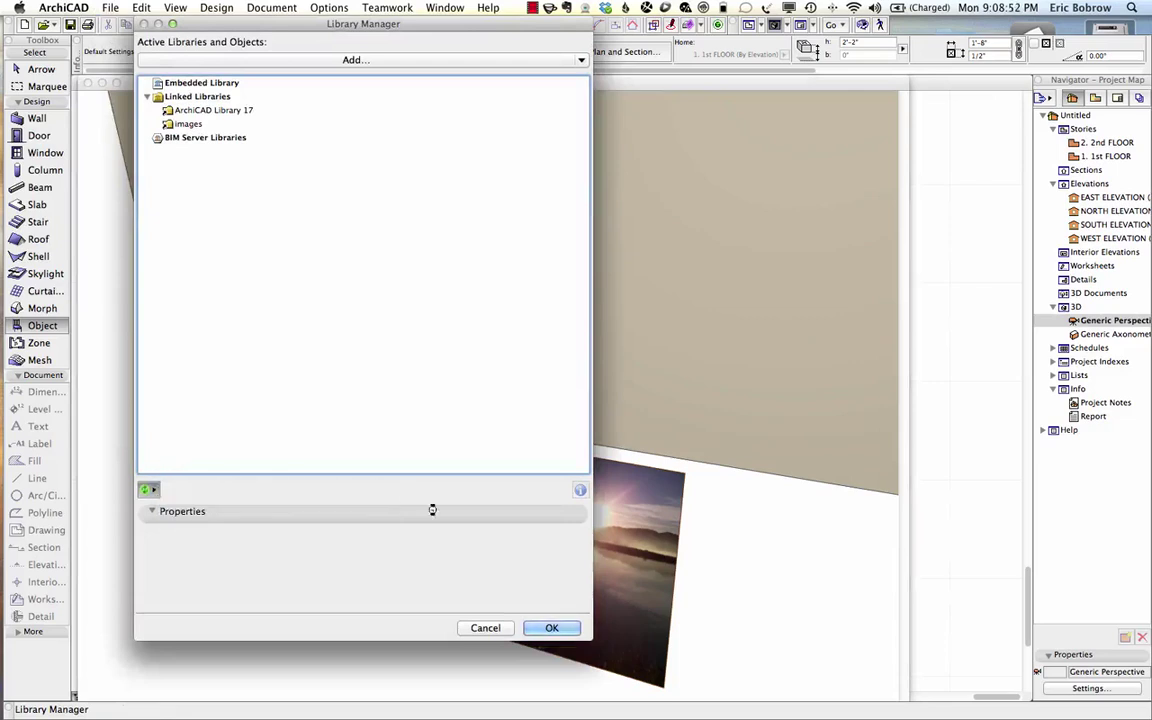
{"action": "left_click", "coordinate": [549, 628]}
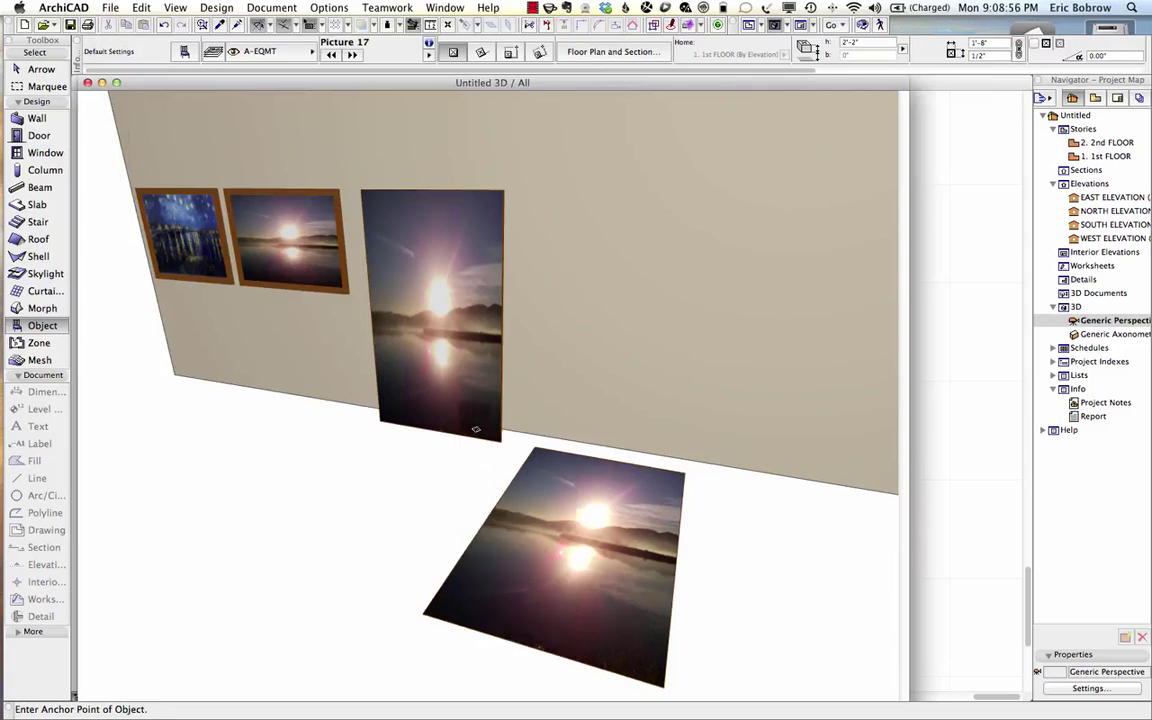
Change the custom picture name of the tall sunset picture standing against the wall to Poseidon-cropped.
{"action": "left_click", "coordinate": [478, 415], "text": "shift"}
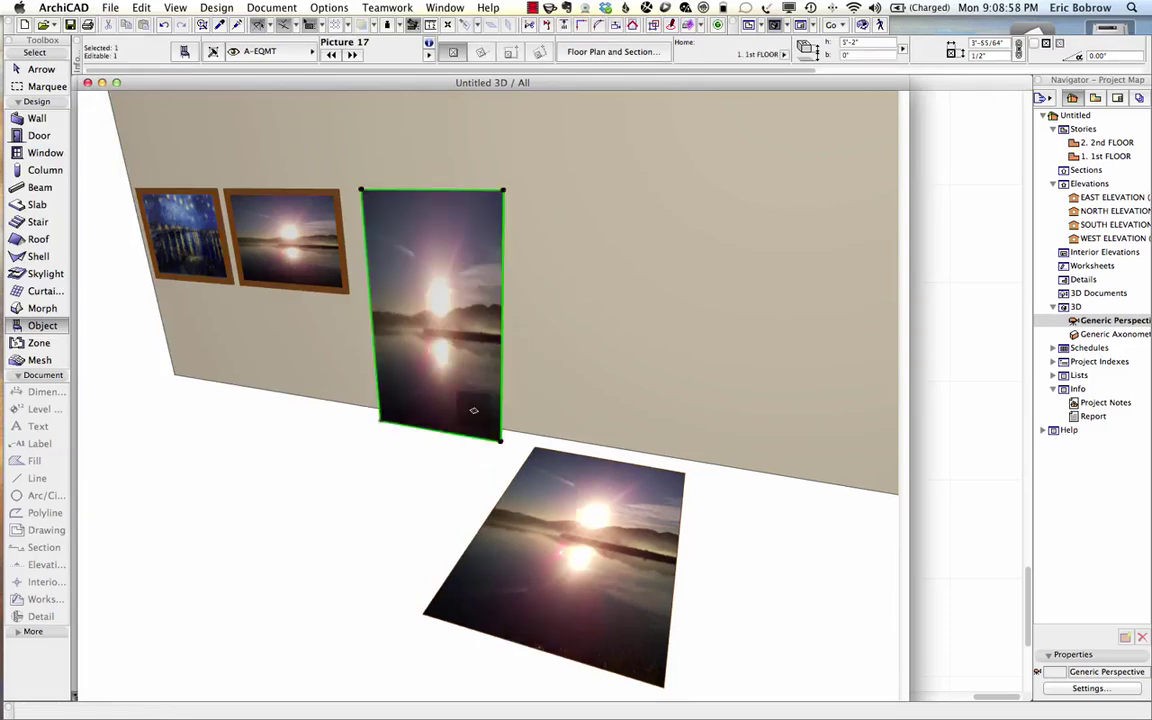
{"action": "left_click", "coordinate": [184, 51]}
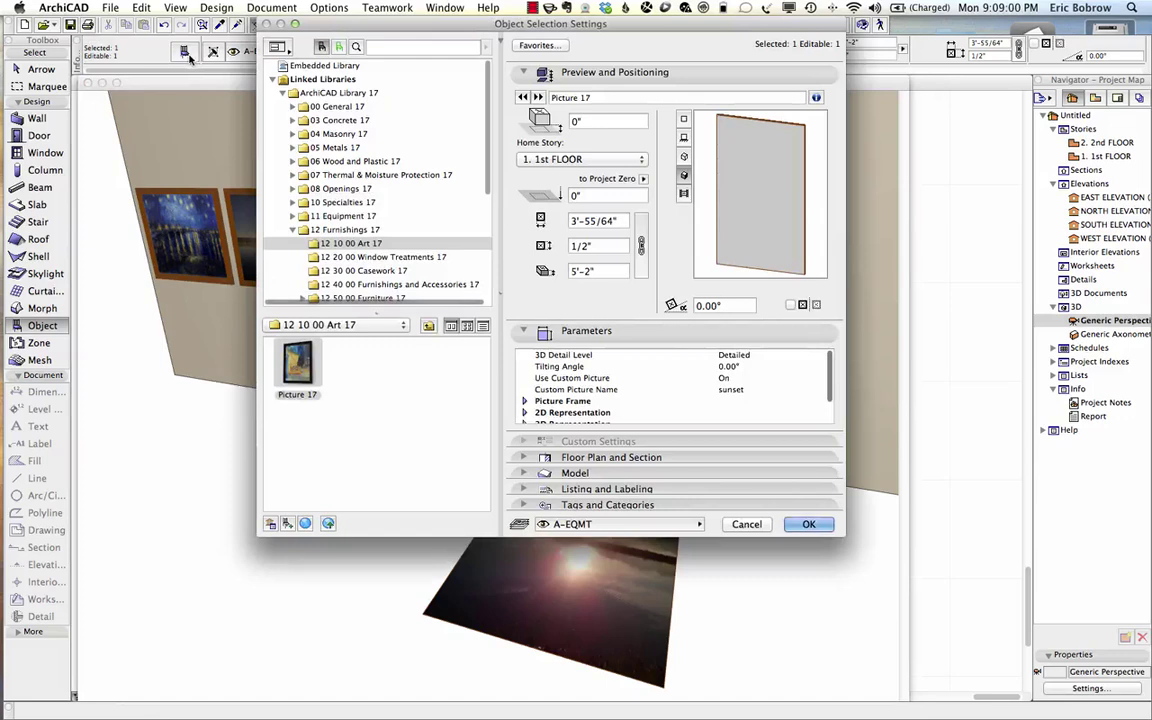
{"action": "left_click", "coordinate": [760, 389]}
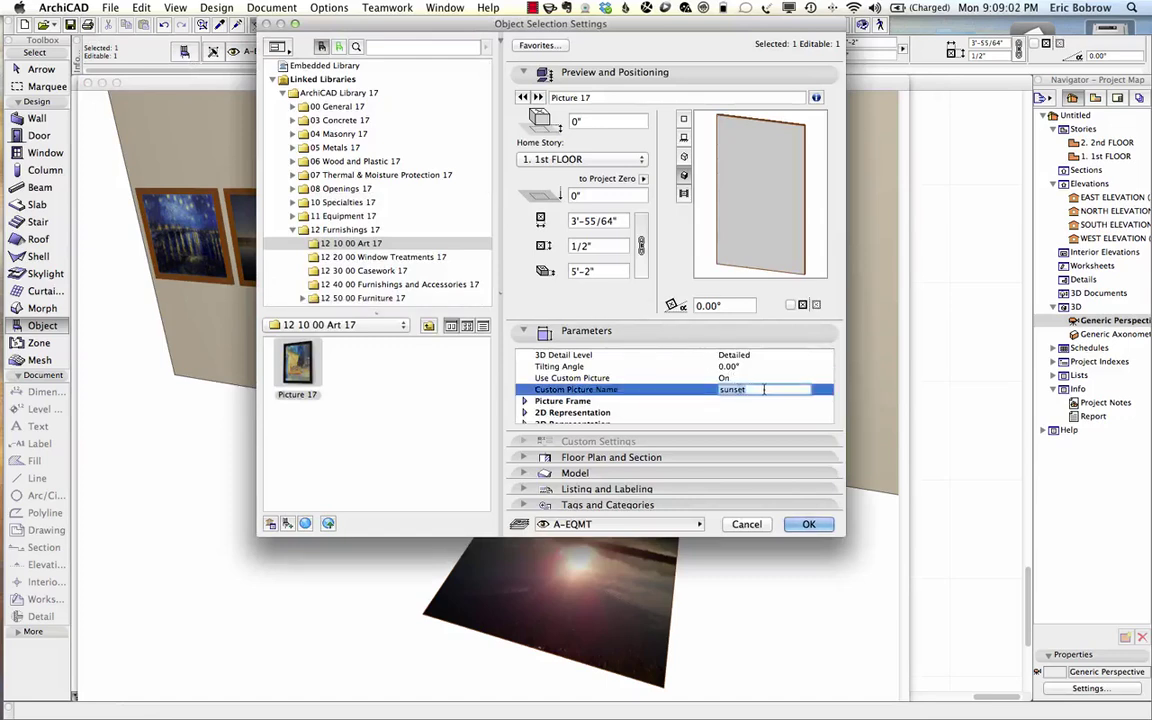
{"action": "type", "text": "Poseidon-"}
{"action": "type", "text": "statue"}
{"action": "key", "text": "Return"}
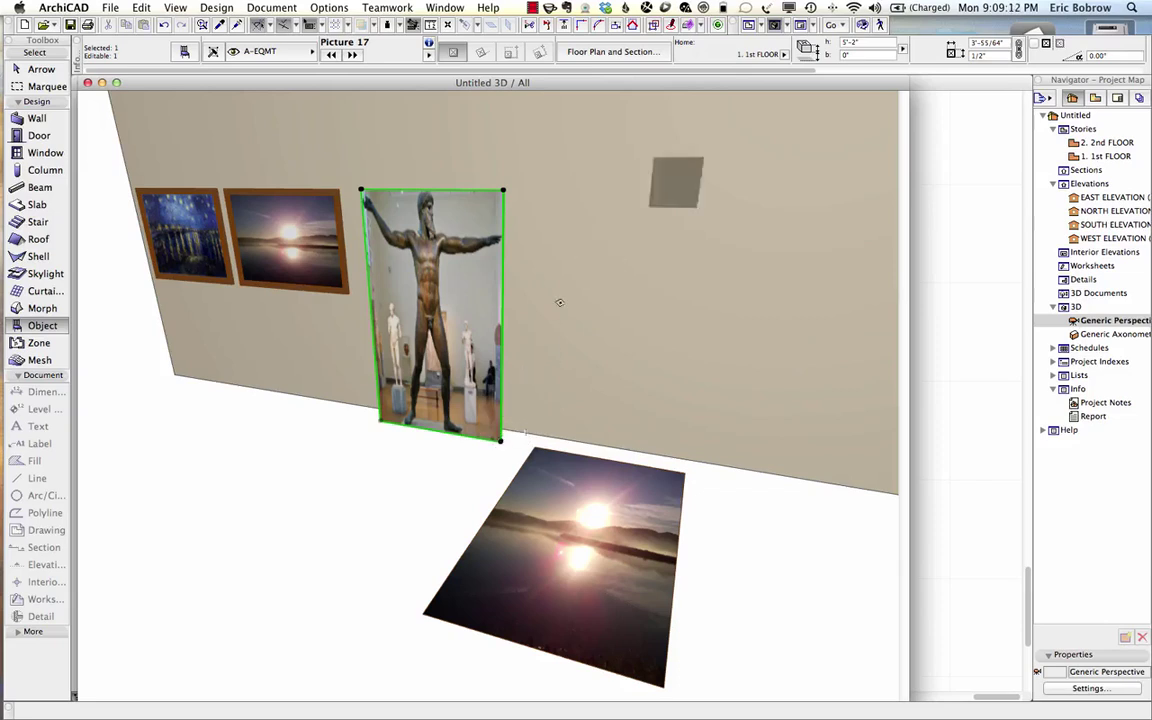
Set the Poseidon picture's height to 6' and stretch it sideways to a width of about 5'-9 23/32".
{"action": "left_click", "coordinate": [870, 42]}
{"action": "type", "text": "6'"}
{"action": "key", "text": "Return"}
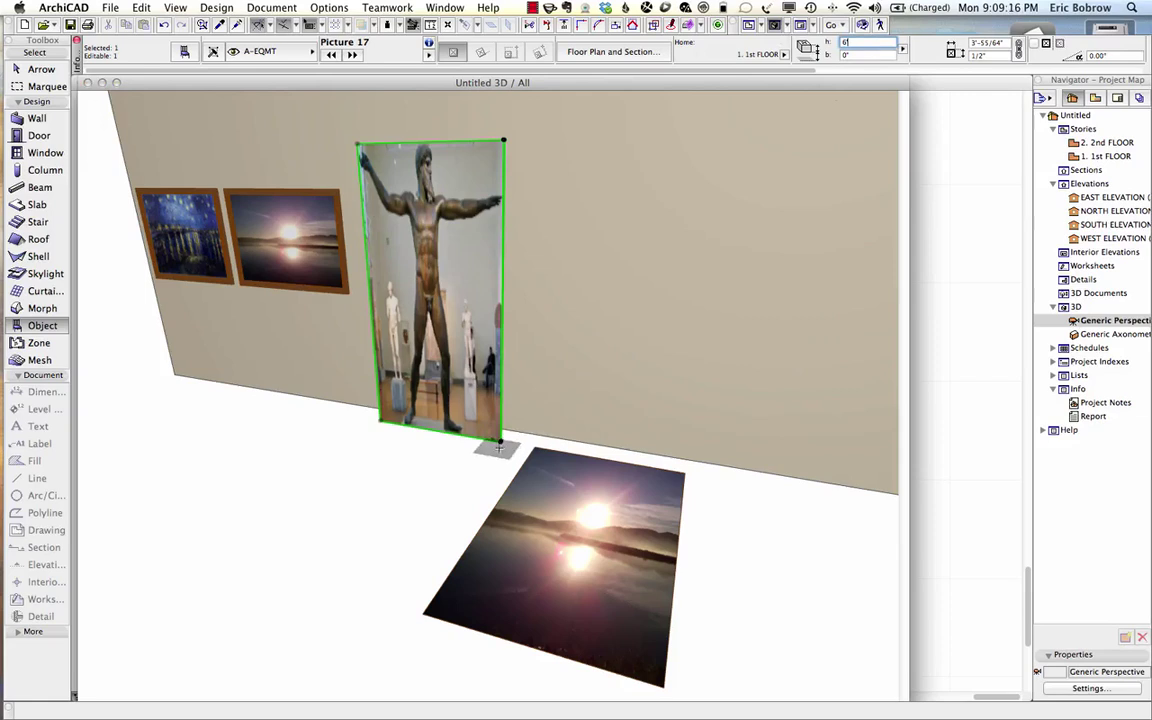
{"action": "left_click", "coordinate": [502, 440]}
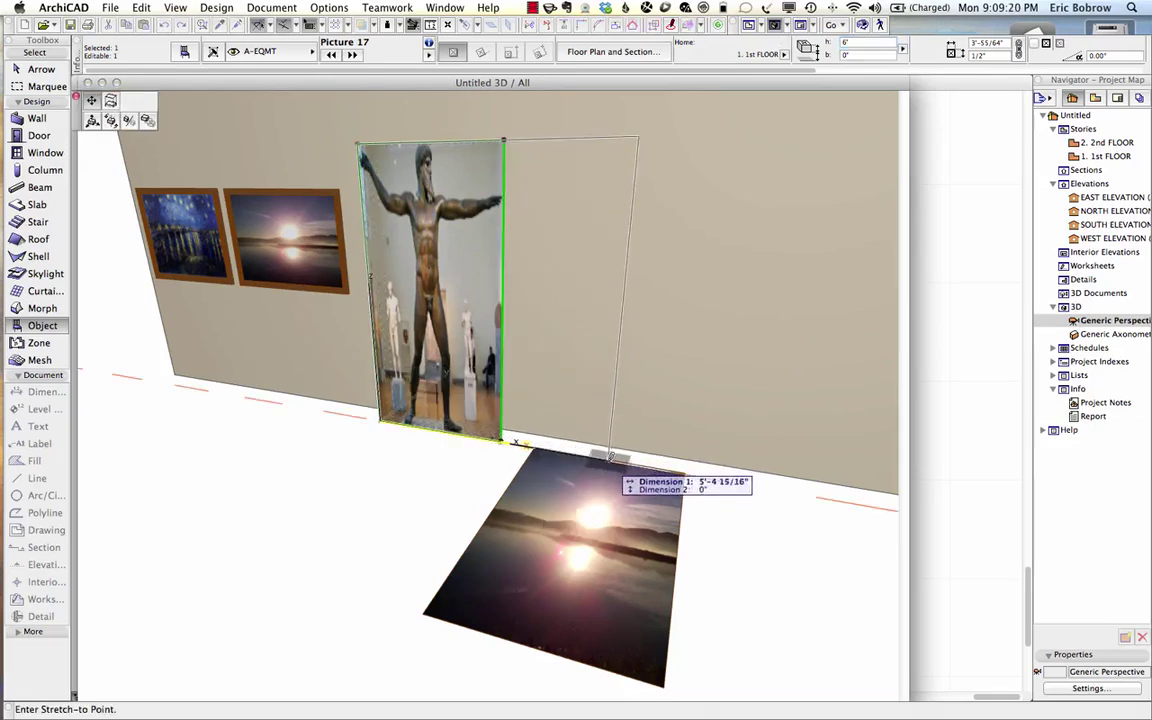
{"action": "left_click", "coordinate": [609, 455]}
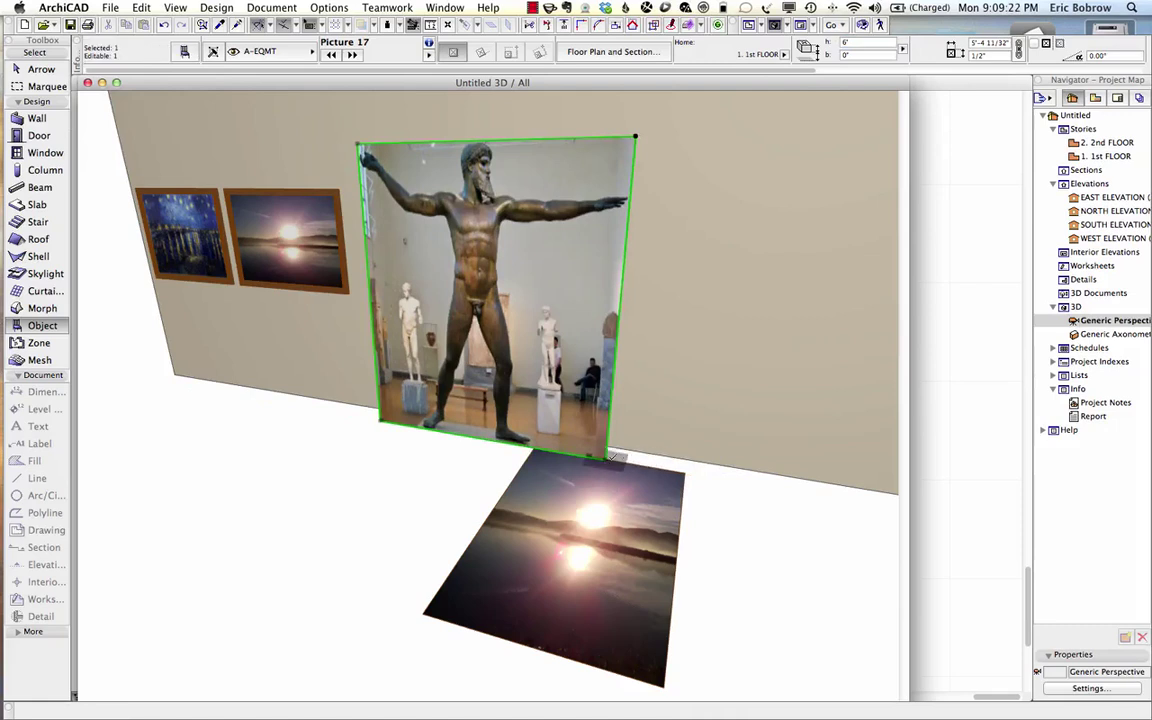
{"action": "left_click", "coordinate": [605, 456]}
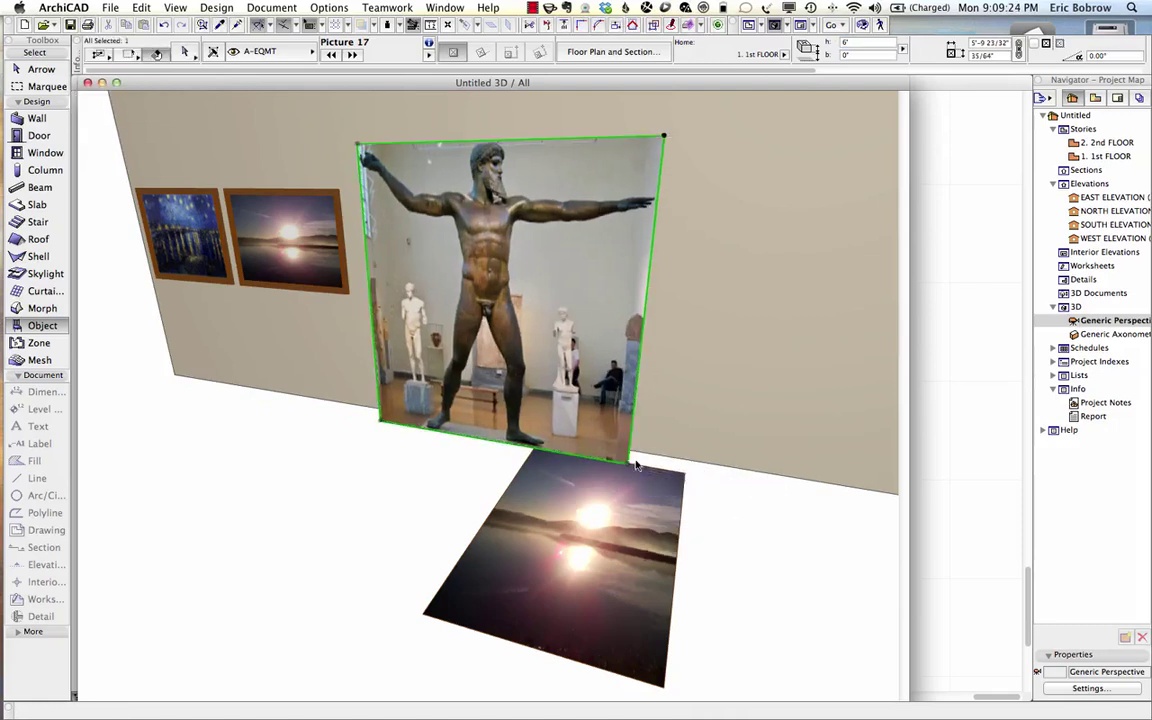
{"action": "left_click", "coordinate": [627, 461]}
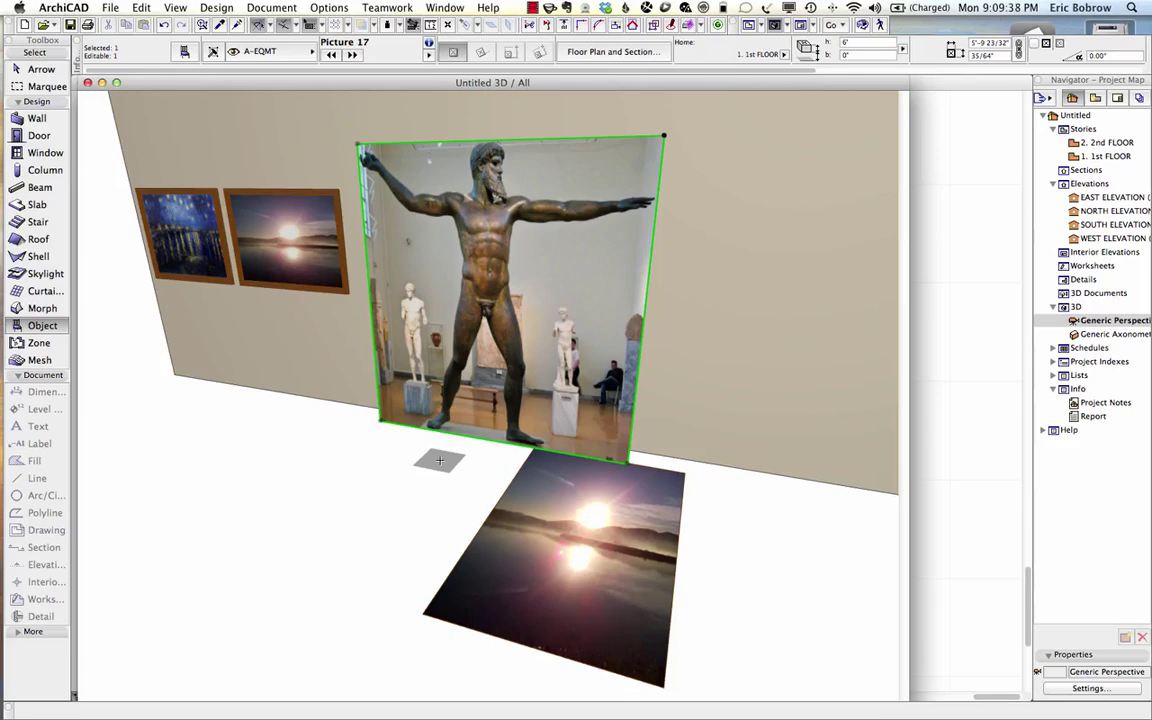
Switch to Photoshop and convert the Background of Poseidon-cropped.jpg into a regular layer named Sculpture.
{"action": "key", "text": "super+Tab"}
{"action": "key", "text": "super+Tab"}
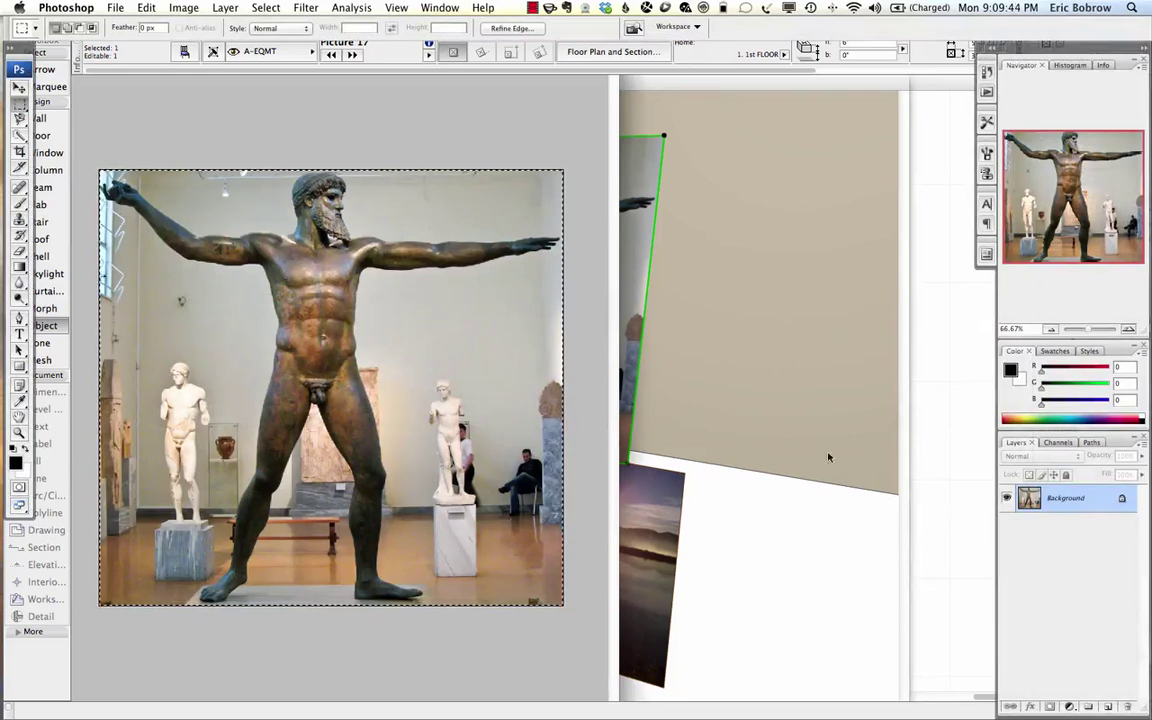
{"action": "double_click", "coordinate": [1060, 500]}
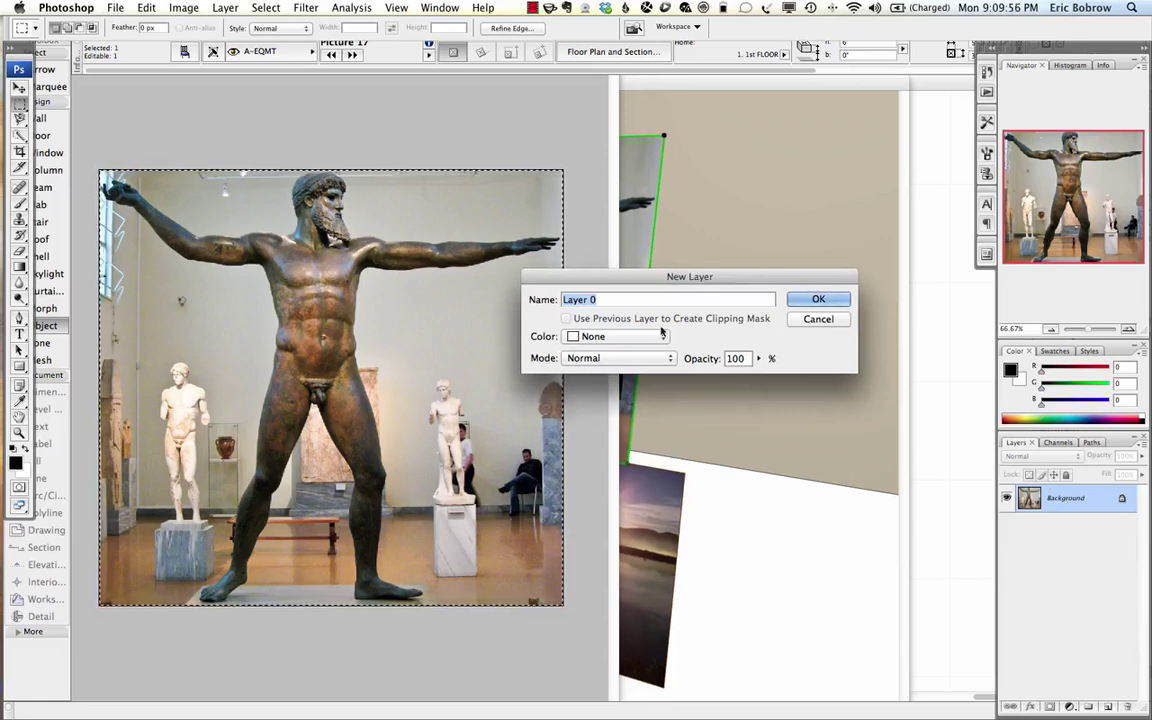
{"action": "type", "text": "Sculpture"}
{"action": "key", "text": "Return"}
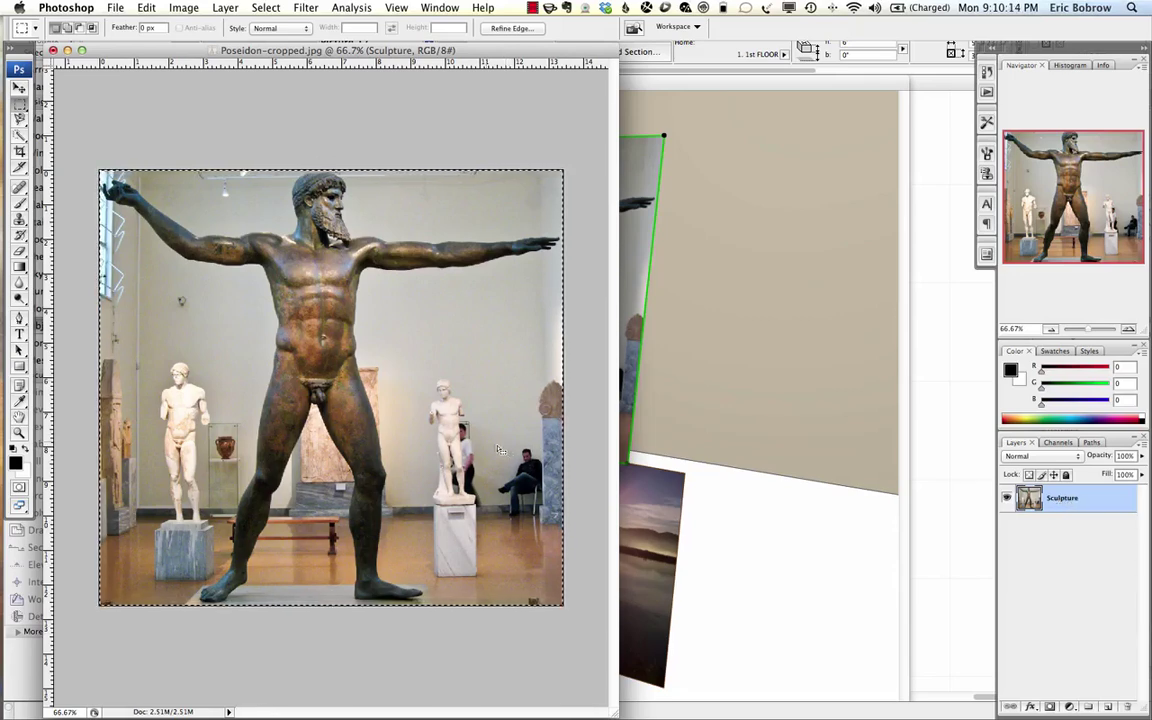
Draw a rough freehand Lasso selection around the bronze statue, following its arms, head and legs and excluding the gap between the legs.
{"action": "left_click", "coordinate": [20, 120]}
{"action": "left_click", "coordinate": [20, 120]}
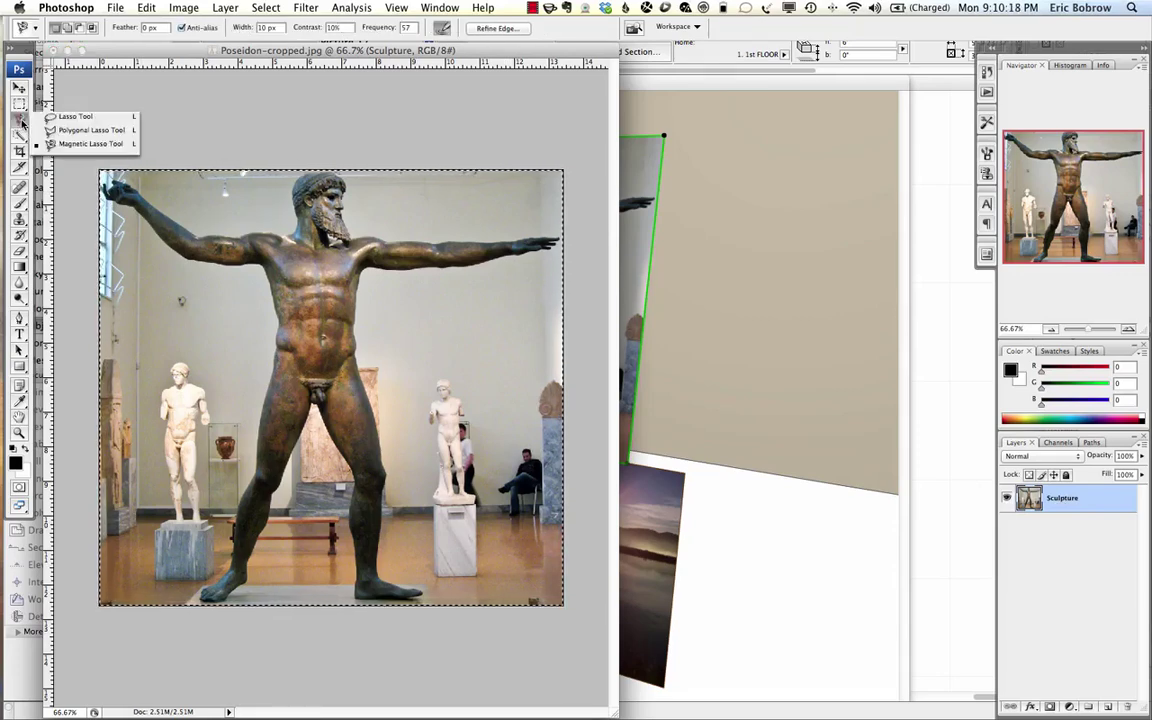
{"action": "left_click", "coordinate": [55, 116]}
{"action": "mouse_move", "coordinate": [260, 587]}
{"action": "left_mouse_down"}
{"action": "mouse_move", "coordinate": [229, 600]}
{"action": "mouse_move", "coordinate": [191, 603]}
{"action": "mouse_move", "coordinate": [206, 560]}
{"action": "left_mouse_up"}
{"action": "mouse_move", "coordinate": [230, 497]}
{"action": "left_mouse_down"}
{"action": "mouse_move", "coordinate": [263, 290]}
{"action": "mouse_move", "coordinate": [210, 250]}
{"action": "mouse_move", "coordinate": [125, 228]}
{"action": "mouse_move", "coordinate": [100, 204]}
{"action": "mouse_move", "coordinate": [89, 156]}
{"action": "mouse_move", "coordinate": [145, 152]}
{"action": "mouse_move", "coordinate": [186, 190]}
{"action": "mouse_move", "coordinate": [262, 225]}
{"action": "mouse_move", "coordinate": [293, 178]}
{"action": "mouse_move", "coordinate": [332, 171]}
{"action": "mouse_move", "coordinate": [364, 210]}
{"action": "mouse_move", "coordinate": [558, 235]}
{"action": "mouse_move", "coordinate": [467, 272]}
{"action": "mouse_move", "coordinate": [398, 279]}
{"action": "mouse_move", "coordinate": [385, 385]}
{"action": "mouse_move", "coordinate": [398, 518]}
{"action": "mouse_move", "coordinate": [440, 590]}
{"action": "mouse_move", "coordinate": [365, 610]}
{"action": "mouse_move", "coordinate": [333, 580]}
{"action": "mouse_move", "coordinate": [318, 455]}
{"action": "mouse_move", "coordinate": [264, 468]}
{"action": "mouse_move", "coordinate": [234, 521]}
{"action": "left_mouse_up"}
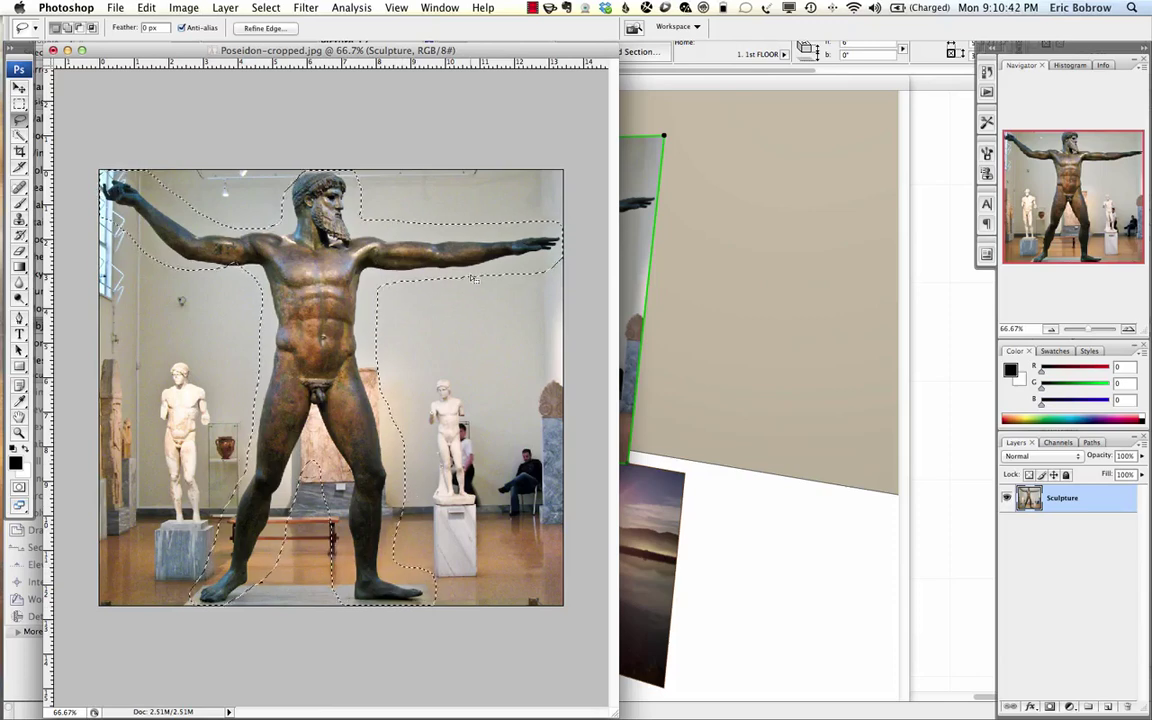
Try deleting the lassoed statue area, and undo the deletion.
{"action": "key", "text": "Delete"}
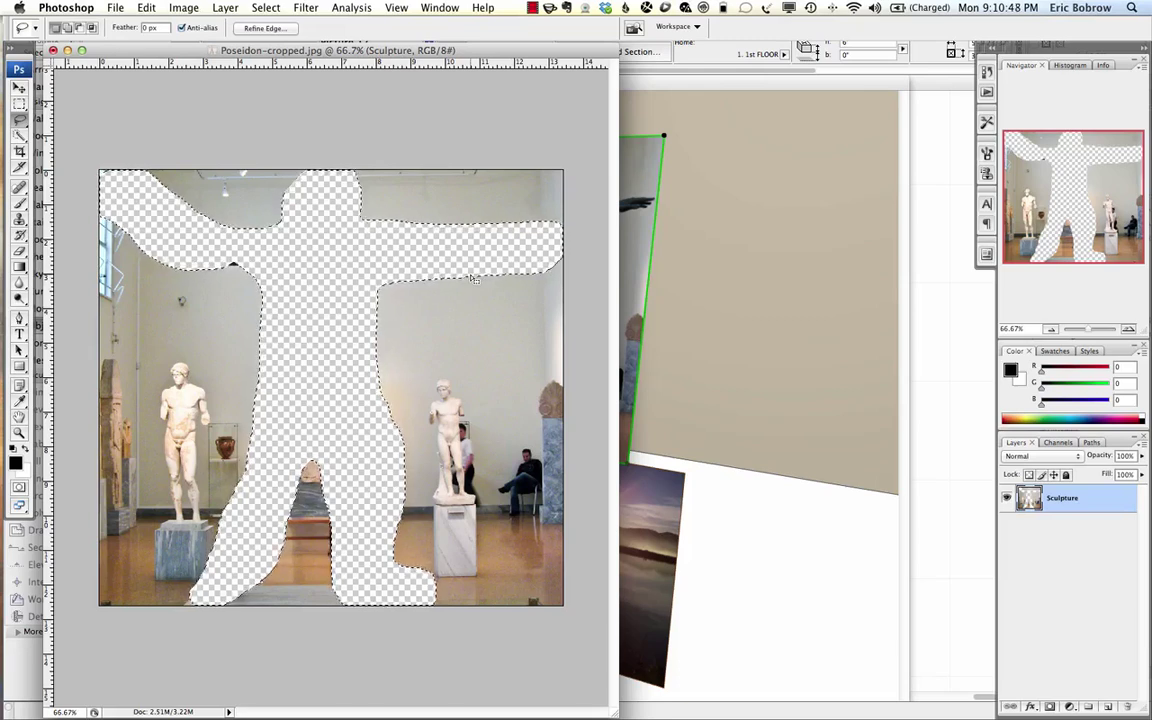
{"action": "key", "text": "super+z"}
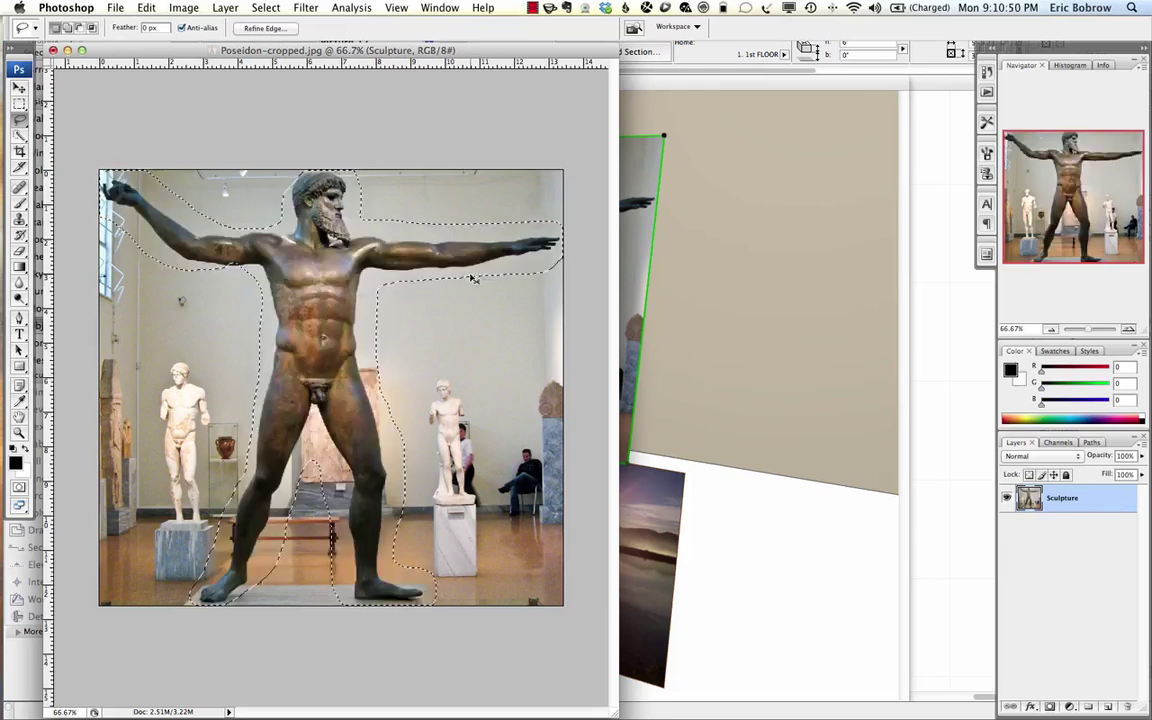
Invert the lasso selection and delete the museum background surrounding the statue.
{"action": "left_click", "coordinate": [266, 7]}
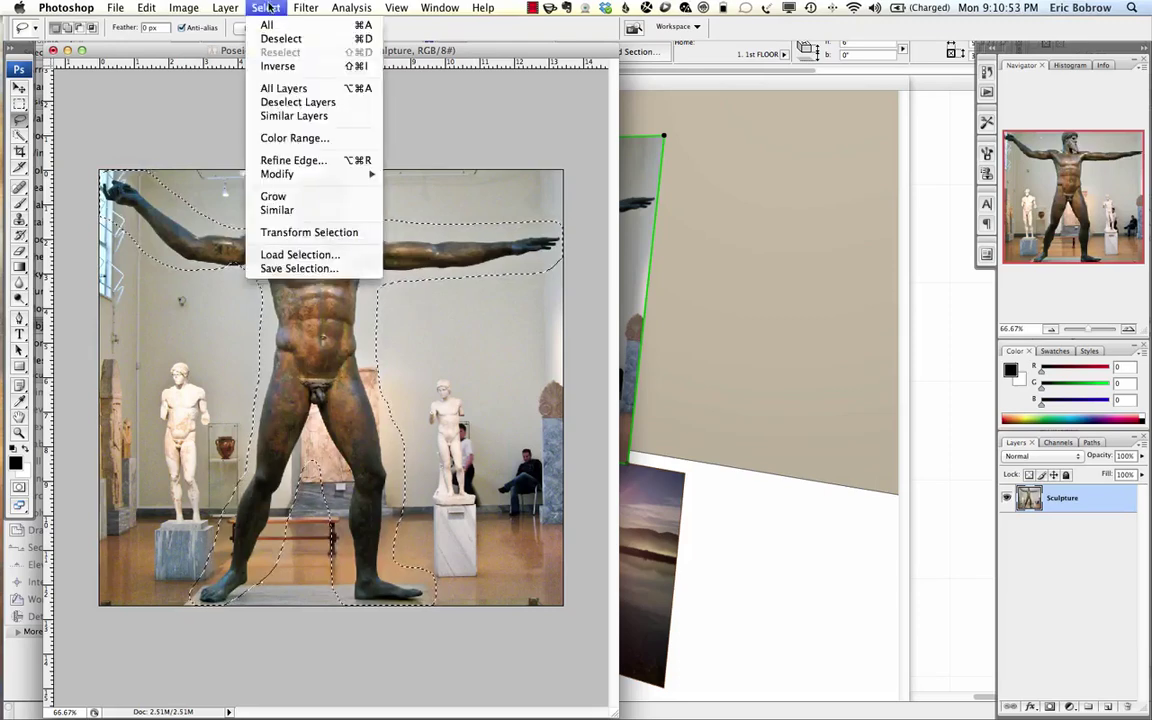
{"action": "left_click", "coordinate": [277, 67]}
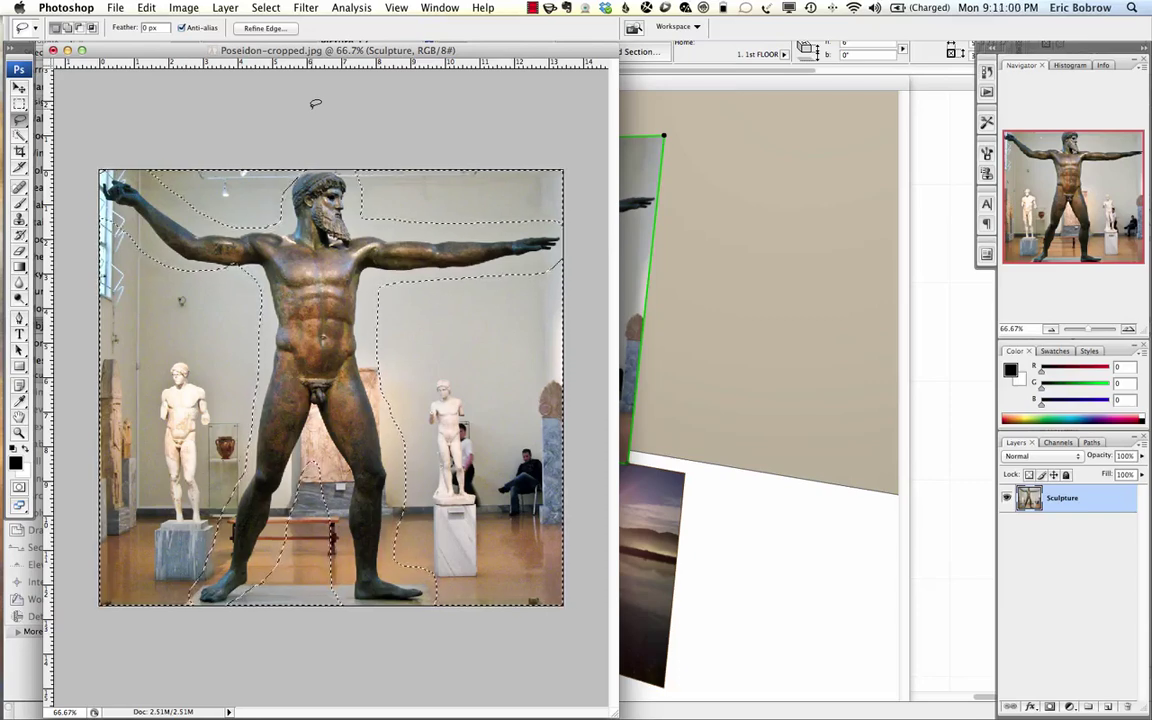
{"action": "key", "text": "Delete"}
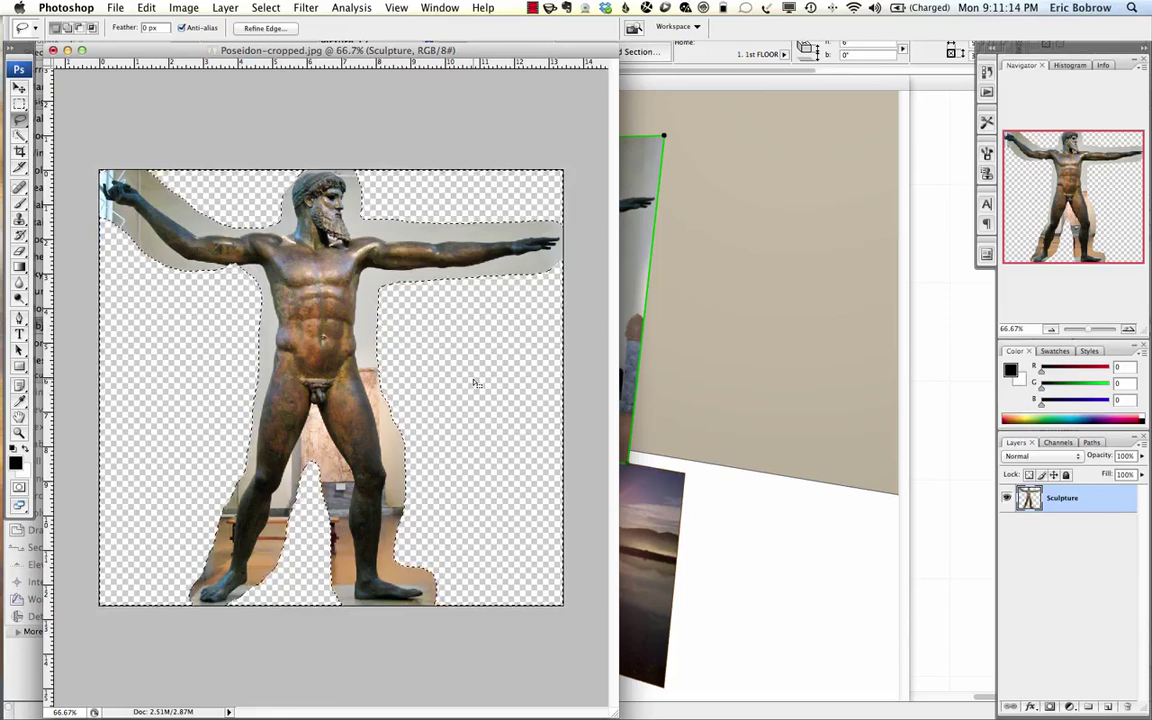
Set up a web export of the cut-out sculpture, previewing it as JPEG before choosing PNG-24 with transparency.
{"action": "left_click", "coordinate": [117, 8]}
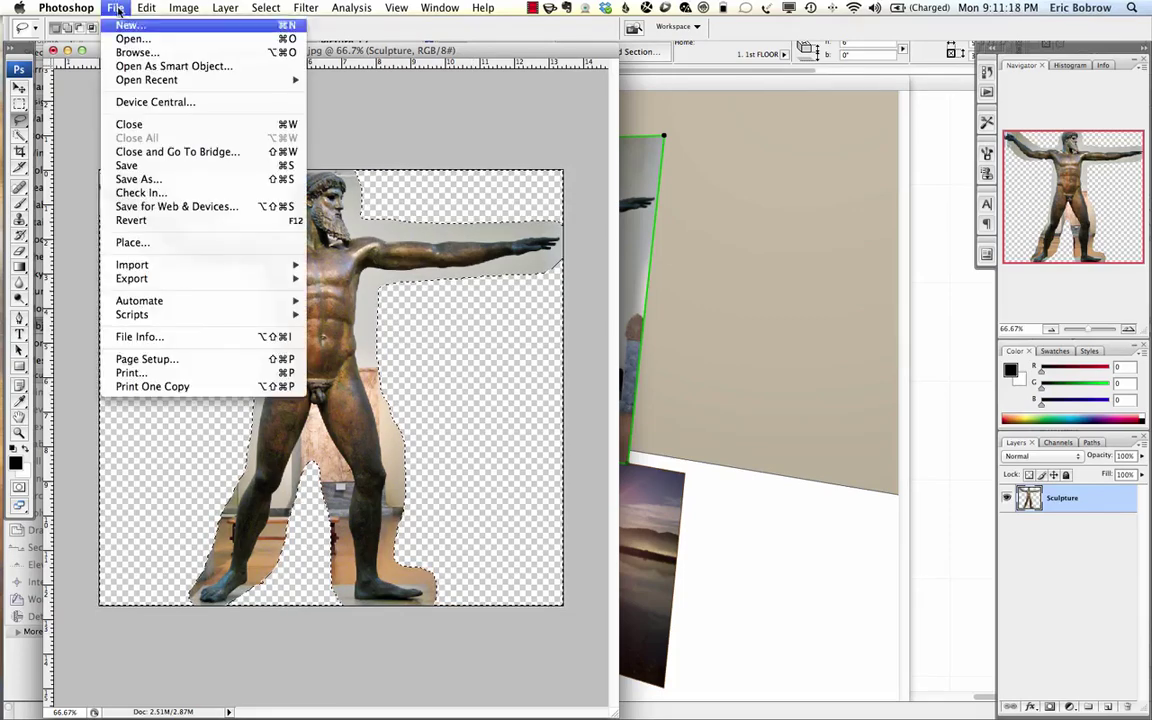
{"action": "left_click", "coordinate": [185, 208]}
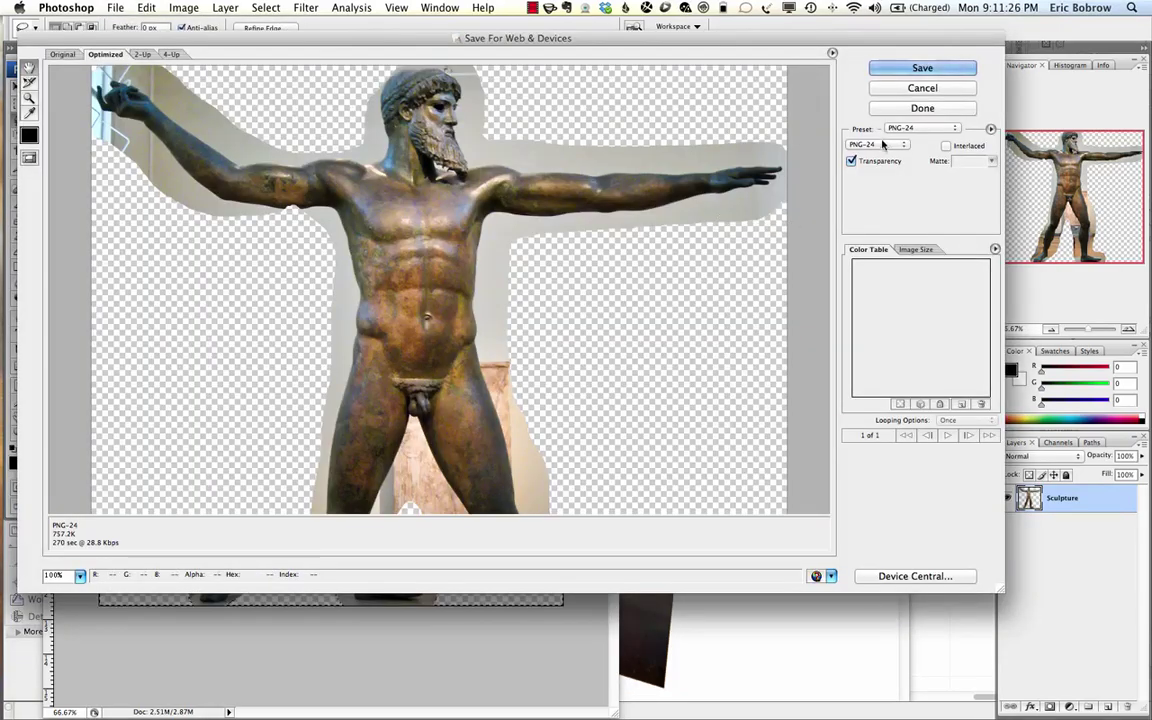
{"action": "left_click", "coordinate": [877, 144]}
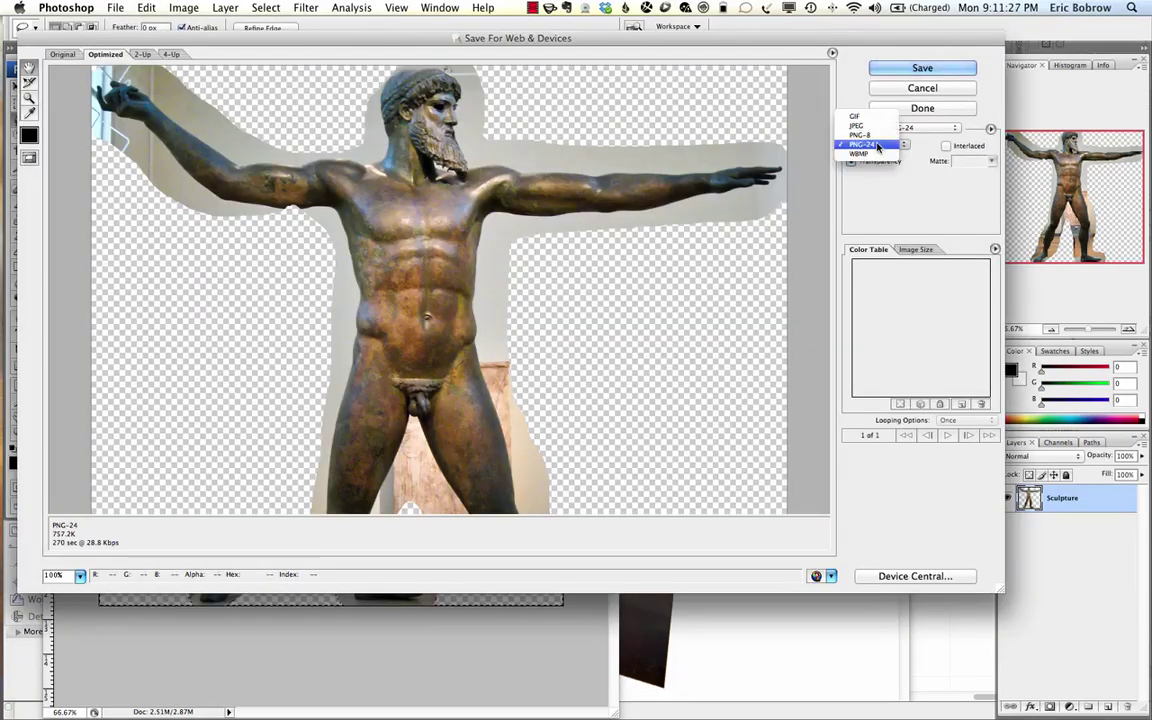
{"action": "left_click", "coordinate": [861, 127]}
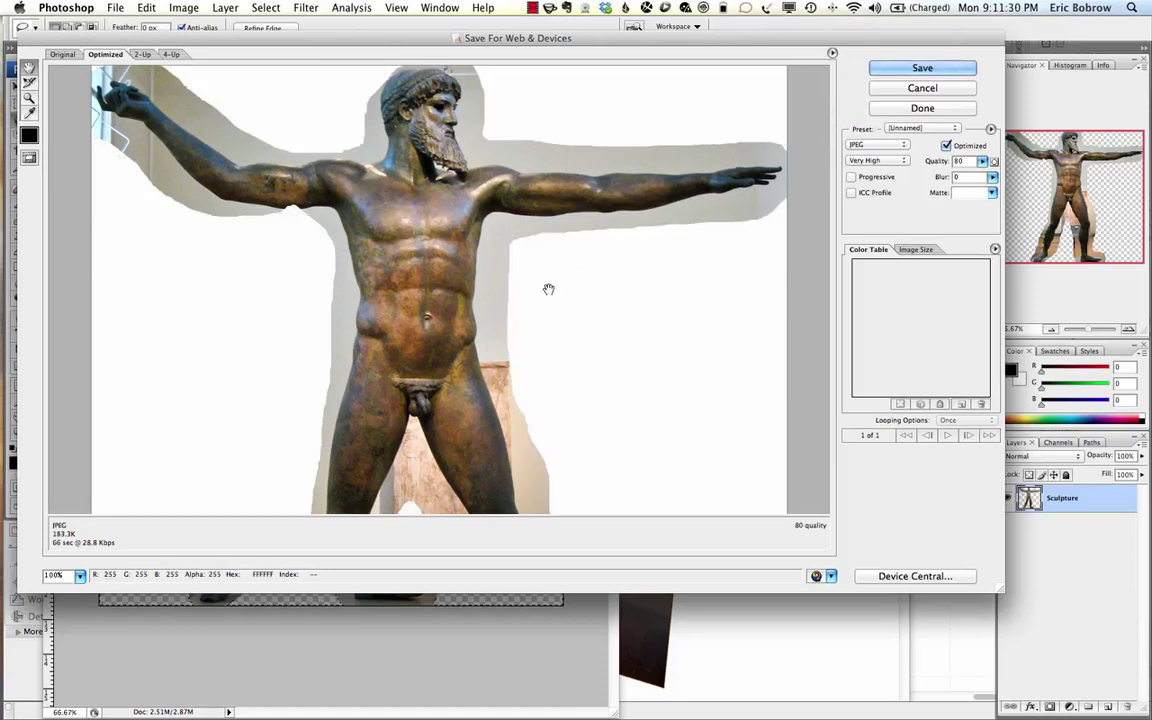
{"action": "left_click", "coordinate": [870, 144]}
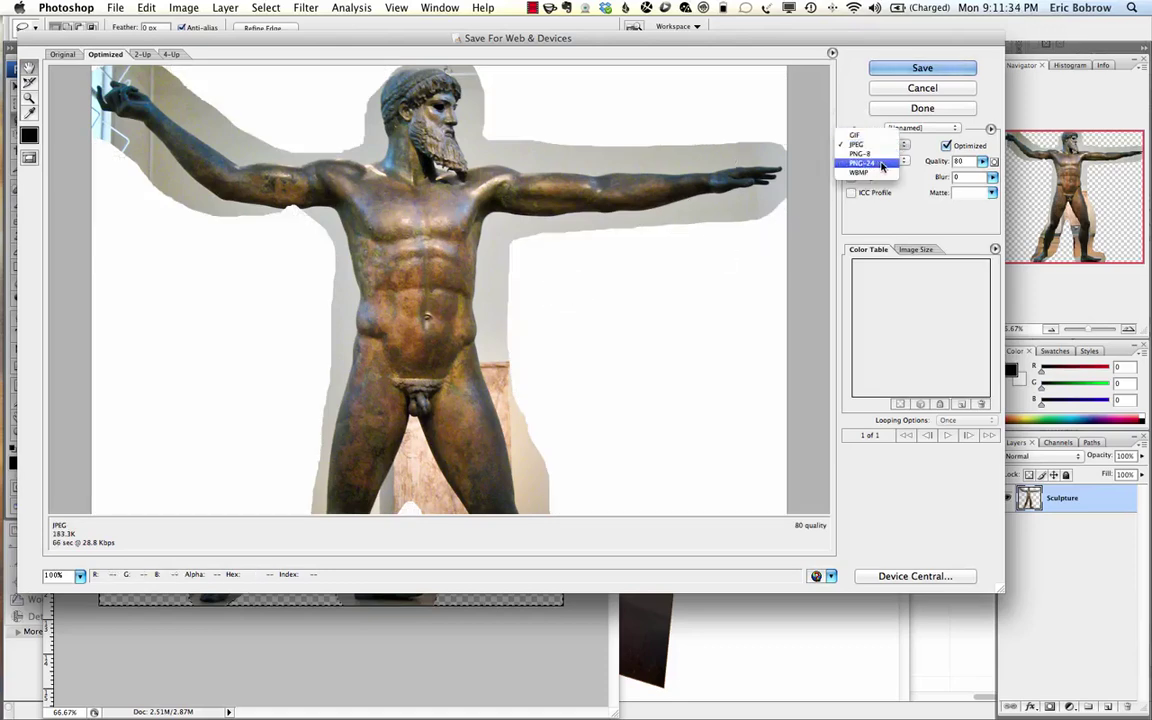
{"action": "left_click", "coordinate": [881, 165]}
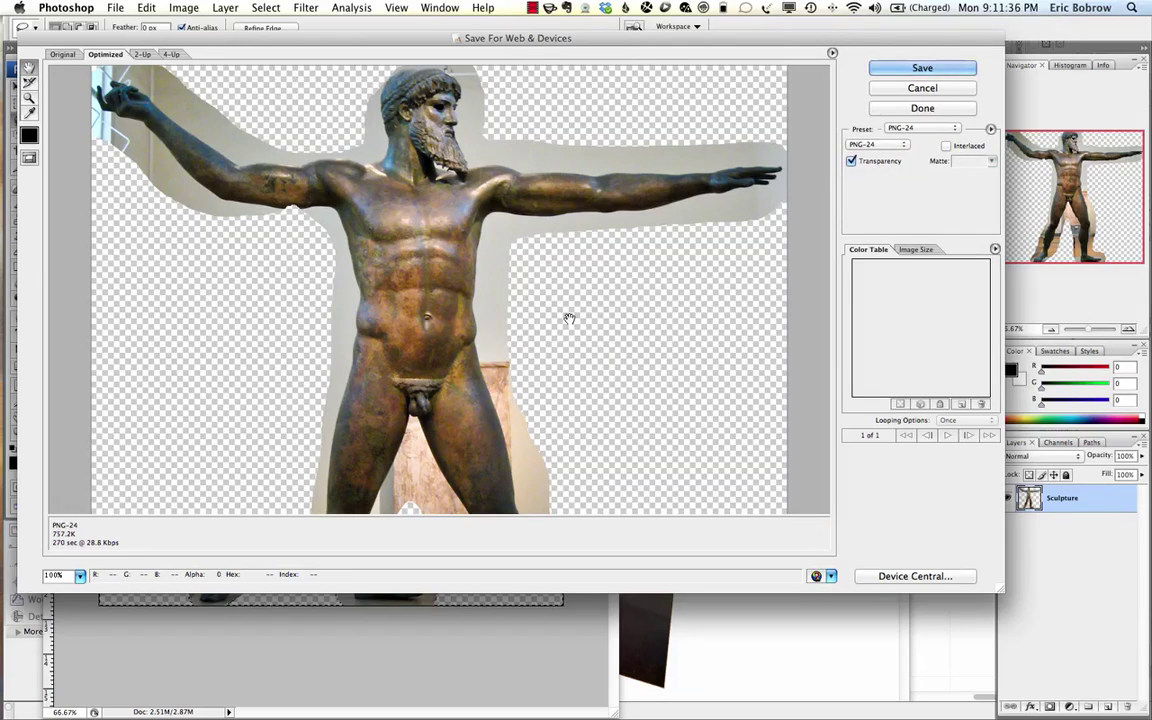
Save the optimized image as Poseidon-cutout1.png in the images folder.
{"action": "left_click", "coordinate": [945, 68]}
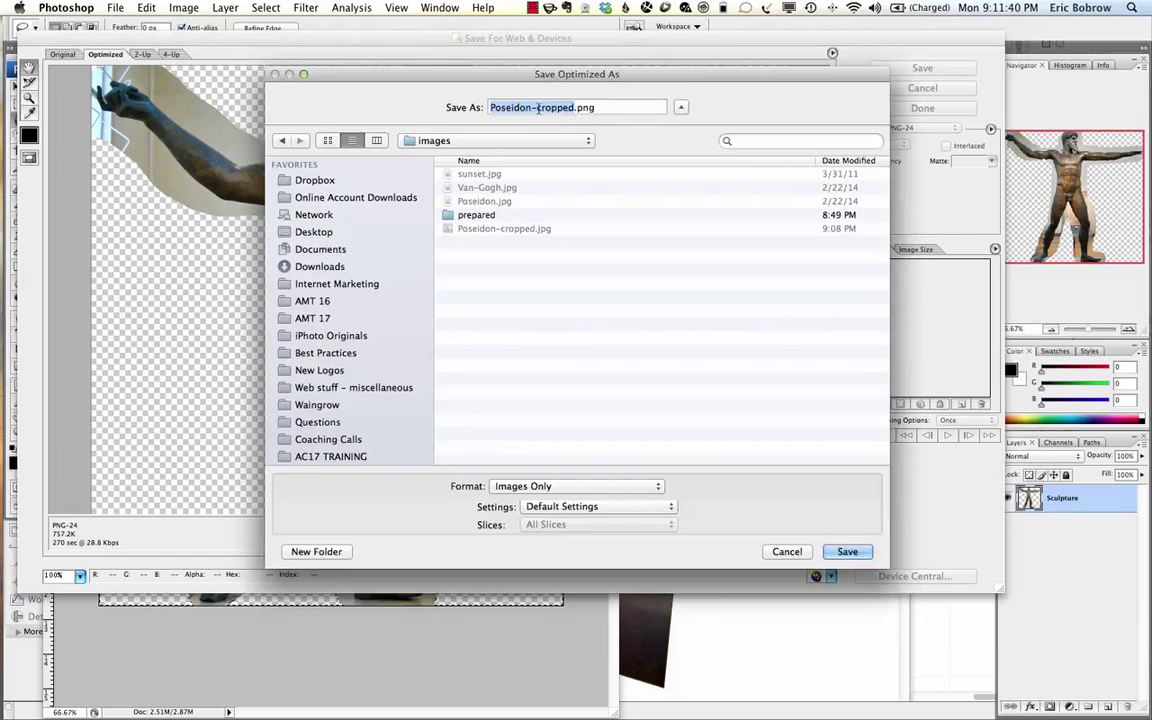
{"action": "left_click_drag", "start_coordinate": [538, 110], "coordinate": [569, 108]}
{"action": "type", "text": "cutout1"}
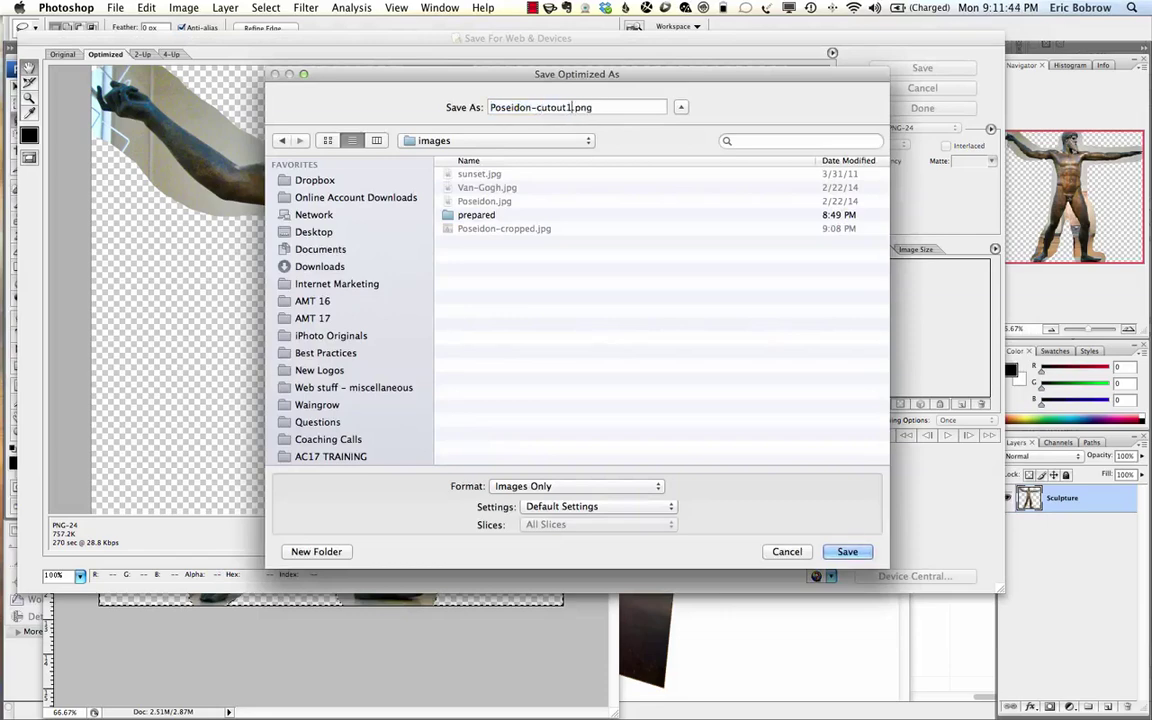
{"action": "key", "text": "Return"}
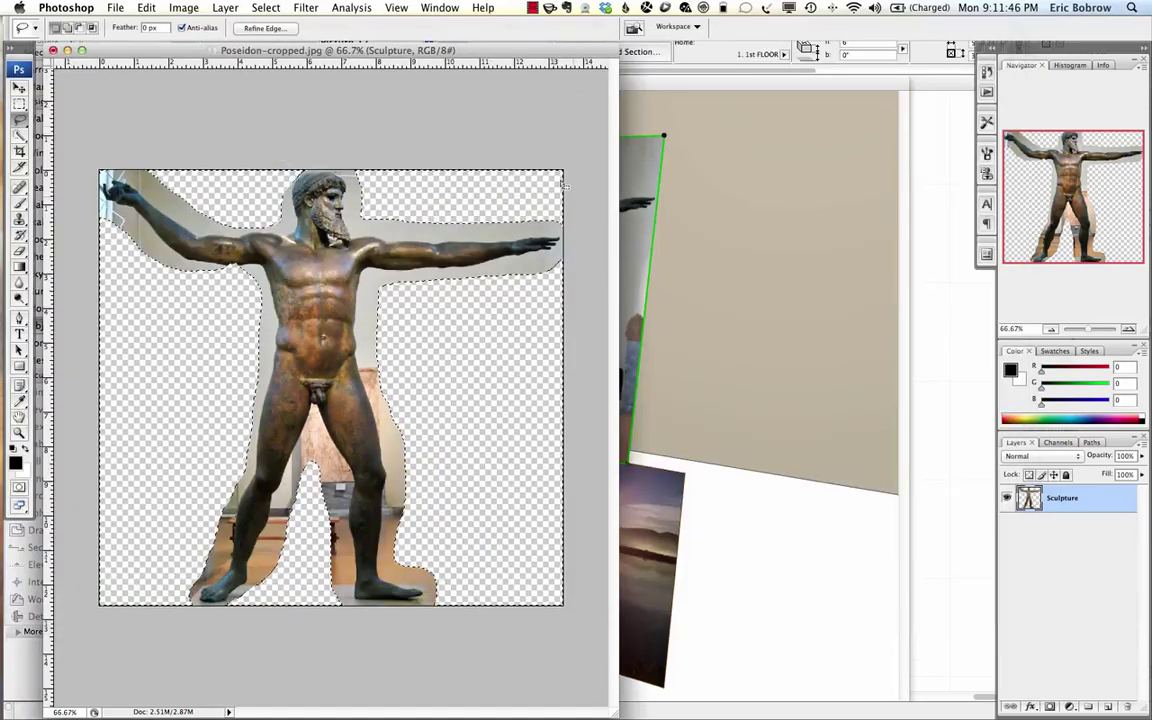
Switch to ArchiCAD and reload the project's libraries with all changes applied.
{"action": "key", "text": "super+Tab"}
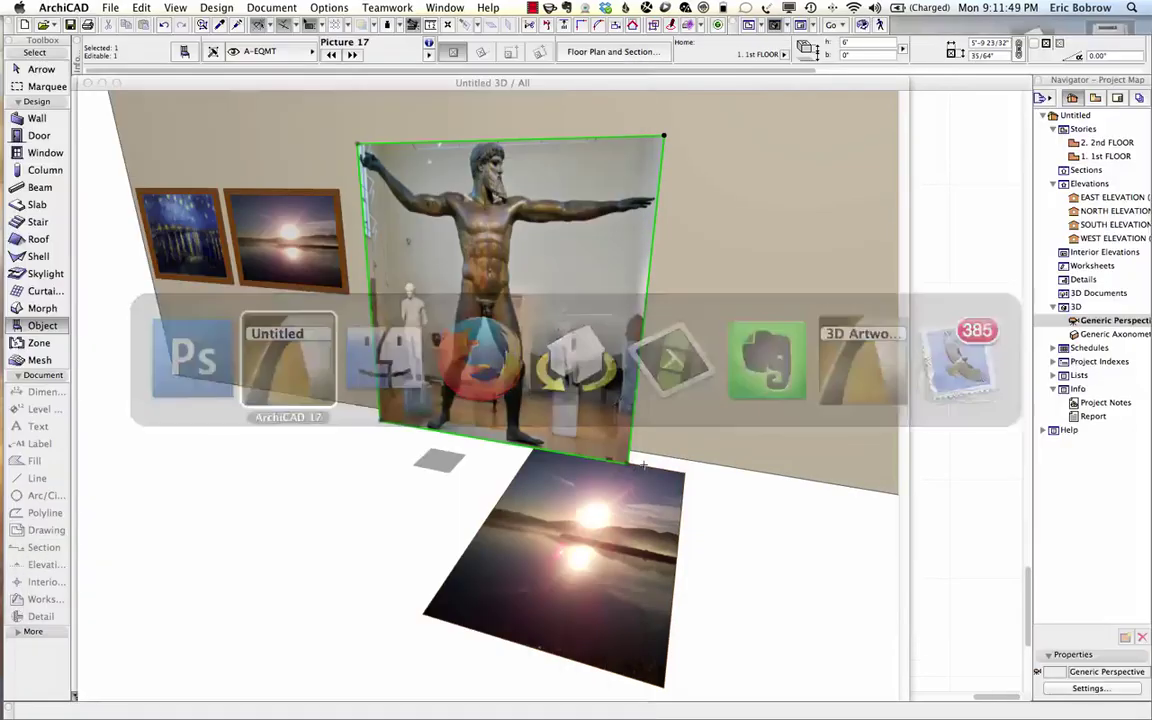
{"action": "left_click", "coordinate": [110, 8]}
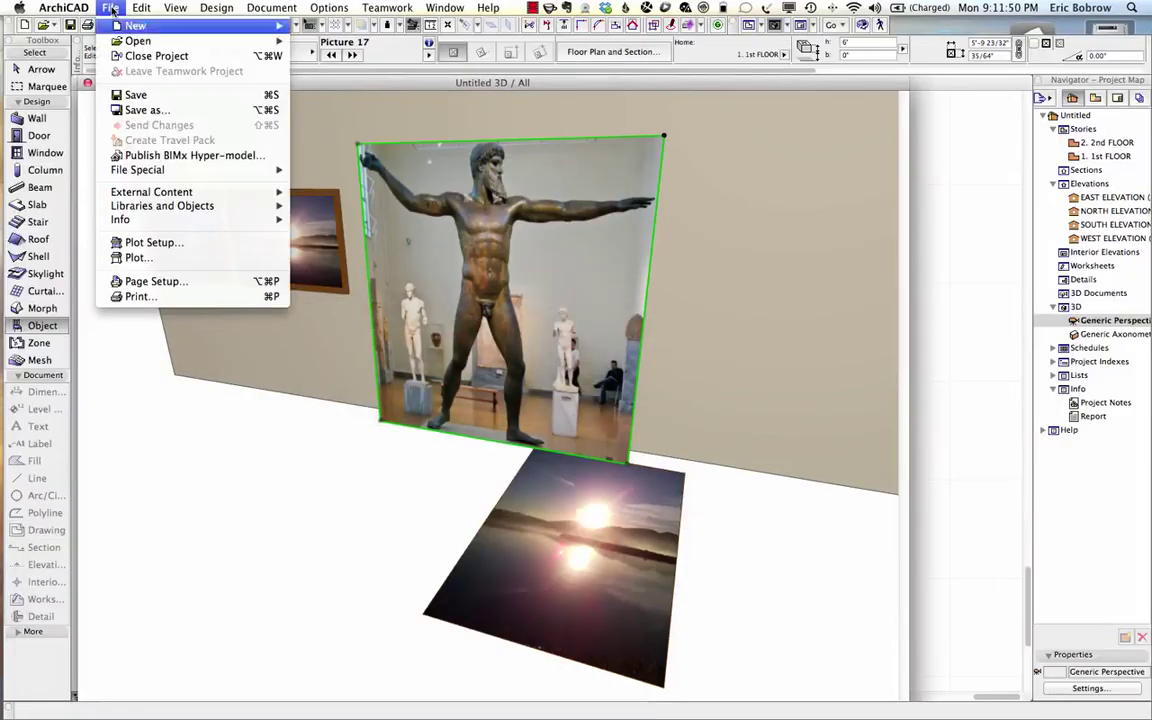
{"action": "mouse_move", "coordinate": [130, 205]}
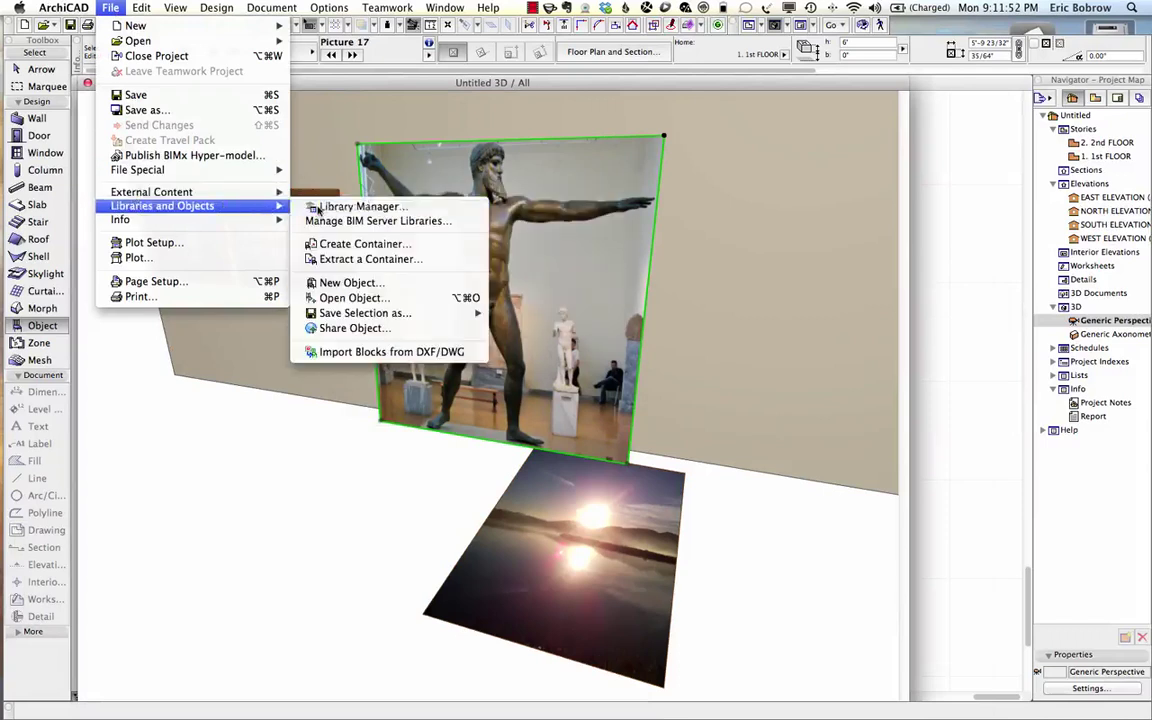
{"action": "left_click", "coordinate": [300, 207]}
{"action": "left_click", "coordinate": [146, 490]}
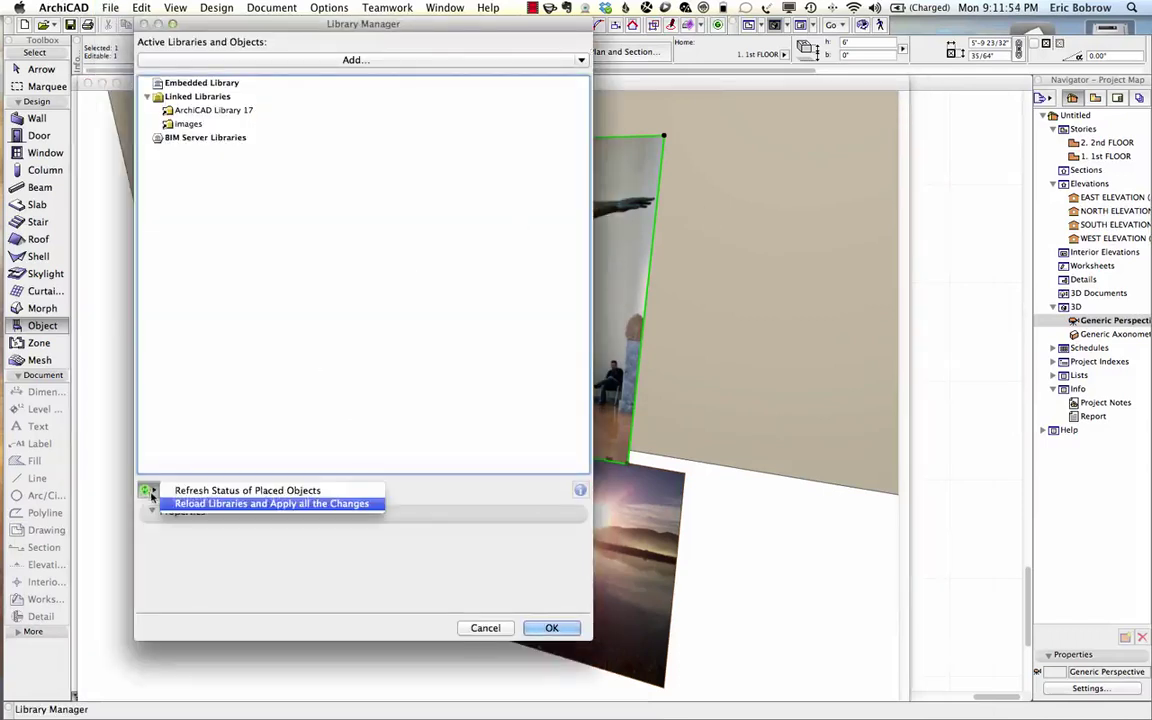
{"action": "left_click", "coordinate": [185, 504]}
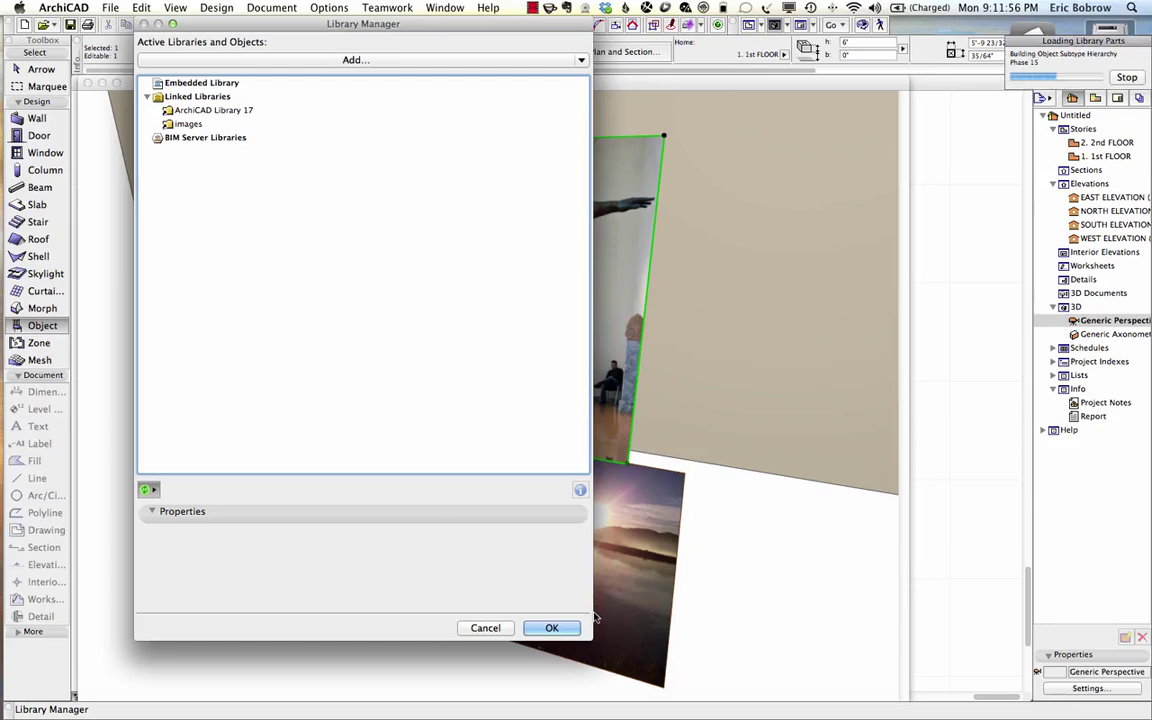
{"action": "left_click", "coordinate": [555, 628]}
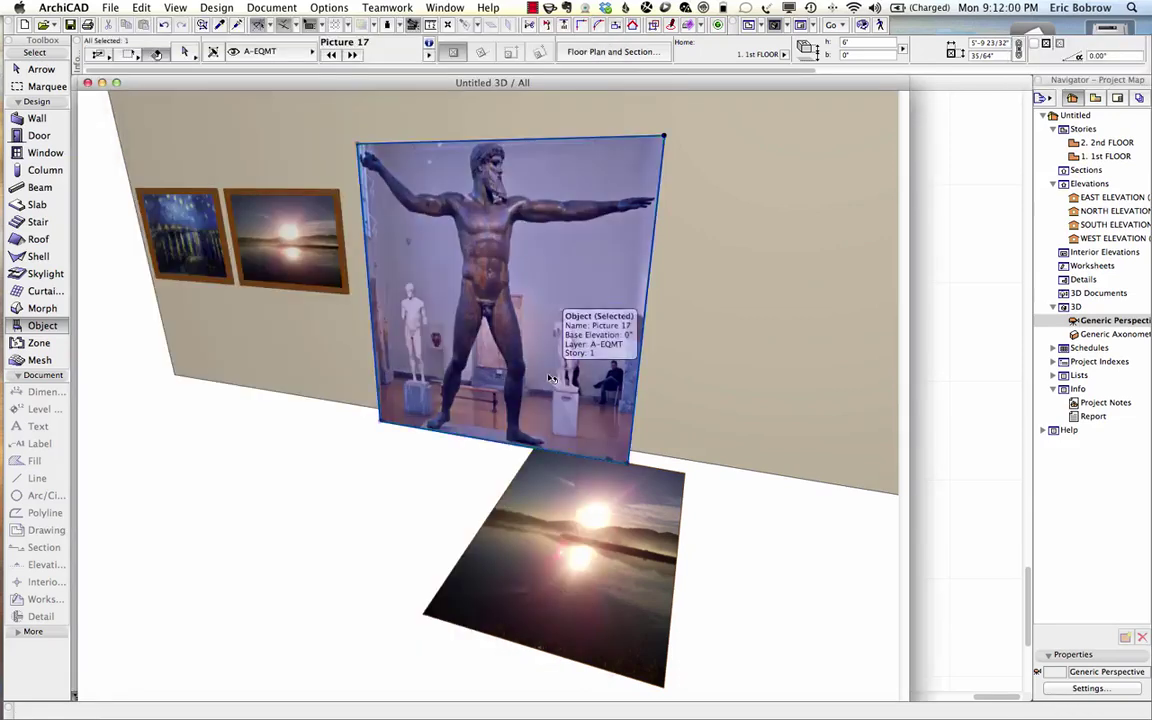
Set the selected statue picture's custom picture name to Poseidon-cutout1.
{"action": "left_click", "coordinate": [548, 375]}
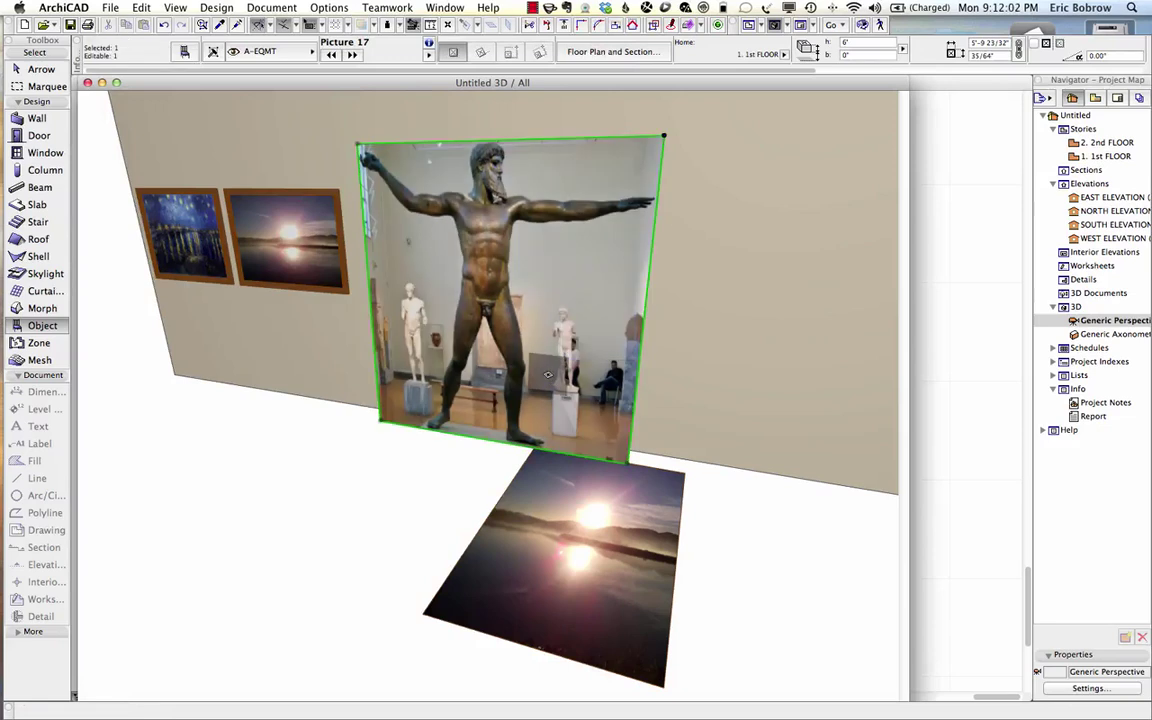
{"action": "key", "text": "super+t"}
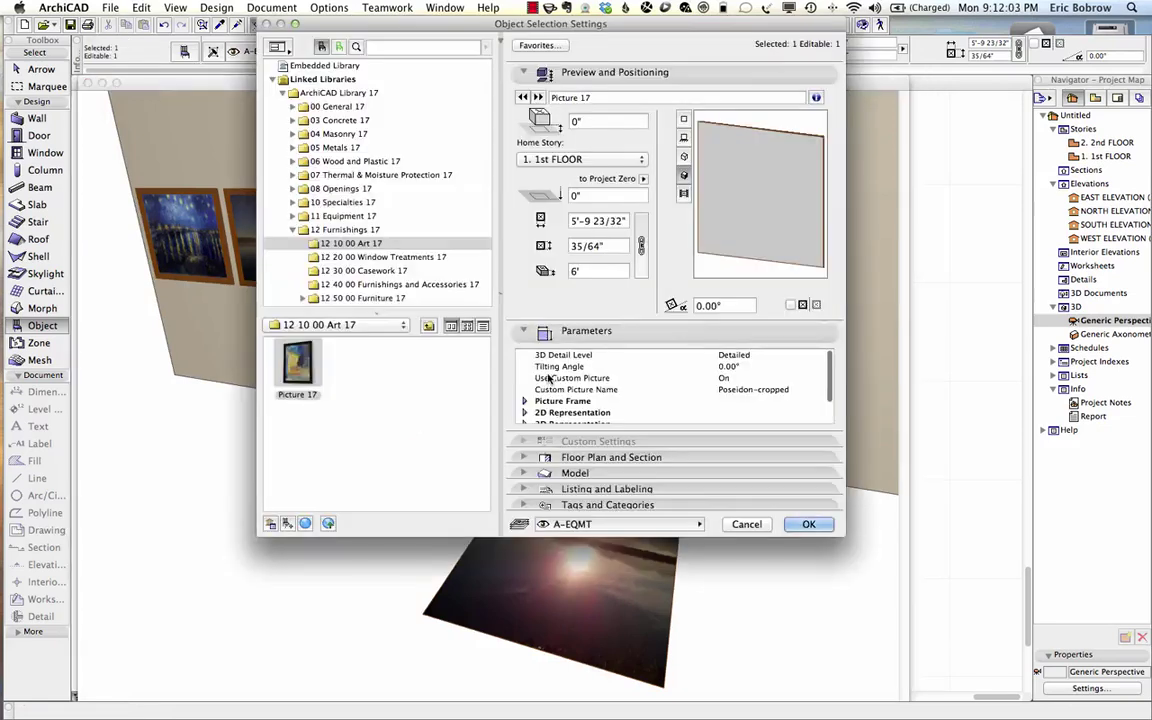
{"action": "left_click", "coordinate": [752, 389]}
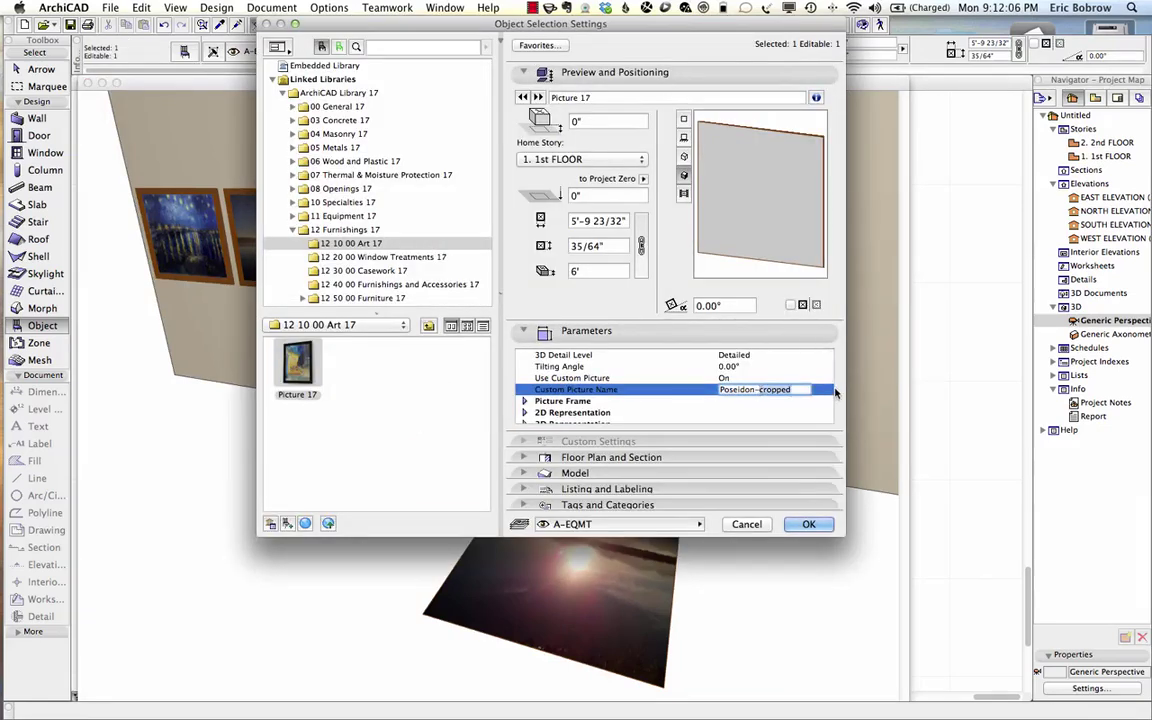
{"action": "key", "text": "Return"}
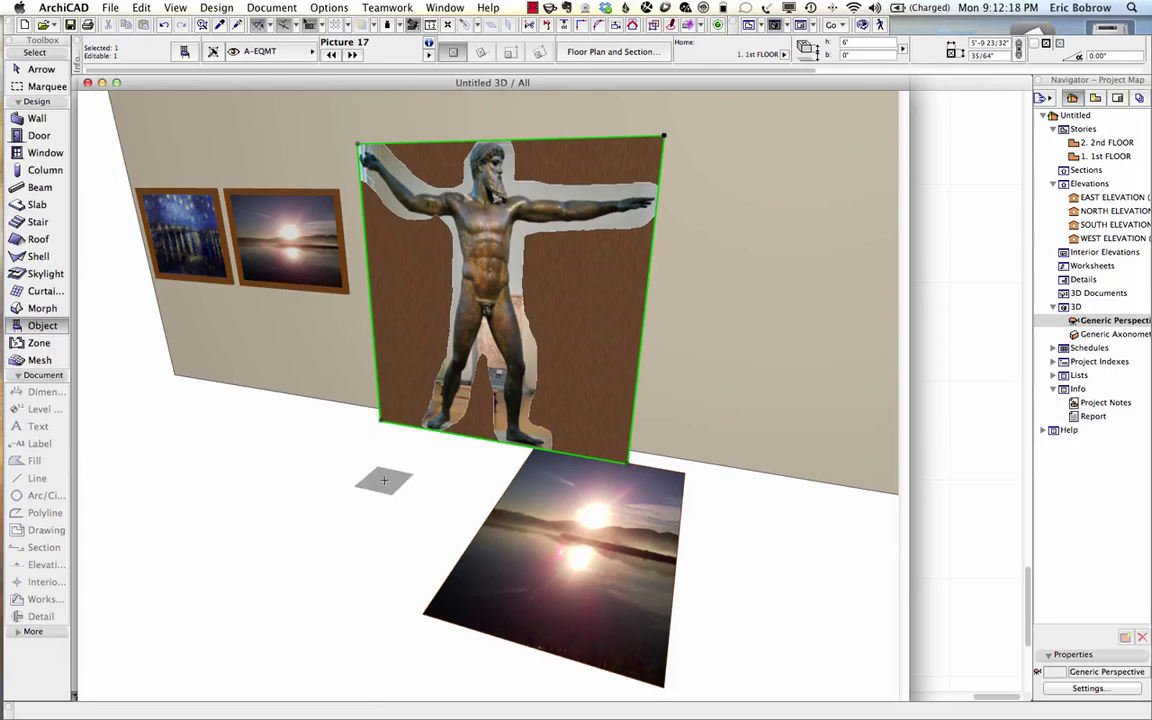
Change the statue picture's frame surface to 08 | Glass-Clear and deselect the picture.
{"action": "left_click", "coordinate": [183, 50]}
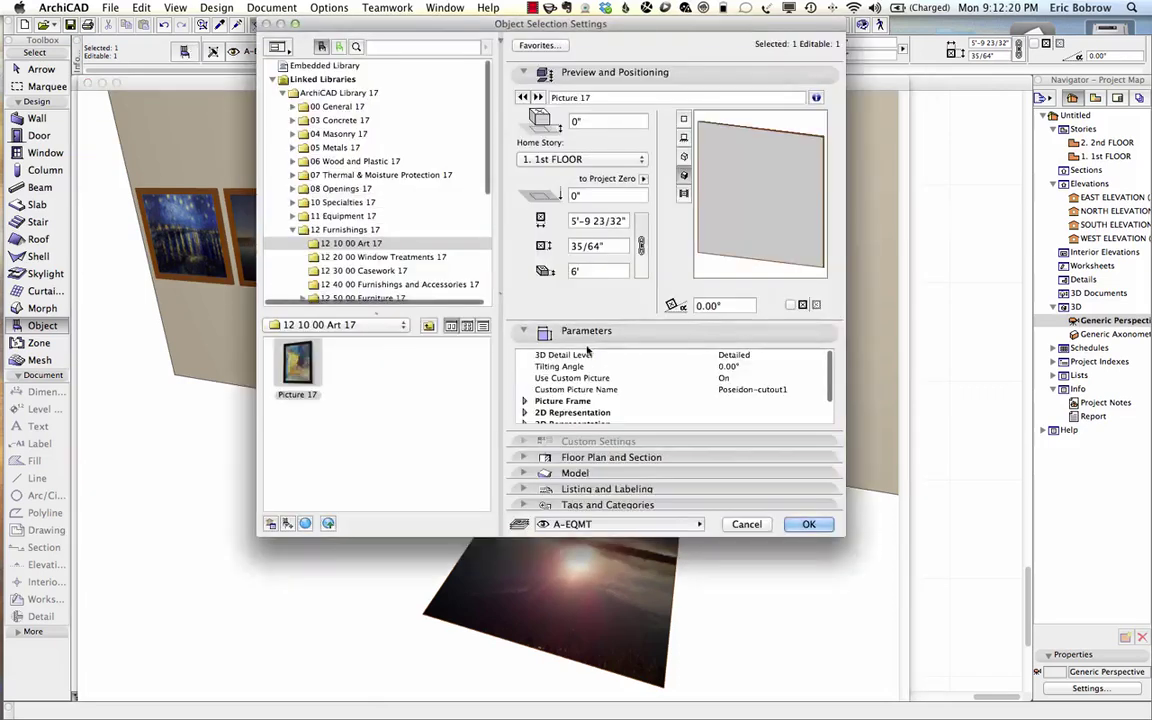
{"action": "scroll", "coordinate": [560, 380], "scroll_direction": "down", "scroll_amount": 3}
{"action": "left_click", "coordinate": [525, 406]}
{"action": "scroll", "coordinate": [545, 408], "scroll_direction": "down", "scroll_amount": 2}
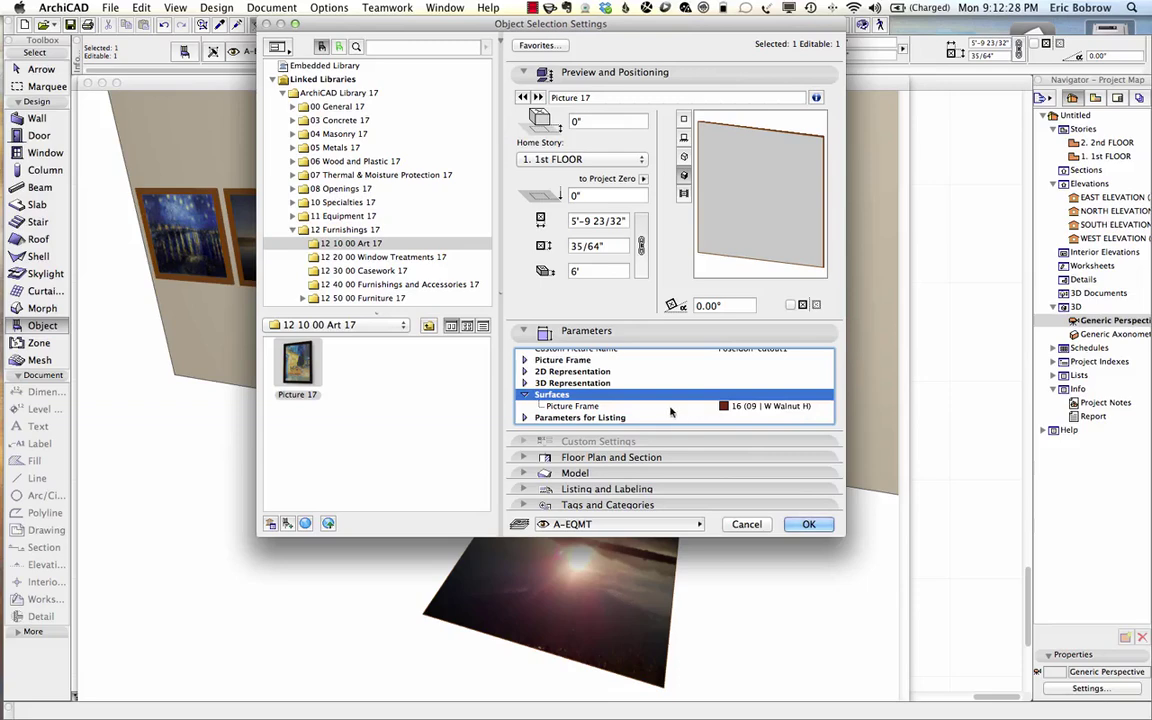
{"action": "left_click", "coordinate": [818, 407]}
{"action": "left_click", "coordinate": [820, 409]}
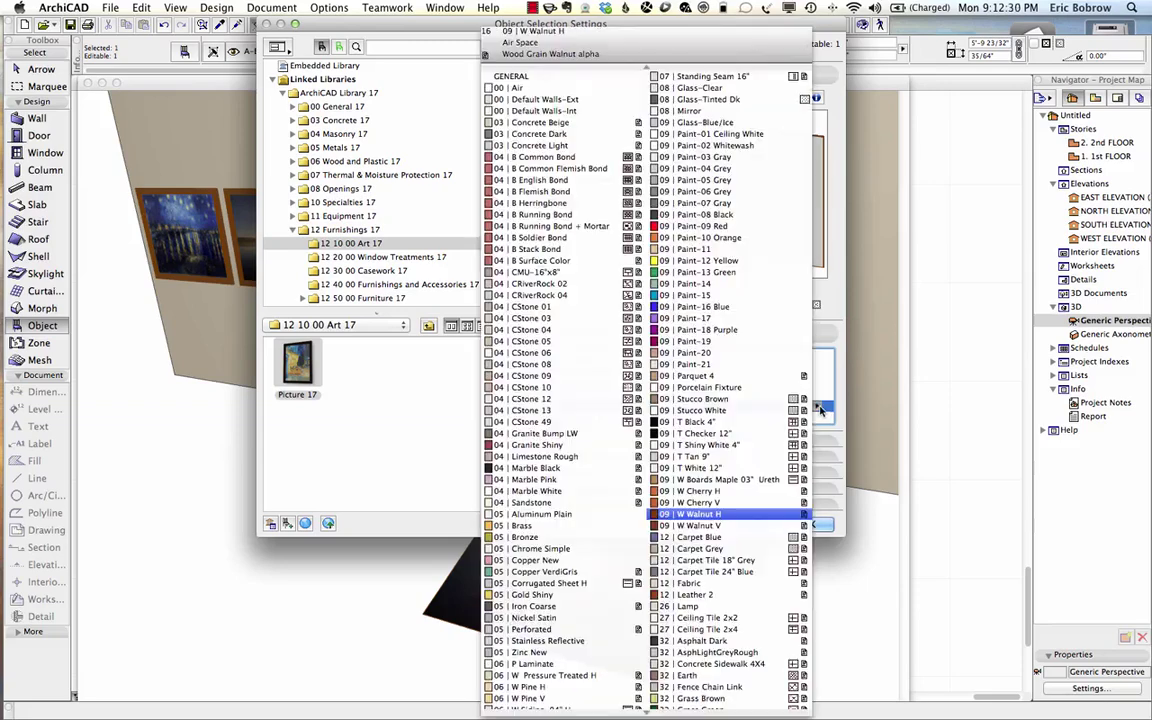
{"action": "left_click", "coordinate": [706, 88]}
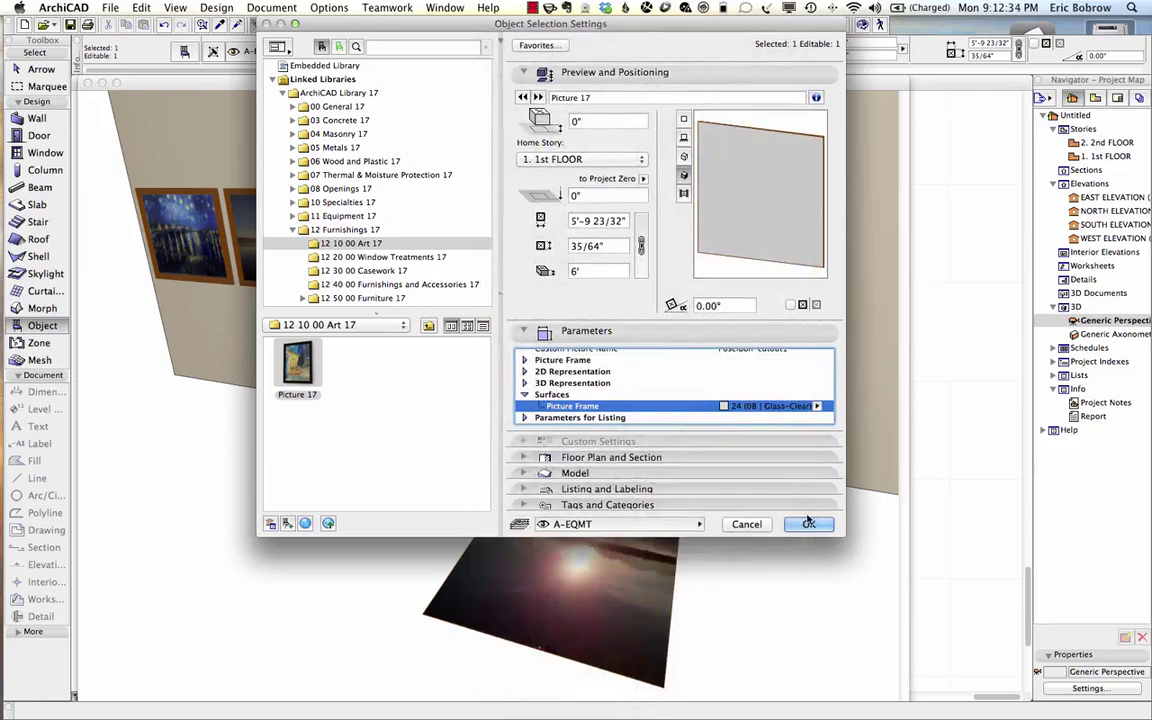
{"action": "left_click", "coordinate": [805, 594]}
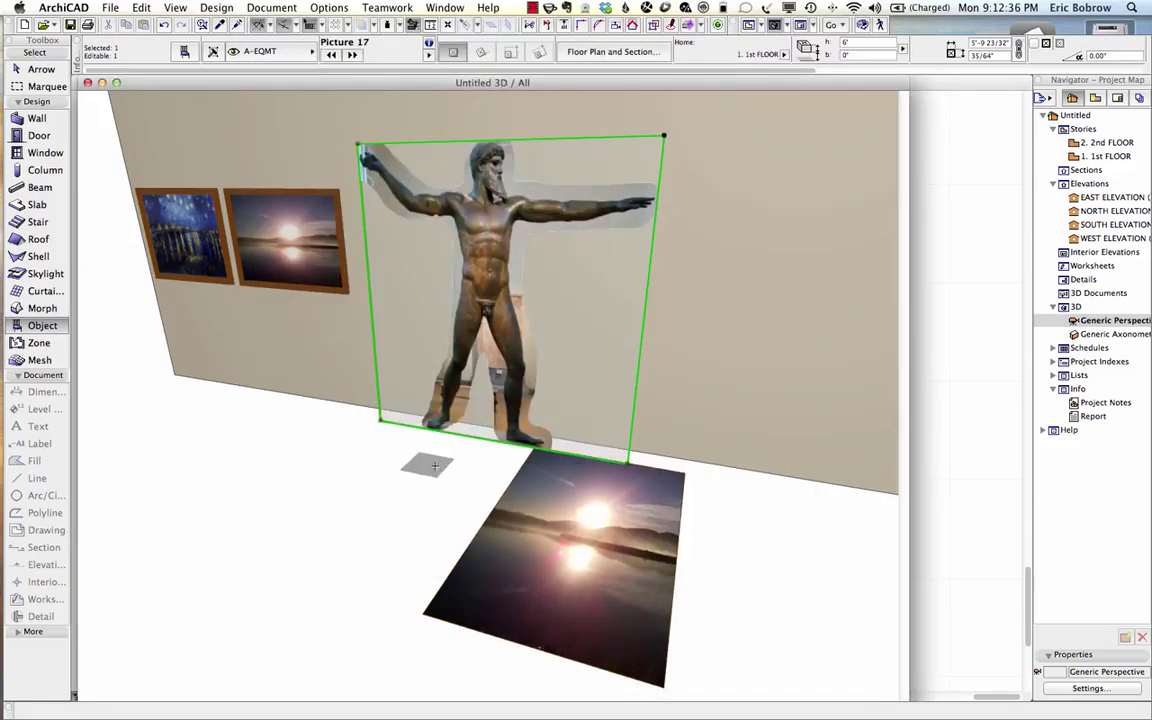
{"action": "key", "text": "Escape"}
Duplicate the 08 | Glass-Clear surface as a new surface named *EMPTY and open the surface list.
{"action": "scroll", "coordinate": [340, 250], "scroll_direction": "up", "scroll_amount": 5}
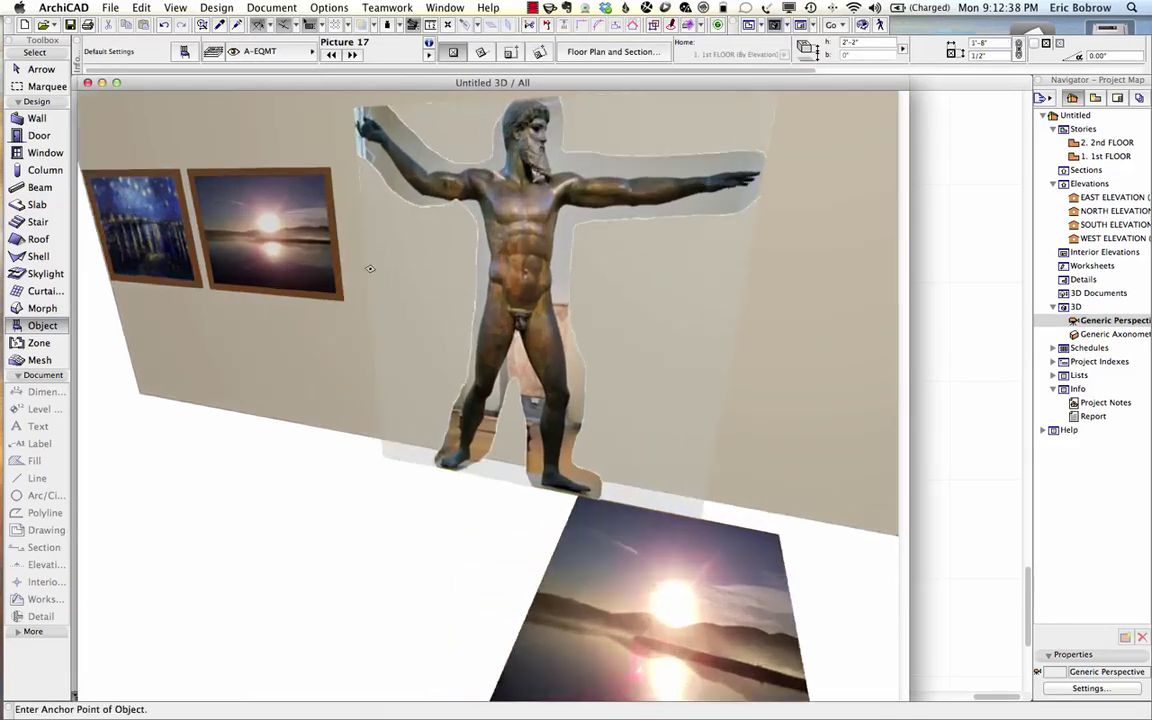
{"action": "scroll", "coordinate": [369, 275], "scroll_direction": "up", "scroll_amount": 3}
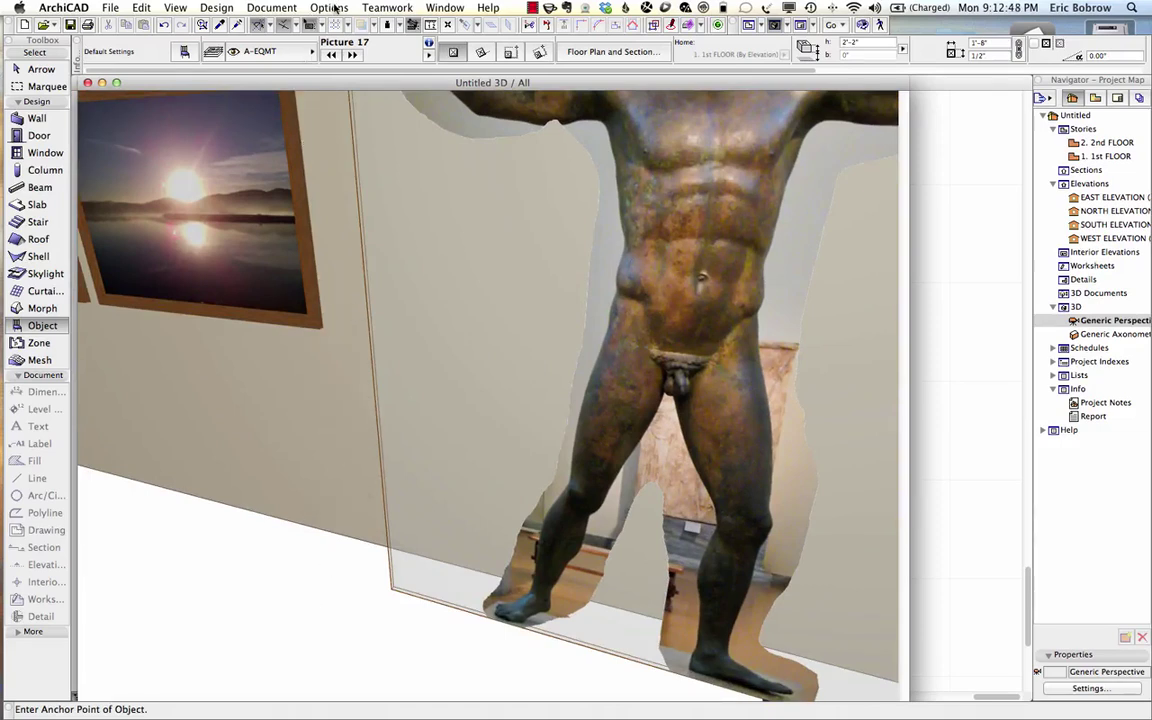
{"action": "scroll", "coordinate": [429, 141], "scroll_direction": "down", "scroll_amount": 5}
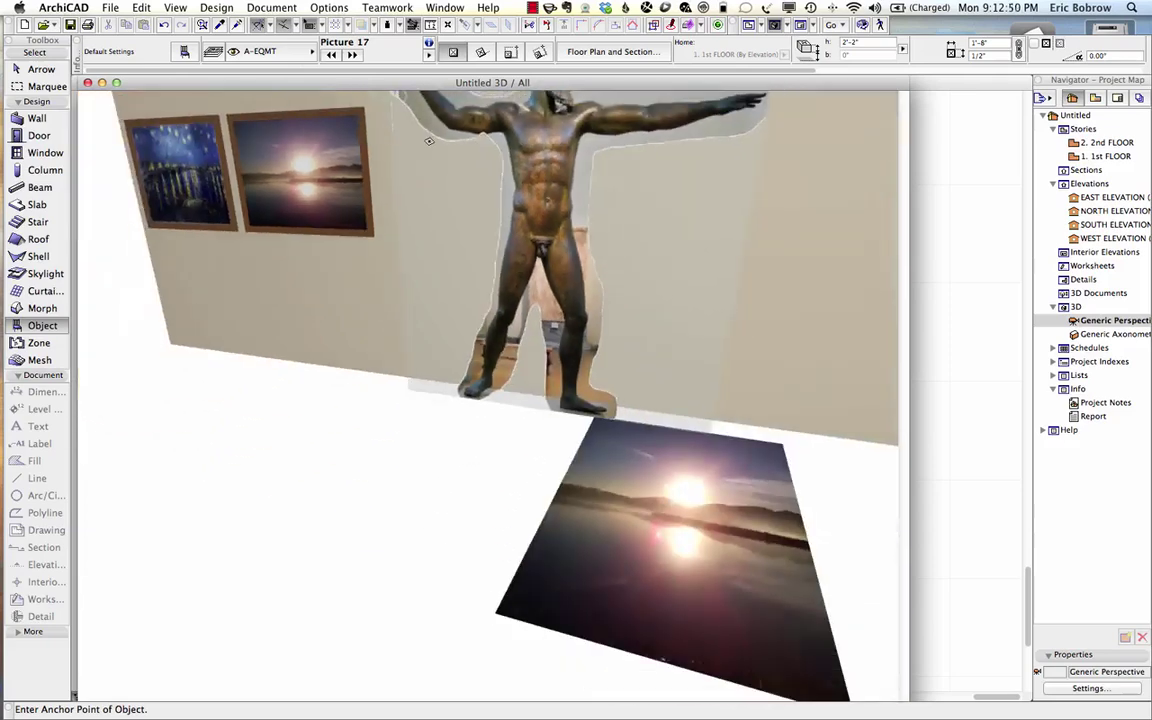
{"action": "middle_click_drag", "start_coordinate": [429, 141], "coordinate": [396, 331], "text": "shift"}
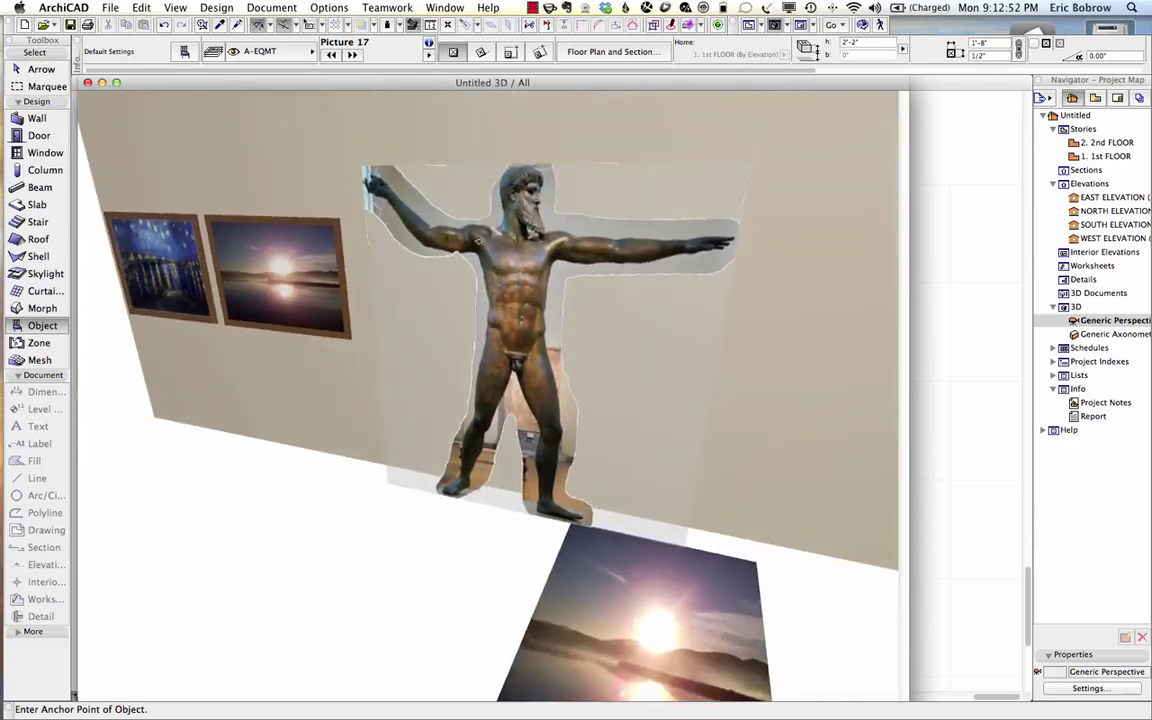
{"action": "left_click", "coordinate": [346, 8]}
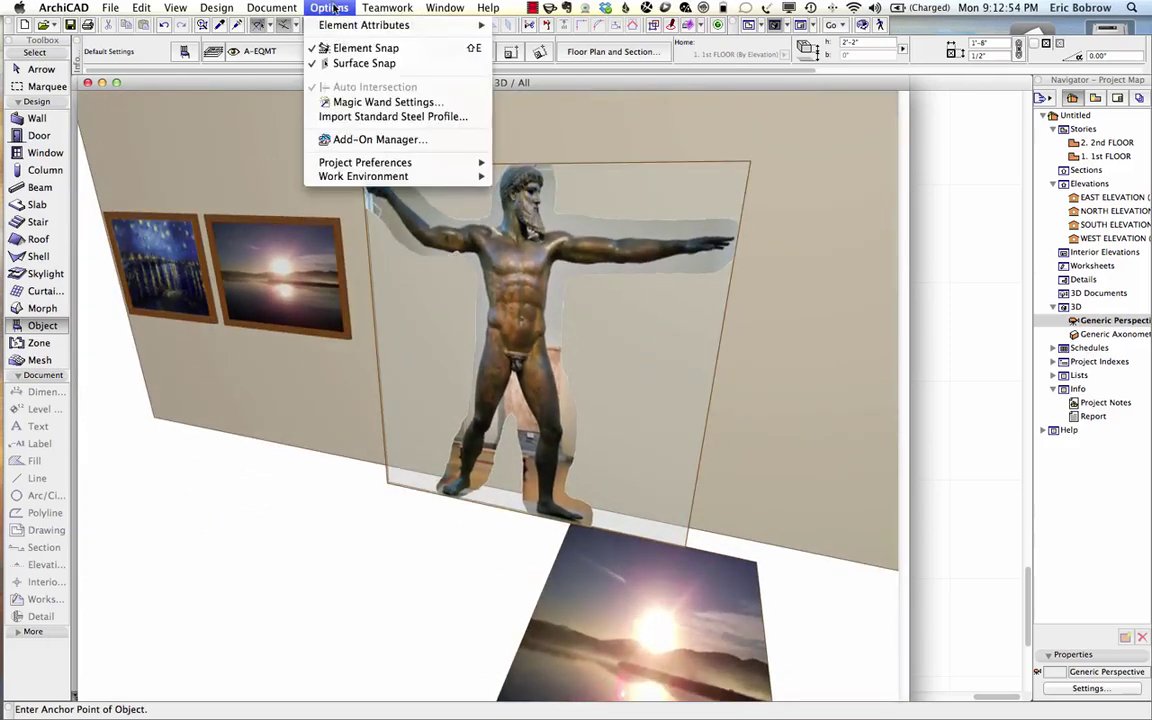
{"action": "mouse_move", "coordinate": [360, 25]}
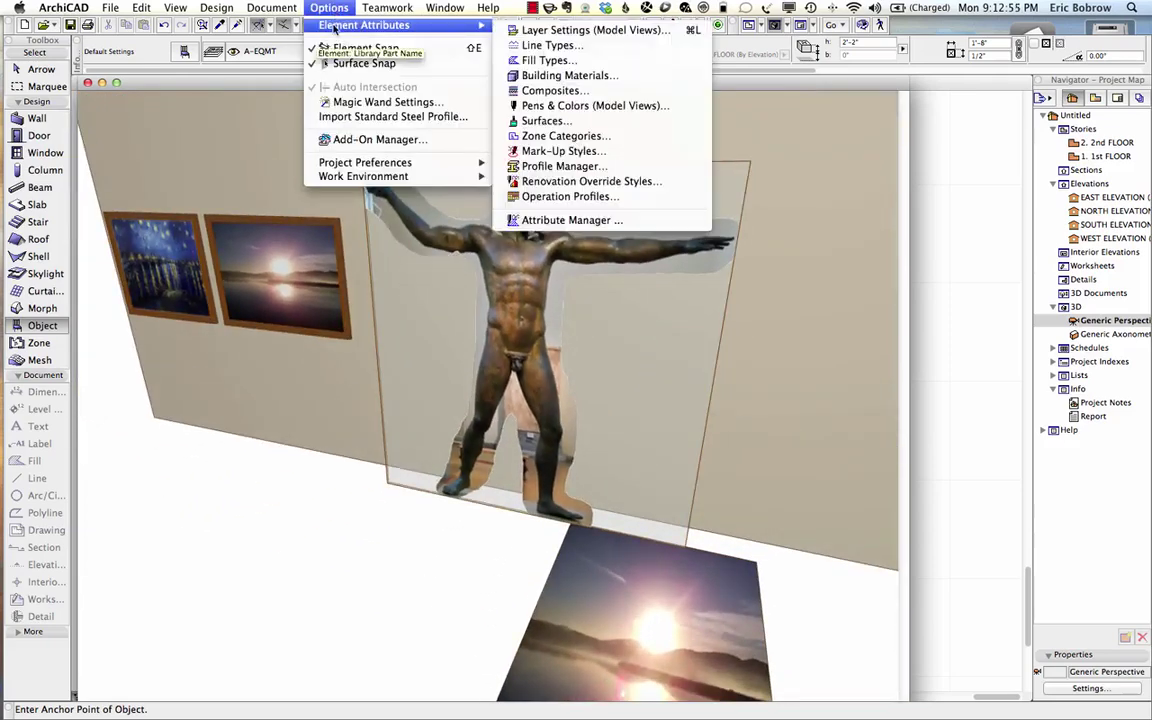
{"action": "left_click", "coordinate": [551, 122]}
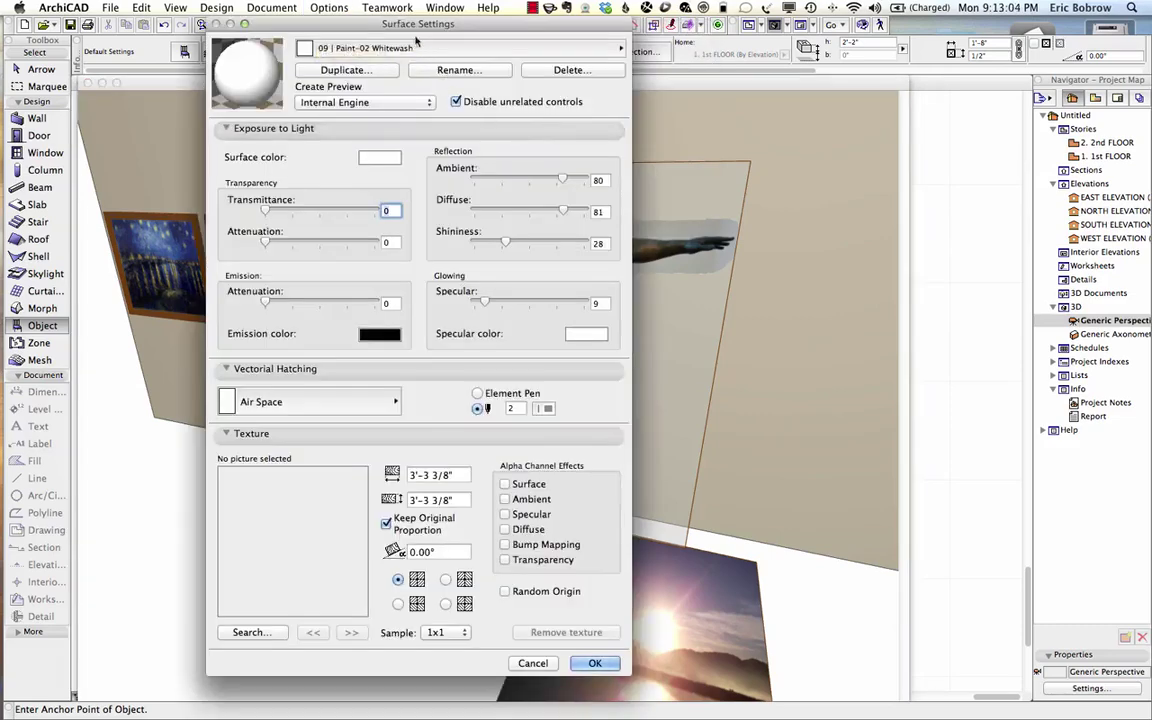
{"action": "left_click", "coordinate": [418, 48]}
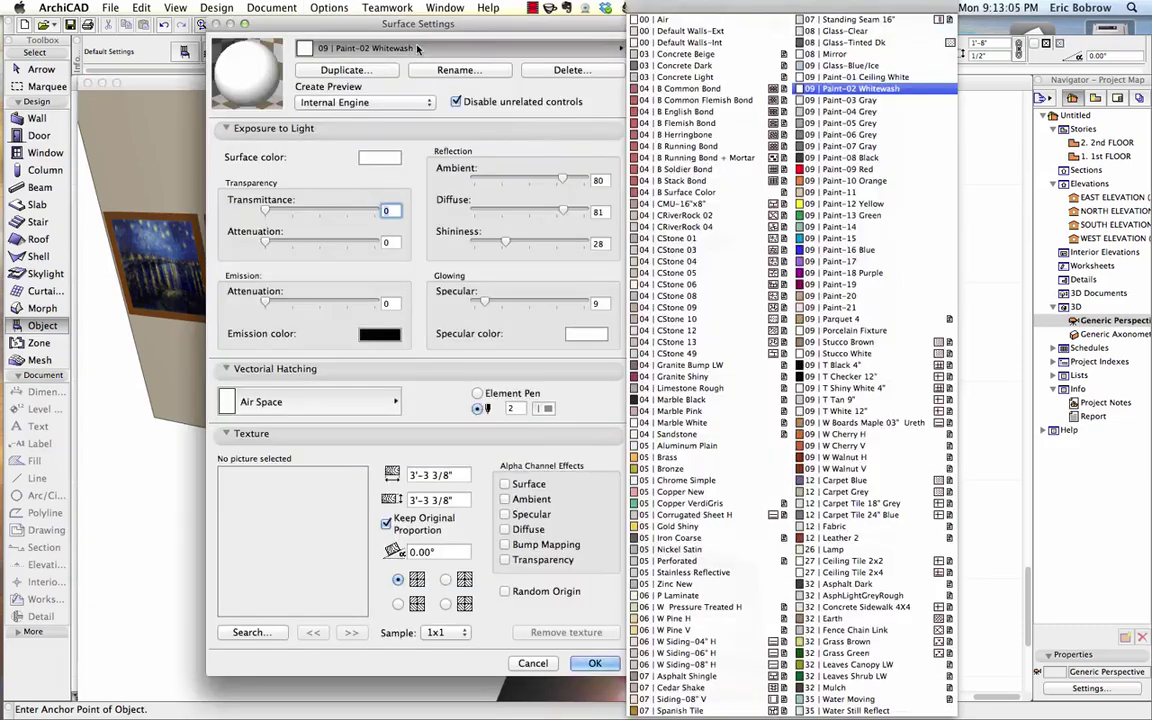
{"action": "left_click", "coordinate": [818, 33]}
{"action": "left_click", "coordinate": [300, 69]}
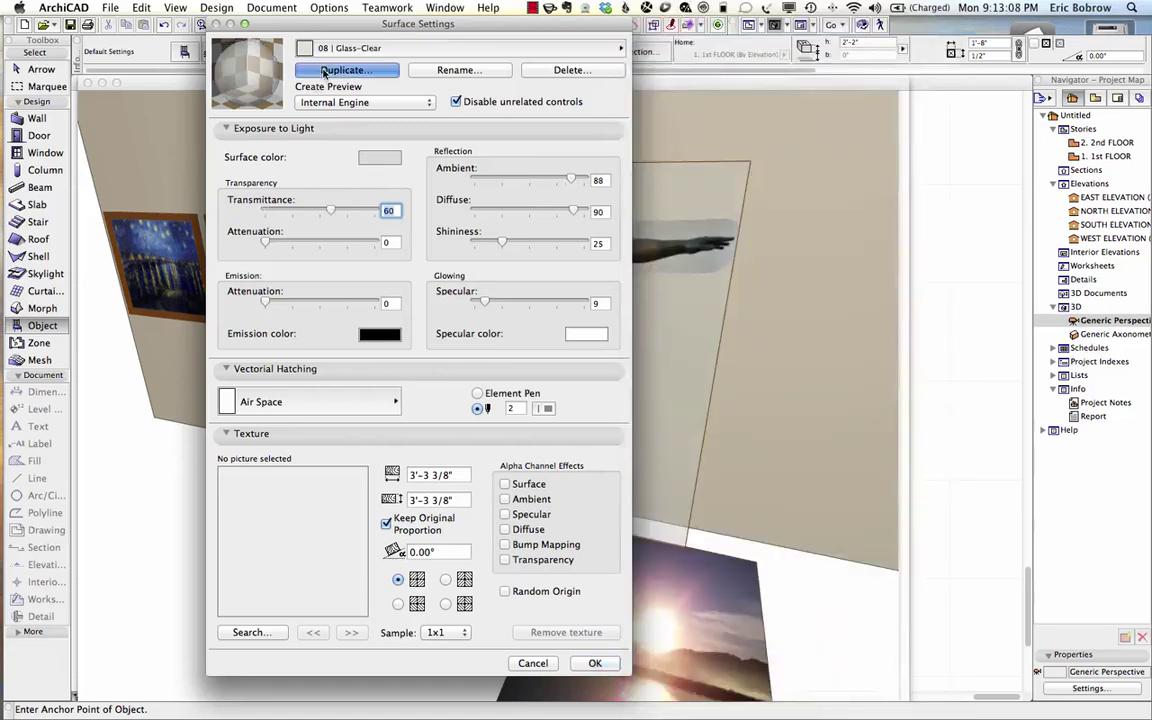
{"action": "type", "text": "*EMPTY"}
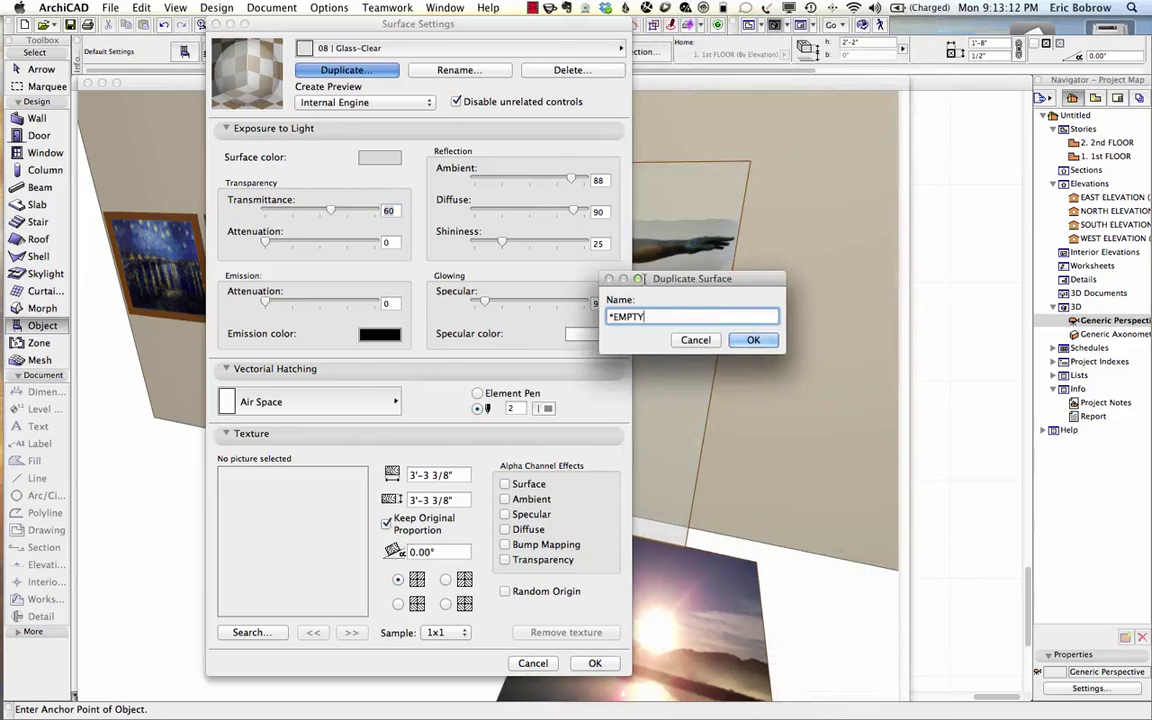
{"action": "left_click", "coordinate": [753, 339]}
{"action": "left_click", "coordinate": [364, 47]}
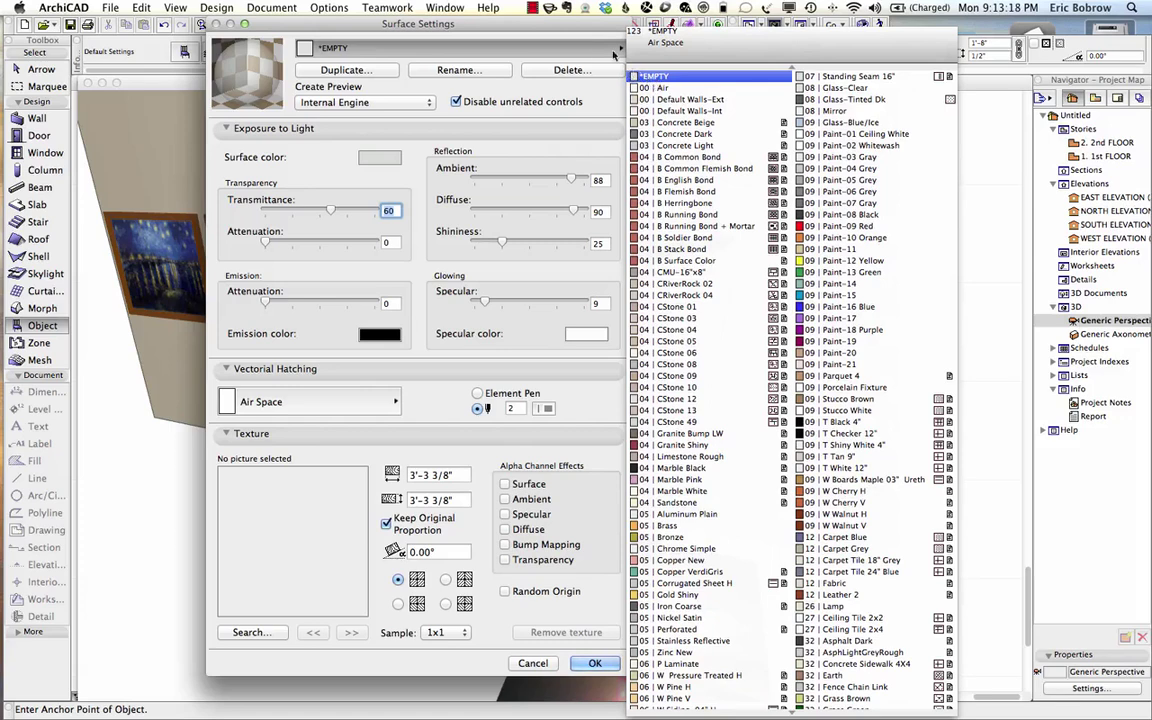
Set the *EMPTY surface's transmittance to 100 and apply the surface settings.
{"action": "left_click", "coordinate": [352, 48]}
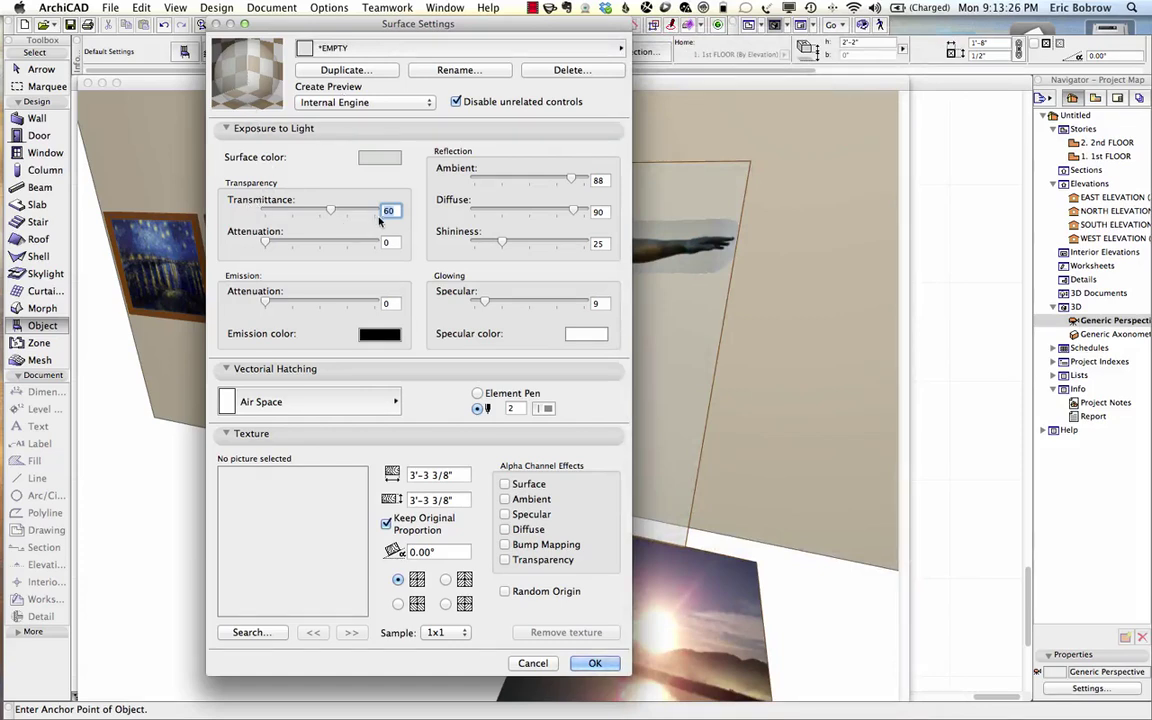
{"action": "left_click_drag", "start_coordinate": [330, 211], "coordinate": [404, 211]}
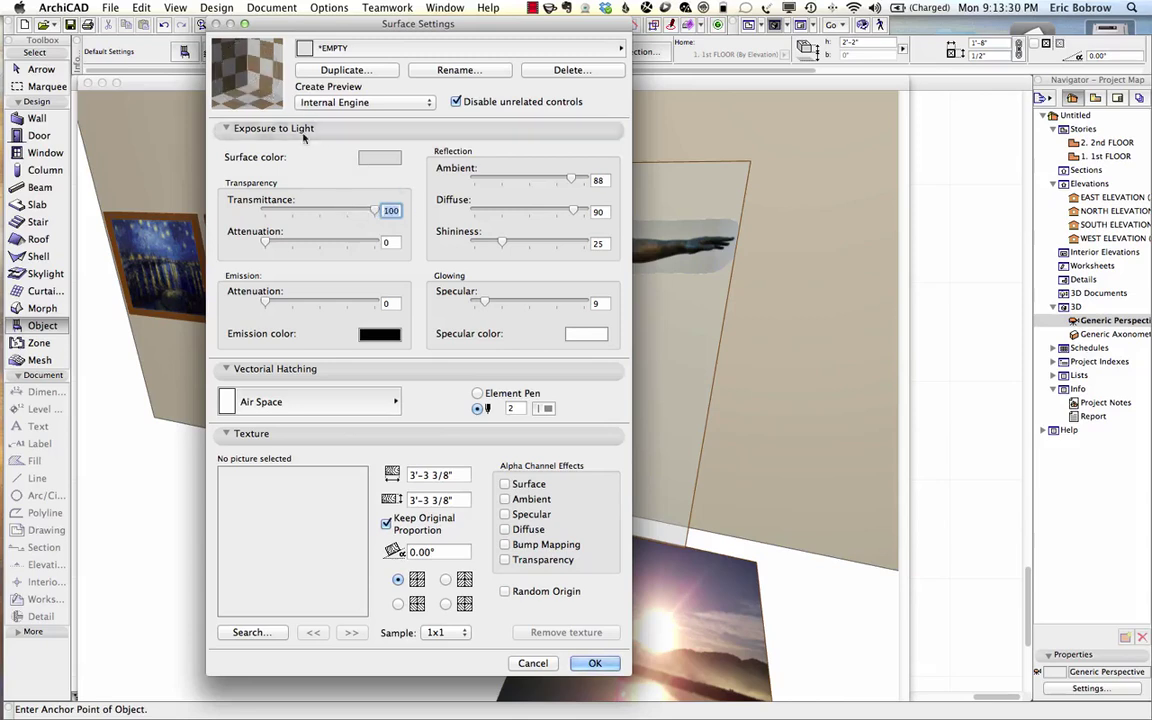
{"action": "left_click", "coordinate": [596, 663]}
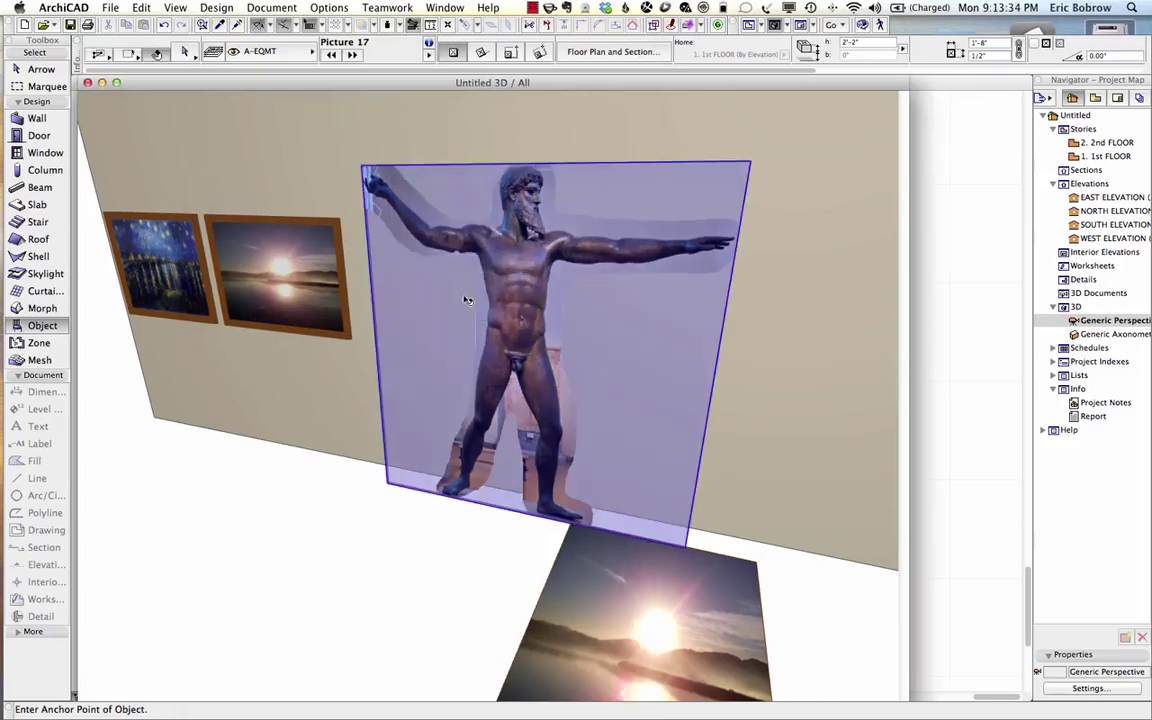
Change the statue picture's frame surface to *EMPTY, deselect the picture and inspect its edges up close.
{"action": "left_click", "coordinate": [462, 283], "text": "shift"}
{"action": "left_click", "coordinate": [182, 51]}
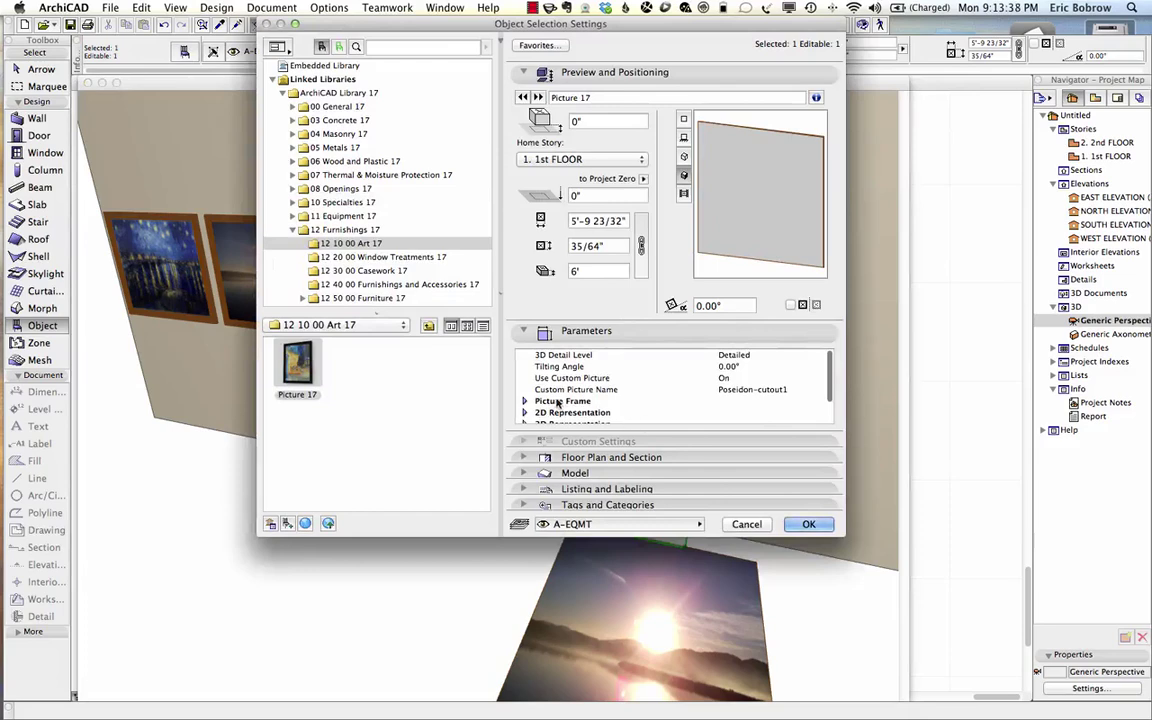
{"action": "scroll", "coordinate": [560, 395], "scroll_direction": "down", "scroll_amount": 2}
{"action": "left_click", "coordinate": [528, 407]}
{"action": "left_click", "coordinate": [525, 406]}
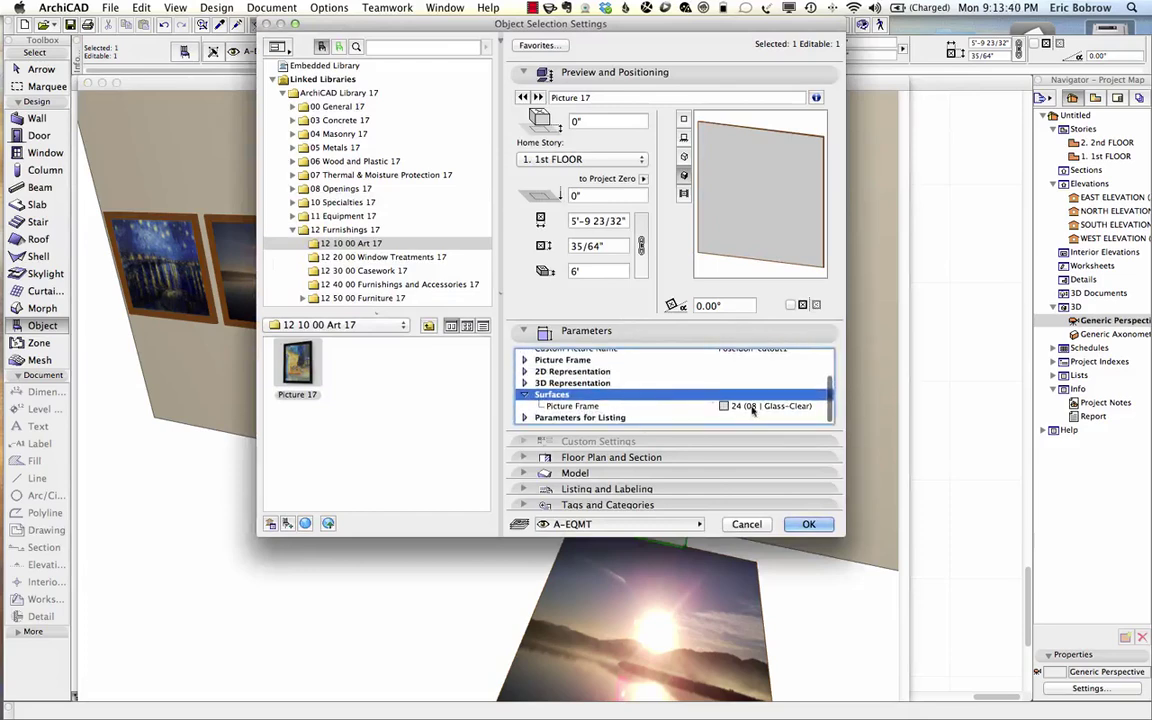
{"action": "left_click", "coordinate": [797, 406]}
{"action": "left_click", "coordinate": [797, 407]}
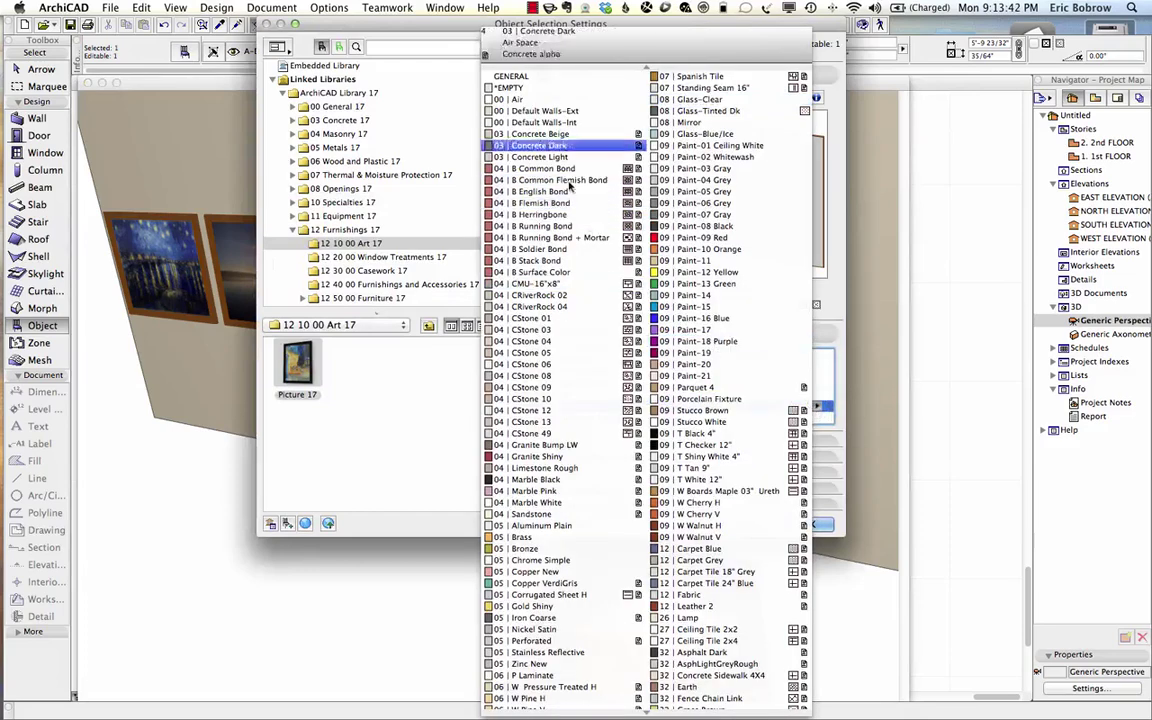
{"action": "left_click", "coordinate": [512, 89]}
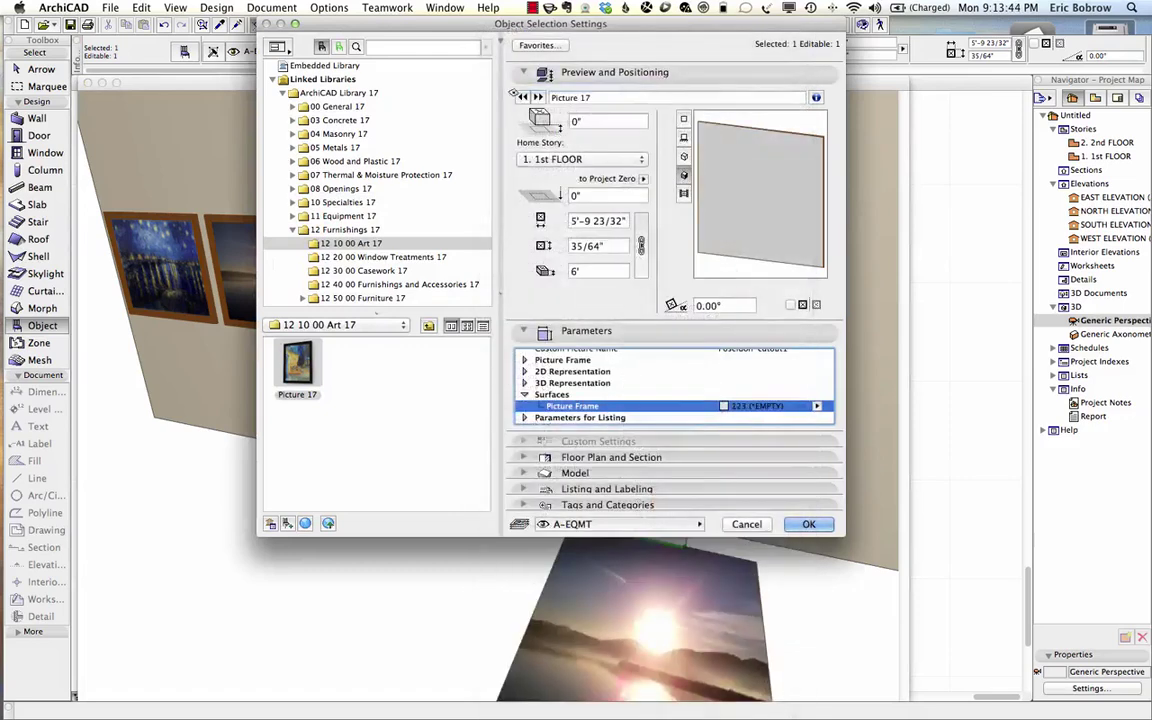
{"action": "key", "text": "Return"}
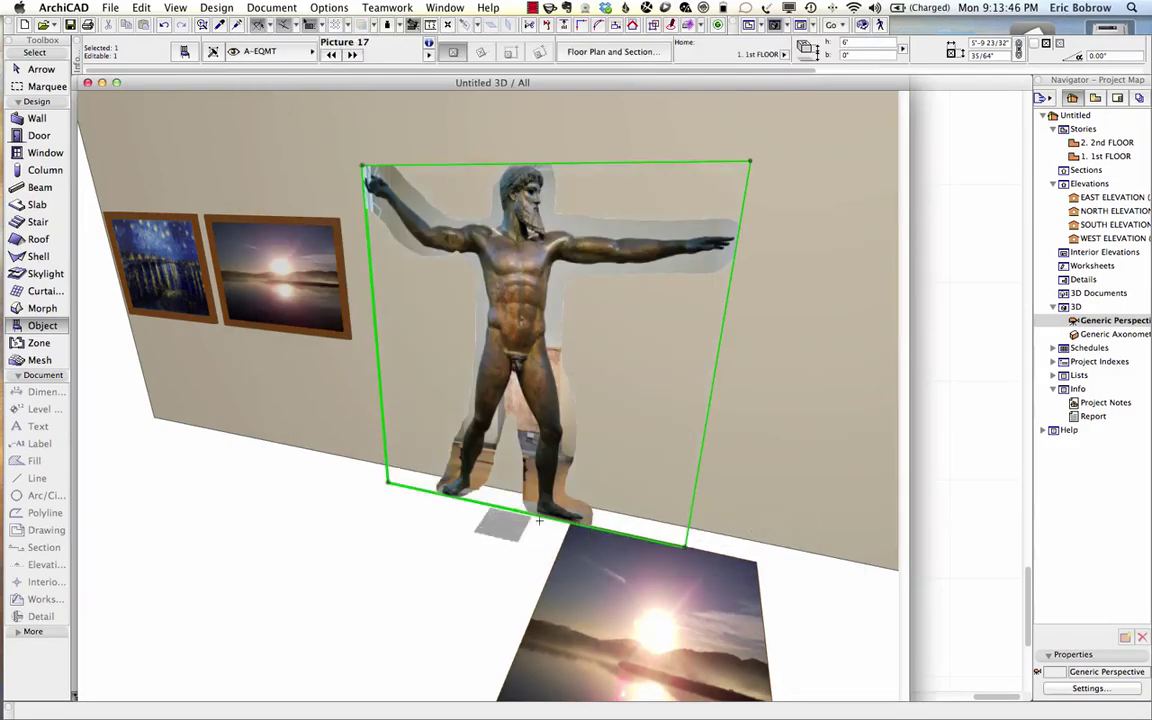
{"action": "key", "text": "Escape"}
{"action": "scroll", "coordinate": [372, 369], "scroll_direction": "up", "scroll_amount": 5}
{"action": "scroll", "coordinate": [372, 369], "scroll_direction": "up", "scroll_amount": 2}
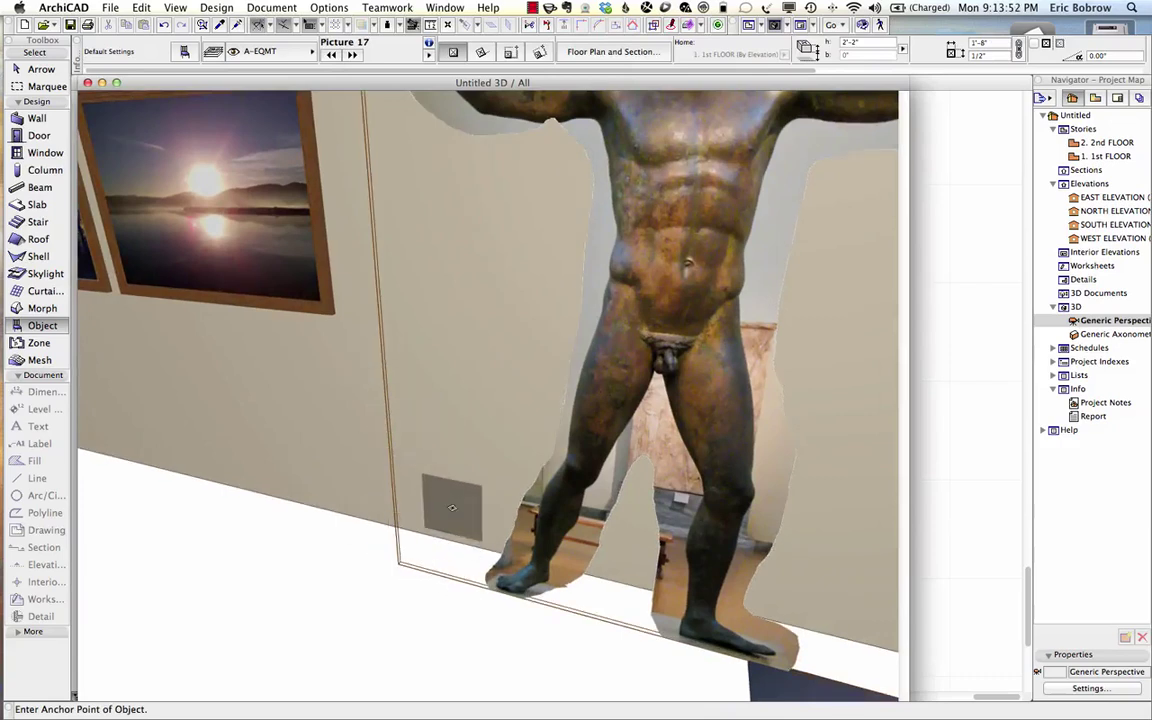
{"action": "scroll", "coordinate": [452, 507], "scroll_direction": "down", "scroll_amount": 5}
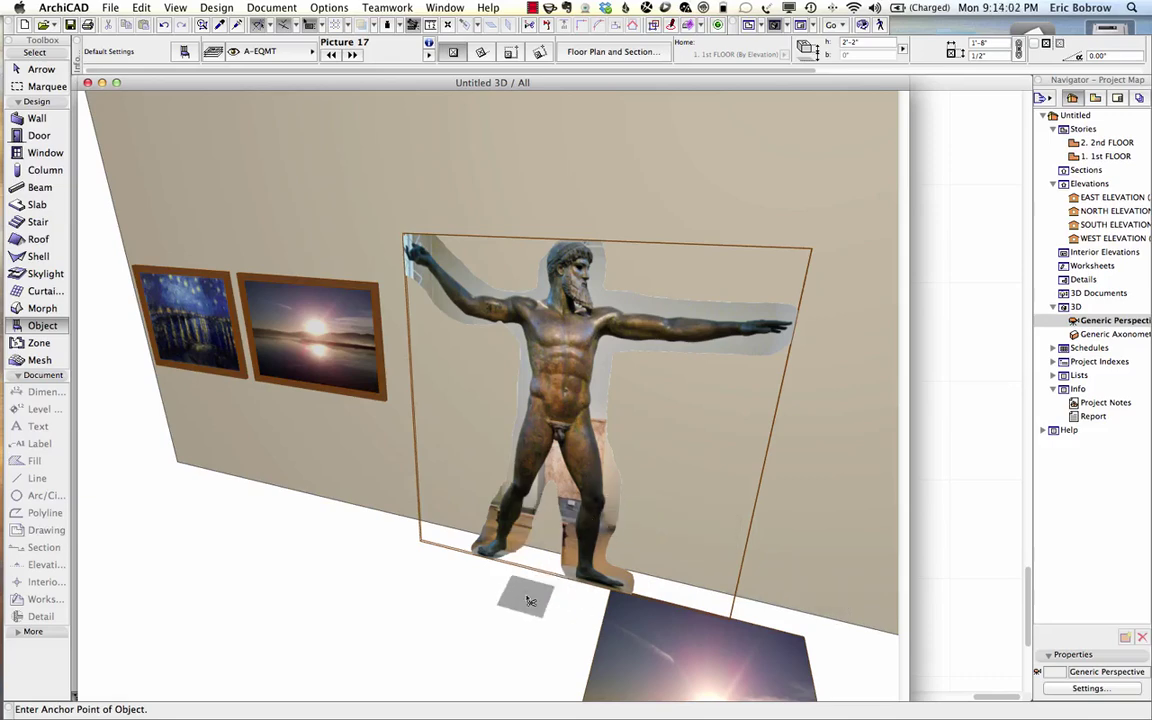
Switch to Photoshop, step back to restore the Sculpture layer's erased background and clear the selection.
{"action": "key", "text": "super+Tab"}
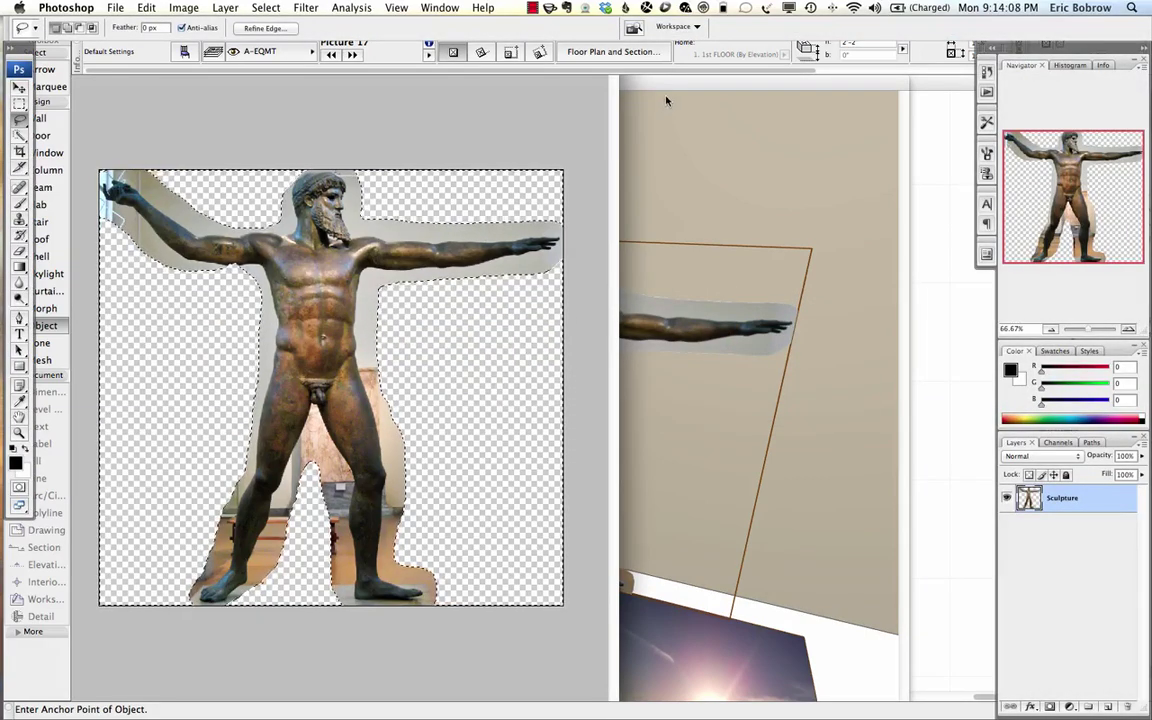
{"action": "left_click", "coordinate": [146, 7]}
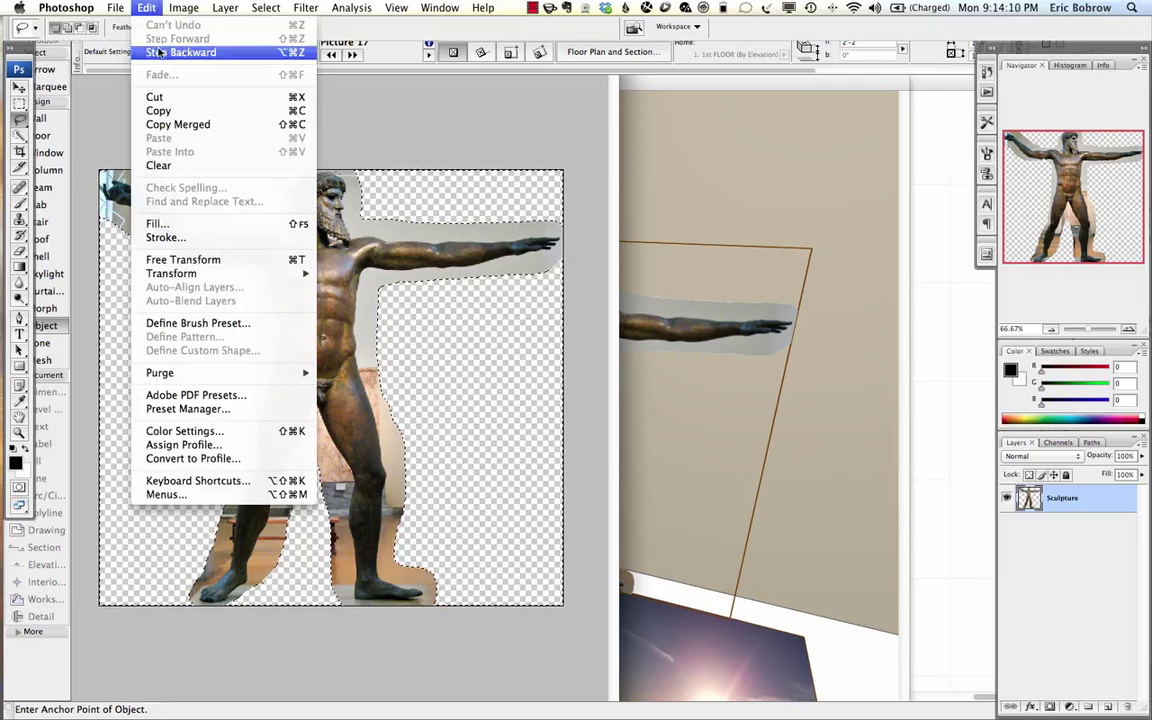
{"action": "left_click", "coordinate": [178, 52]}
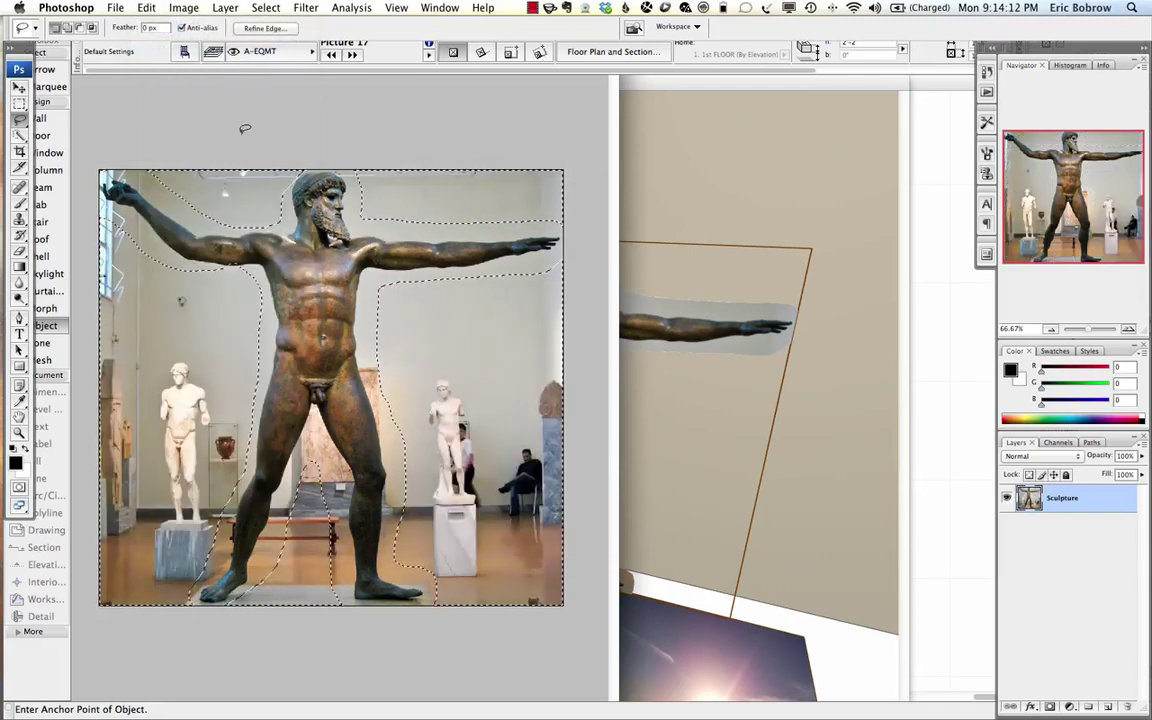
{"action": "key", "text": "super+d"}
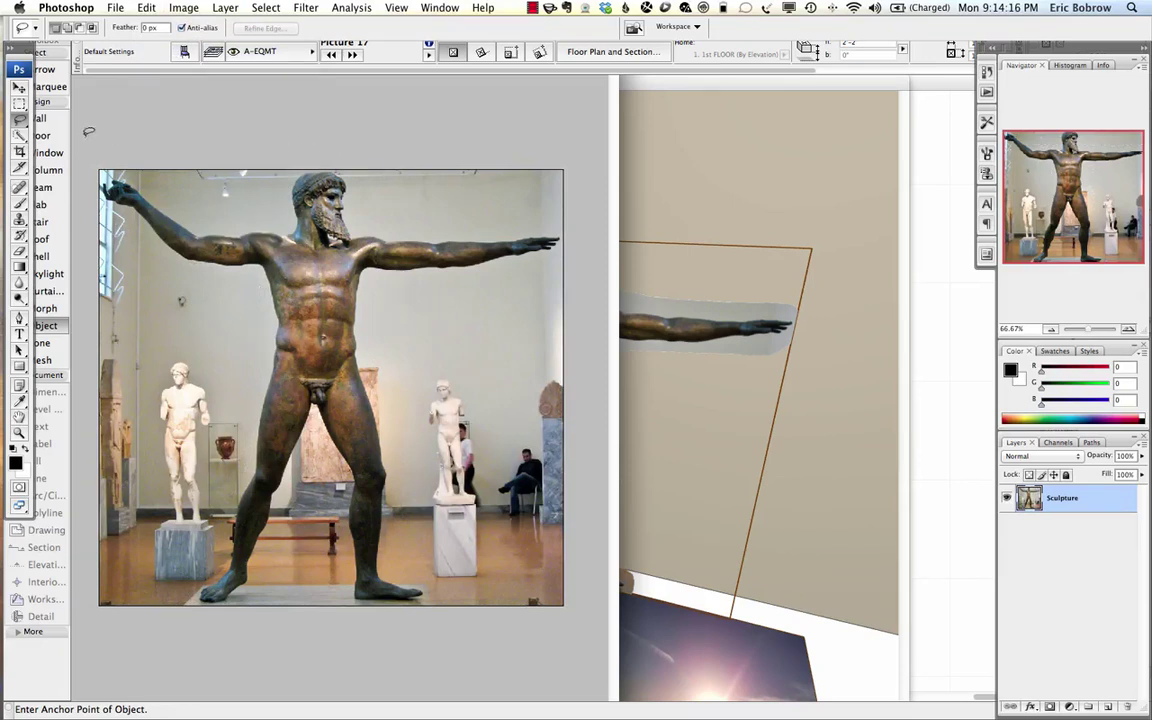
Trace the statue's outline with the Magnetic Lasso tool and close it into a selection.
{"action": "left_click", "coordinate": [21, 121]}
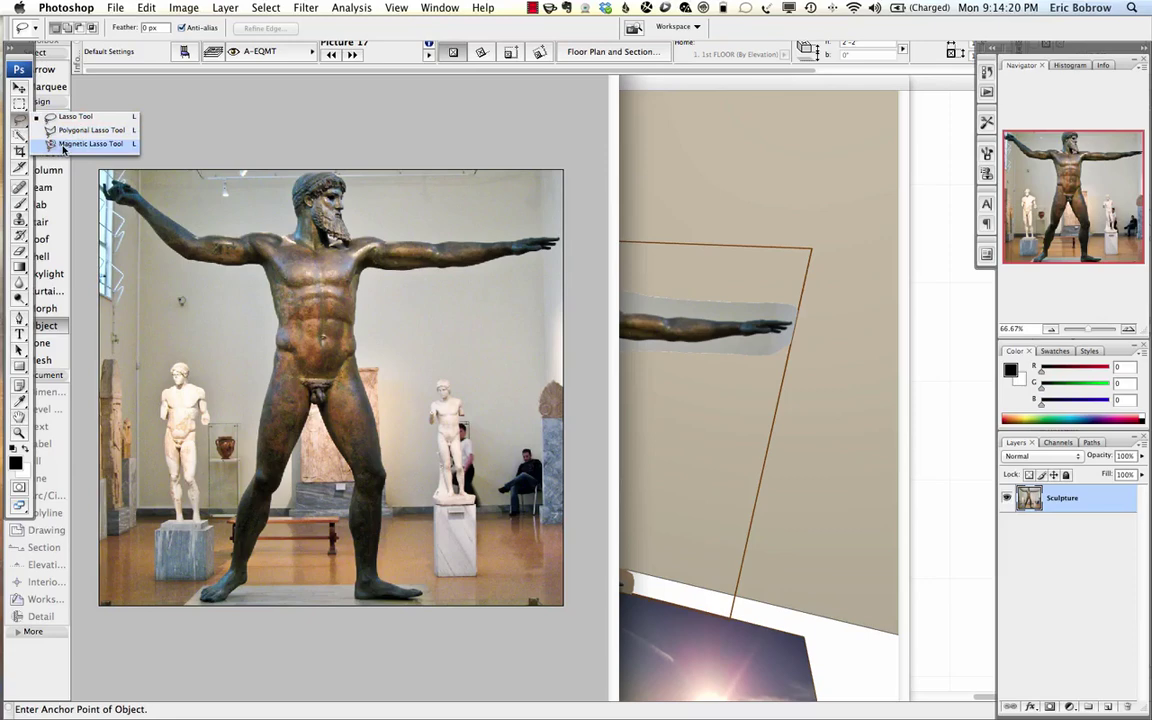
{"action": "left_click", "coordinate": [63, 144]}
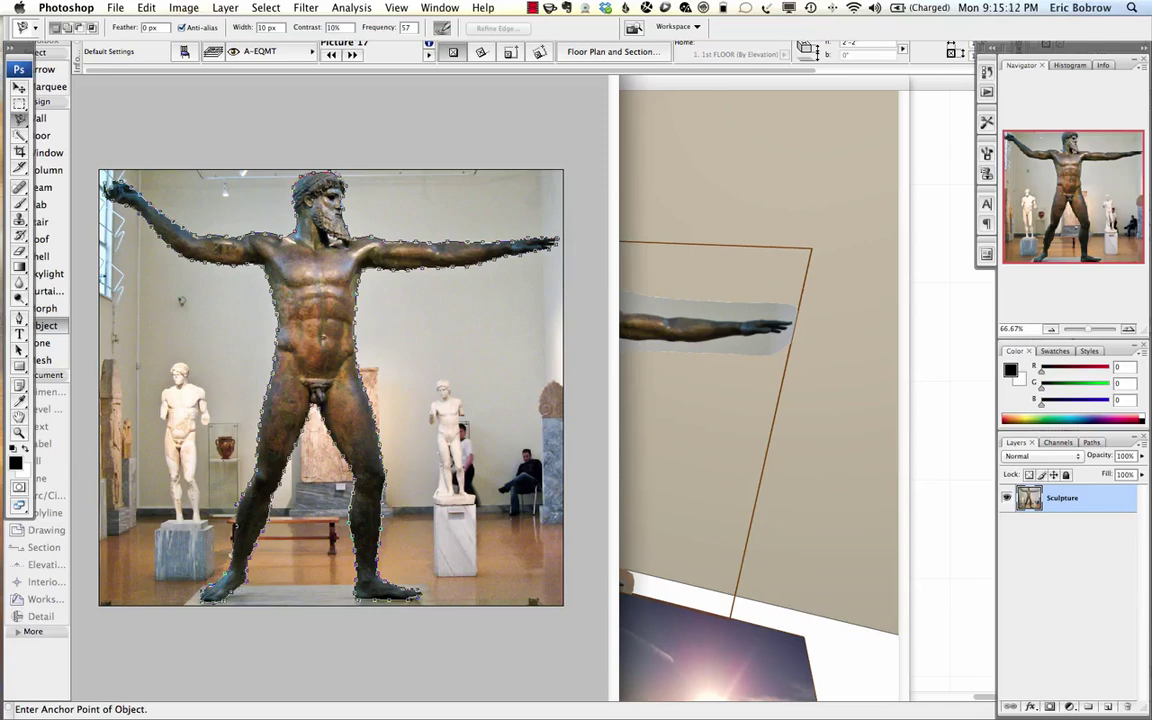
{"action": "key", "text": "Return"}
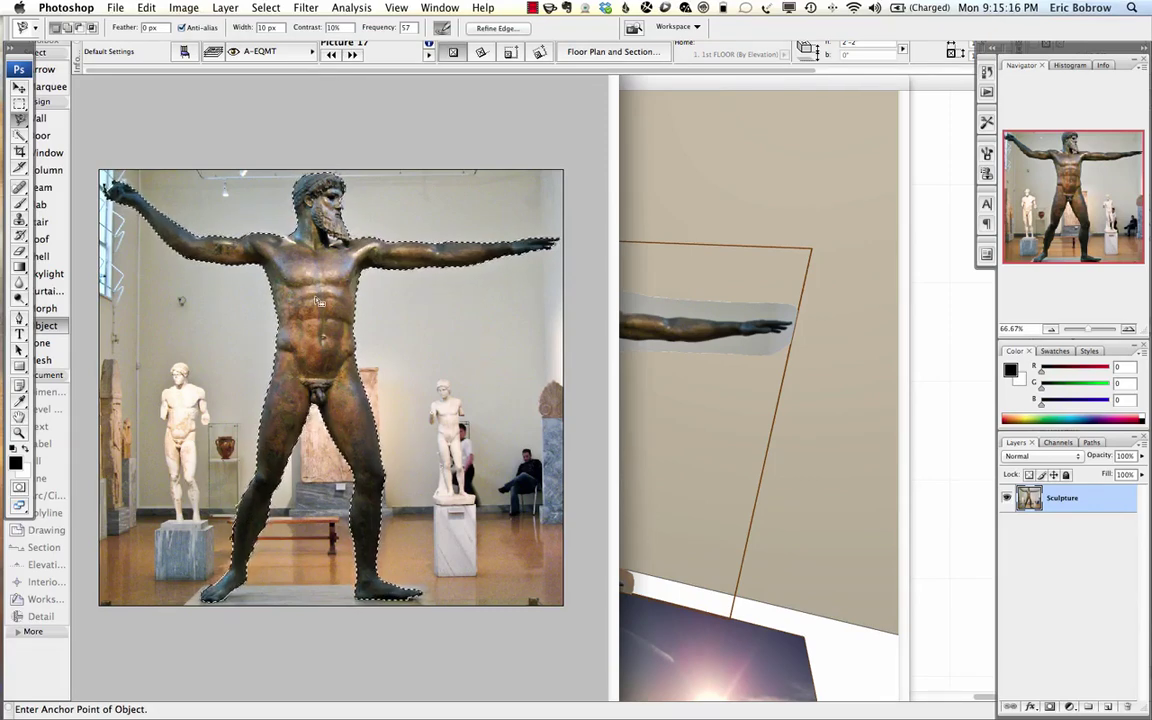
Invert the selection and hide the background with a Hide Selection layer mask on the Sculpture layer.
{"action": "left_click", "coordinate": [266, 7]}
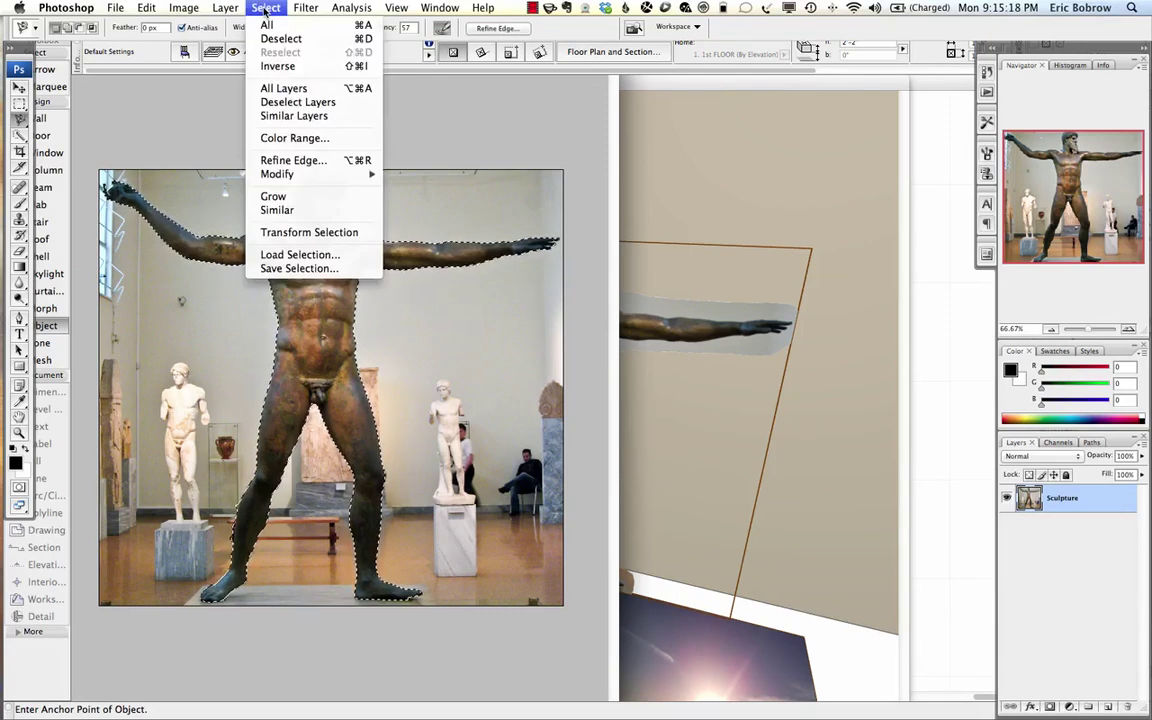
{"action": "left_click", "coordinate": [270, 66]}
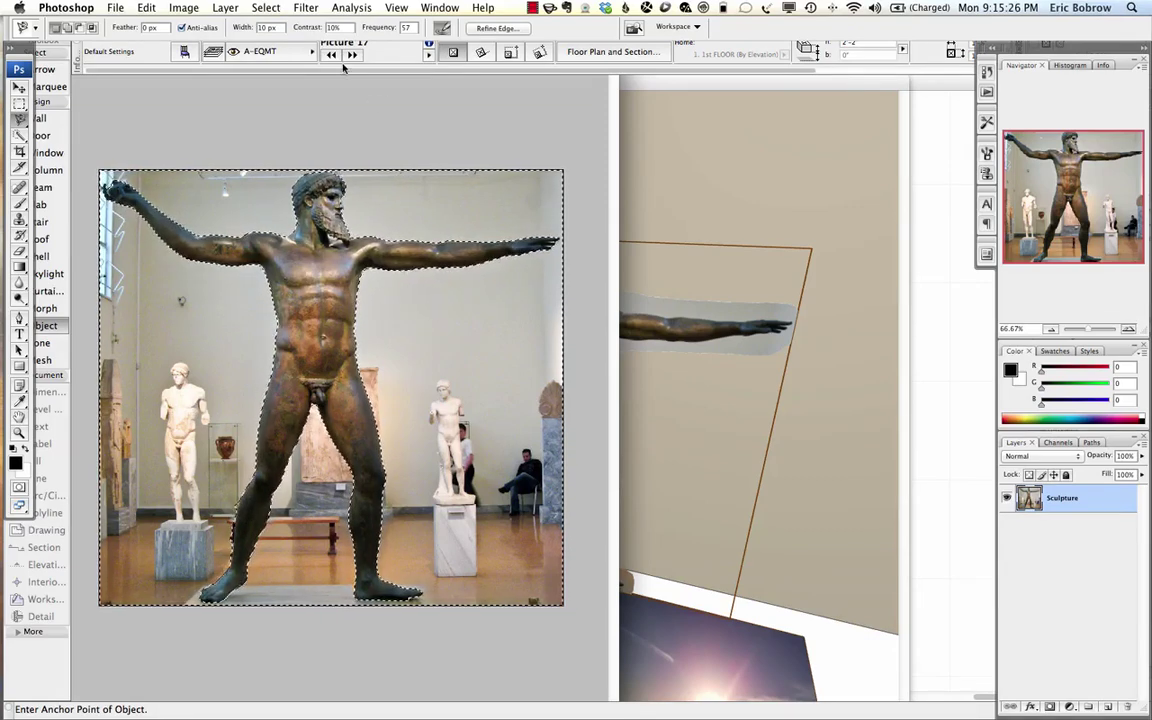
{"action": "left_click", "coordinate": [264, 8]}
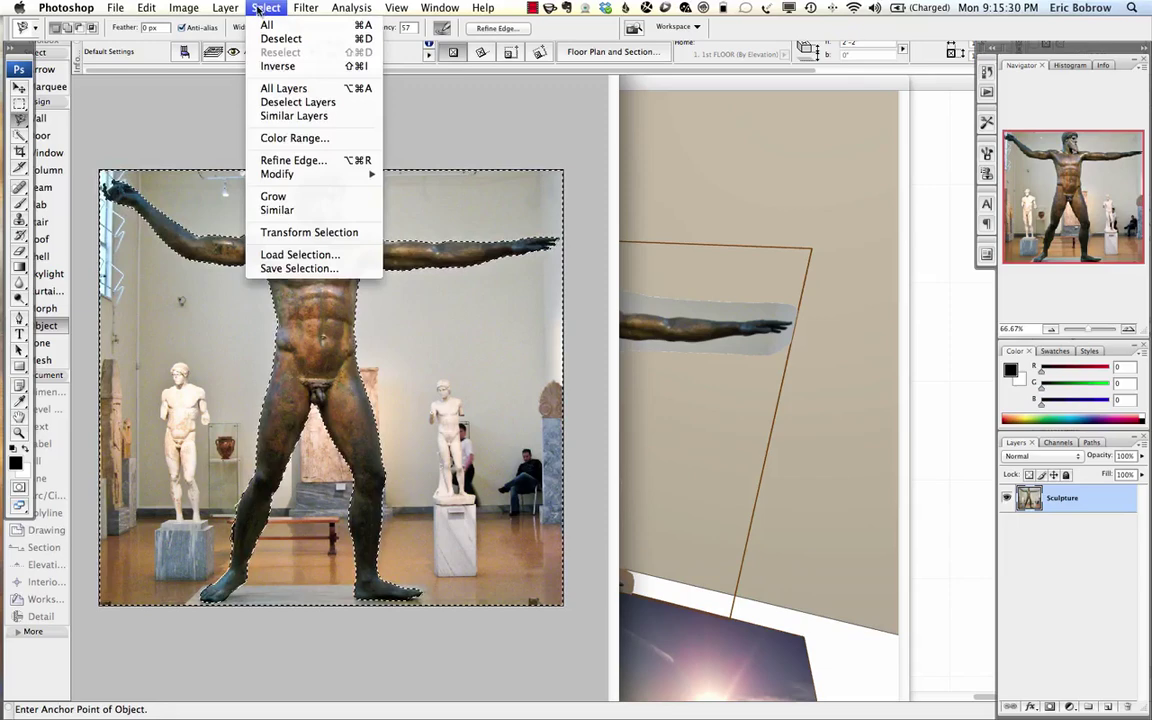
{"action": "mouse_move", "coordinate": [226, 8]}
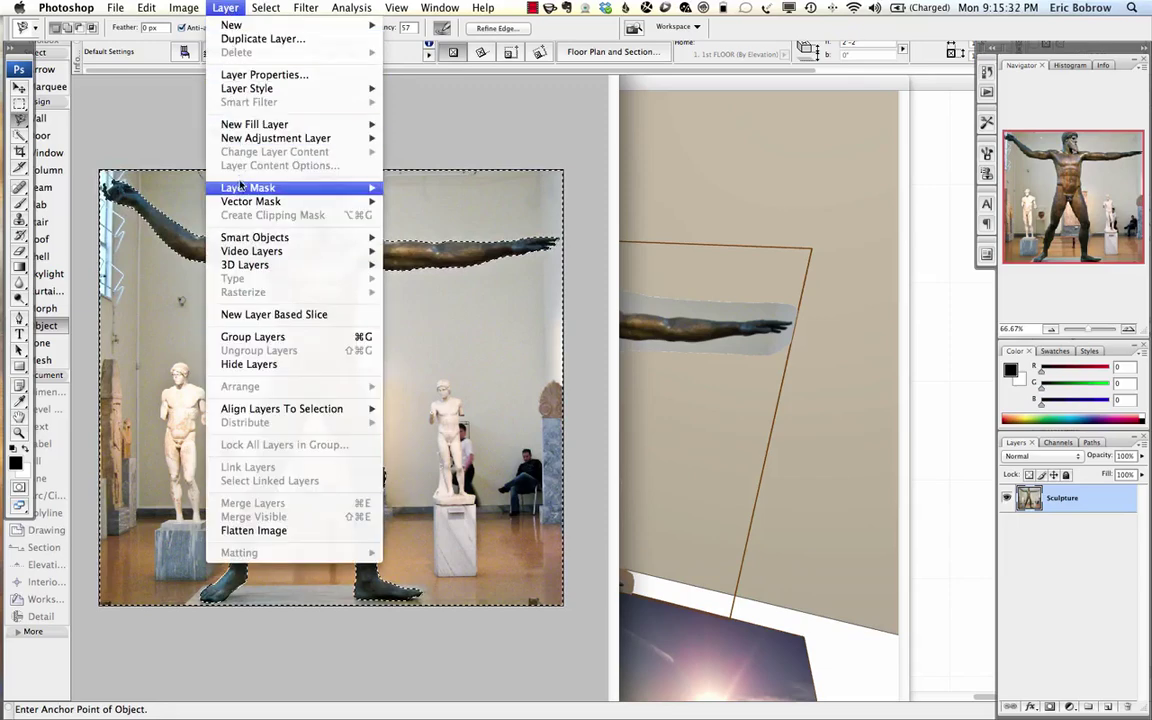
{"action": "mouse_move", "coordinate": [241, 190]}
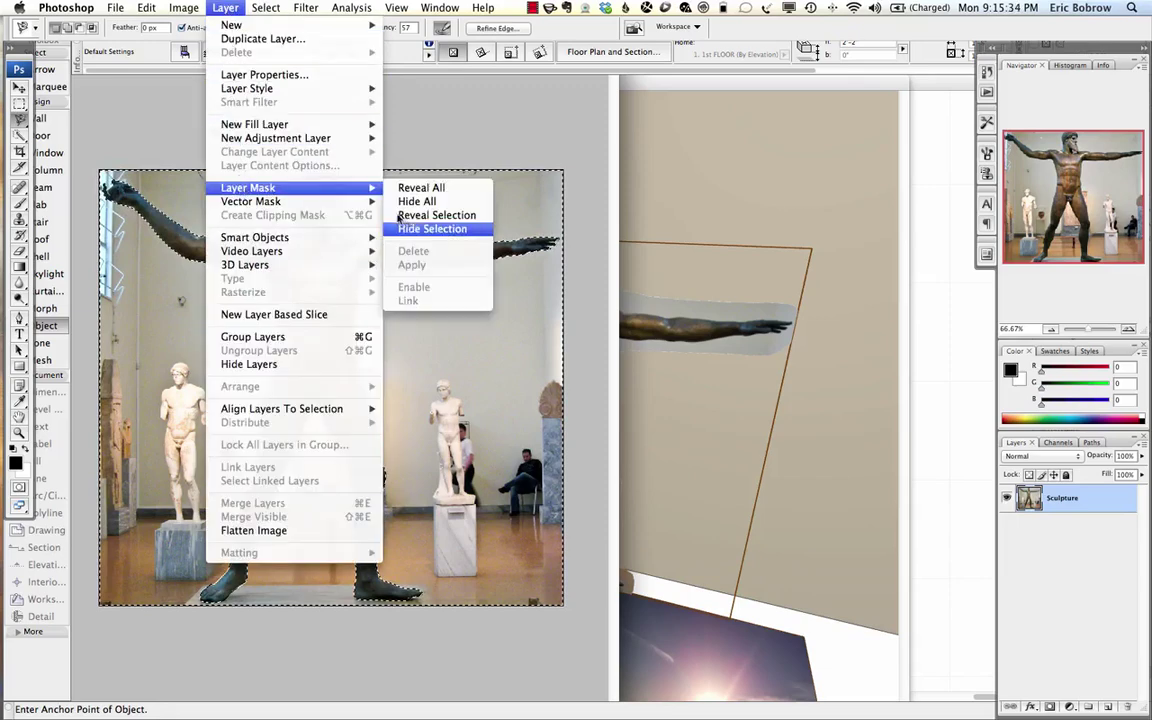
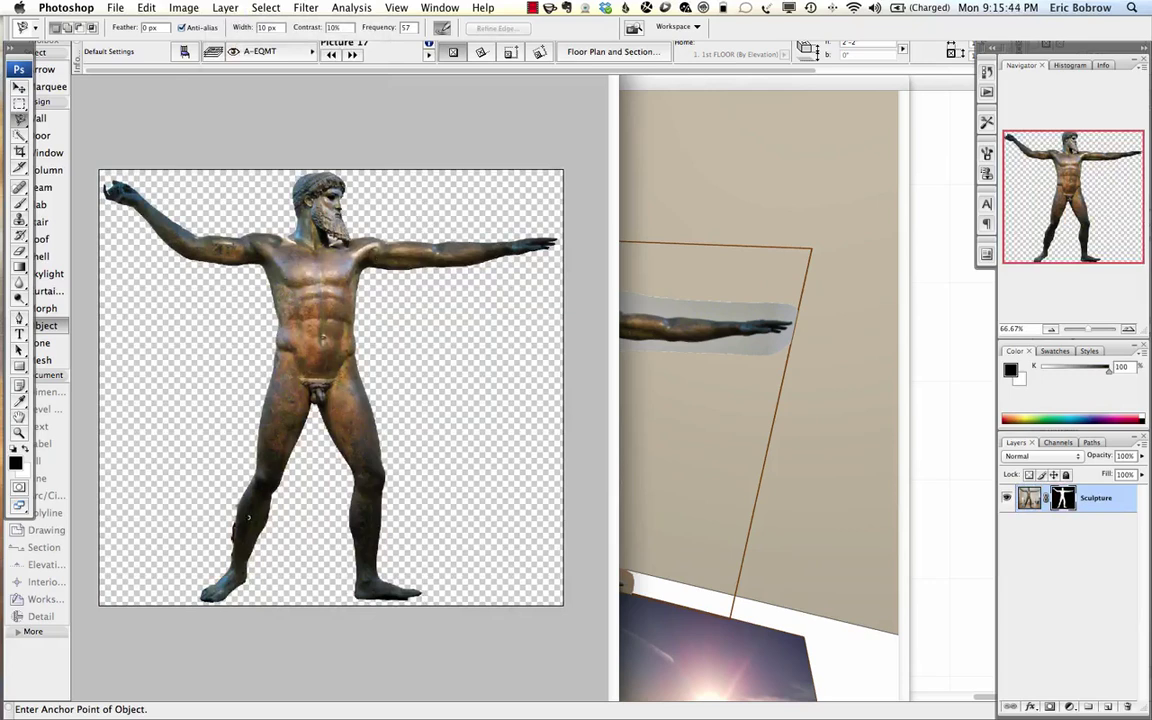
Brush black on the Sculpture layer's mask to remove the leftover background fragment along the statue's outer calf.
{"action": "left_click", "coordinate": [19, 432]}
{"action": "left_click_drag", "start_coordinate": [152, 452], "coordinate": [405, 588]}
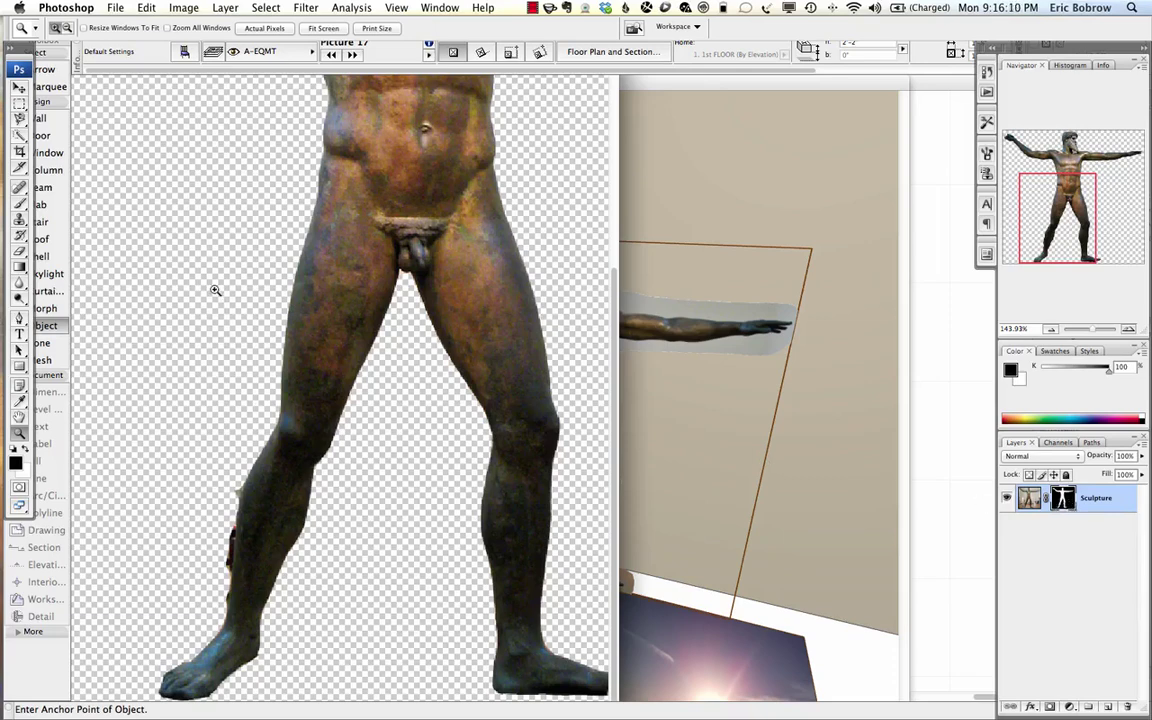
{"action": "left_click", "coordinate": [20, 204]}
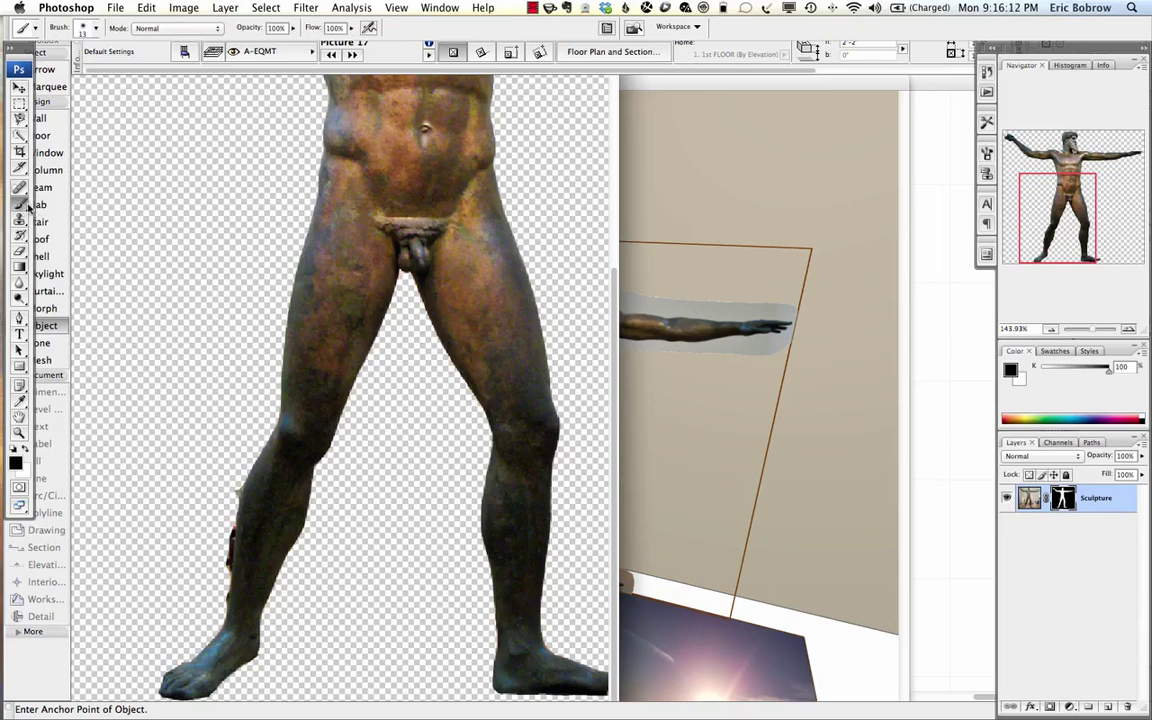
{"action": "left_click_drag", "start_coordinate": [240, 460], "coordinate": [361, 455]}
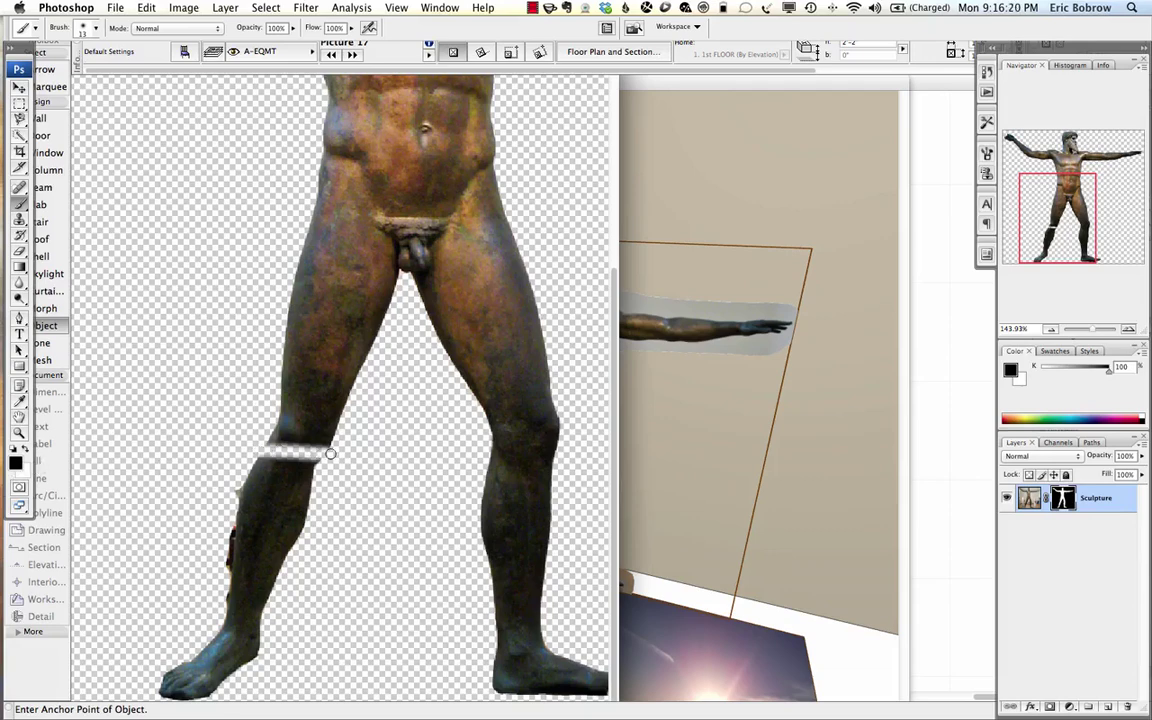
{"action": "left_click", "coordinate": [1062, 498]}
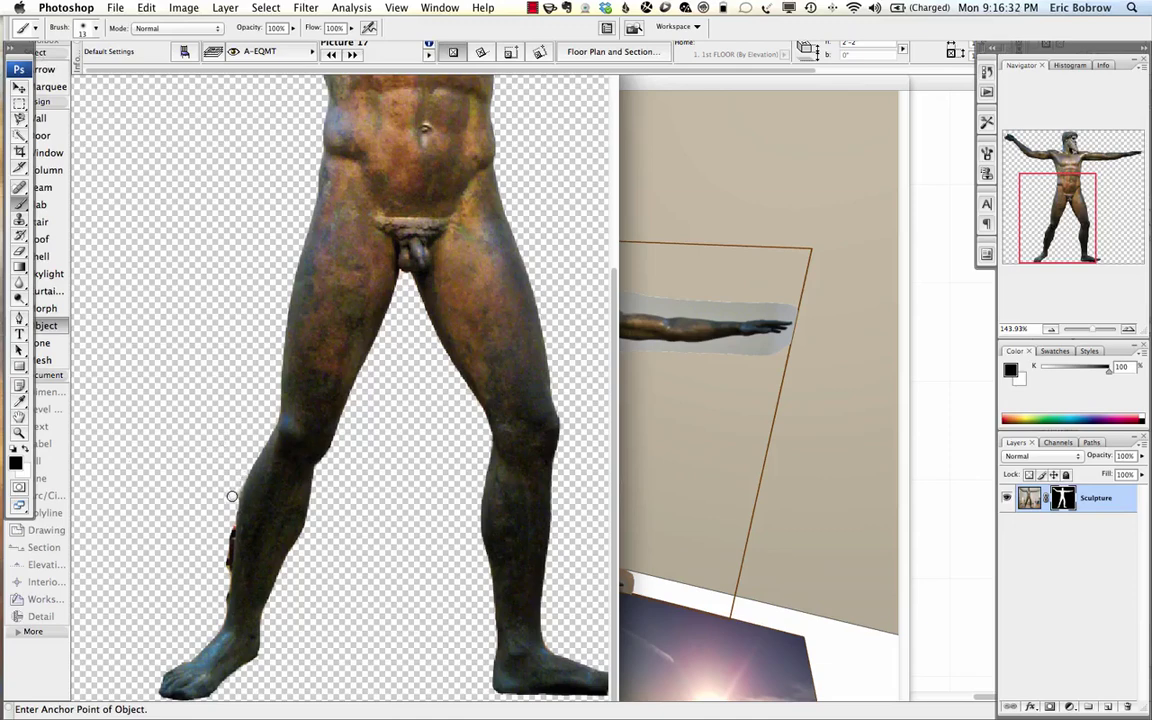
{"action": "left_click_drag", "start_coordinate": [228, 538], "coordinate": [225, 580]}
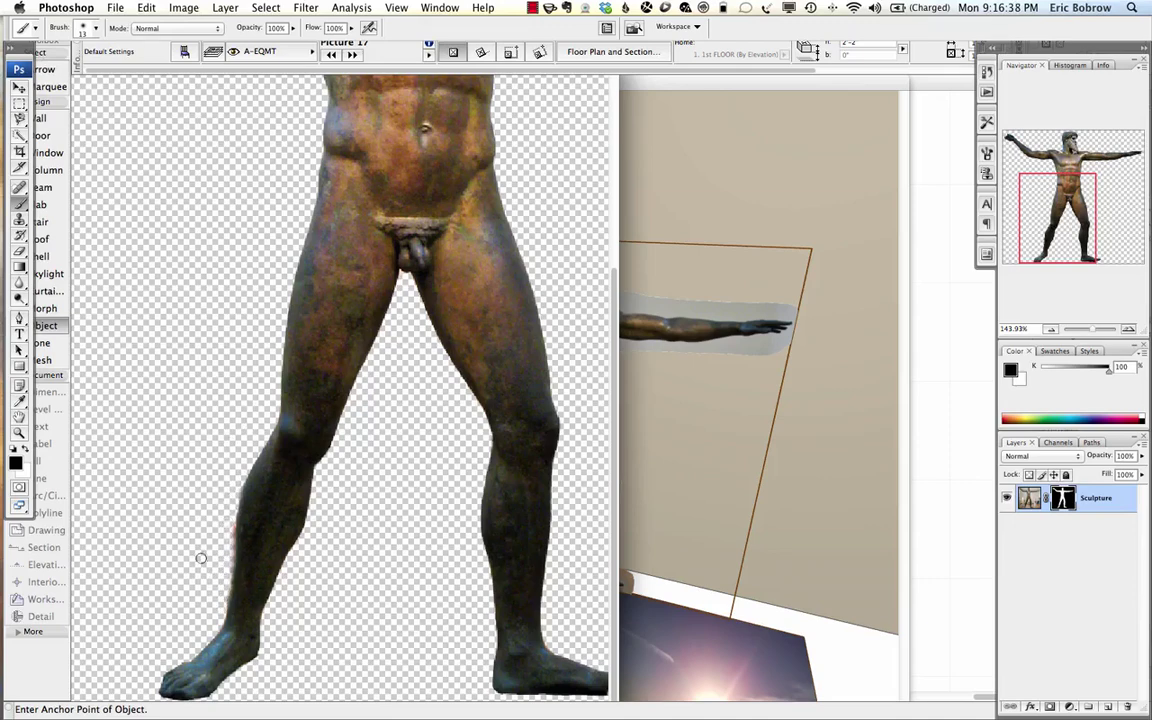
Try painting white on the mask beside the calf to bring back hidden pixels, and view the brush size options.
{"action": "left_click", "coordinate": [25, 451]}
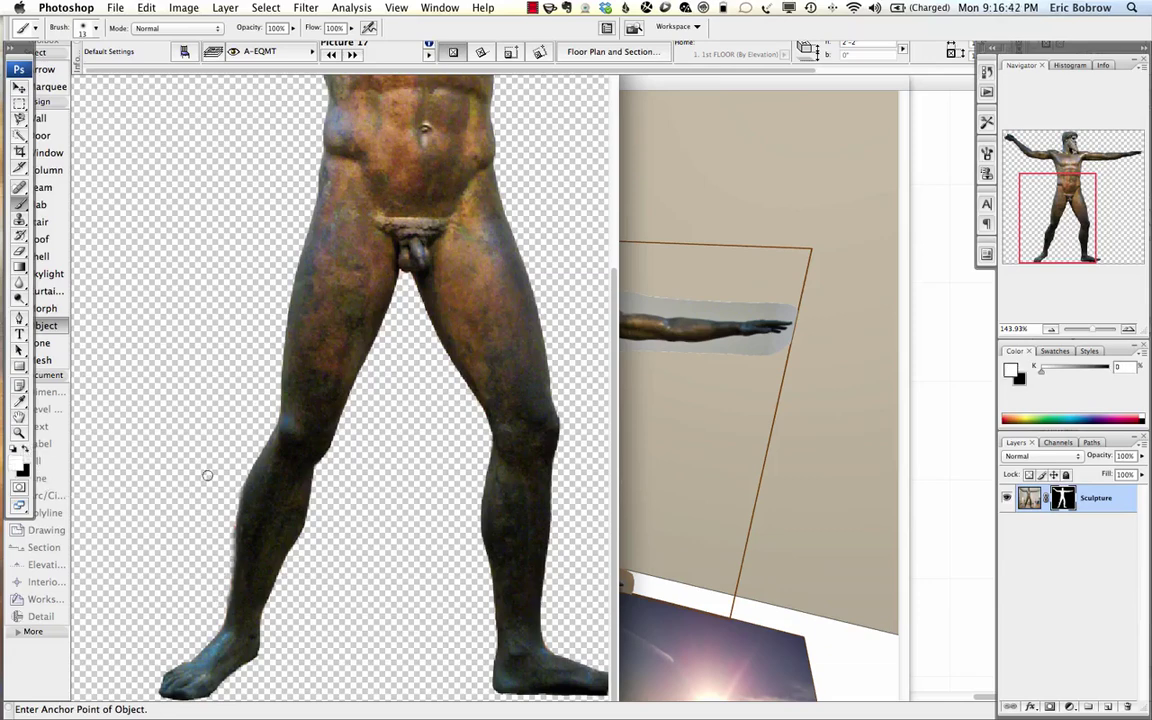
{"action": "mouse_move", "coordinate": [220, 478]}
{"action": "left_mouse_down"}
{"action": "mouse_move", "coordinate": [194, 503]}
{"action": "mouse_move", "coordinate": [193, 523]}
{"action": "mouse_move", "coordinate": [208, 494]}
{"action": "mouse_move", "coordinate": [179, 555]}
{"action": "mouse_move", "coordinate": [176, 535]}
{"action": "mouse_move", "coordinate": [155, 530]}
{"action": "mouse_move", "coordinate": [169, 493]}
{"action": "mouse_move", "coordinate": [185, 490]}
{"action": "mouse_move", "coordinate": [168, 524]}
{"action": "mouse_move", "coordinate": [184, 509]}
{"action": "mouse_move", "coordinate": [180, 560]}
{"action": "mouse_move", "coordinate": [218, 511]}
{"action": "mouse_move", "coordinate": [219, 490]}
{"action": "mouse_move", "coordinate": [211, 517]}
{"action": "mouse_move", "coordinate": [183, 512]}
{"action": "mouse_move", "coordinate": [153, 545]}
{"action": "mouse_move", "coordinate": [144, 504]}
{"action": "mouse_move", "coordinate": [144, 536]}
{"action": "mouse_move", "coordinate": [148, 491]}
{"action": "mouse_move", "coordinate": [166, 488]}
{"action": "mouse_move", "coordinate": [140, 487]}
{"action": "mouse_move", "coordinate": [174, 504]}
{"action": "left_mouse_up"}
{"action": "key", "text": "ctrl+z"}
{"action": "left_click", "coordinate": [96, 30]}
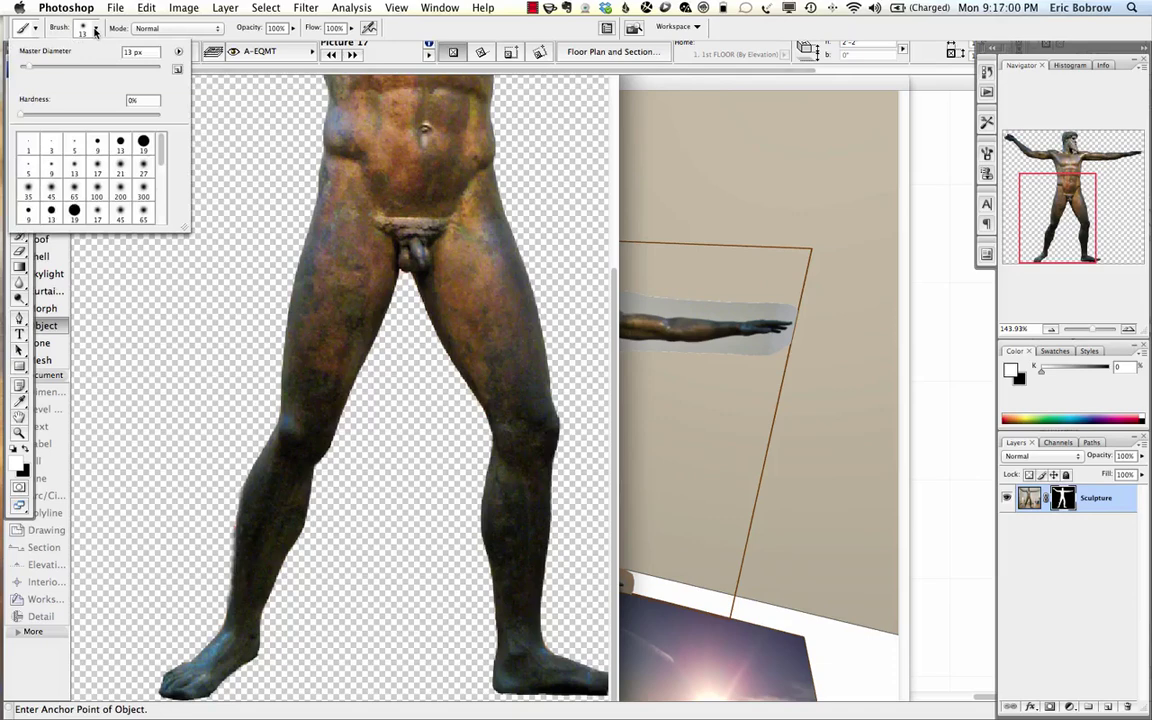
{"action": "left_click", "coordinate": [96, 30]}
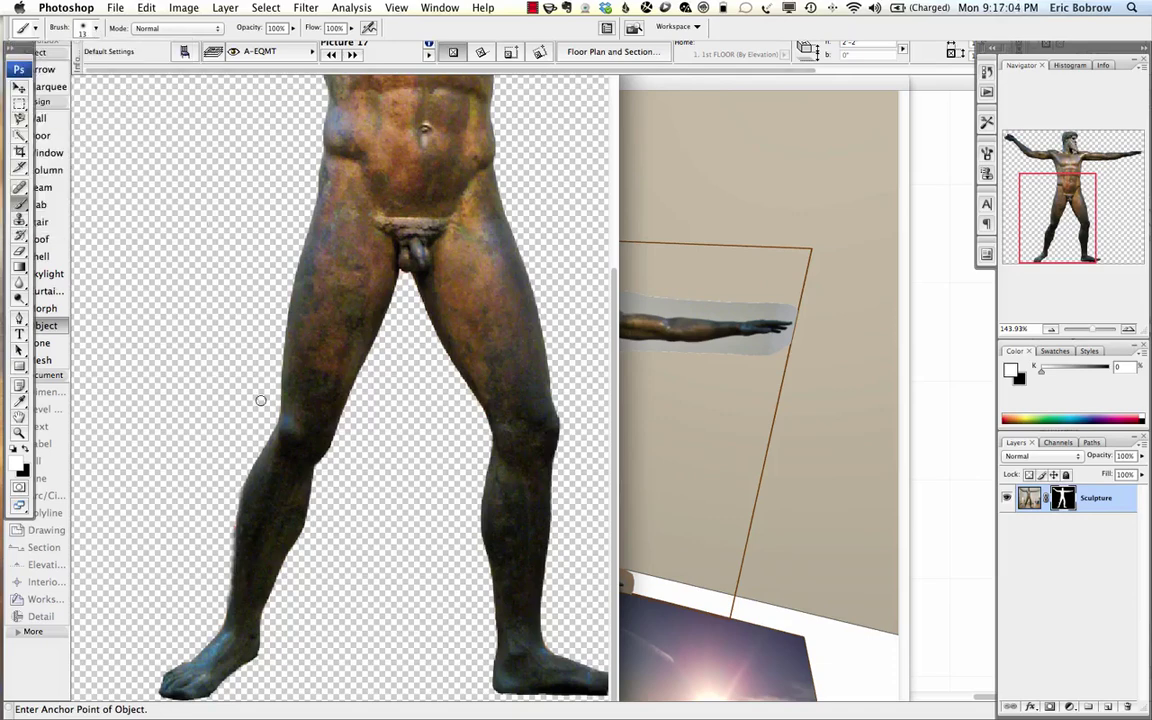
Export the masked statue for the web as a transparent PNG-24 named Poseidon-cutout2.png in the images folder.
{"action": "key", "text": "super+0"}
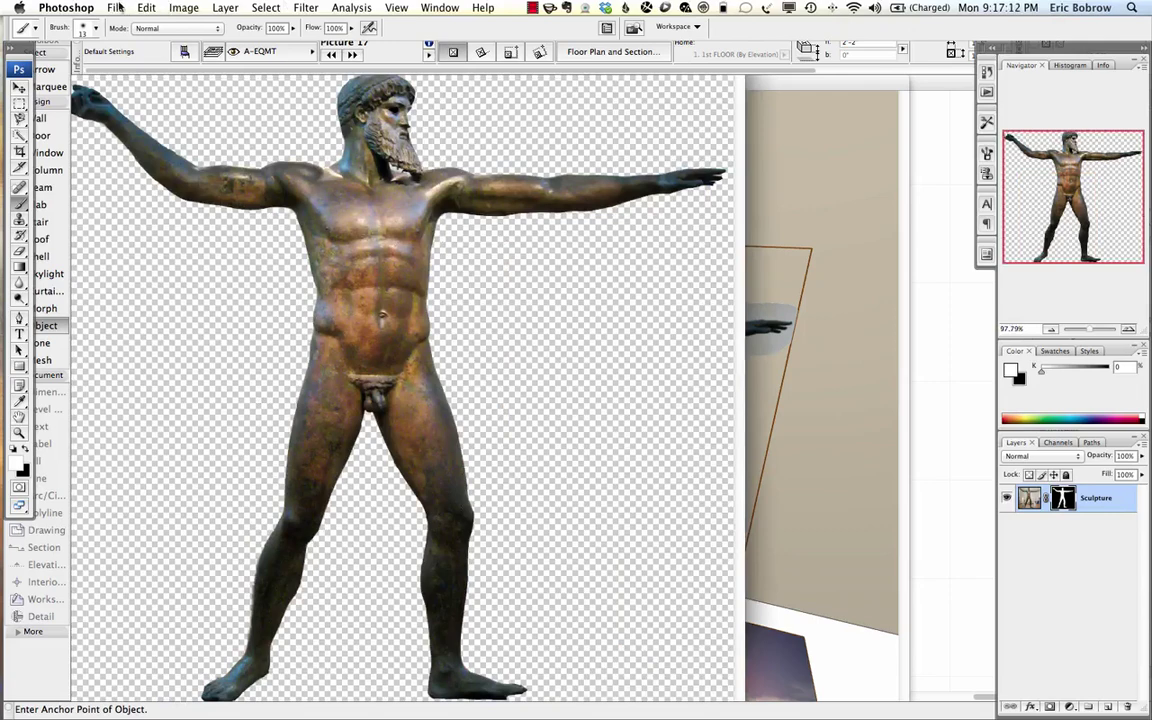
{"action": "left_click", "coordinate": [116, 8]}
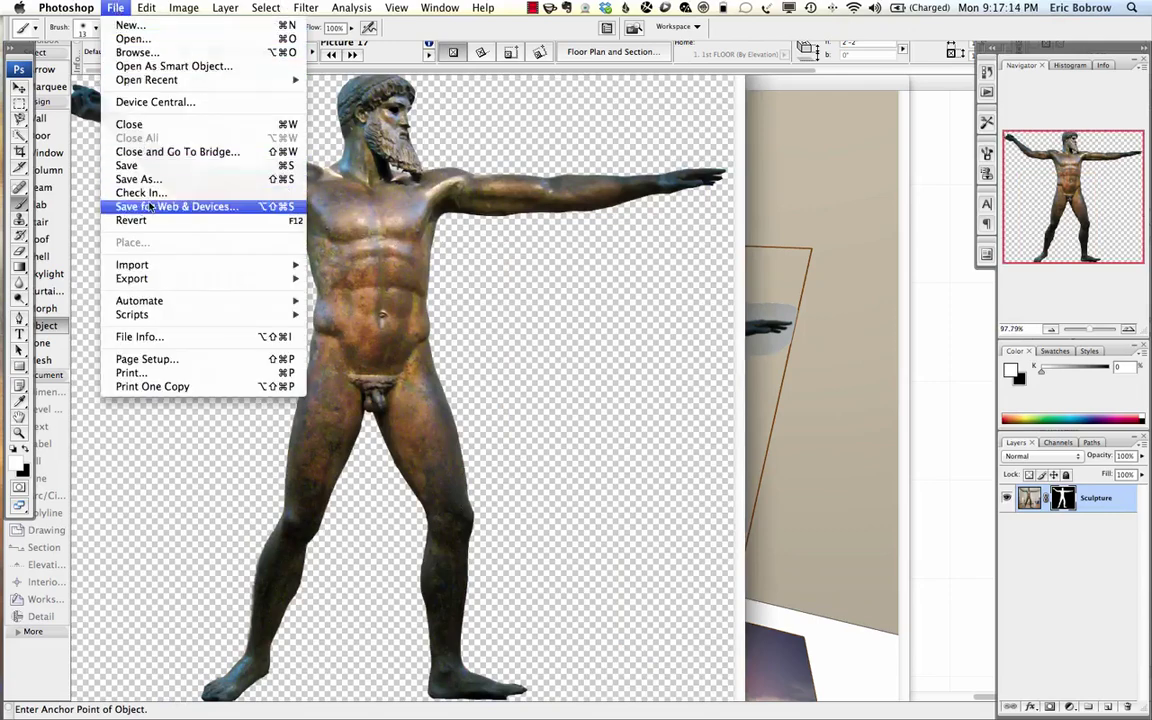
{"action": "left_click", "coordinate": [180, 206]}
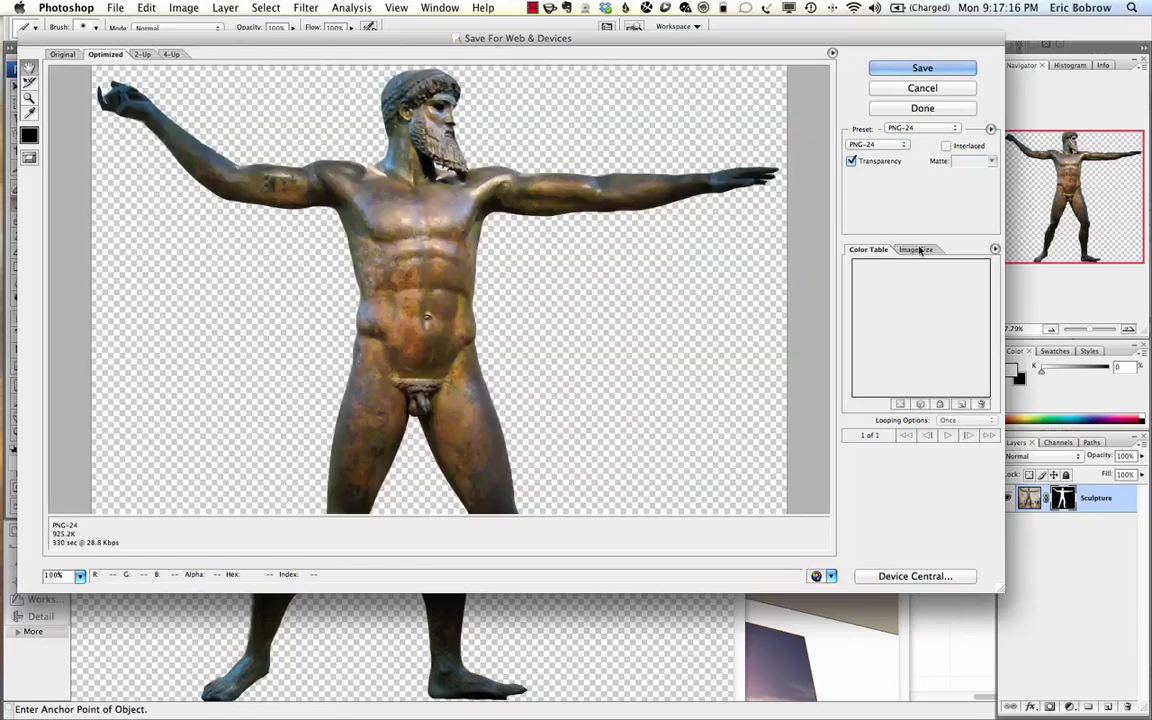
{"action": "left_click", "coordinate": [905, 67]}
{"action": "left_click", "coordinate": [535, 241]}
{"action": "left_click", "coordinate": [570, 107]}
{"action": "key", "text": "BackSpace"}
{"action": "type", "text": "2"}
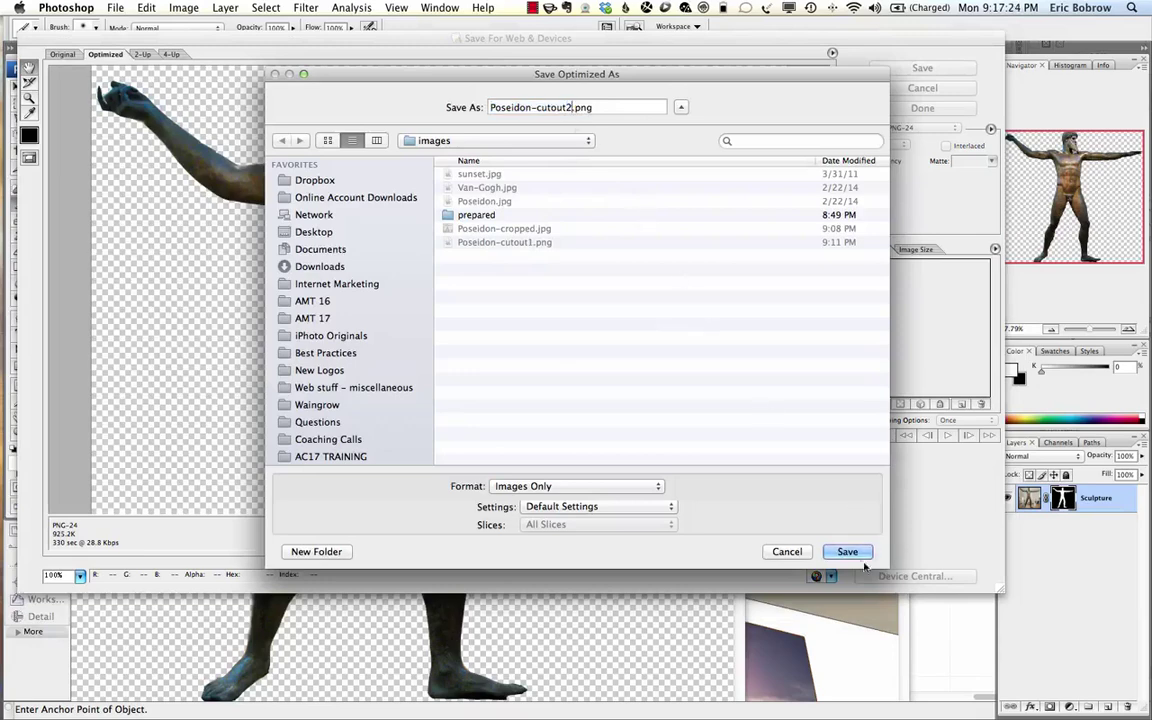
{"action": "left_click", "coordinate": [847, 551]}
Switch to ArchiCAD and select the Poseidon picture object in the 3D view.
{"action": "key", "text": "super+Tab"}
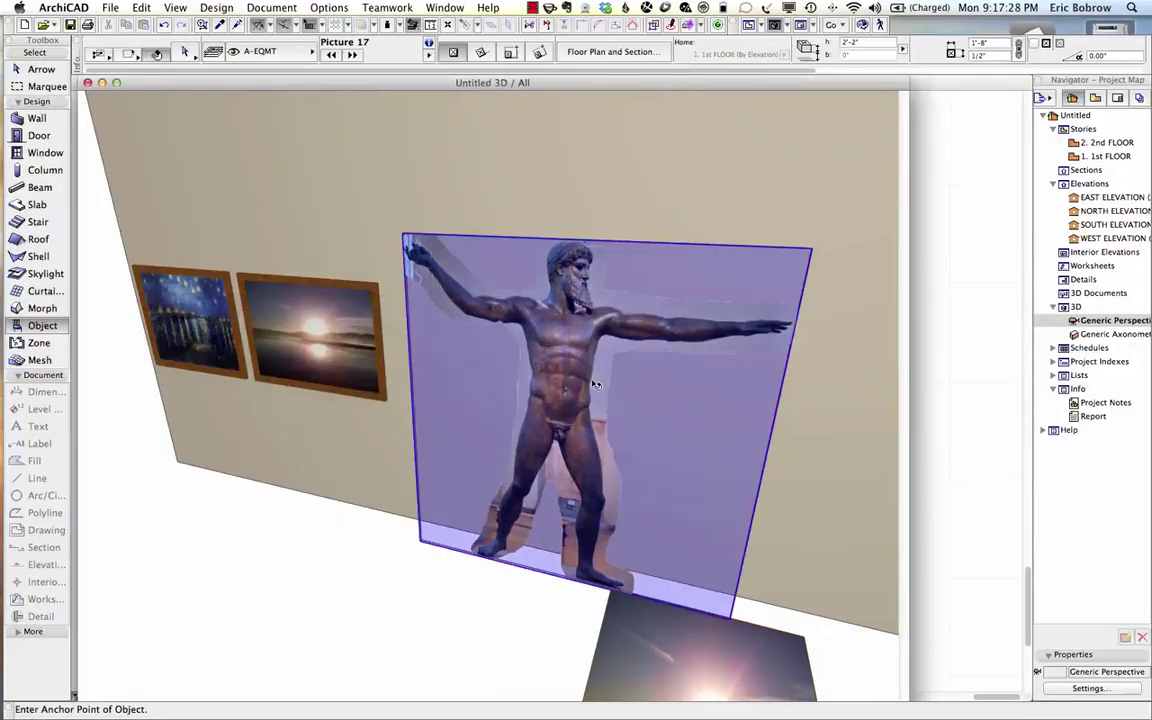
{"action": "left_click", "coordinate": [555, 285], "text": "shift"}
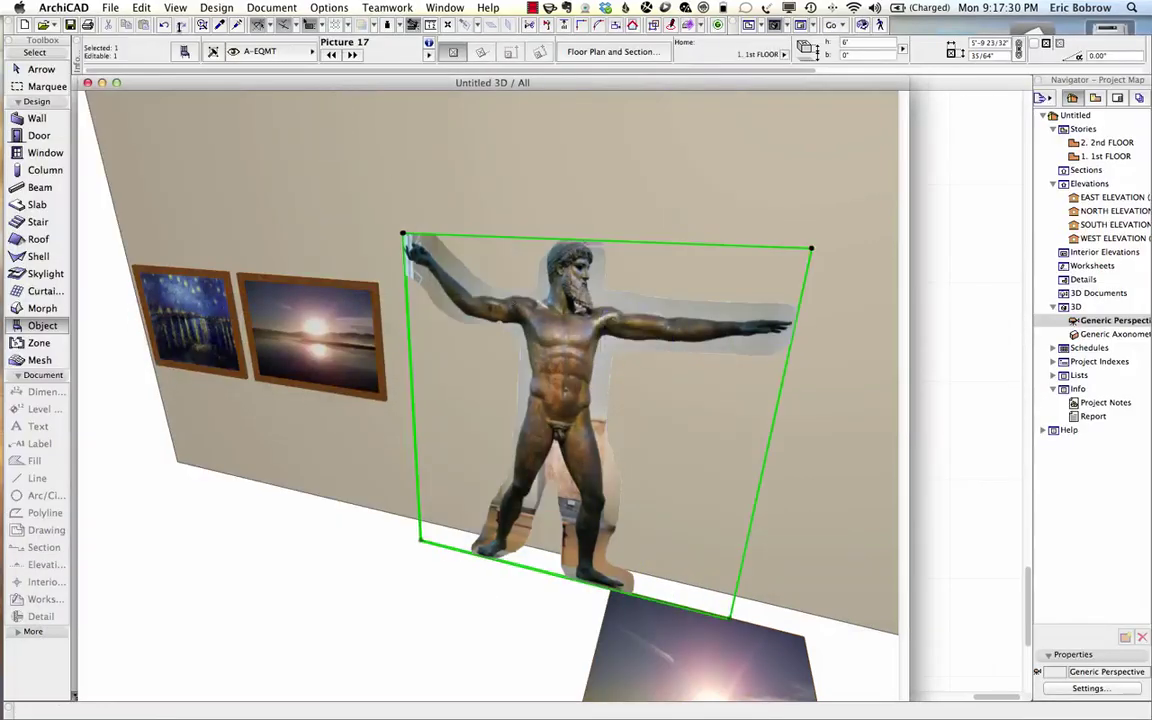
{"action": "key", "text": "super+t"}
{"action": "left_click", "coordinate": [760, 389]}
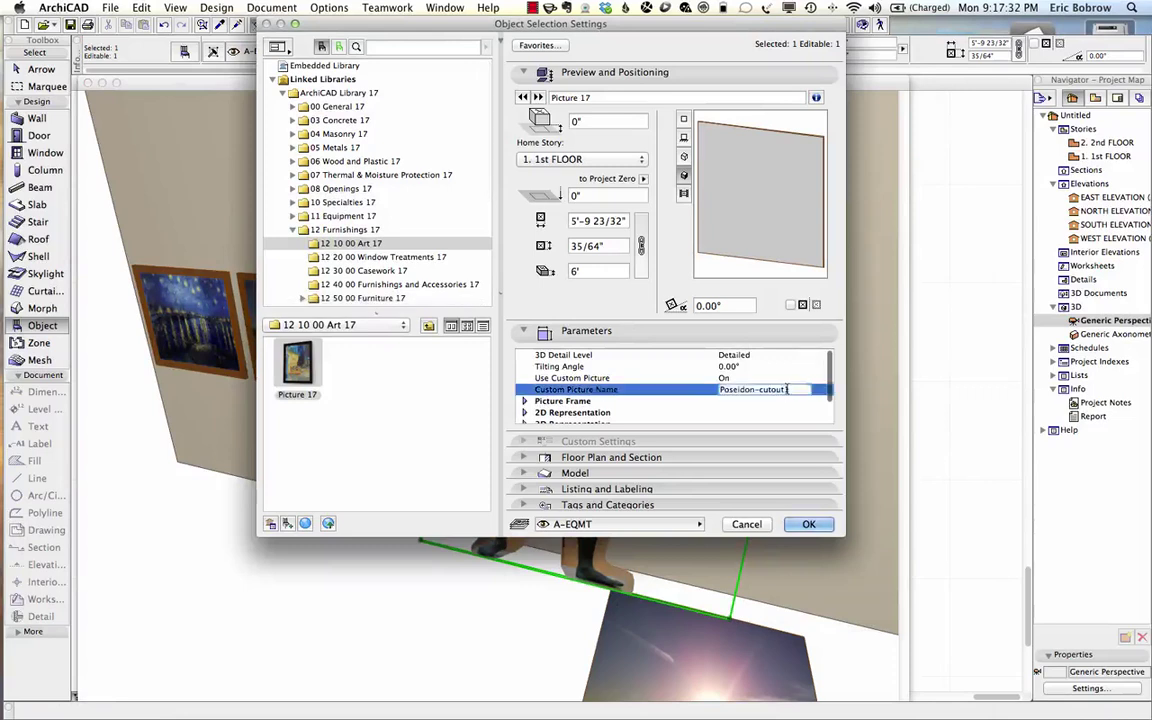
{"action": "left_click", "coordinate": [746, 526]}
Reload the linked libraries and apply all the changes in the Library Manager.
{"action": "left_click", "coordinate": [110, 8]}
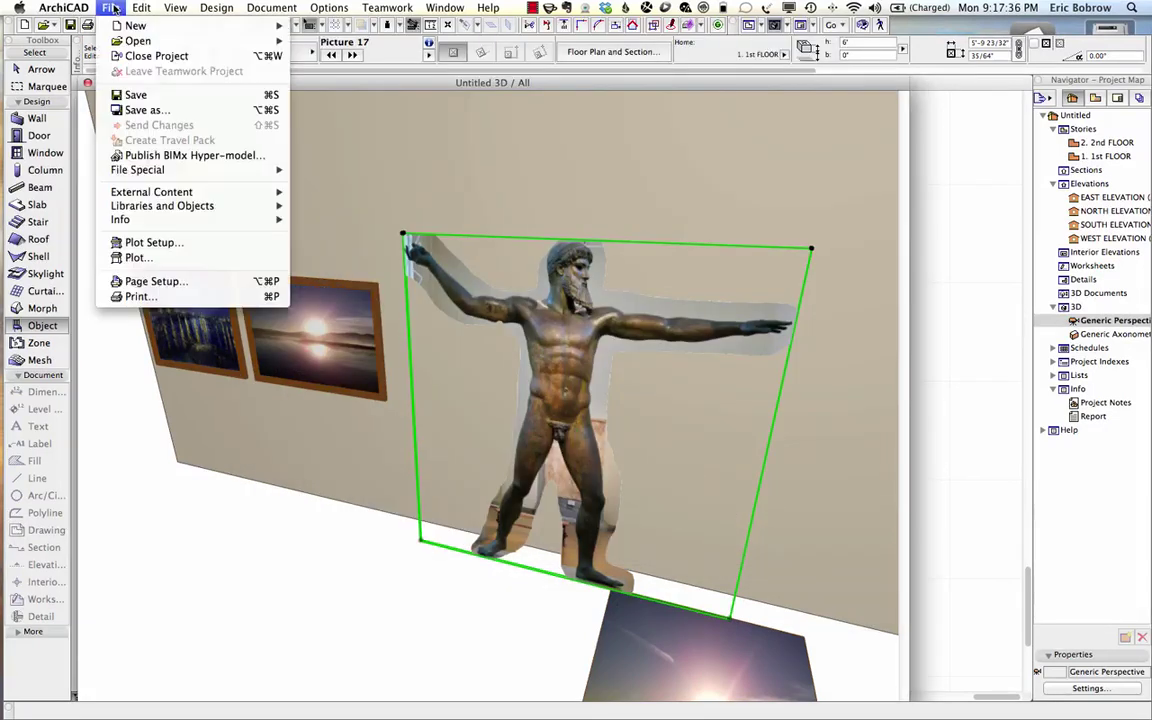
{"action": "mouse_move", "coordinate": [160, 206]}
{"action": "left_click", "coordinate": [296, 205]}
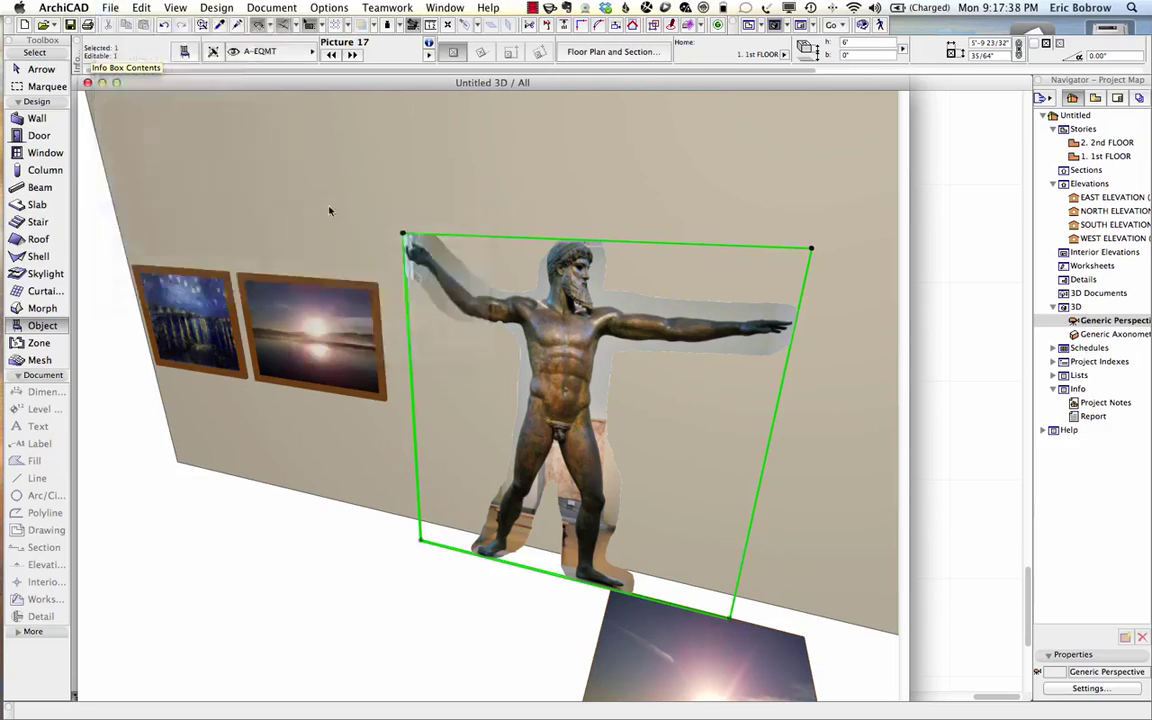
{"action": "left_click", "coordinate": [148, 490]}
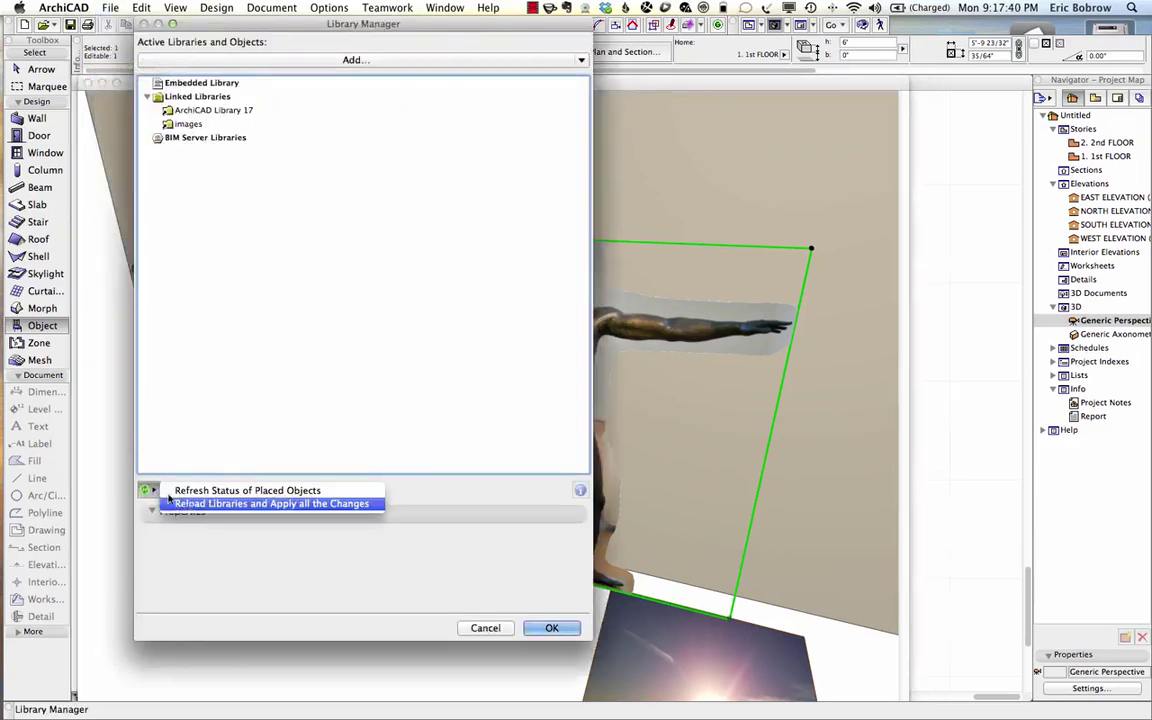
{"action": "left_click", "coordinate": [187, 504]}
{"action": "left_click", "coordinate": [548, 628]}
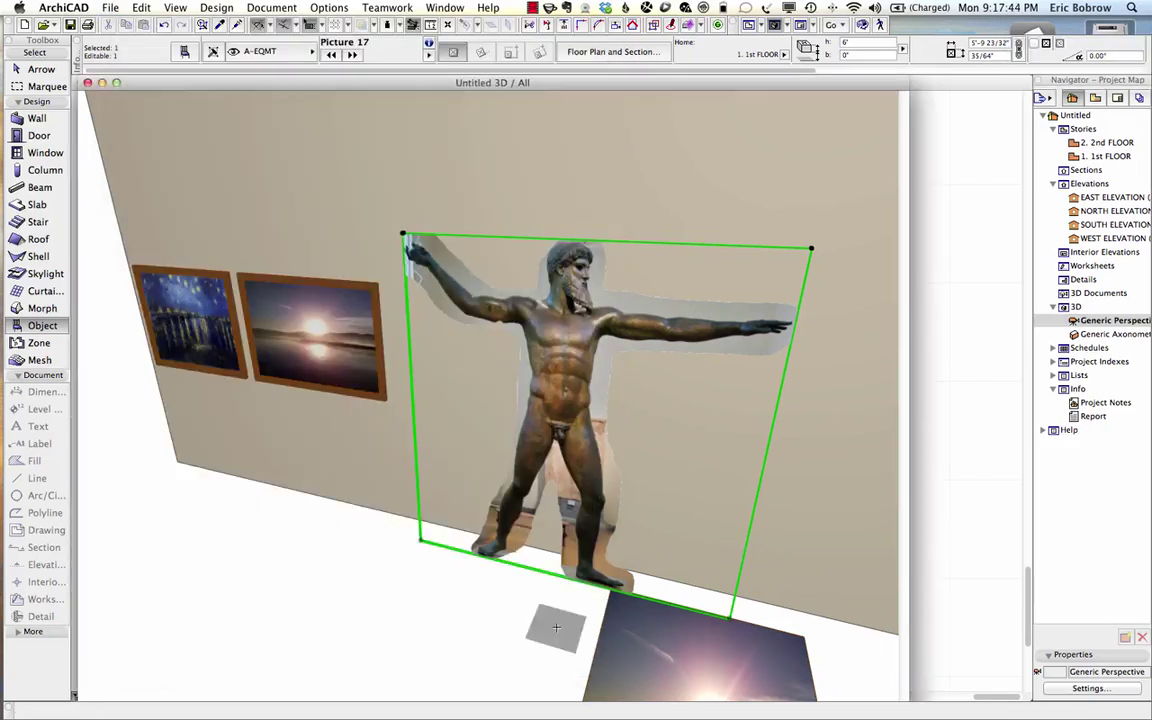
Set the selected picture object's custom picture name to Poseidon-cutout2, deselect it and view the statue from a more frontal angle.
{"action": "left_click", "coordinate": [187, 54]}
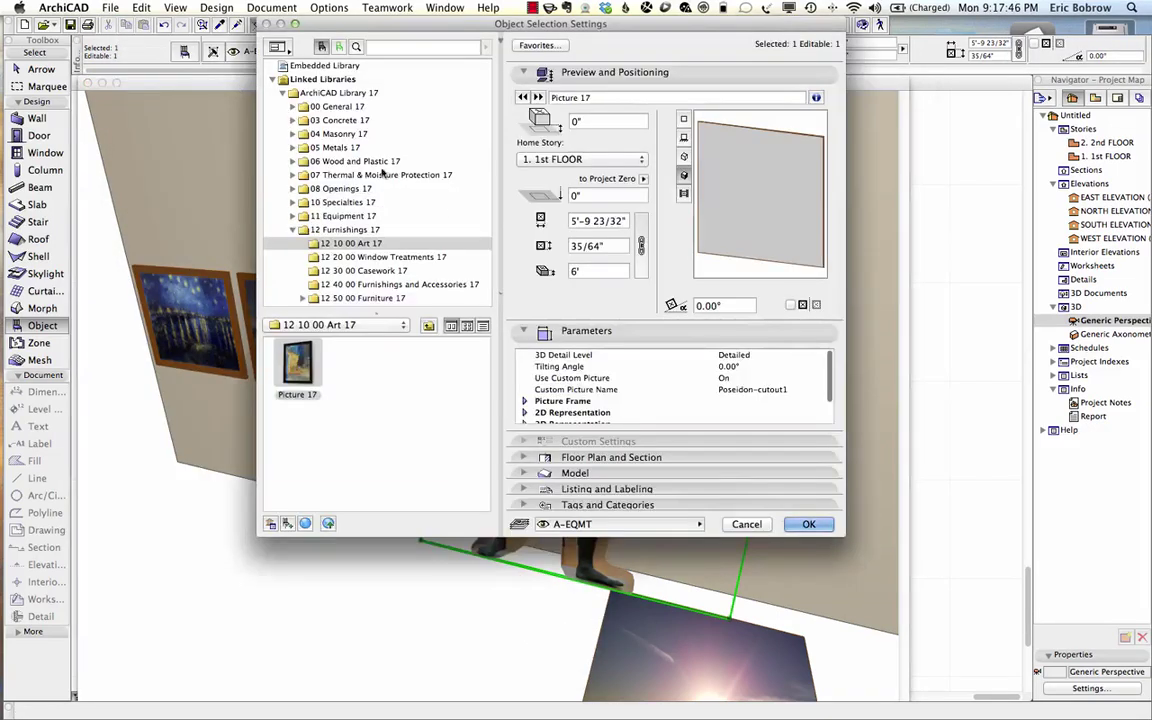
{"action": "left_click", "coordinate": [763, 389]}
{"action": "left_click", "coordinate": [791, 389]}
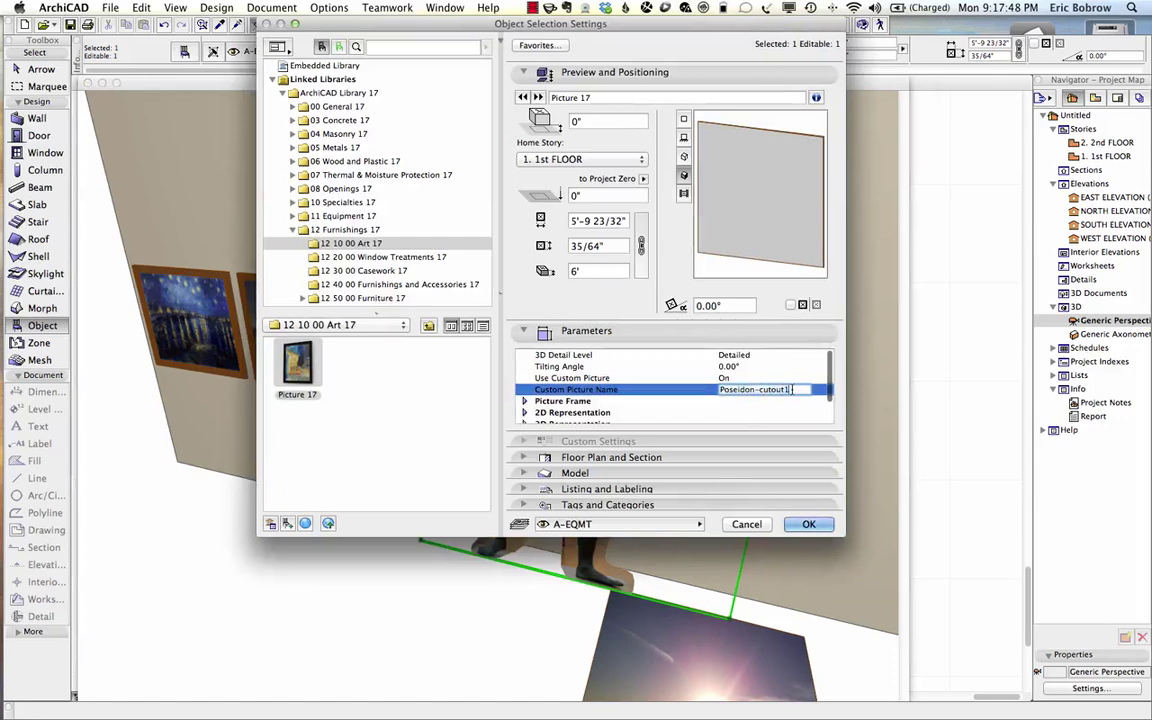
{"action": "key", "text": "BackSpace"}
{"action": "type", "text": "2"}
{"action": "left_click", "coordinate": [822, 521]}
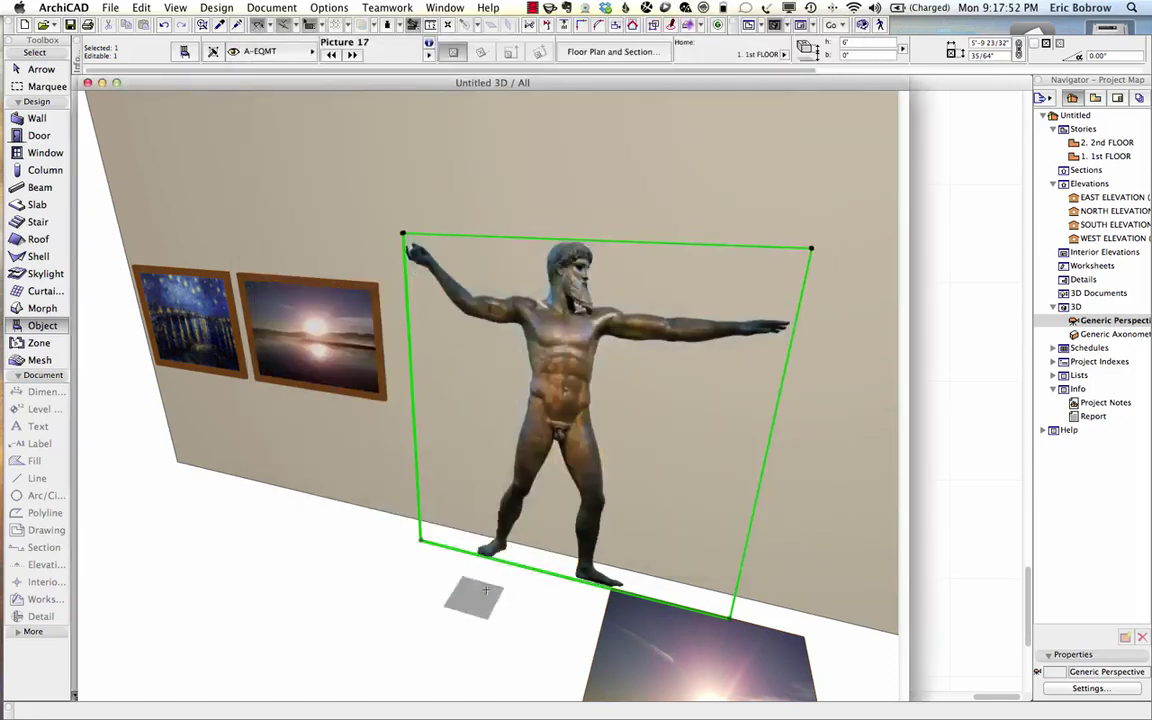
{"action": "key", "text": "Escape"}
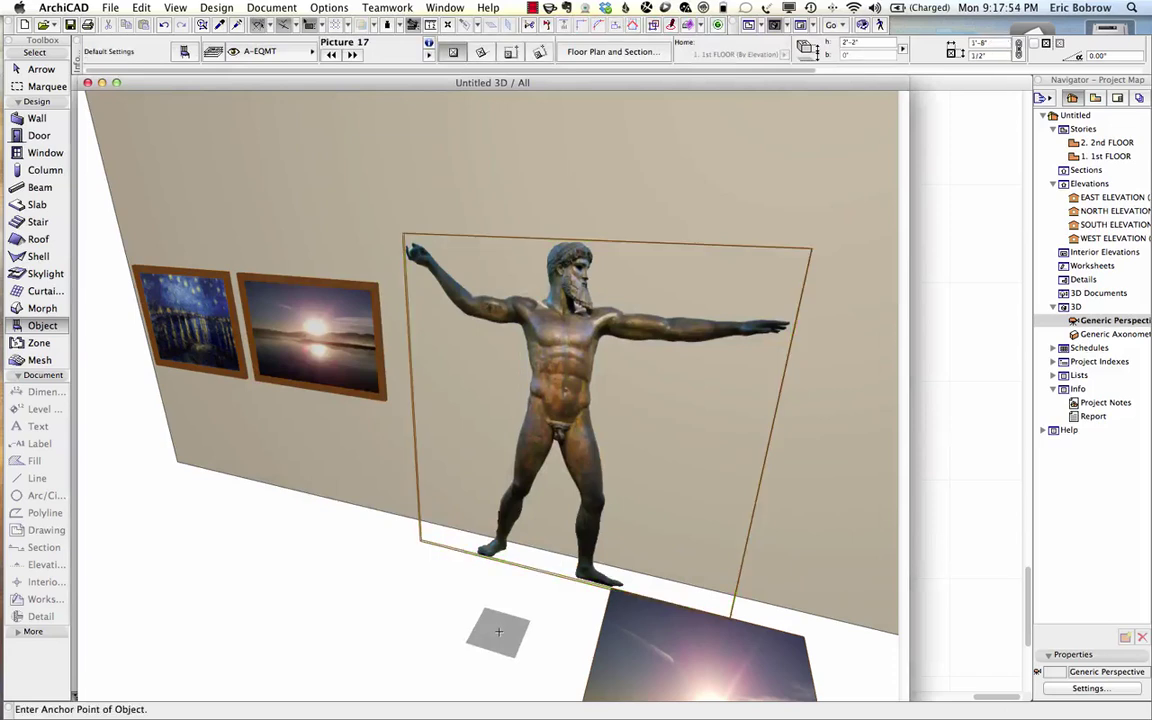
{"action": "mouse_move", "coordinate": [501, 633]}
{"action": "middle_mouse_down", "text": "shift"}
{"action": "mouse_move", "coordinate": [522, 558]}
{"action": "mouse_move", "coordinate": [558, 535]}
{"action": "middle_mouse_up", "text": "shift"}
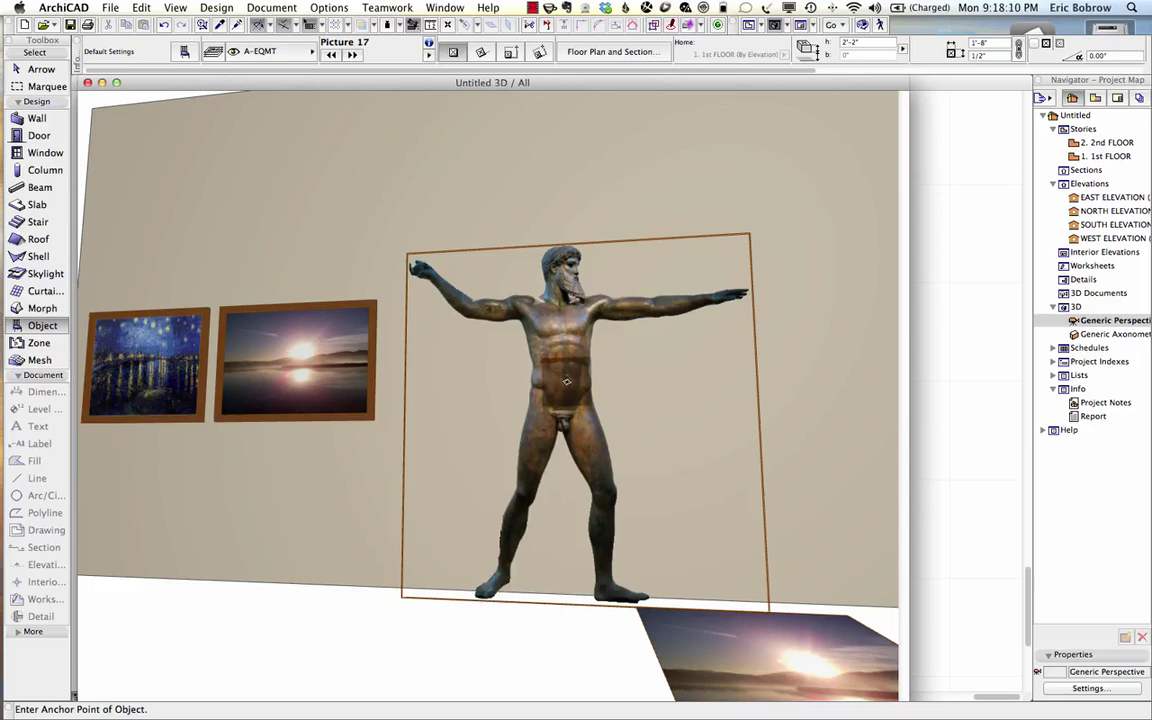
Open the South Elevation and activate the Figure tool.
{"action": "double_click", "coordinate": [1077, 226]}
{"action": "scroll", "coordinate": [252, 418], "scroll_direction": "up", "scroll_amount": 8}
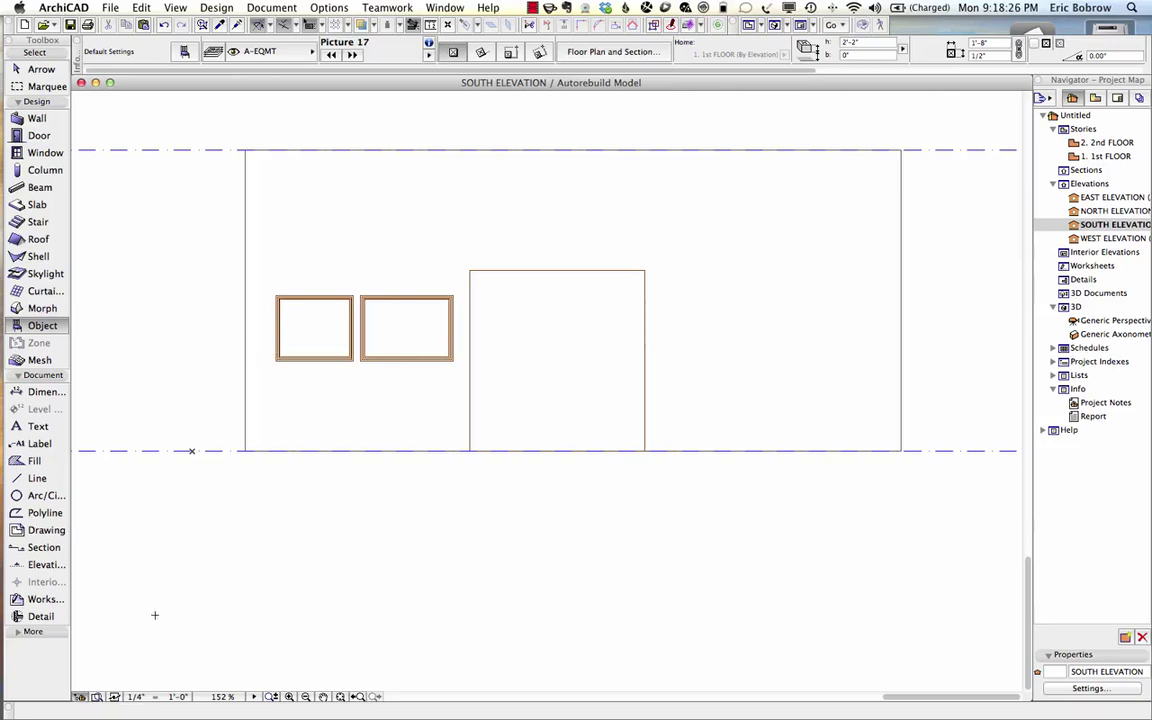
{"action": "left_click", "coordinate": [22, 633]}
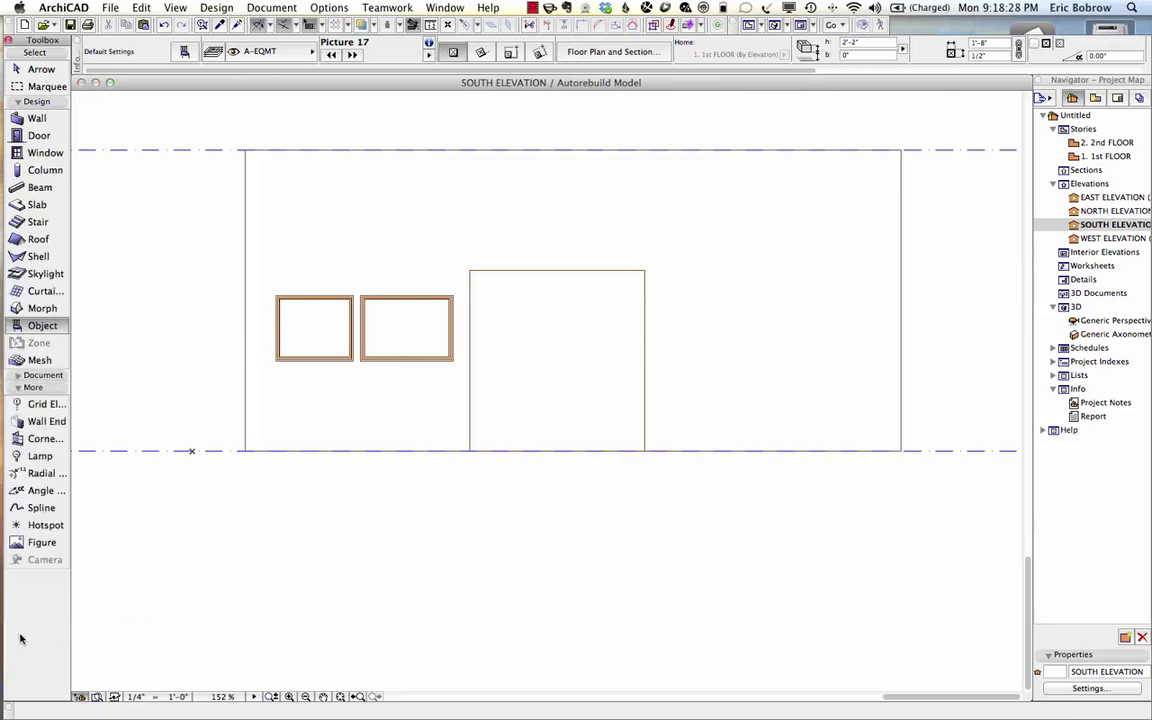
{"action": "left_click", "coordinate": [42, 542]}
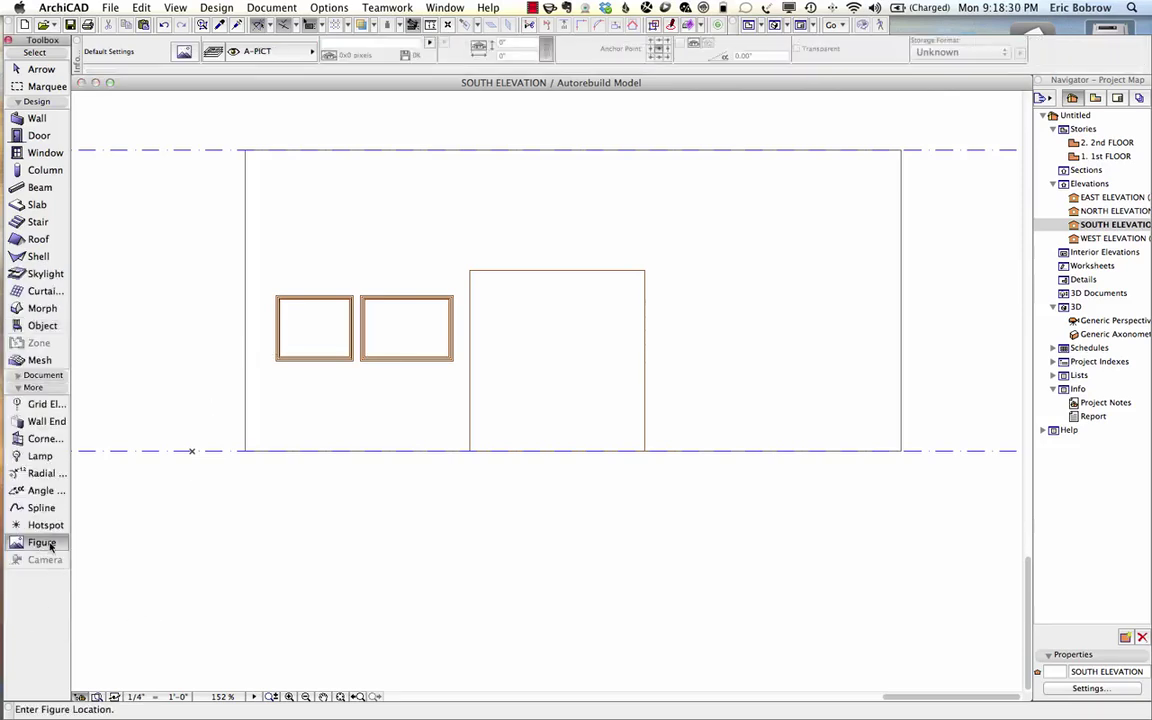
Load Poseidon-cutout2.png from the images folder as the image in the Figure tool's default settings.
{"action": "left_click", "coordinate": [165, 51]}
{"action": "left_click", "coordinate": [581, 265]}
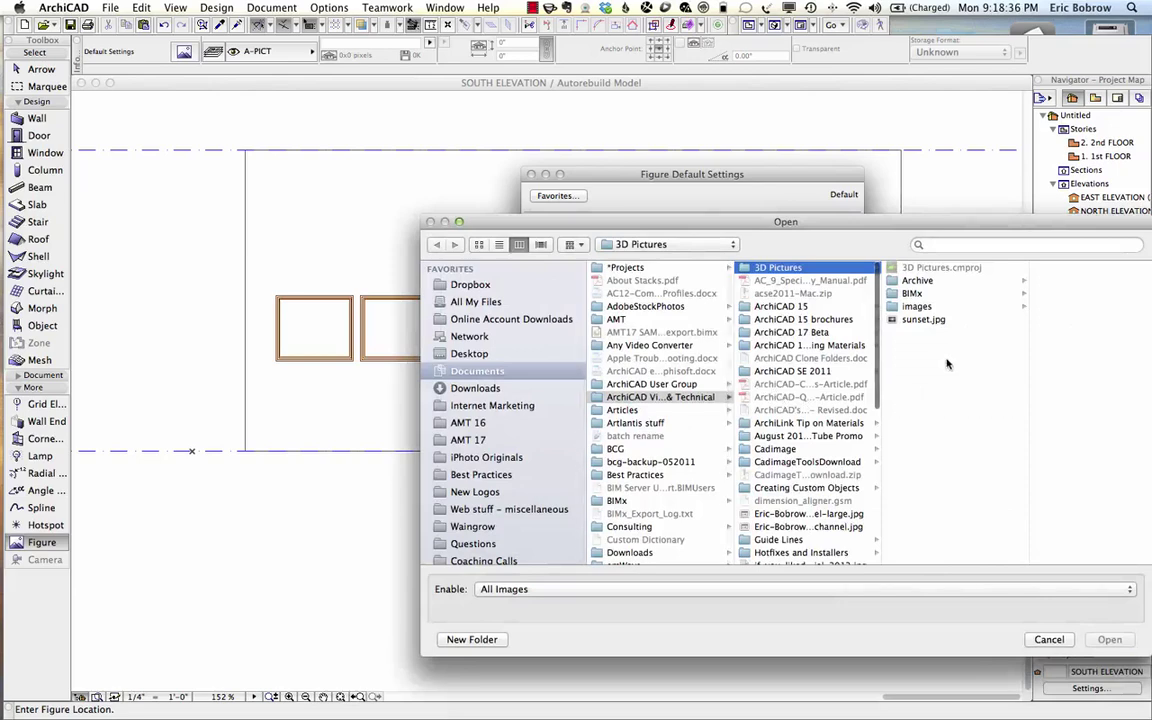
{"action": "left_click", "coordinate": [907, 320]}
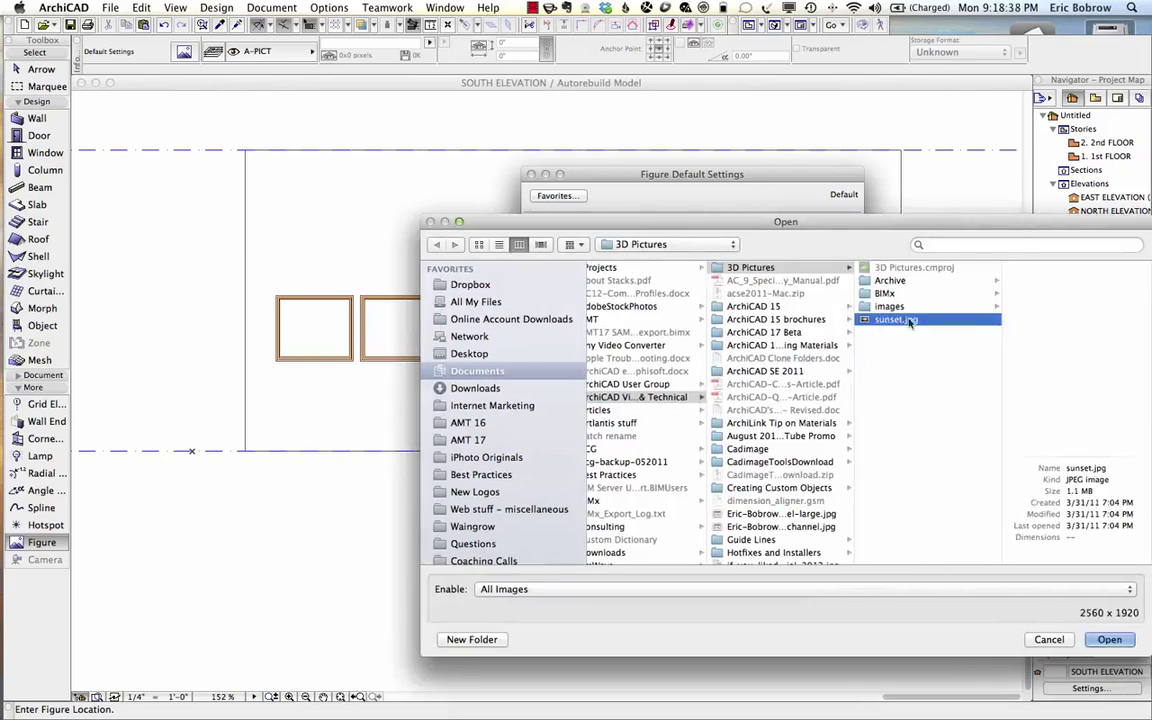
{"action": "left_click_drag", "start_coordinate": [973, 222], "coordinate": [785, 222]}
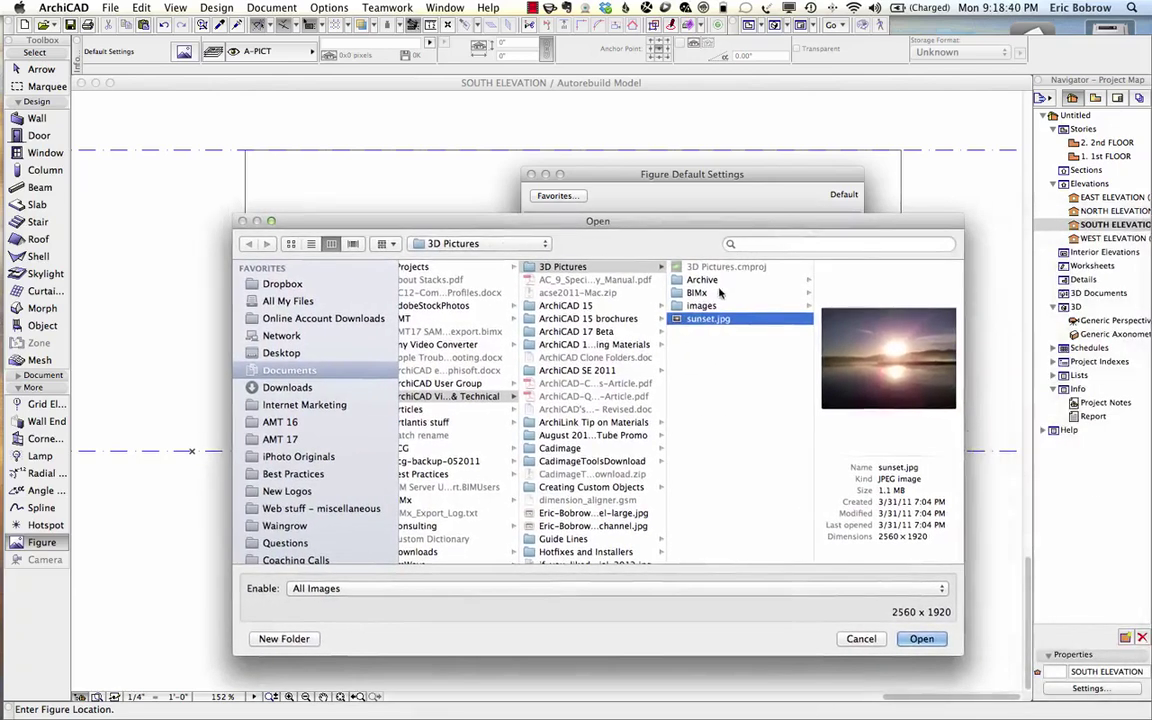
{"action": "key", "text": "Up"}
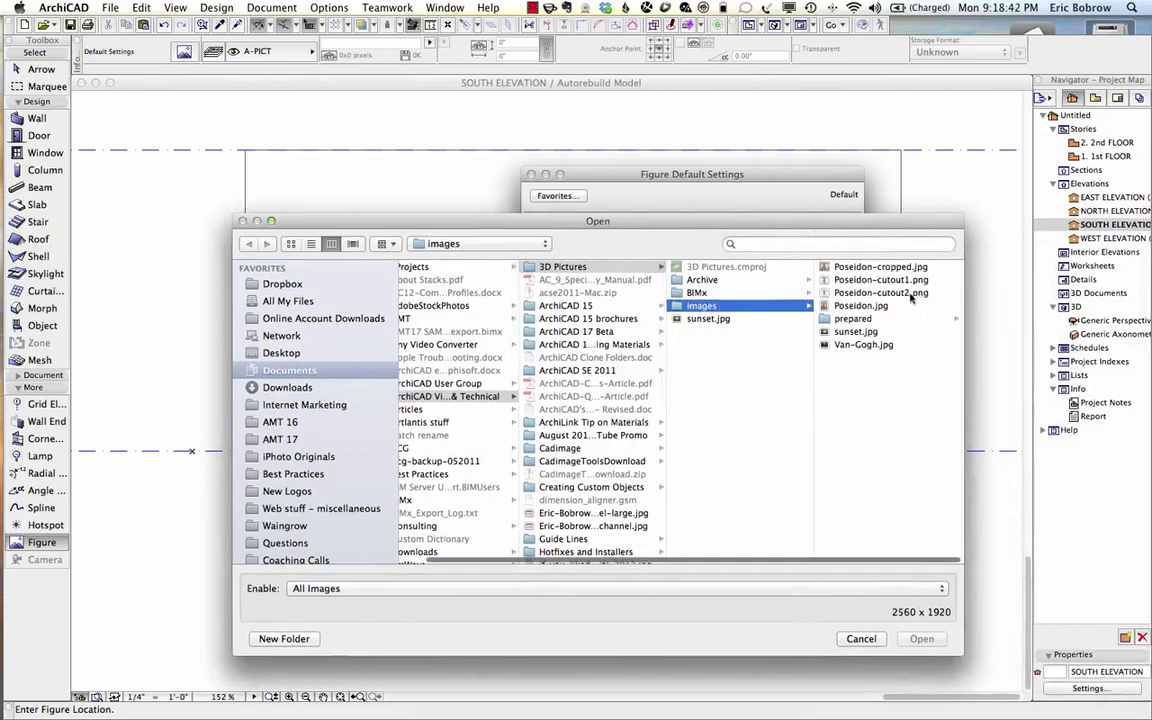
{"action": "left_click", "coordinate": [875, 292]}
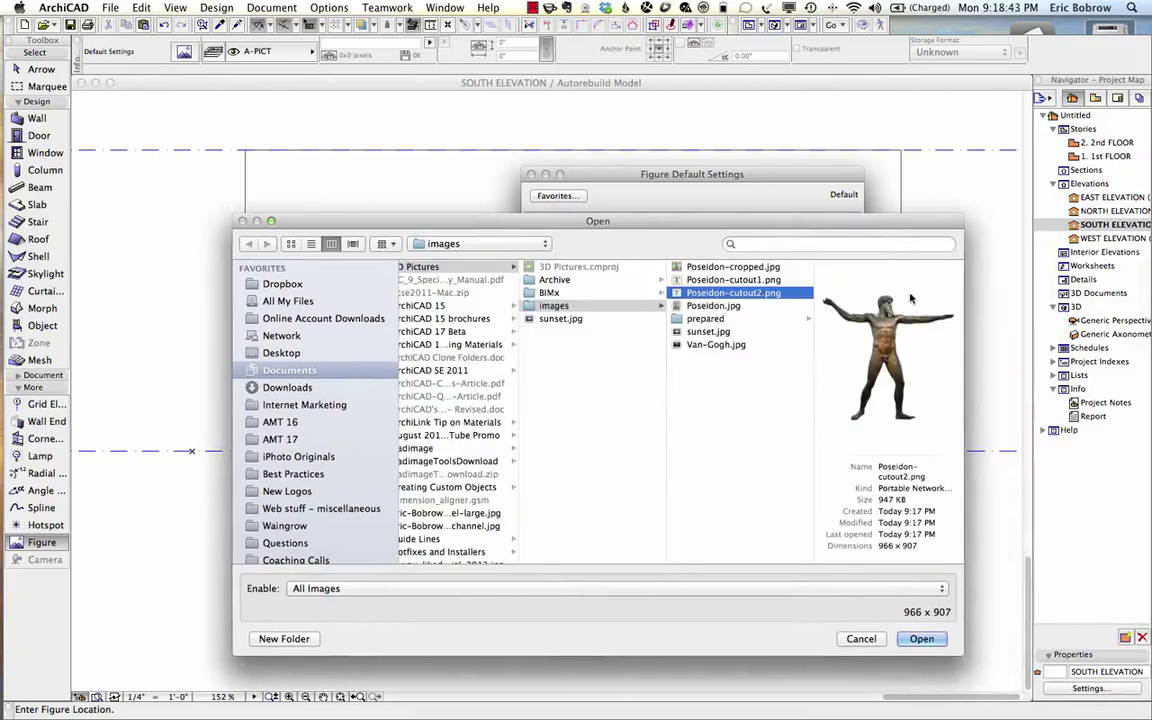
{"action": "left_click", "coordinate": [921, 640]}
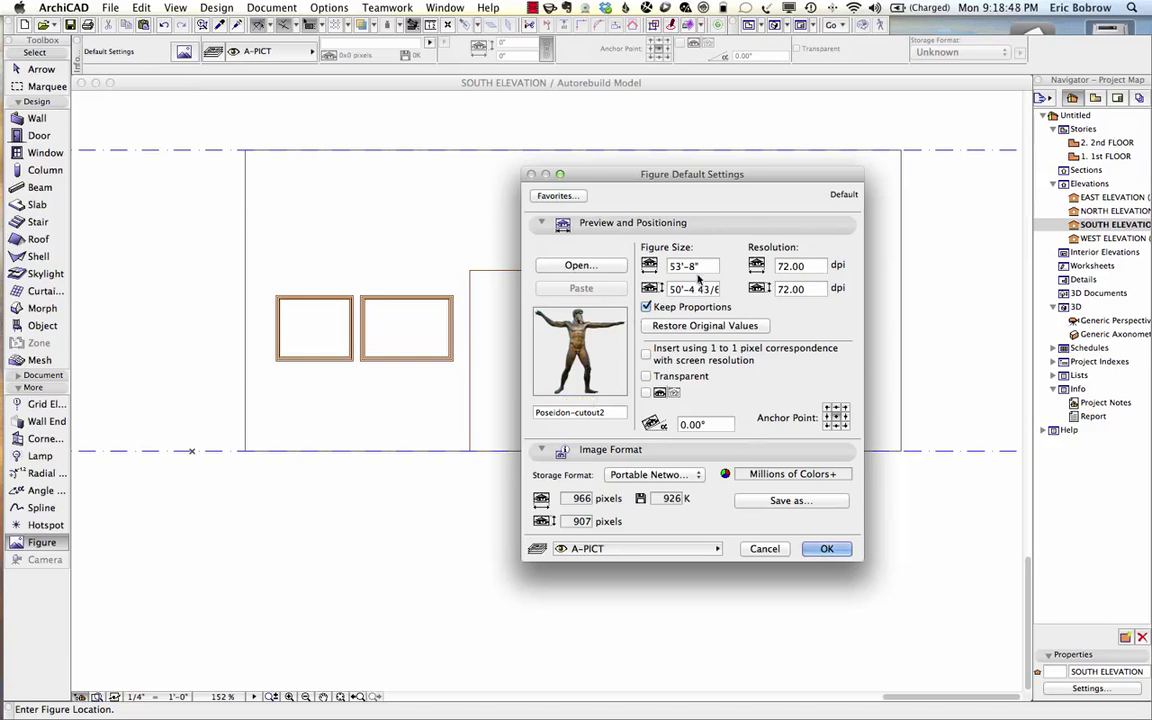
Make the figure 6' high and transparent, and place it on the elevation wall overlapping the right edge of the empty statue outline.
{"action": "left_click", "coordinate": [671, 289]}
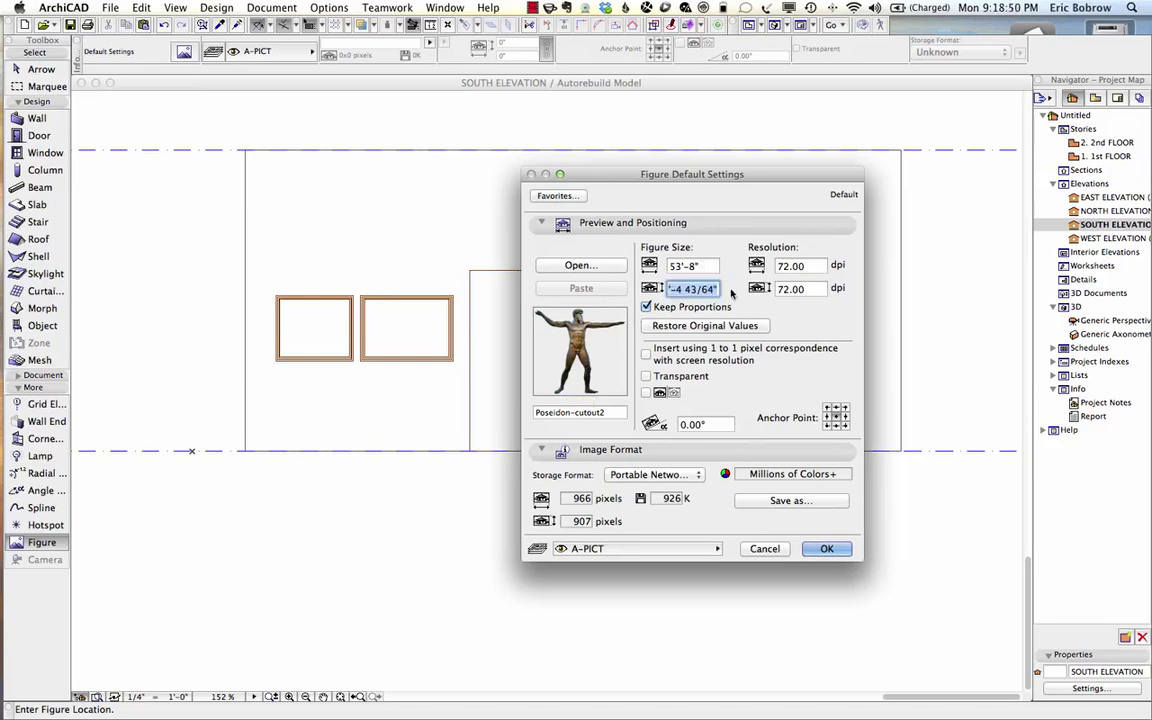
{"action": "type", "text": "6'"}
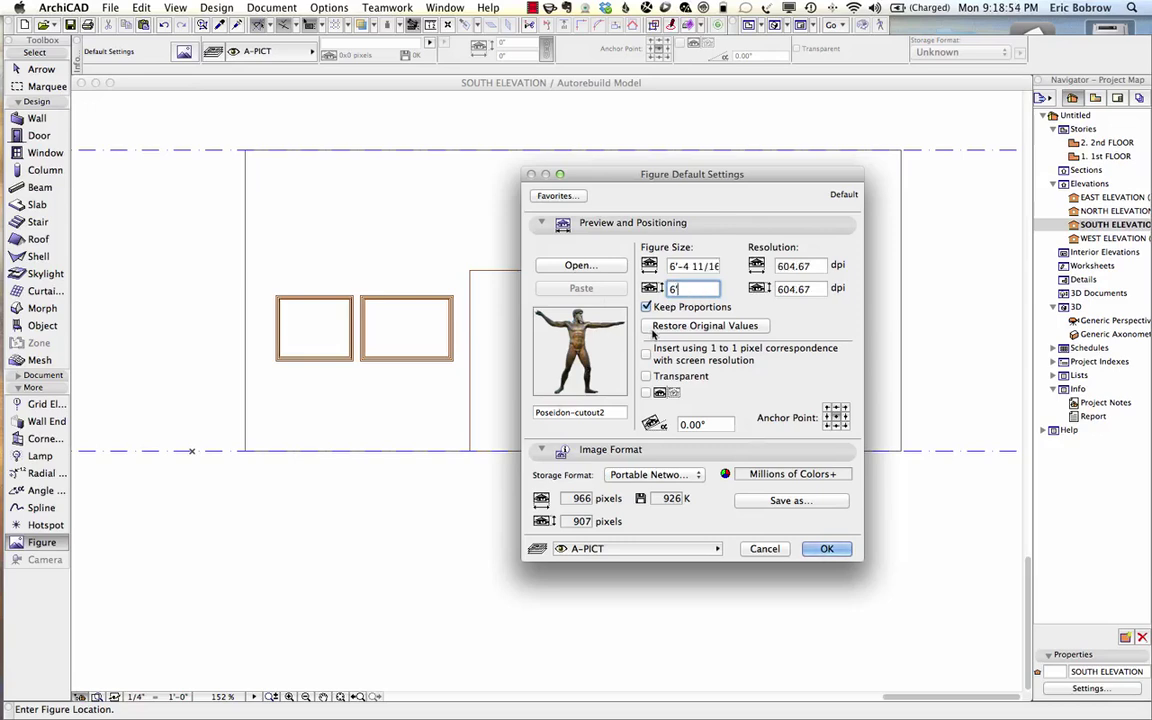
{"action": "left_click", "coordinate": [646, 376]}
{"action": "left_click", "coordinate": [826, 551]}
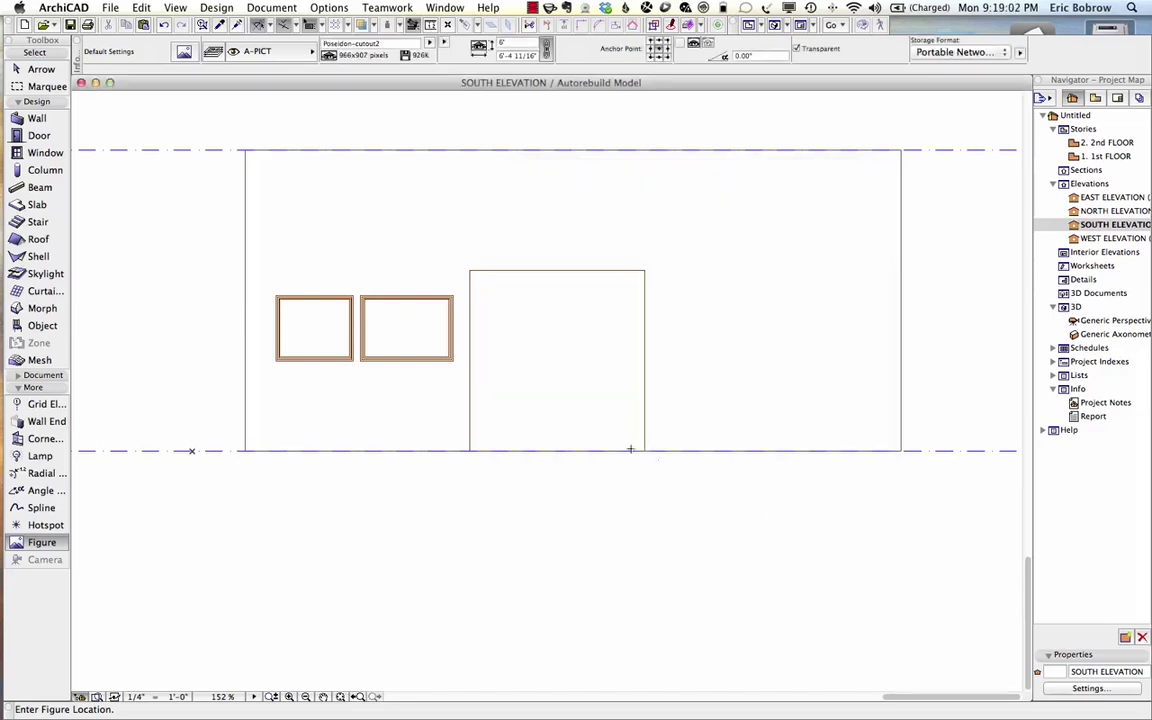
{"action": "left_click", "coordinate": [692, 338]}
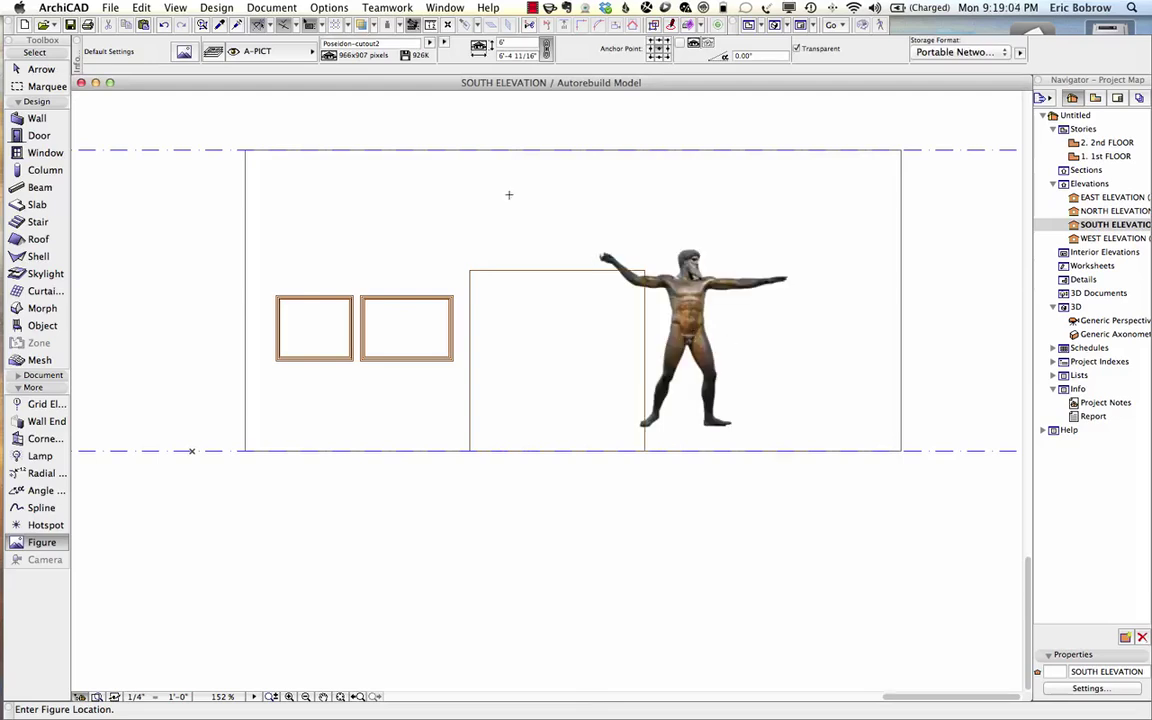
Select the Poseidon figure and move it by its lower-left corner onto the floor line, beneath the second framed picture.
{"action": "left_click", "coordinate": [55, 69]}
{"action": "key", "text": "super+a"}
{"action": "left_click", "coordinate": [722, 522]}
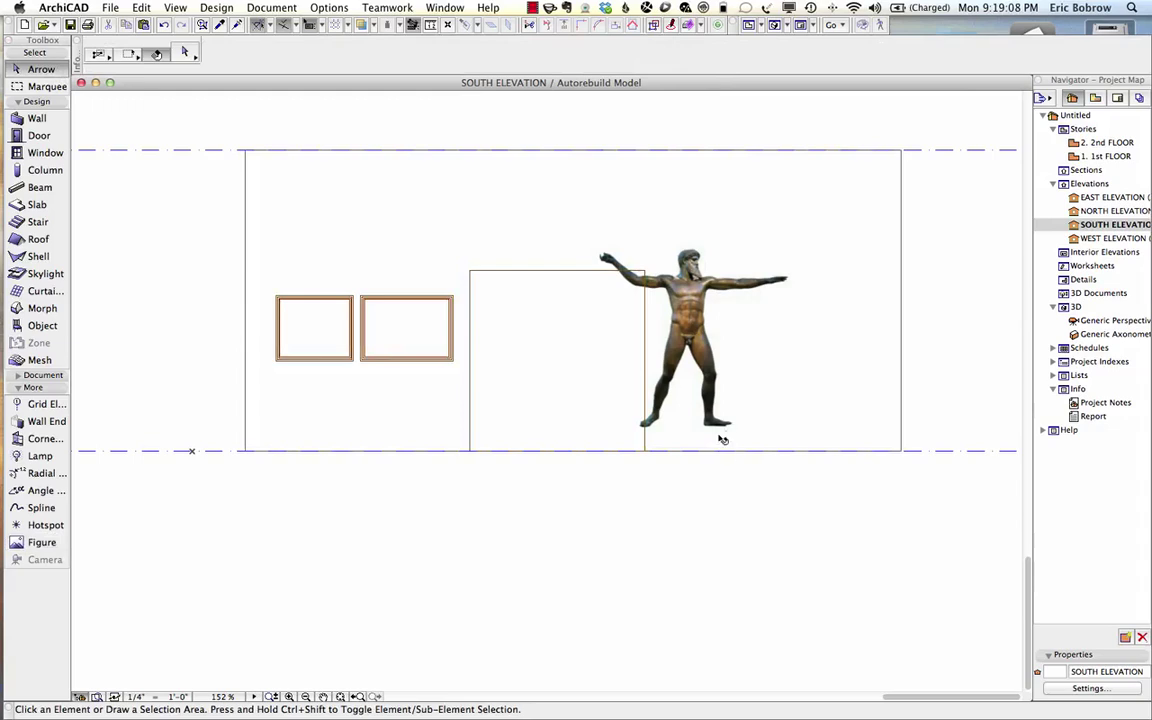
{"action": "key", "text": "super+a"}
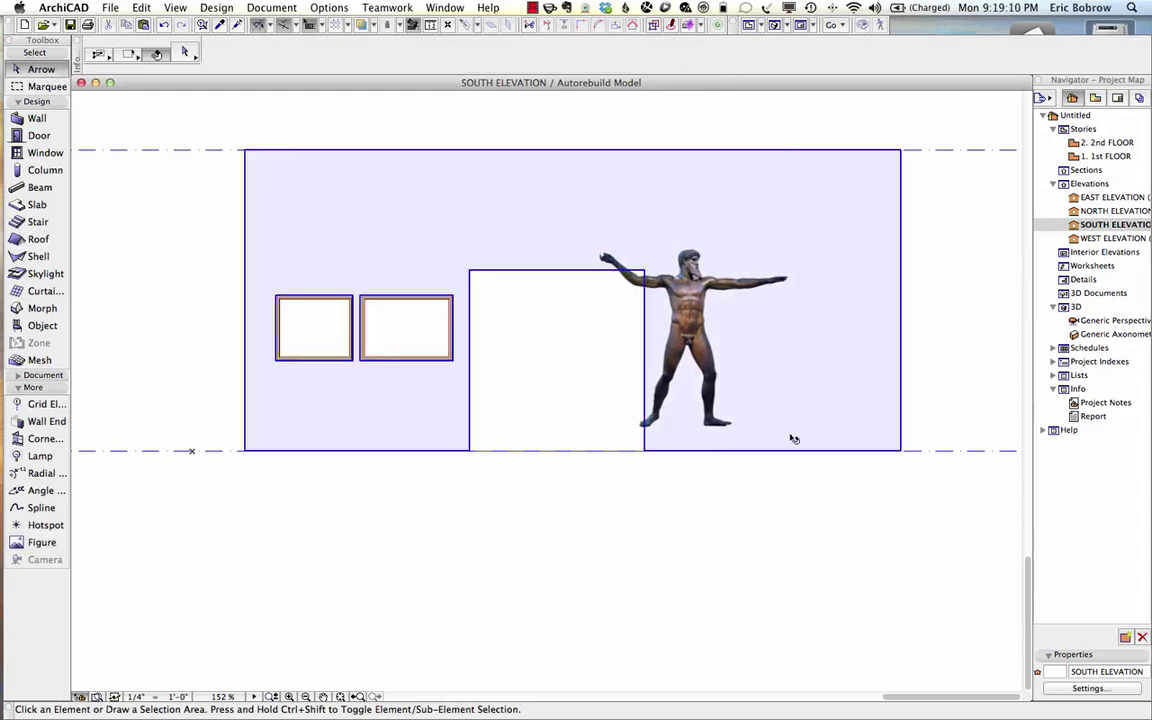
{"action": "left_click", "coordinate": [833, 501]}
{"action": "left_click_drag", "start_coordinate": [830, 495], "coordinate": [743, 314]}
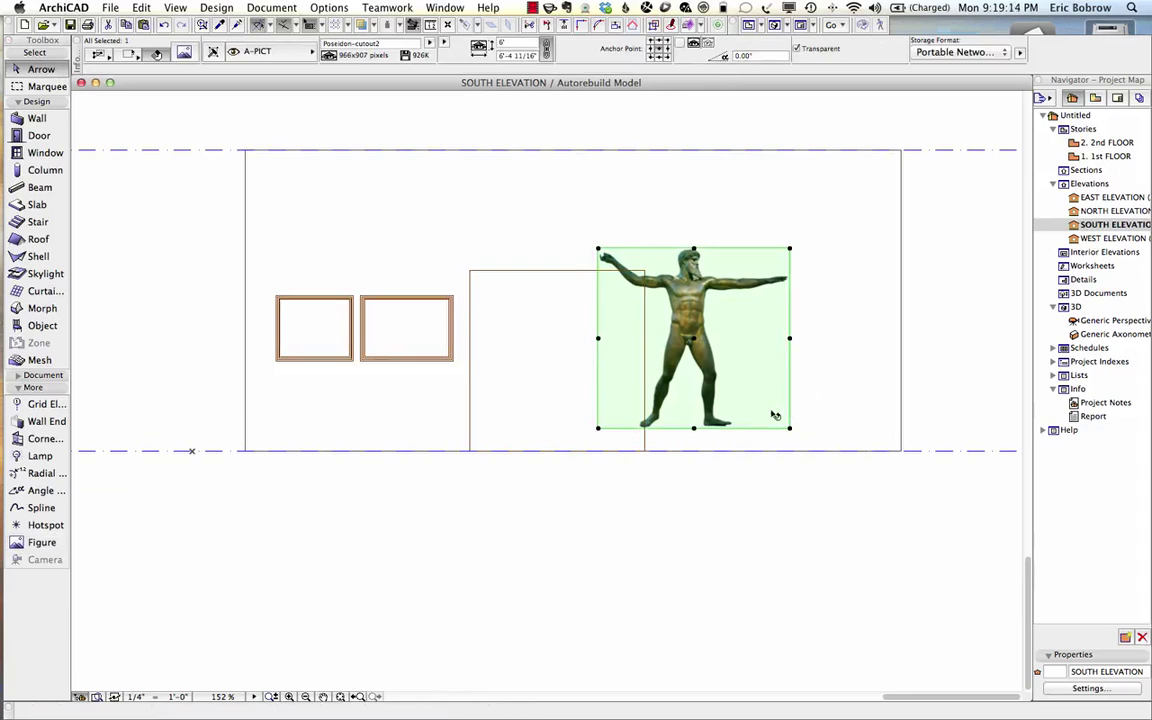
{"action": "key", "text": "super+d"}
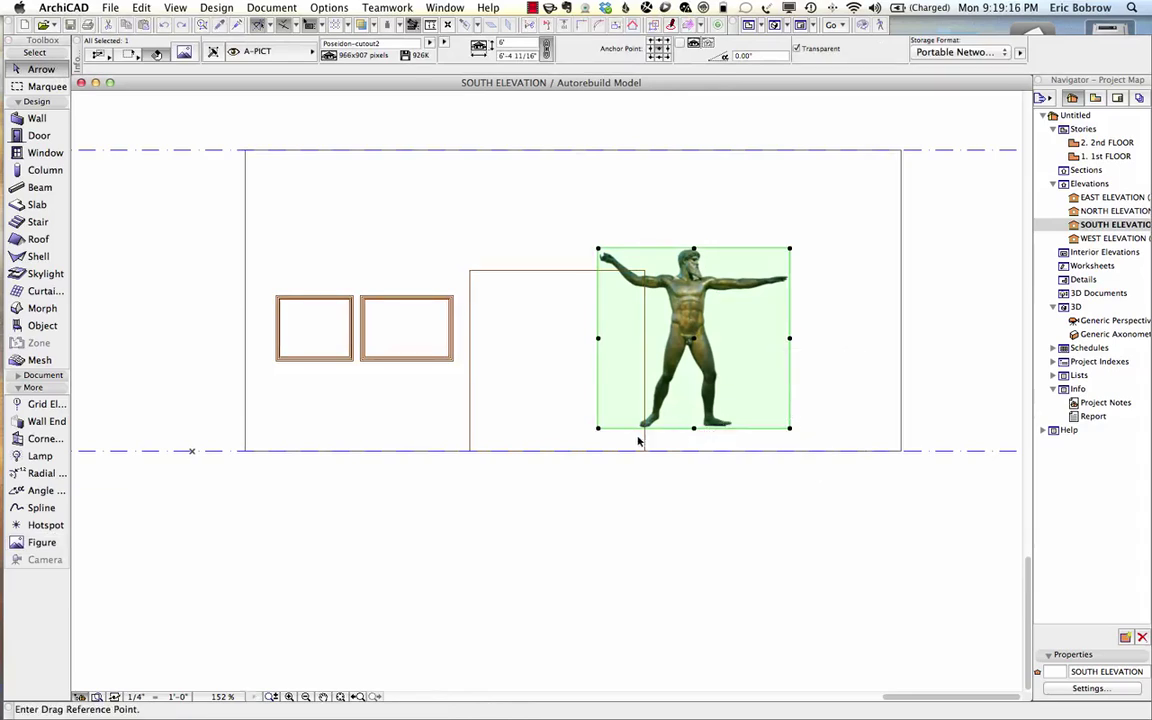
{"action": "left_click", "coordinate": [605, 430]}
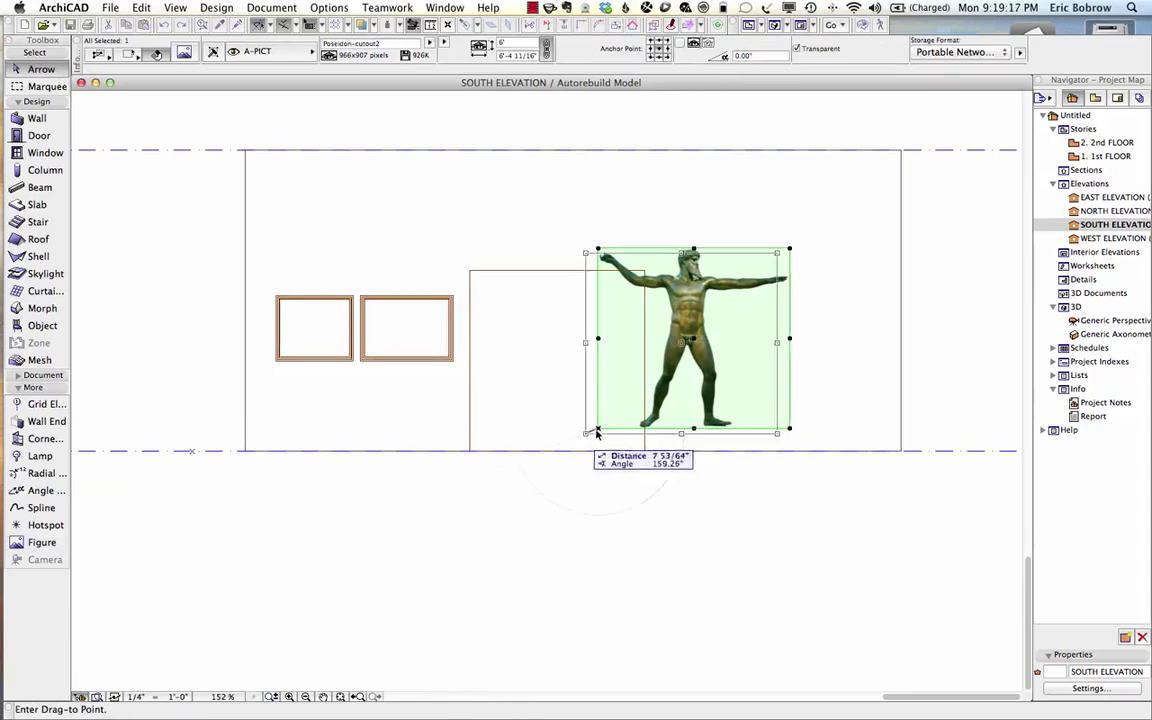
{"action": "left_click", "coordinate": [377, 452]}
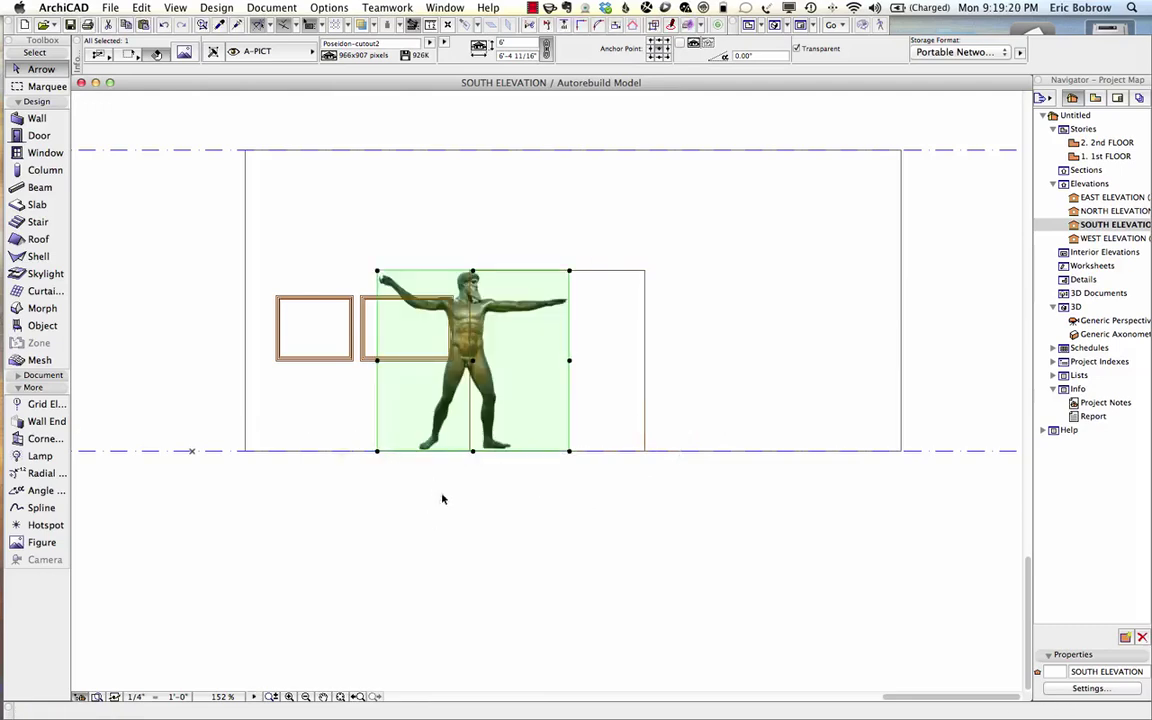
Bring the Poseidon figure in front of the outline and picture frames using Display Order, and clear the selection.
{"action": "scroll", "coordinate": [454, 510], "scroll_direction": "up", "scroll_amount": 4}
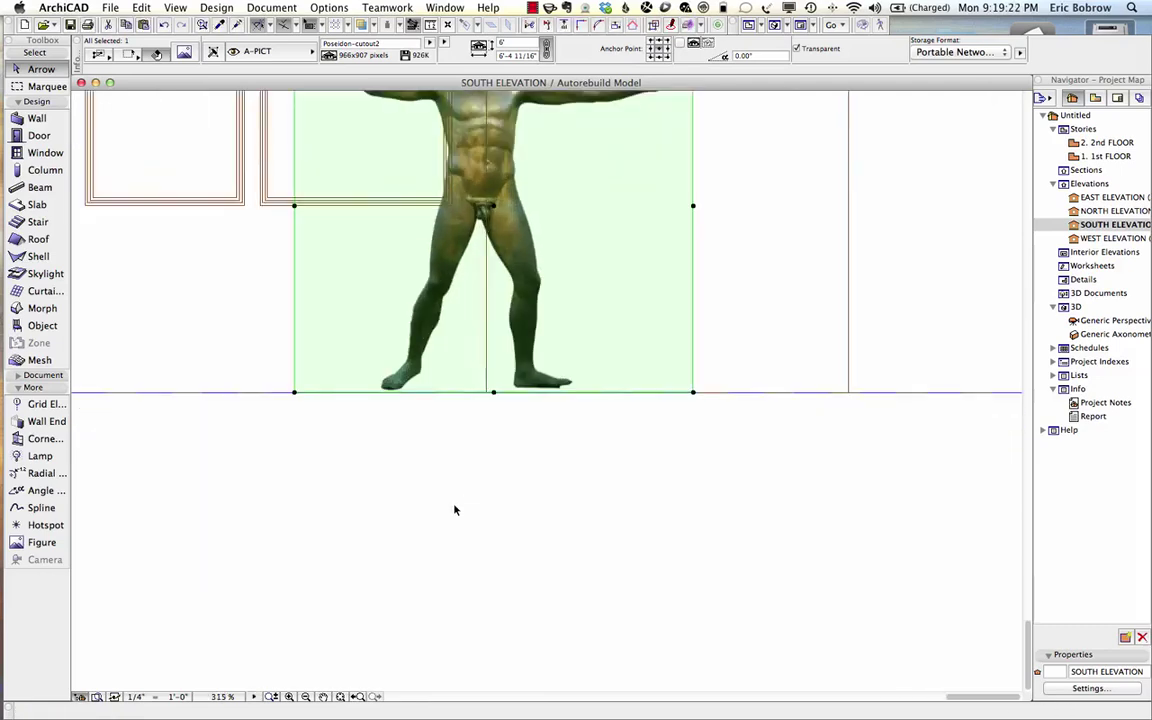
{"action": "scroll", "coordinate": [455, 507], "scroll_direction": "up", "scroll_amount": 3}
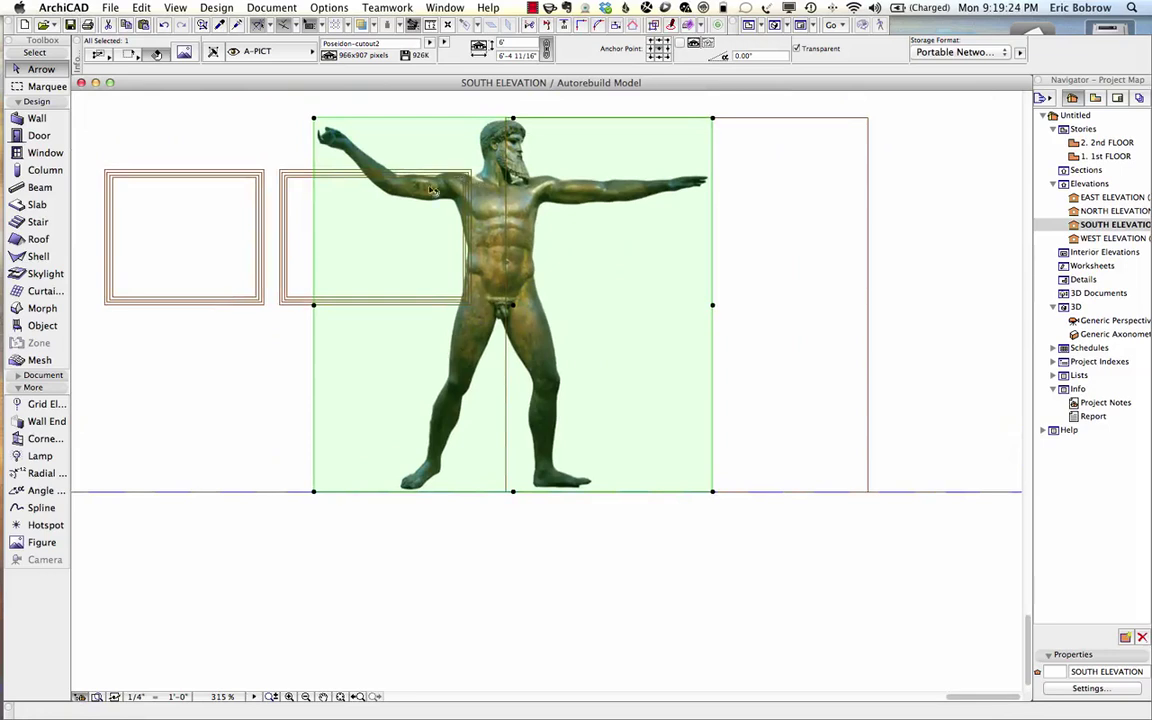
{"action": "left_click", "coordinate": [490, 186]}
{"action": "right_click", "coordinate": [368, 509]}
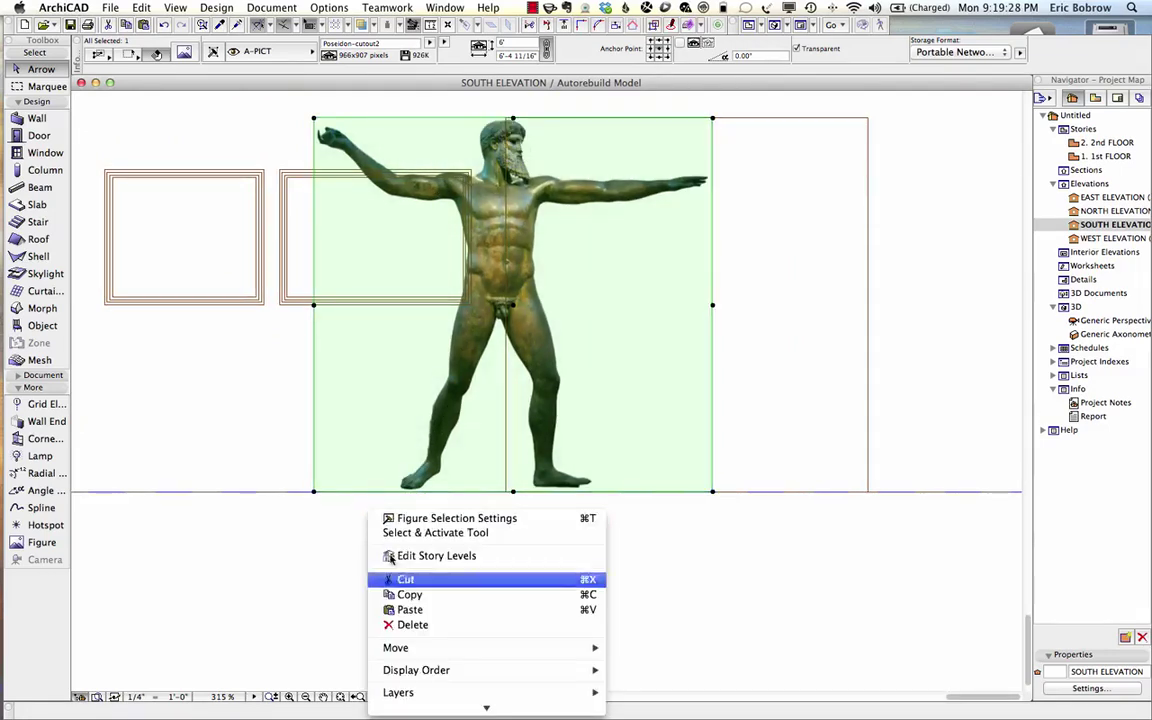
{"action": "mouse_move", "coordinate": [520, 670]}
{"action": "left_click", "coordinate": [665, 659]}
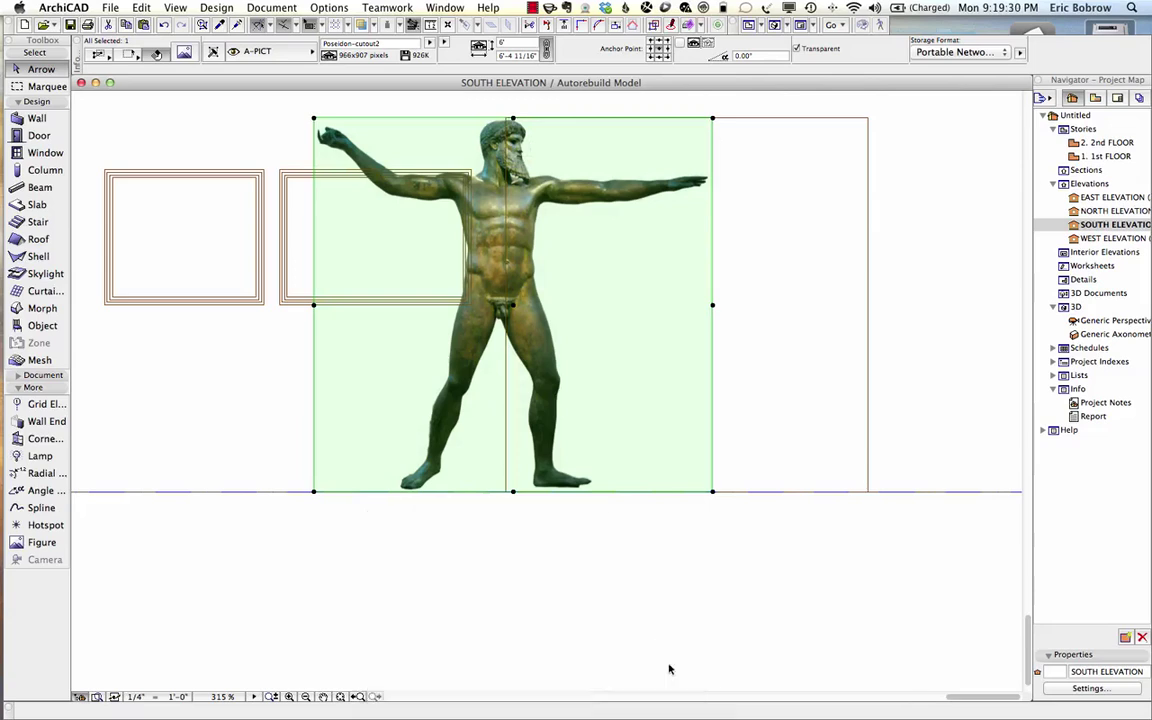
{"action": "left_click", "coordinate": [641, 593]}
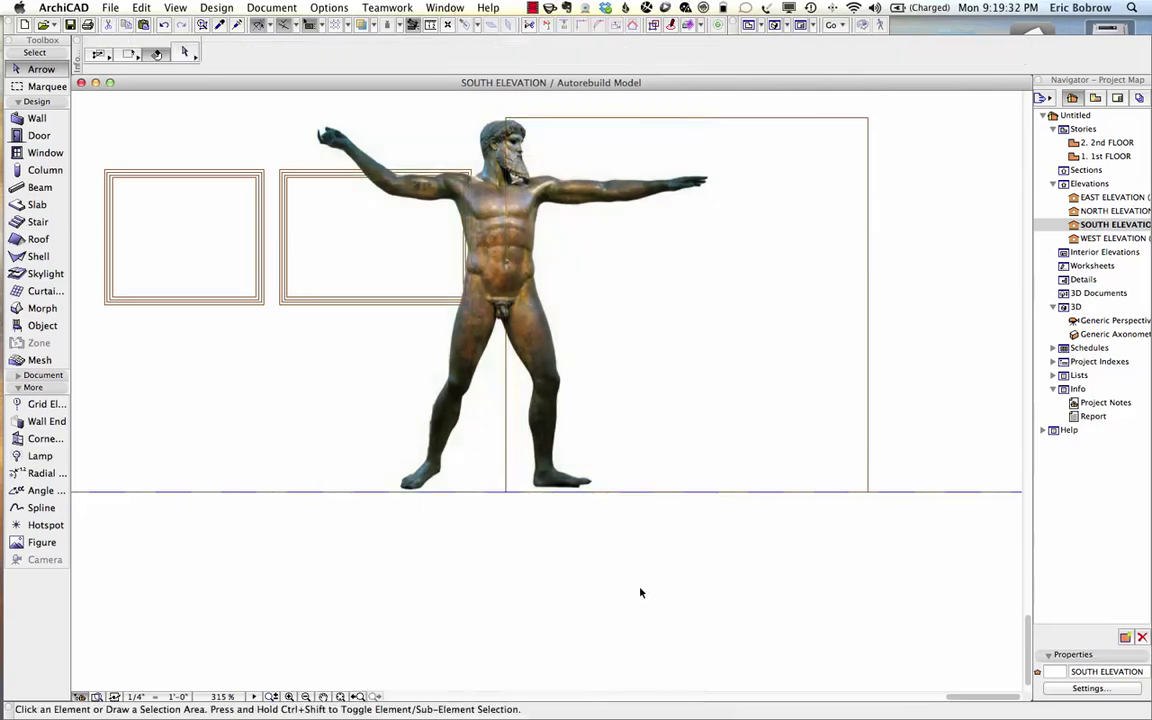
Select the empty statue outline in the elevation to compare it with the Poseidon figure, and clear the selection.
{"action": "scroll", "coordinate": [641, 593], "scroll_direction": "down", "scroll_amount": 5}
{"action": "scroll", "coordinate": [640, 592], "scroll_direction": "up", "scroll_amount": 1}
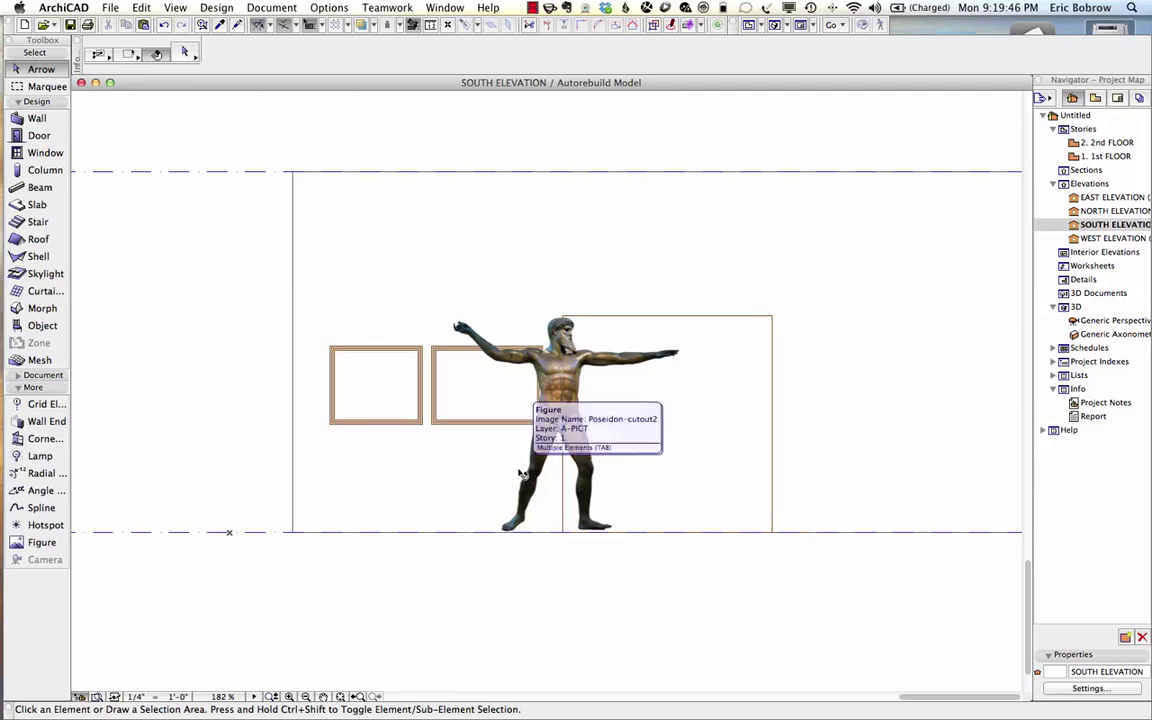
{"action": "left_click", "coordinate": [772, 320]}
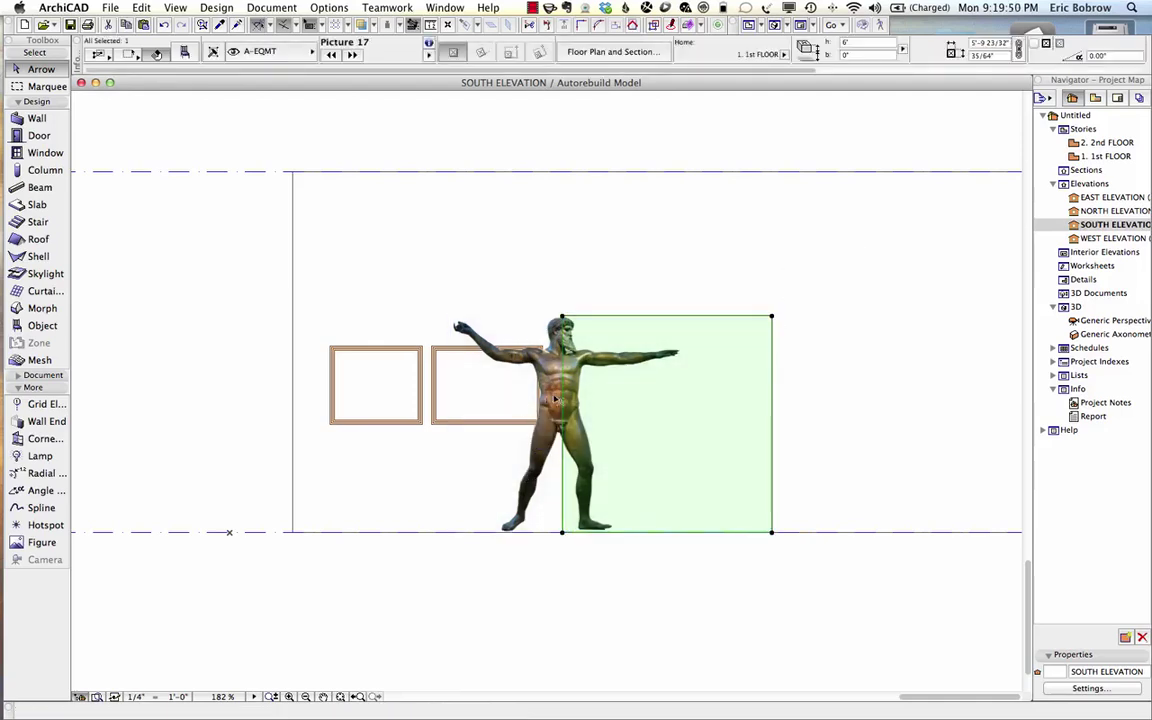
{"action": "left_click", "coordinate": [557, 574]}
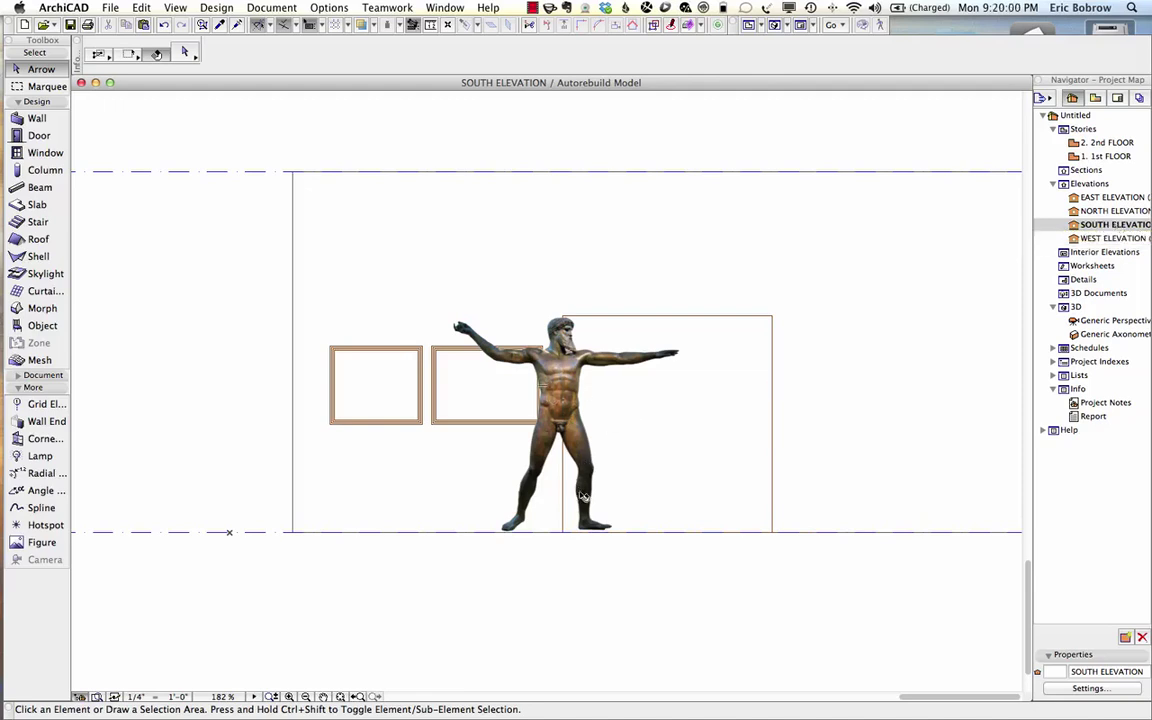
Open the 3D window and select the wall behind the two framed pictures.
{"action": "key", "text": "F3"}
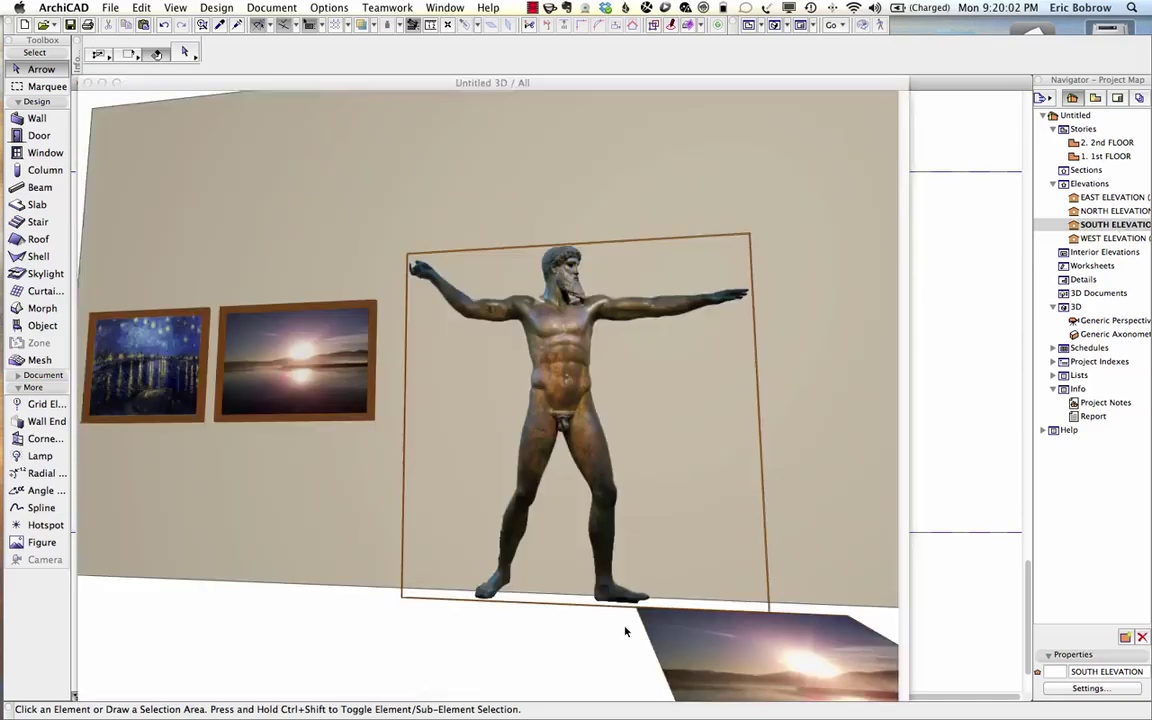
{"action": "middle_click_drag", "start_coordinate": [355, 632], "coordinate": [710, 630], "text": "shift"}
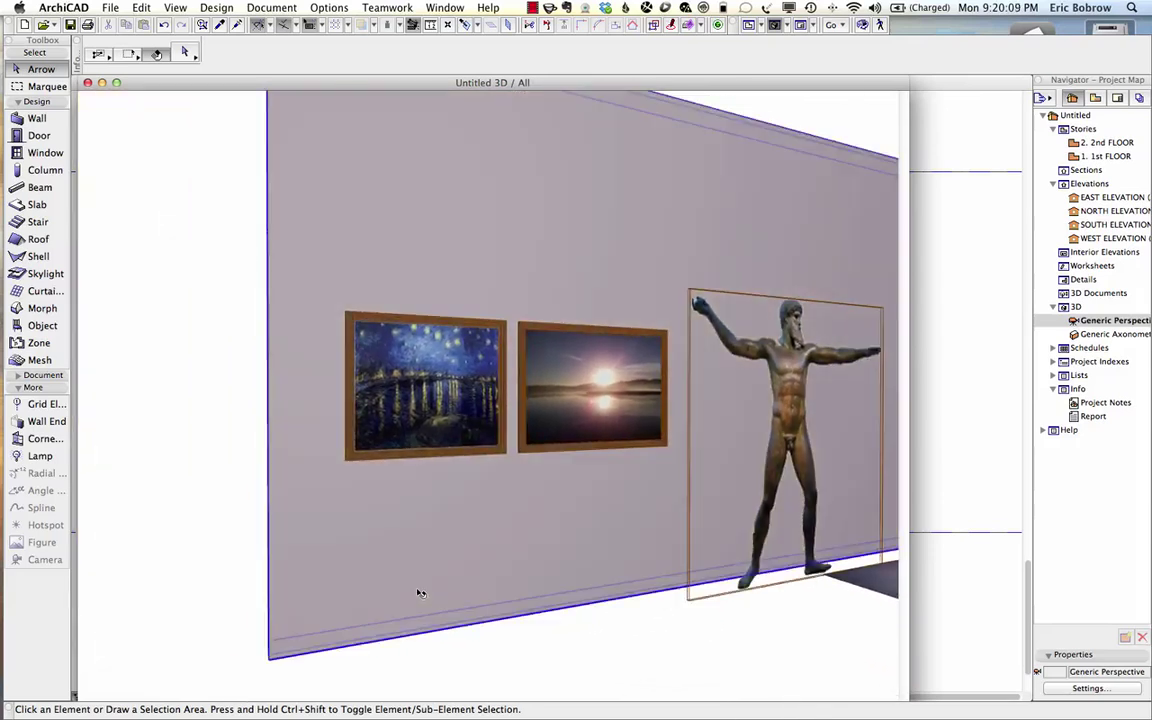
{"action": "left_click", "coordinate": [420, 594]}
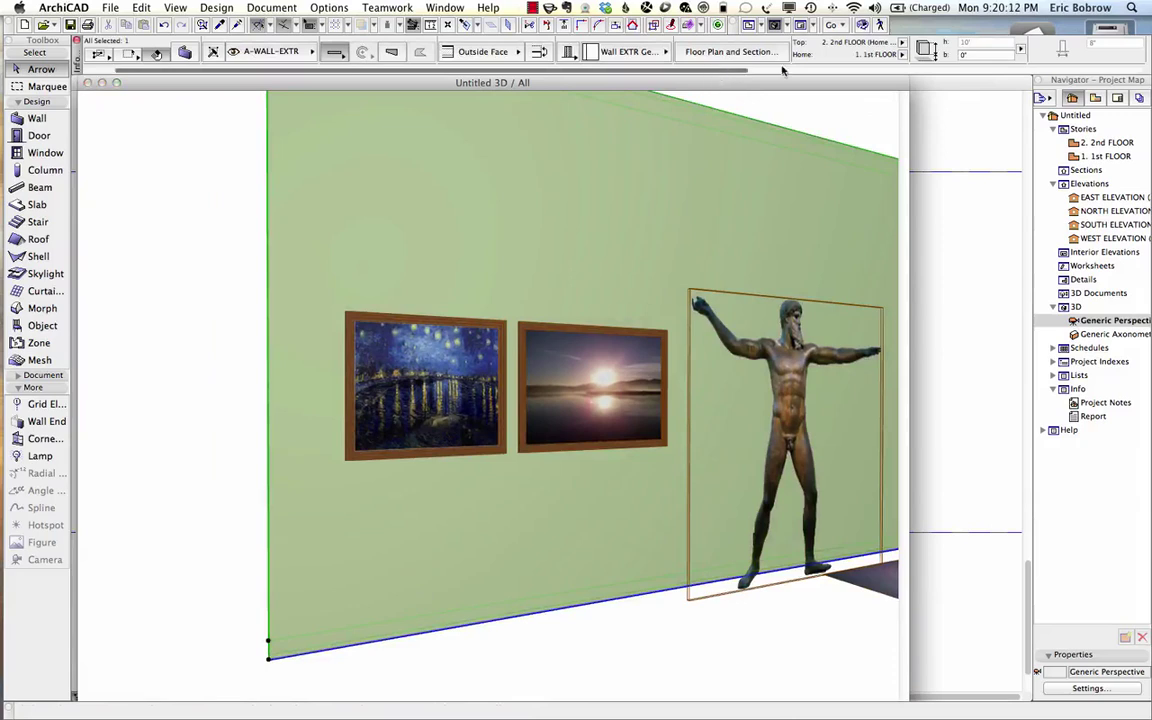
{"action": "scroll", "coordinate": [899, 62], "scroll_direction": "right", "scroll_amount": 5}
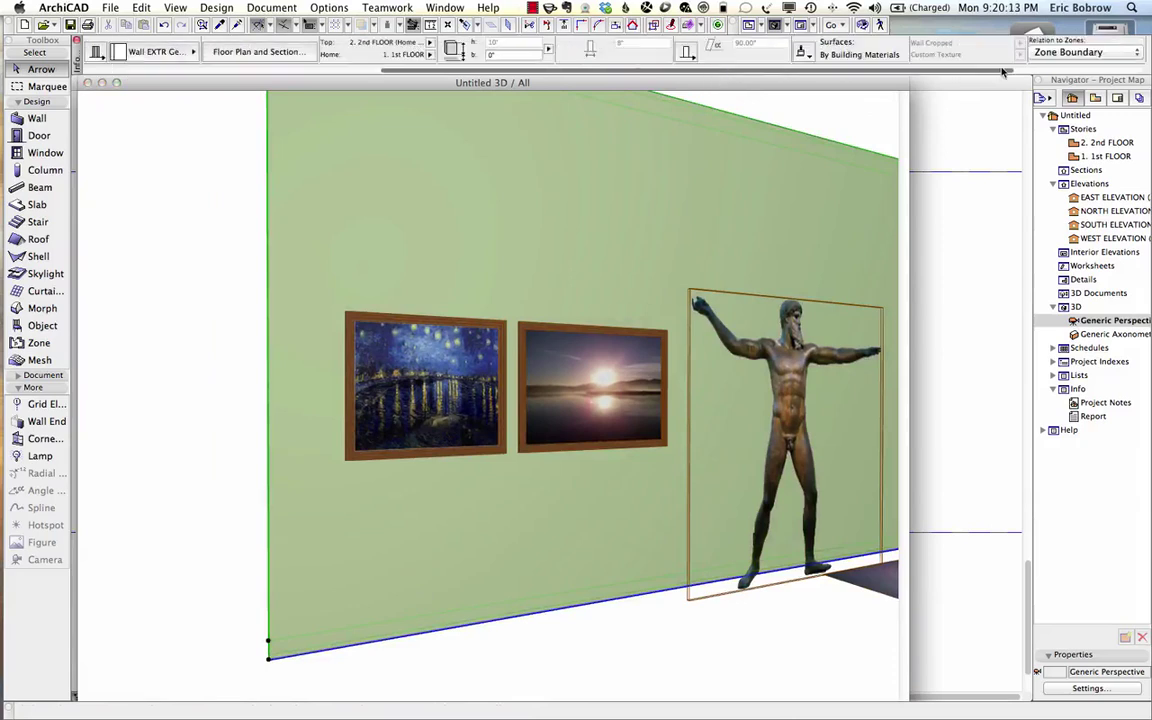
Override all three surfaces of the selected wall, linked together, with 04 | CMU-16"x8".
{"action": "left_click", "coordinate": [810, 55]}
{"action": "left_click", "coordinate": [808, 90]}
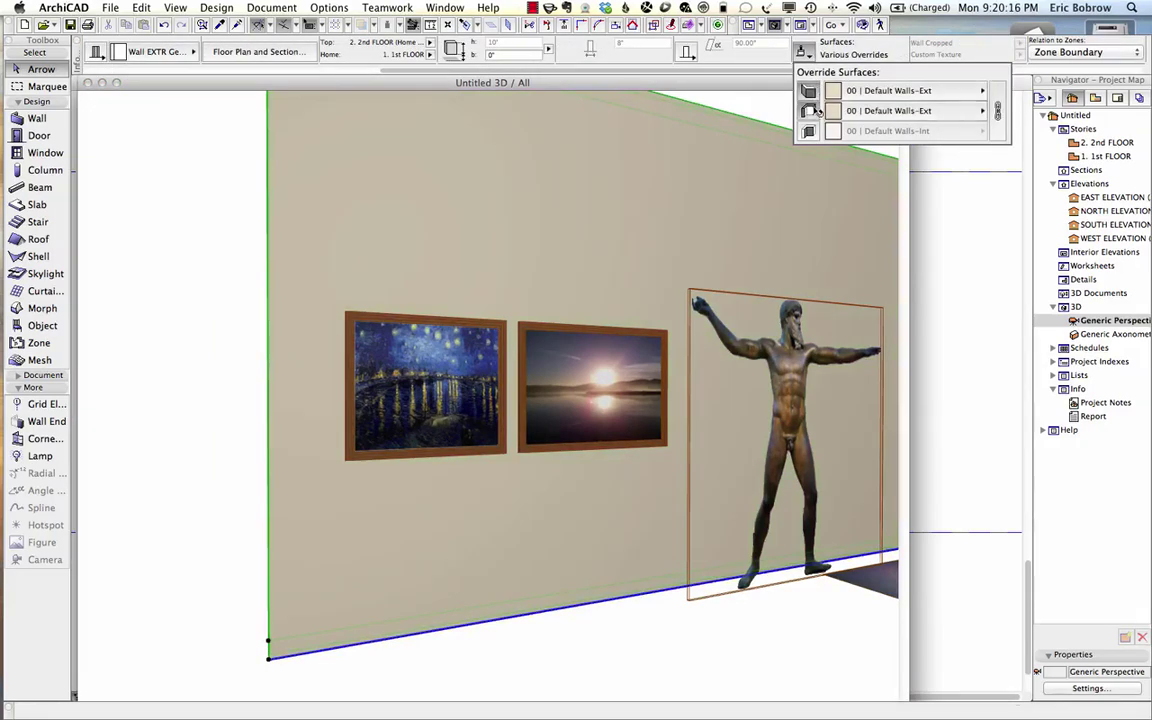
{"action": "left_click", "coordinate": [808, 130]}
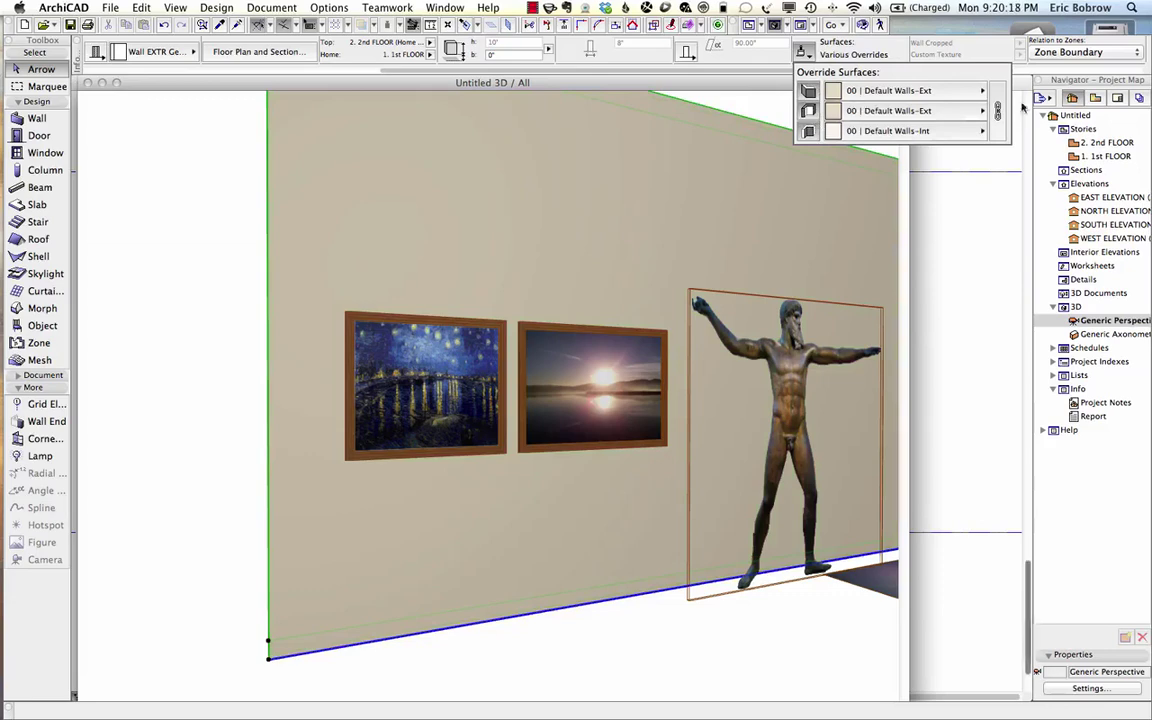
{"action": "left_click", "coordinate": [889, 91]}
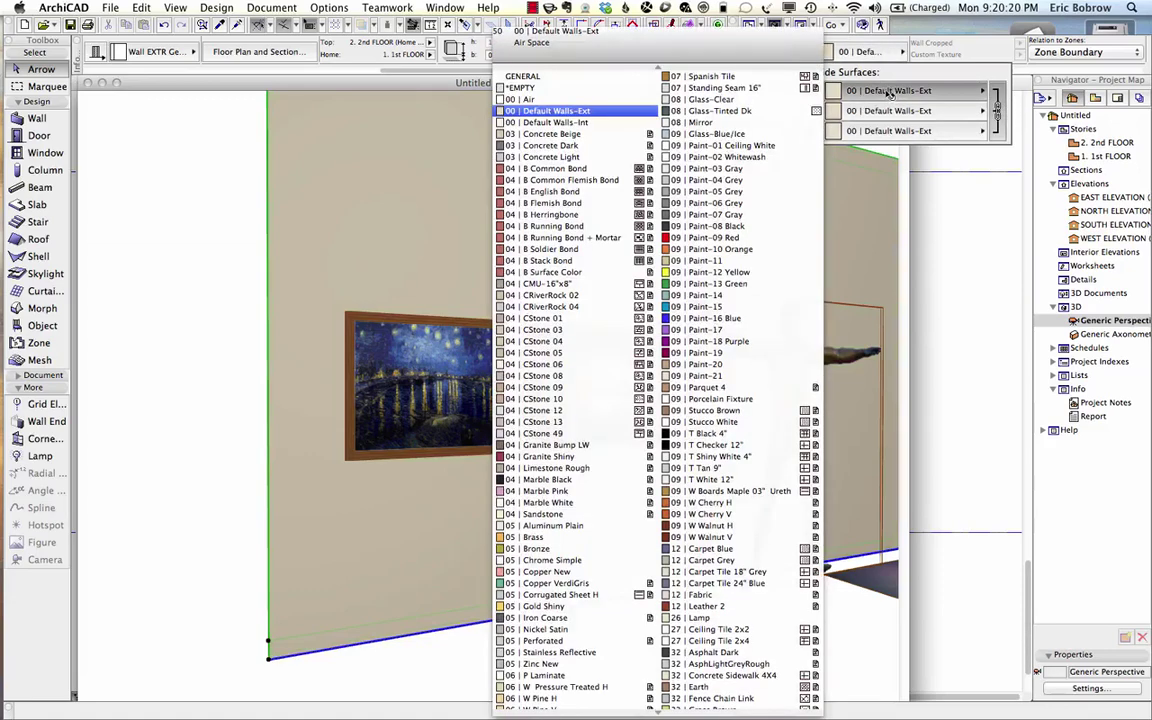
{"action": "left_click", "coordinate": [560, 284]}
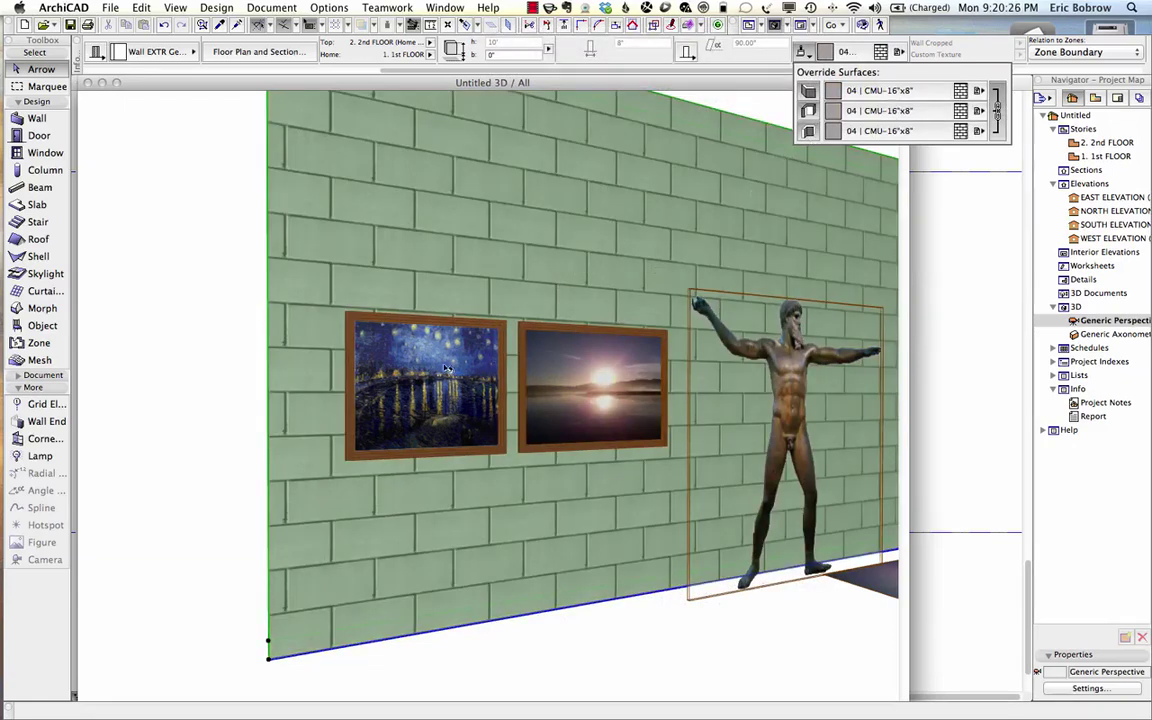
{"action": "left_click", "coordinate": [213, 426]}
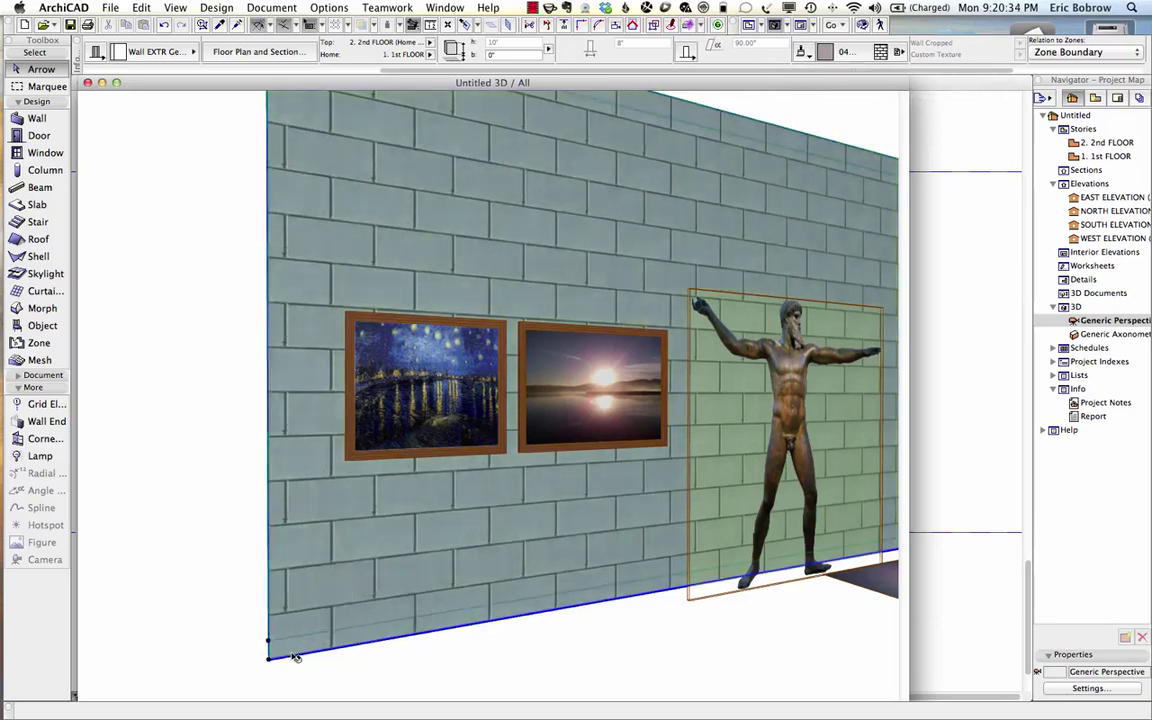
Try moving the wall about 4 3/4" along its length by its lower-left corner, and undo the move.
{"action": "key", "text": "super+d"}
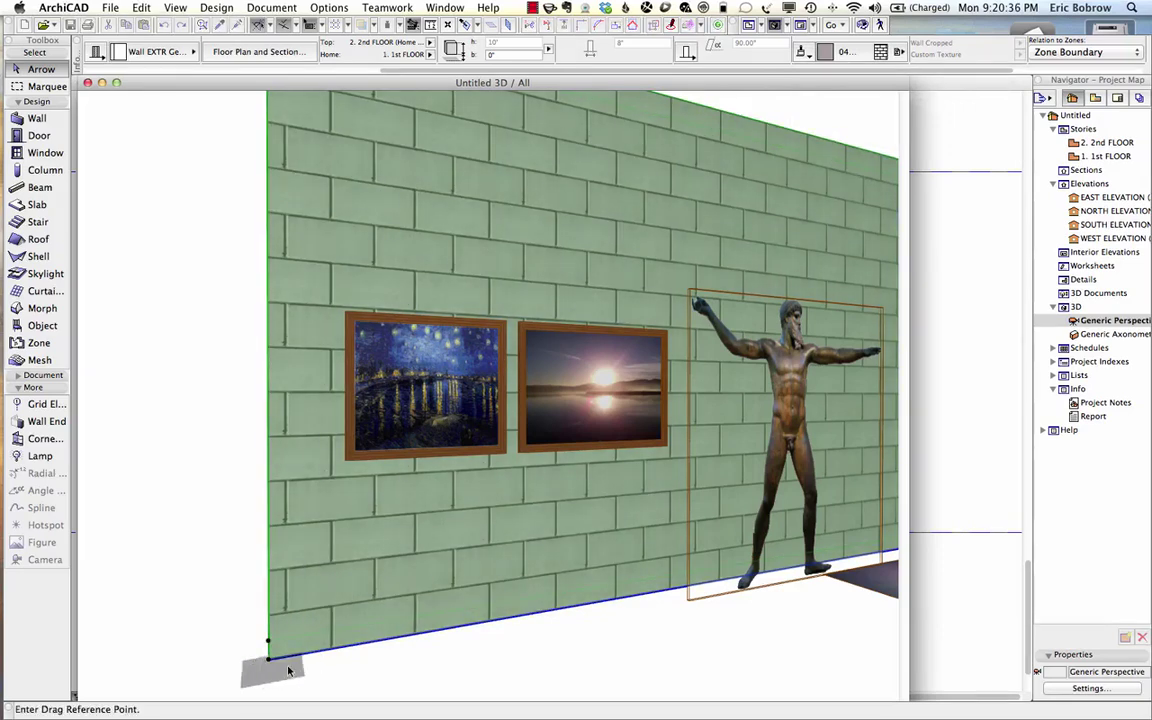
{"action": "left_click", "coordinate": [269, 662]}
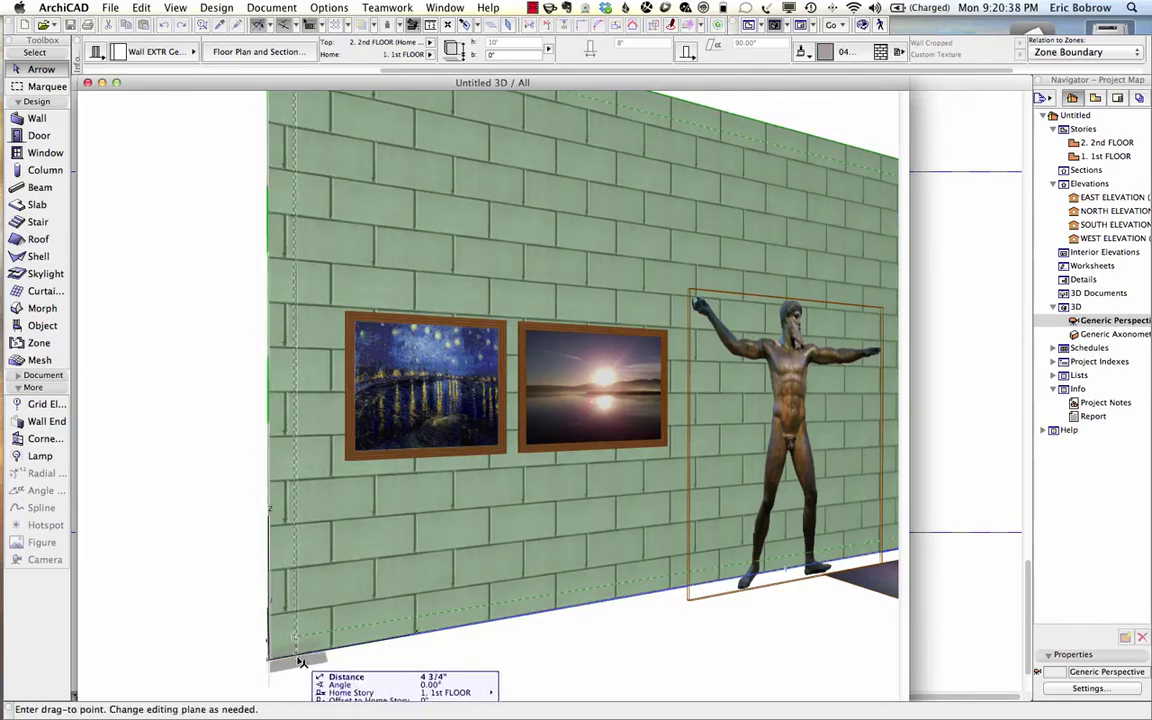
{"action": "left_click", "coordinate": [299, 658]}
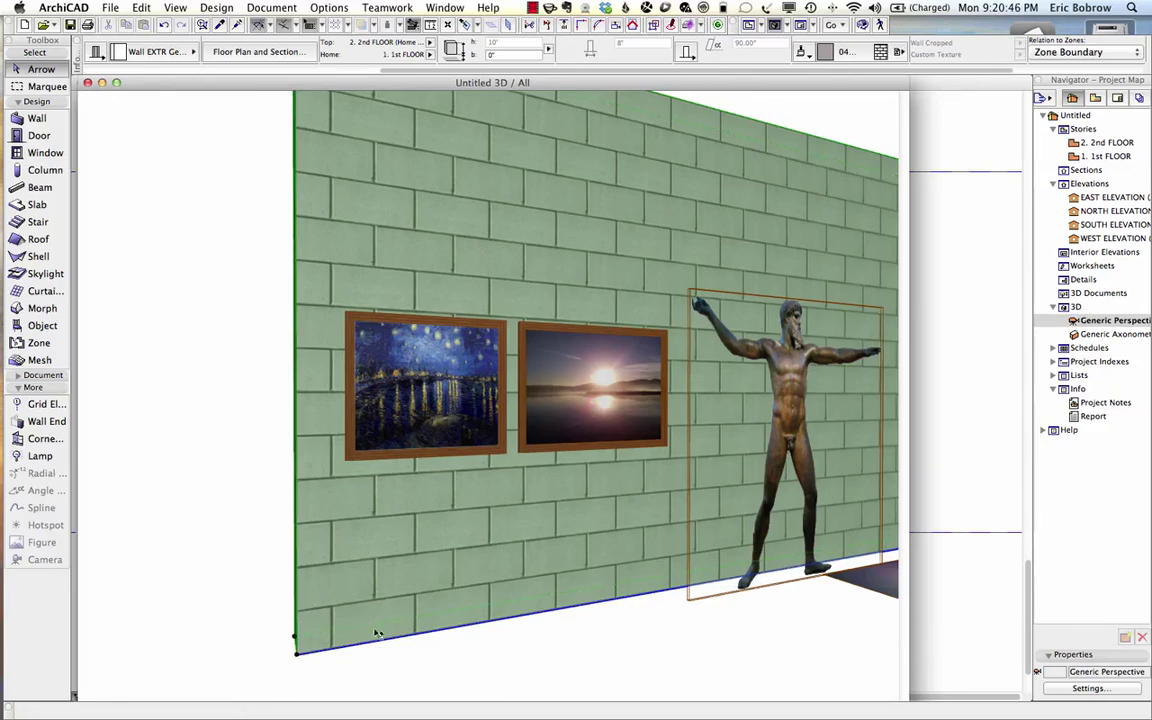
{"action": "key", "text": "super+z"}
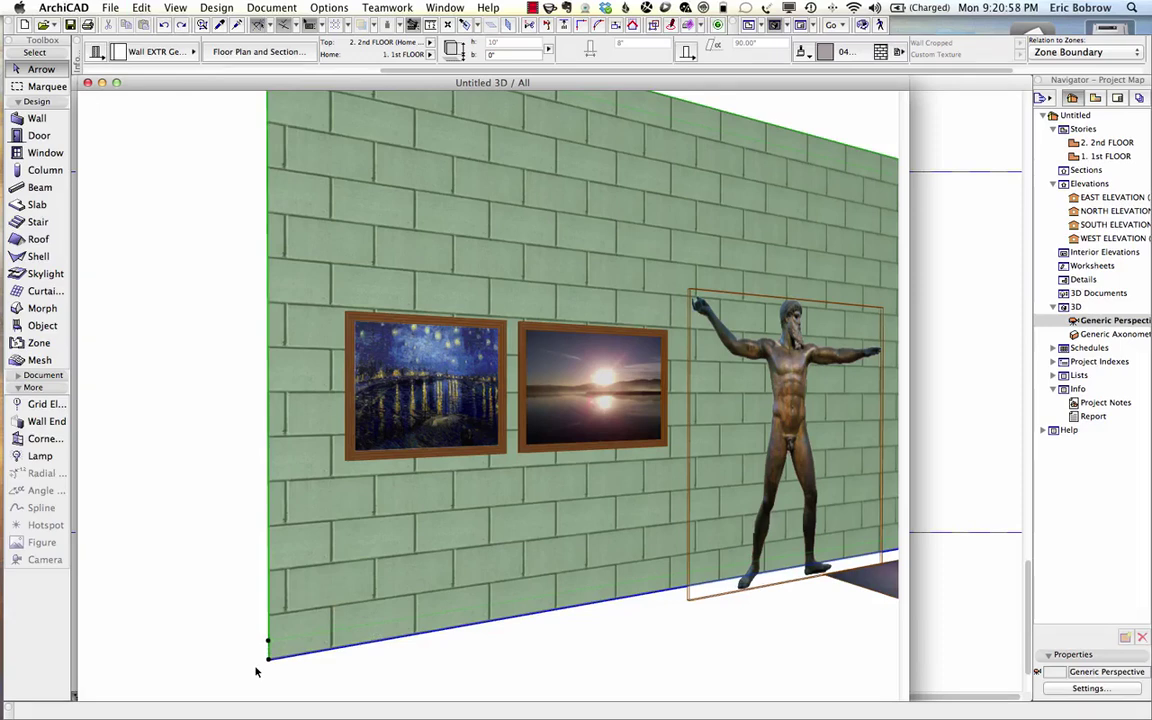
Try raising the wall's base to 4" above its home story, and undo the change.
{"action": "left_click", "coordinate": [898, 56]}
{"action": "type", "text": "4"}
{"action": "key", "text": "Return"}
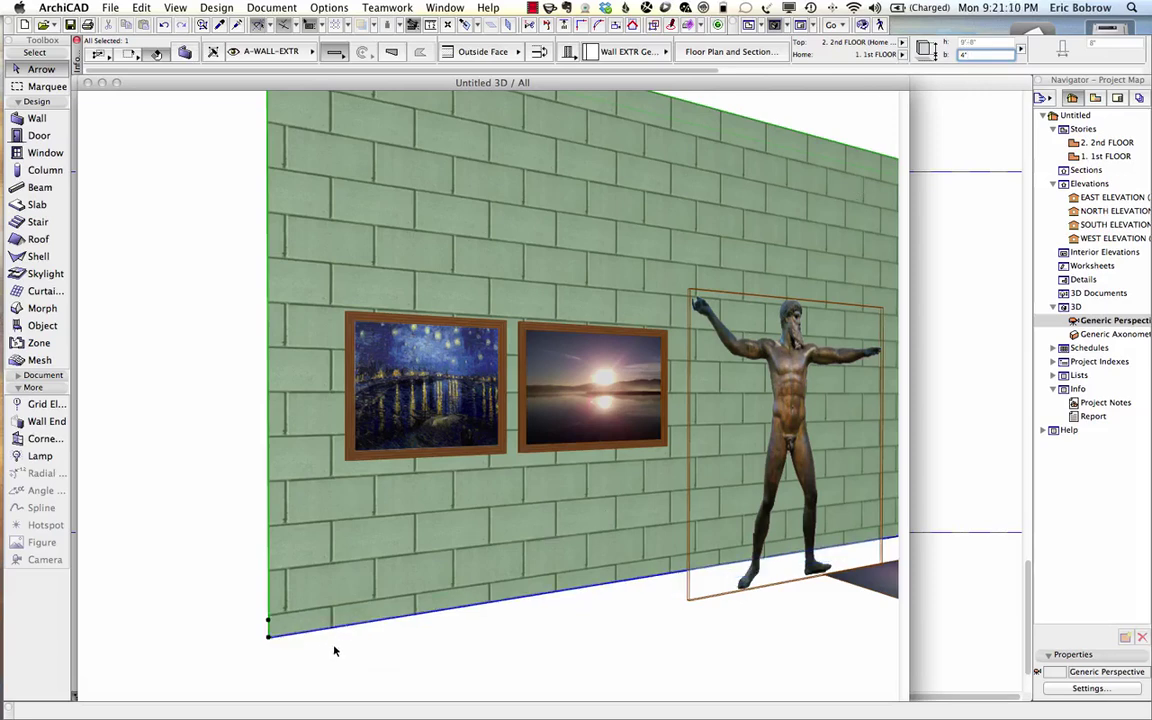
{"action": "key", "text": "super+z"}
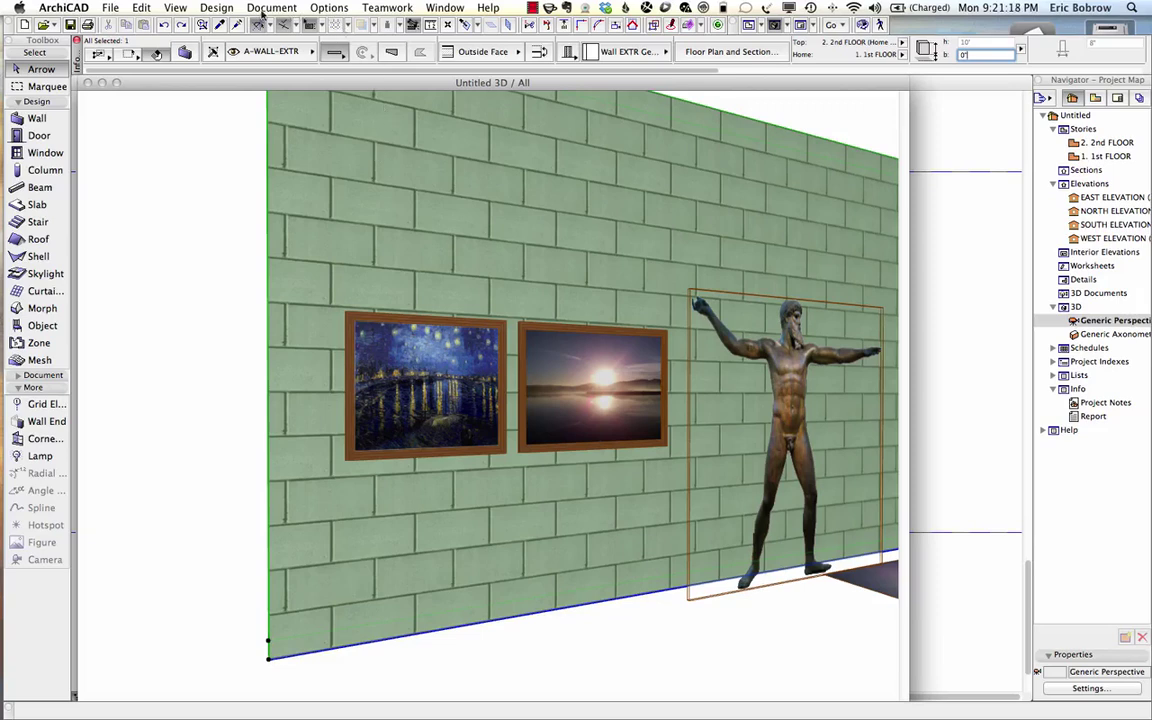
Set the origin of the wall's 3D texture at the wall's lower-left corner.
{"action": "left_click", "coordinate": [220, 8]}
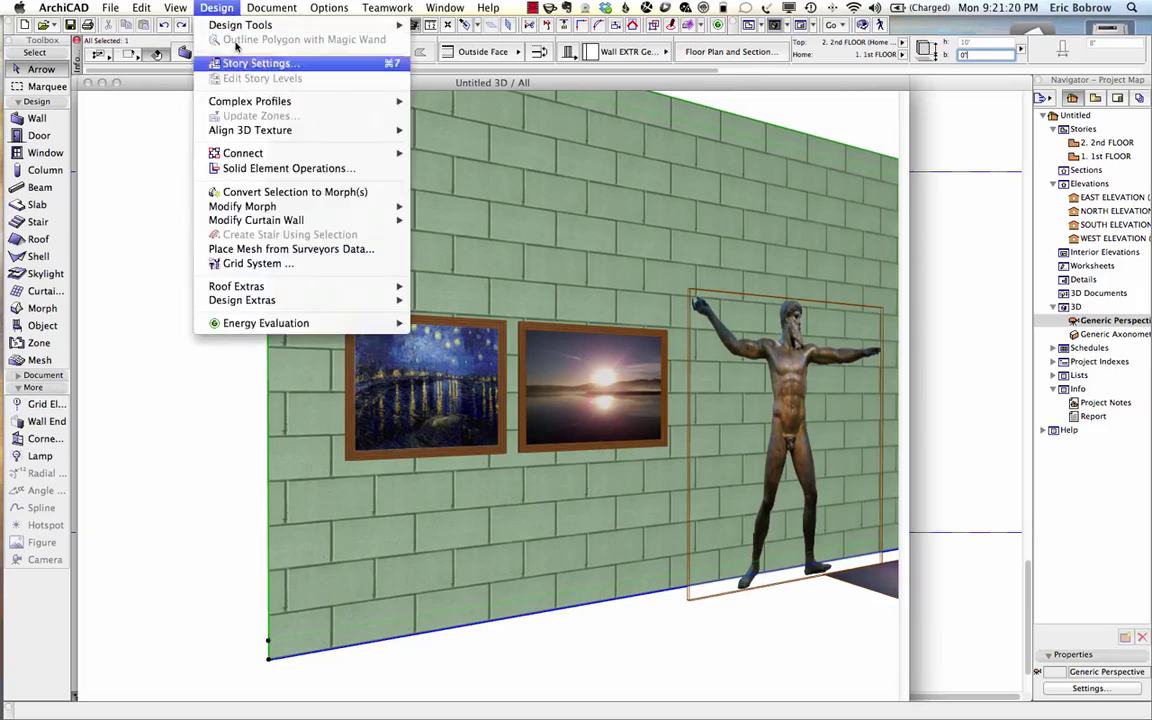
{"action": "mouse_move", "coordinate": [232, 150]}
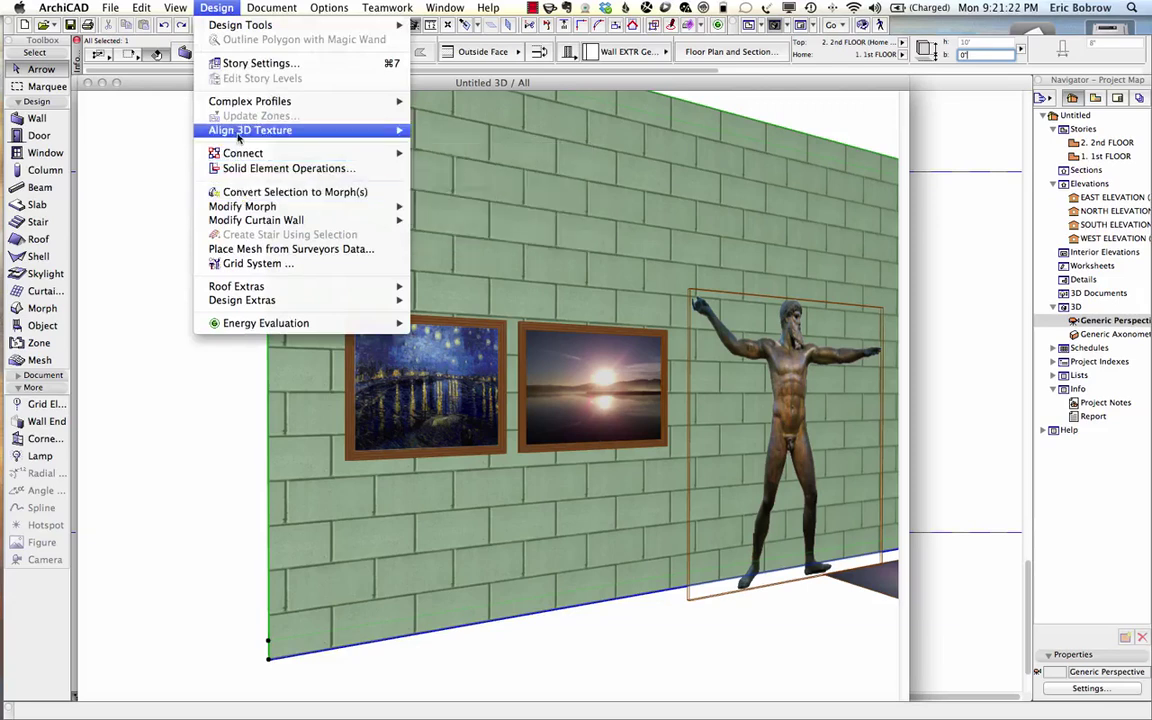
{"action": "mouse_move", "coordinate": [216, 130]}
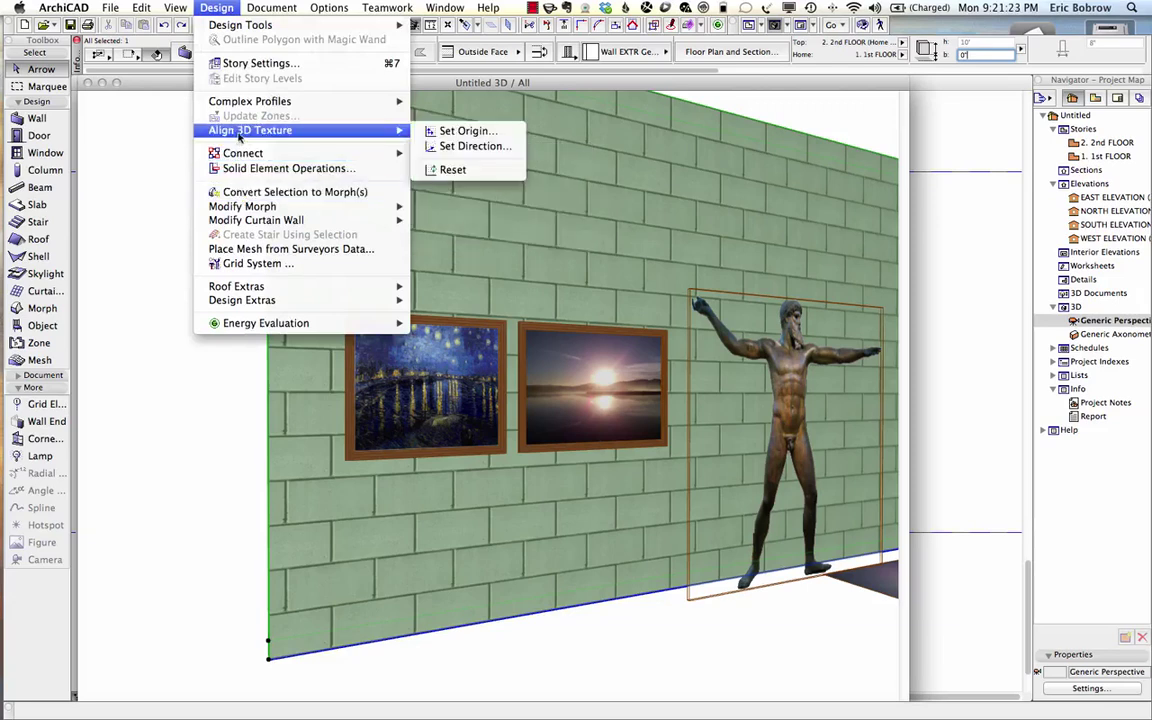
{"action": "left_click", "coordinate": [458, 131]}
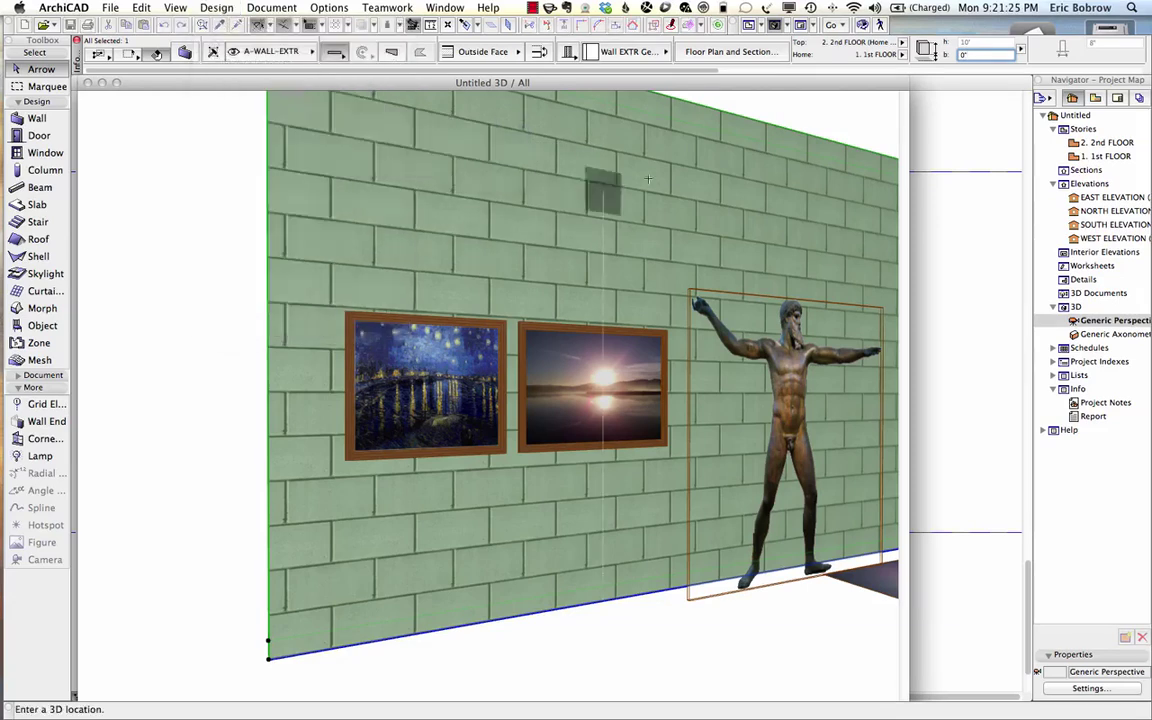
{"action": "left_click", "coordinate": [268, 657]}
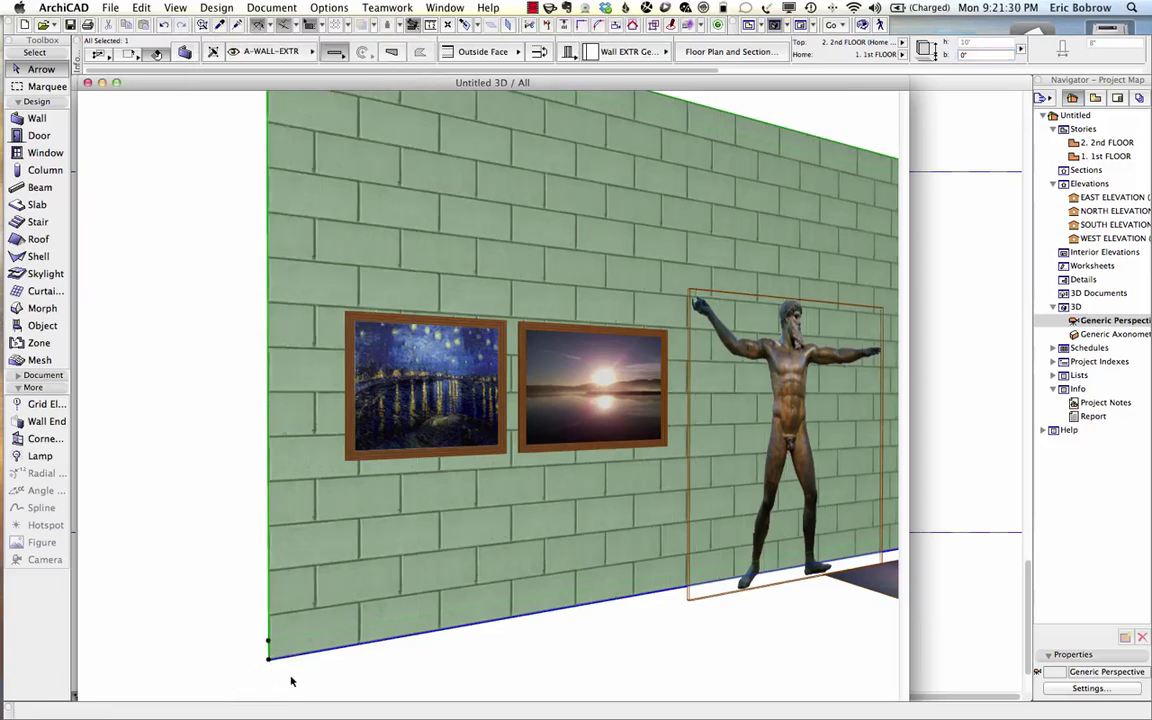
Move the wall a short distance along its length from its lower-left corner to test the realigned texture.
{"action": "key", "text": "super+d"}
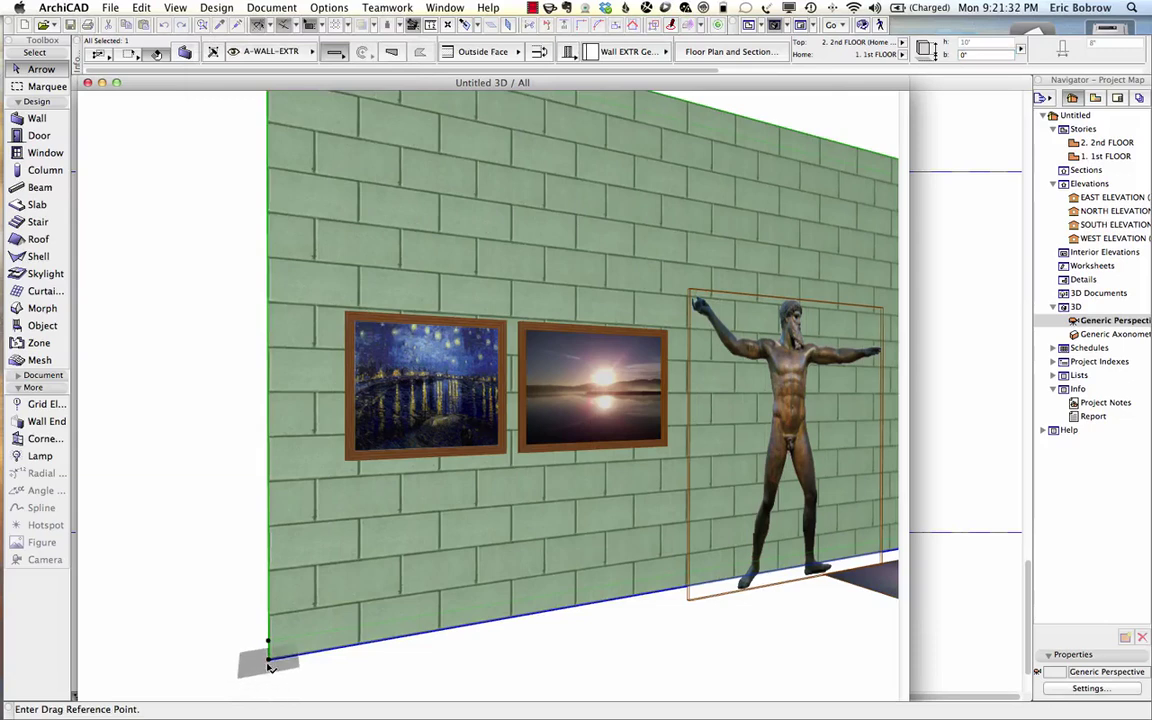
{"action": "left_click", "coordinate": [268, 658]}
{"action": "left_click", "coordinate": [302, 657]}
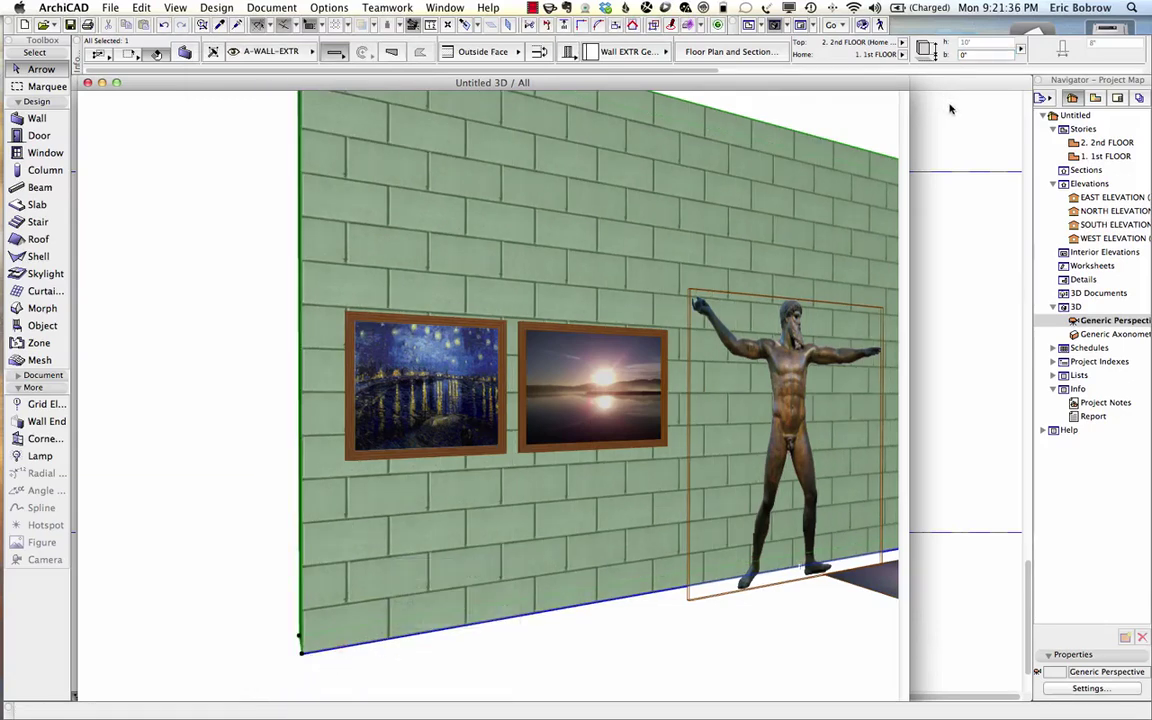
Set the selected wall's base offset to 4" above its home story.
{"action": "left_click", "coordinate": [960, 55]}
{"action": "type", "text": "4"}
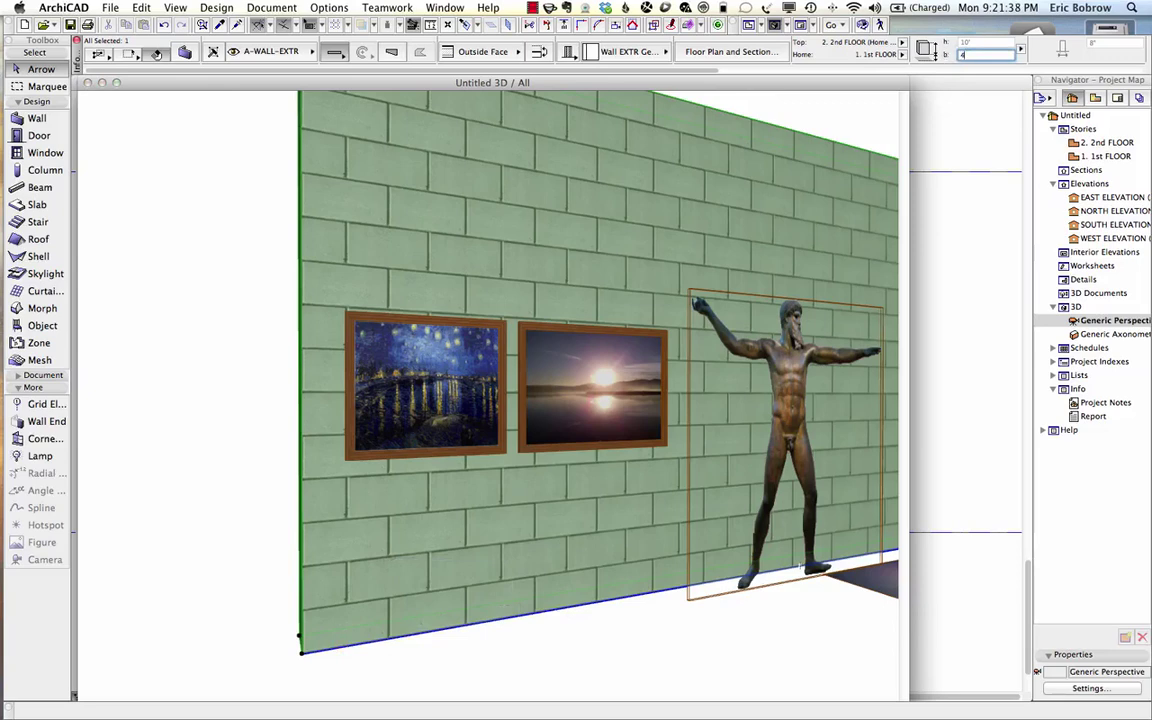
{"action": "key", "text": "Return"}
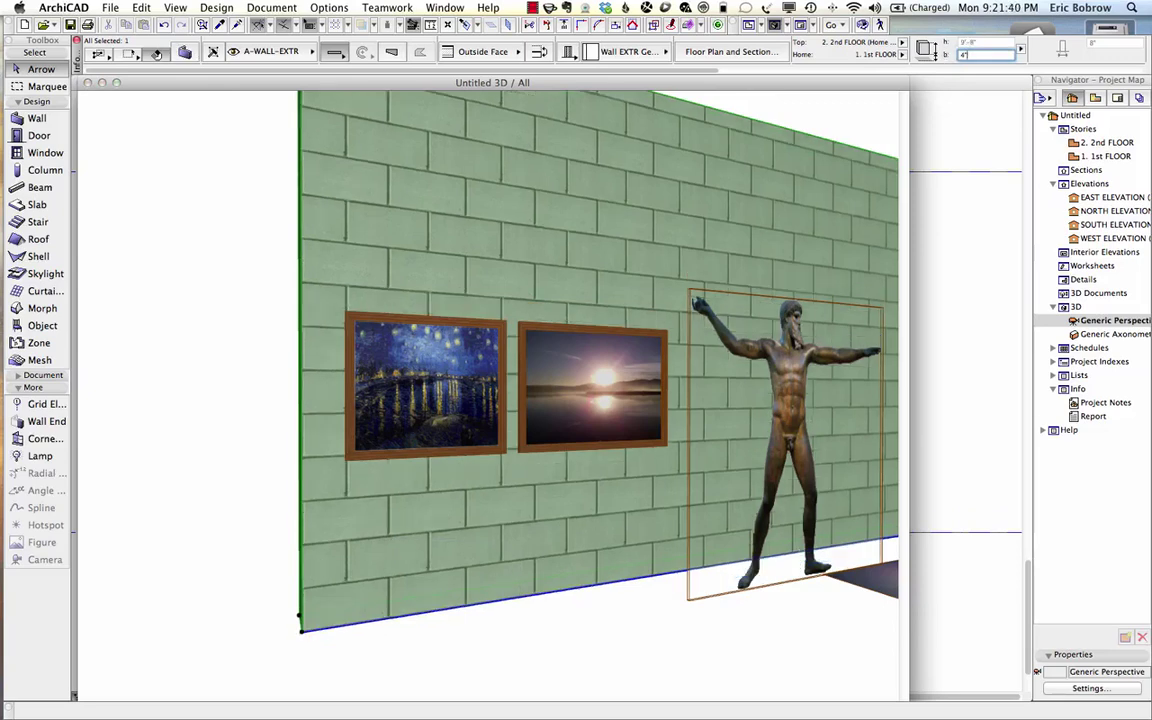
Undo the wall's base offset change and its move along its length.
{"action": "left_click", "coordinate": [355, 624]}
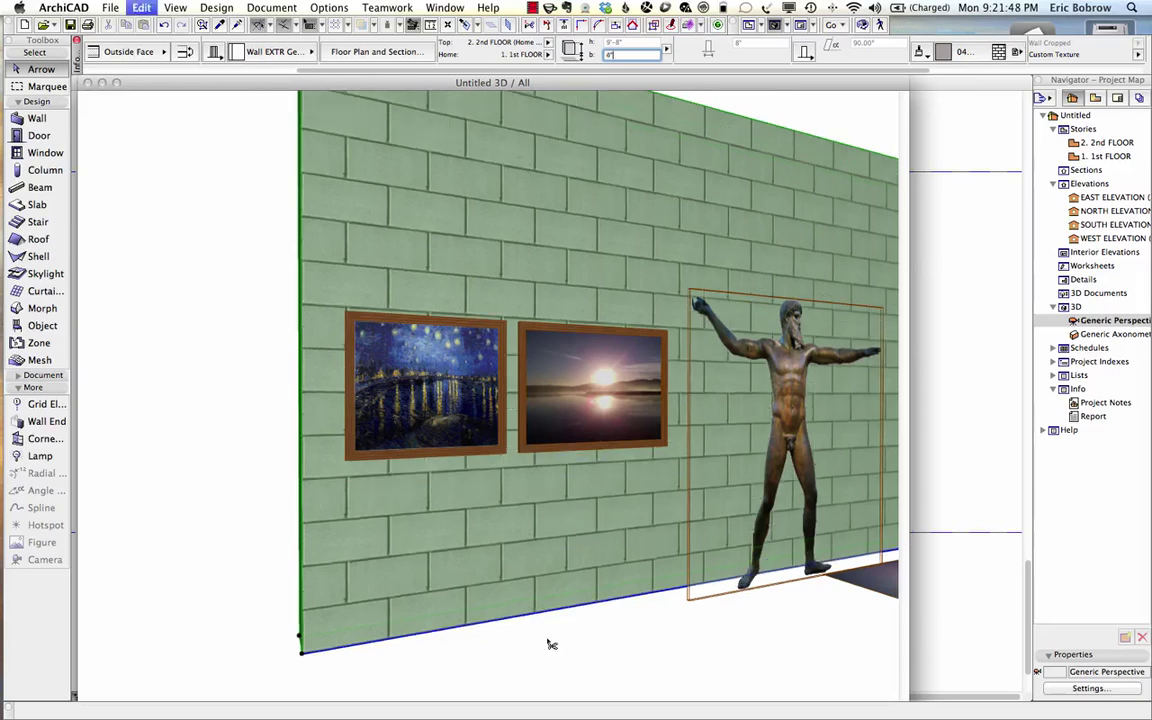
{"action": "left_click", "coordinate": [550, 643]}
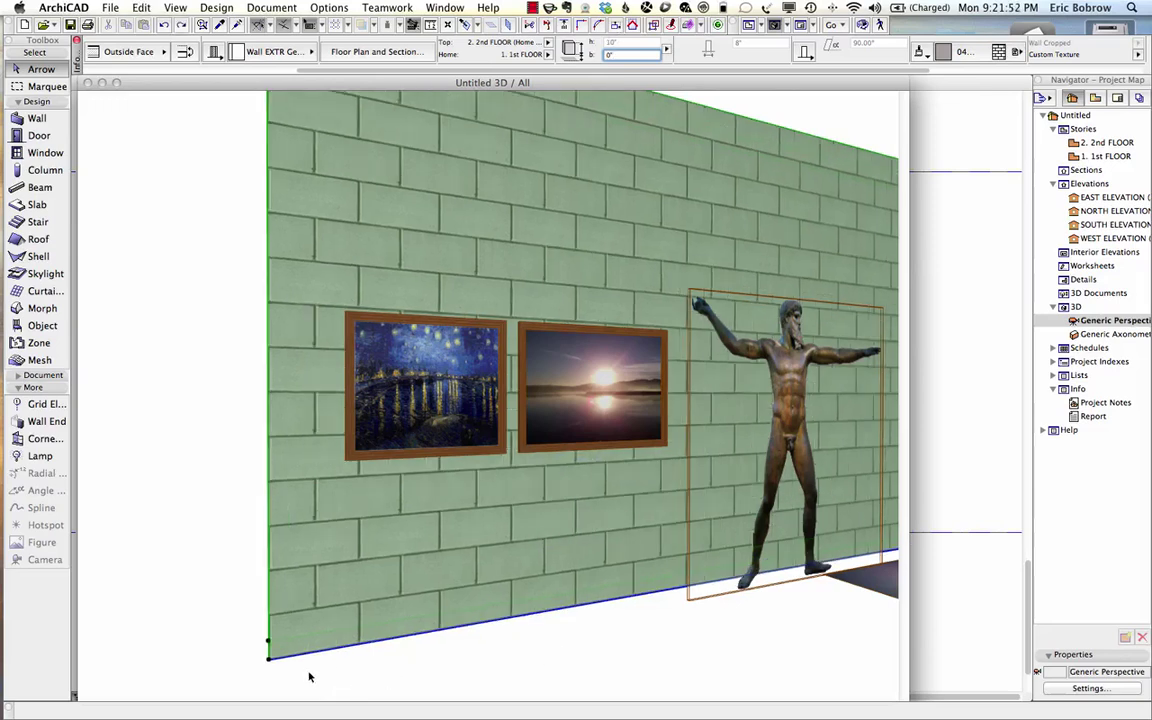
{"action": "scroll", "coordinate": [570, 676], "scroll_direction": "down", "scroll_amount": 3}
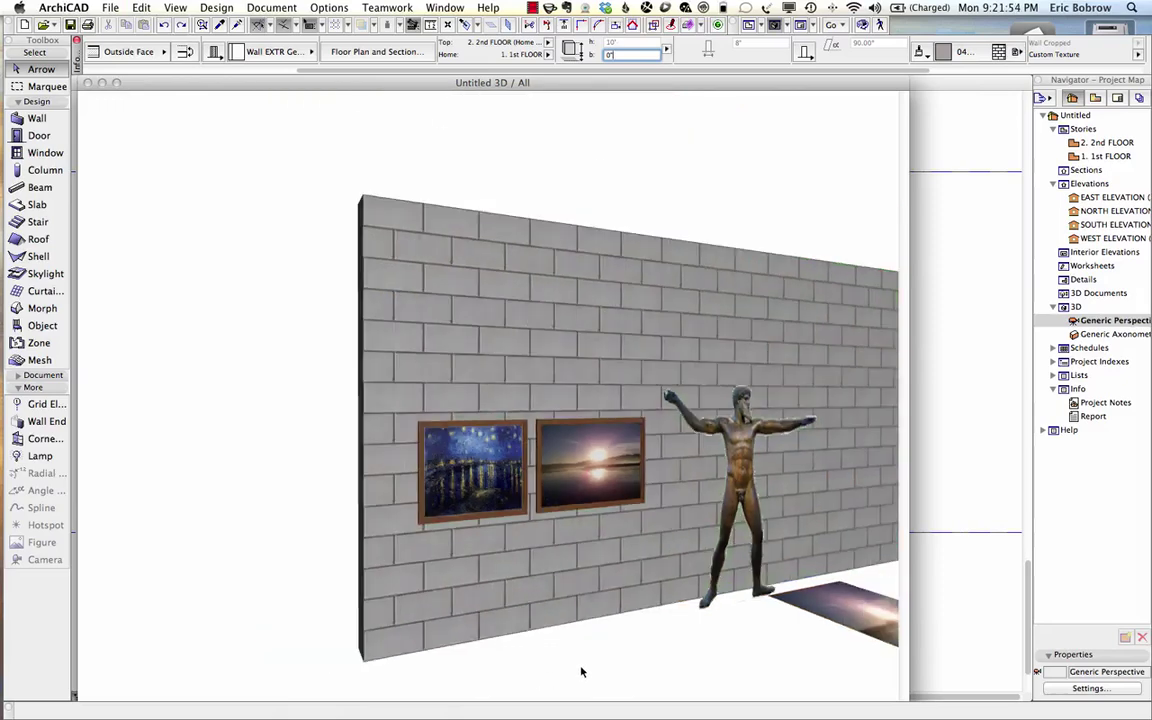
Deselect the wall and examine the Poseidon picture object in front of it by selecting and deselecting it.
{"action": "left_click", "coordinate": [748, 656]}
{"action": "middle_click_drag", "start_coordinate": [681, 658], "coordinate": [642, 656], "text": "shift"}
{"action": "left_click", "coordinate": [594, 474]}
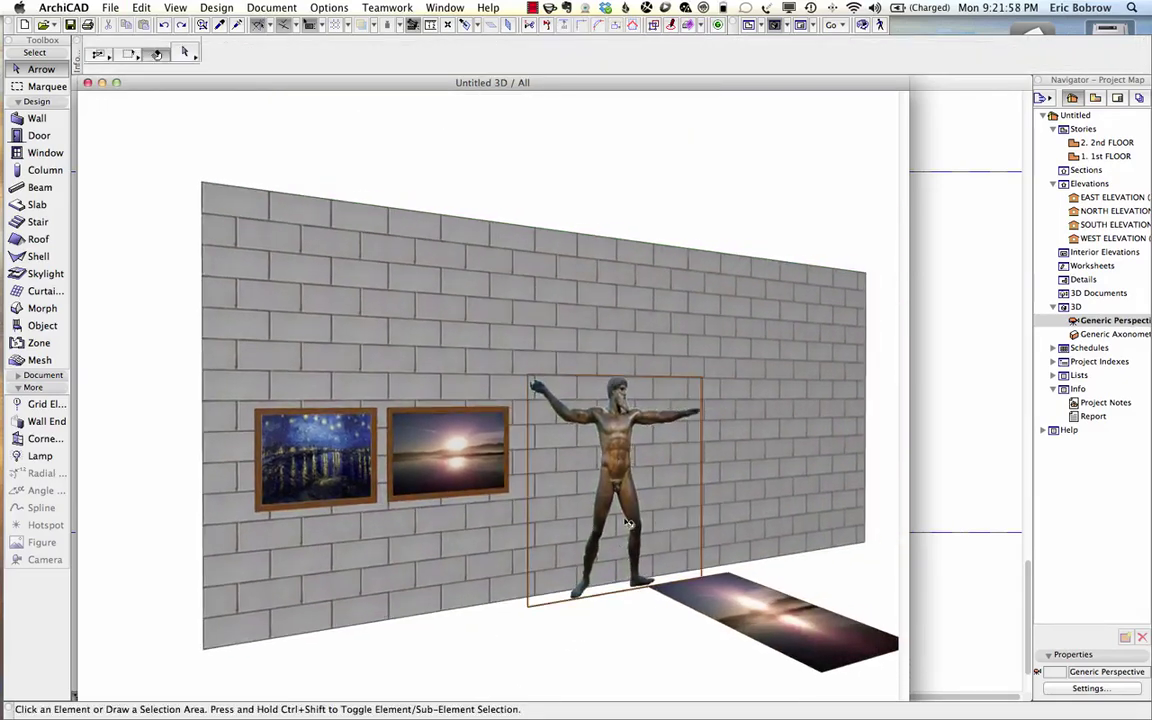
{"action": "left_click", "coordinate": [616, 464]}
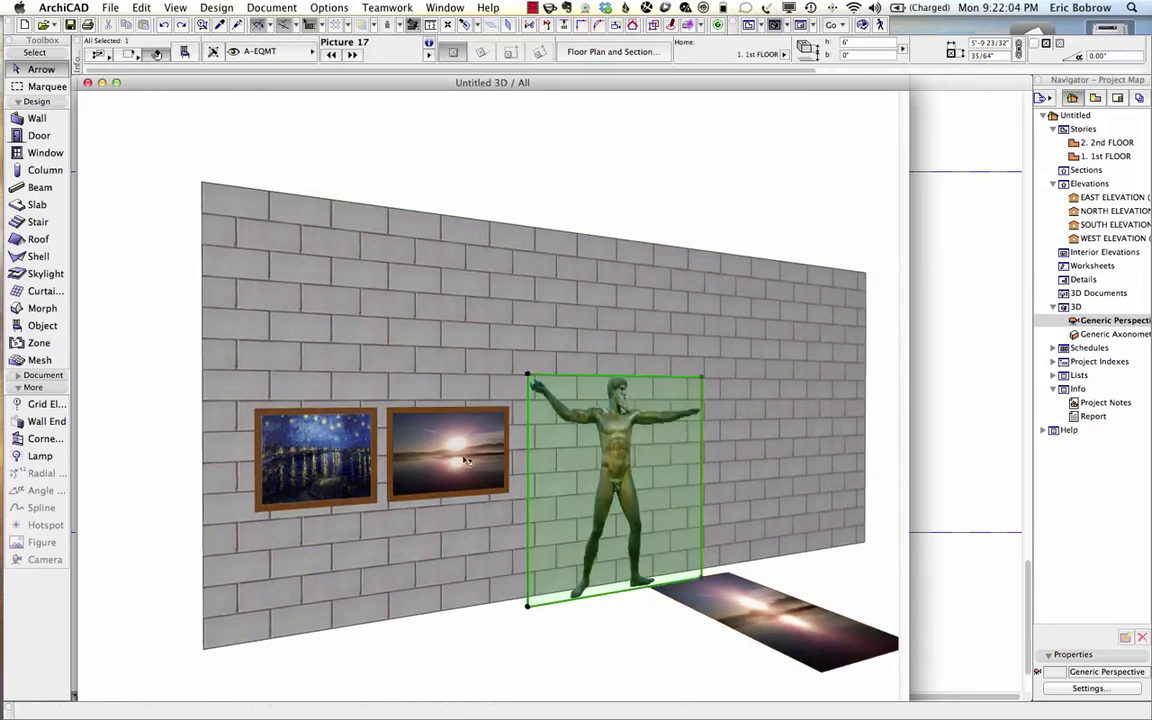
{"action": "left_click", "coordinate": [557, 653]}
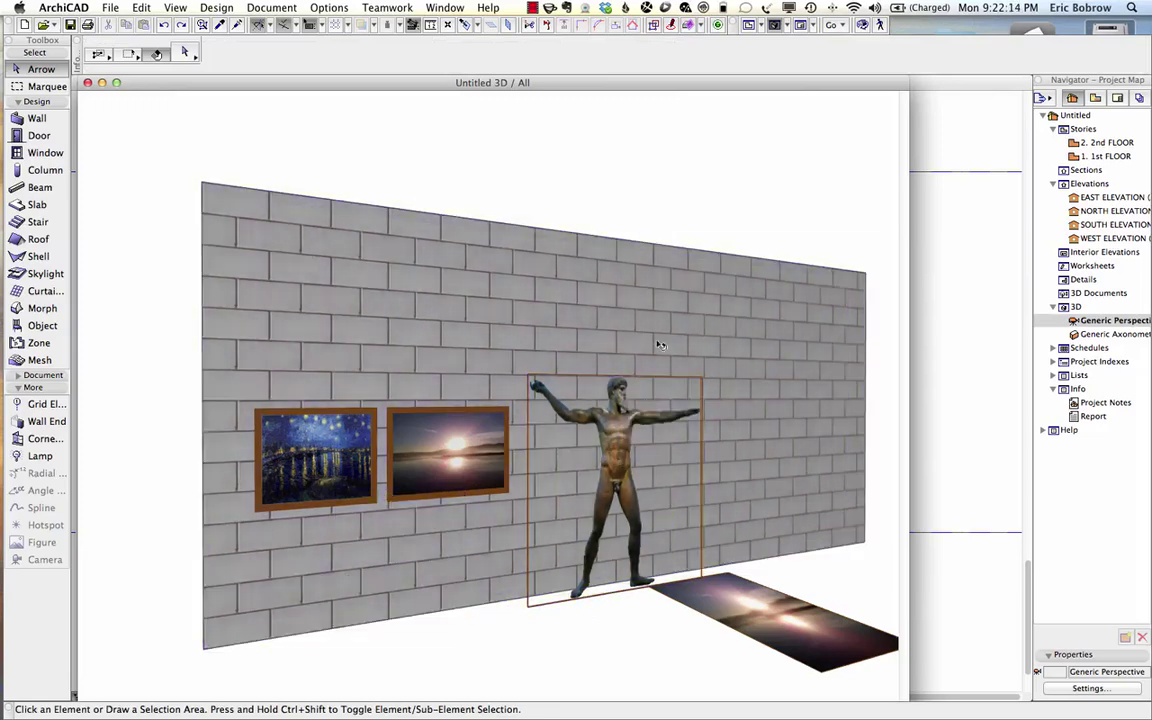
Duplicate the surface 04 | CStone 01 under the name *POSEIDON.
{"action": "left_click", "coordinate": [327, 8]}
{"action": "mouse_move", "coordinate": [400, 25]}
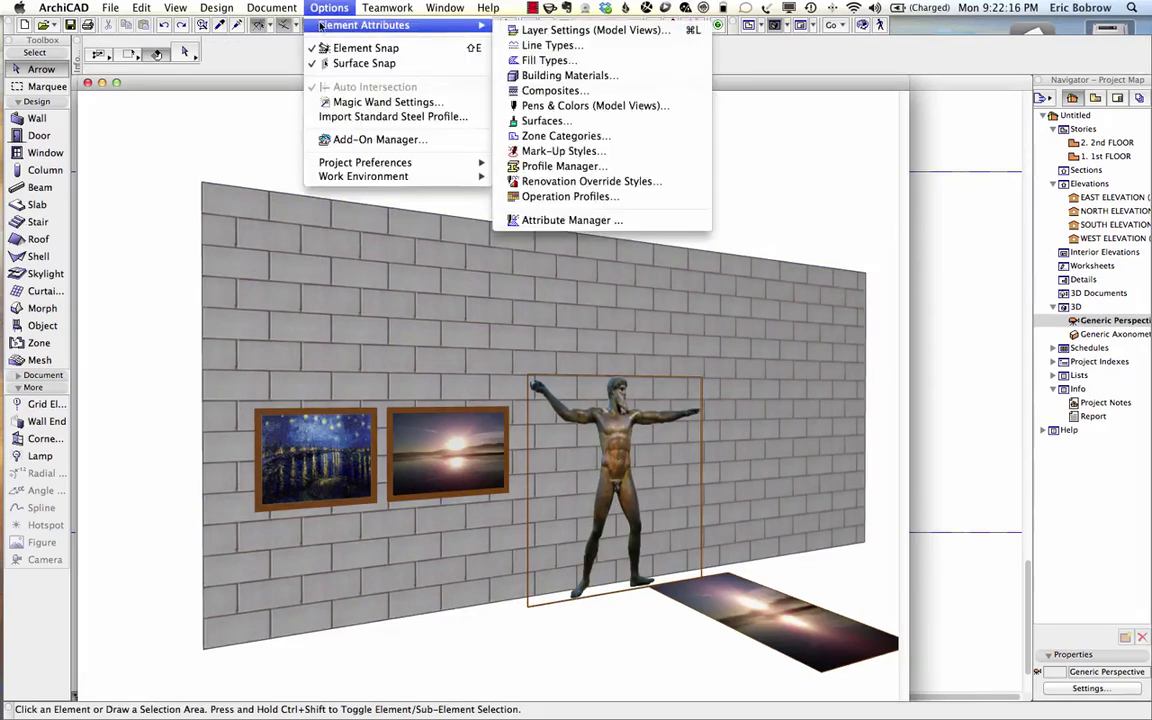
{"action": "left_click", "coordinate": [545, 121]}
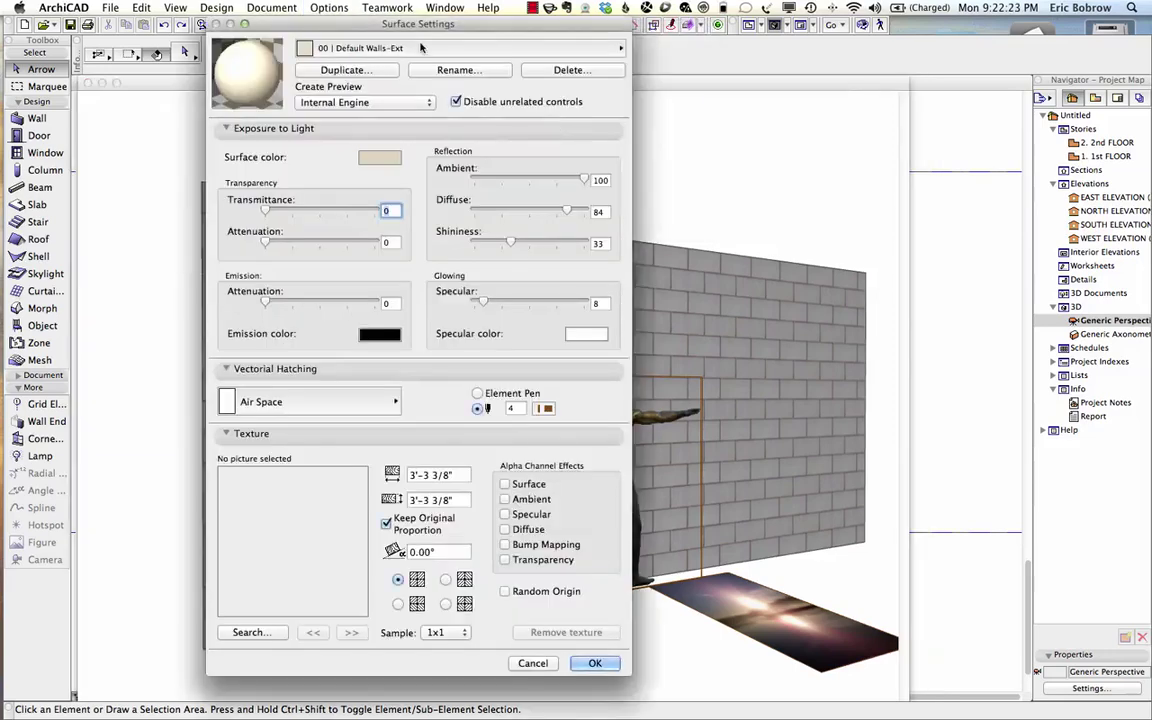
{"action": "left_click", "coordinate": [380, 46]}
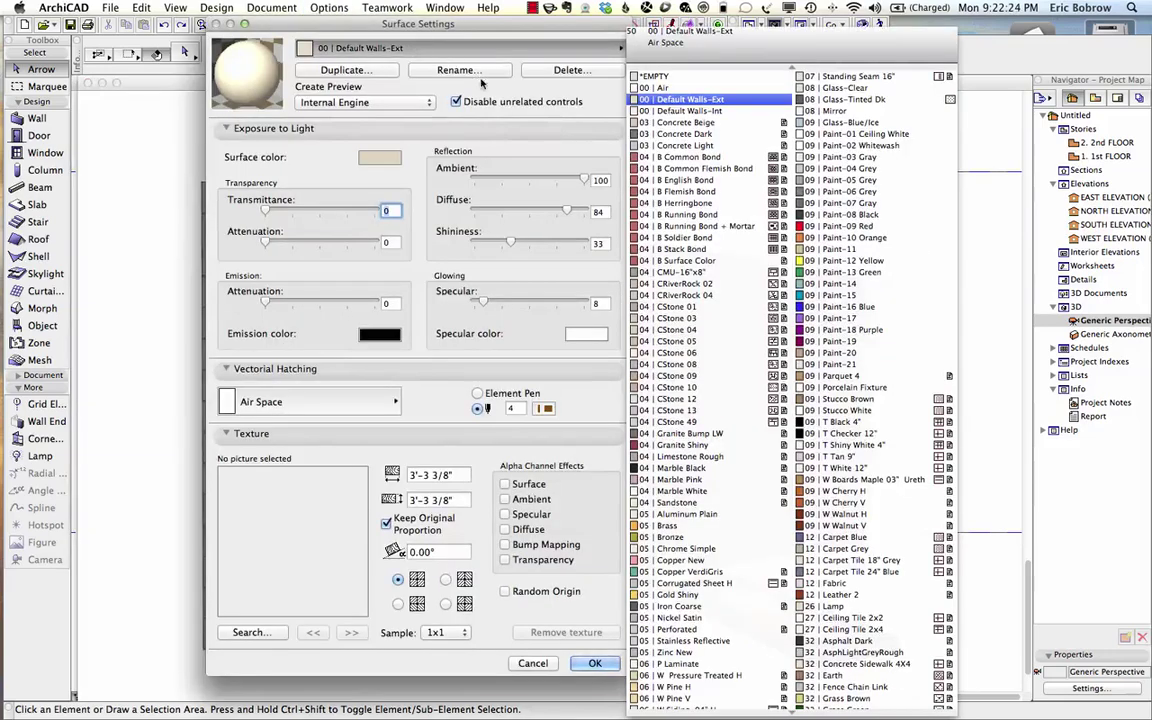
{"action": "left_click", "coordinate": [658, 308]}
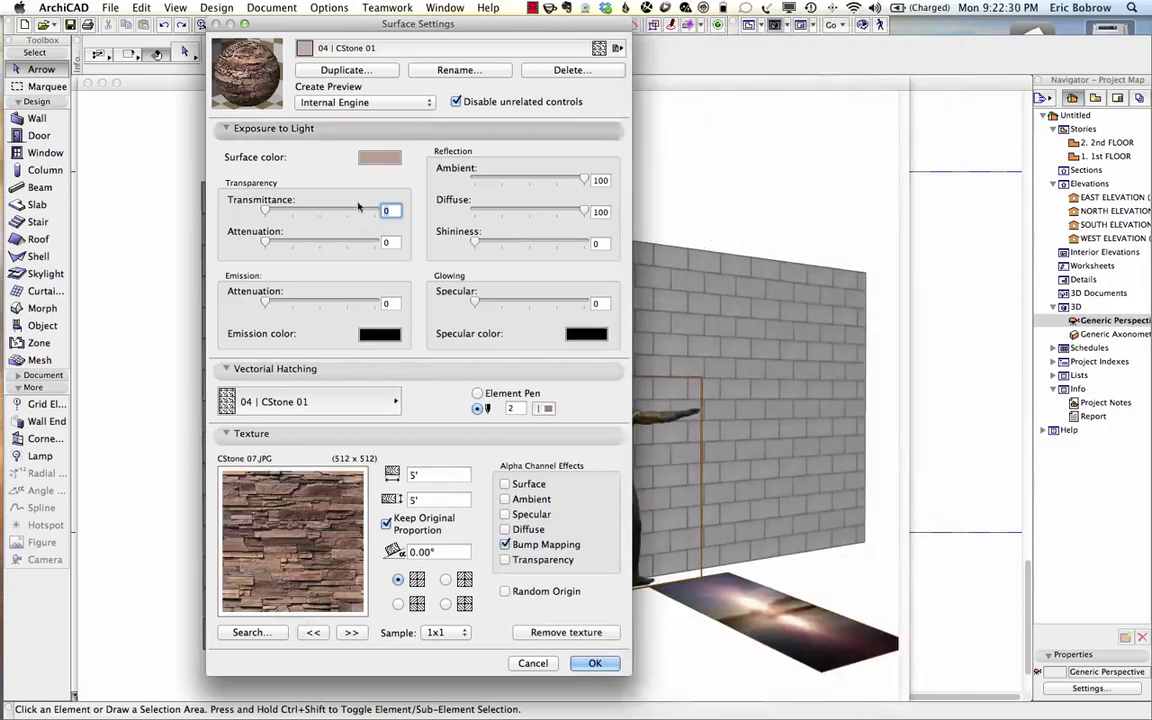
{"action": "left_click", "coordinate": [340, 69]}
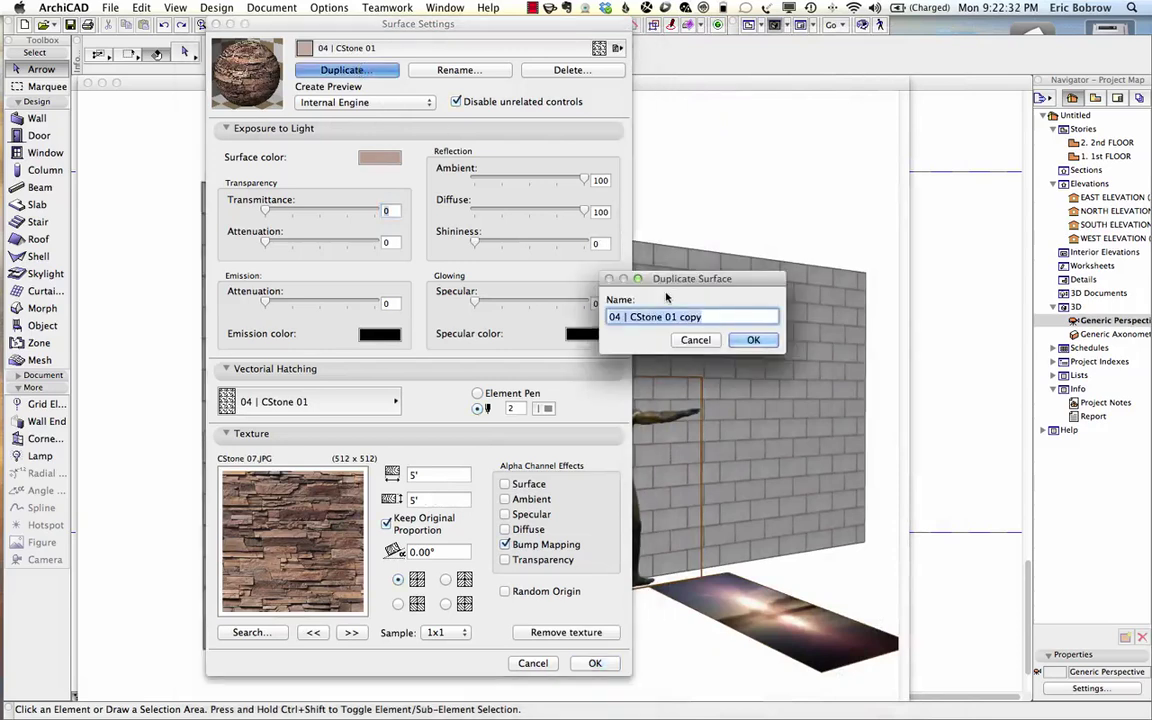
{"action": "type", "text": "*POSEIDON"}
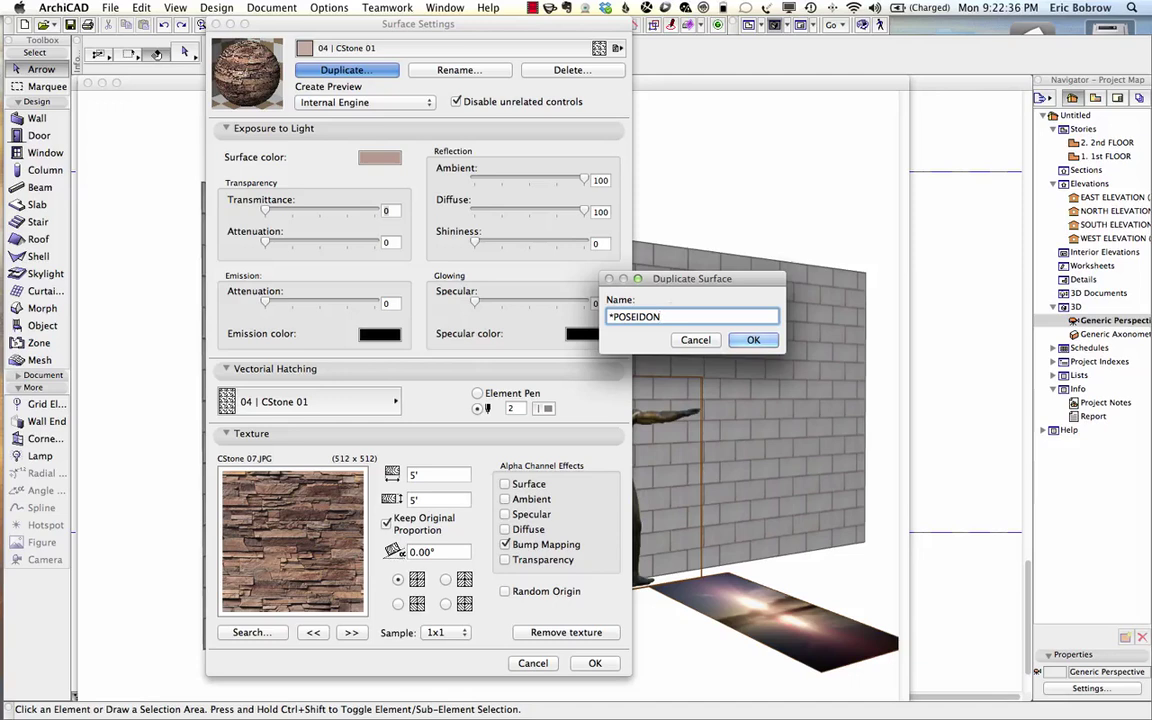
{"action": "key", "text": "Return"}
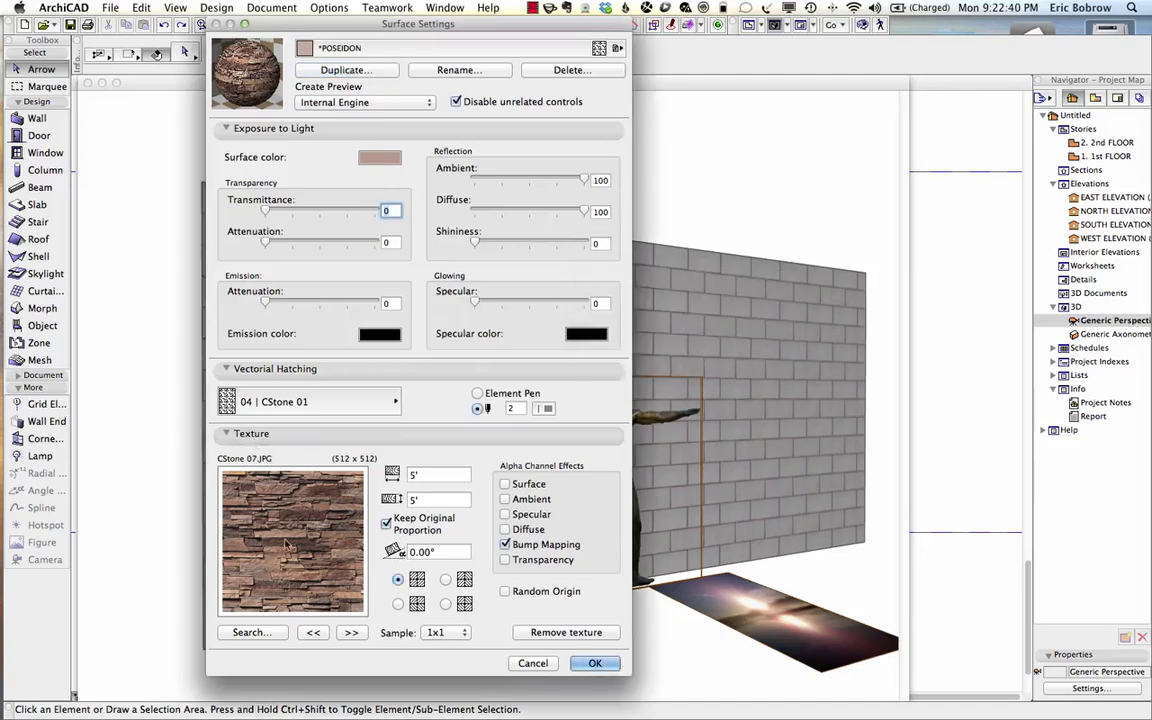
Replace the *POSEIDON surface's texture image with Poseidon-cutout2.png from the images library folder.
{"action": "left_click", "coordinate": [262, 634]}
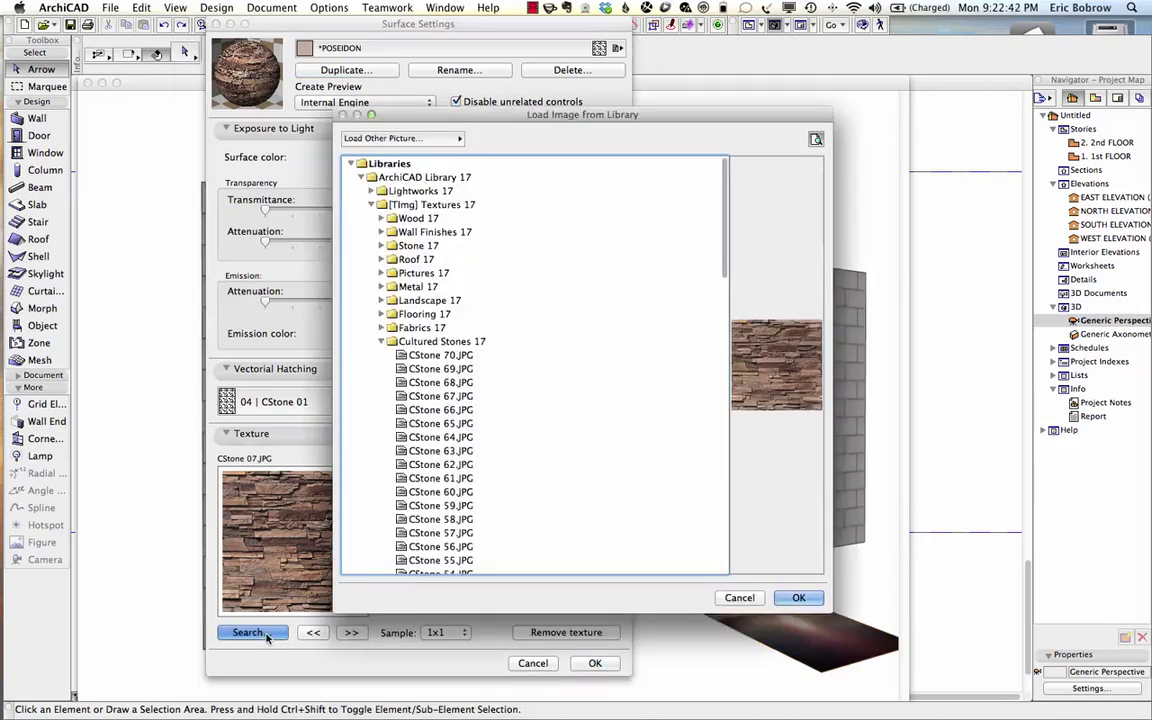
{"action": "left_click", "coordinate": [433, 409]}
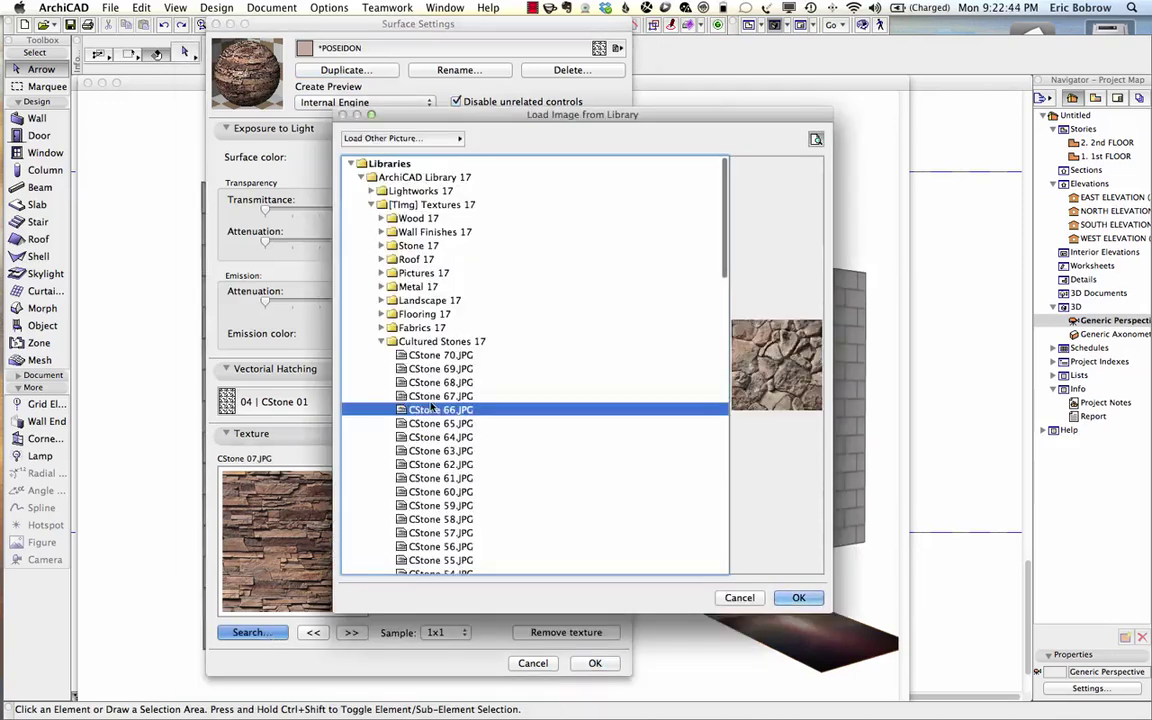
{"action": "left_click", "coordinate": [400, 464]}
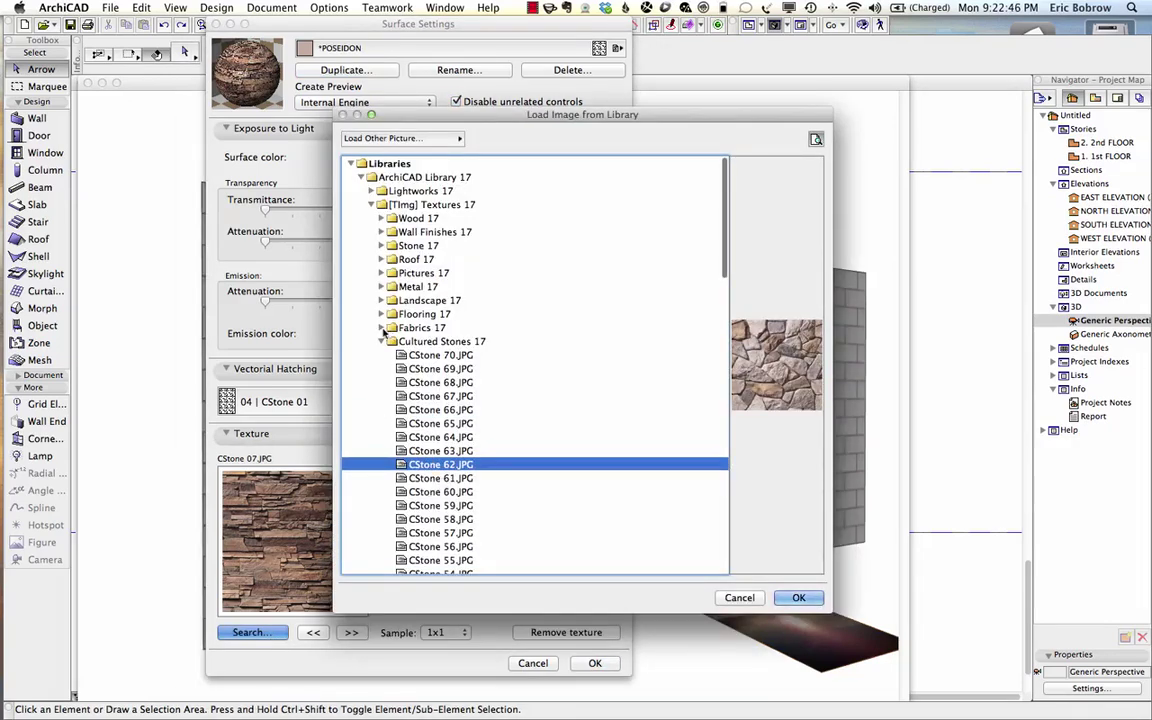
{"action": "left_click", "coordinate": [361, 177]}
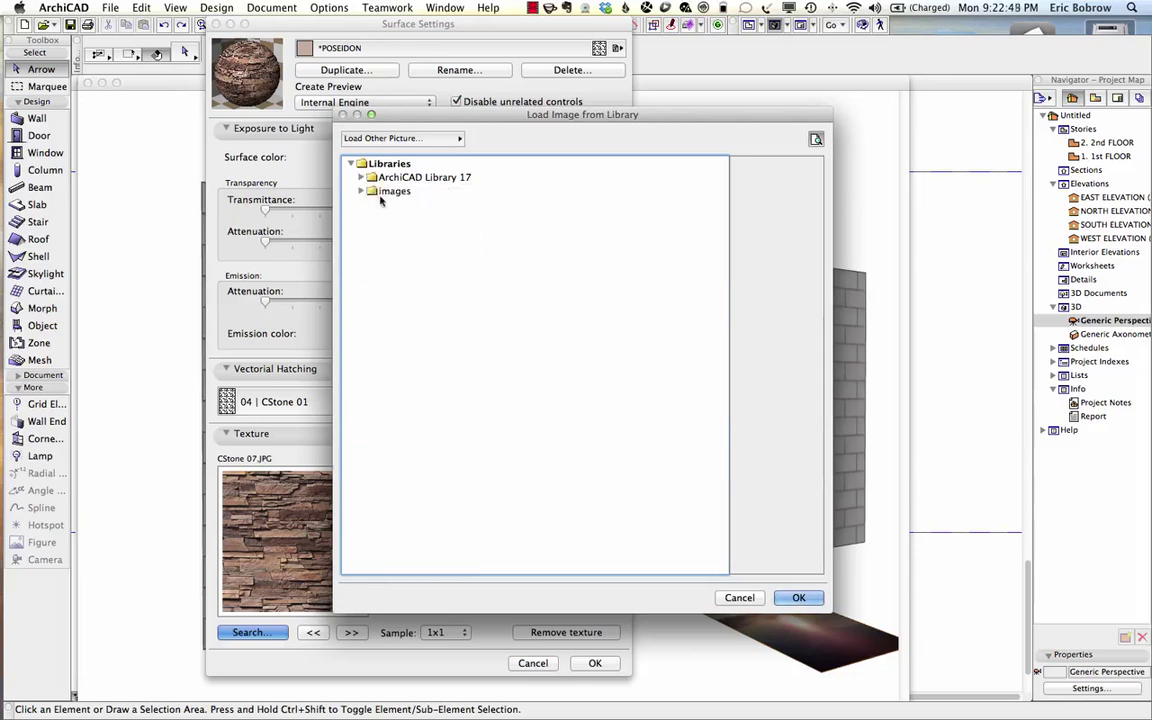
{"action": "left_click", "coordinate": [361, 191]}
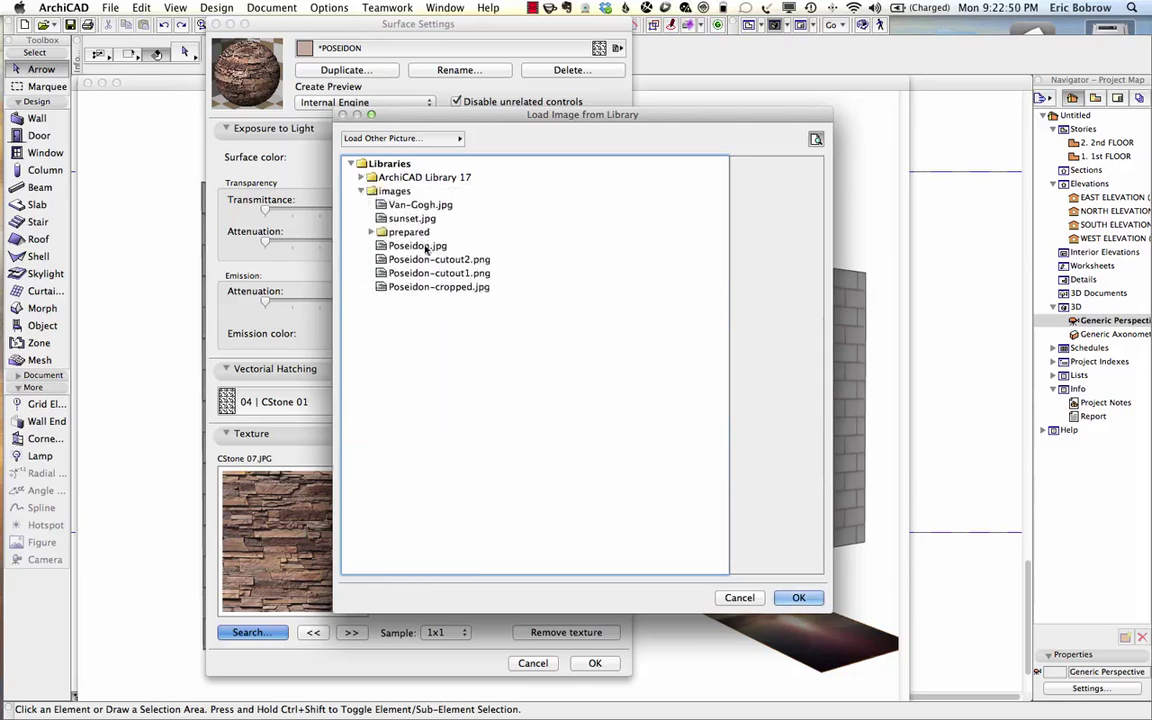
{"action": "left_click", "coordinate": [400, 259]}
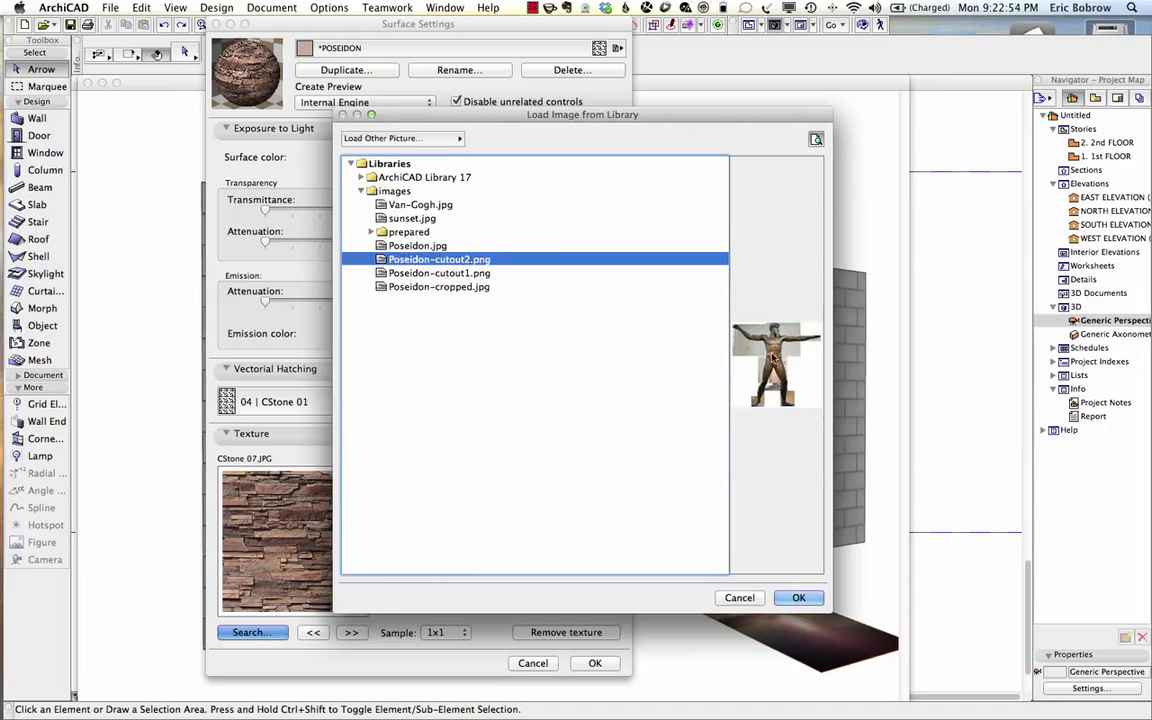
{"action": "left_click", "coordinate": [790, 598]}
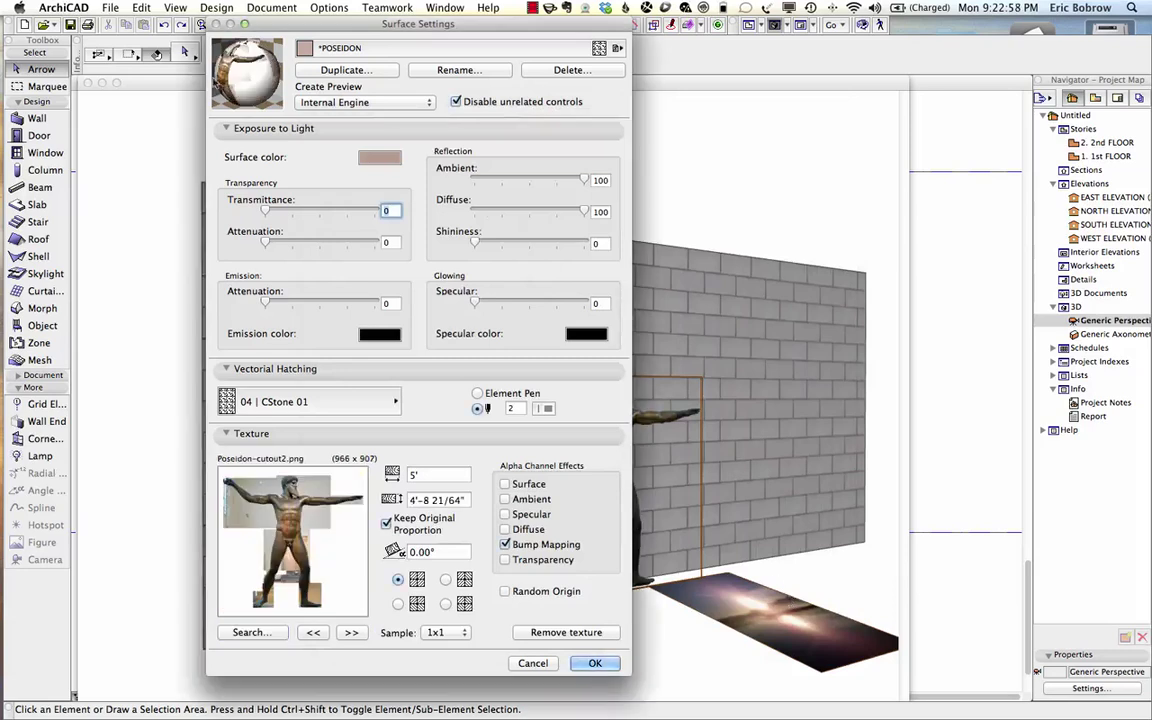
Switch the texture's alpha channel effect from Bump Mapping to Transparency and set its height to 6', keeping the original proportion.
{"action": "left_click", "coordinate": [506, 560]}
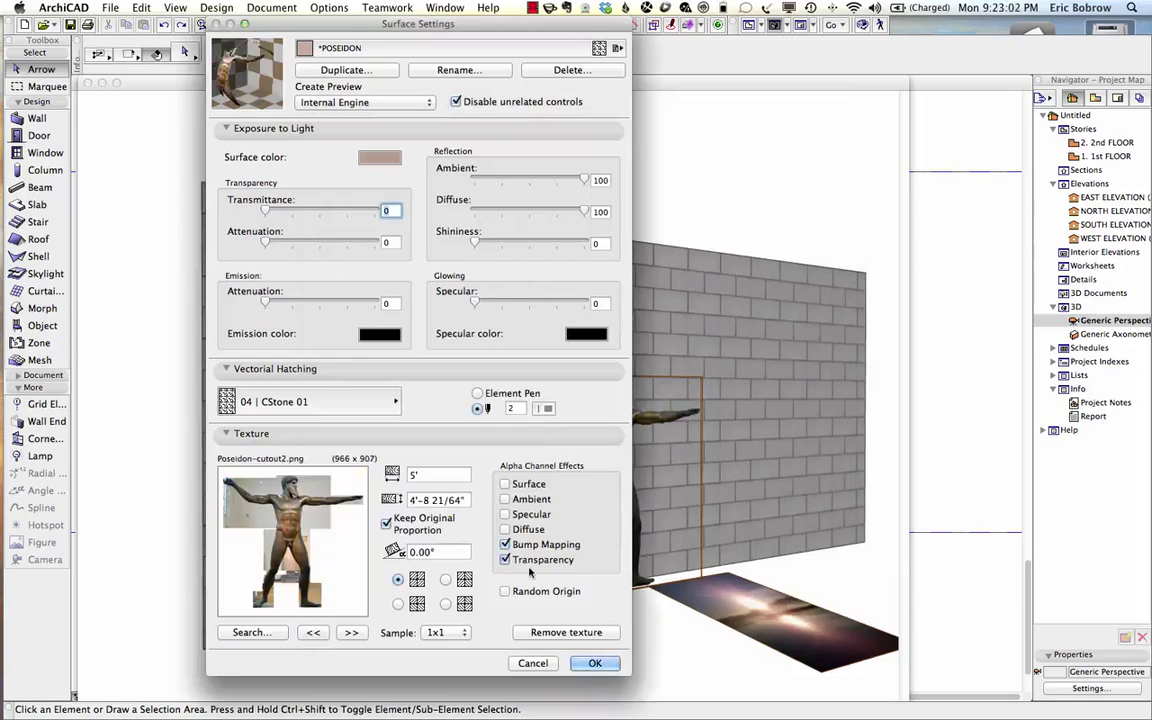
{"action": "left_click", "coordinate": [545, 552]}
{"action": "left_click", "coordinate": [413, 500]}
{"action": "left_click_drag", "start_coordinate": [413, 500], "coordinate": [480, 500]}
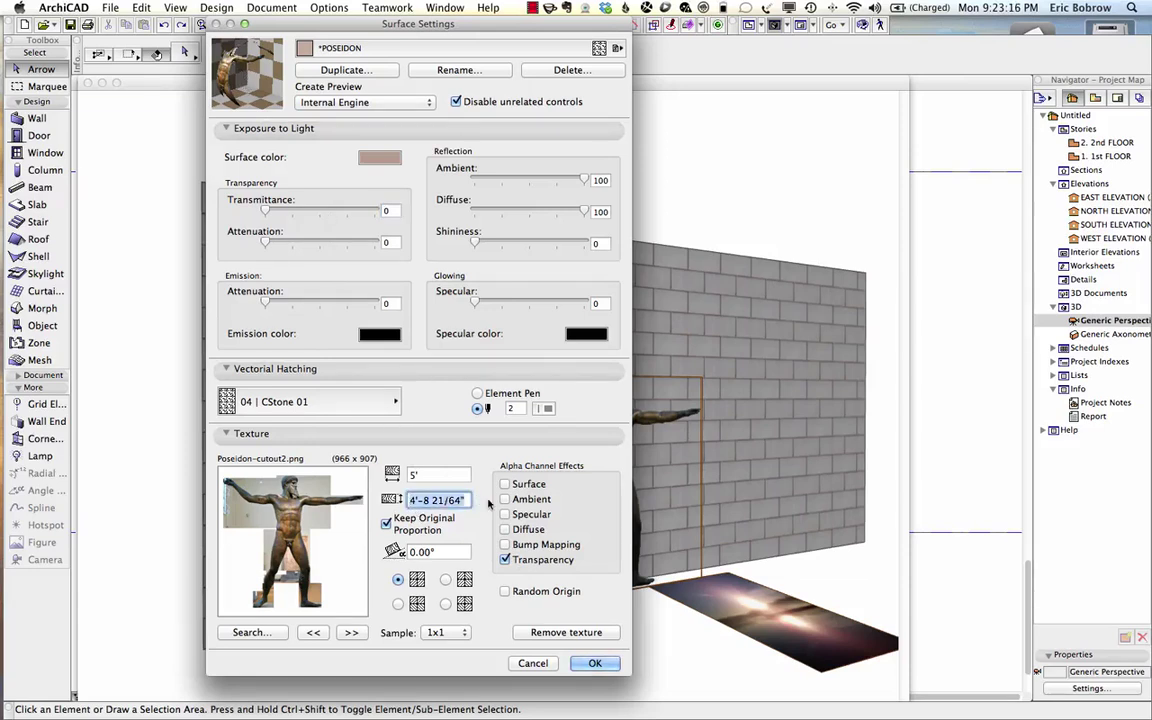
{"action": "type", "text": "6'"}
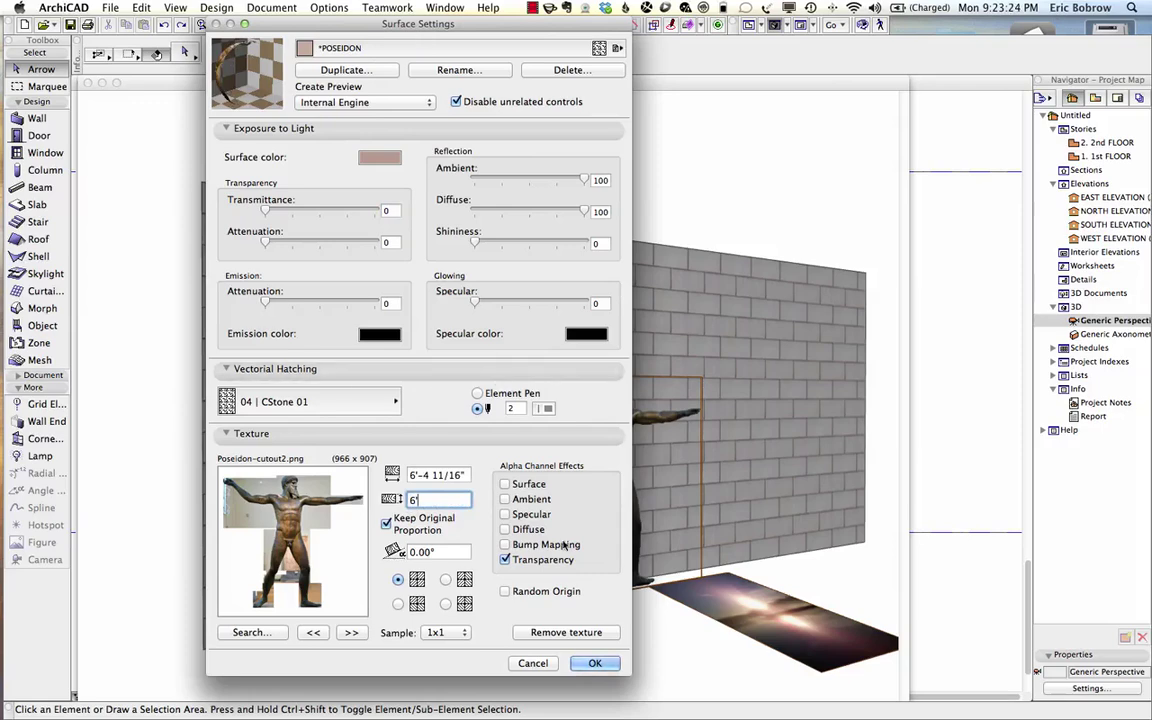
Set the *POSEIDON surface's vectorial hatching to Air Space and accept the surface settings.
{"action": "left_click", "coordinate": [284, 401]}
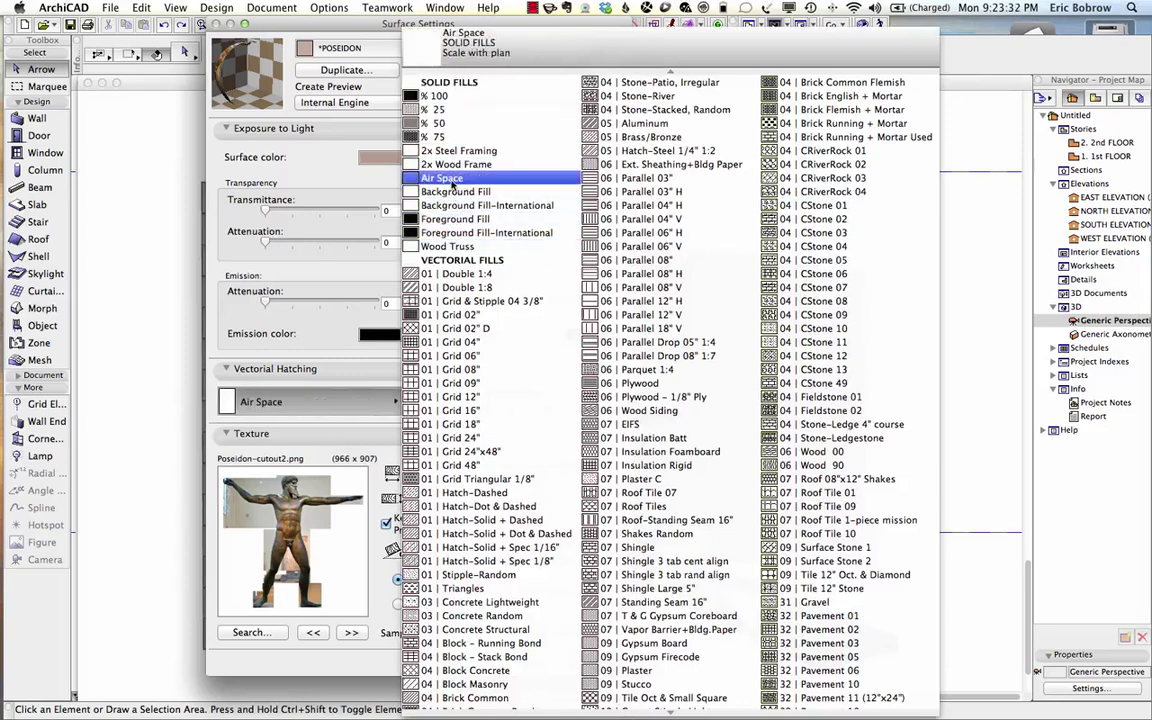
{"action": "left_click", "coordinate": [451, 185]}
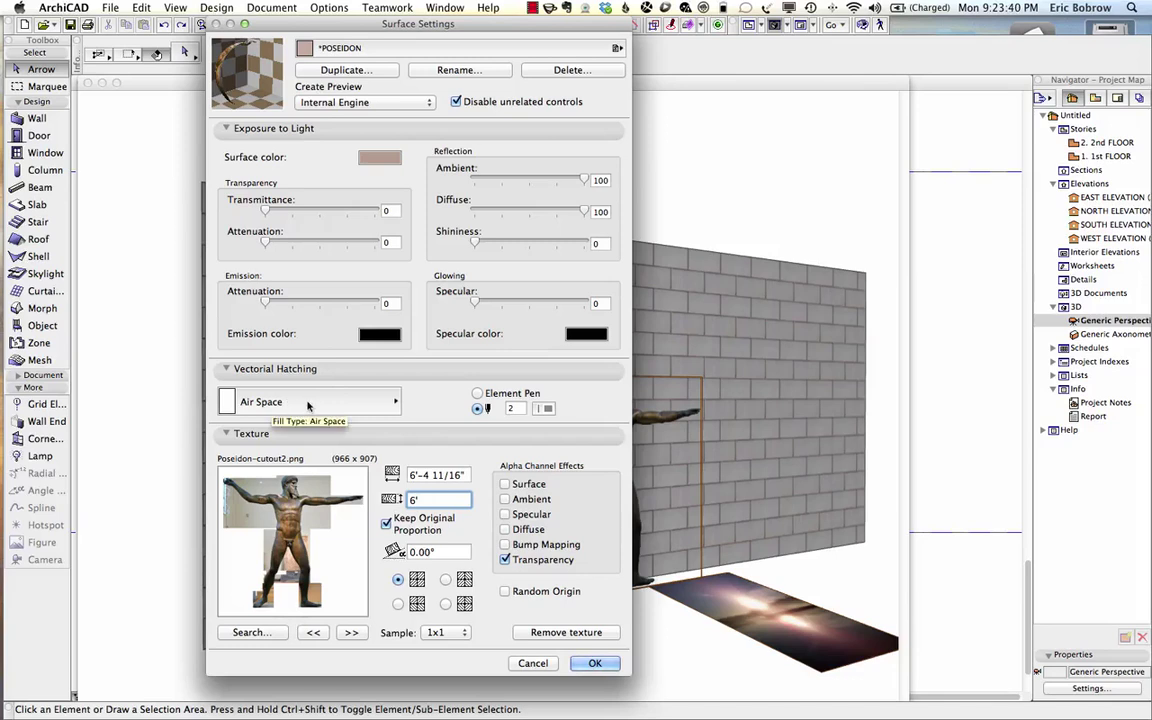
{"action": "left_click", "coordinate": [595, 663]}
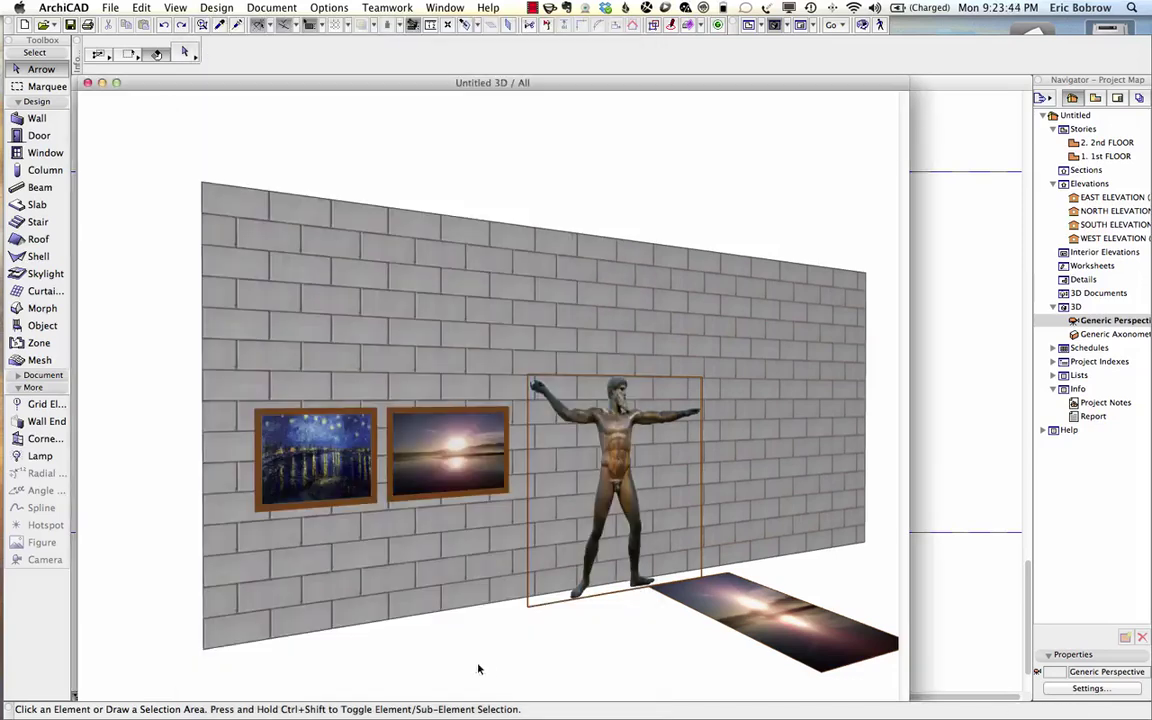
Draw a straight wall about 6'-4" long in front of the block wall and parallel to it, and select it.
{"action": "left_click", "coordinate": [40, 120]}
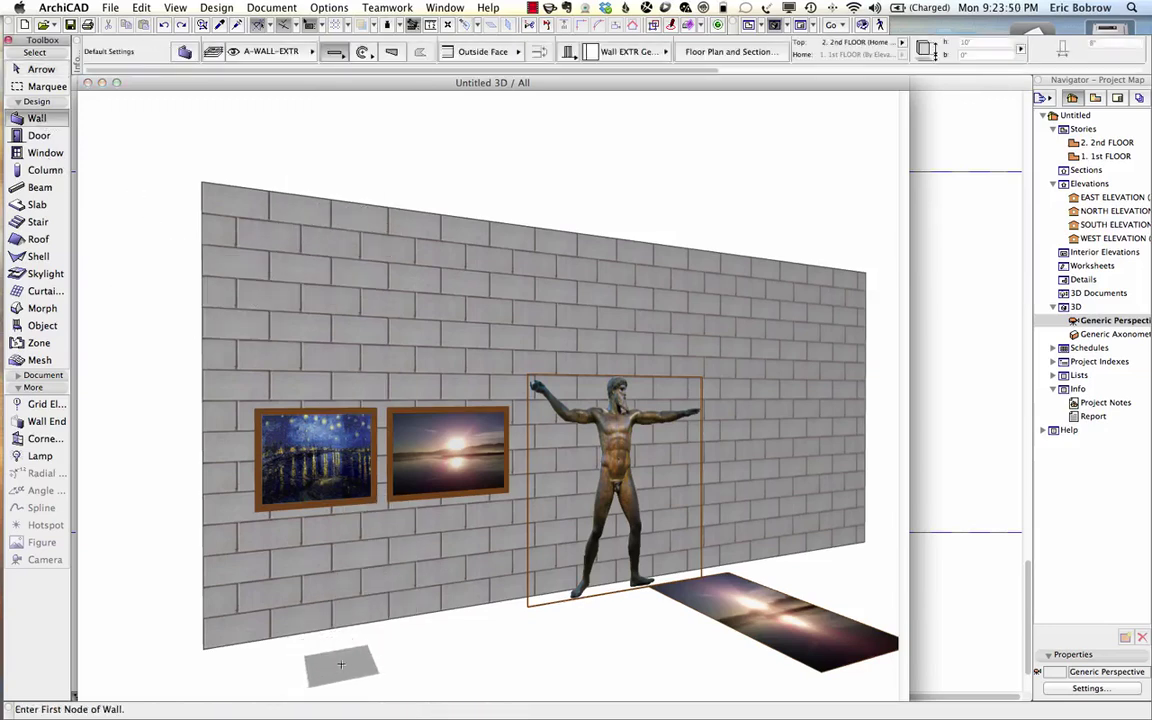
{"action": "left_click", "coordinate": [340, 662]}
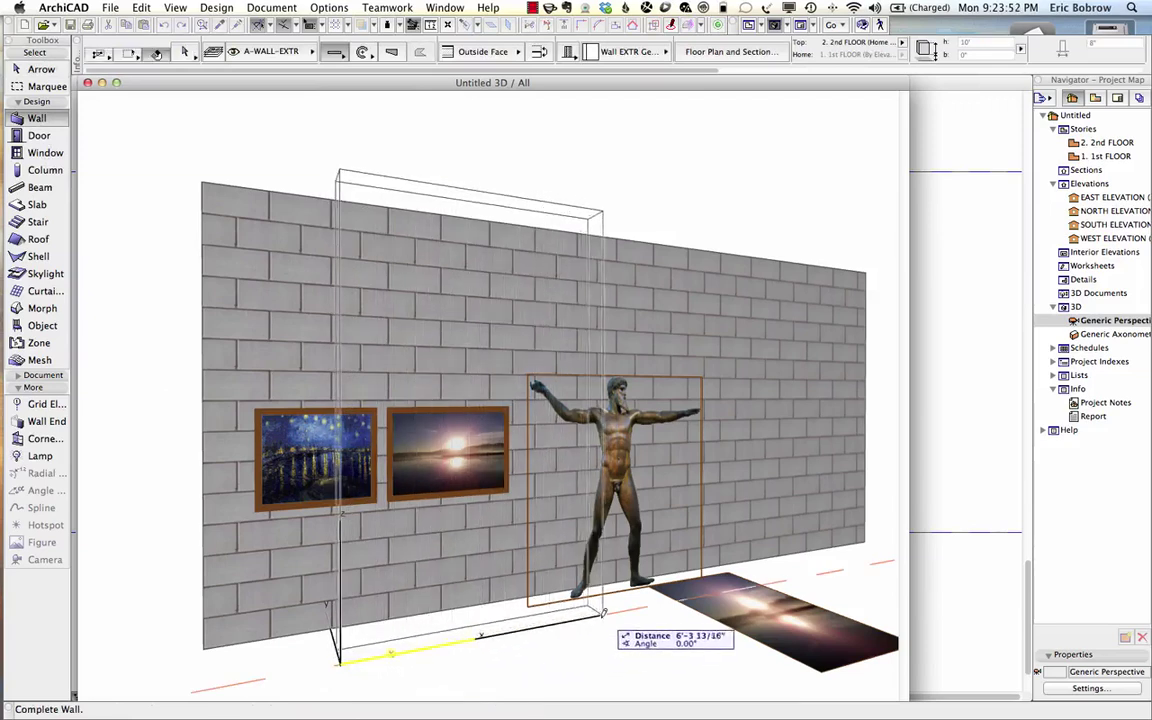
{"action": "left_click", "coordinate": [603, 612]}
{"action": "left_click", "coordinate": [600, 595], "text": "shift"}
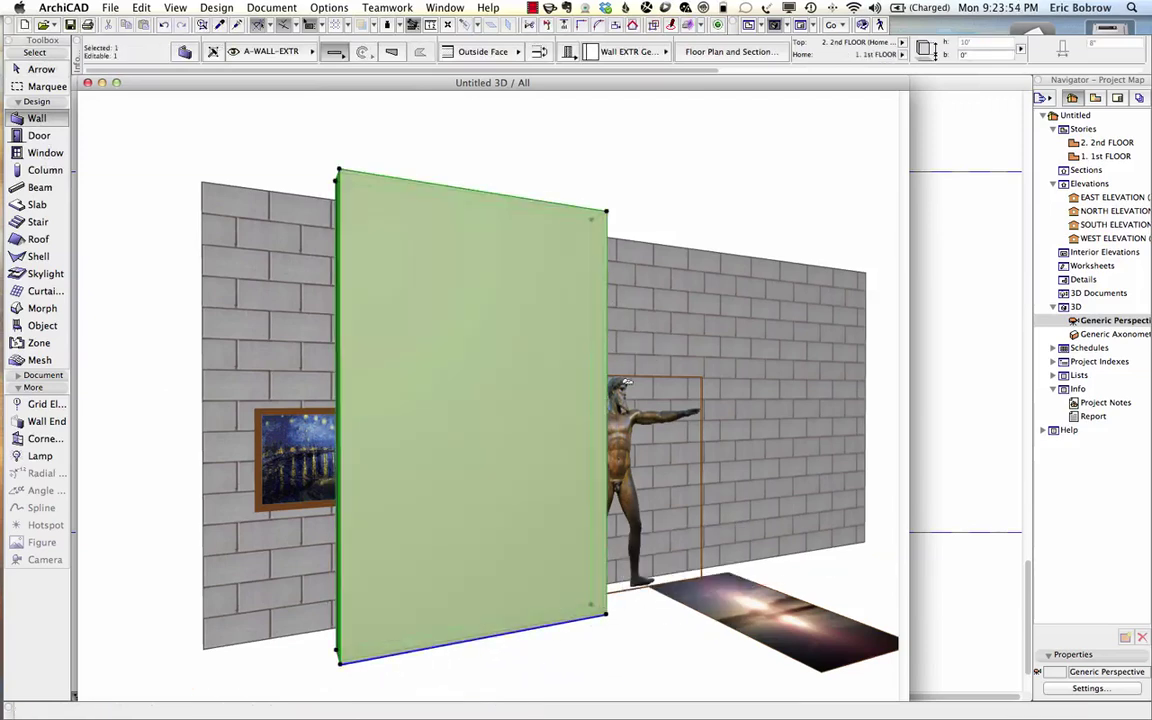
Unlink the selected wall's top from the 2nd FLOOR story and set the wall height to 6'.
{"action": "left_click", "coordinate": [989, 55]}
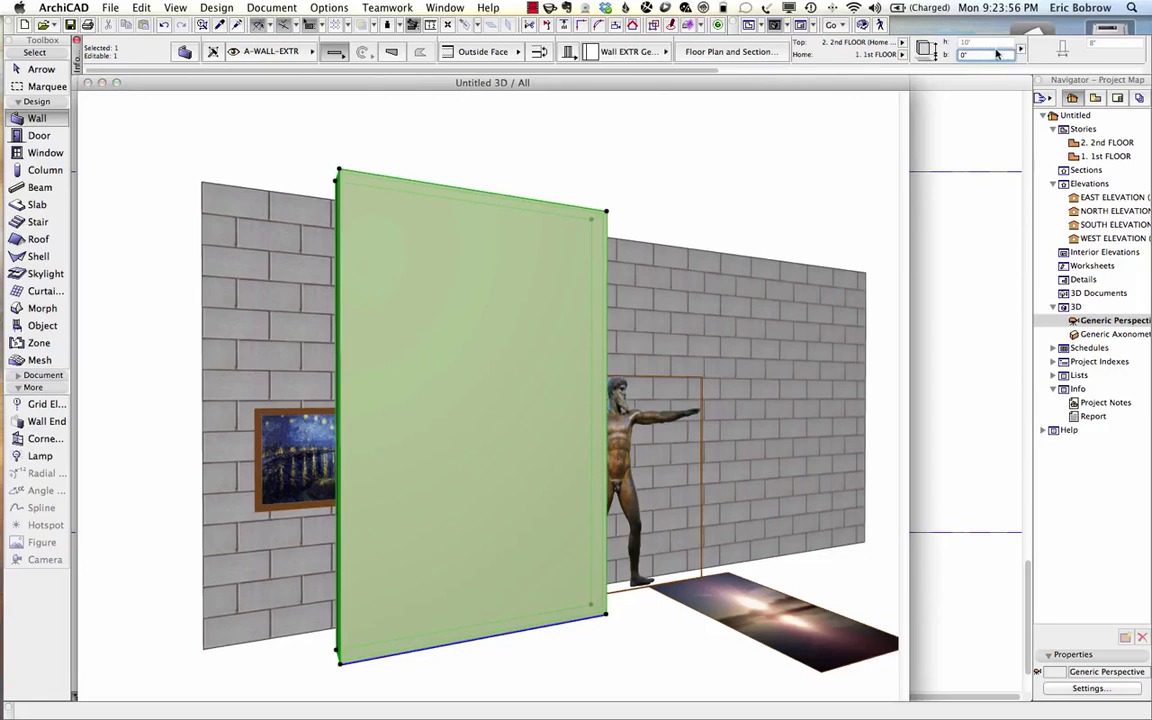
{"action": "left_click", "coordinate": [1022, 48]}
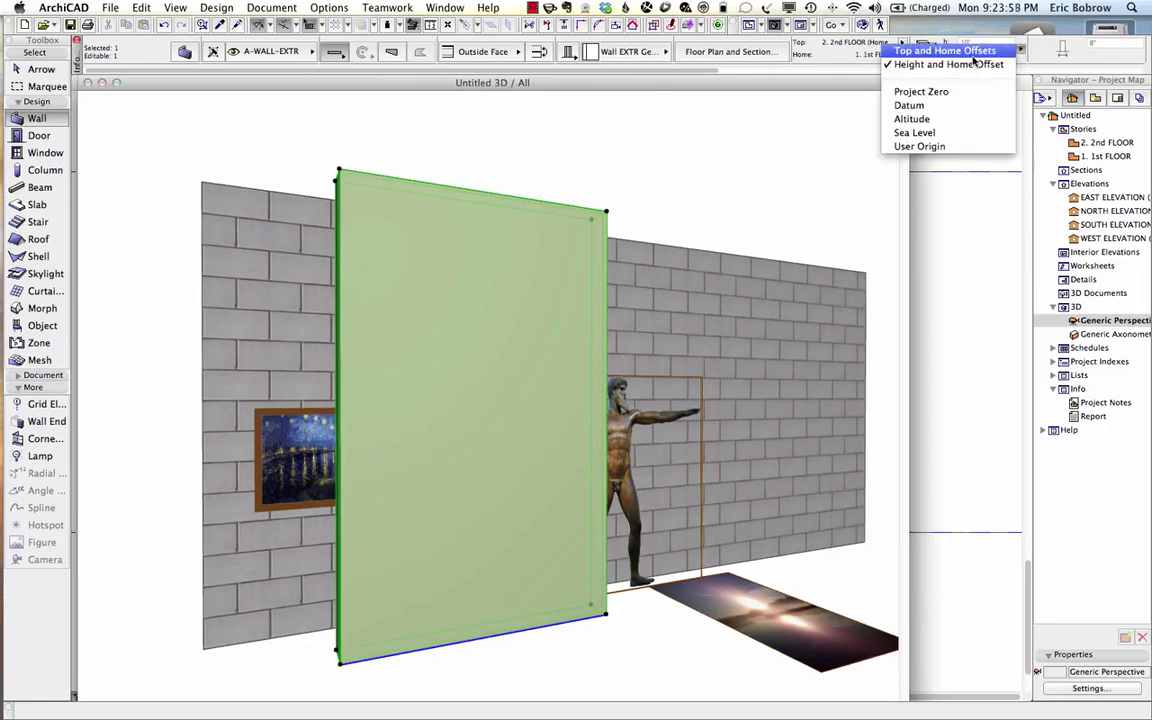
{"action": "left_click", "coordinate": [972, 55]}
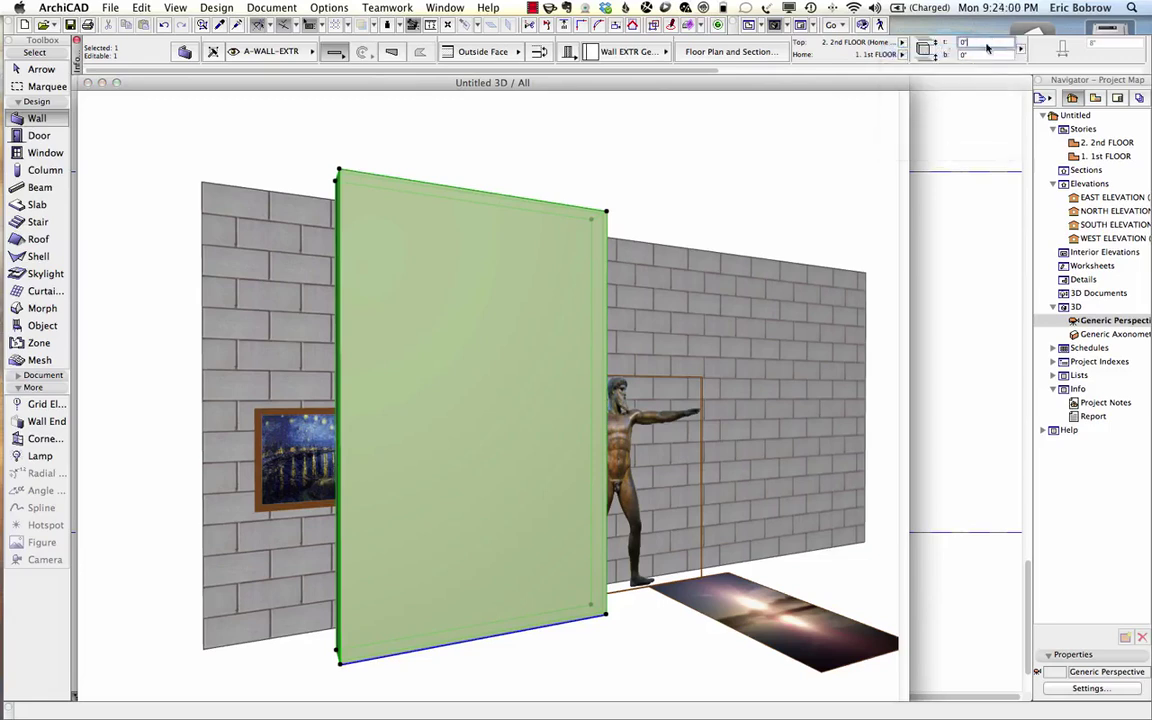
{"action": "left_click", "coordinate": [903, 42]}
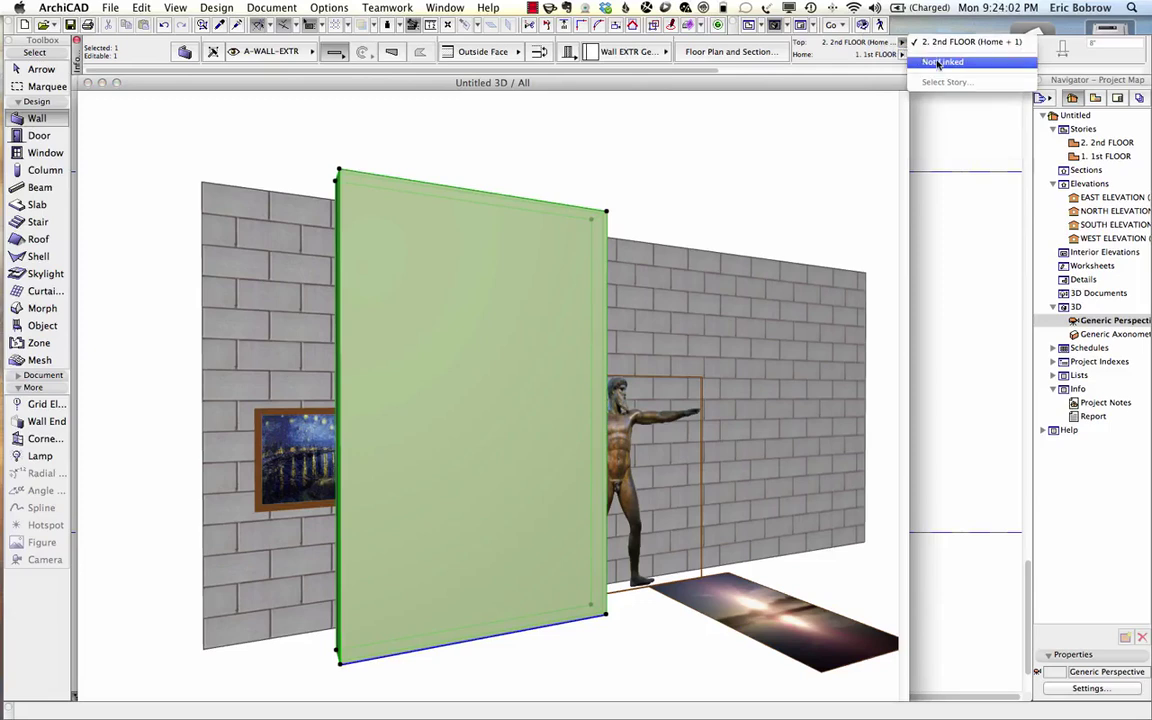
{"action": "left_click", "coordinate": [938, 63]}
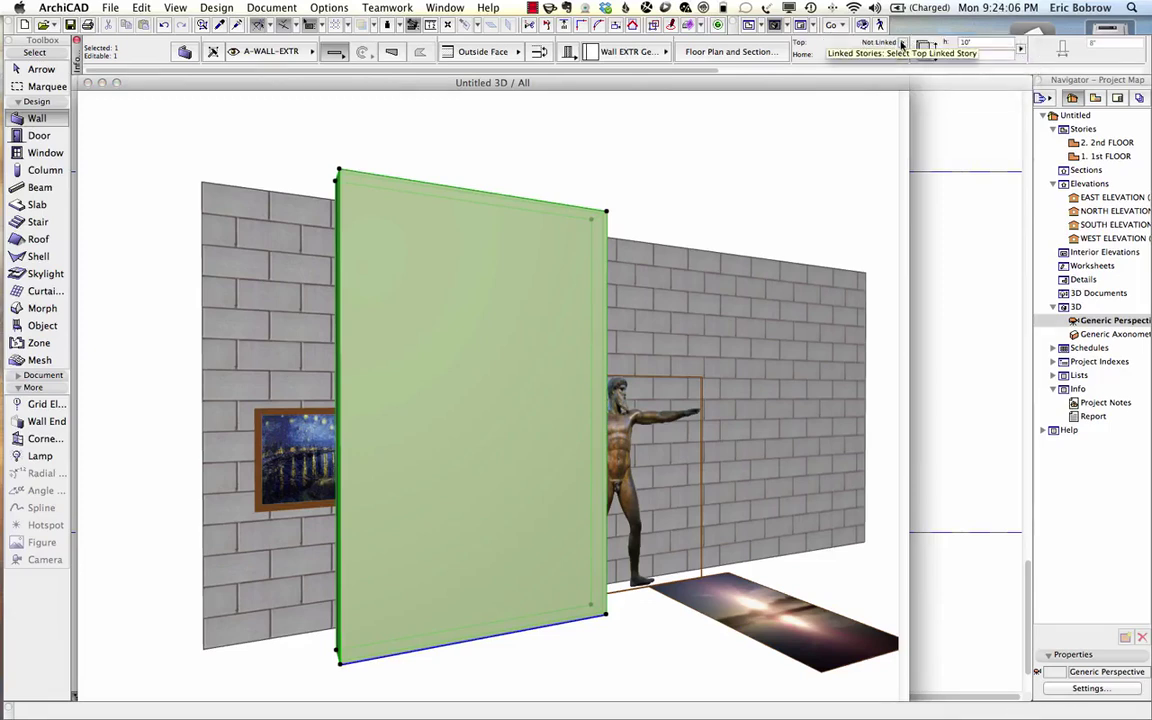
{"action": "left_click", "coordinate": [1020, 50]}
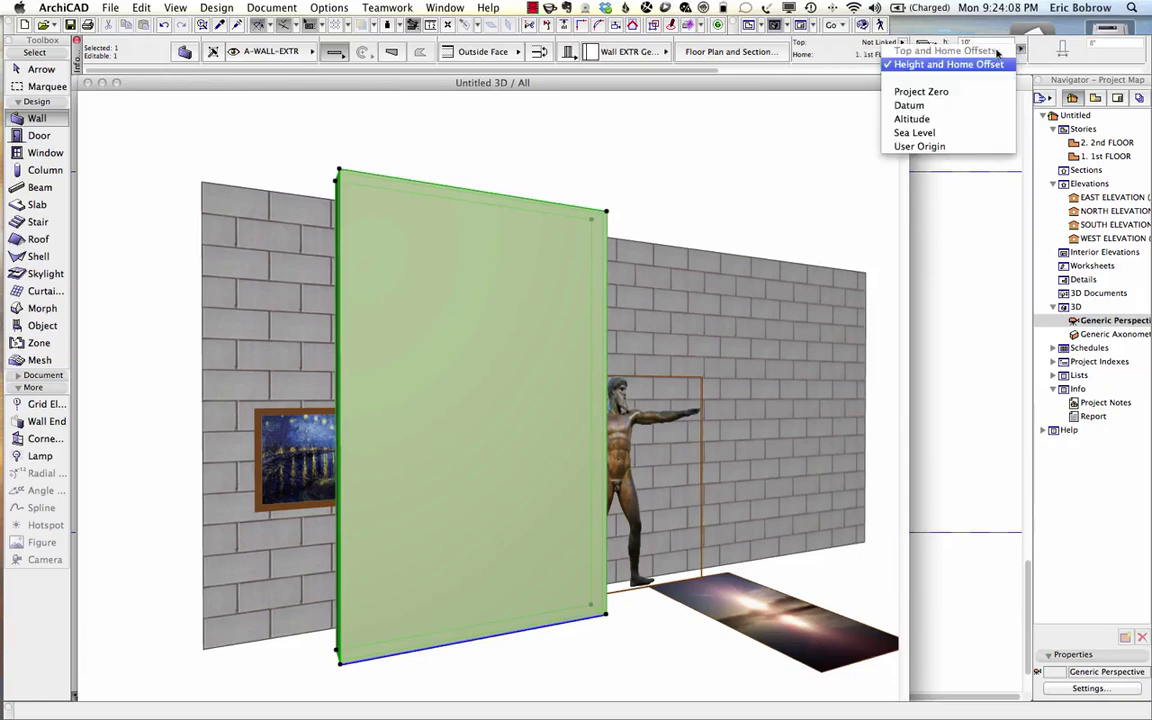
{"action": "left_click", "coordinate": [1019, 52]}
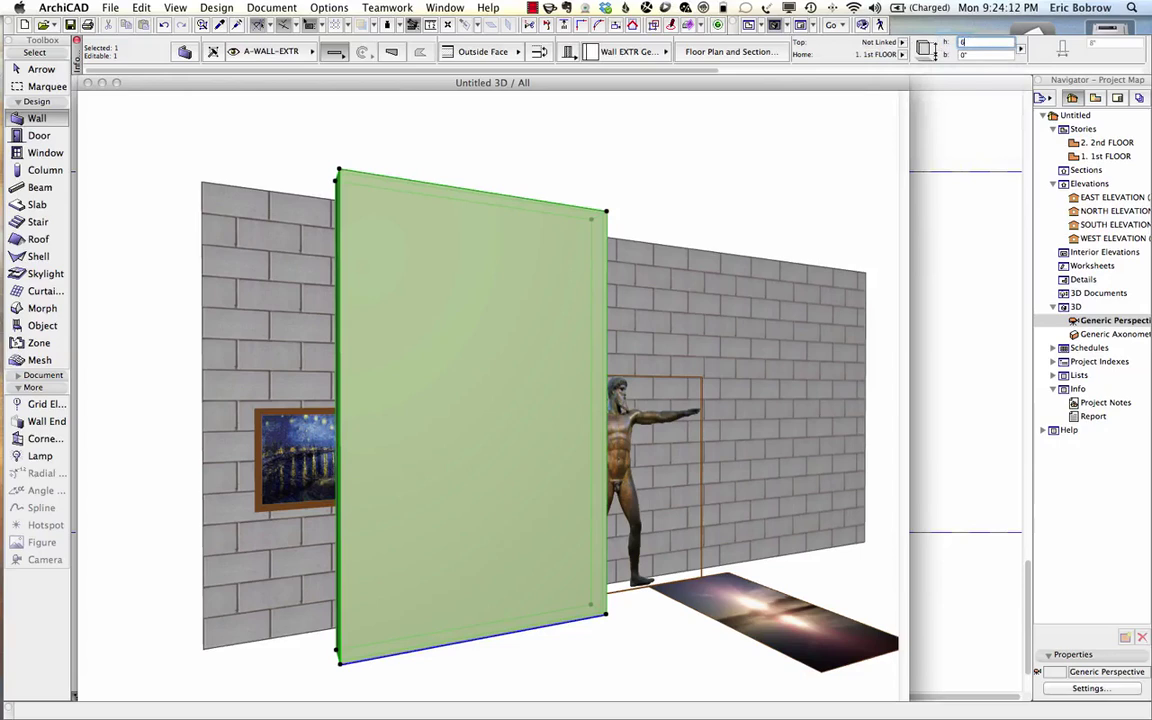
{"action": "key", "text": "Return"}
{"action": "left_click", "coordinate": [1021, 47]}
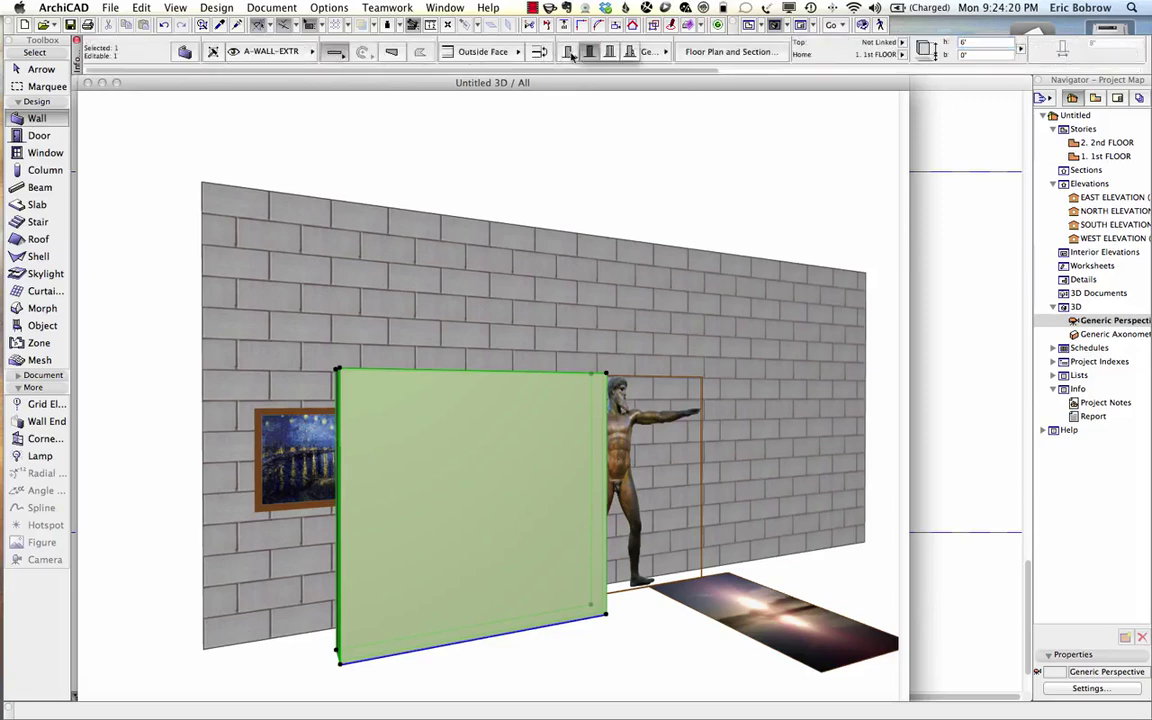
Change the wall's structure from the exterior composite to basic, with a 00-00 00 generic building material.
{"action": "left_click", "coordinate": [620, 52]}
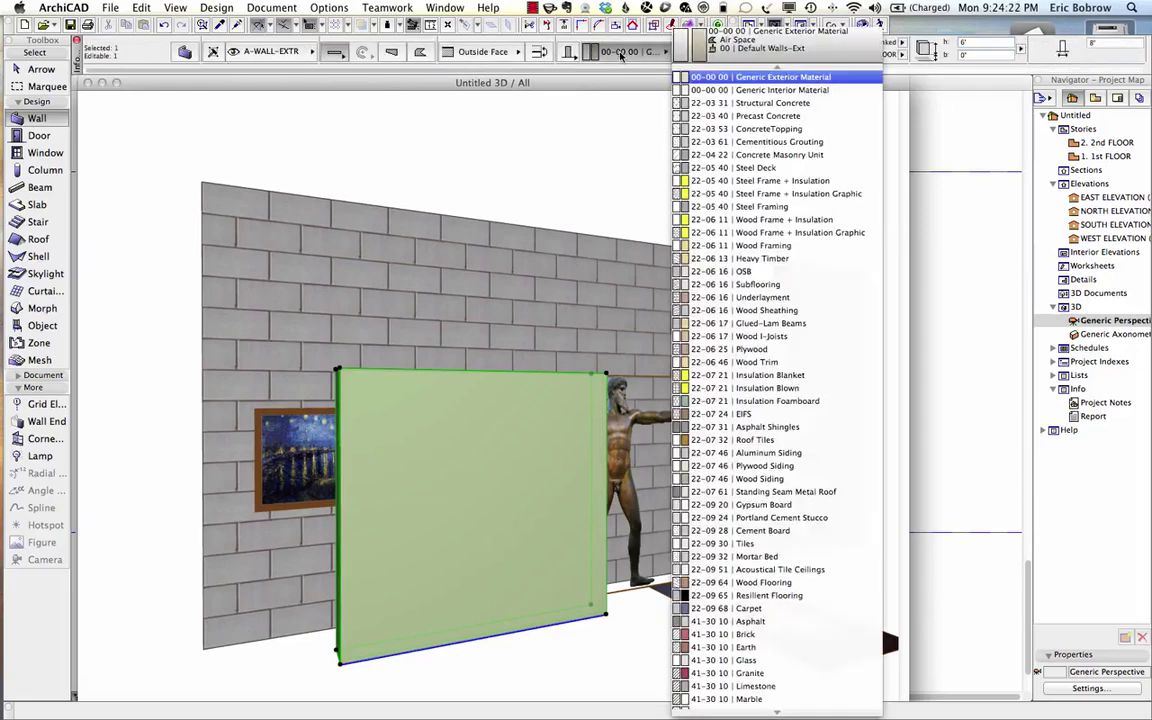
{"action": "key", "text": "Escape"}
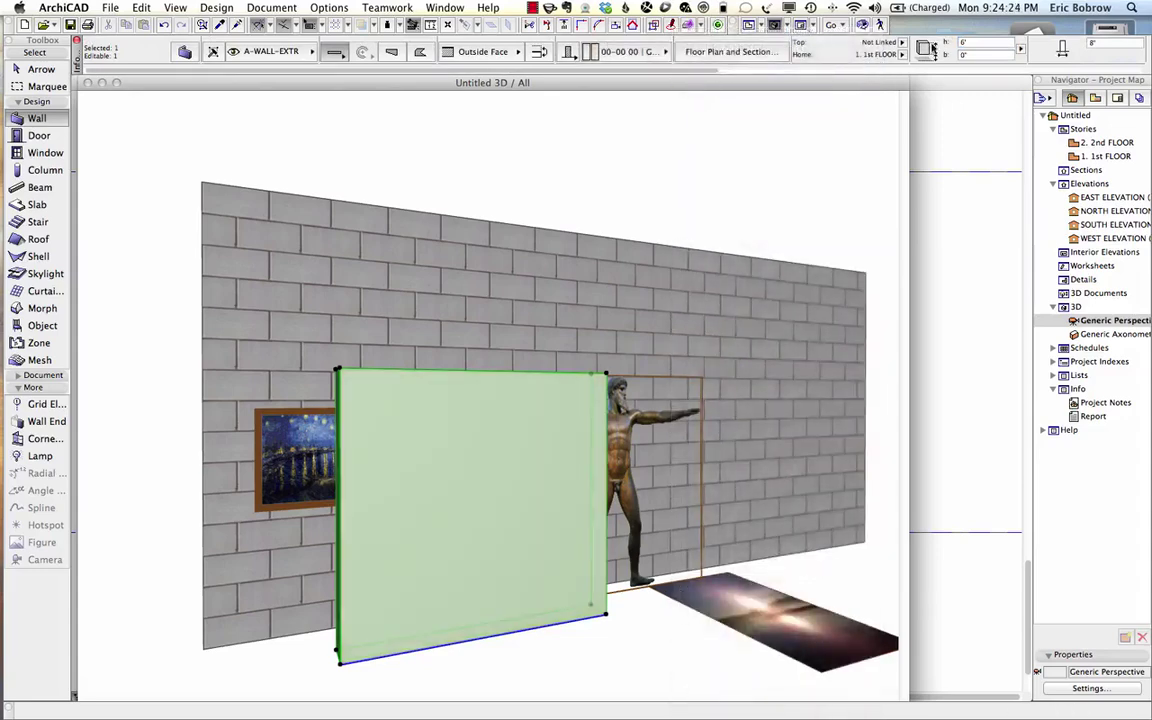
{"action": "left_click", "coordinate": [630, 52]}
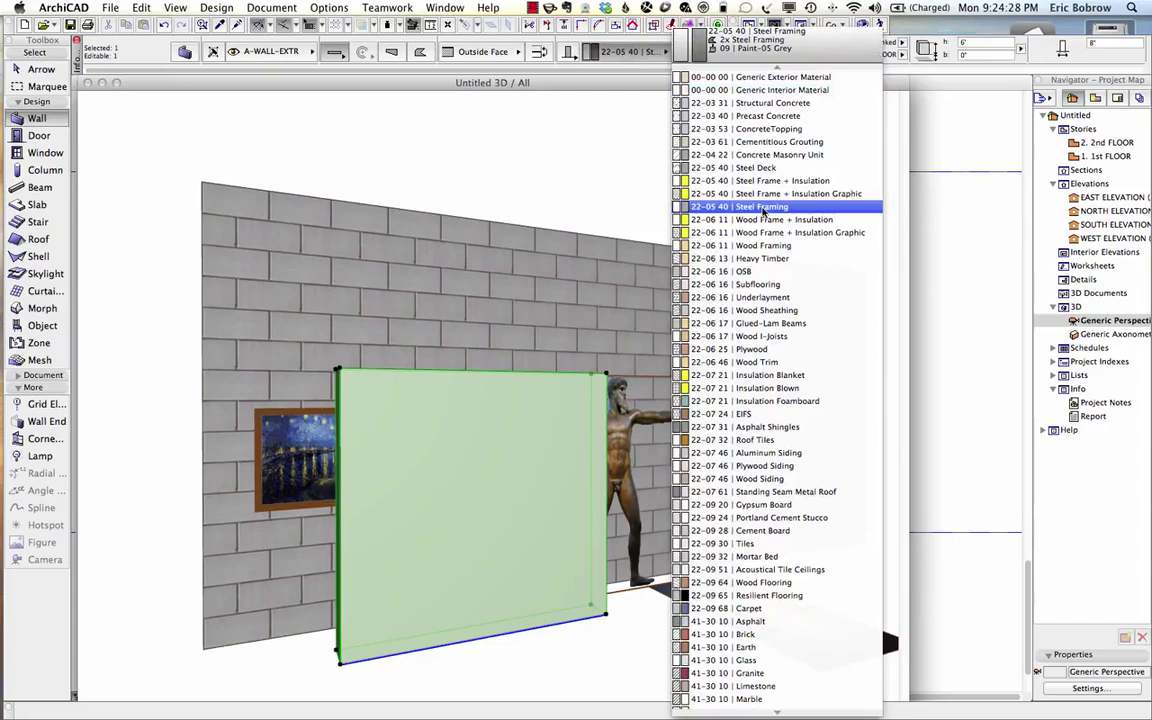
{"action": "scroll", "coordinate": [770, 220], "scroll_direction": "down", "scroll_amount": 5}
{"action": "scroll", "coordinate": [770, 220], "scroll_direction": "up", "scroll_amount": 5}
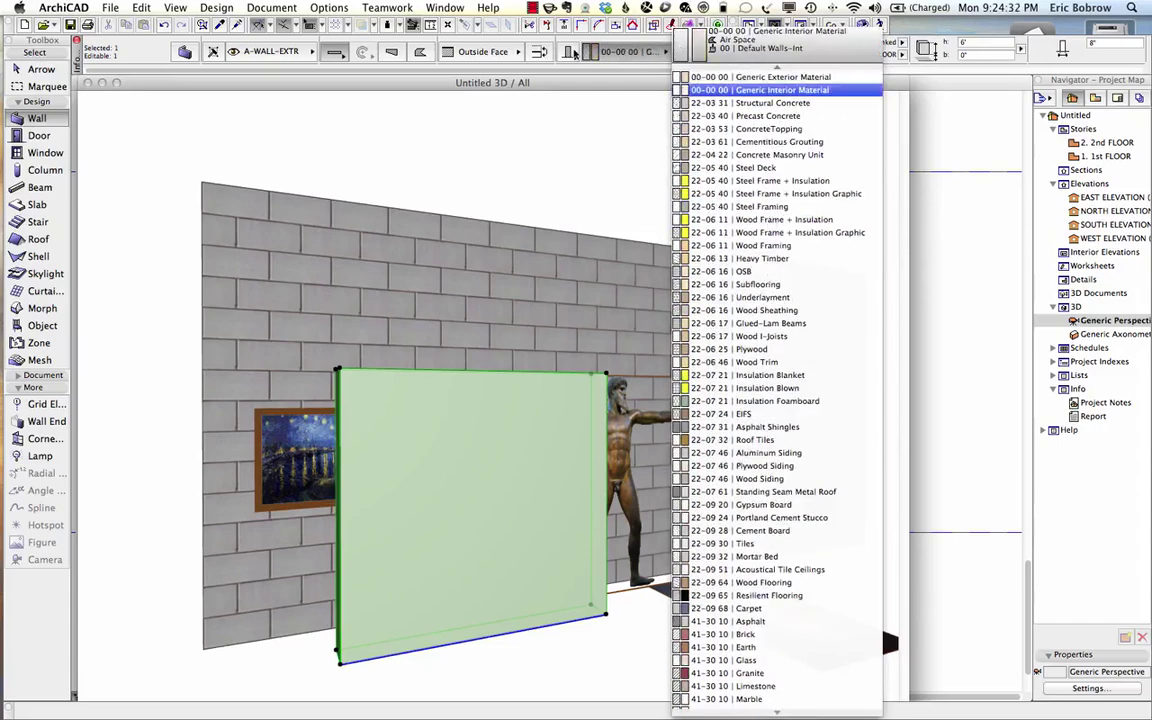
{"action": "left_click", "coordinate": [1033, 54]}
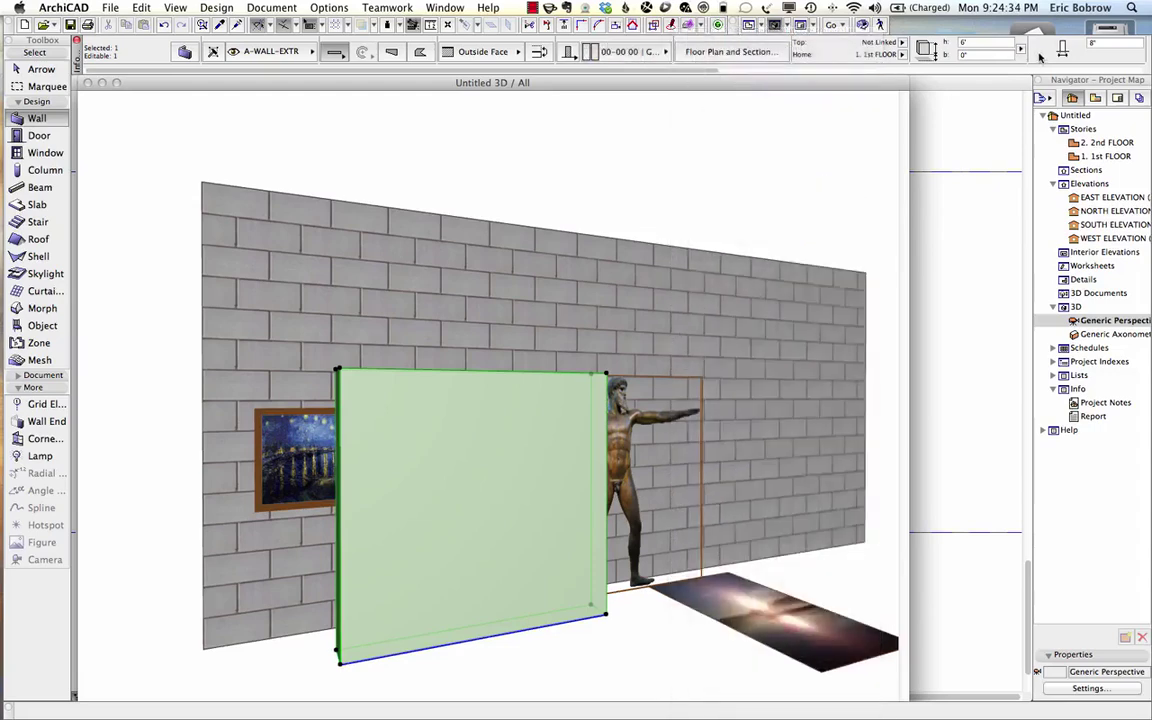
Override all three surfaces of the wall as a linked set, trying *EMPTY before settling on *POSEIDON.
{"action": "left_click", "coordinate": [1031, 55]}
{"action": "left_click", "coordinate": [1030, 55]}
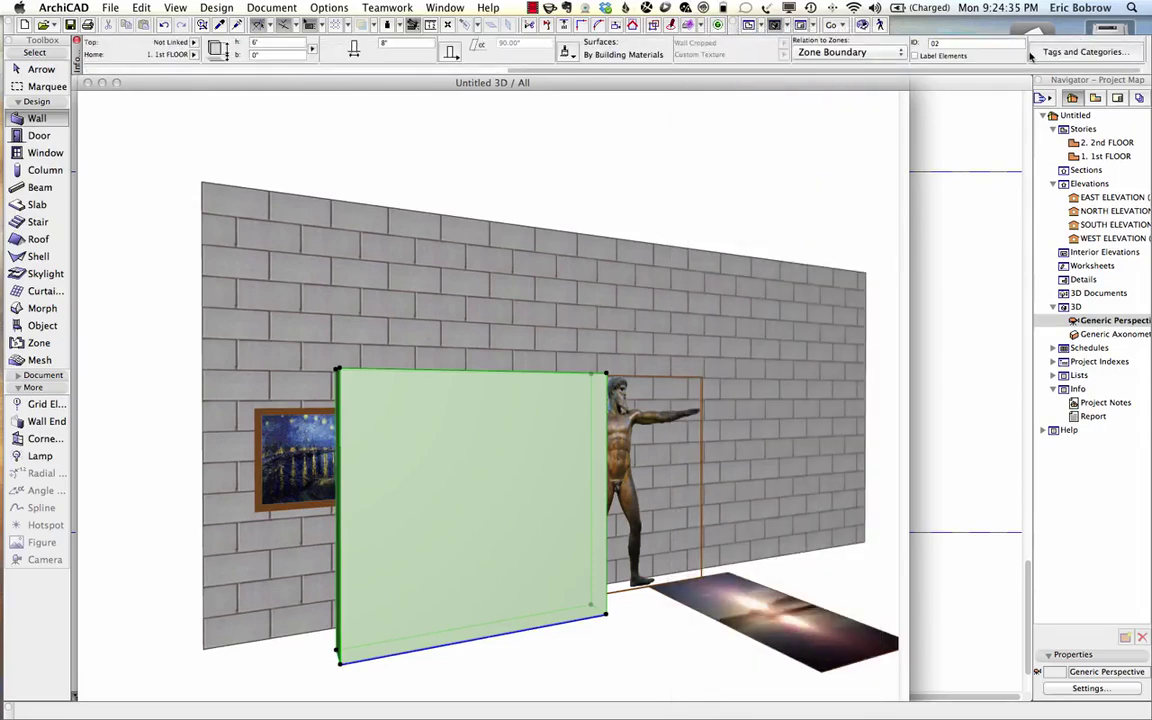
{"action": "left_click", "coordinate": [567, 51]}
{"action": "left_click", "coordinate": [572, 90]}
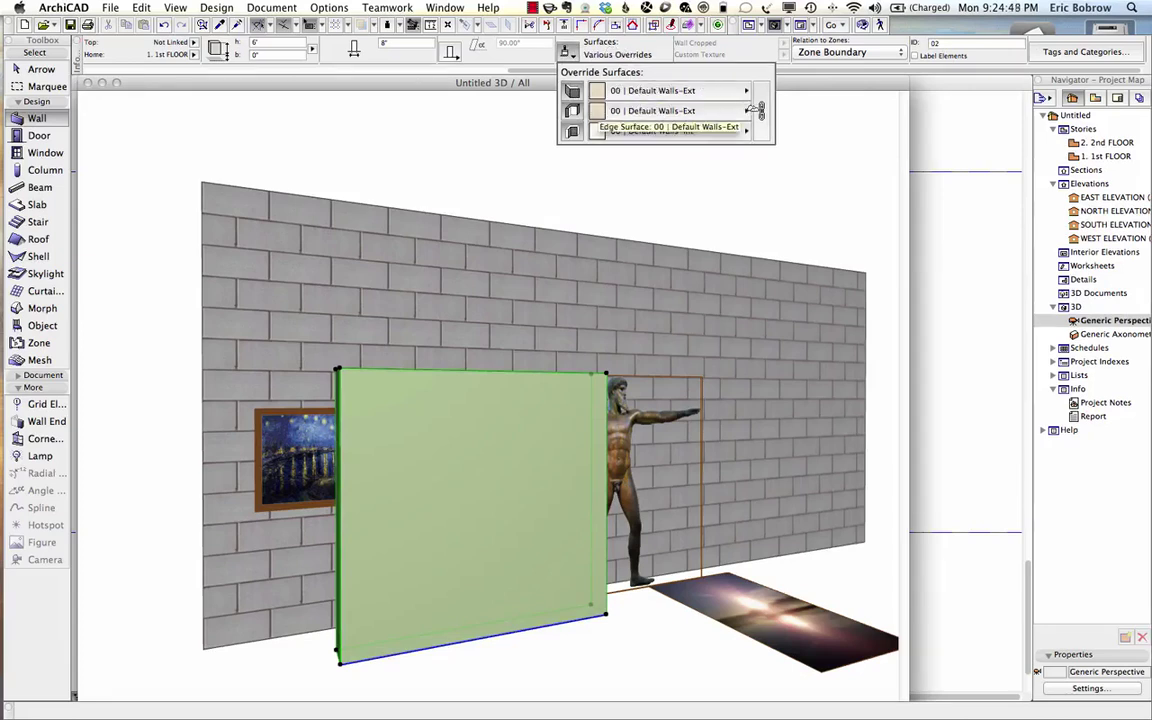
{"action": "left_click", "coordinate": [690, 91]}
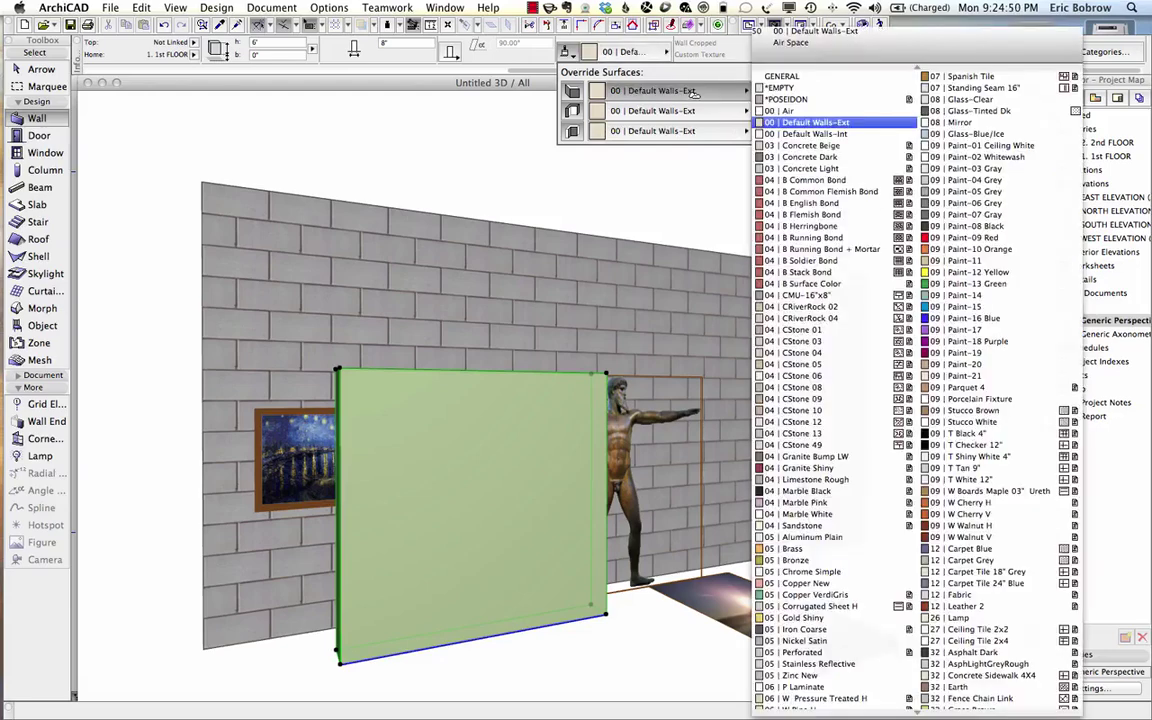
{"action": "left_click", "coordinate": [780, 87]}
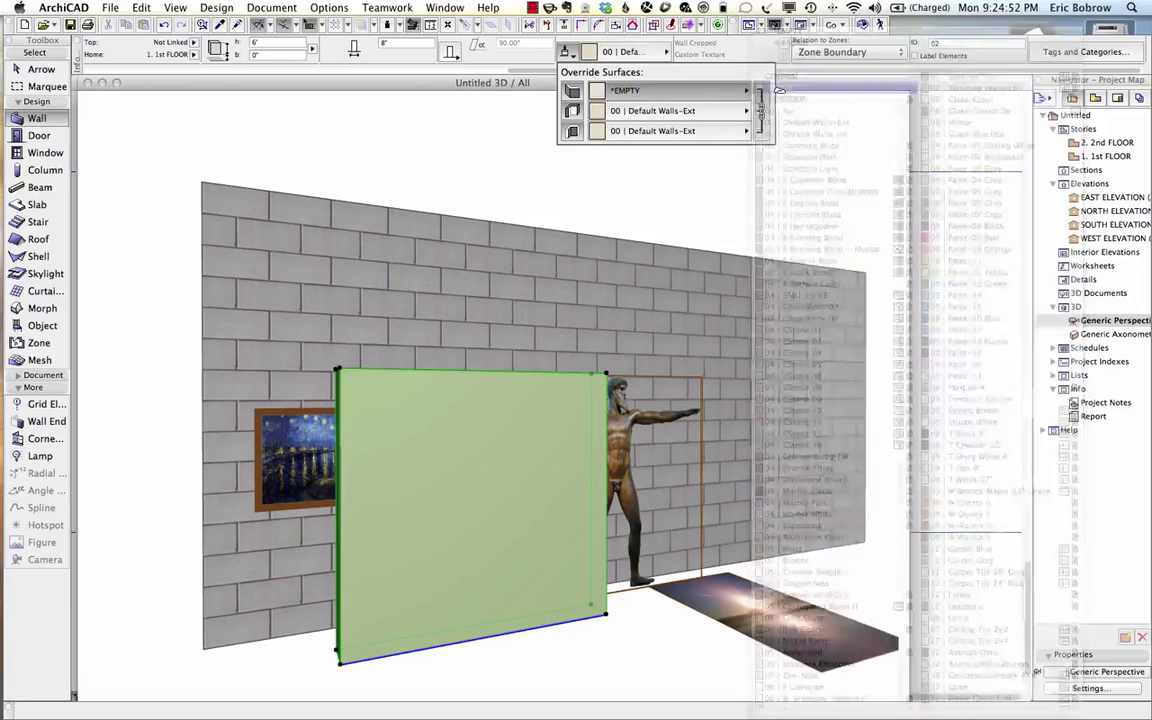
{"action": "left_click", "coordinate": [701, 90]}
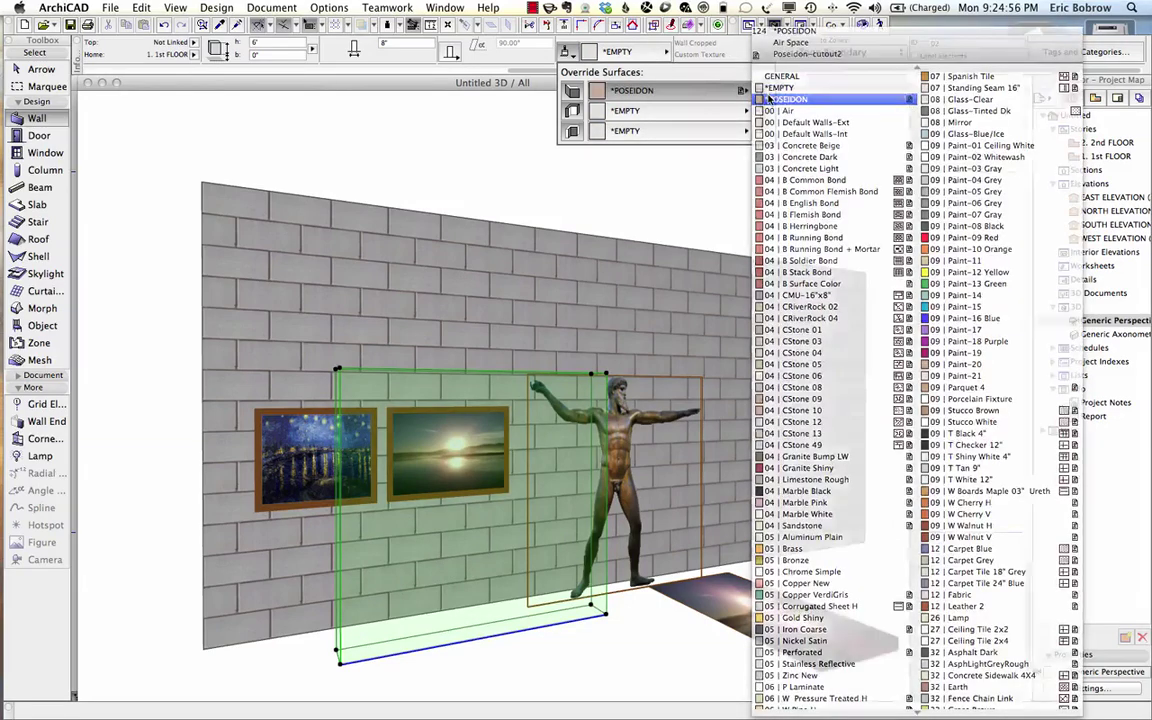
{"action": "left_click", "coordinate": [770, 99]}
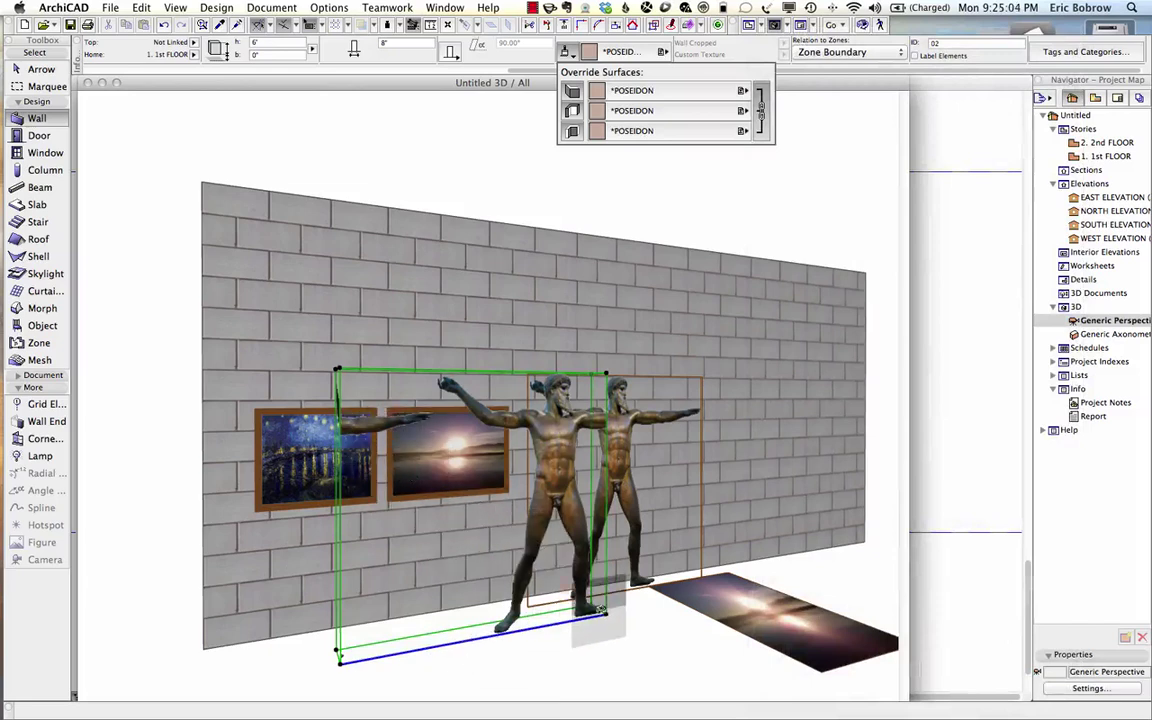
Set the wall's 3D texture origin at the lower-left corner of its front face.
{"action": "left_click", "coordinate": [216, 8]}
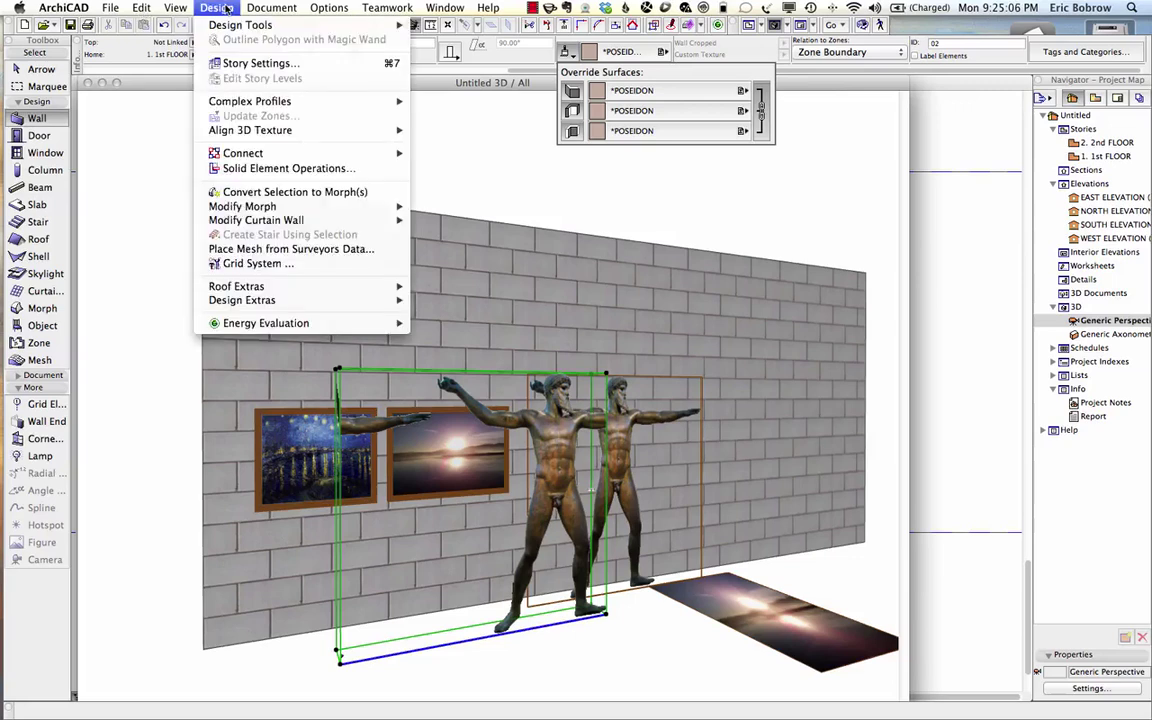
{"action": "mouse_move", "coordinate": [380, 130]}
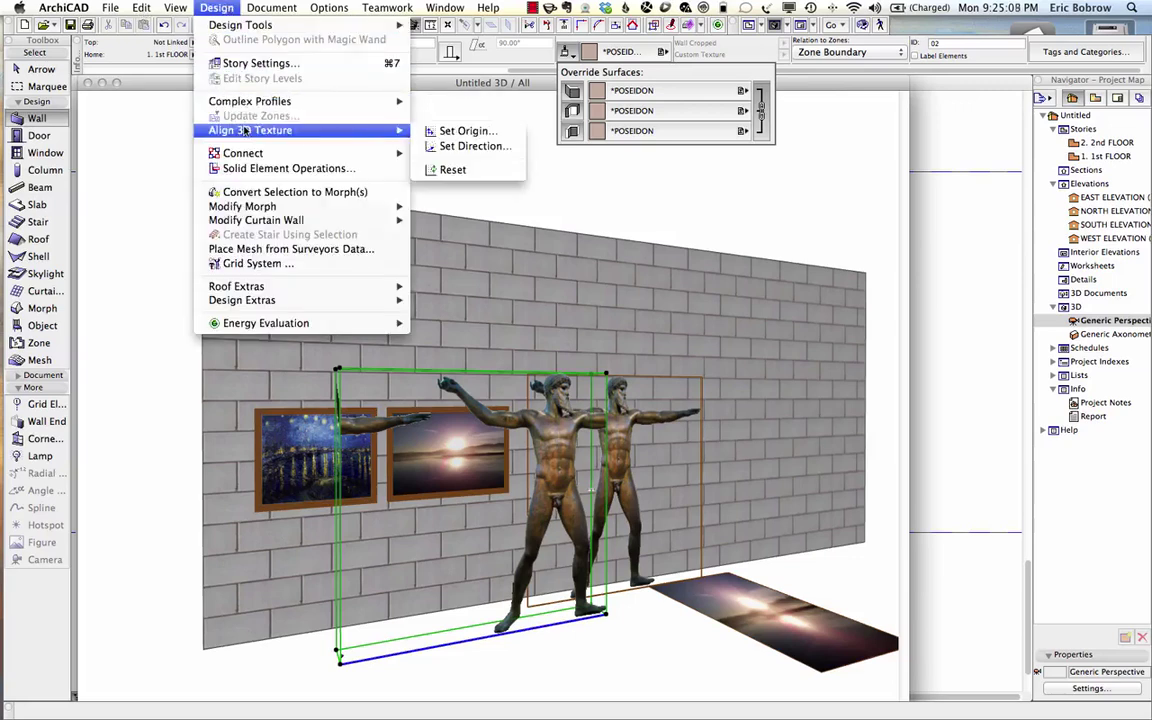
{"action": "left_click", "coordinate": [455, 131]}
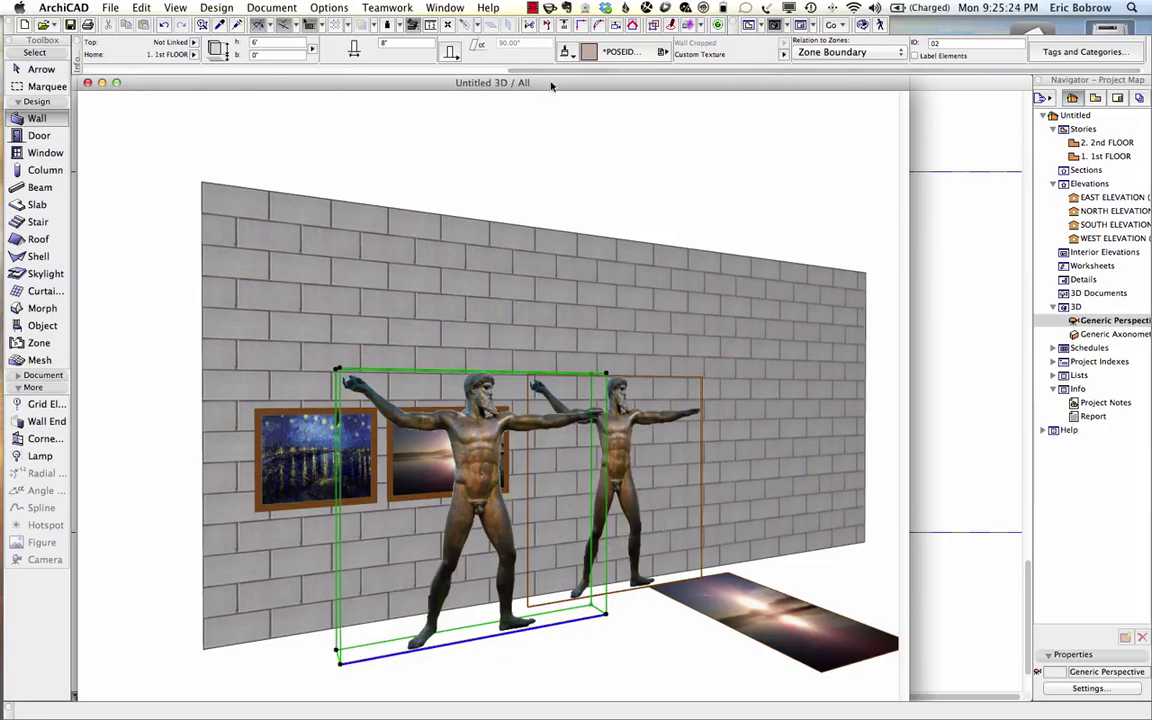
Set the wall thickness to 2" and deselect the wall.
{"action": "left_click", "coordinate": [384, 46]}
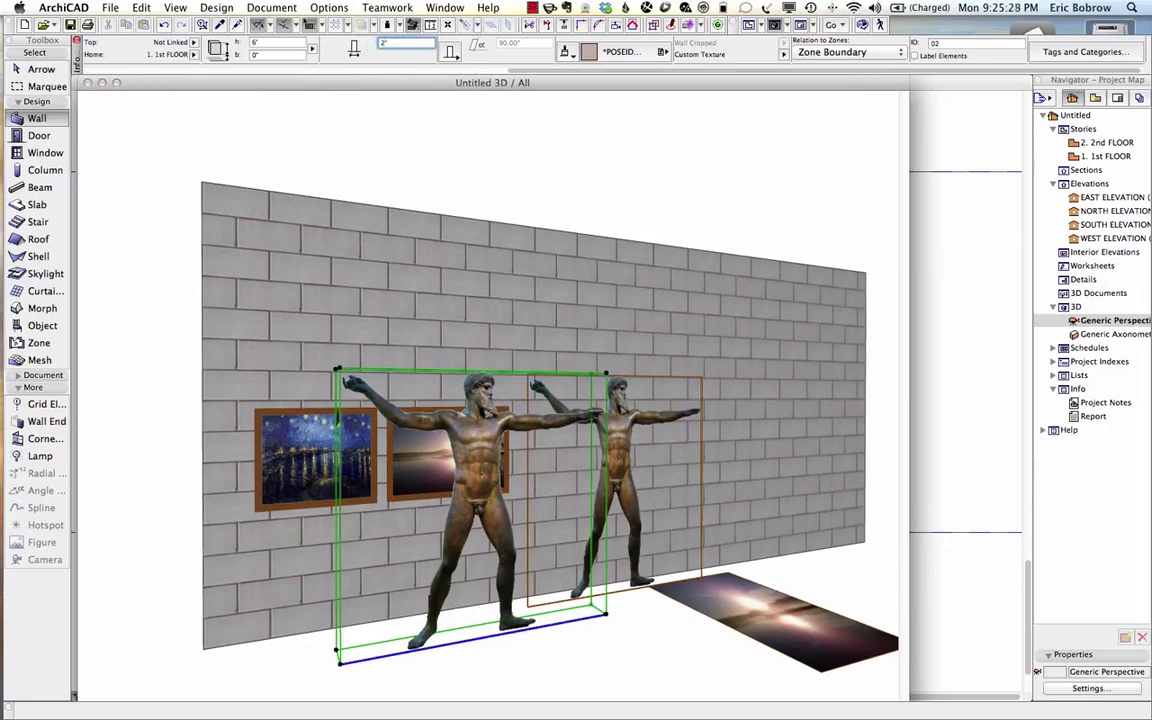
{"action": "type", "text": "2\""}
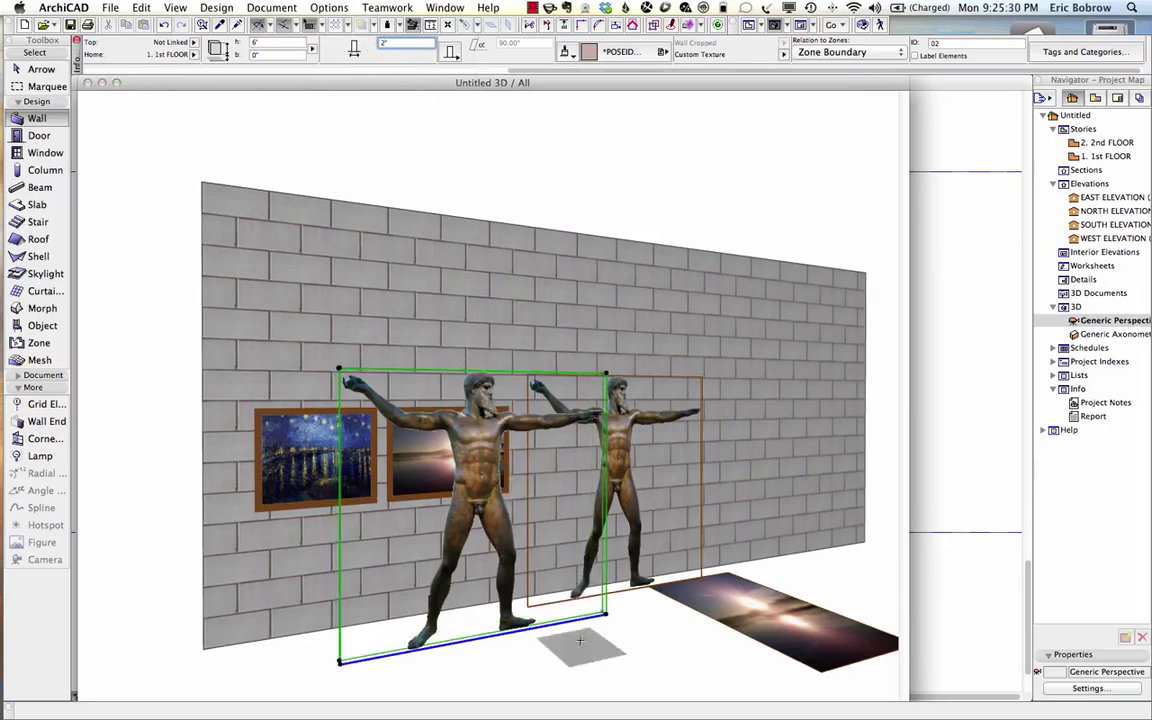
{"action": "key", "text": "Escape"}
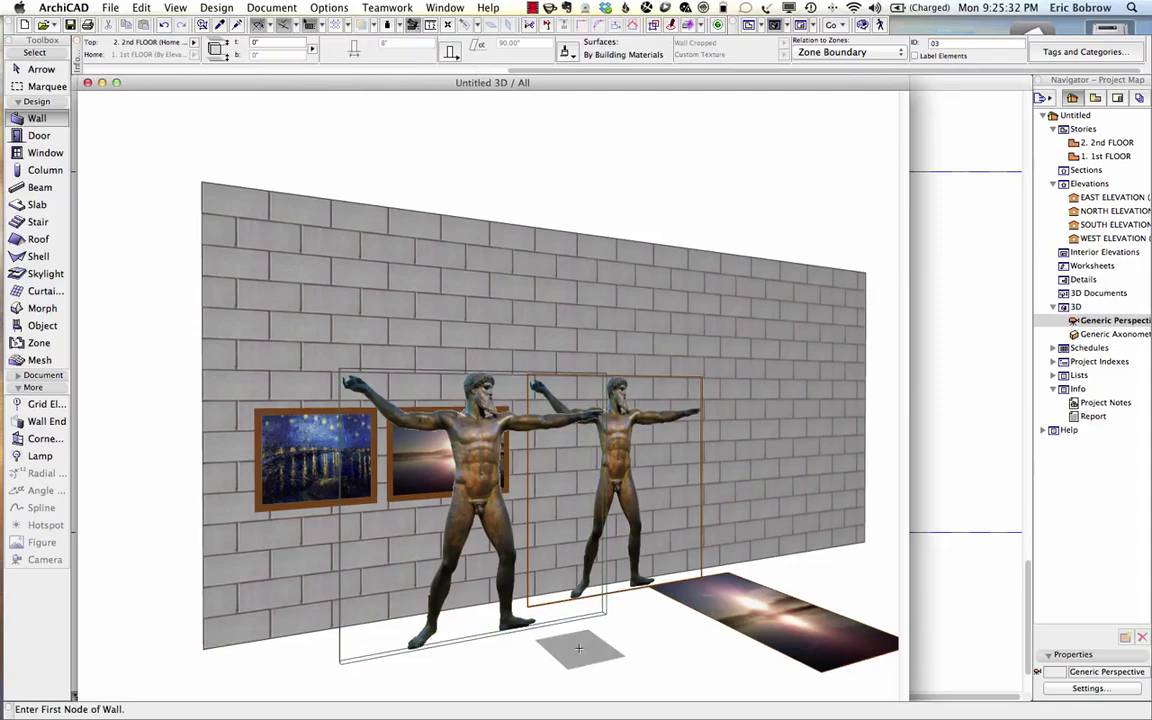
Inspect the textured wall from another angle in 3D and in the SOUTH ELEVATION, checking its outline there.
{"action": "middle_click_drag", "start_coordinate": [598, 618], "coordinate": [360, 651], "text": "shift"}
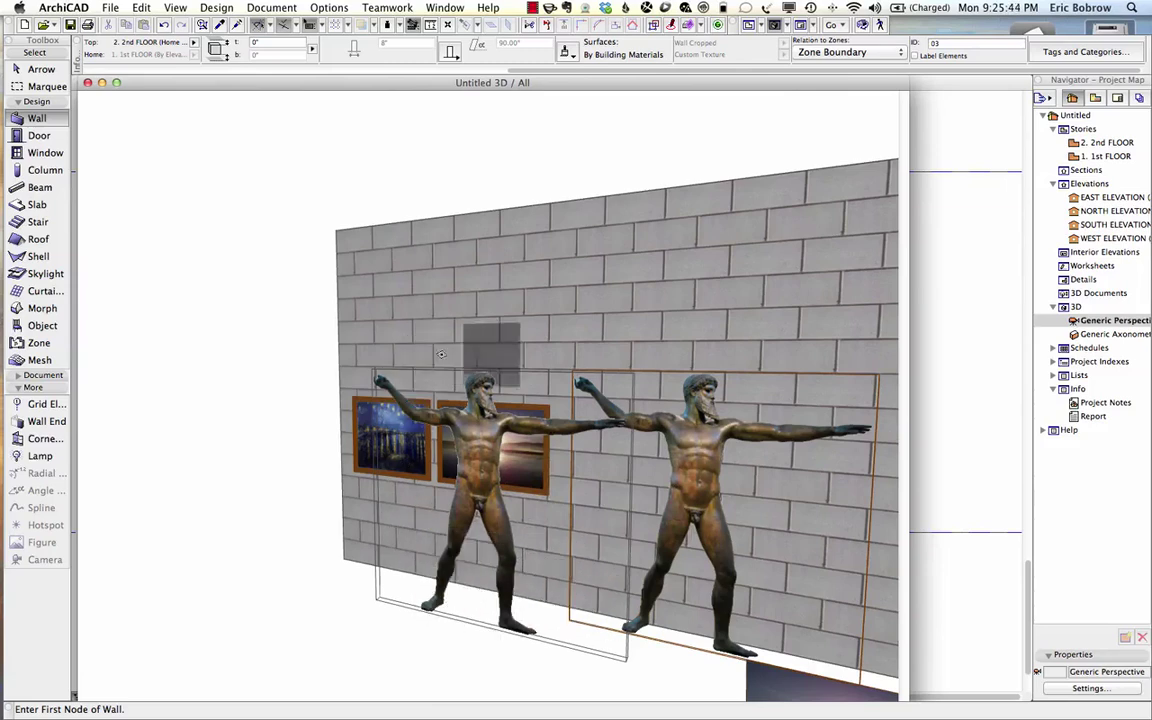
{"action": "double_click", "coordinate": [1073, 226]}
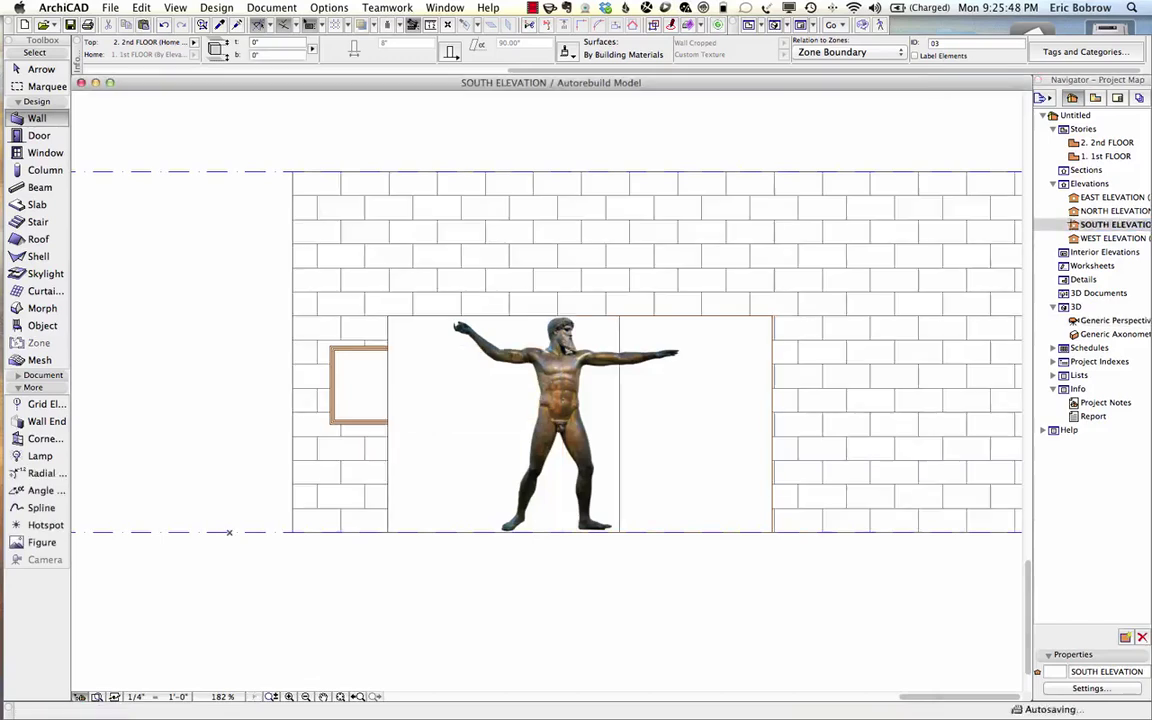
{"action": "left_click", "coordinate": [391, 534]}
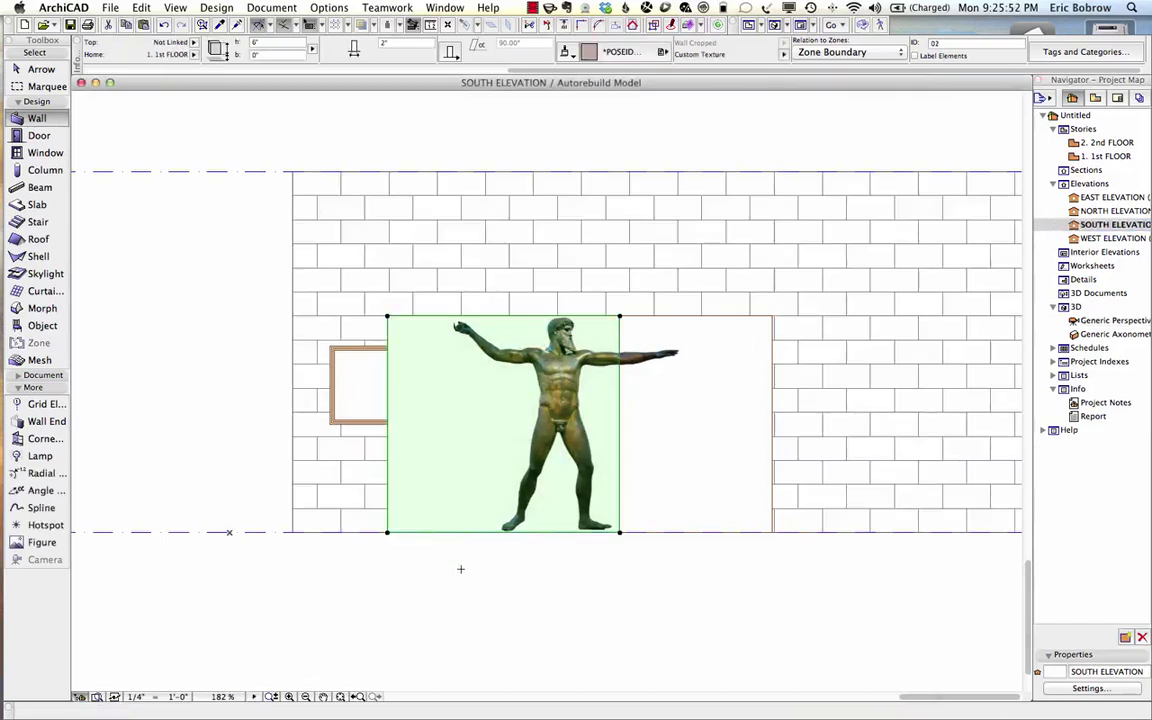
{"action": "key", "text": "Escape"}
Draw a rectangular slab 7' wide by 6' deep below the walls on the 1st FLOOR plan.
{"action": "key", "text": "F2"}
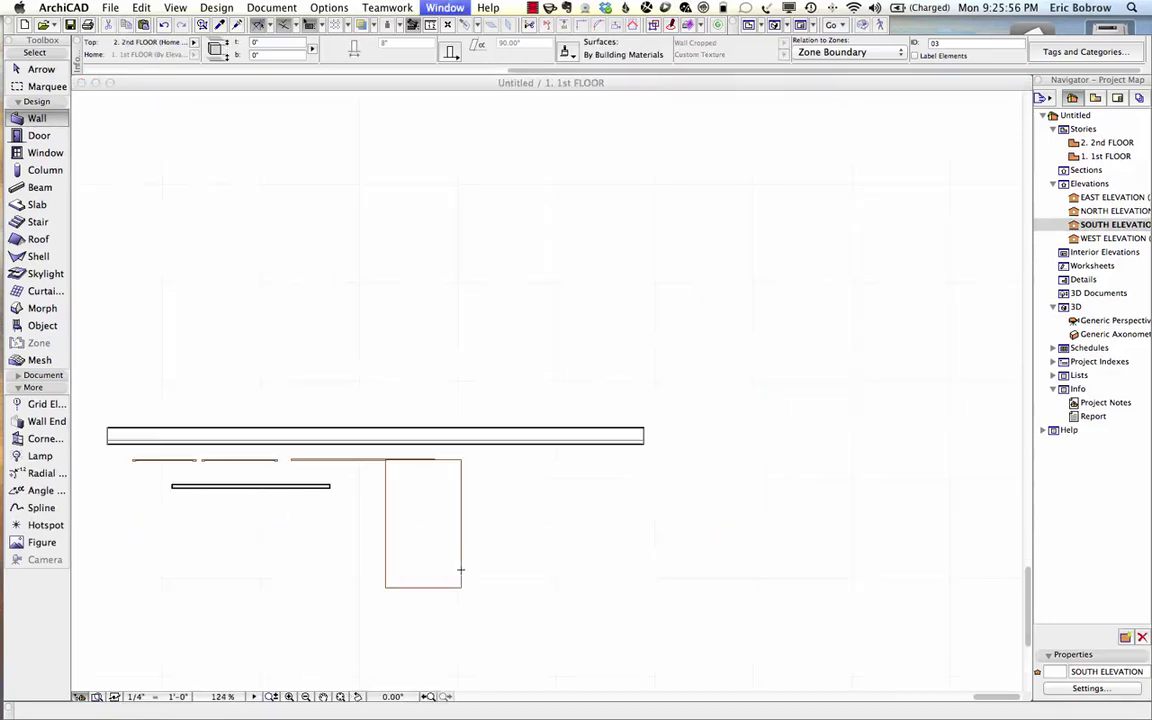
{"action": "mouse_move", "coordinate": [597, 471]}
{"action": "middle_mouse_down"}
{"action": "mouse_move", "coordinate": [653, 463]}
{"action": "mouse_move", "coordinate": [738, 256]}
{"action": "middle_mouse_up"}
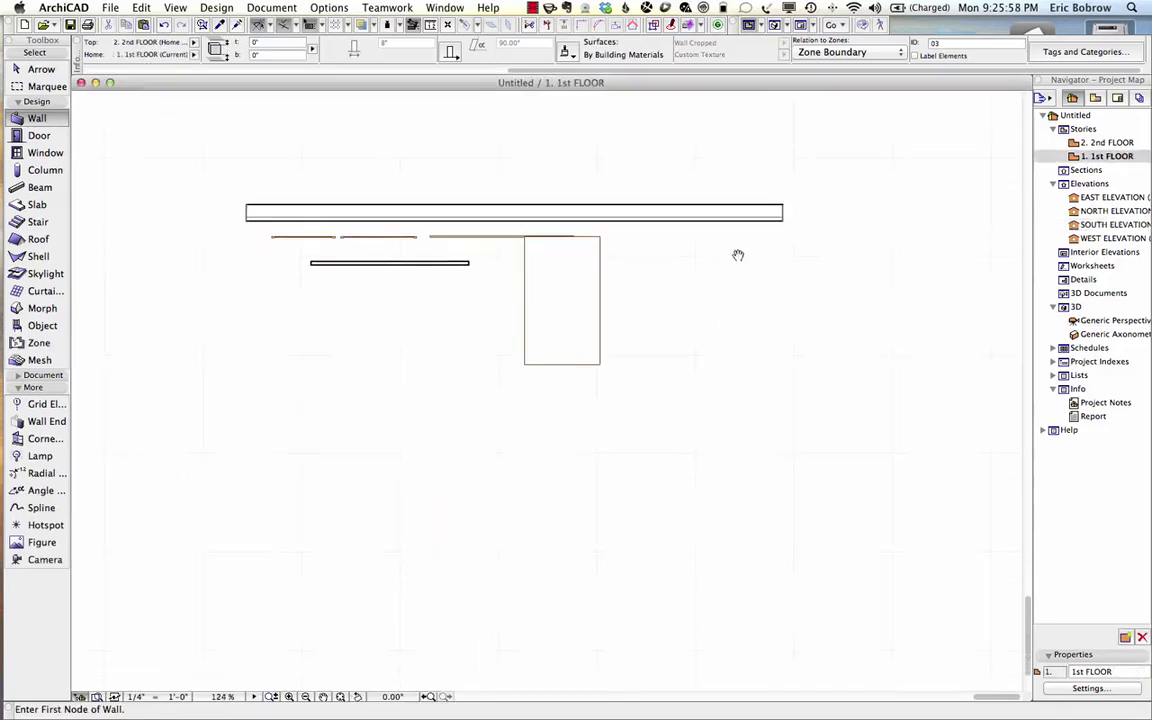
{"action": "left_click", "coordinate": [30, 204]}
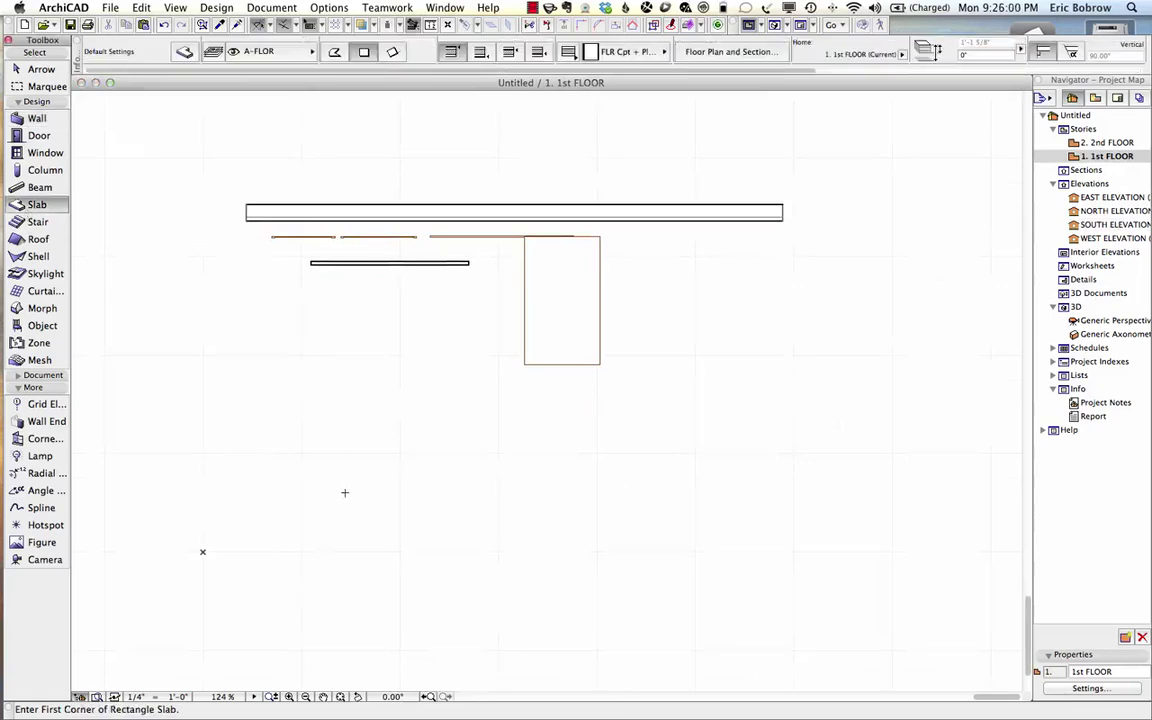
{"action": "left_click", "coordinate": [311, 533]}
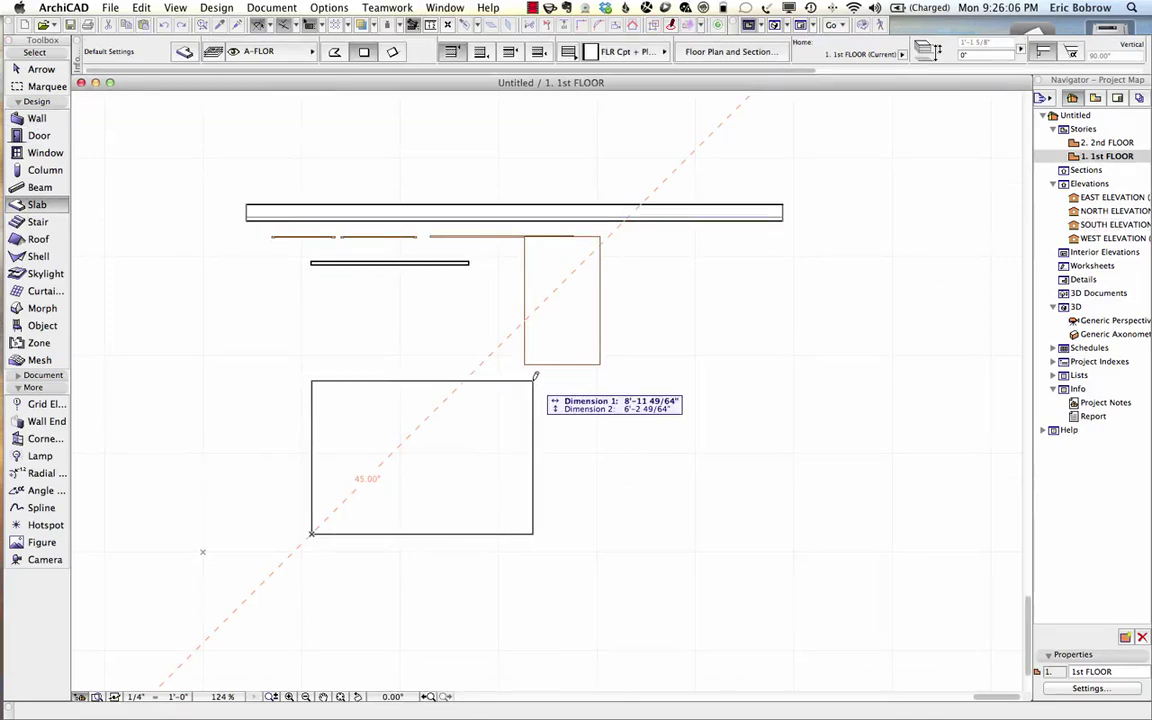
{"action": "type", "text": "7'"}
{"action": "key", "text": "Tab"}
{"action": "type", "text": "6"}
{"action": "key", "text": "Return"}
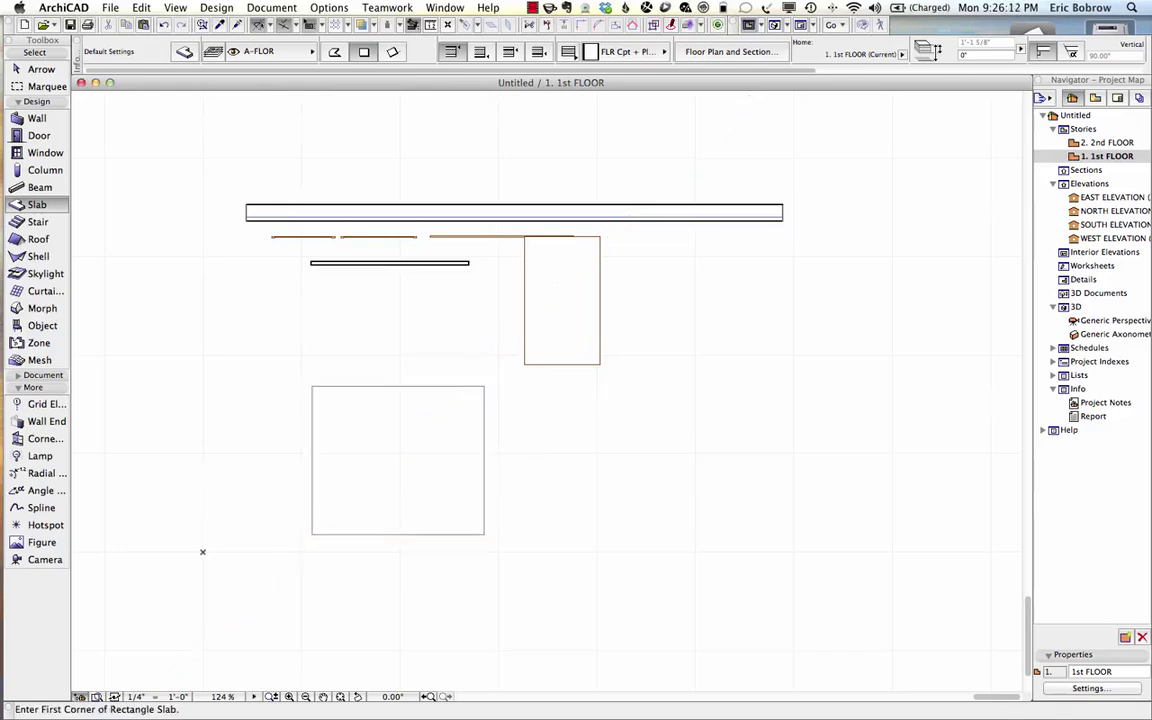
Select the new slab and change it to a basic structure with the 00-00 00 | Generic Exterior Material building material.
{"action": "key", "text": "super+a"}
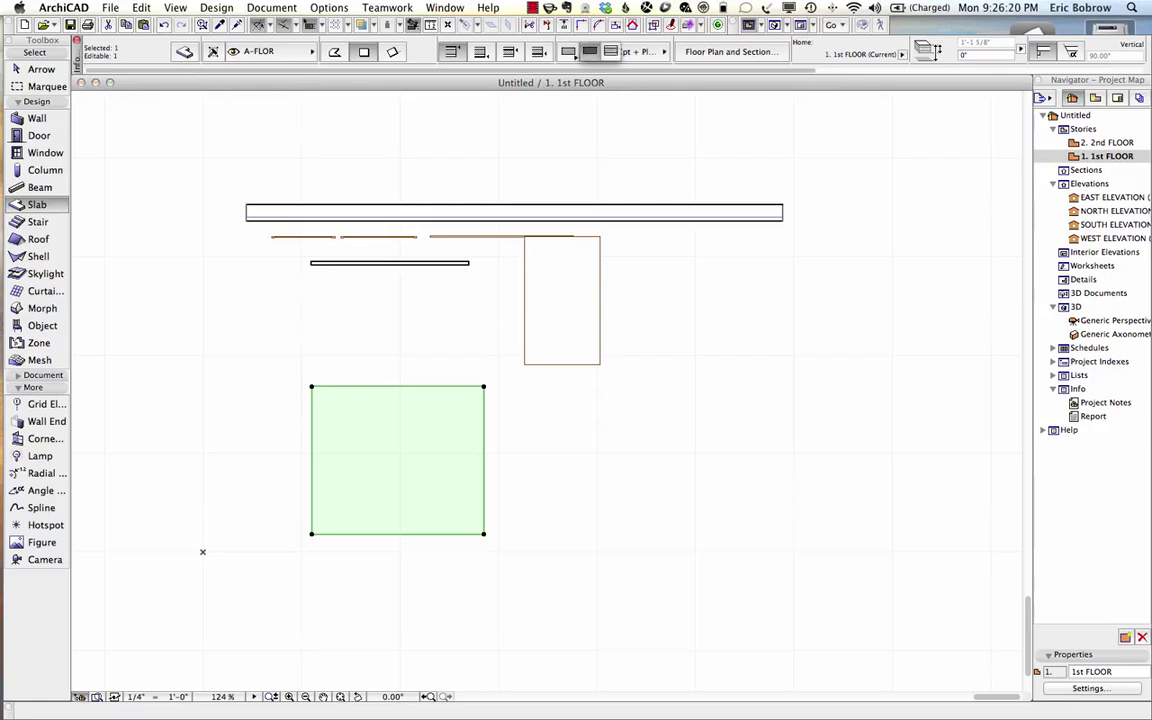
{"action": "left_click", "coordinate": [627, 51]}
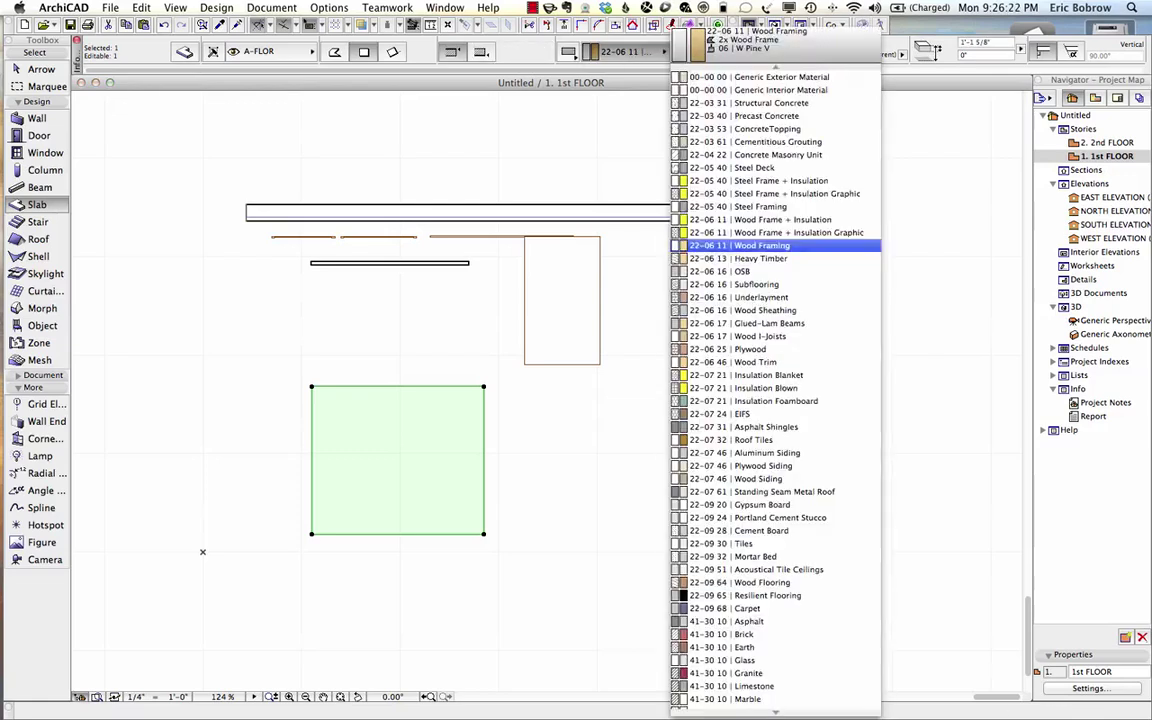
{"action": "left_click", "coordinate": [740, 78]}
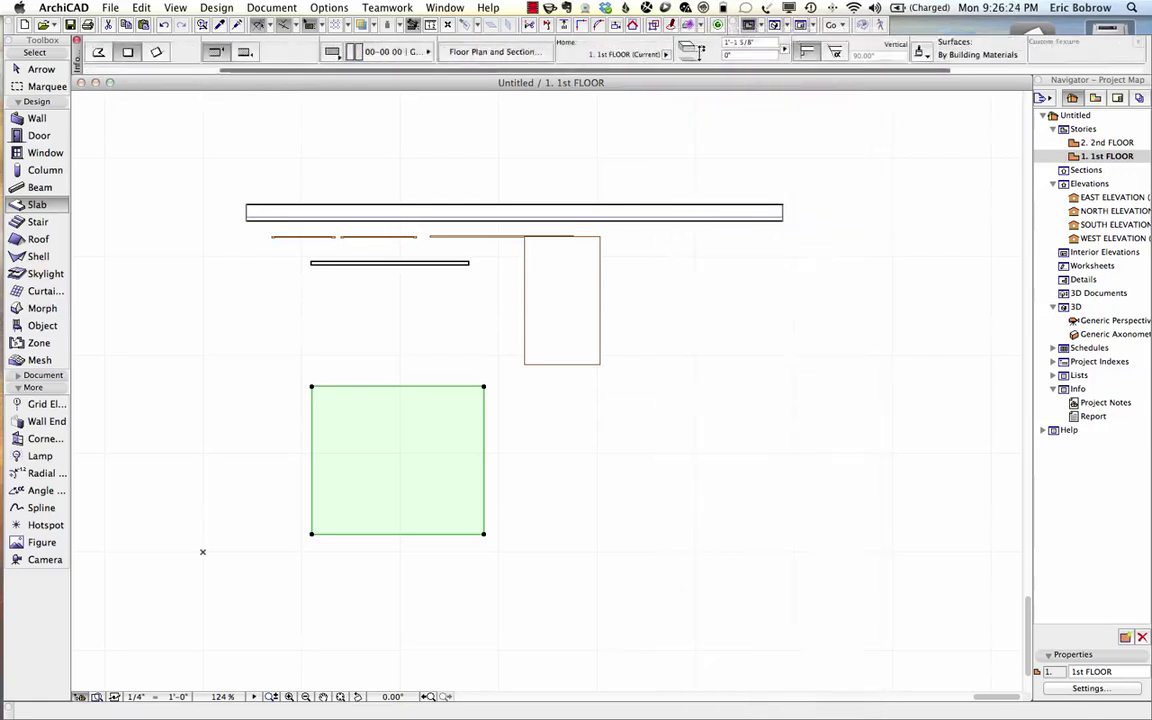
Override the slab's top, edge and bottom surfaces and link the three so they share one surface.
{"action": "scroll", "coordinate": [576, 51], "scroll_direction": "right", "scroll_amount": 5}
{"action": "left_click", "coordinate": [686, 51]}
{"action": "left_click", "coordinate": [689, 90]}
{"action": "left_click", "coordinate": [689, 110]}
{"action": "left_click", "coordinate": [689, 130]}
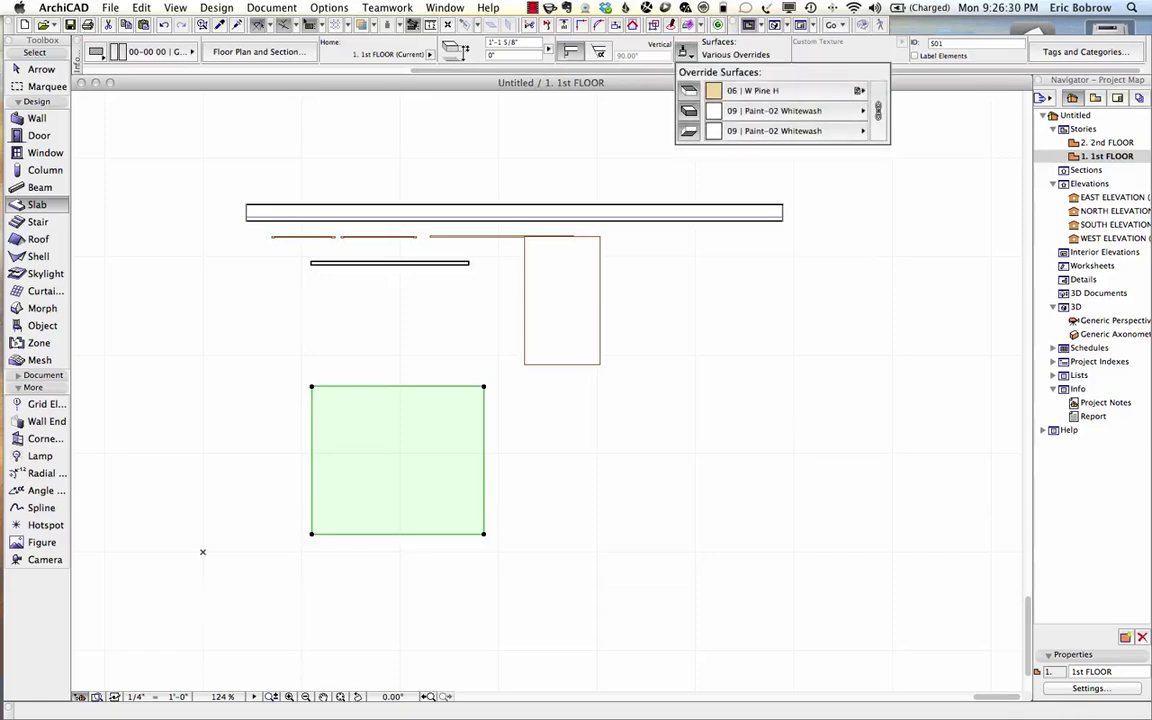
{"action": "left_click", "coordinate": [780, 90]}
{"action": "key", "text": "Return"}
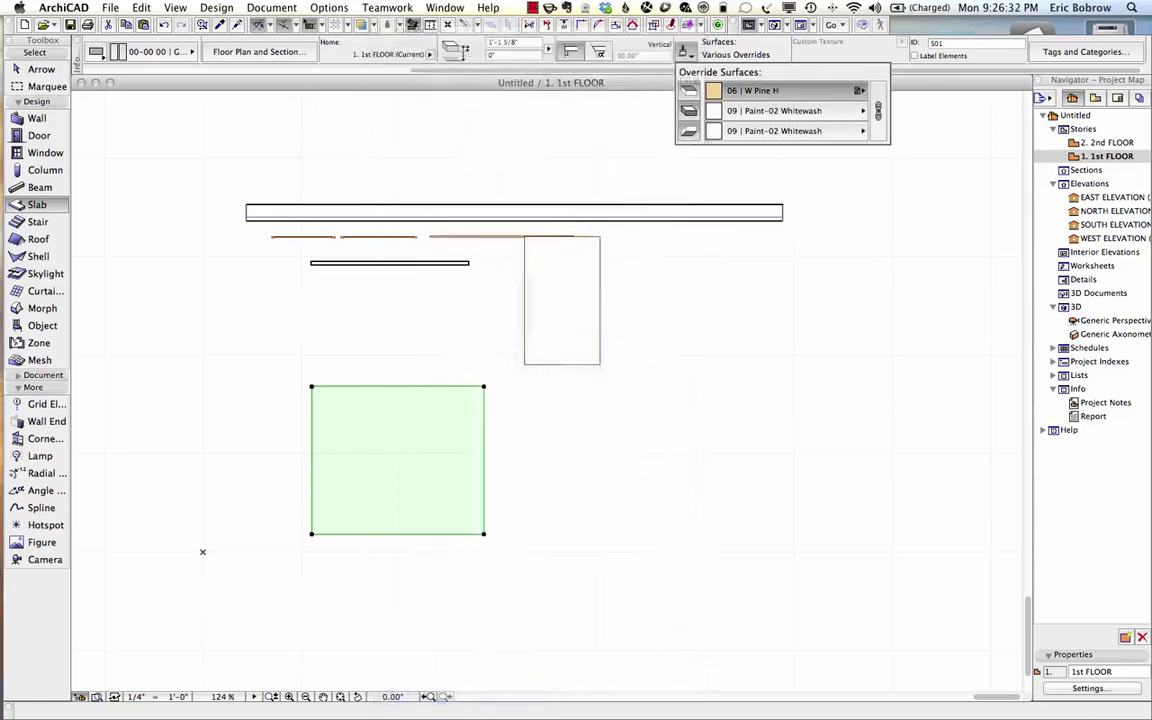
{"action": "left_click", "coordinate": [877, 110]}
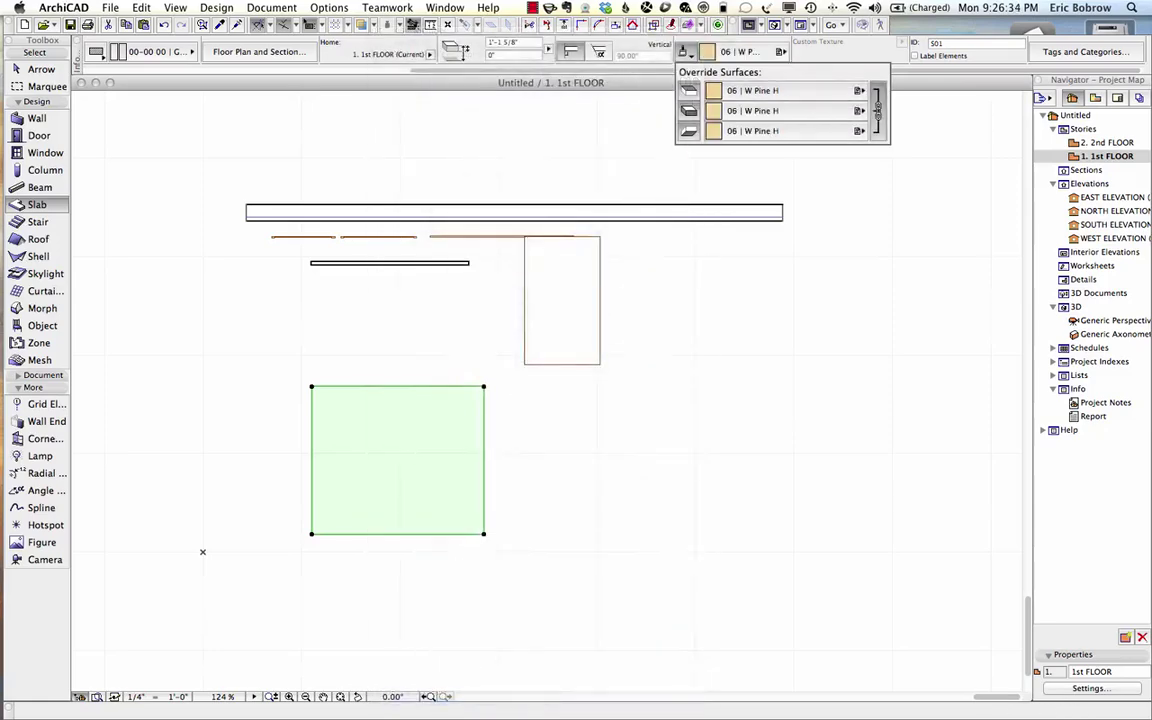
Set the slab's linked surface override to *POSEIDON and deselect the slab.
{"action": "left_click", "coordinate": [760, 90]}
{"action": "left_click", "coordinate": [440, 95]}
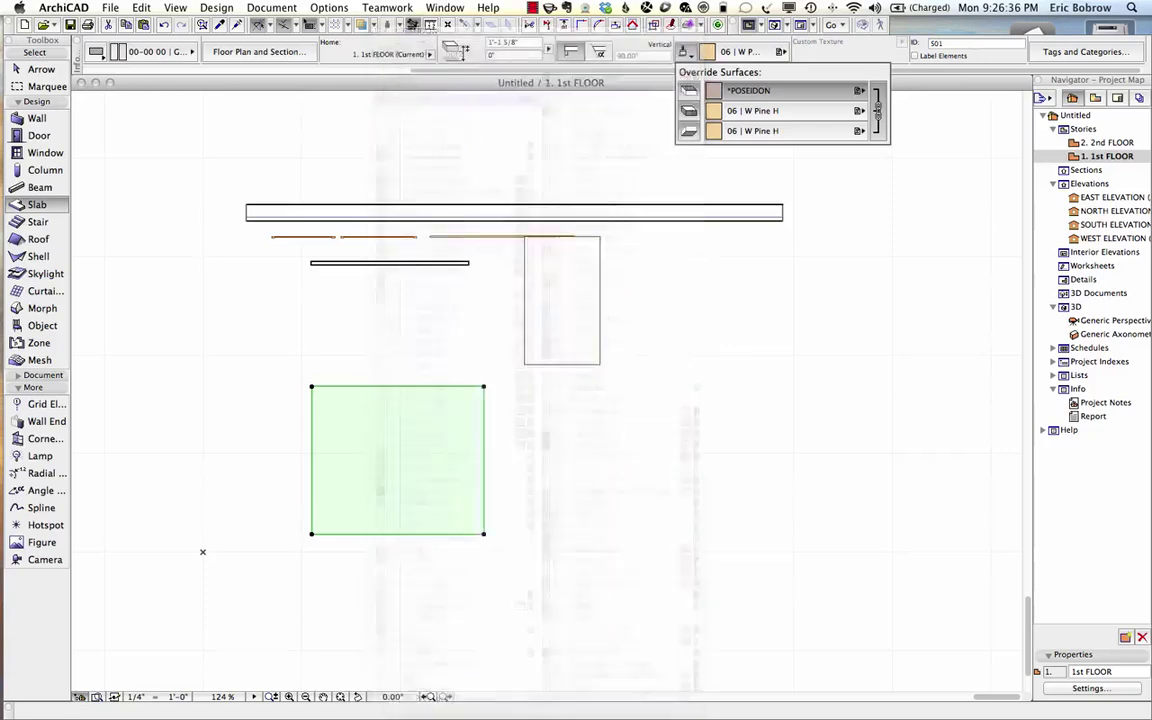
{"action": "key", "text": "Escape"}
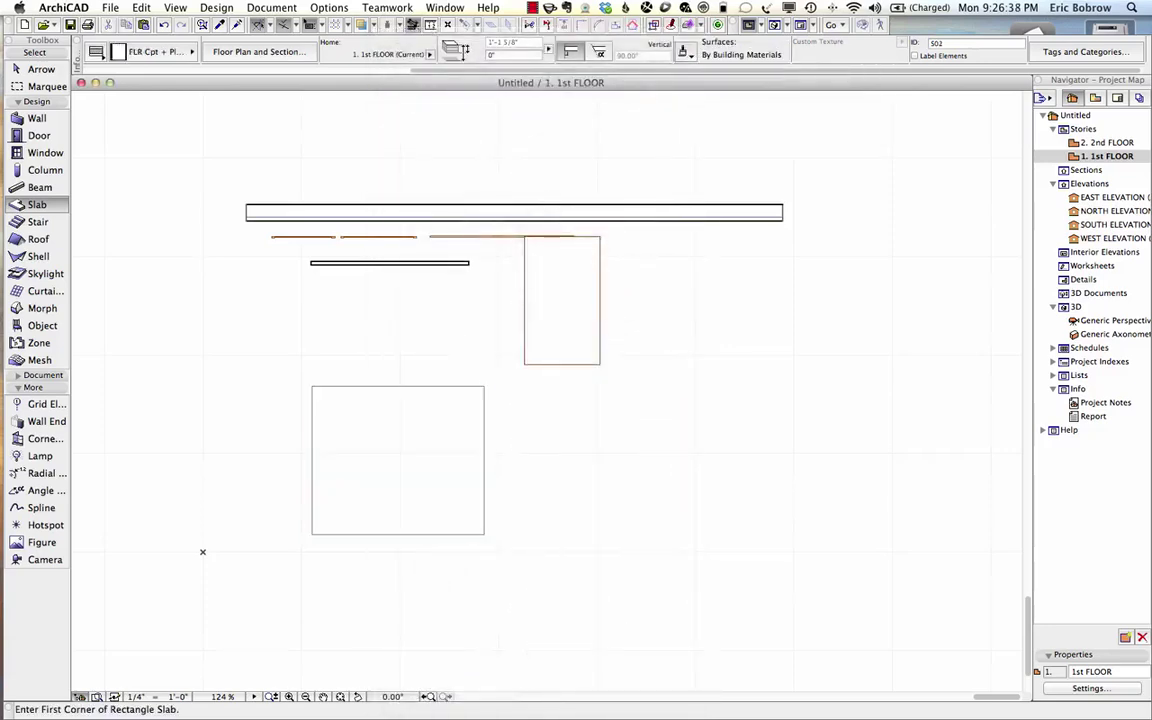
In the 3D view, select the slab and set its 3D texture origin at the front-left corner of its top face.
{"action": "key", "text": "F3"}
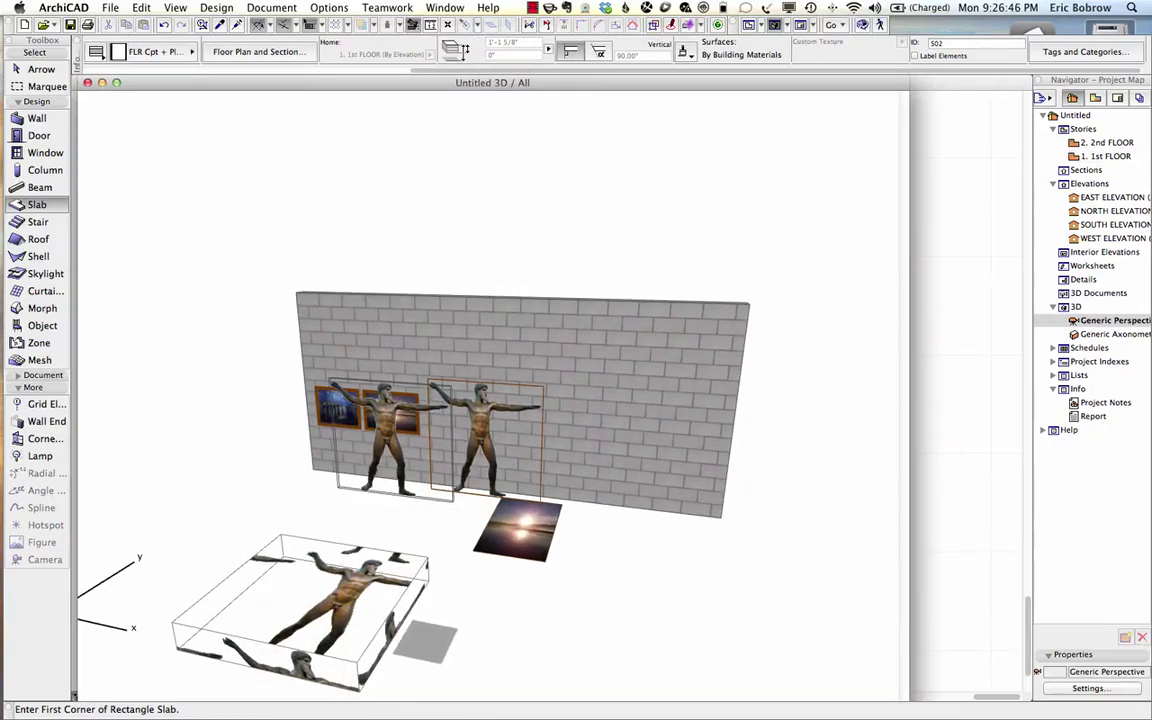
{"action": "left_click", "coordinate": [396, 626], "text": "shift"}
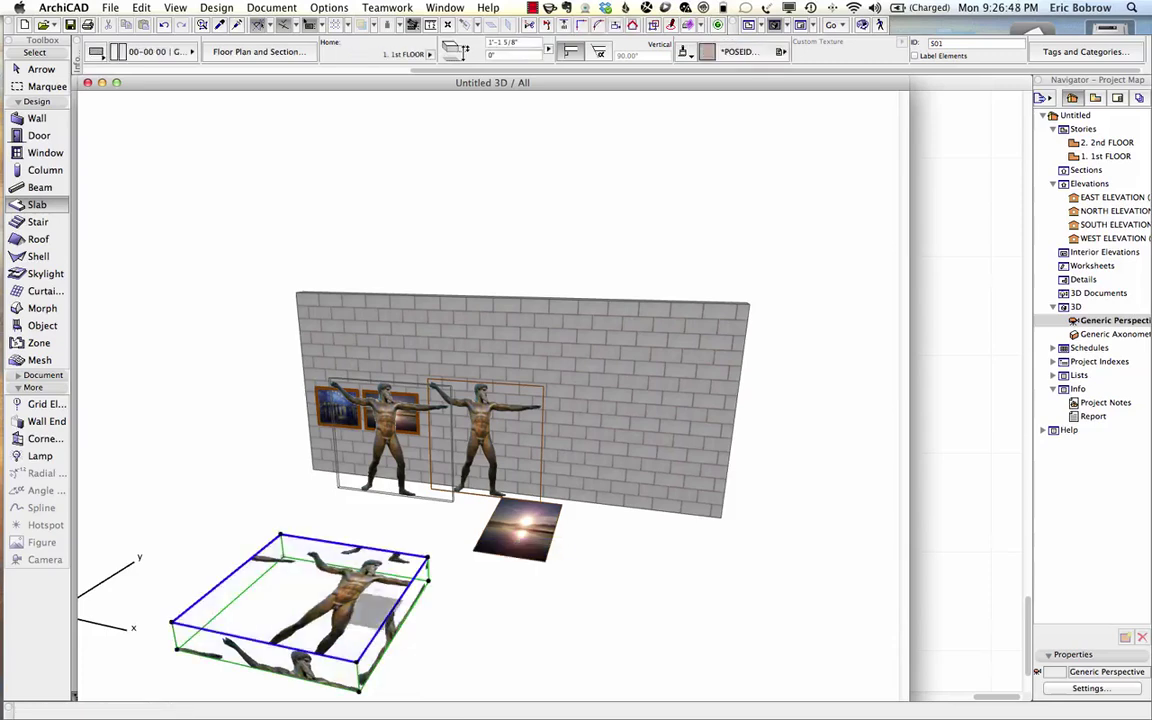
{"action": "left_click", "coordinate": [216, 7]}
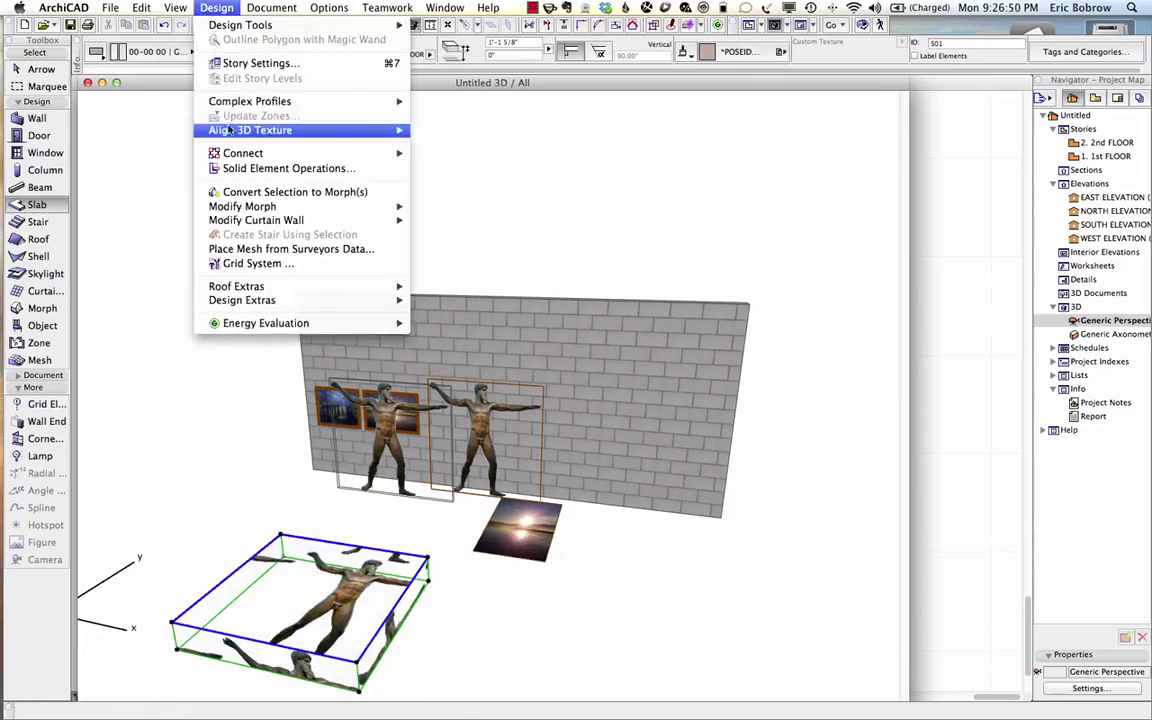
{"action": "mouse_move", "coordinate": [357, 128]}
{"action": "left_click", "coordinate": [462, 131]}
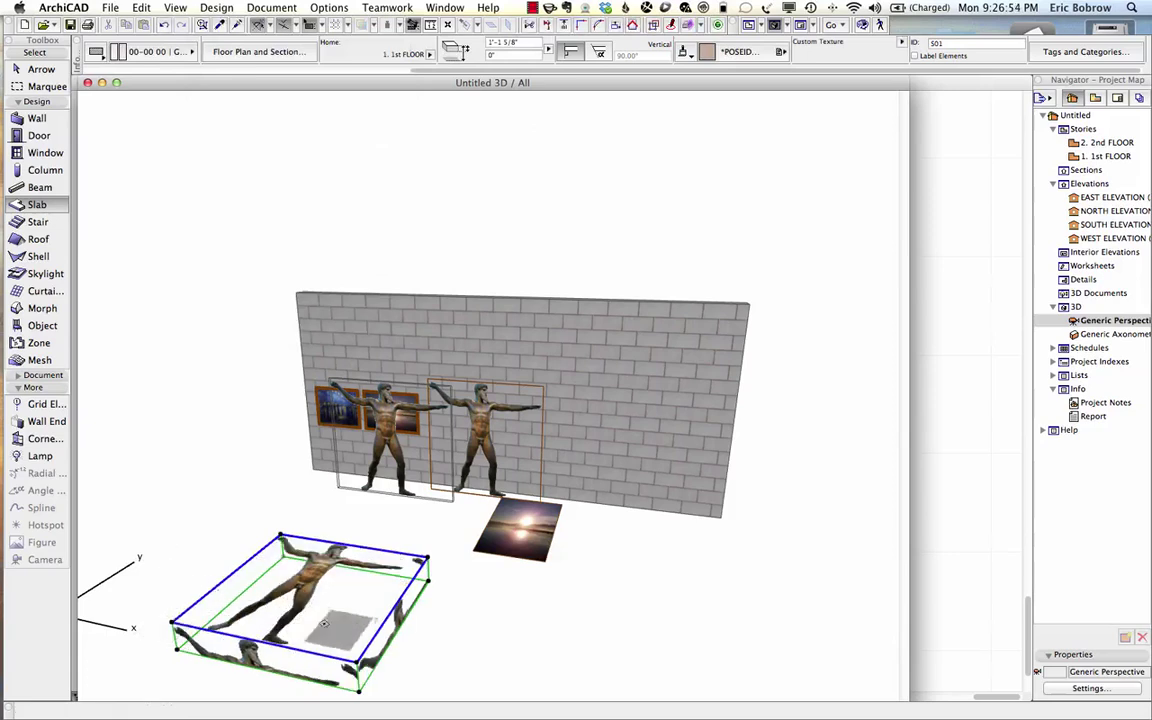
Unlink the slab's surface overrides and set its edge and bottom surfaces to 05 | Bronze, keeping *POSEIDON on top.
{"action": "left_click", "coordinate": [728, 58]}
{"action": "left_click", "coordinate": [728, 58]}
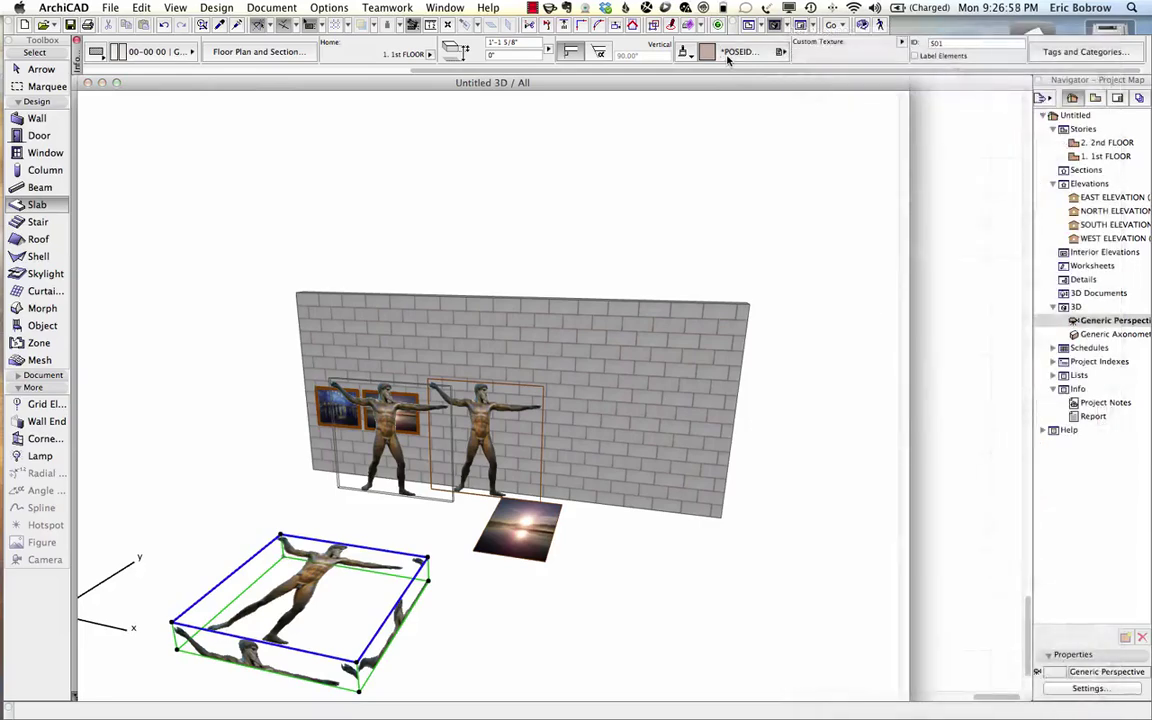
{"action": "left_click", "coordinate": [691, 56]}
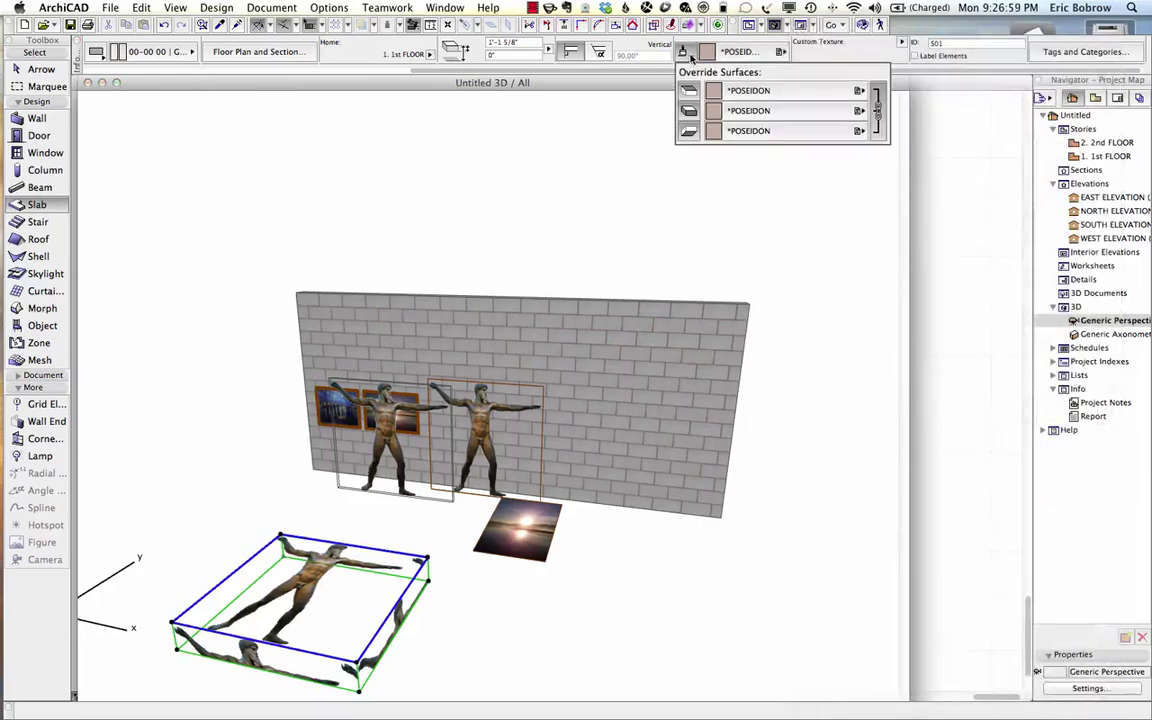
{"action": "left_click", "coordinate": [879, 112]}
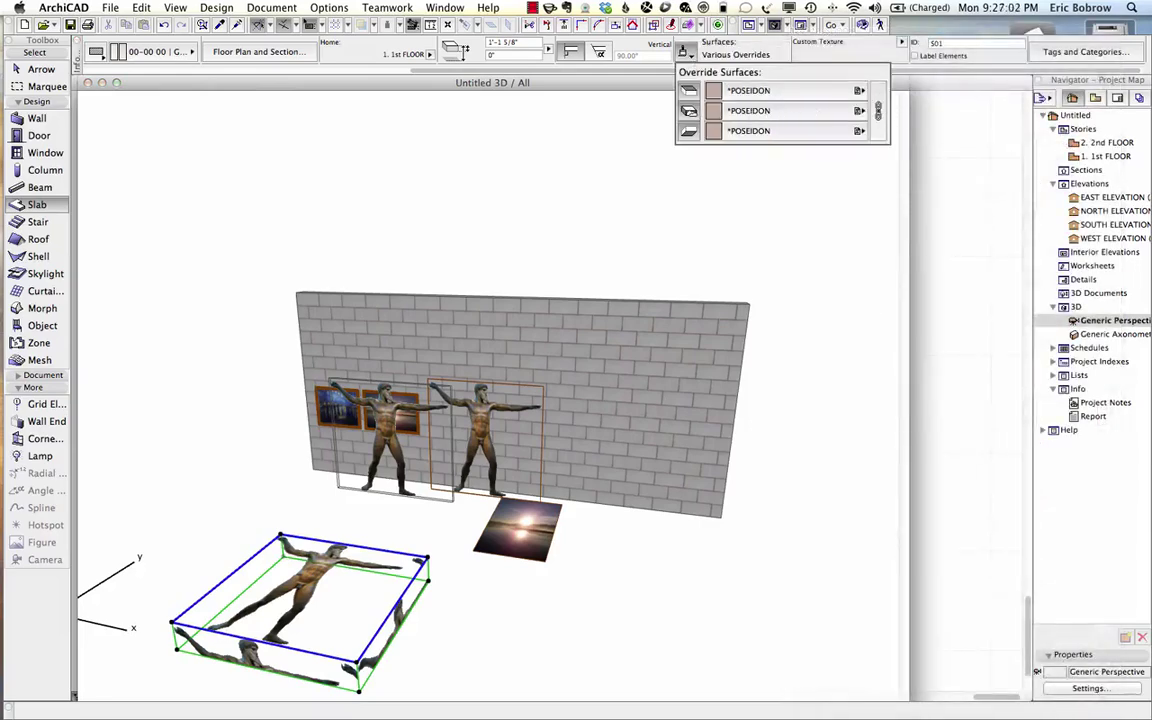
{"action": "left_click", "coordinate": [756, 111]}
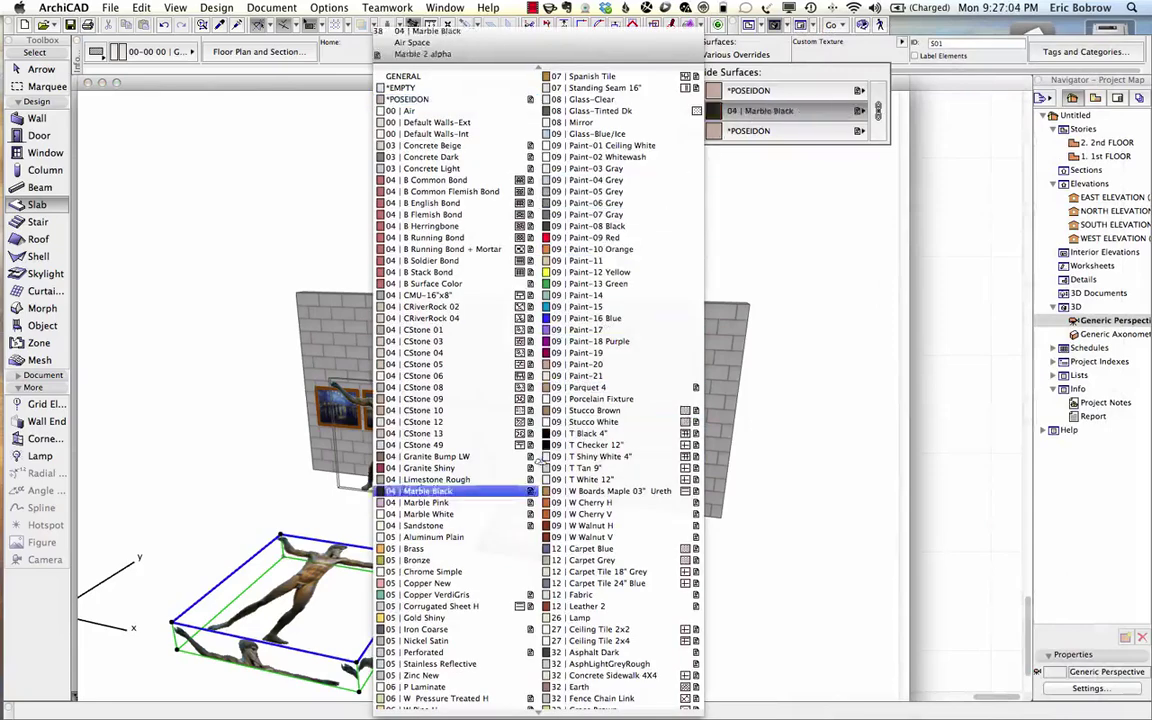
{"action": "left_click", "coordinate": [416, 560]}
{"action": "left_click", "coordinate": [756, 130]}
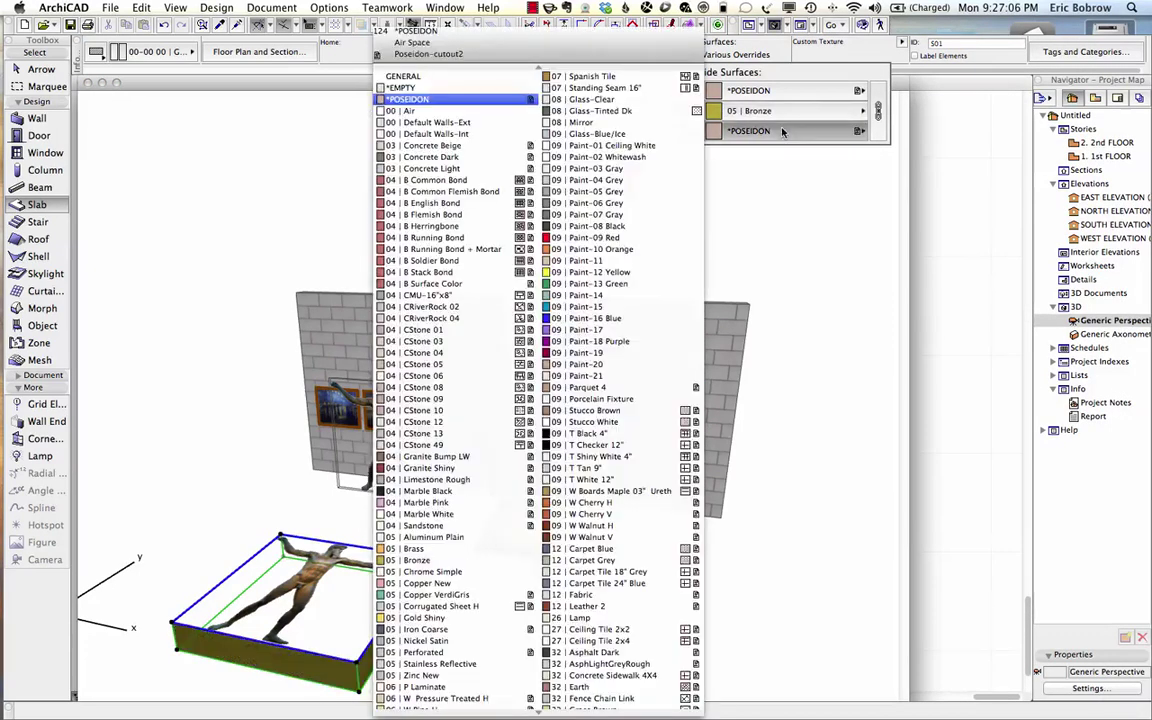
{"action": "left_click", "coordinate": [414, 558]}
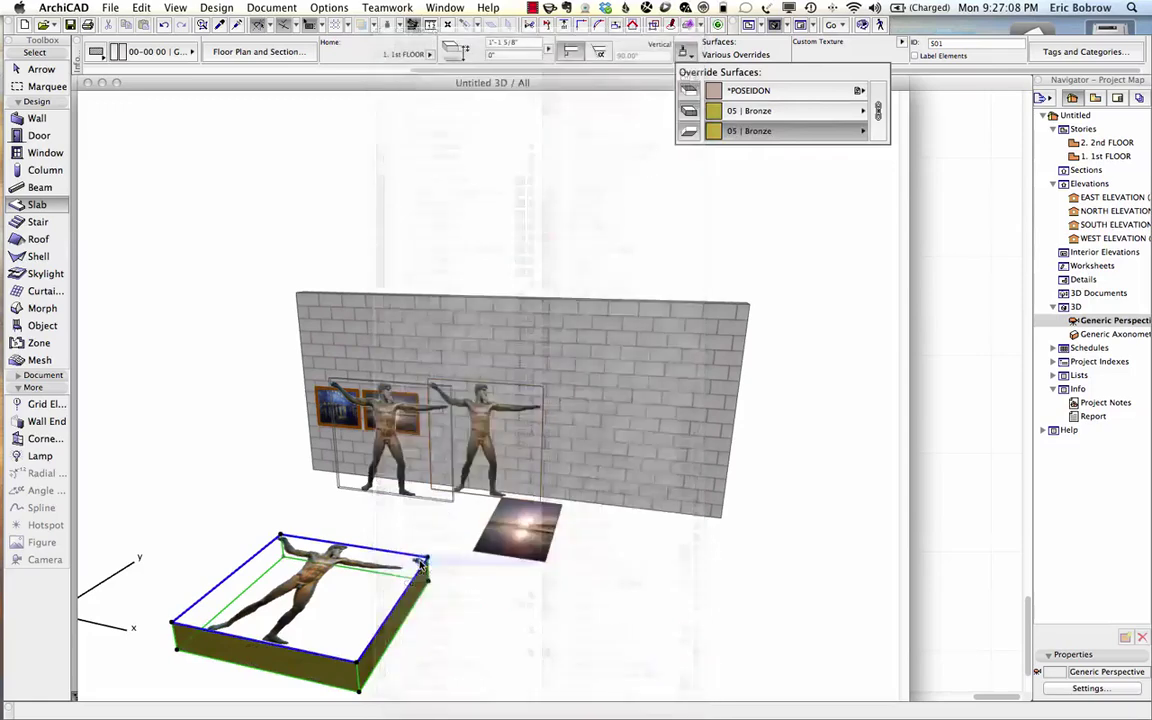
{"action": "left_click", "coordinate": [440, 648]}
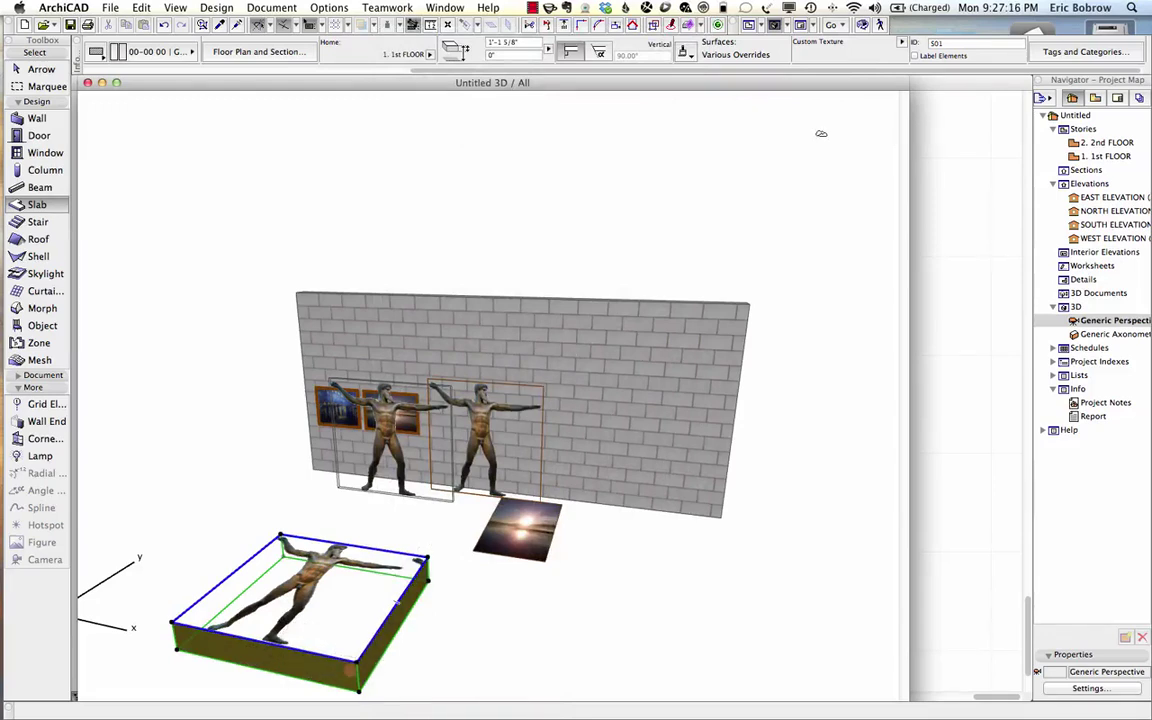
Set the slab thickness to 2".
{"action": "left_click", "coordinate": [490, 44]}
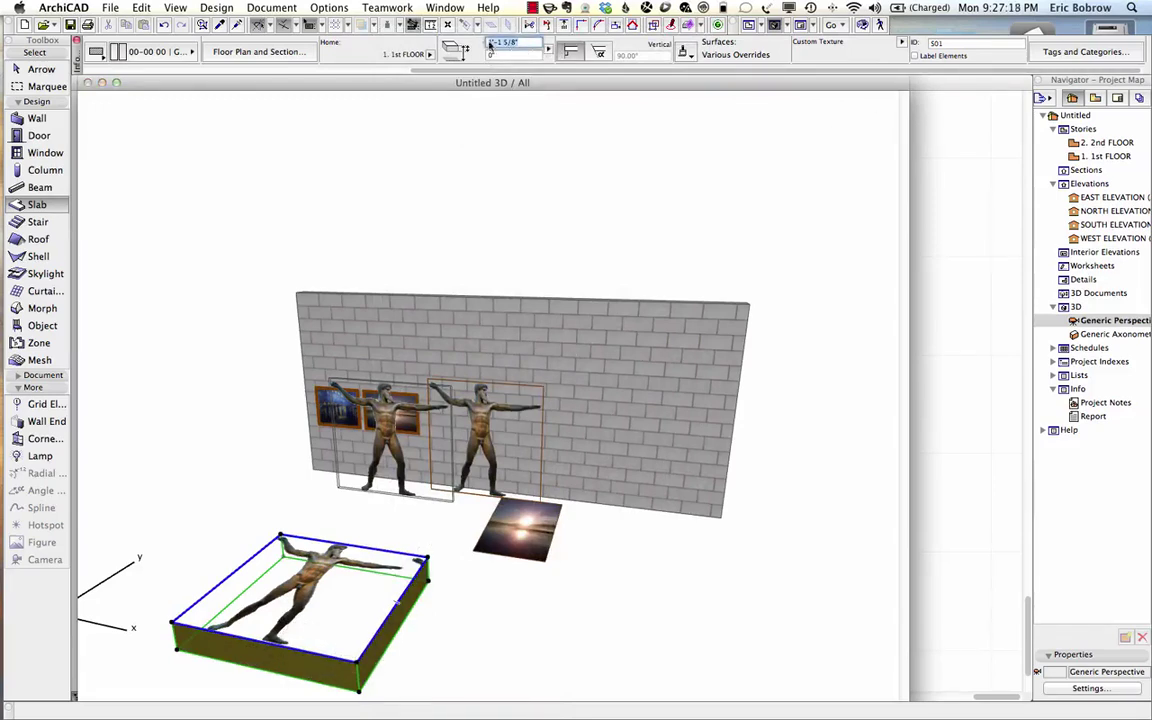
{"action": "type", "text": "3"}
{"action": "key", "text": "Return"}
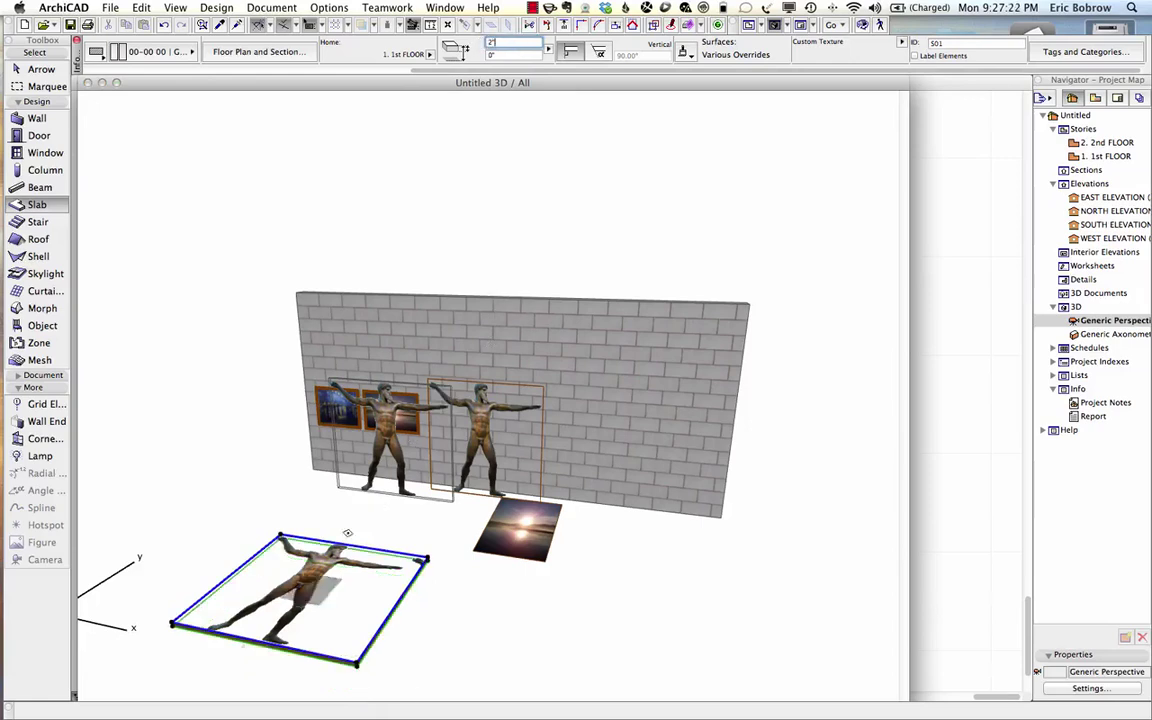
Offset the slab's right edge inward to just beyond the figure's outstretched hand, trimming off the repeated texture, and deselect the slab.
{"action": "scroll", "coordinate": [250, 673], "scroll_direction": "up", "scroll_amount": 2}
{"action": "scroll", "coordinate": [250, 673], "scroll_direction": "up", "scroll_amount": 2}
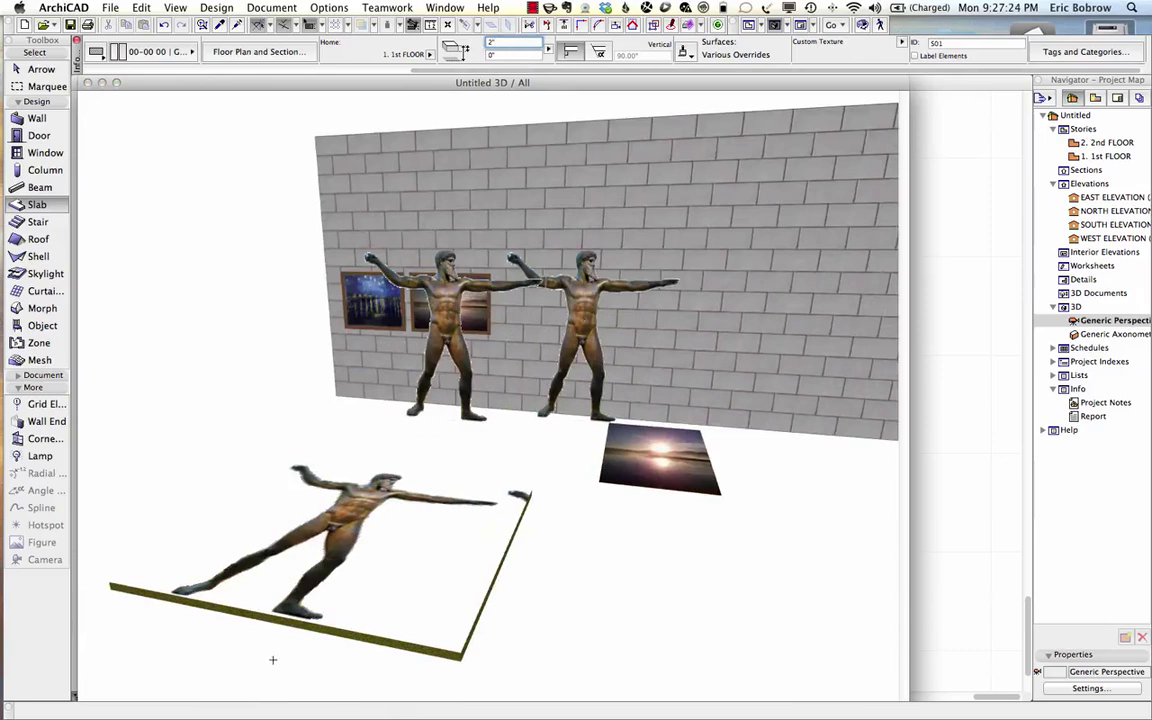
{"action": "left_click", "coordinate": [246, 594]}
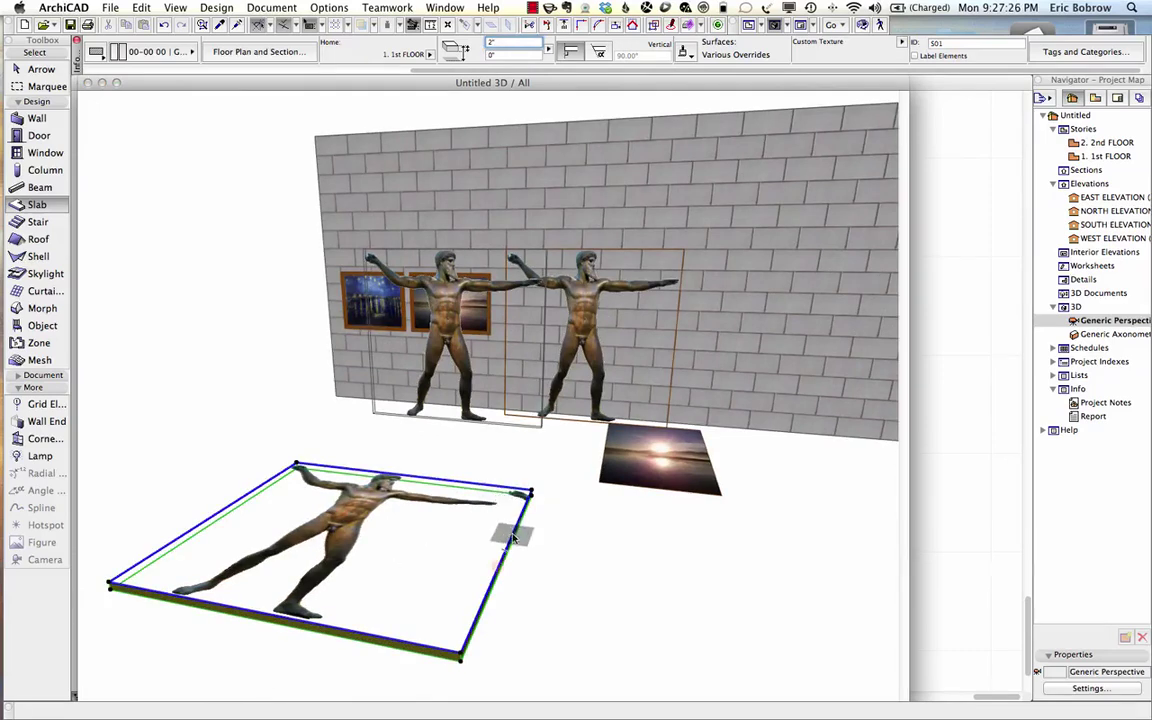
{"action": "left_click", "coordinate": [513, 537]}
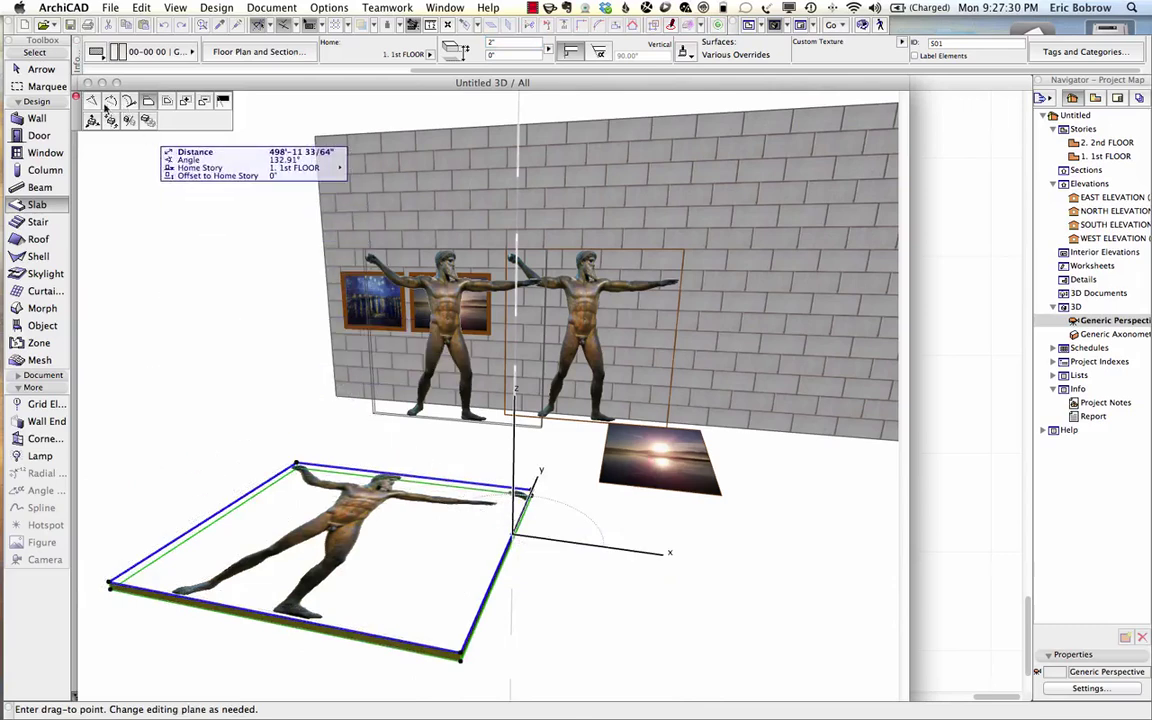
{"action": "left_click", "coordinate": [148, 101]}
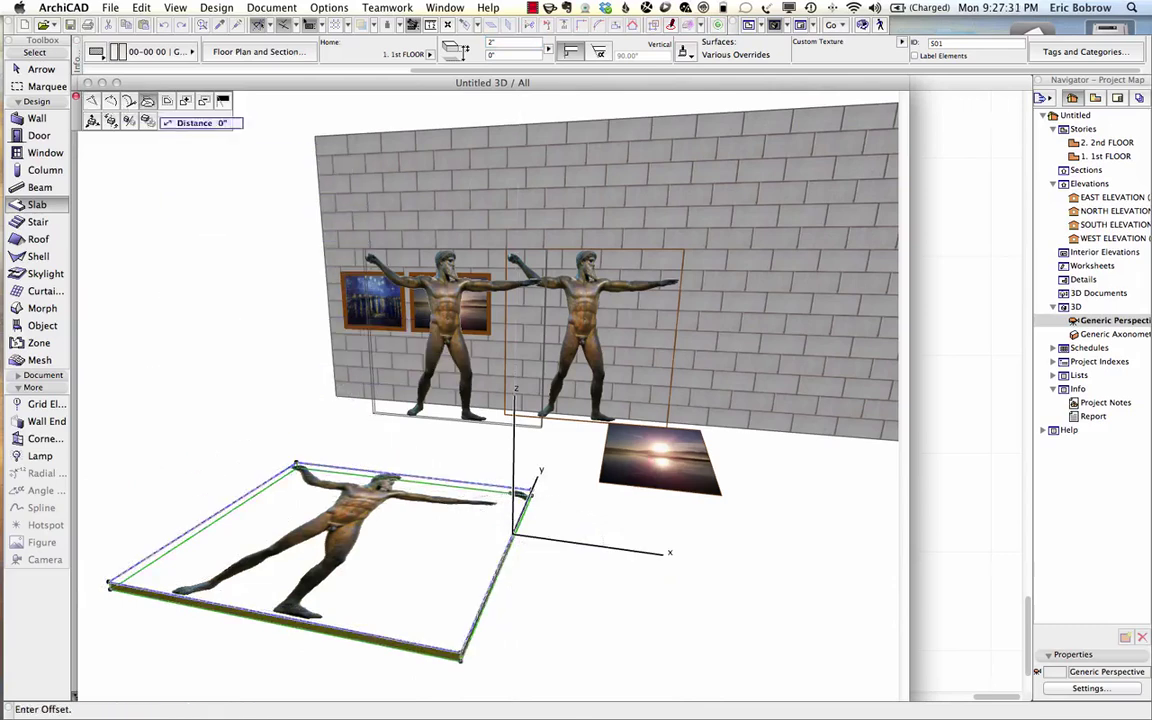
{"action": "left_click", "coordinate": [497, 510]}
{"action": "key", "text": "Escape"}
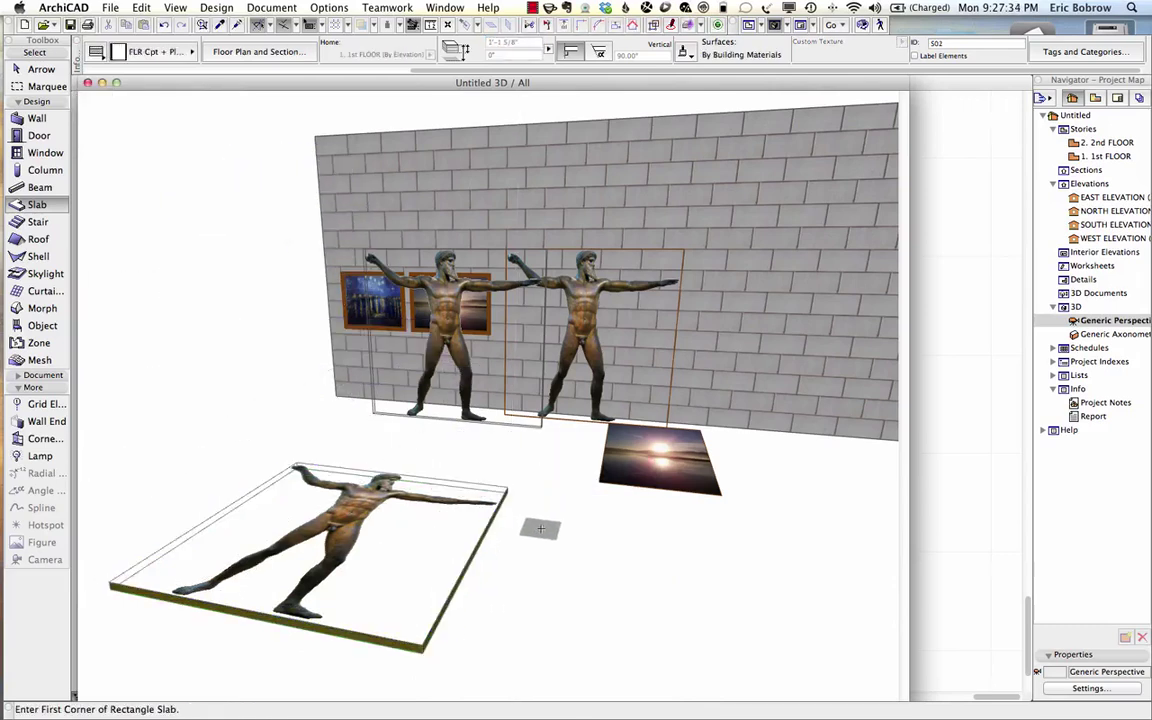
Select the slab with the reclining figure and show only that selection in 3D.
{"action": "scroll", "coordinate": [527, 575], "scroll_direction": "up", "scroll_amount": 4}
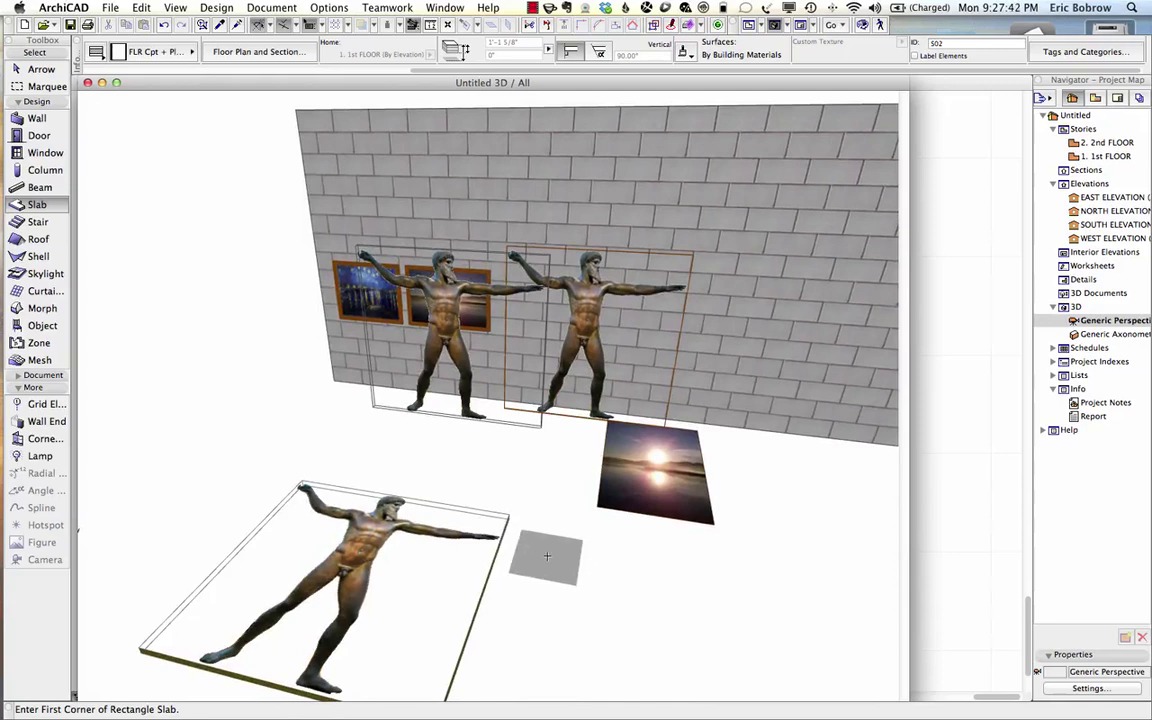
{"action": "middle_click_drag", "start_coordinate": [532, 562], "coordinate": [511, 497], "text": "shift"}
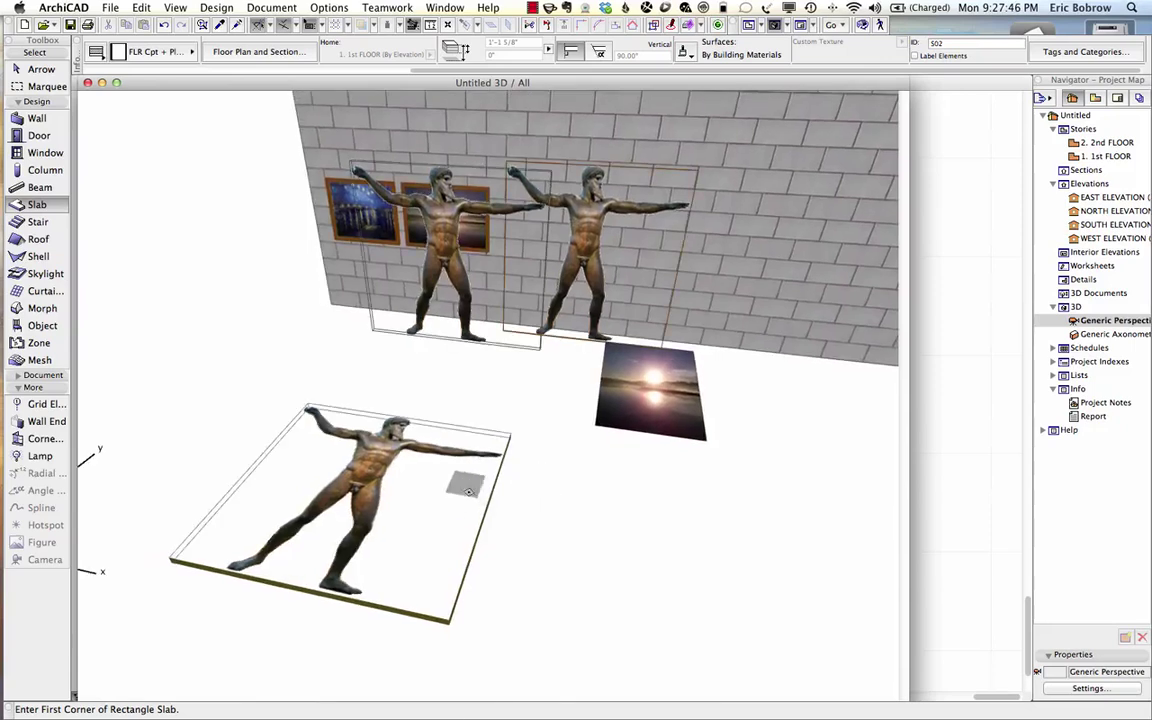
{"action": "left_click", "coordinate": [443, 498], "text": "shift"}
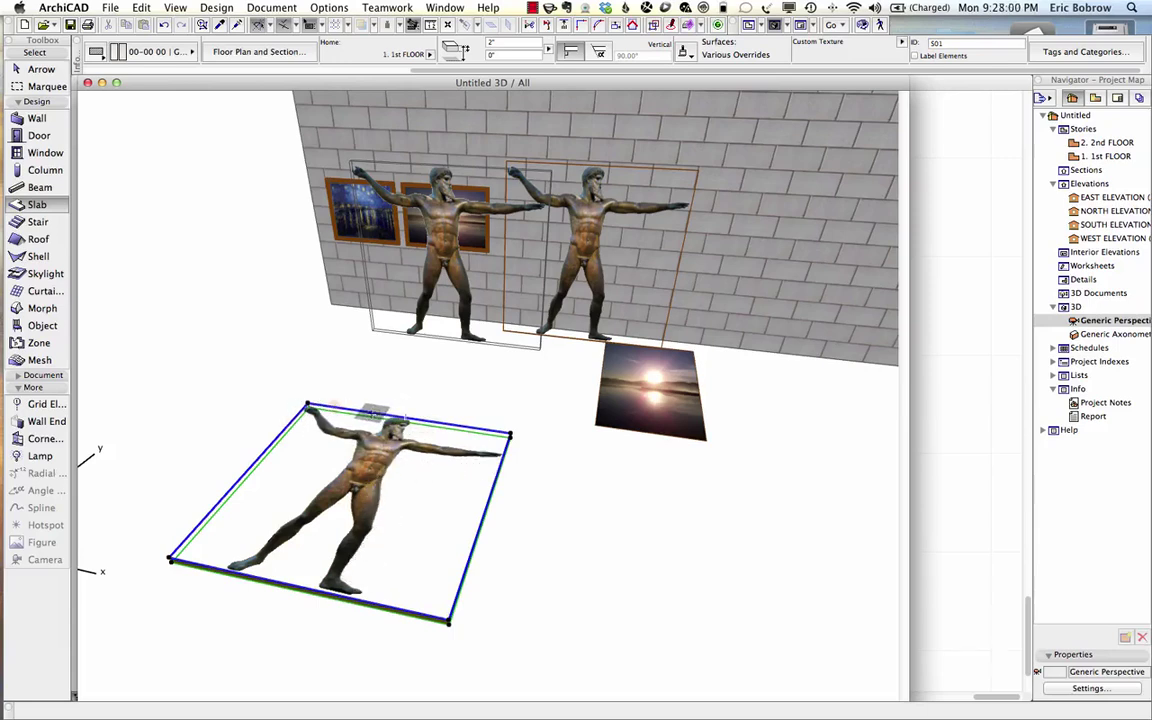
{"action": "right_click", "coordinate": [342, 368]}
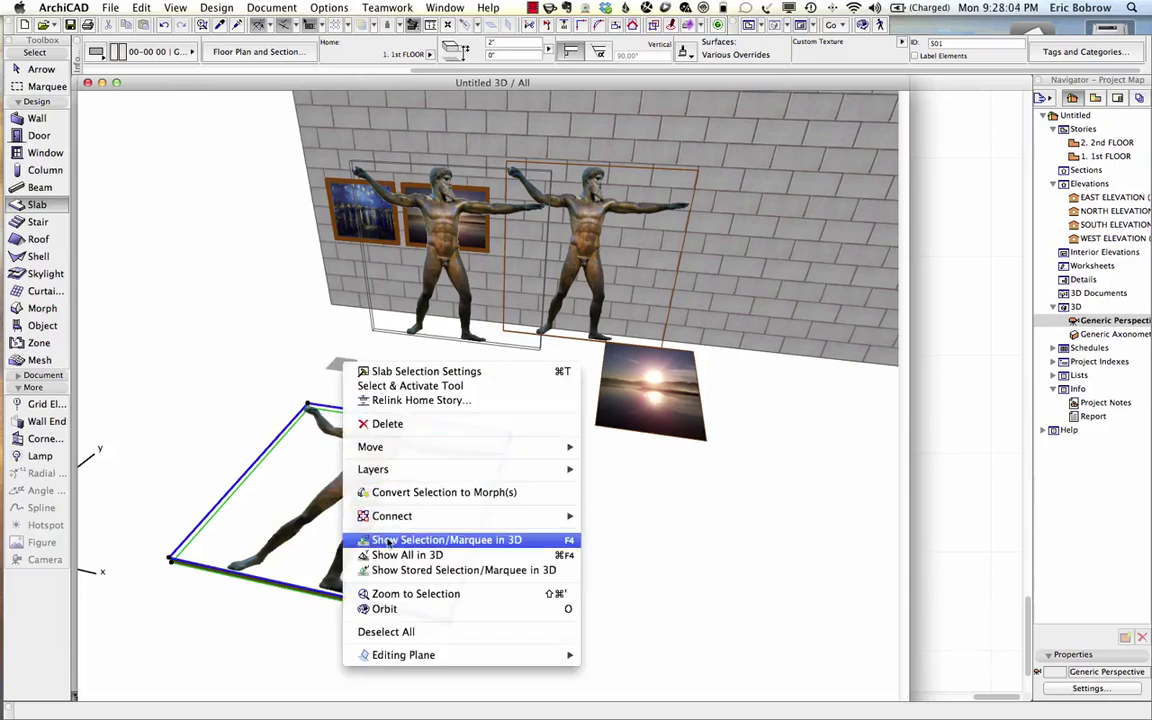
{"action": "left_click", "coordinate": [433, 541]}
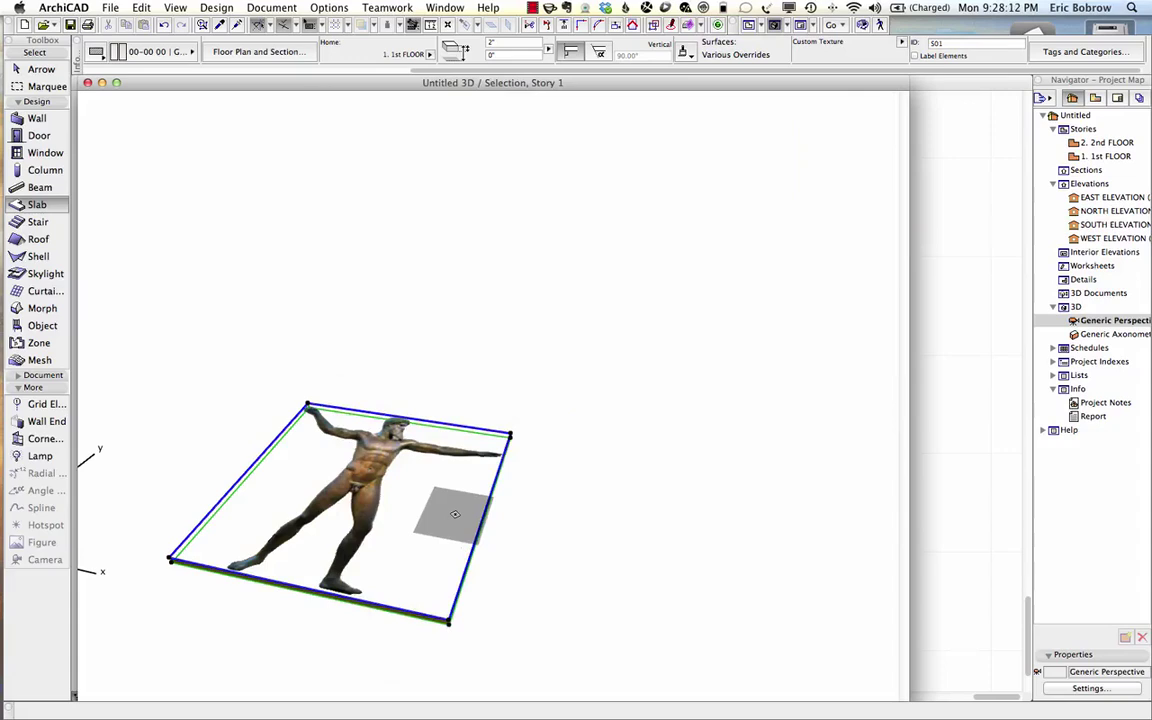
Switch the 3D view of the slab to a Side view parallel projection with the camera azimuth at 90°.
{"action": "left_click", "coordinate": [175, 7]}
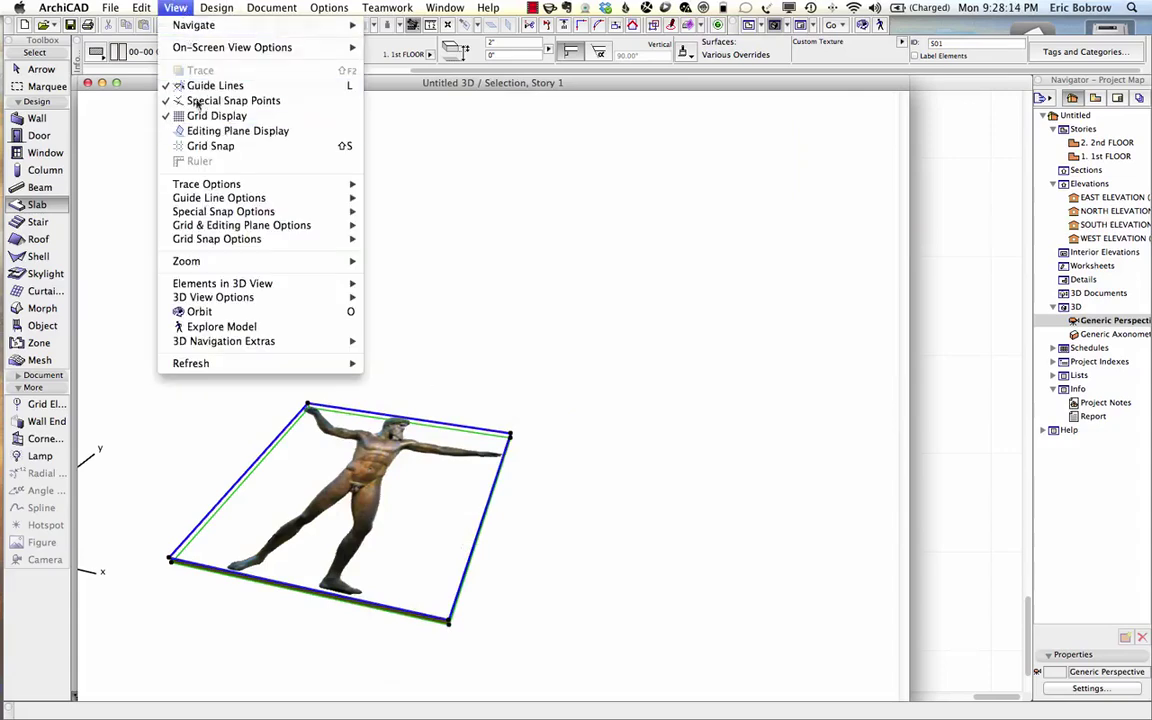
{"action": "mouse_move", "coordinate": [250, 297]}
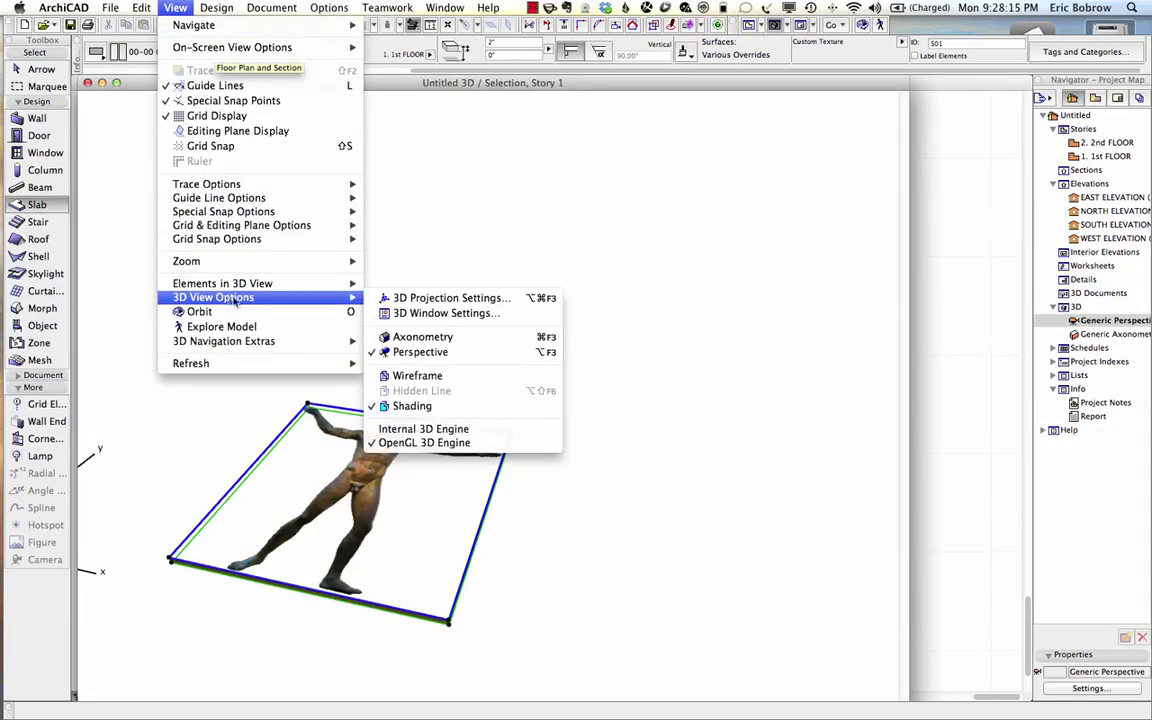
{"action": "left_click", "coordinate": [399, 299]}
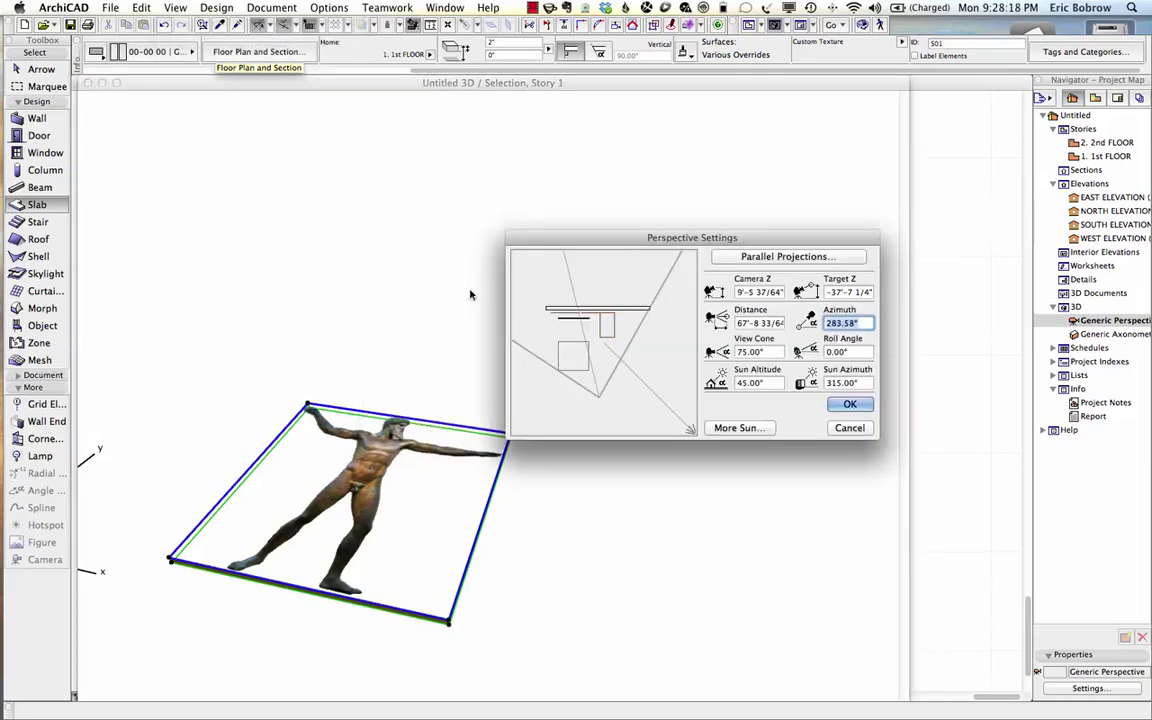
{"action": "left_click", "coordinate": [782, 257]}
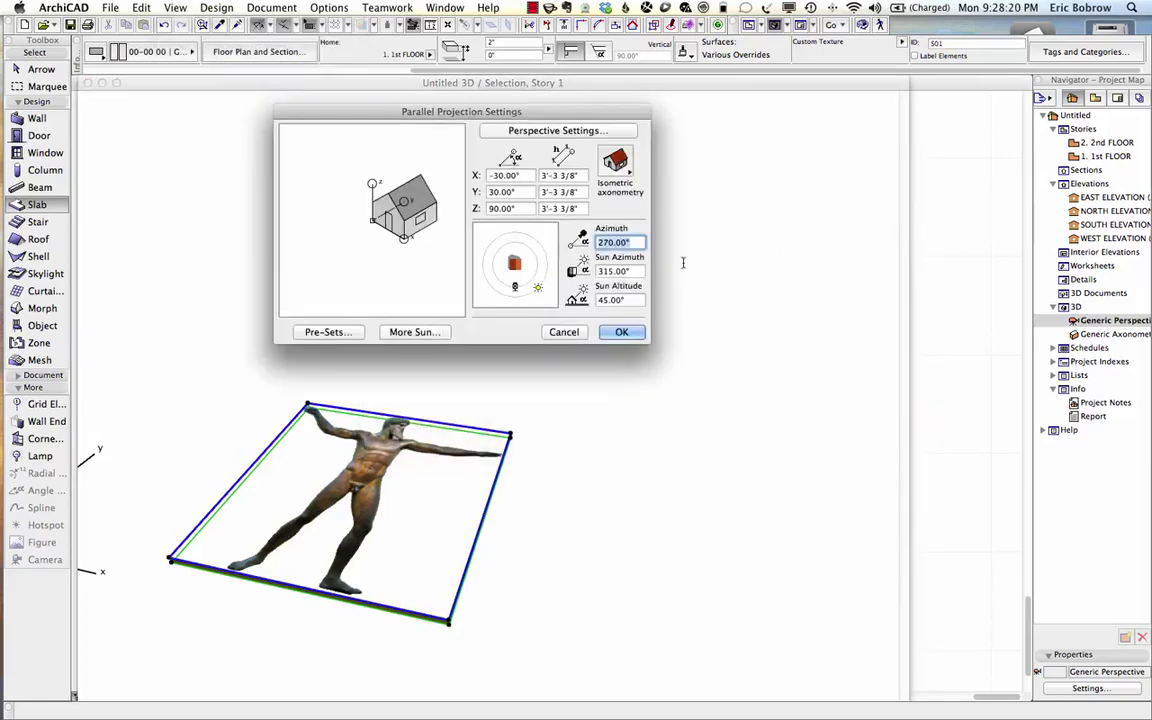
{"action": "left_click", "coordinate": [612, 165]}
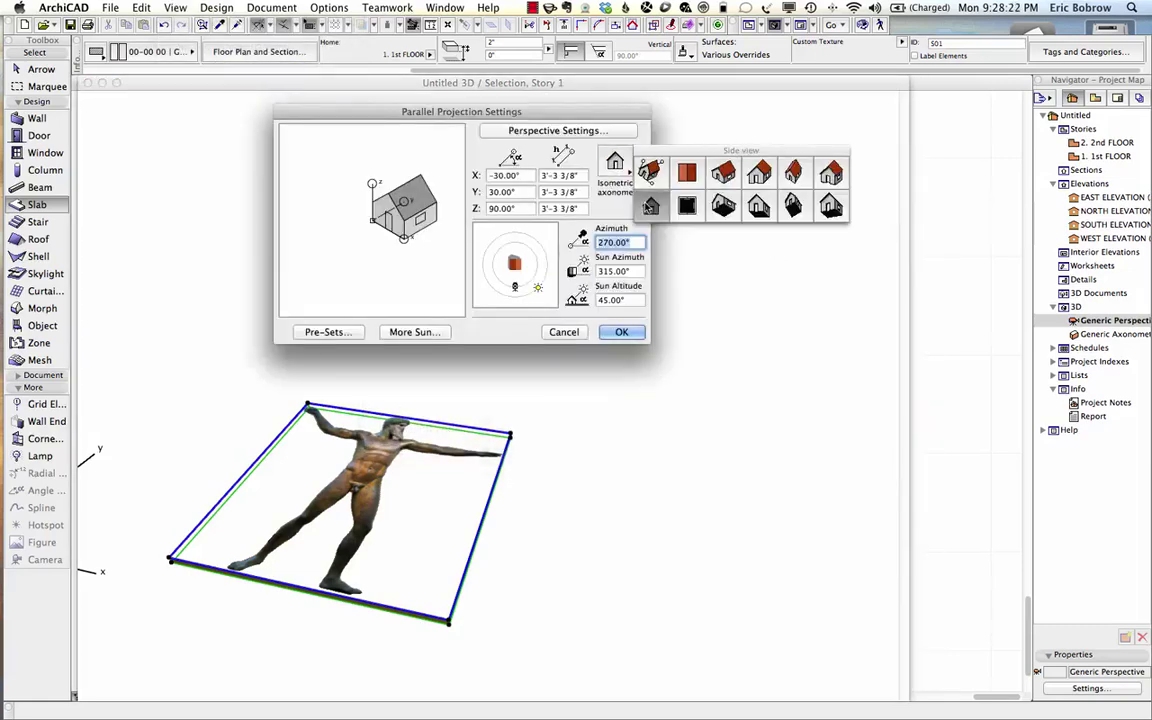
{"action": "left_click", "coordinate": [650, 205]}
{"action": "left_click", "coordinate": [515, 245]}
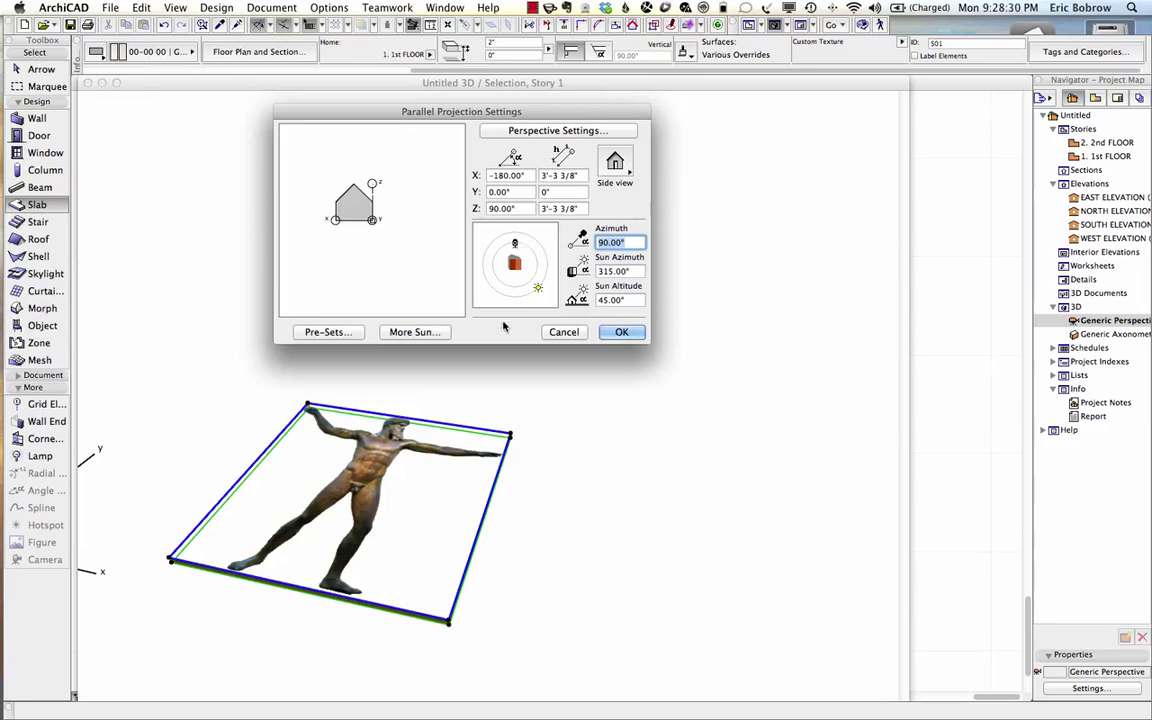
{"action": "left_click", "coordinate": [643, 331]}
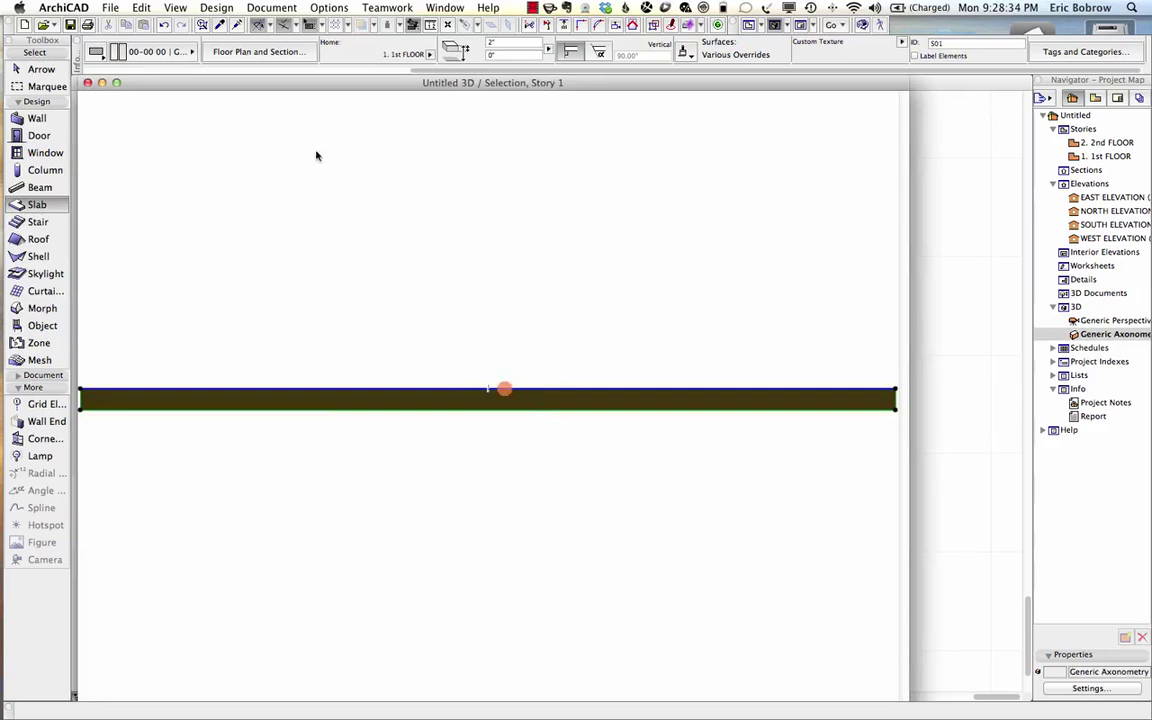
Save the selected slab as an object named Poseidon Sculpture 1 in the Embedded Library, keeping its surface and pen parameters.
{"action": "left_click", "coordinate": [111, 7]}
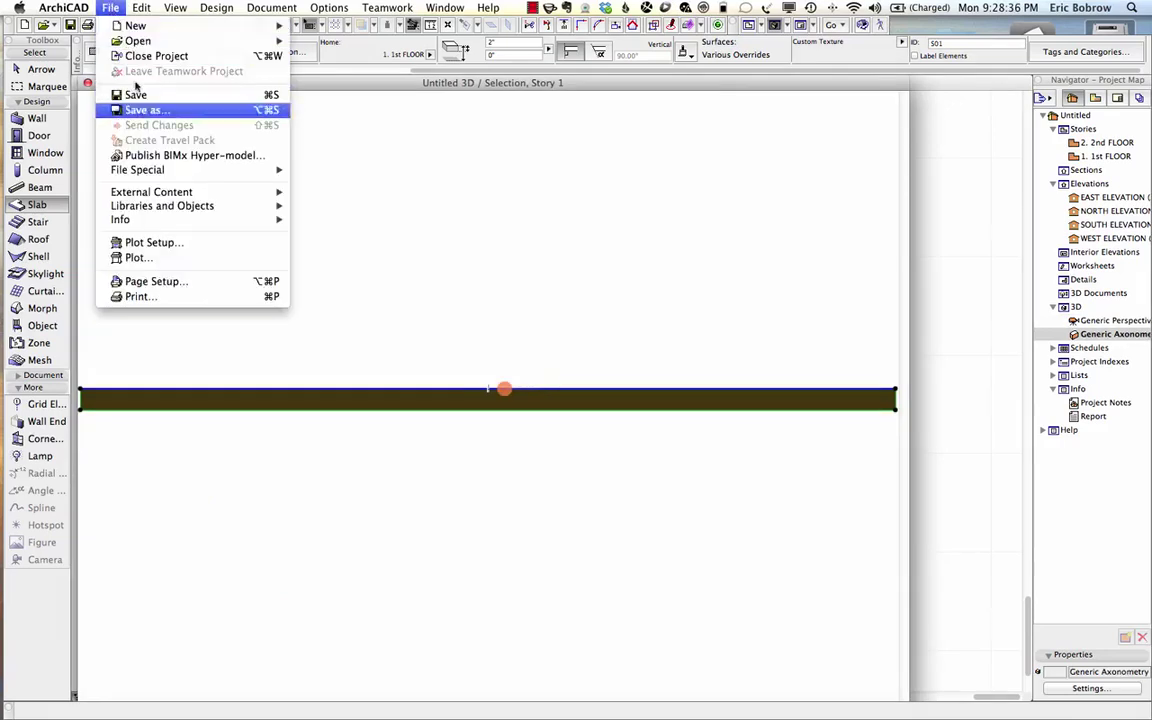
{"action": "mouse_move", "coordinate": [158, 211]}
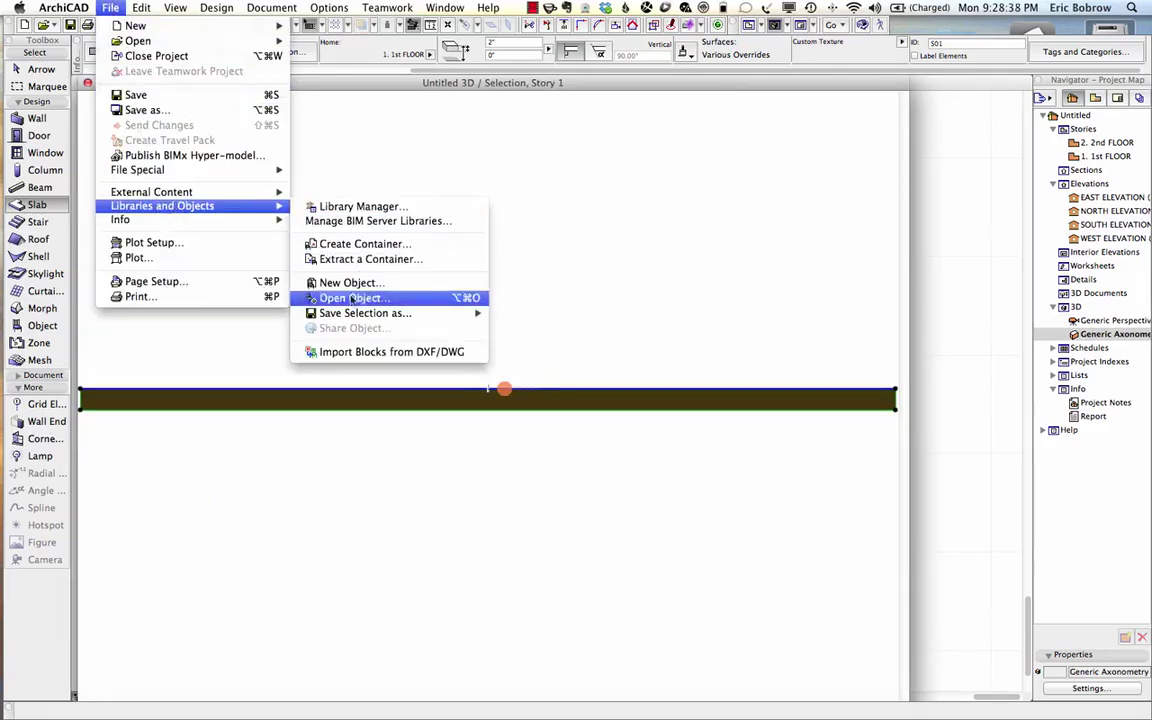
{"action": "mouse_move", "coordinate": [365, 313]}
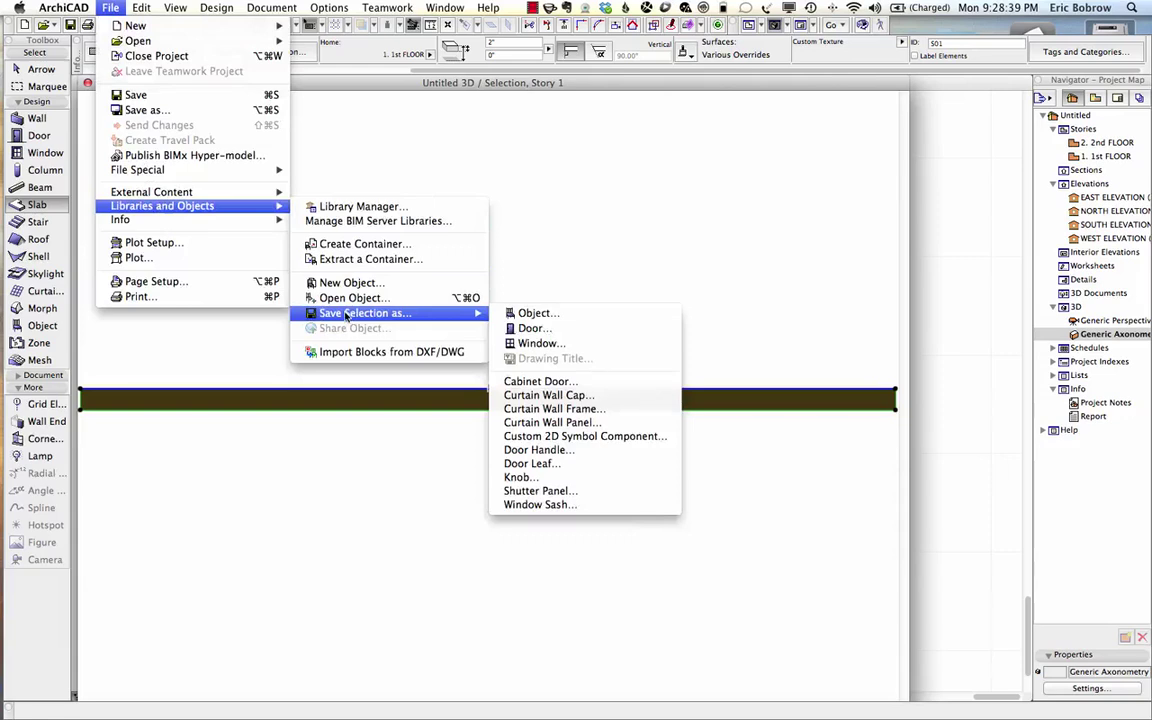
{"action": "left_click", "coordinate": [536, 314]}
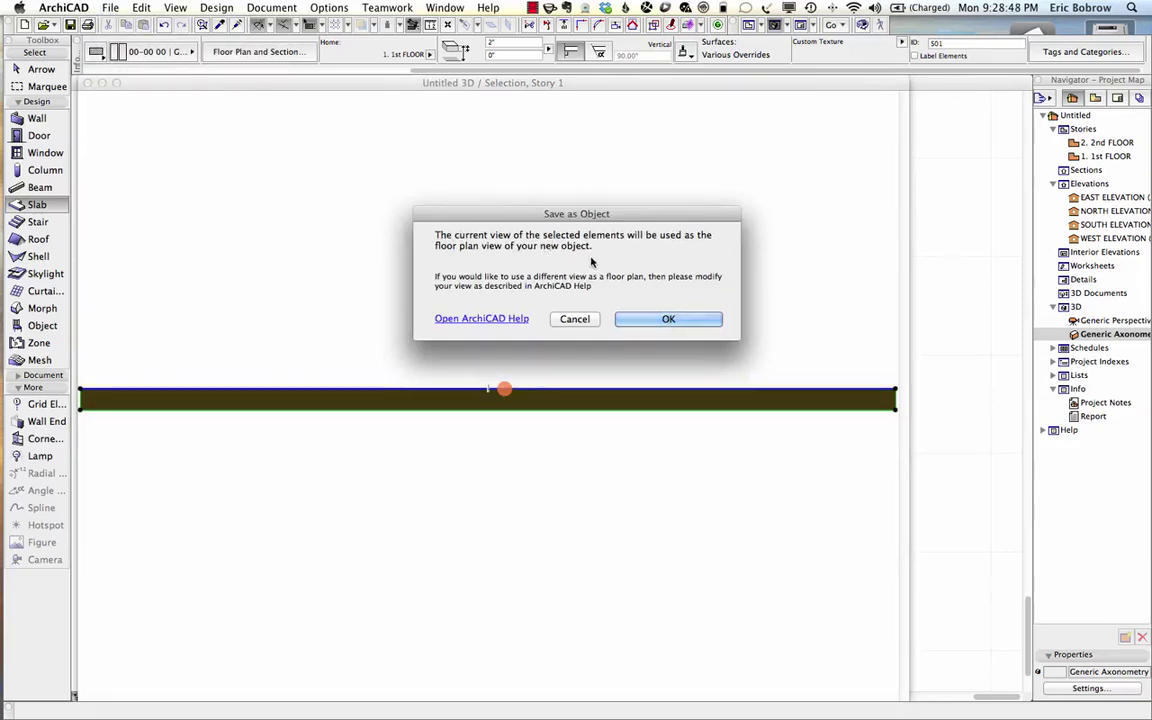
{"action": "left_click", "coordinate": [660, 319]}
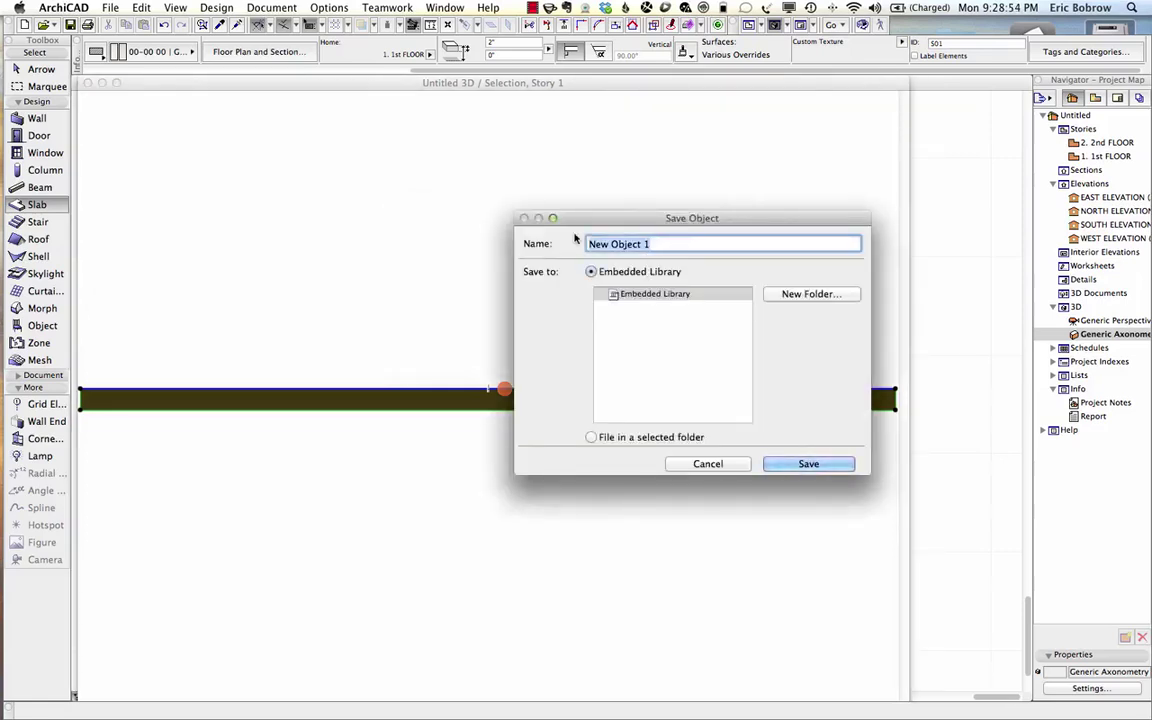
{"action": "type", "text": "Poseidon "}
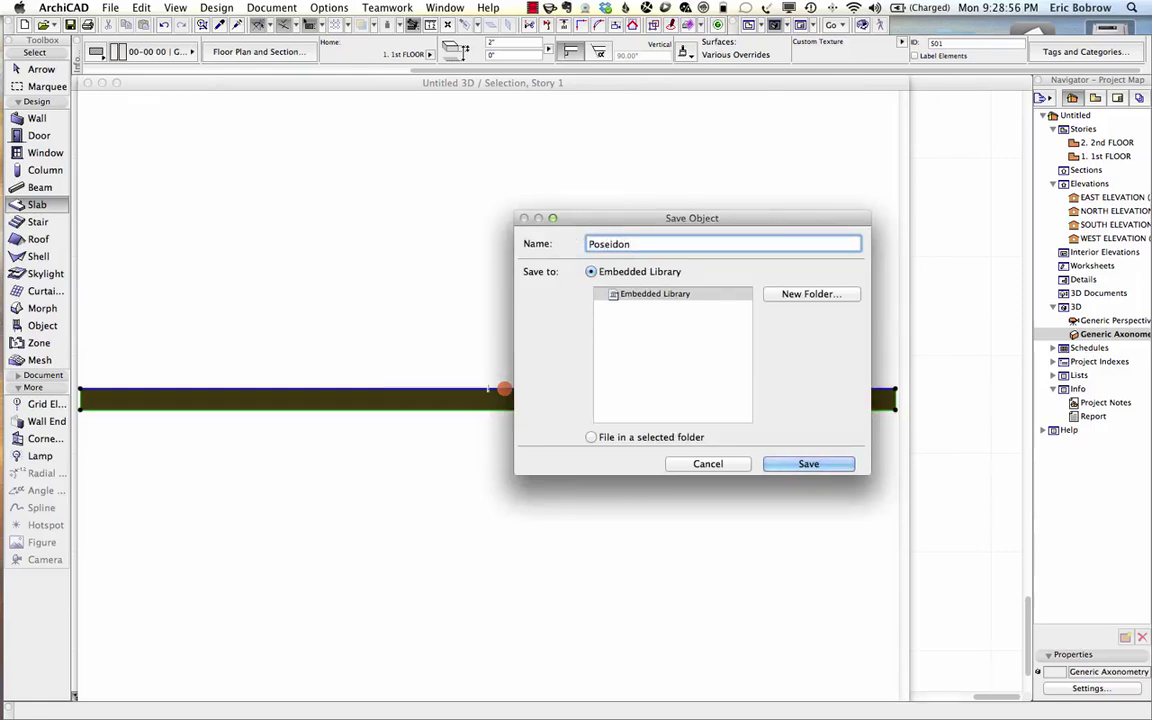
{"action": "type", "text": "Sculput"}
{"action": "key", "text": "BackSpace"}
{"action": "key", "text": "BackSpace"}
{"action": "type", "text": "t"}
{"action": "type", "text": "1"}
{"action": "left_click", "coordinate": [800, 463]}
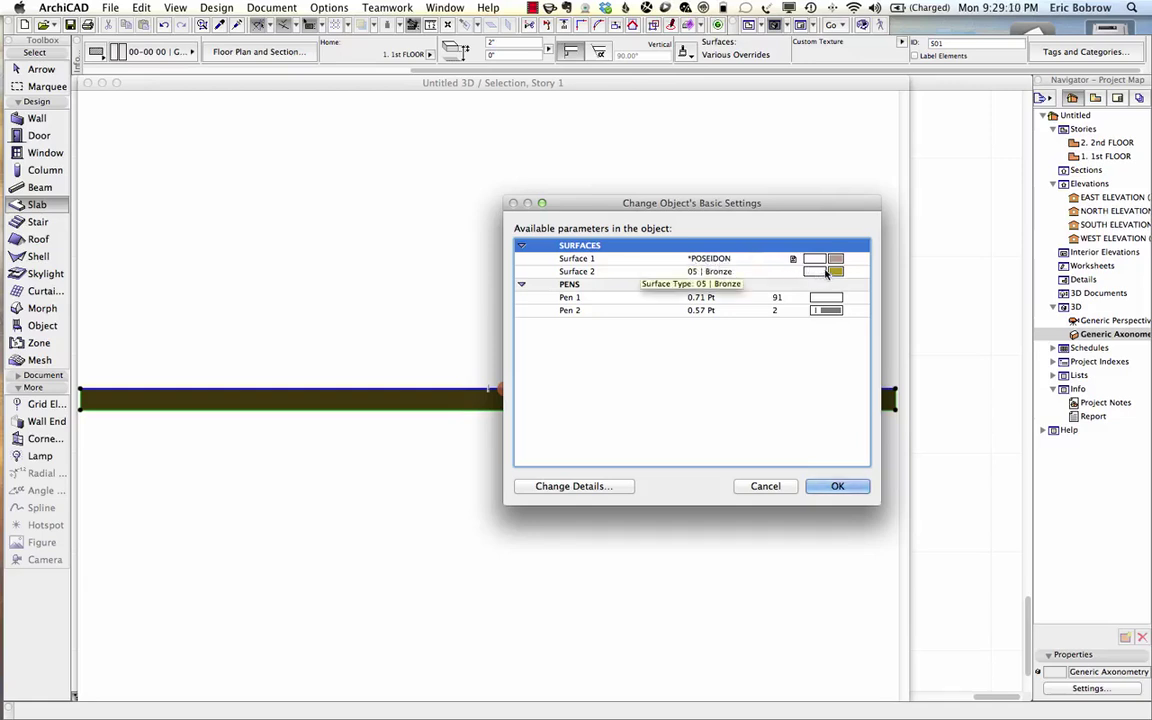
{"action": "left_click", "coordinate": [839, 487]}
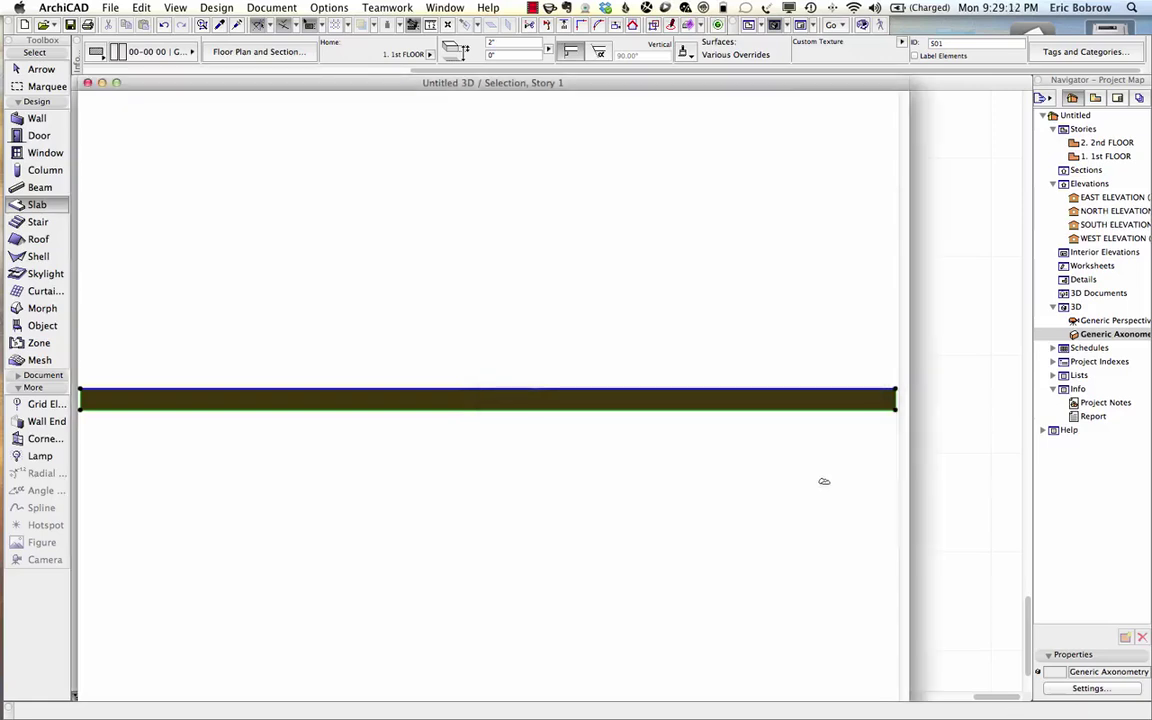
Place the Poseidon Sculpture 1 object on the 1st floor plan and show all elements in 3D from an angled front view.
{"action": "key", "text": "F2"}
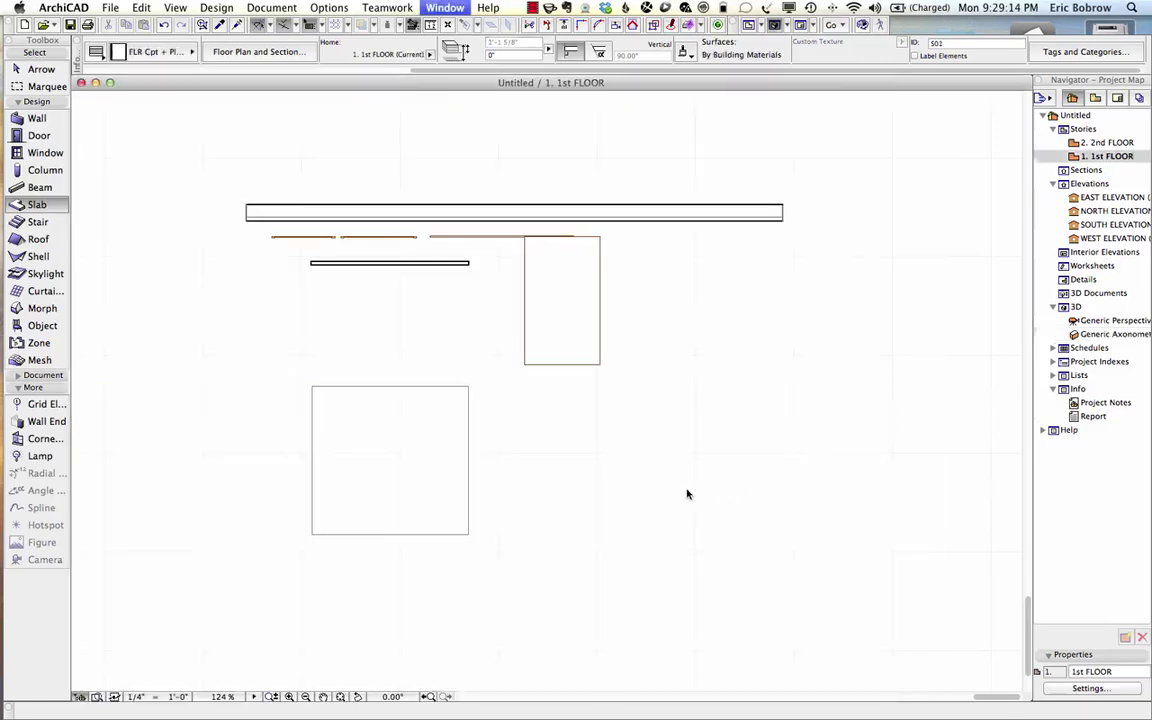
{"action": "left_click", "coordinate": [39, 325]}
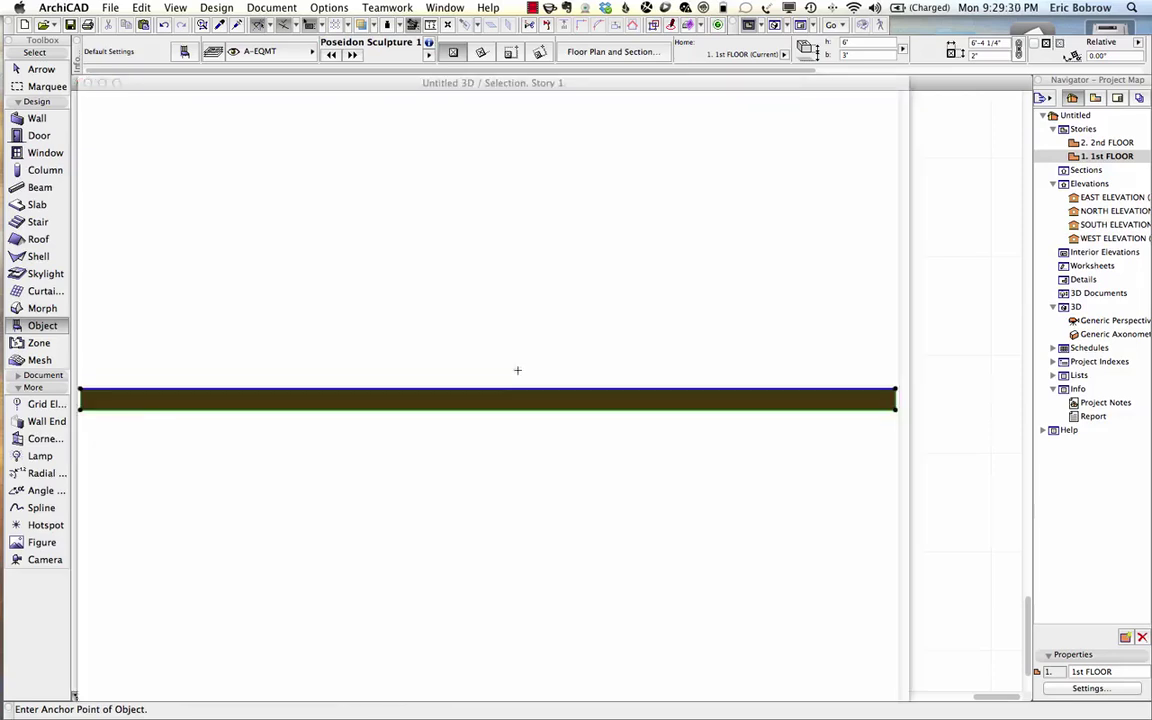
{"action": "right_click", "coordinate": [338, 327]}
{"action": "left_click", "coordinate": [405, 515]}
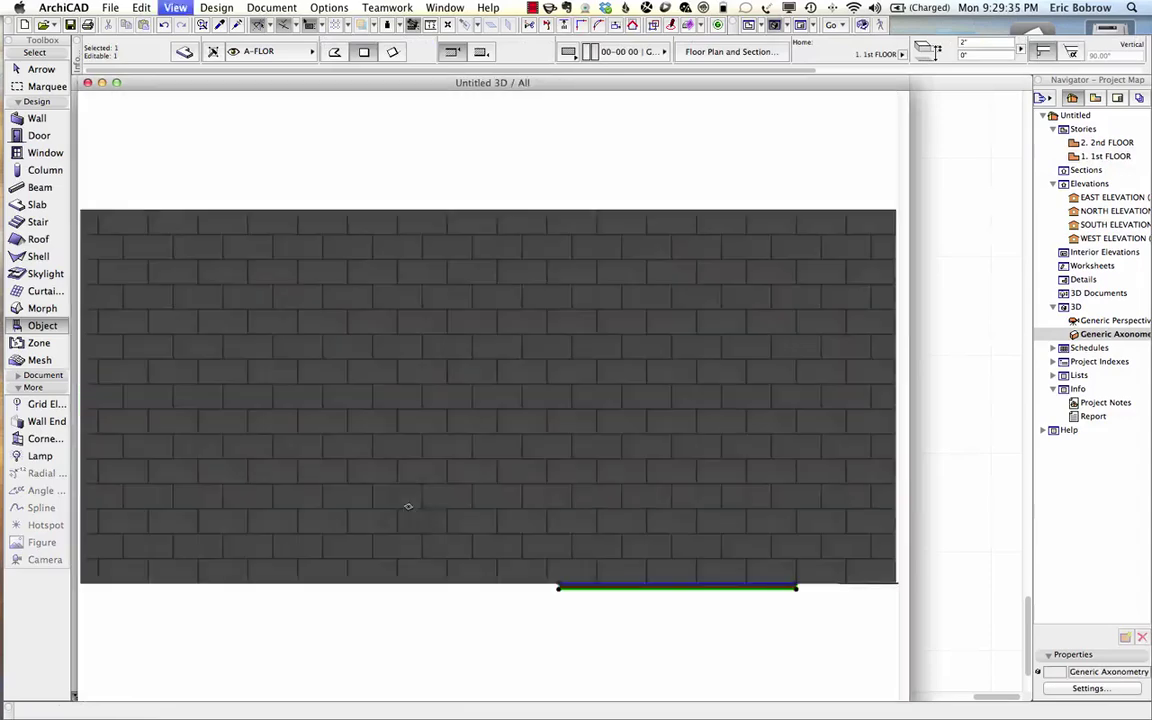
{"action": "key", "text": "o"}
{"action": "left_click_drag", "start_coordinate": [522, 458], "coordinate": [126, 510]}
{"action": "left_click_drag", "start_coordinate": [743, 432], "coordinate": [447, 336]}
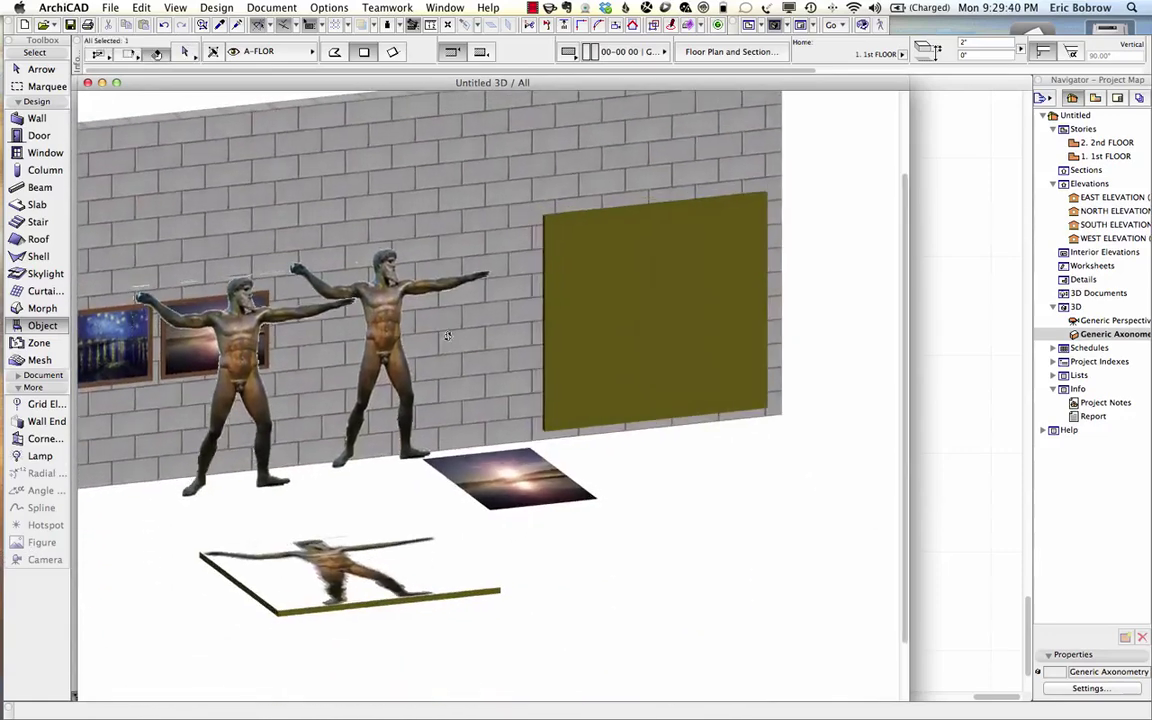
Set the Poseidon Sculpture 1 object's base elevation to 0 so it stands at floor level.
{"action": "left_click", "coordinate": [640, 300]}
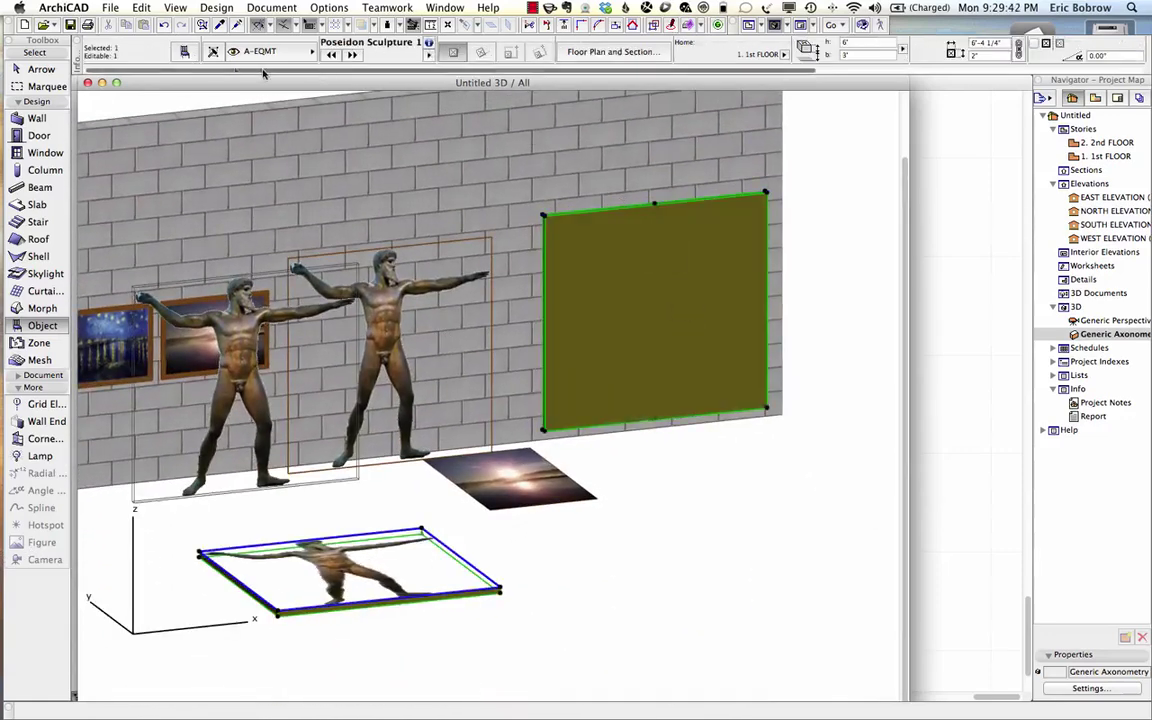
{"action": "left_click", "coordinate": [184, 52]}
{"action": "double_click", "coordinate": [590, 121]}
{"action": "type", "text": "0"}
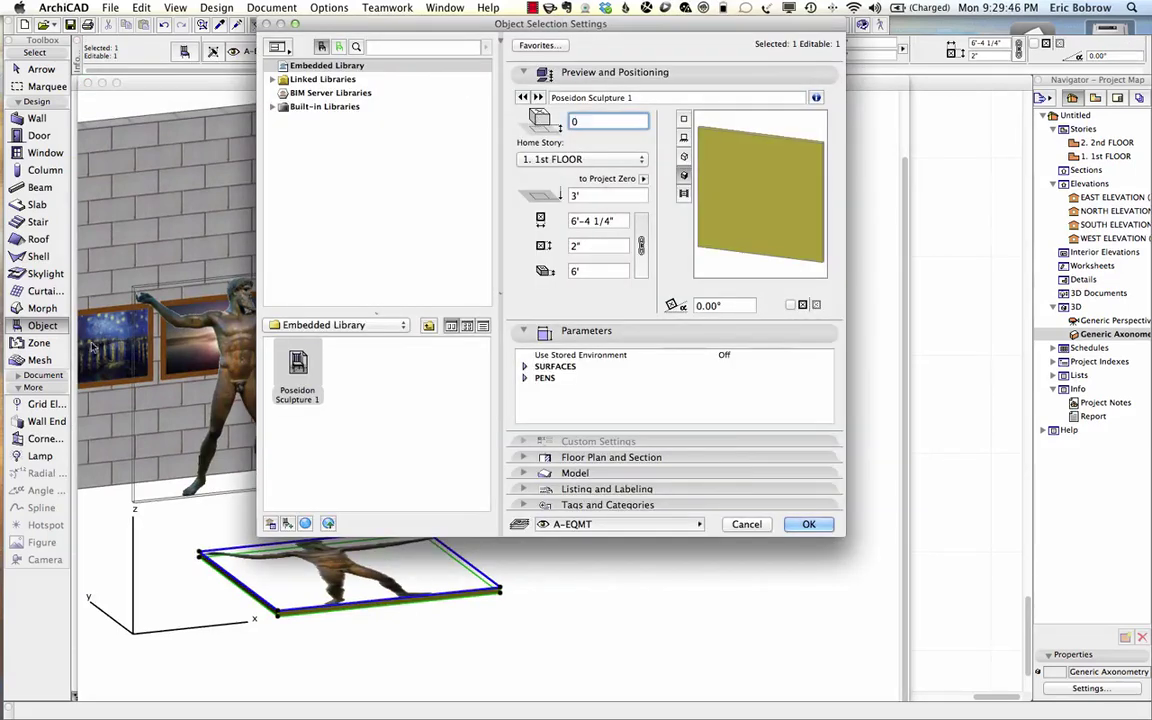
{"action": "left_click", "coordinate": [808, 525]}
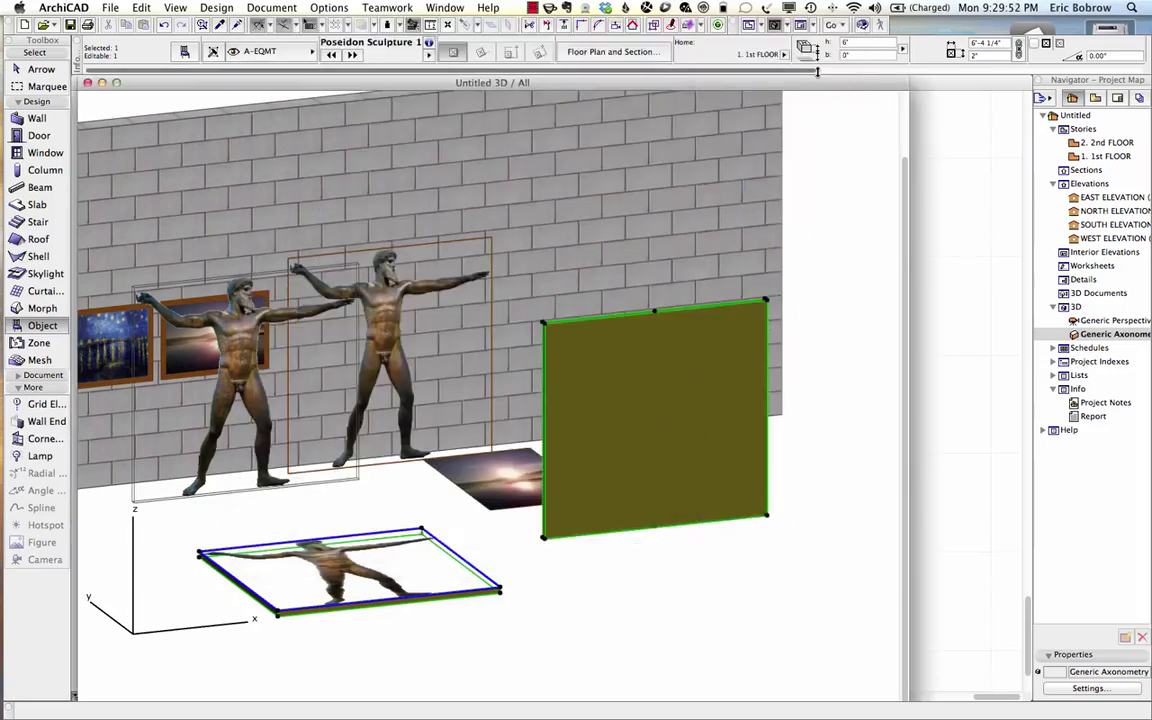
Rotate the Poseidon Sculpture 1 object to 180° so its image side faces forward, and deselect it.
{"action": "scroll", "coordinate": [748, 57], "scroll_direction": "right", "scroll_amount": 5}
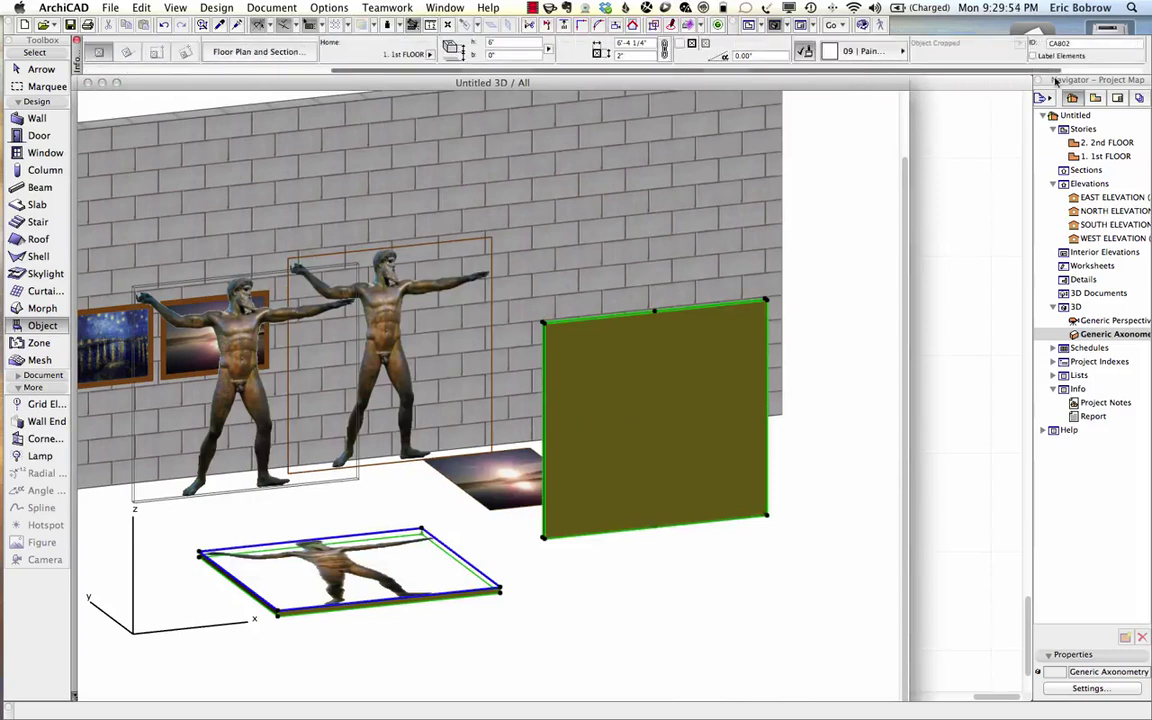
{"action": "left_click", "coordinate": [740, 56]}
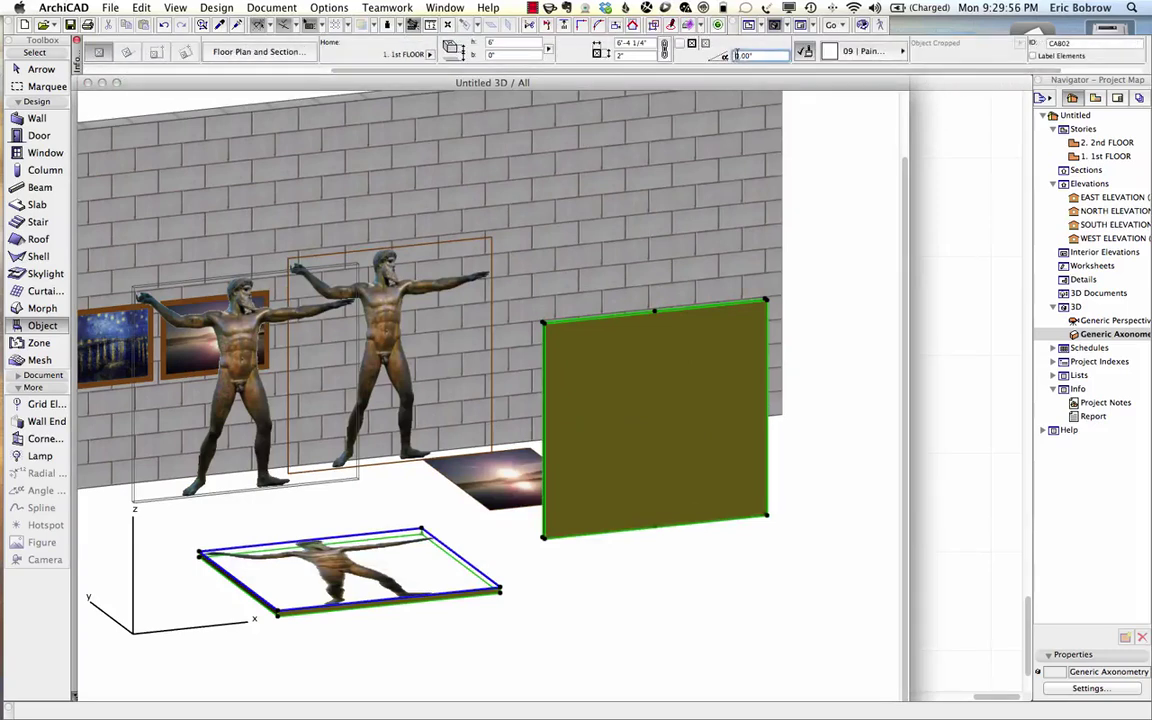
{"action": "type", "text": "180"}
{"action": "key", "text": "Return"}
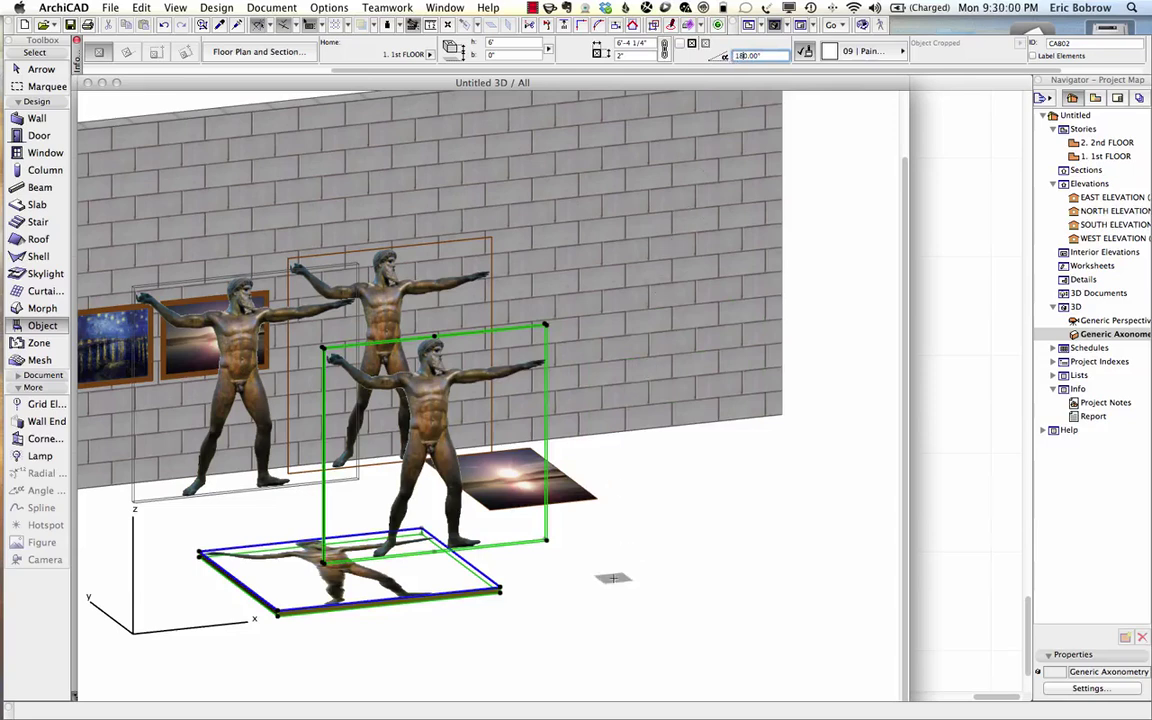
{"action": "key", "text": "Escape"}
Move the Poseidon Sculpture 1 object sideways by its full width, from its lower-left to its lower-right corner, clear of the slab.
{"action": "left_click", "coordinate": [499, 587], "text": "shift"}
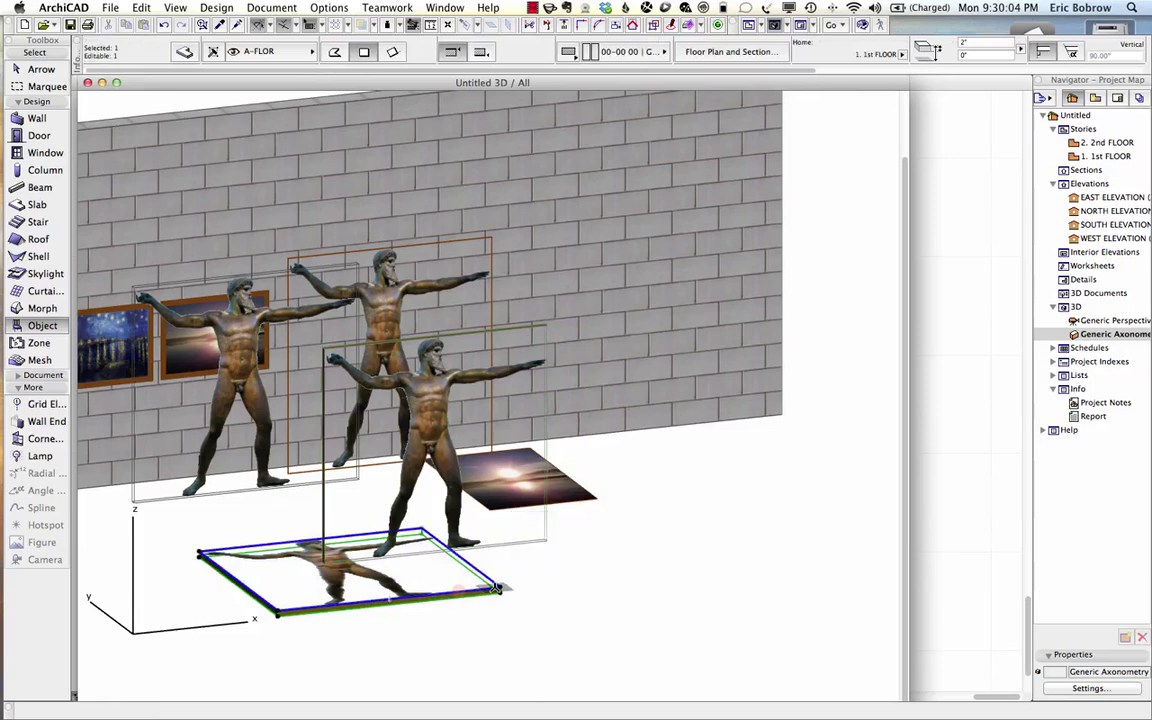
{"action": "key", "text": "Escape"}
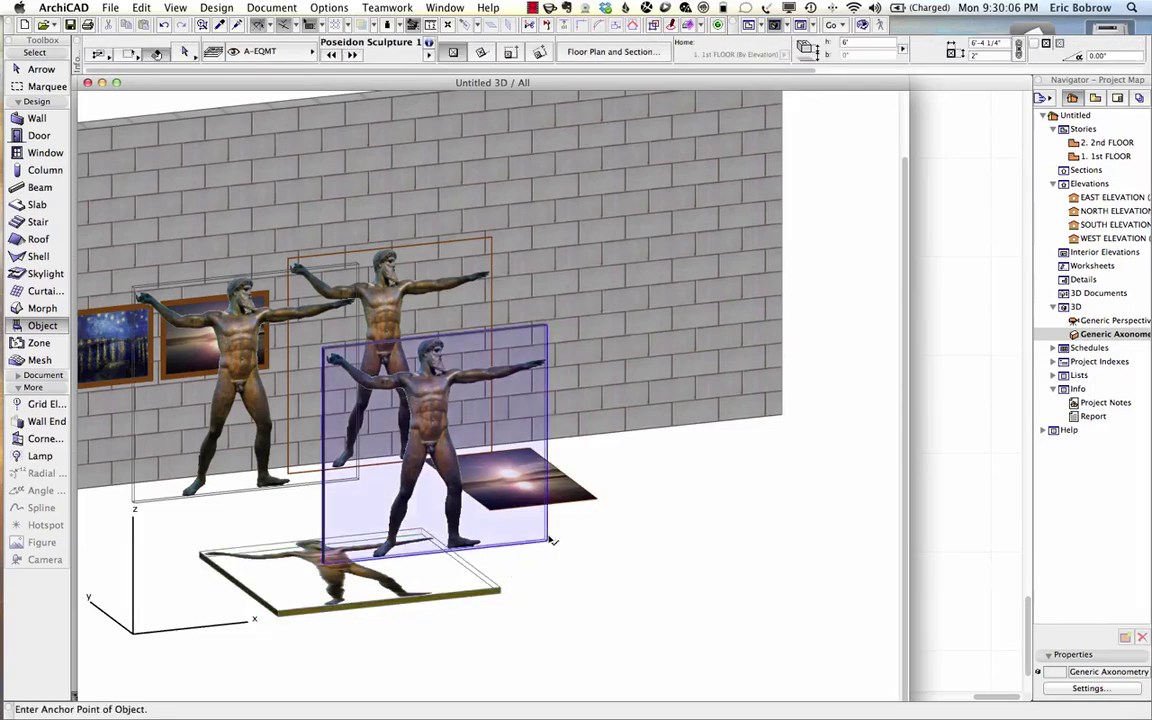
{"action": "left_click", "coordinate": [546, 540]}
{"action": "key", "text": "super+d"}
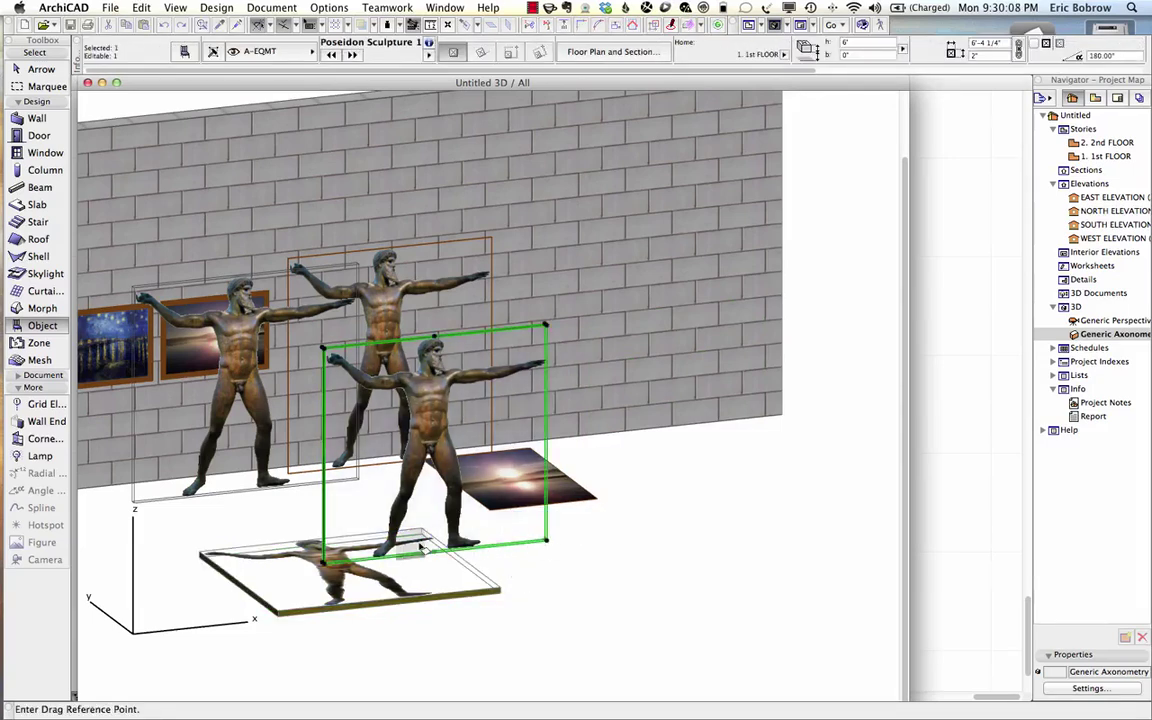
{"action": "left_click", "coordinate": [323, 561]}
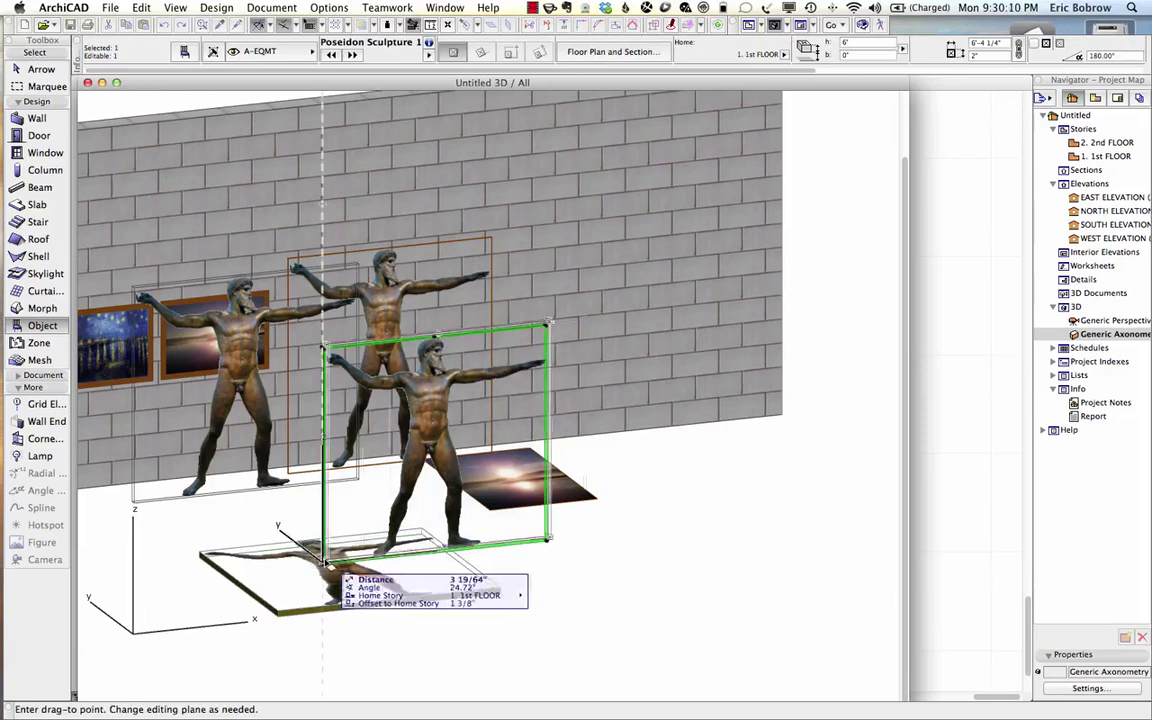
{"action": "left_click", "coordinate": [548, 541]}
{"action": "key", "text": "Escape"}
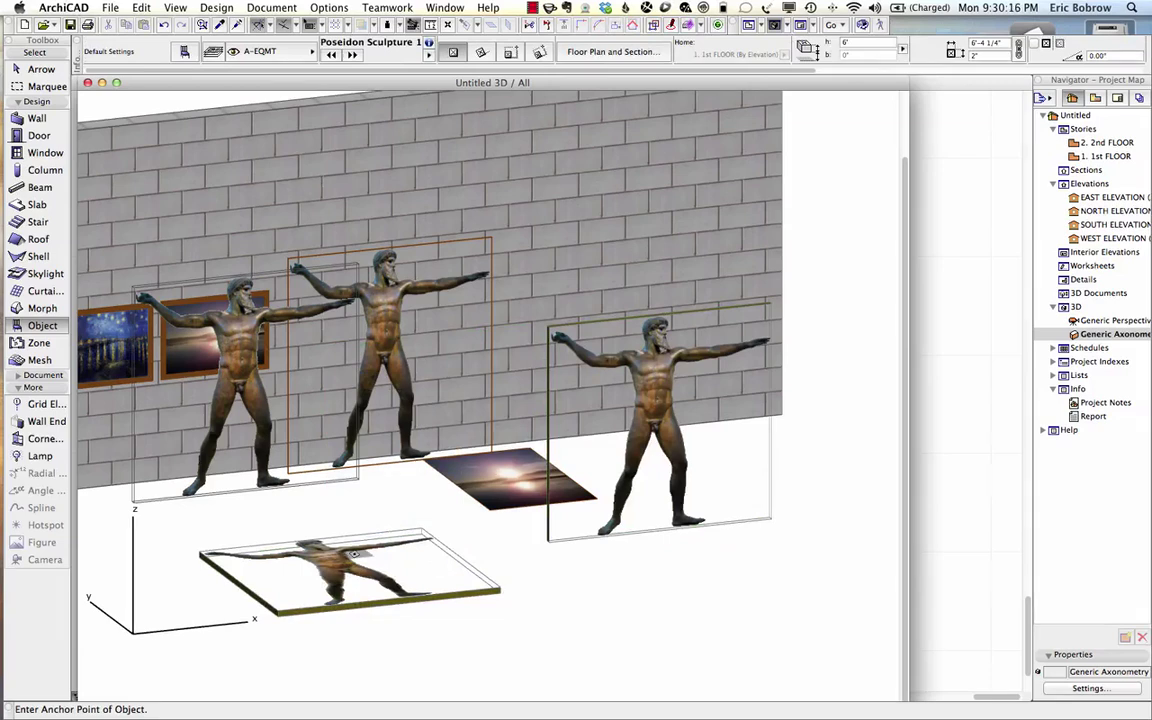
Place the Poseidon-cutout2 figure on the 1st floor plan and align its lower-left corner with the slab's lower-left corner.
{"action": "key", "text": "F2"}
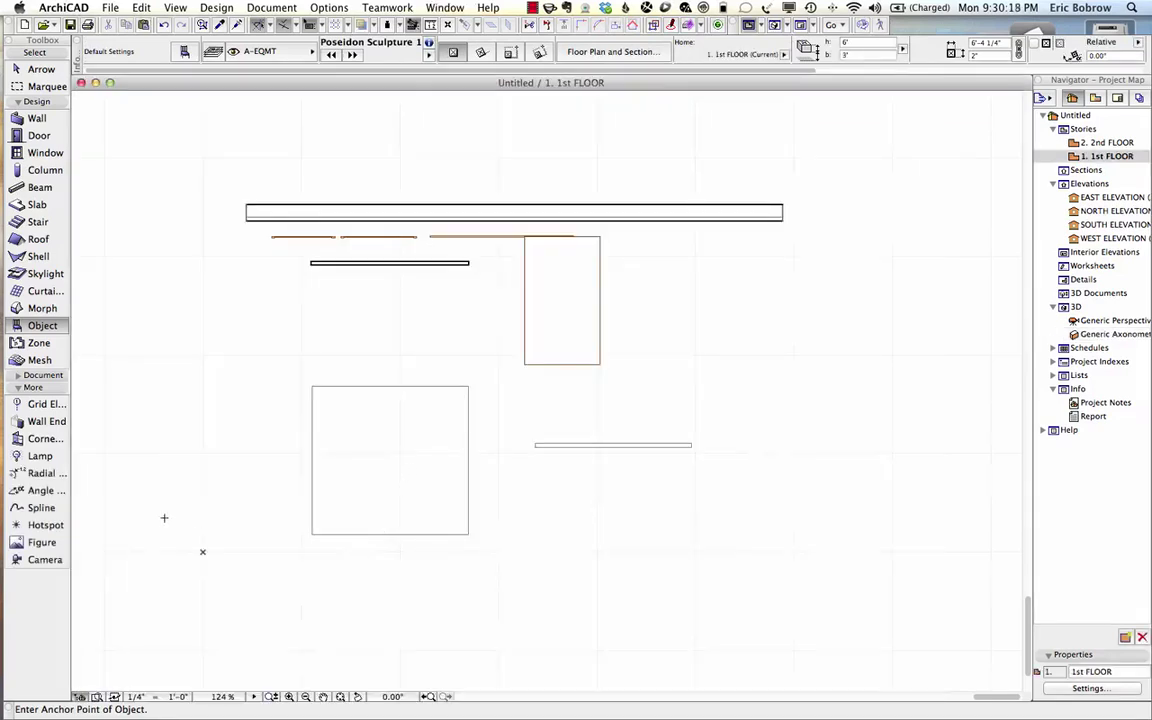
{"action": "left_click", "coordinate": [44, 542]}
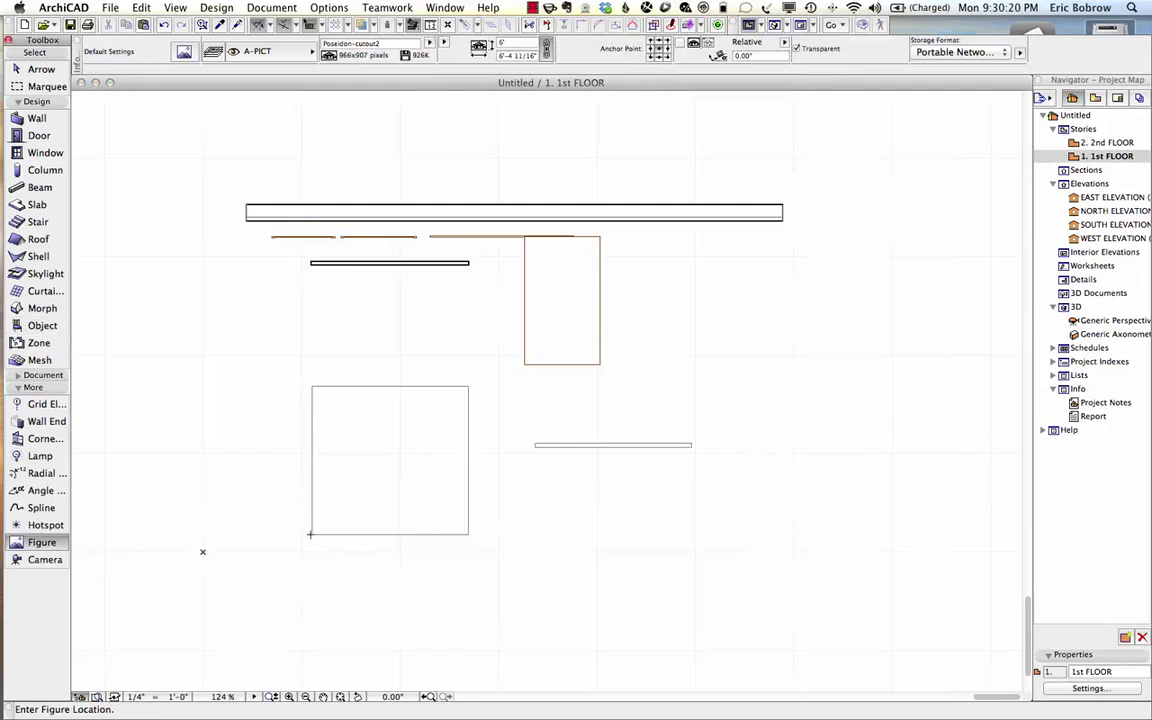
{"action": "left_click", "coordinate": [487, 563]}
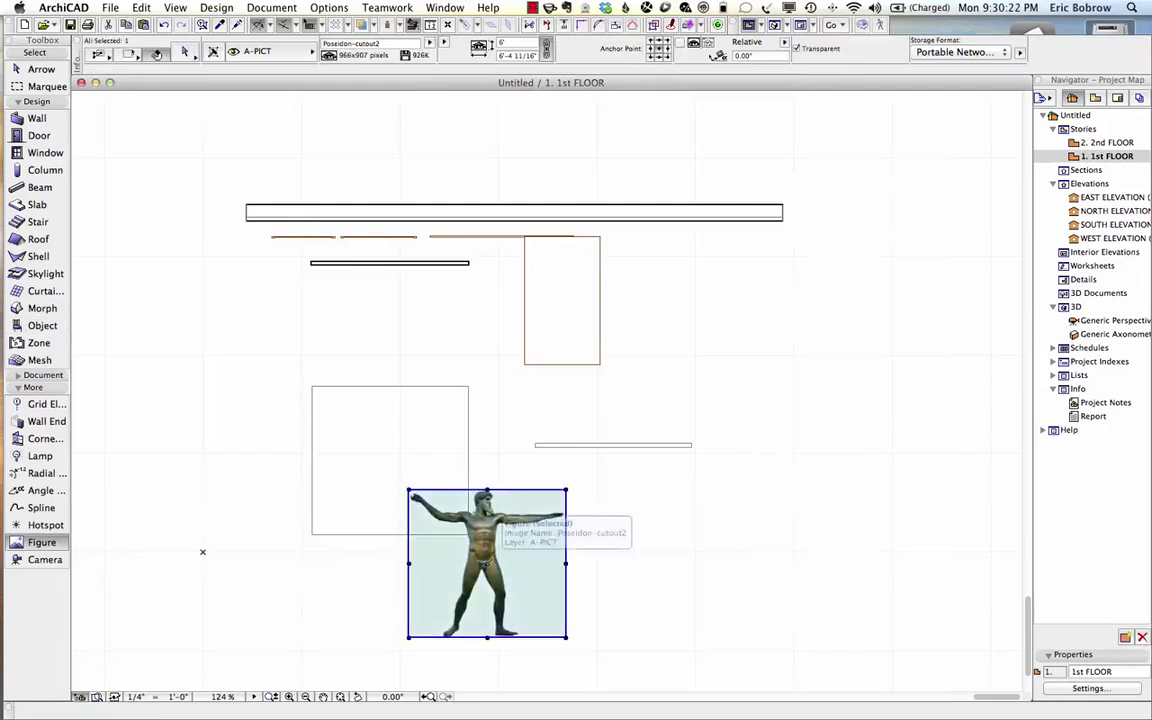
{"action": "key", "text": "super+d"}
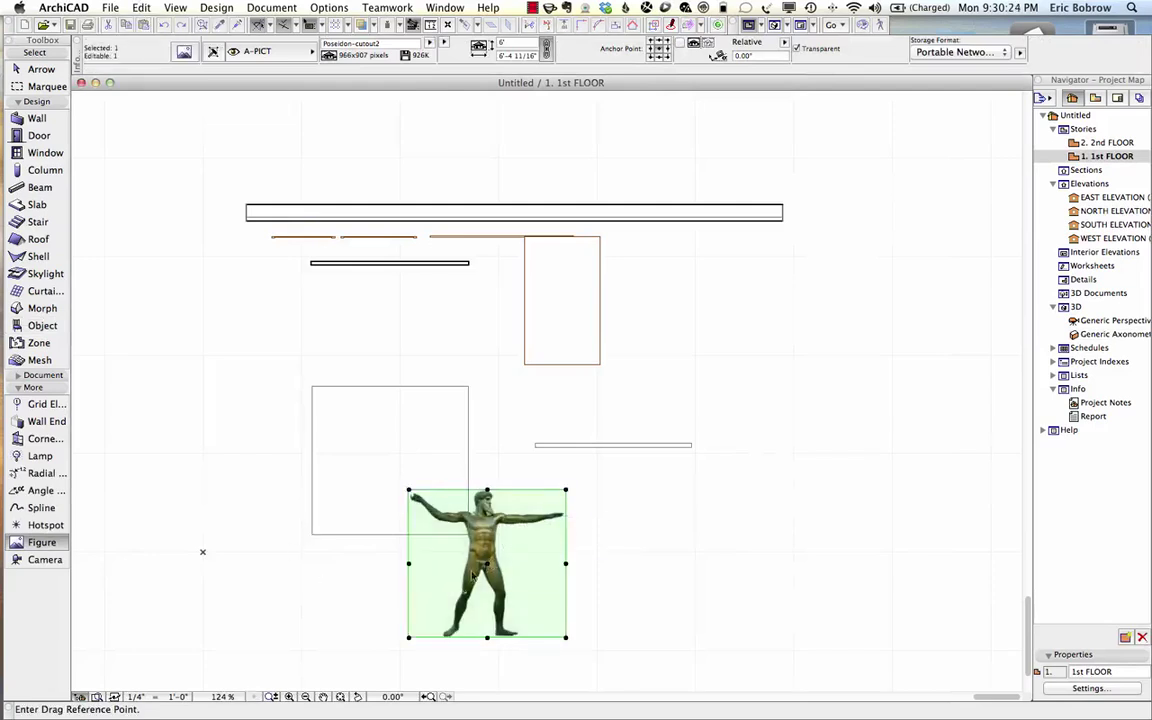
{"action": "left_click", "coordinate": [409, 637]}
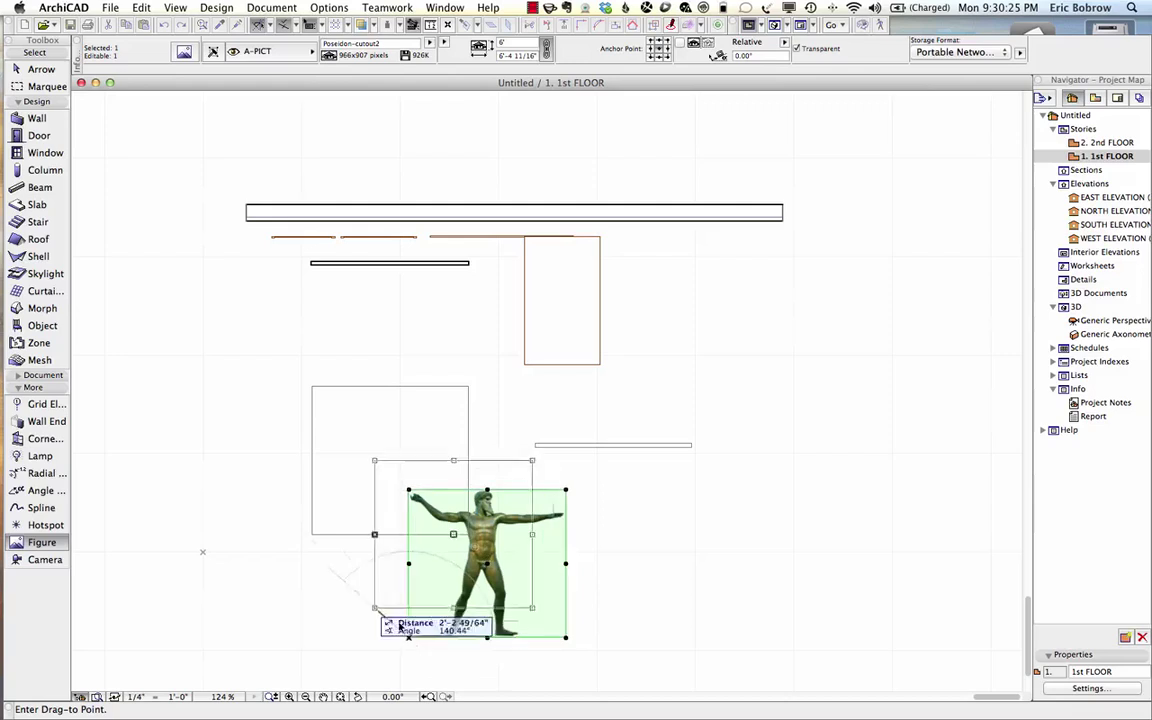
{"action": "left_click", "coordinate": [312, 535]}
{"action": "key", "text": "Escape"}
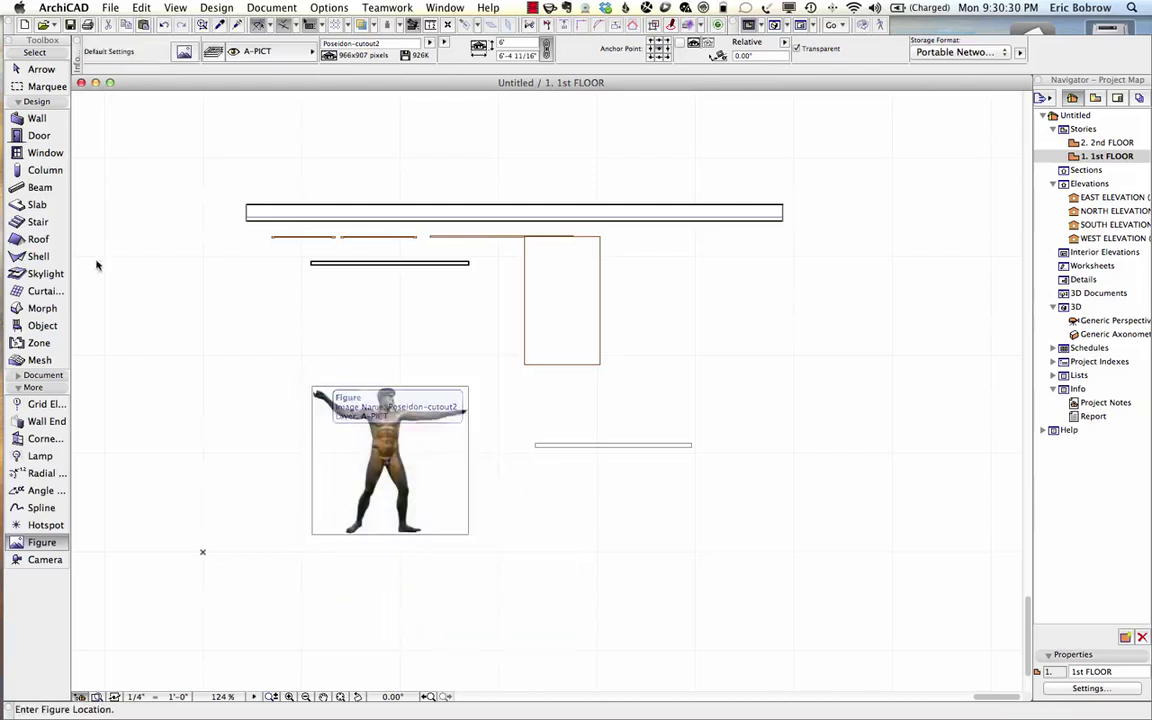
Select the slab under the figure and cut a polygonal notch from its upper edge between the raised hand and the head.
{"action": "left_click", "coordinate": [32, 204]}
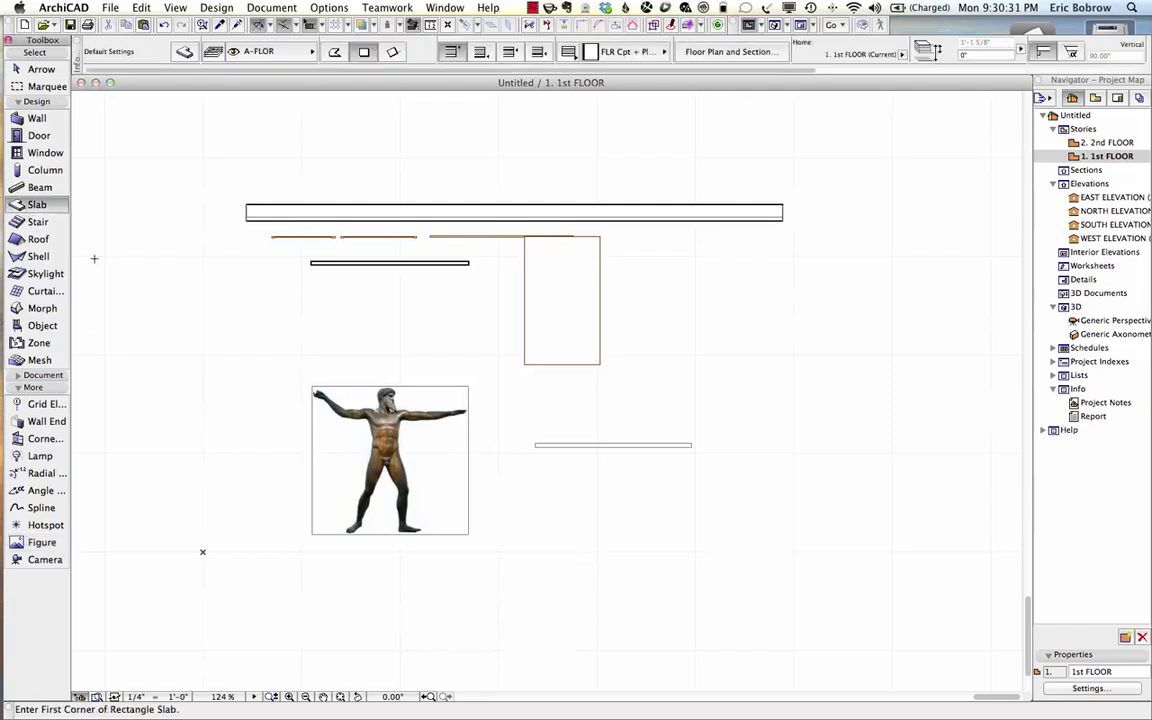
{"action": "left_click", "coordinate": [305, 440], "text": "shift"}
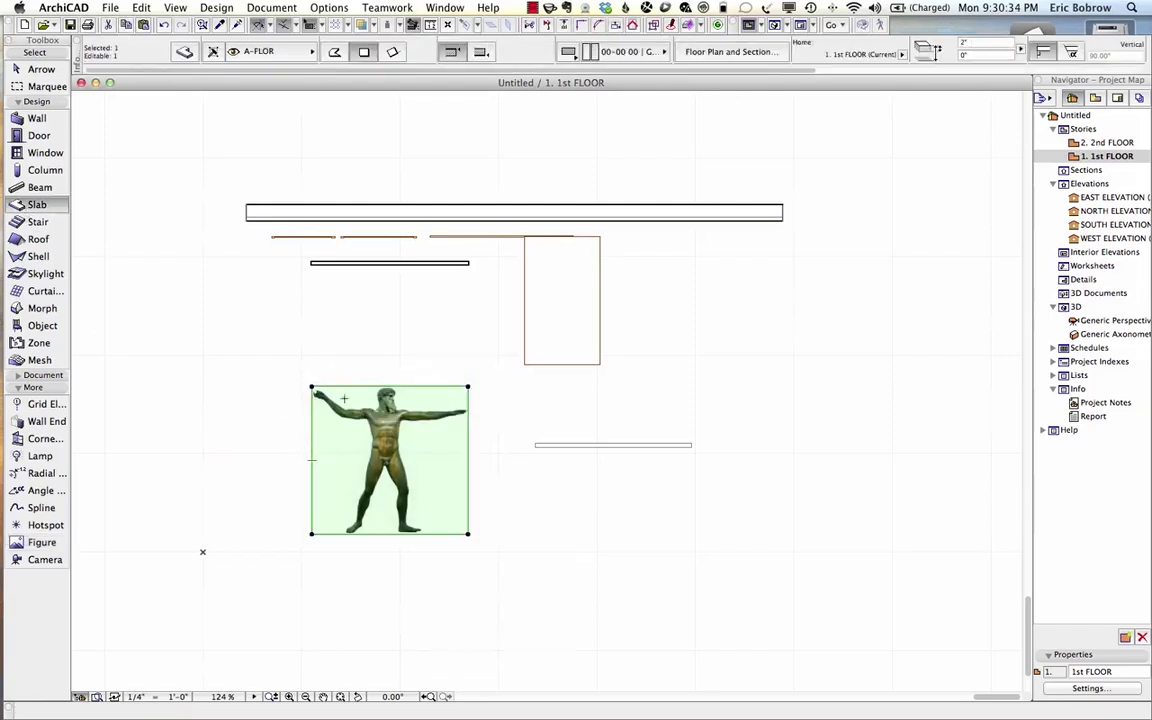
{"action": "left_click", "coordinate": [313, 386]}
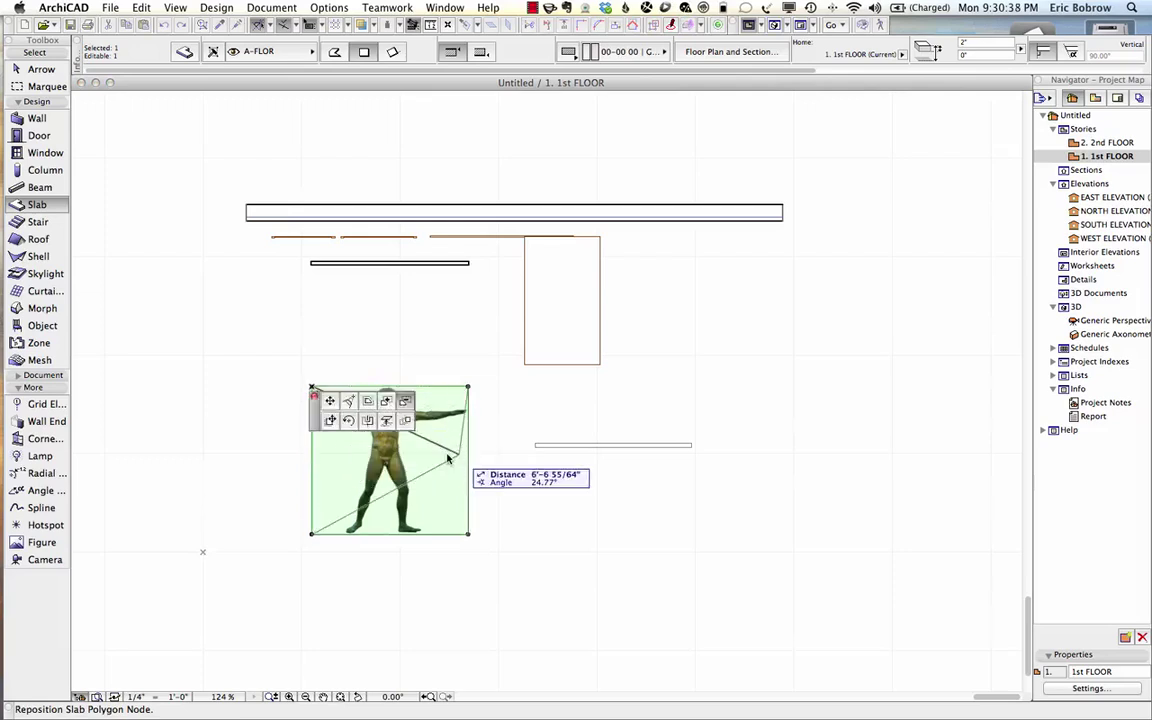
{"action": "key", "text": "Escape"}
{"action": "left_click", "coordinate": [325, 386]}
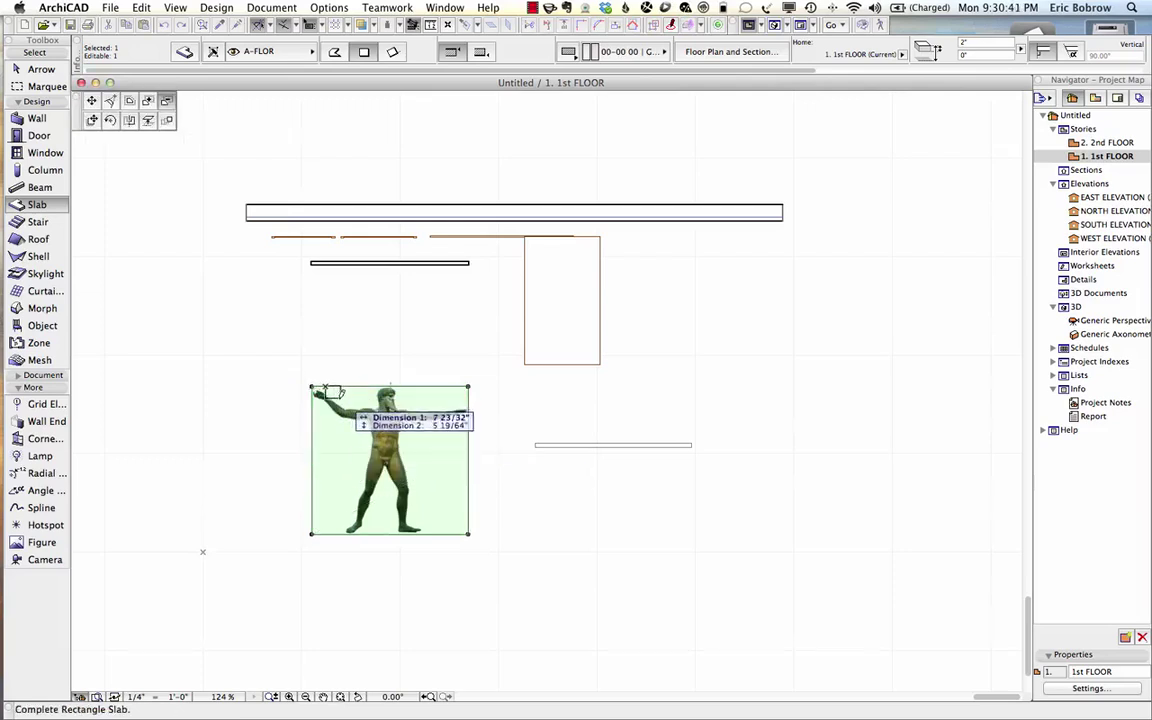
{"action": "left_click", "coordinate": [340, 53]}
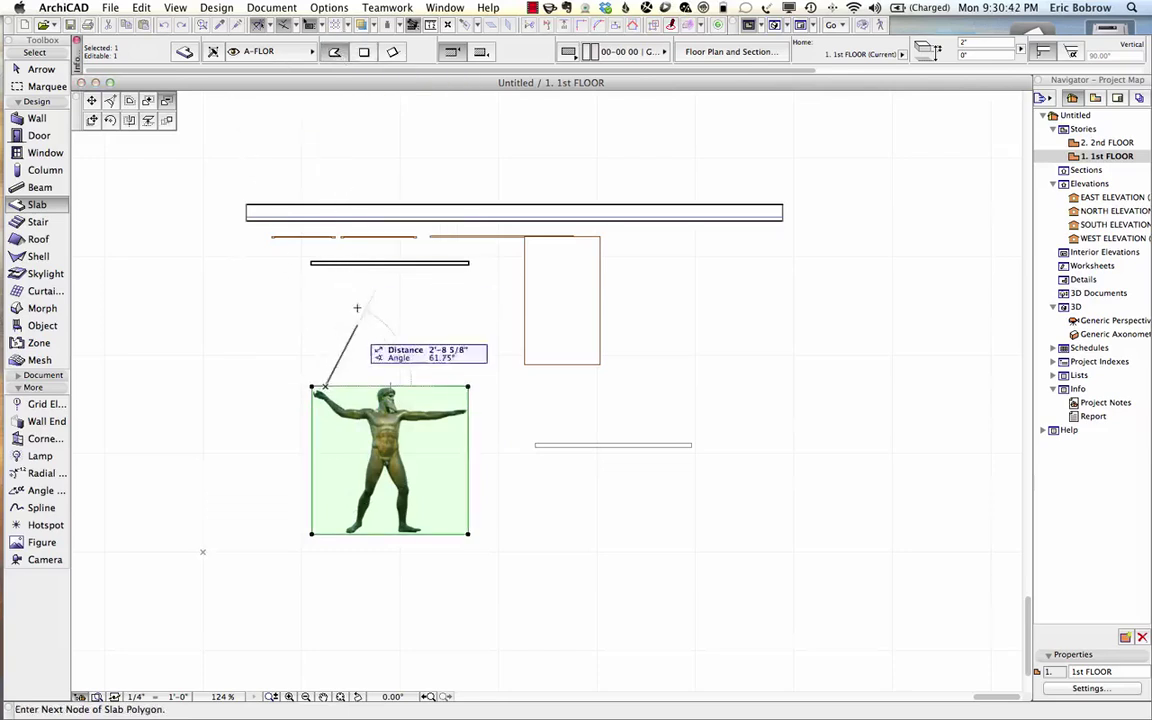
{"action": "left_click", "coordinate": [341, 401]}
{"action": "left_click", "coordinate": [365, 401]}
{"action": "left_click", "coordinate": [376, 386]}
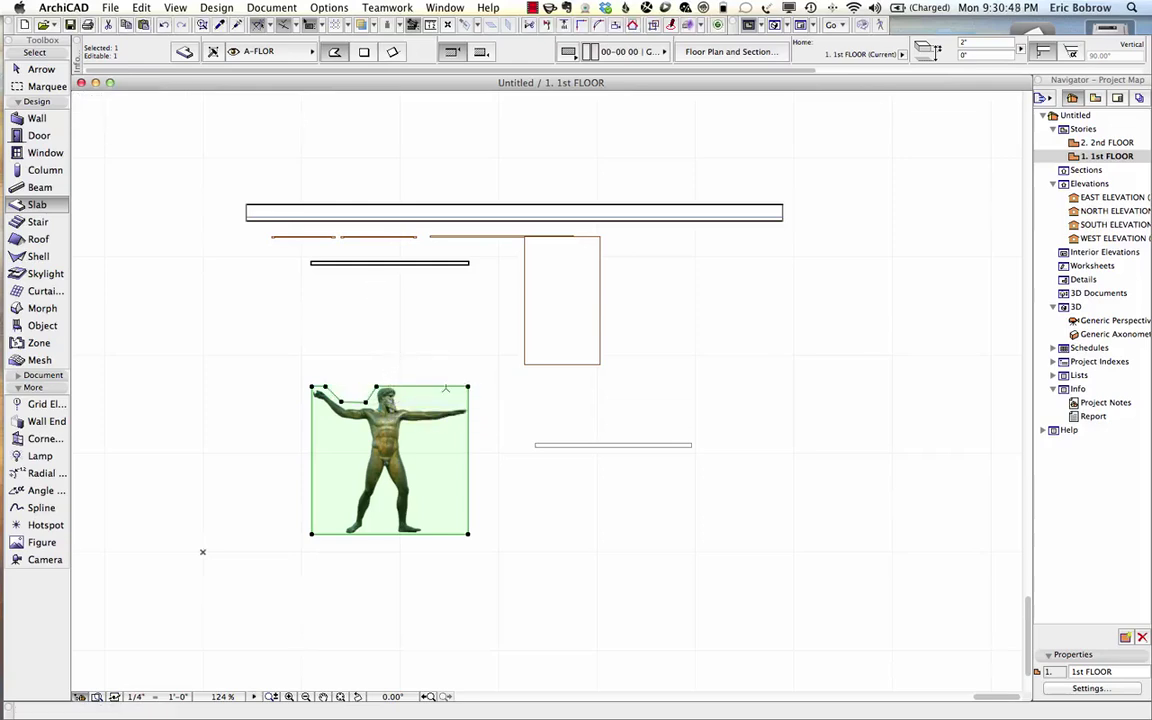
Cut away the slab's upper corner beside the head, down to just above the outstretched arm.
{"action": "left_click", "coordinate": [406, 388]}
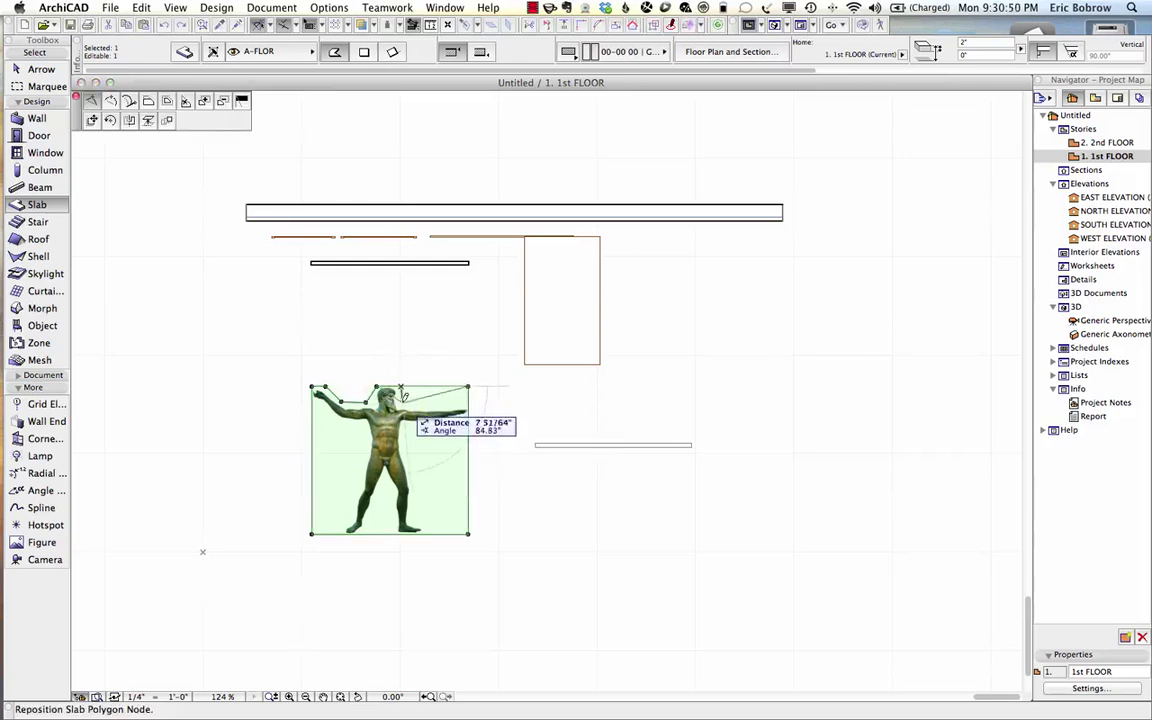
{"action": "left_click", "coordinate": [402, 388]}
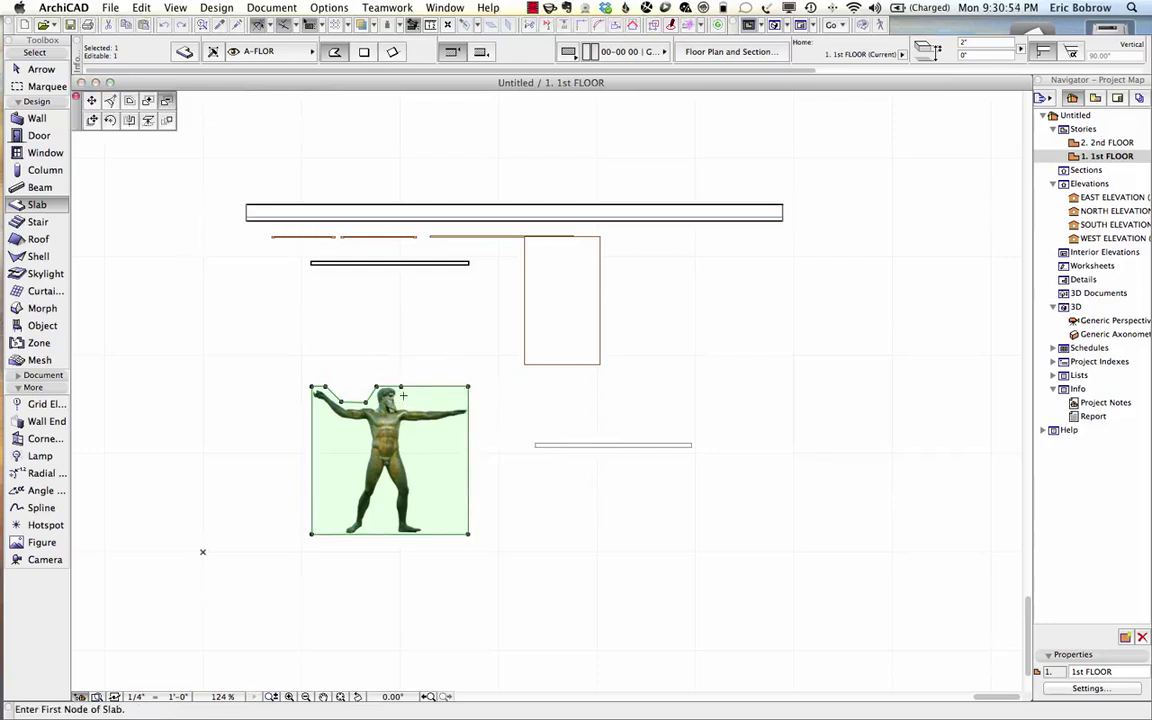
{"action": "left_click", "coordinate": [403, 388]}
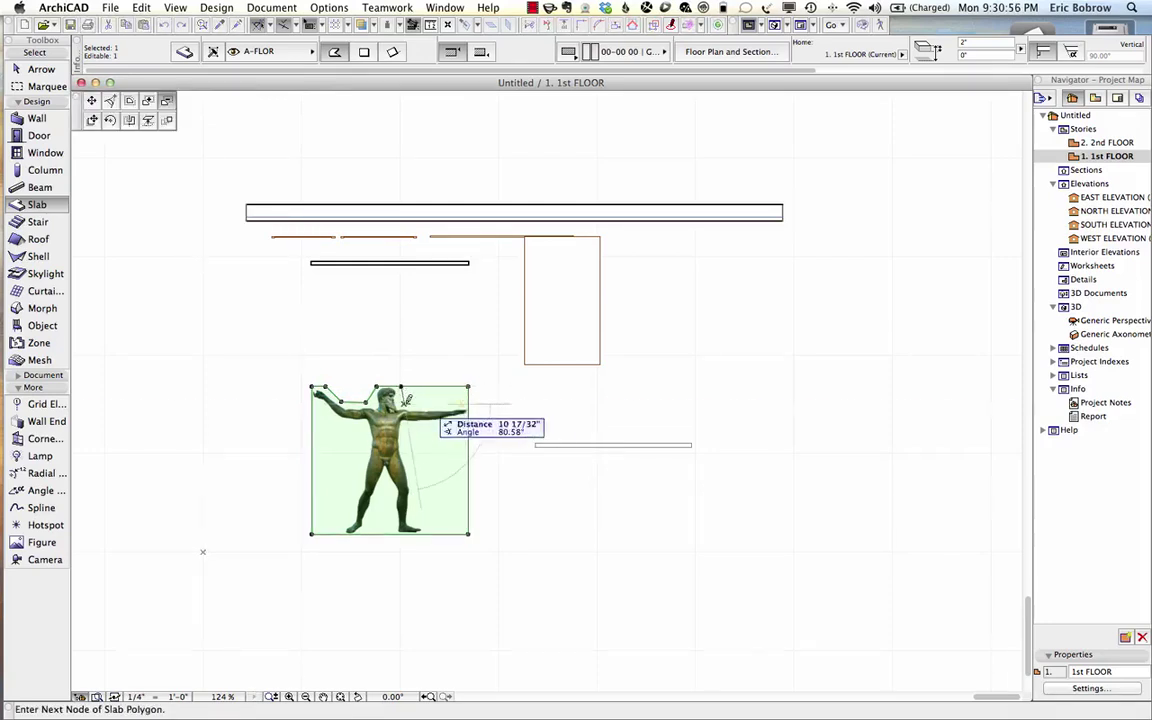
{"action": "left_click", "coordinate": [472, 366]}
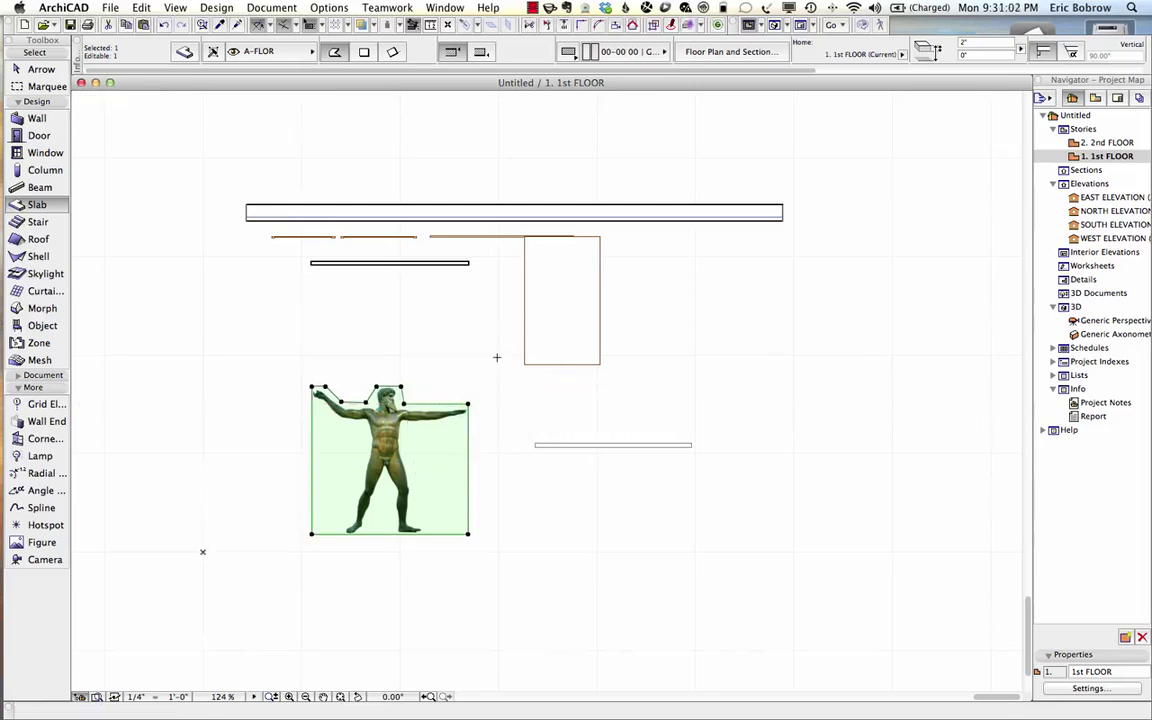
Show only the notched slab in 3D and set the parallel projection to a side view with a 90° azimuth.
{"action": "key", "text": "F5"}
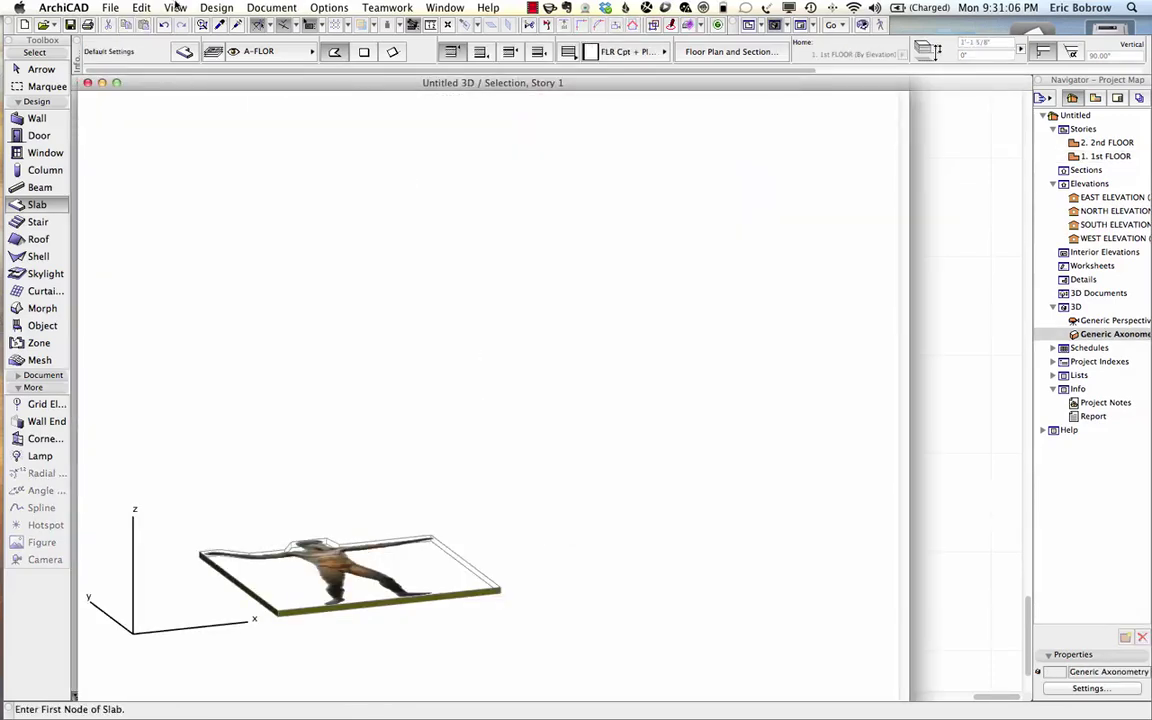
{"action": "left_click", "coordinate": [110, 7]}
{"action": "mouse_move", "coordinate": [160, 205]}
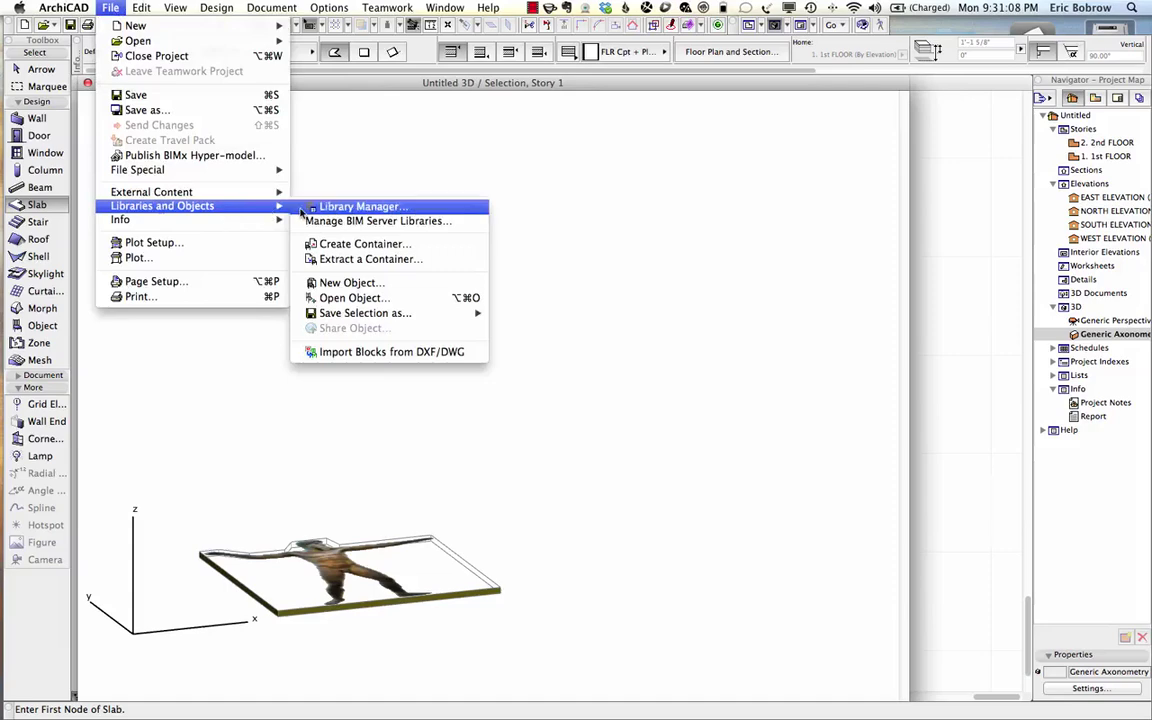
{"action": "mouse_move", "coordinate": [175, 7]}
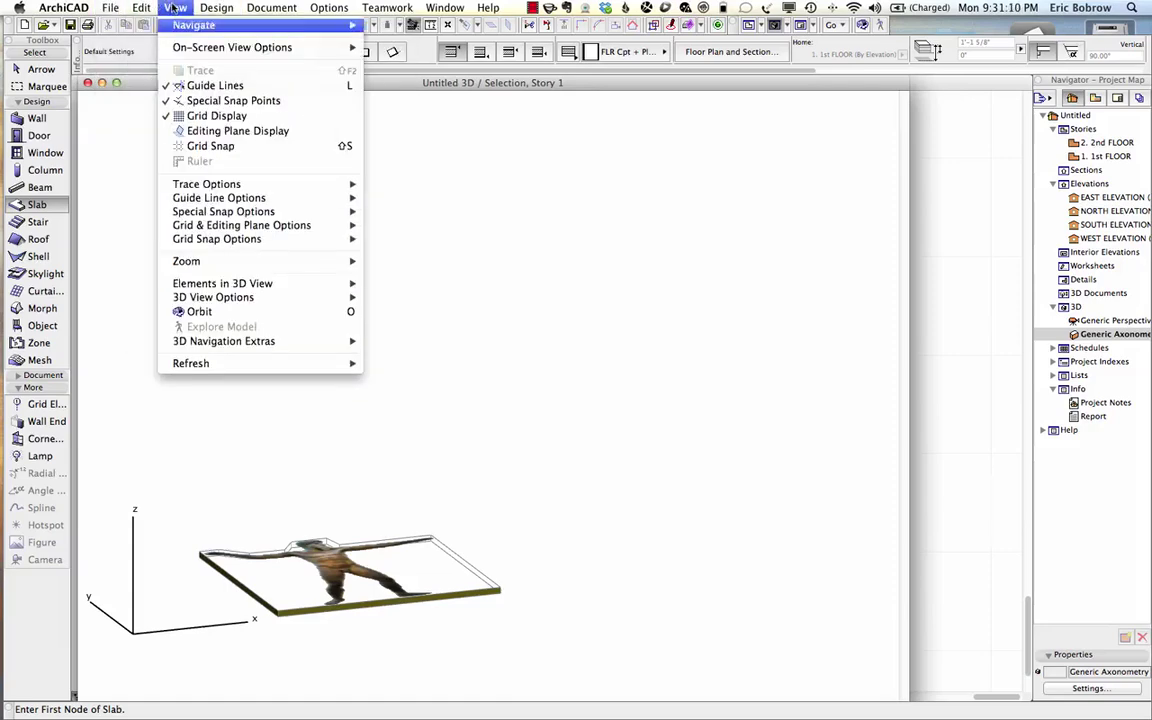
{"action": "mouse_move", "coordinate": [213, 297]}
{"action": "left_click", "coordinate": [425, 297]}
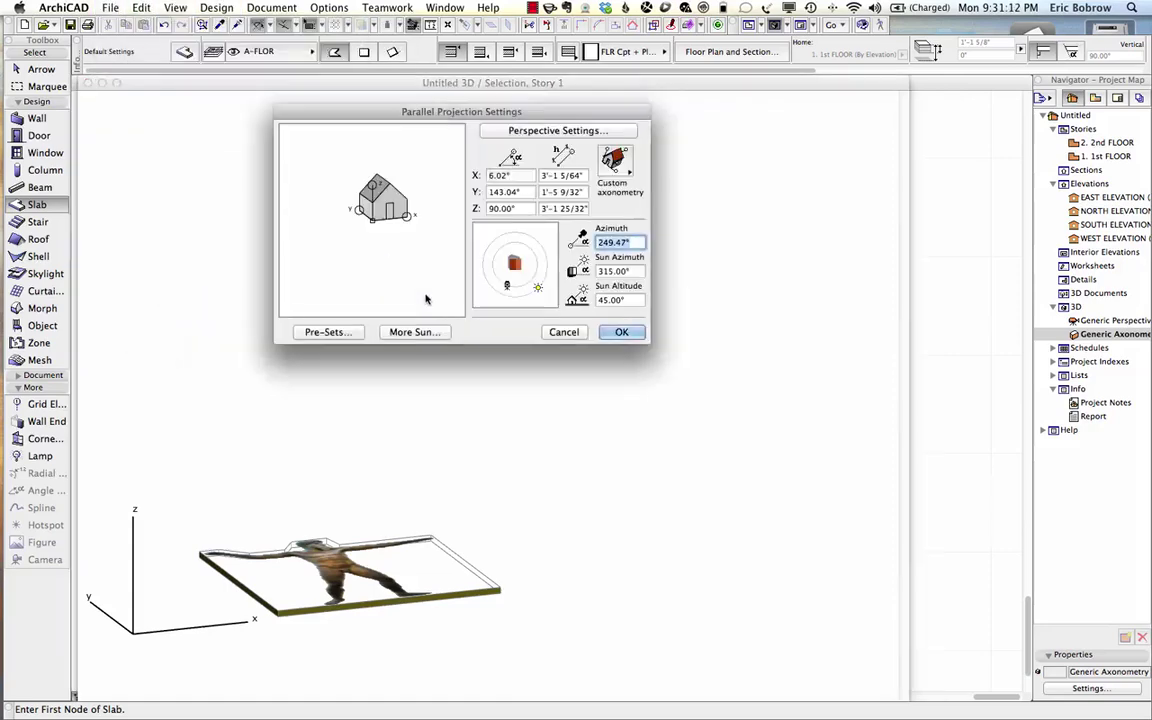
{"action": "left_click", "coordinate": [615, 160]}
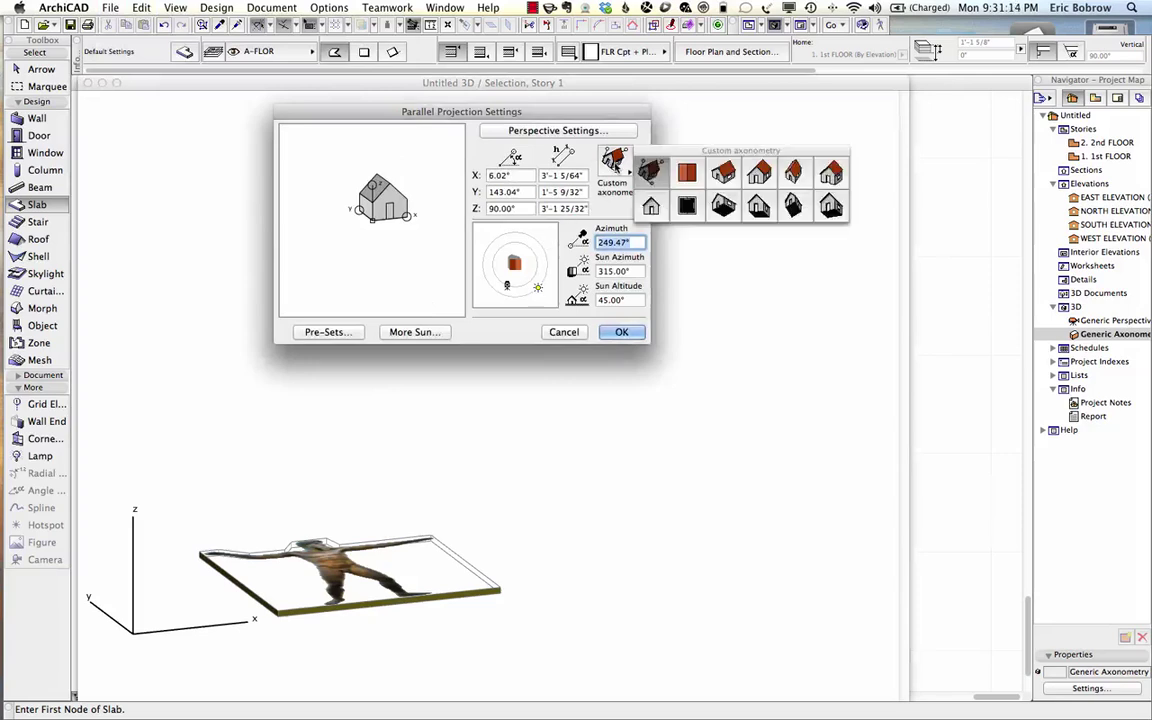
{"action": "left_click", "coordinate": [650, 205]}
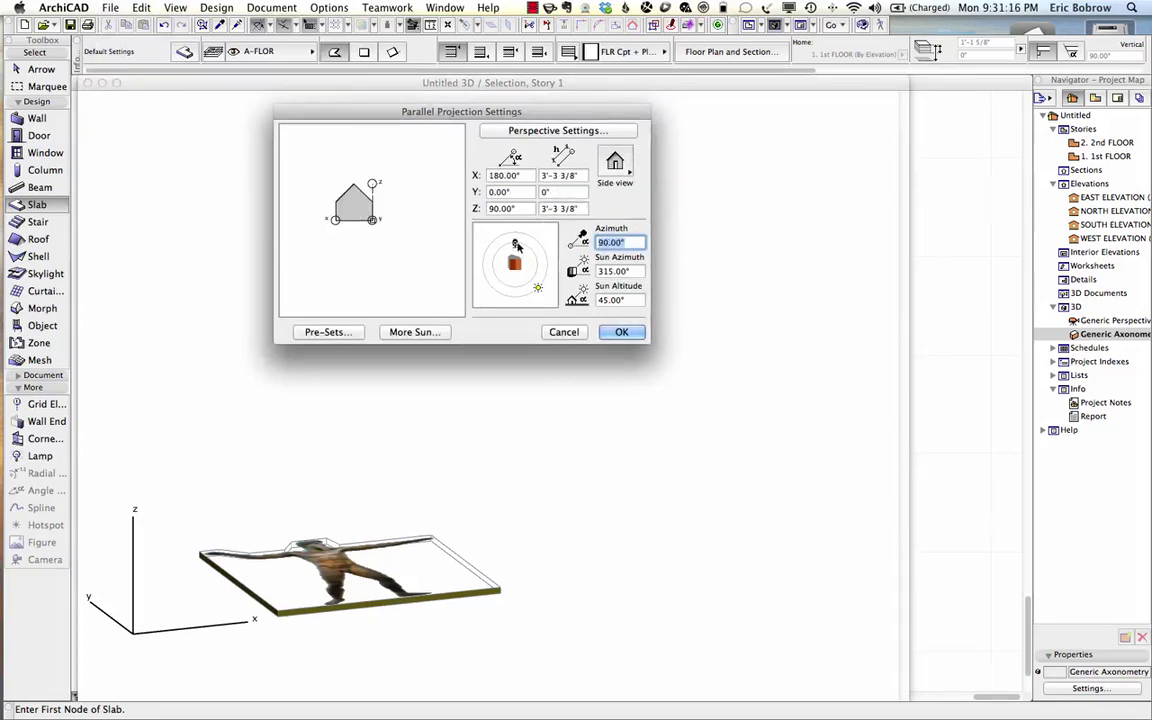
{"action": "left_click", "coordinate": [622, 333]}
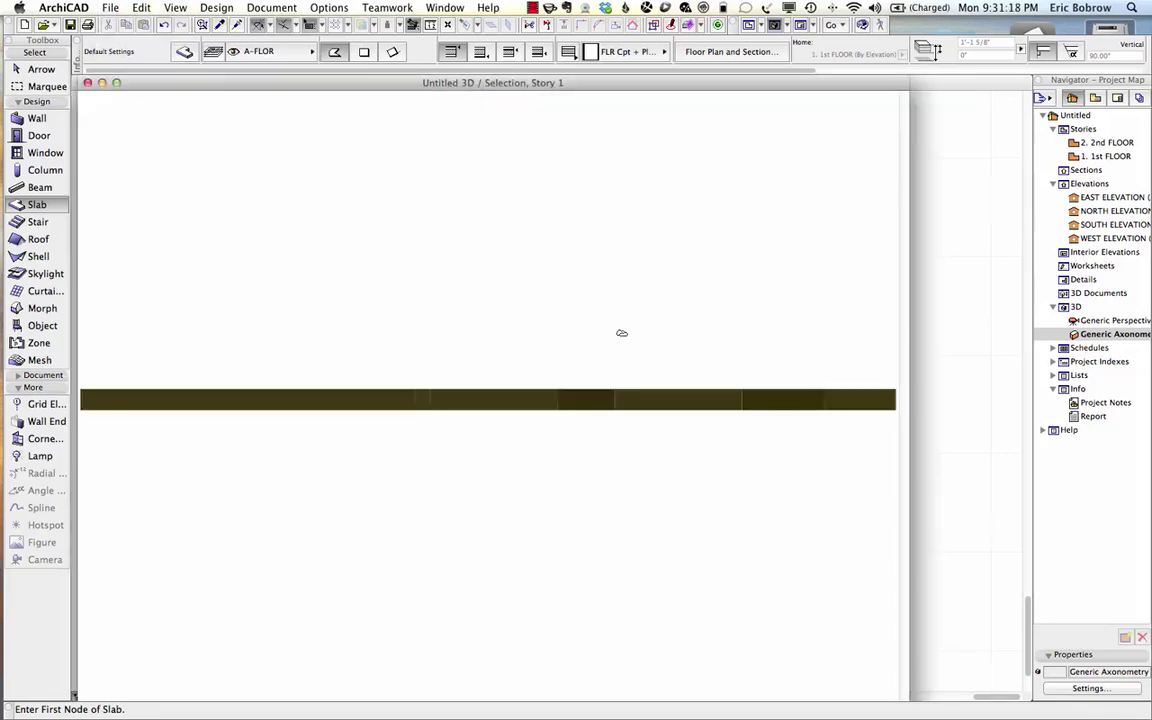
Select the slab in the side view and start saving it as an object, using the current view as its floor plan symbol.
{"action": "left_click", "coordinate": [112, 7]}
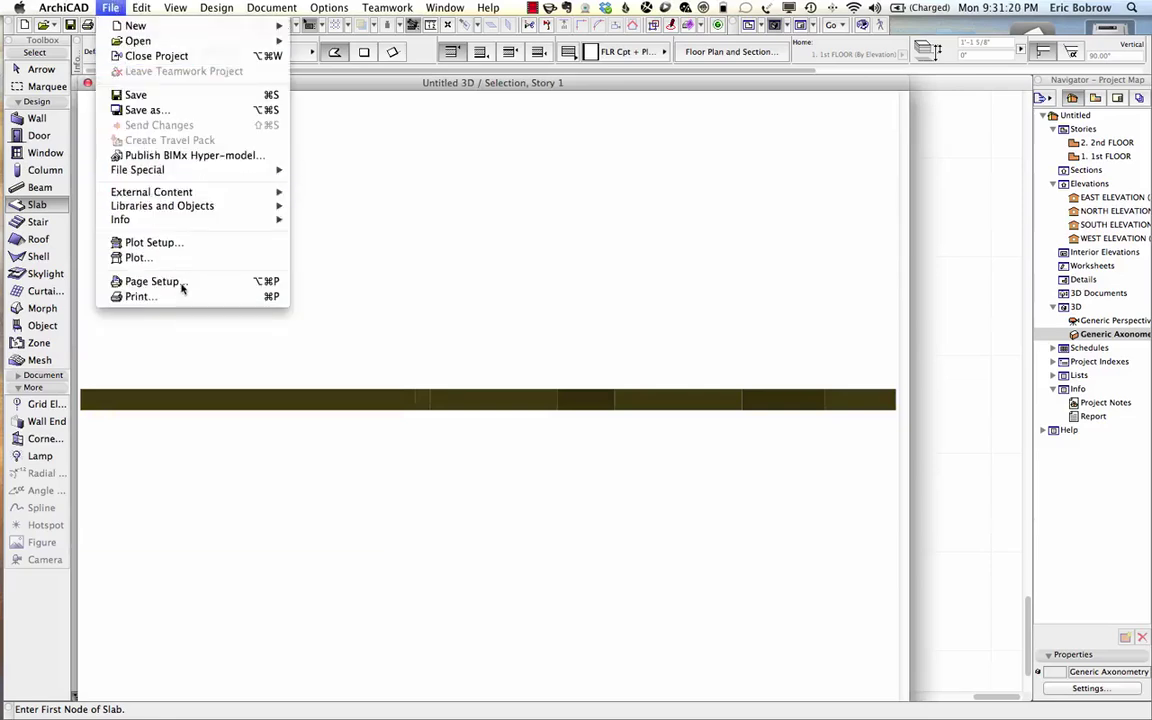
{"action": "left_click", "coordinate": [143, 6]}
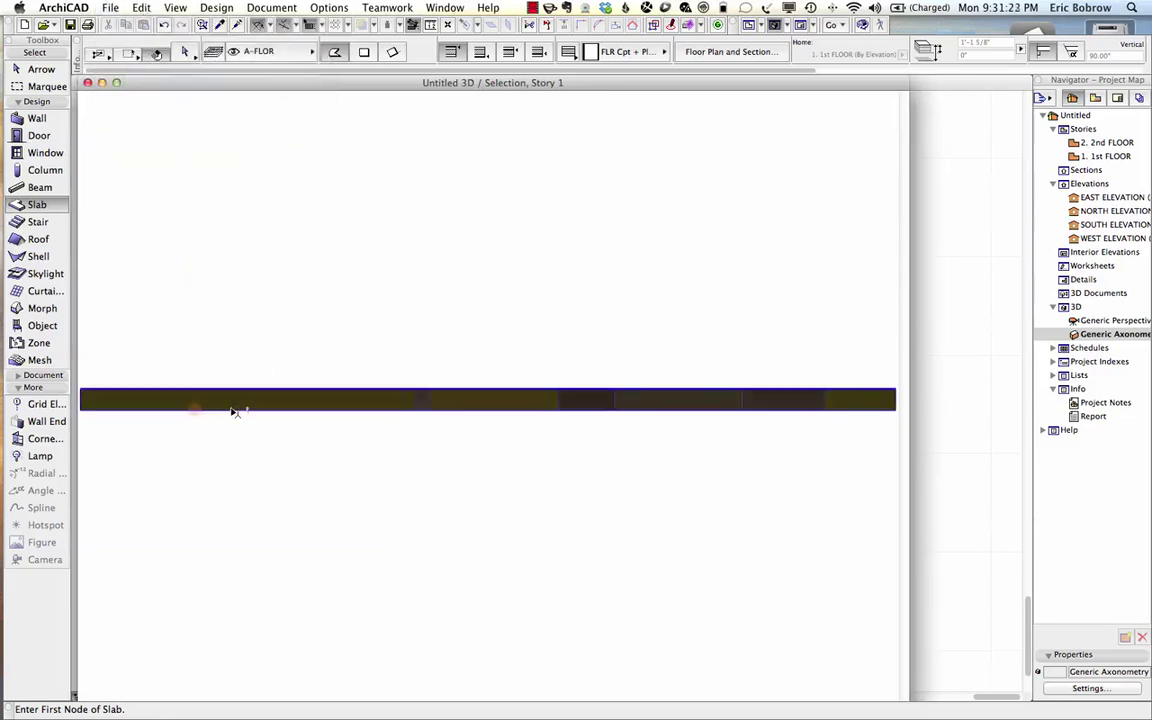
{"action": "left_click", "coordinate": [250, 404]}
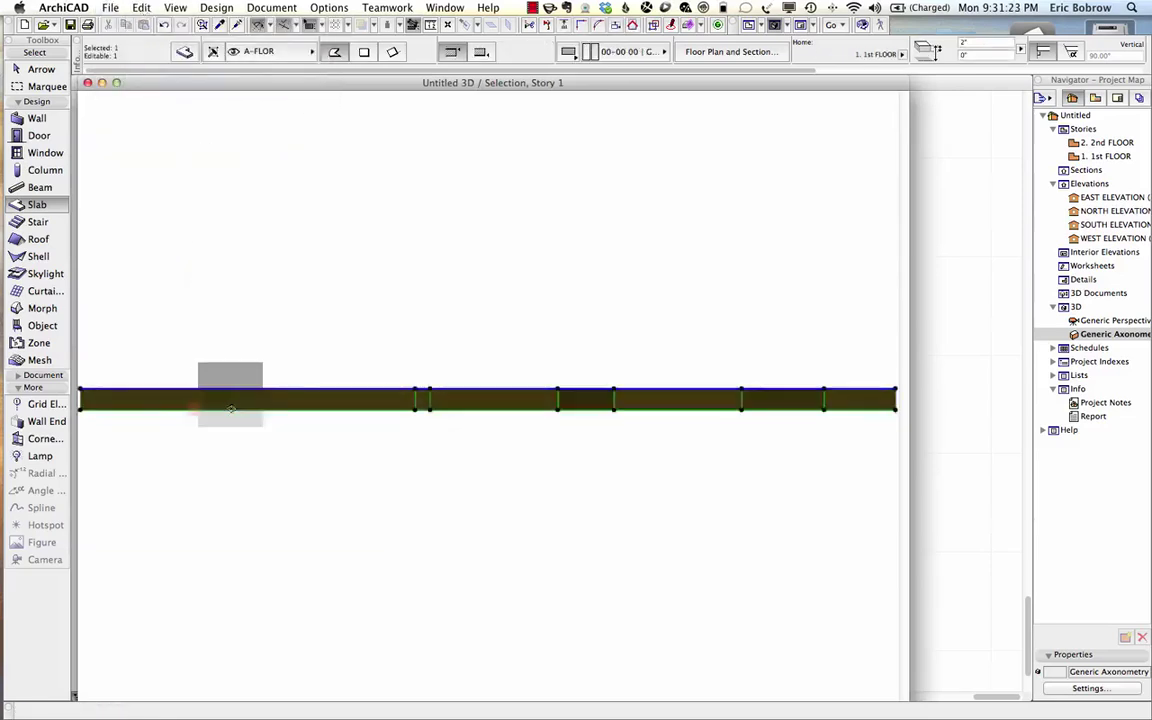
{"action": "left_click", "coordinate": [112, 7]}
{"action": "mouse_move", "coordinate": [160, 205]}
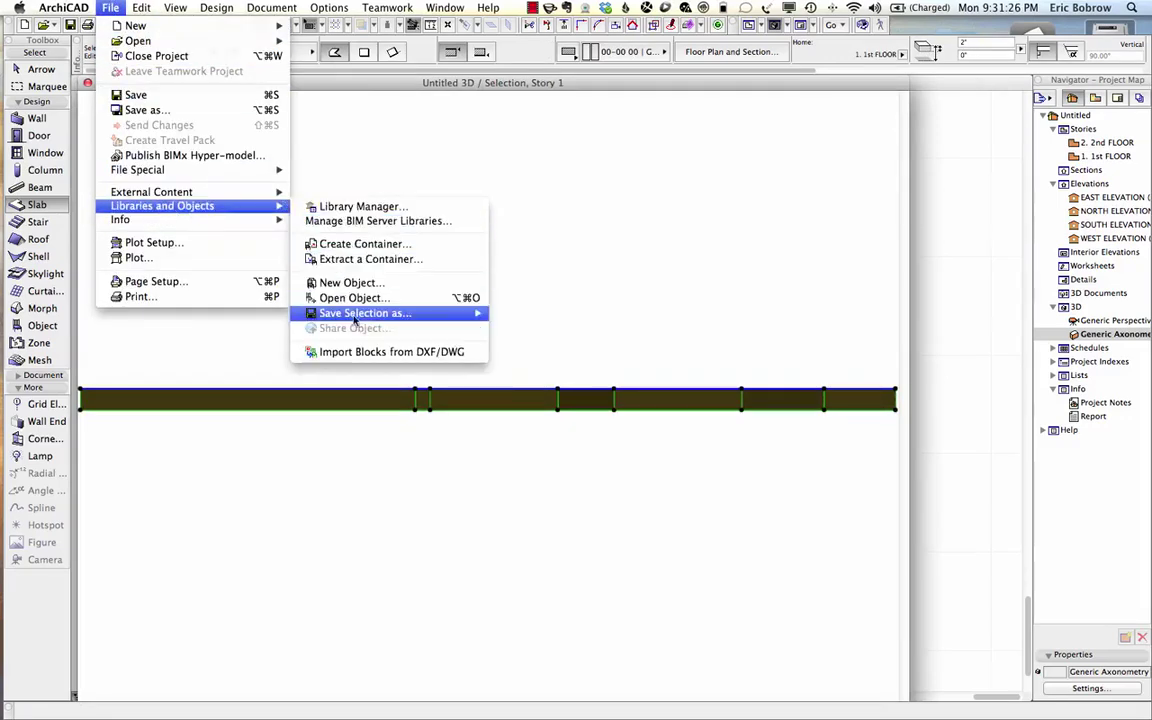
{"action": "mouse_move", "coordinate": [354, 316]}
{"action": "left_click", "coordinate": [490, 312]}
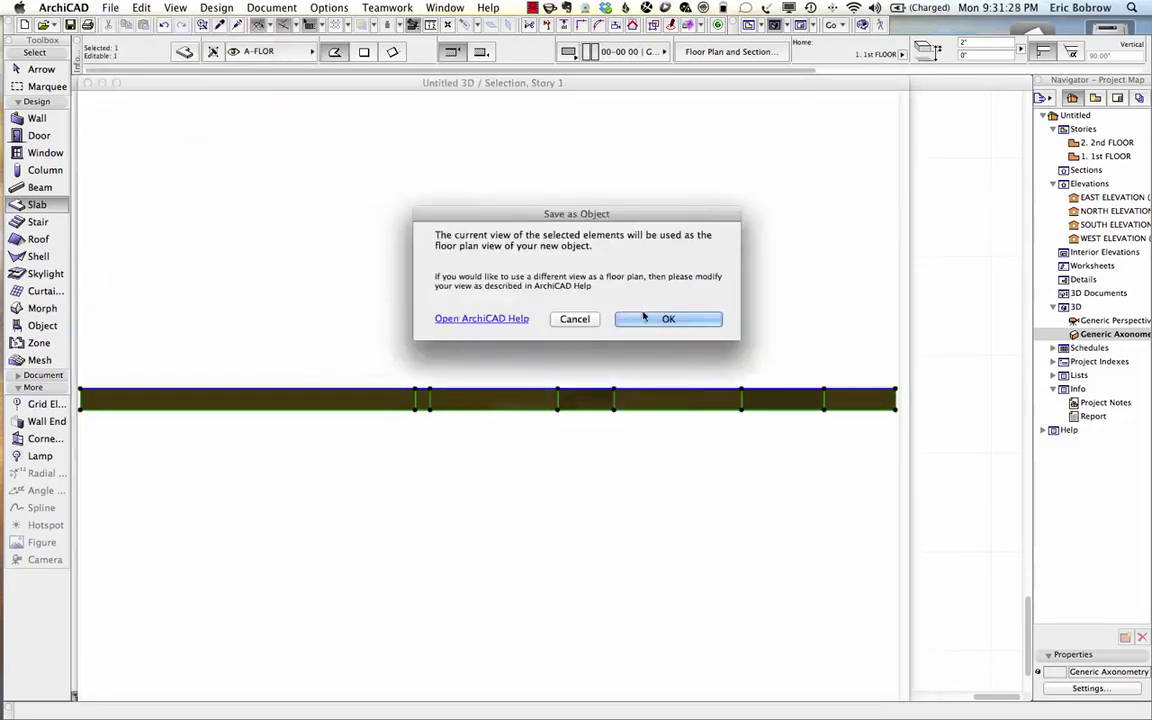
{"action": "left_click", "coordinate": [688, 320]}
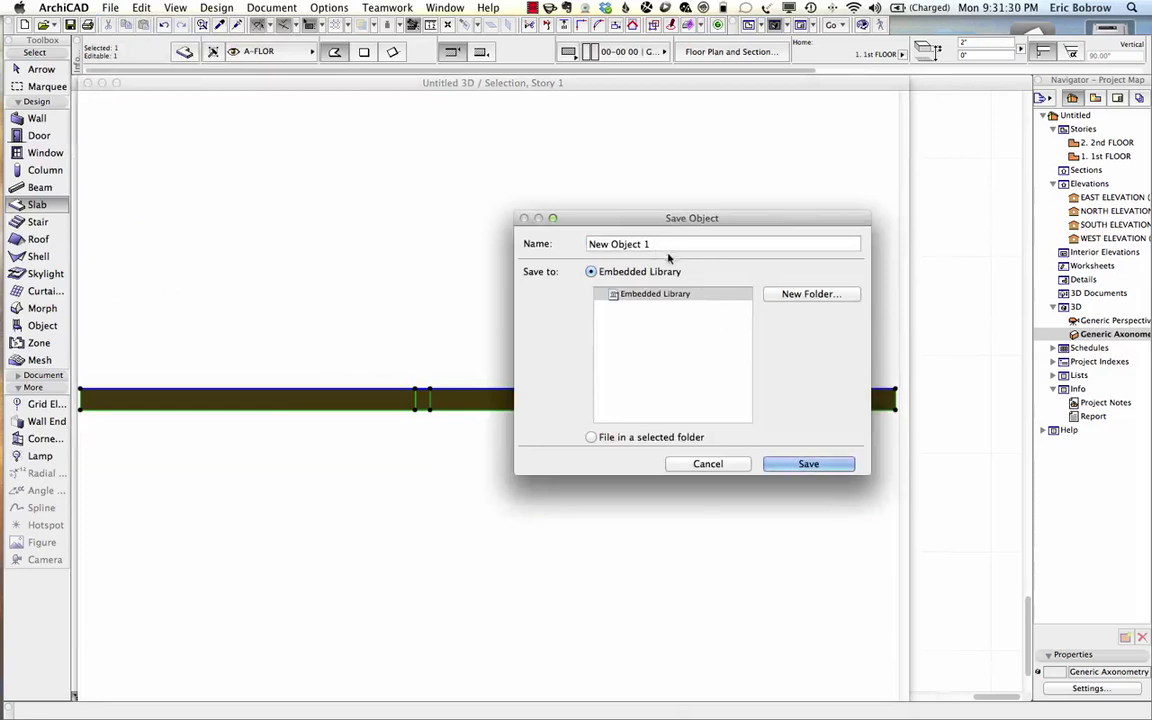
Save the object as Poseidon Sculpture 2 in the Embedded Library, keeping its default surface and pen settings.
{"action": "key", "text": "Tab"}
{"action": "type", "text": "Poseidon Scult"}
{"action": "key", "text": "BackSpace"}
{"action": "type", "text": "puture 2"}
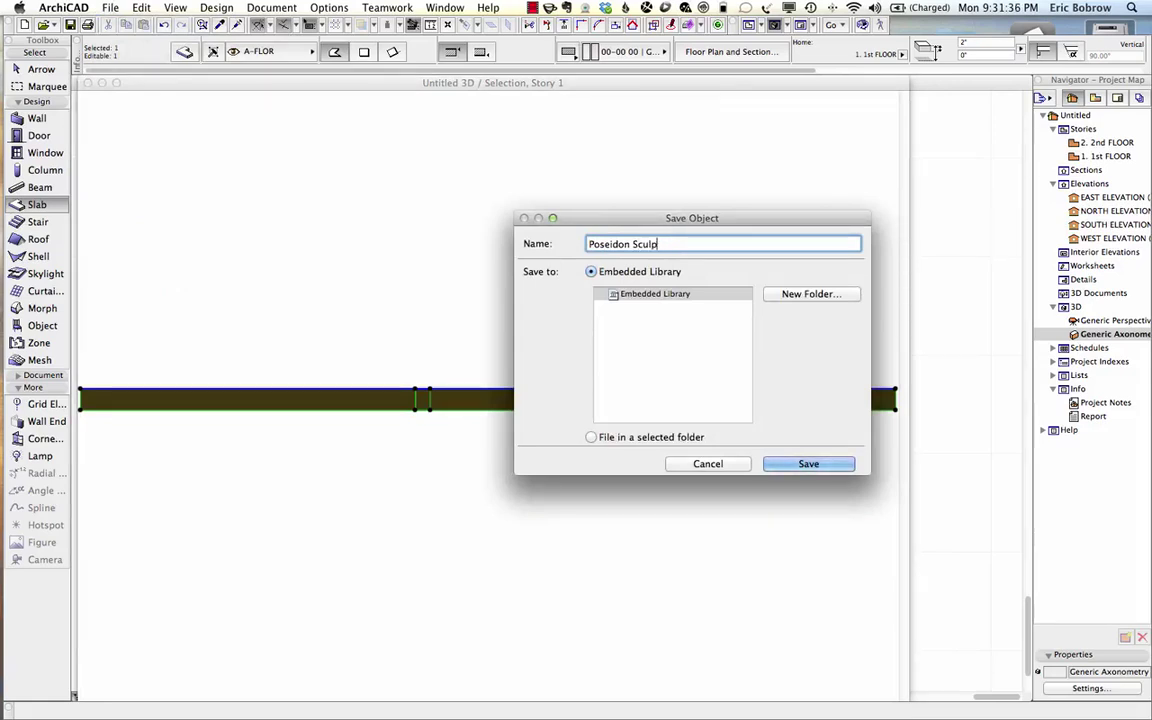
{"action": "key", "text": "Return"}
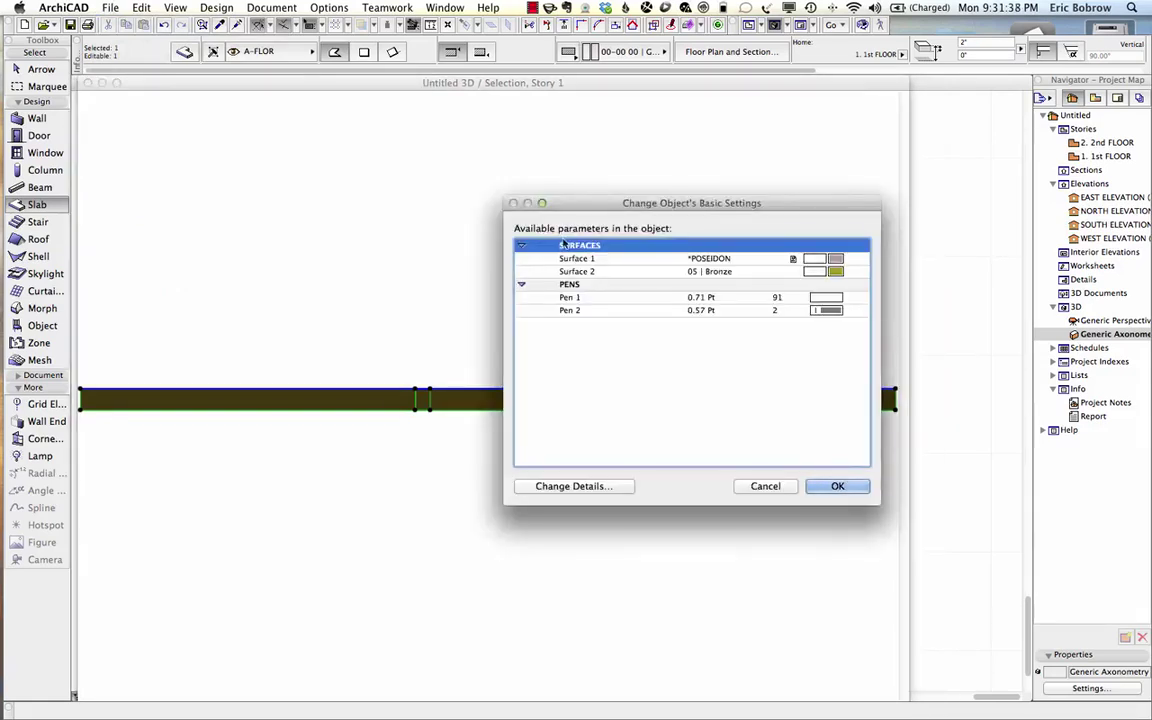
{"action": "left_click", "coordinate": [836, 486]}
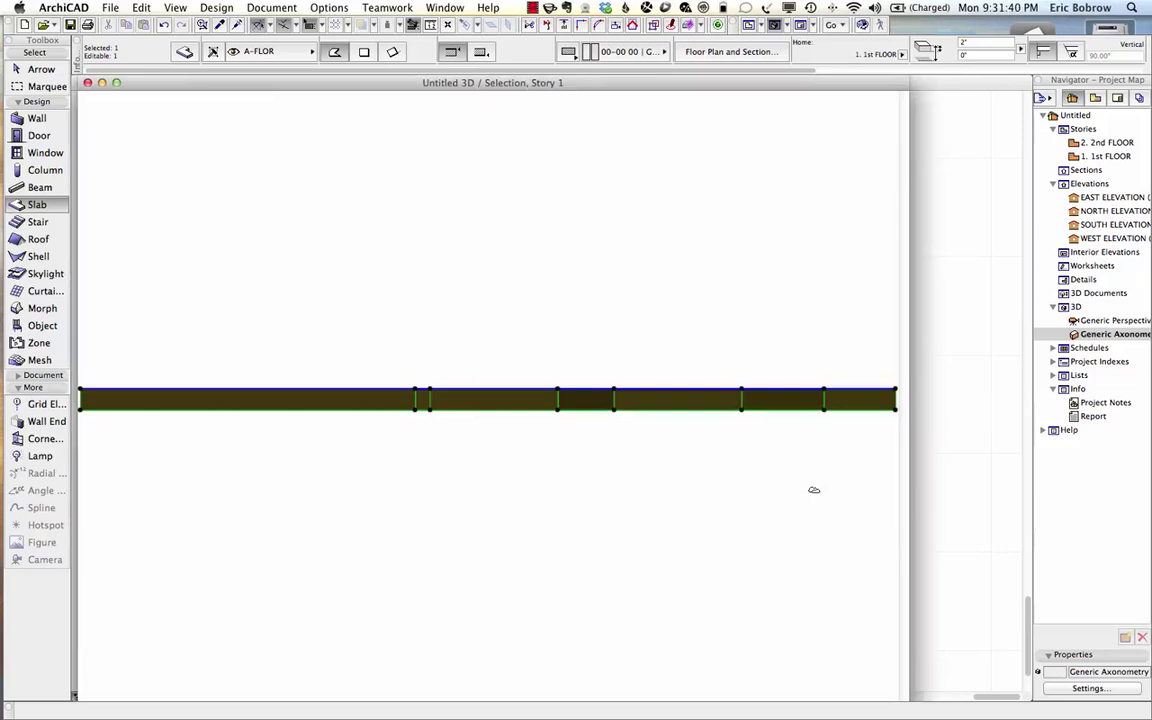
Place the Poseidon Sculpture 2 object on the 1st floor plan, just below the thin object beside the figure slab.
{"action": "key", "text": "F2"}
{"action": "left_click", "coordinate": [540, 496]}
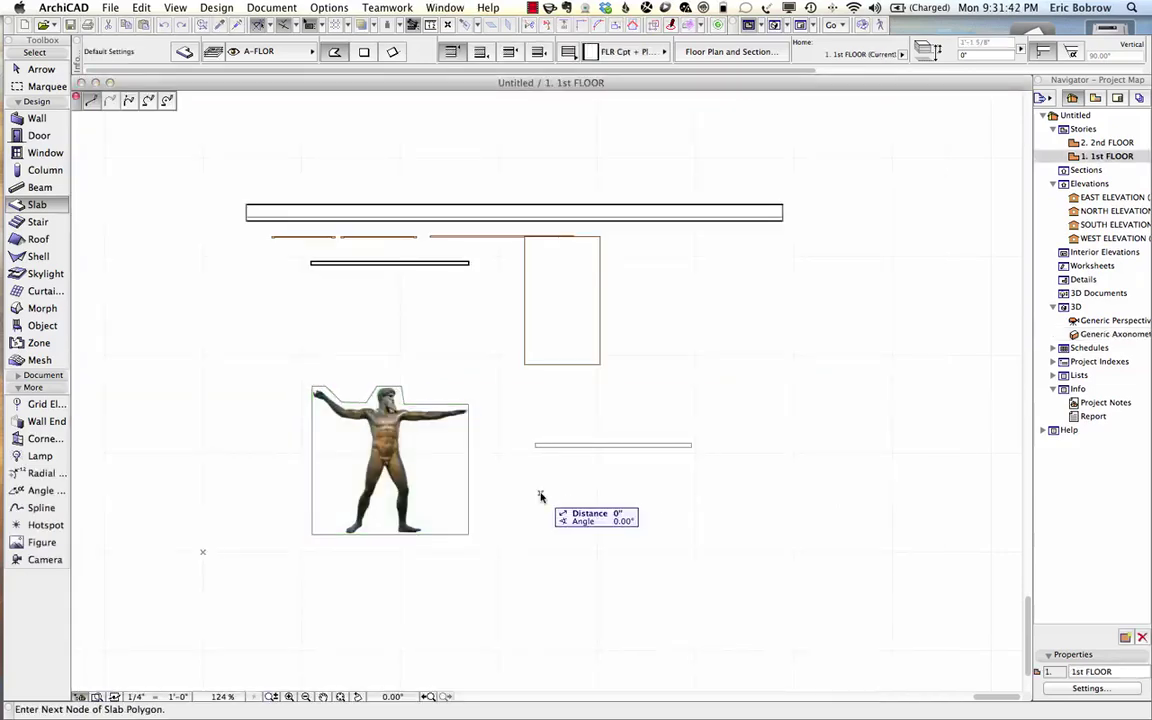
{"action": "key", "text": "Escape"}
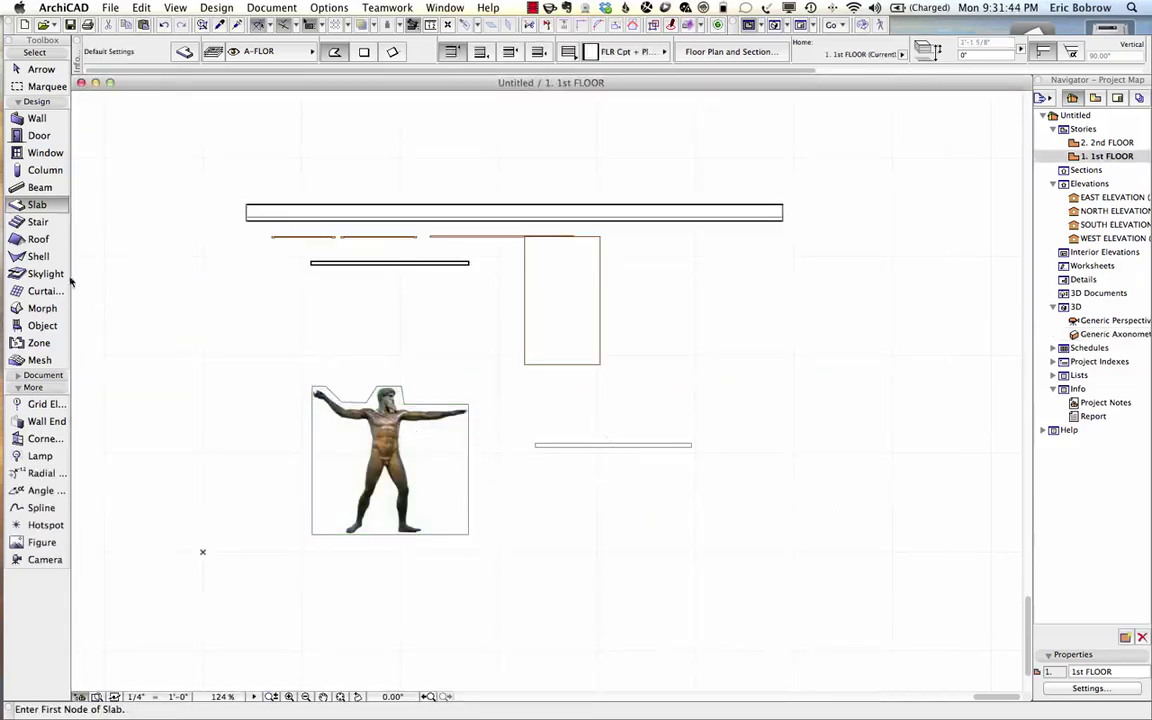
{"action": "left_click", "coordinate": [42, 326]}
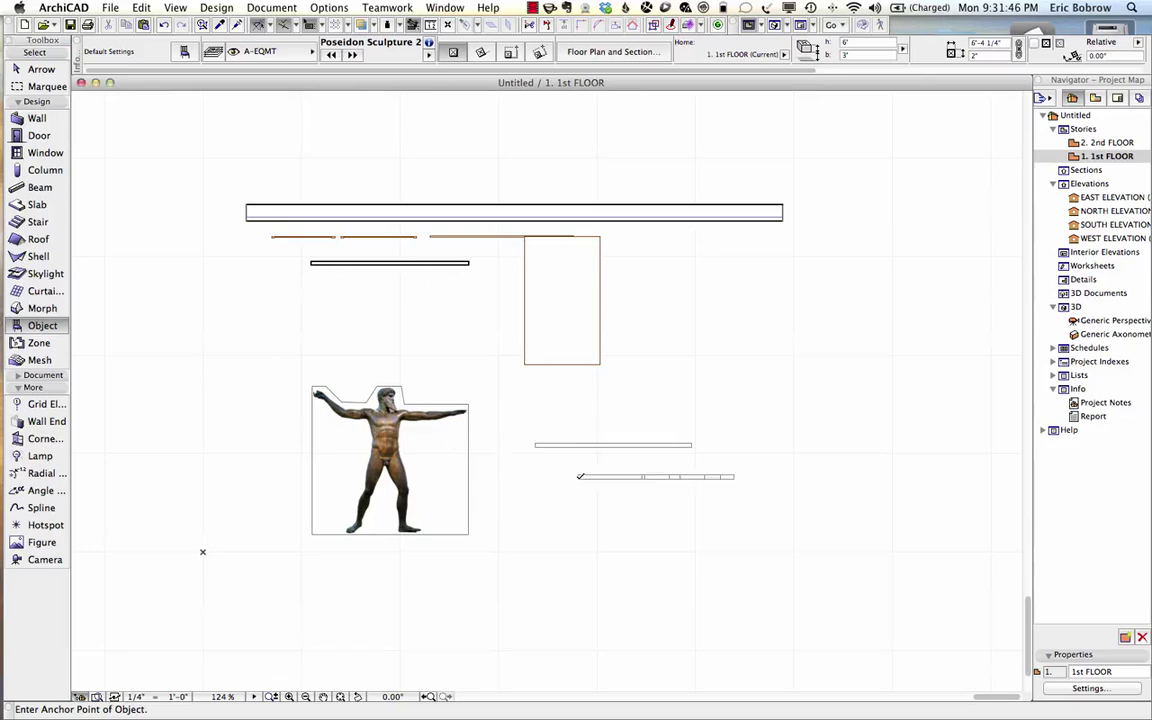
Show all elements in 3D and orbit the model to face the brick wall with the figures.
{"action": "key", "text": "F5"}
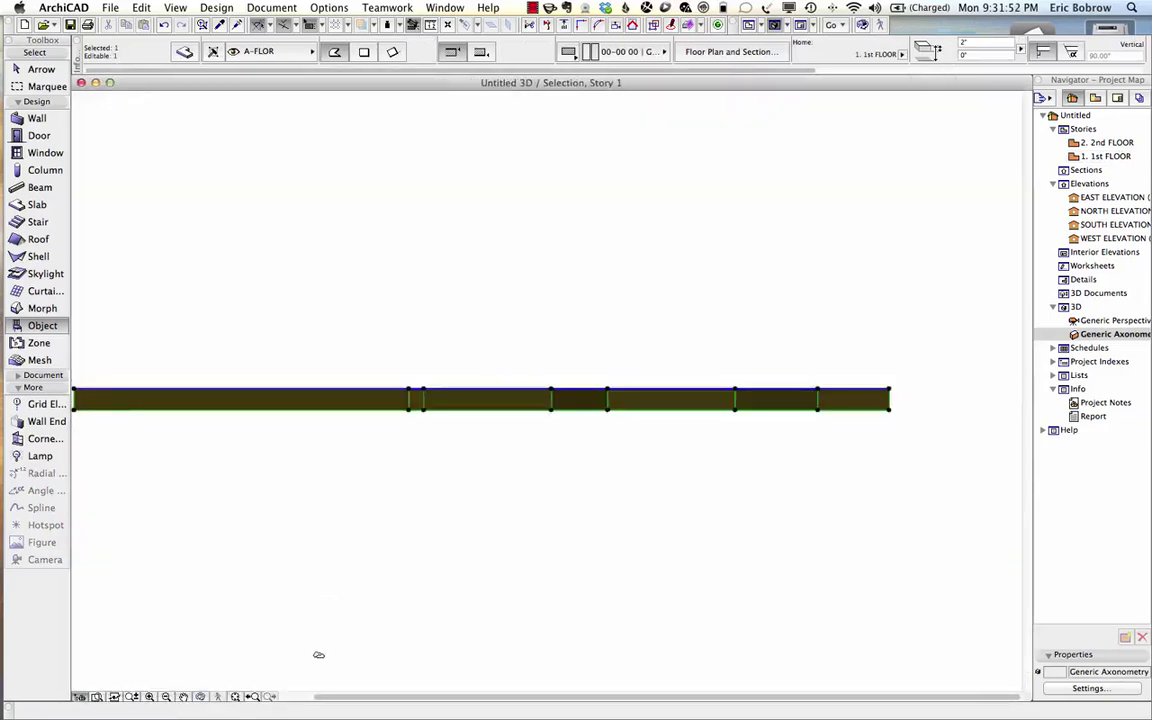
{"action": "left_click", "coordinate": [251, 698]}
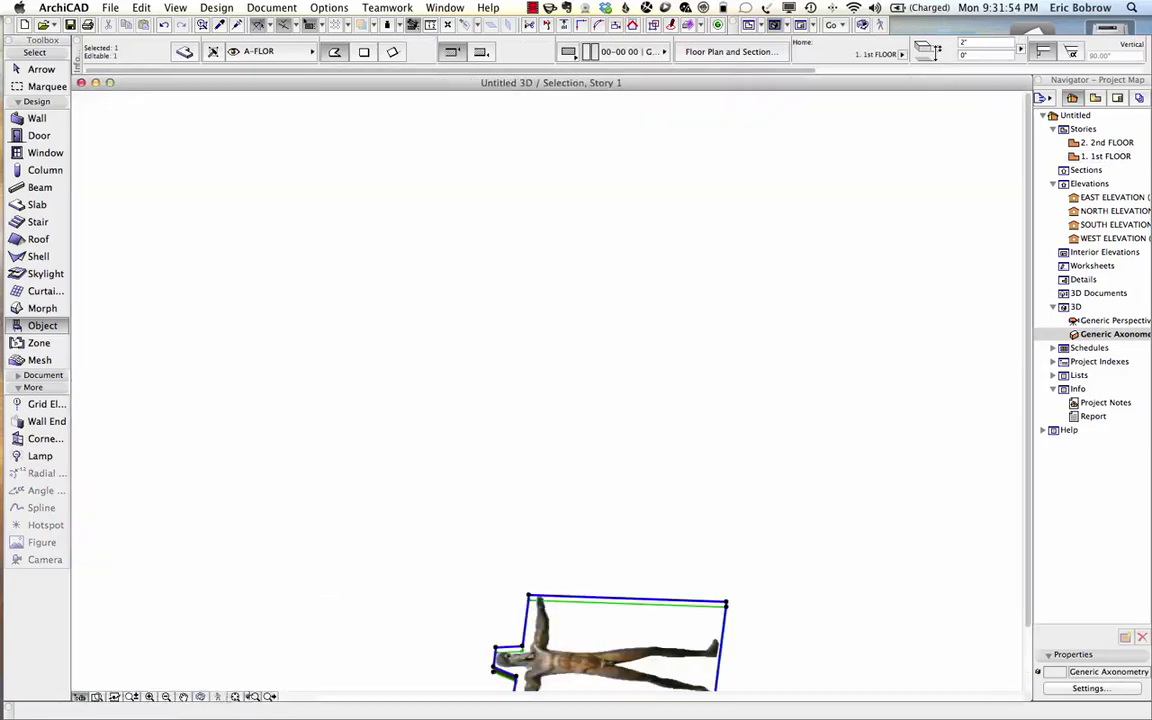
{"action": "right_click", "coordinate": [317, 491]}
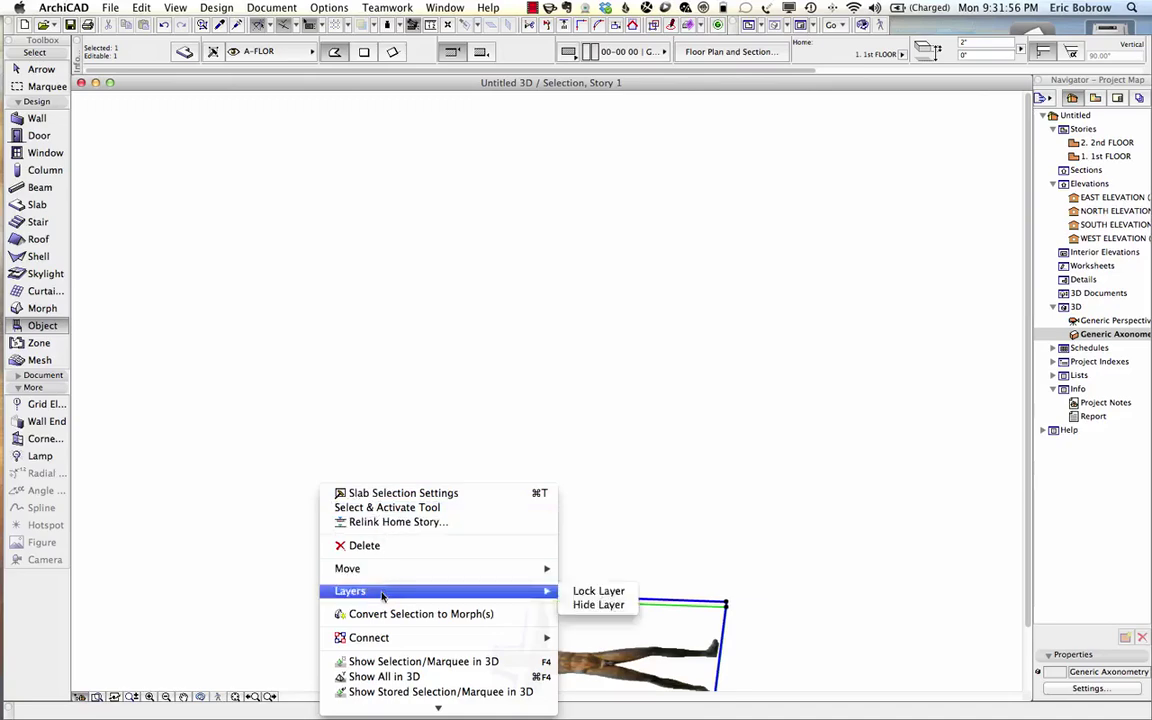
{"action": "left_click", "coordinate": [384, 676]}
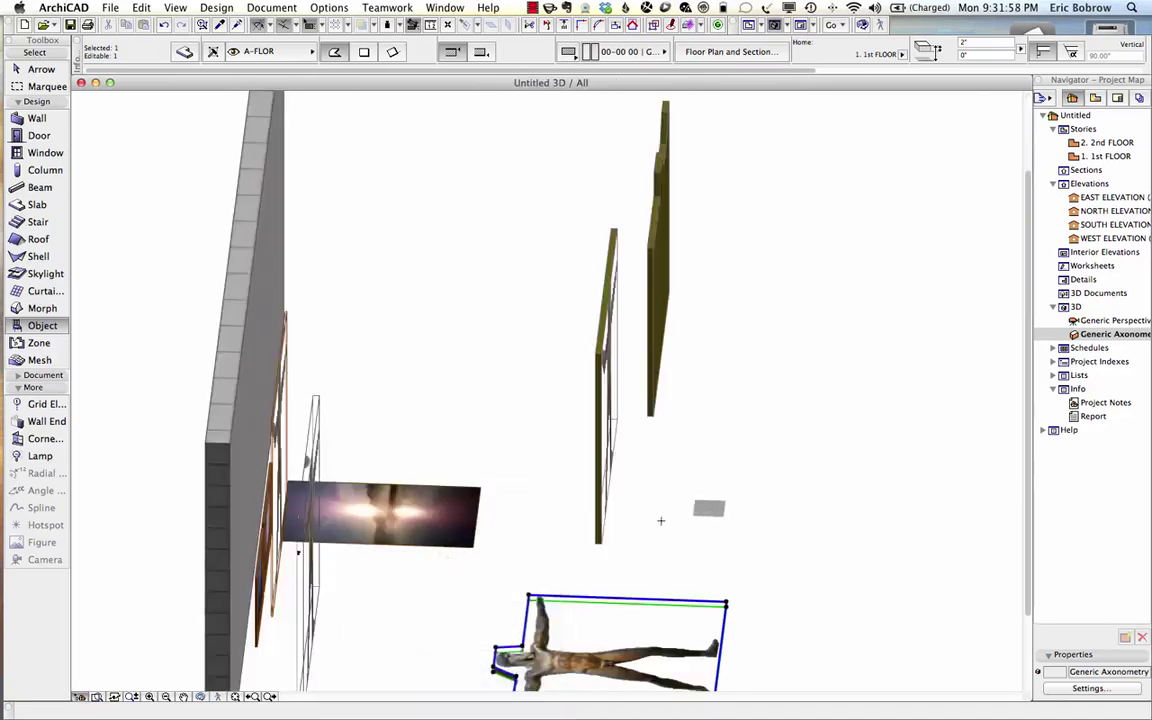
{"action": "left_click_drag", "start_coordinate": [709, 509], "coordinate": [703, 396]}
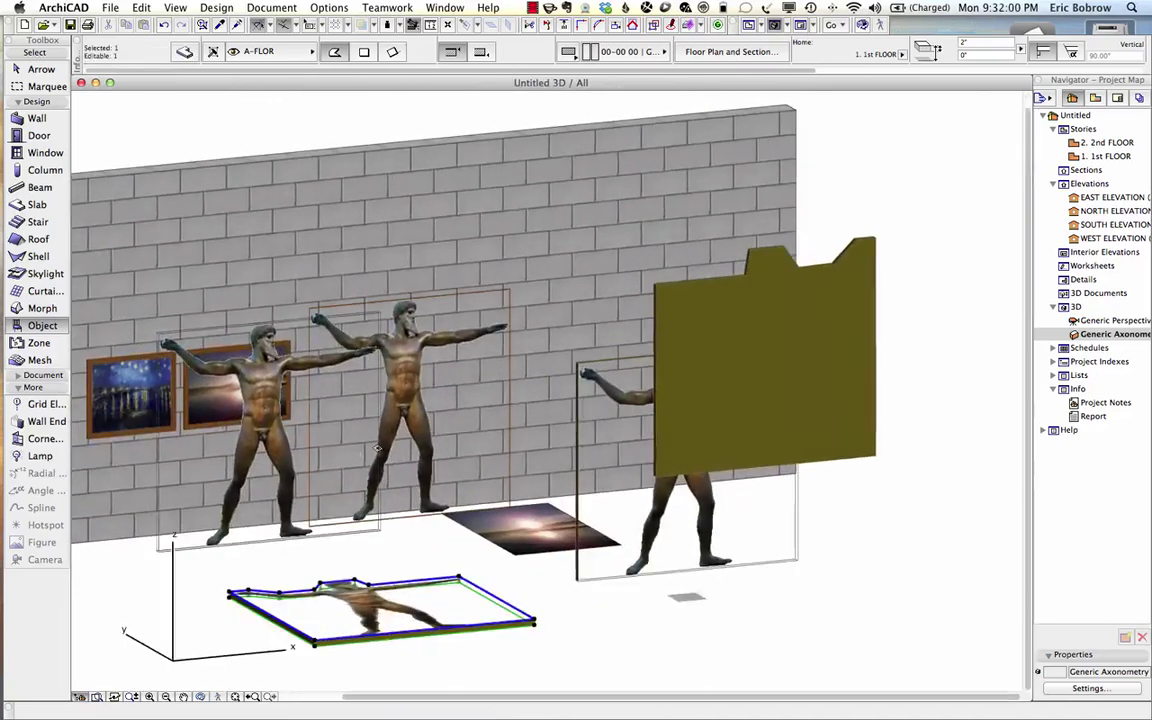
Set the Poseidon Sculpture 2 object's rotation angle to 180° so its image side faces the viewer, leaving nothing selected.
{"action": "left_click", "coordinate": [703, 396]}
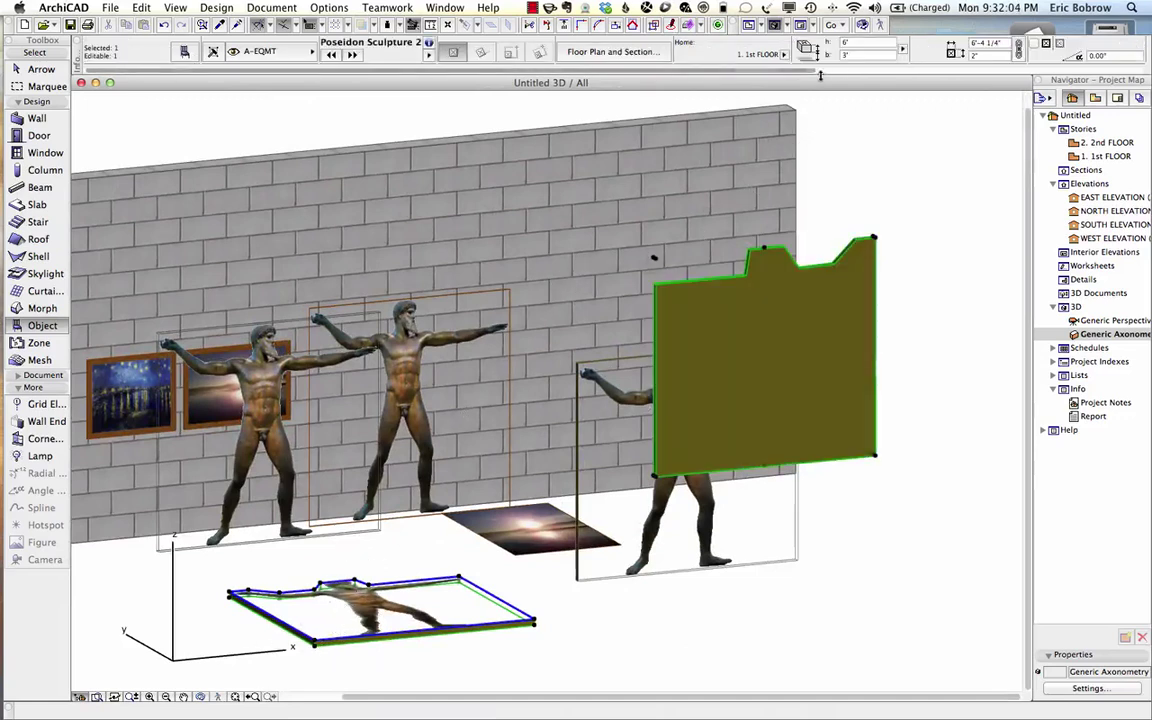
{"action": "scroll", "coordinate": [917, 57], "scroll_direction": "right", "scroll_amount": 5}
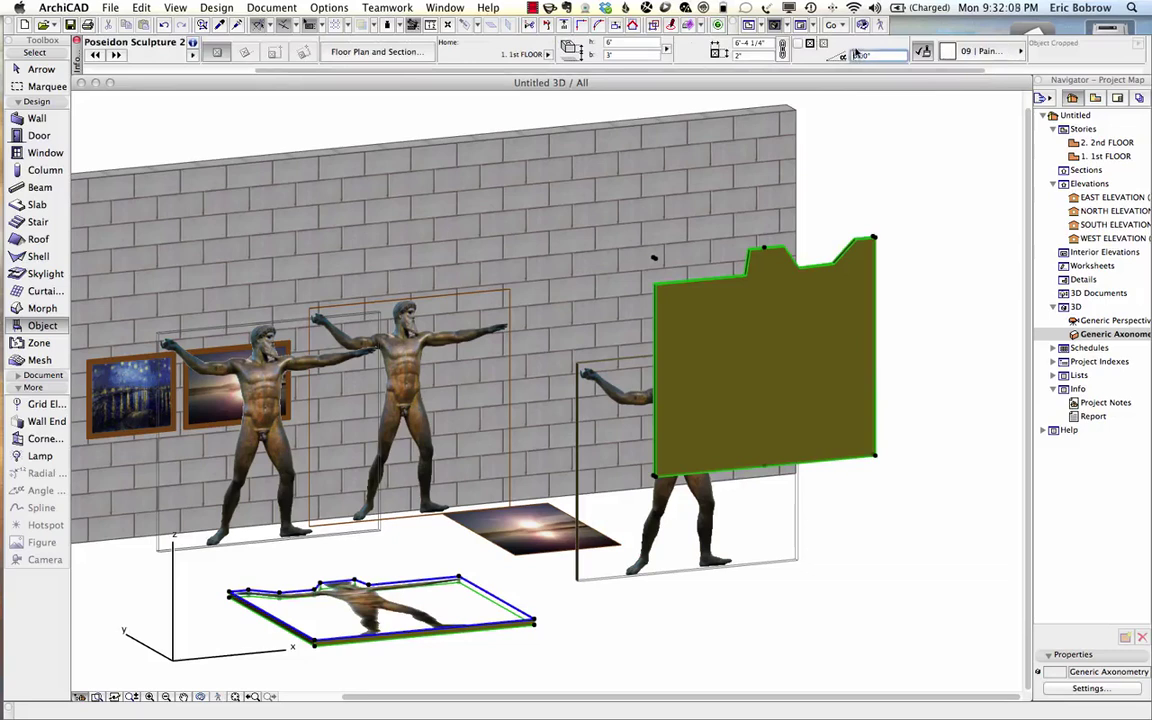
{"action": "key", "text": "Return"}
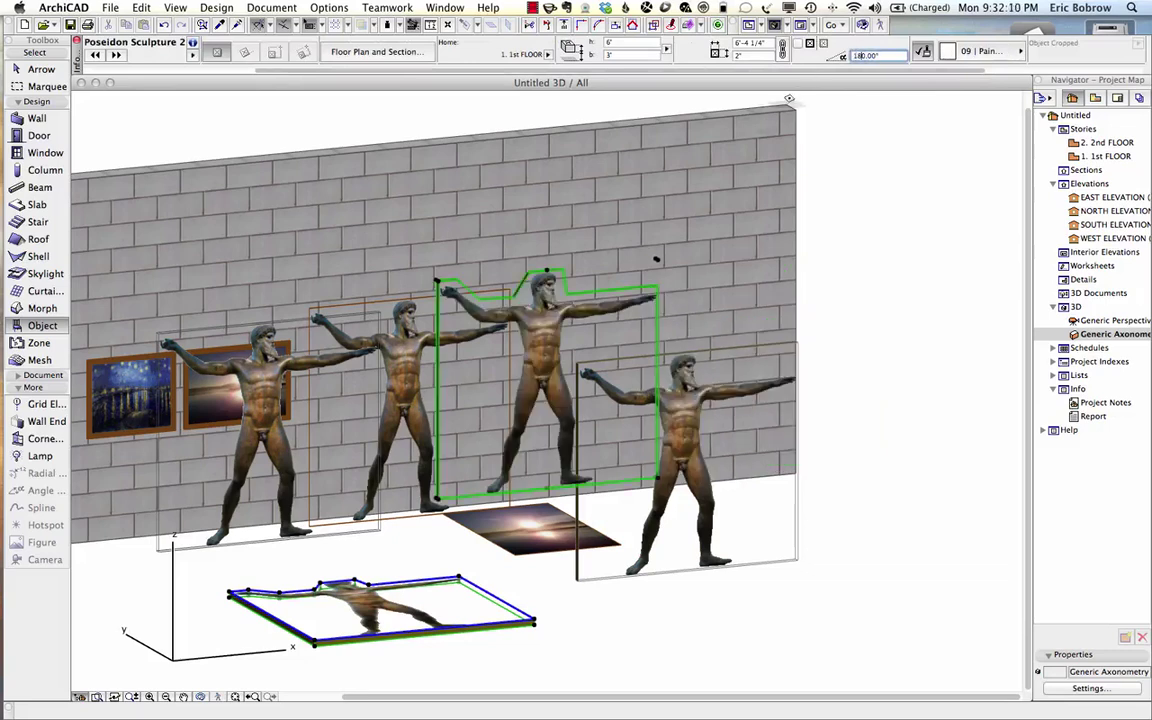
{"action": "key", "text": "Escape"}
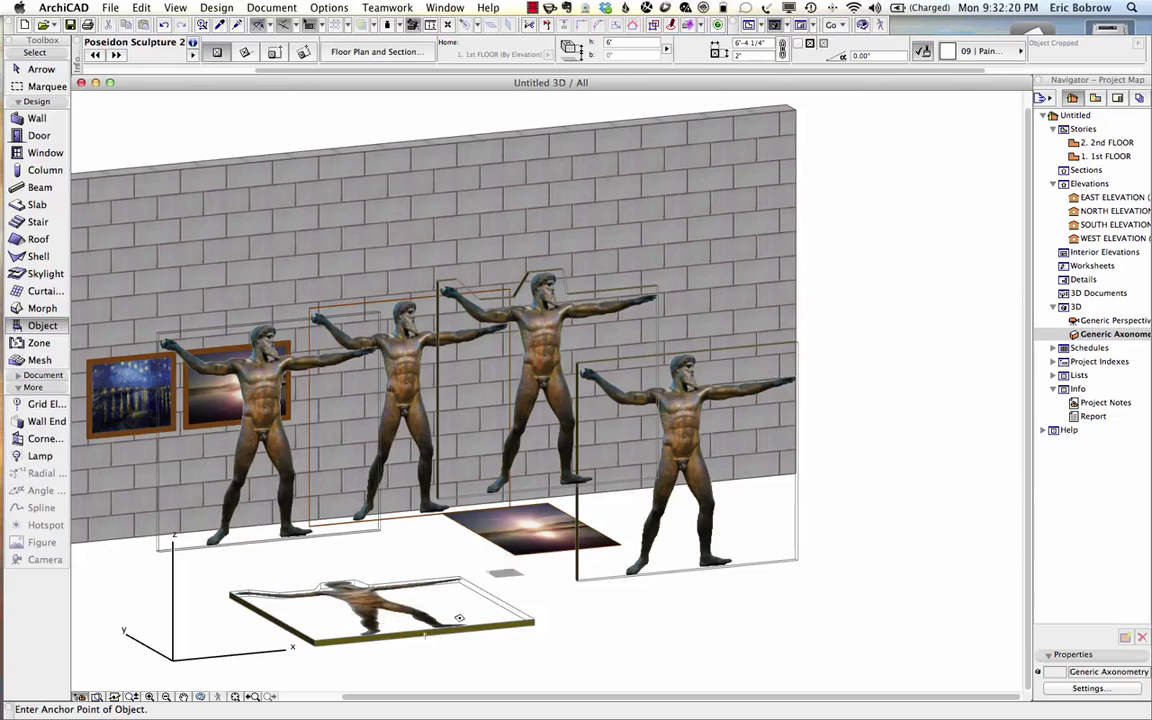
Switch to the 3D Artwork Tests project and copy the hatched fill shaped like the figure.
{"action": "key", "text": "super+Tab"}
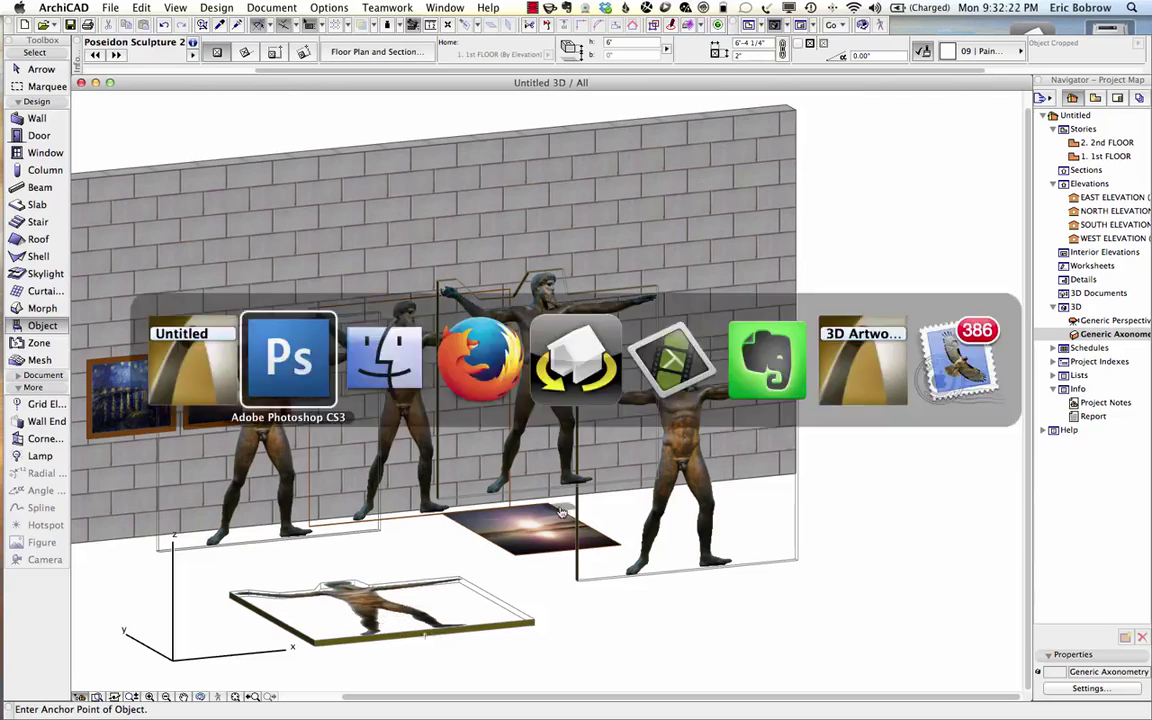
{"action": "key", "text": "super+Tab"}
{"action": "key", "text": "super+Tab"}
{"action": "key", "text": "super+Tab"}
{"action": "key", "text": "super+Tab"}
{"action": "key", "text": "super+Tab"}
{"action": "key", "text": "super+Tab"}
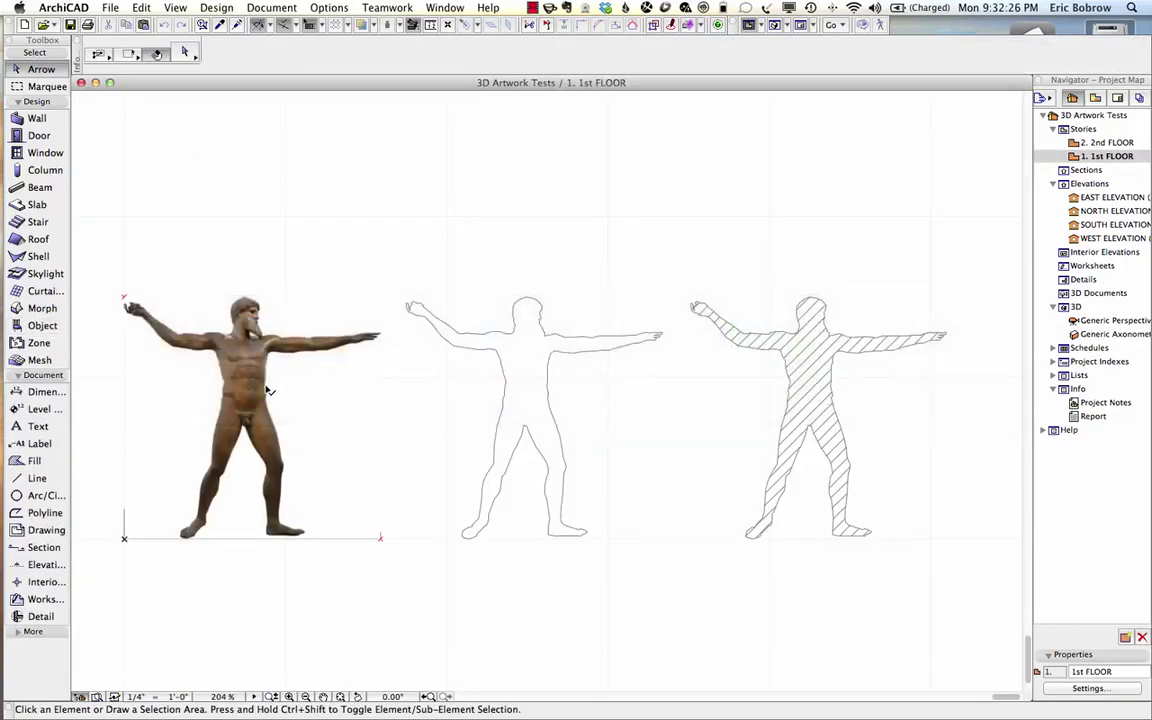
{"action": "mouse_move", "coordinate": [268, 390]}
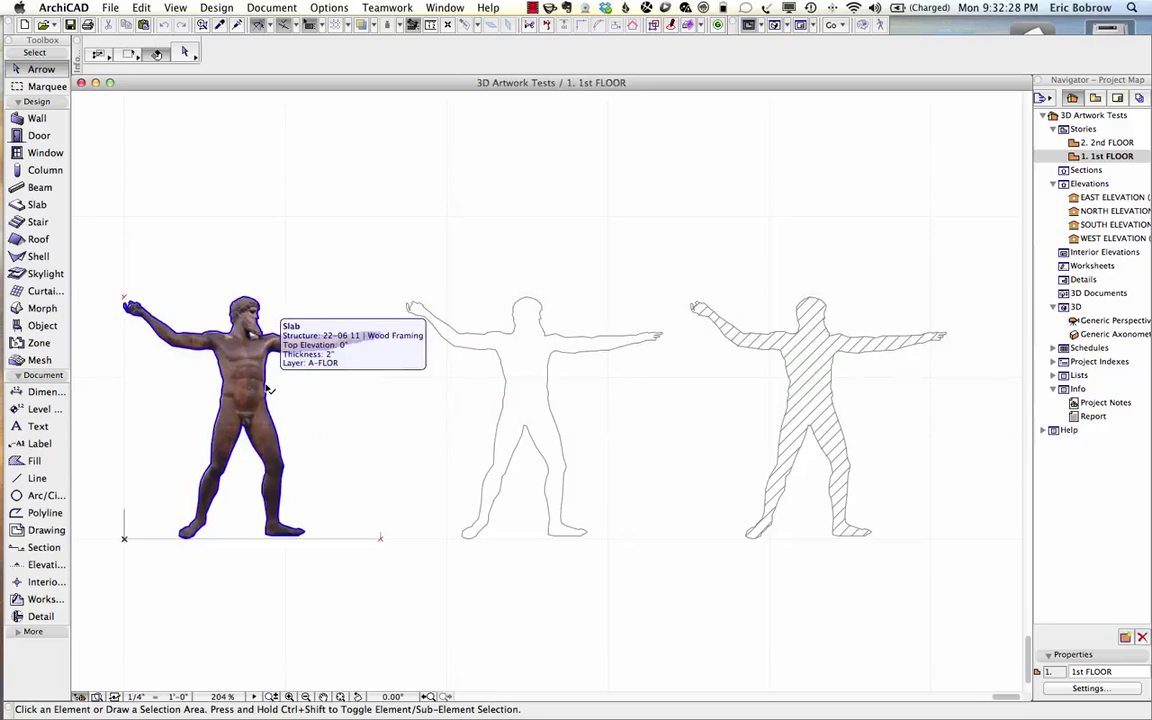
{"action": "left_click", "coordinate": [507, 399]}
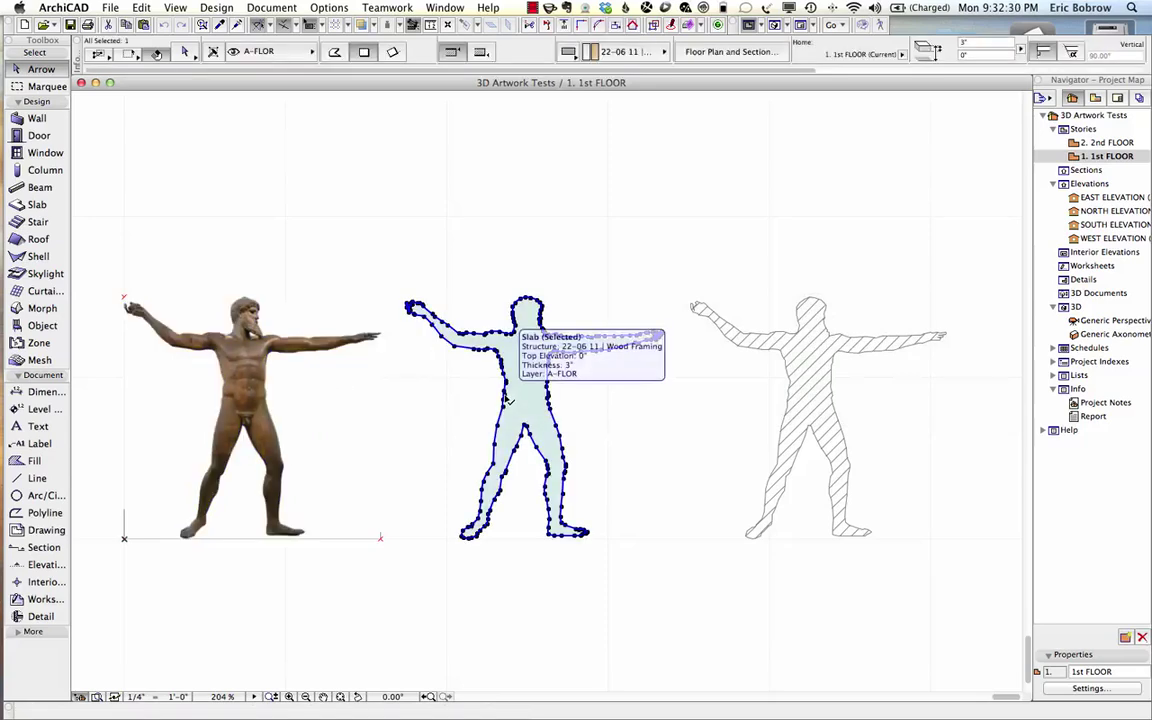
{"action": "left_click", "coordinate": [710, 390]}
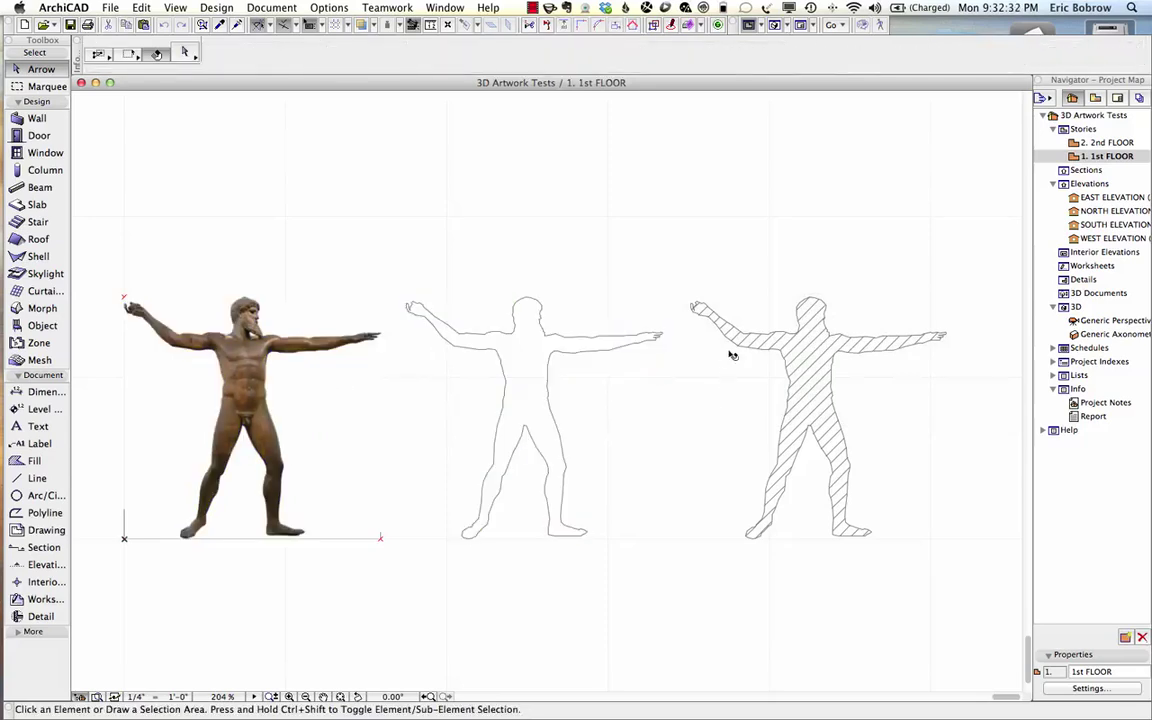
{"action": "left_click", "coordinate": [742, 349]}
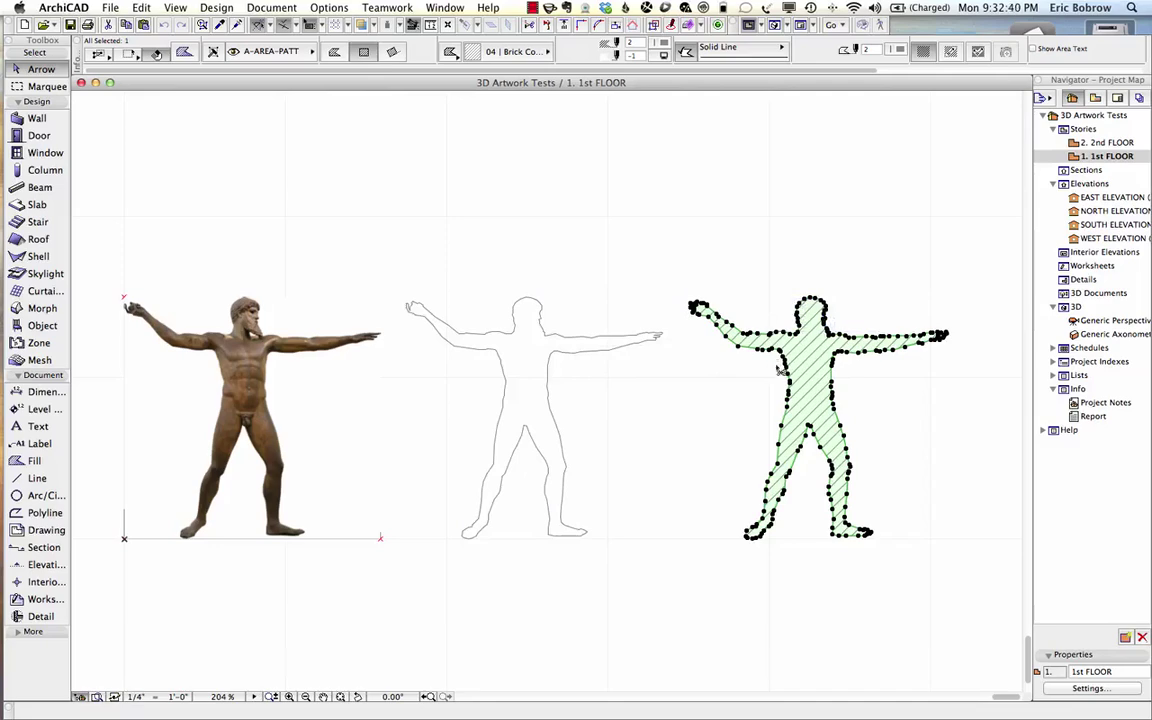
Paste the figure-shaped fill into the Untitled project's 1st floor plan, aligning its foot with the slab image's foot.
{"action": "key", "text": "super+Tab"}
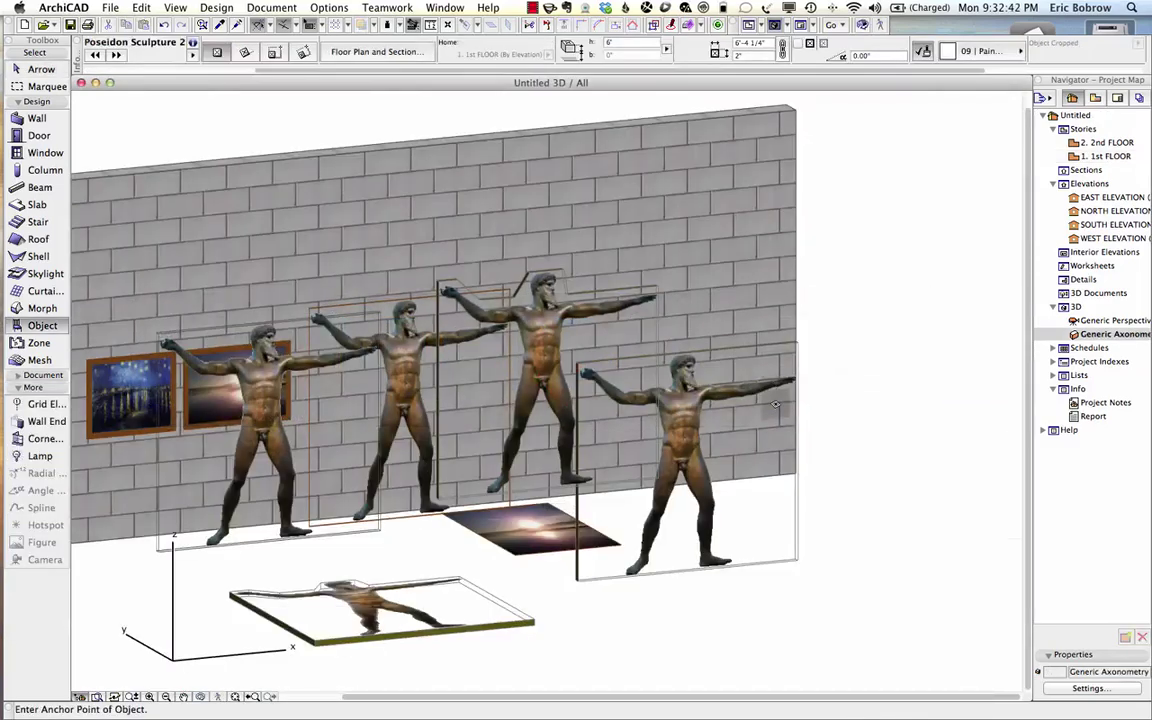
{"action": "key", "text": "F2"}
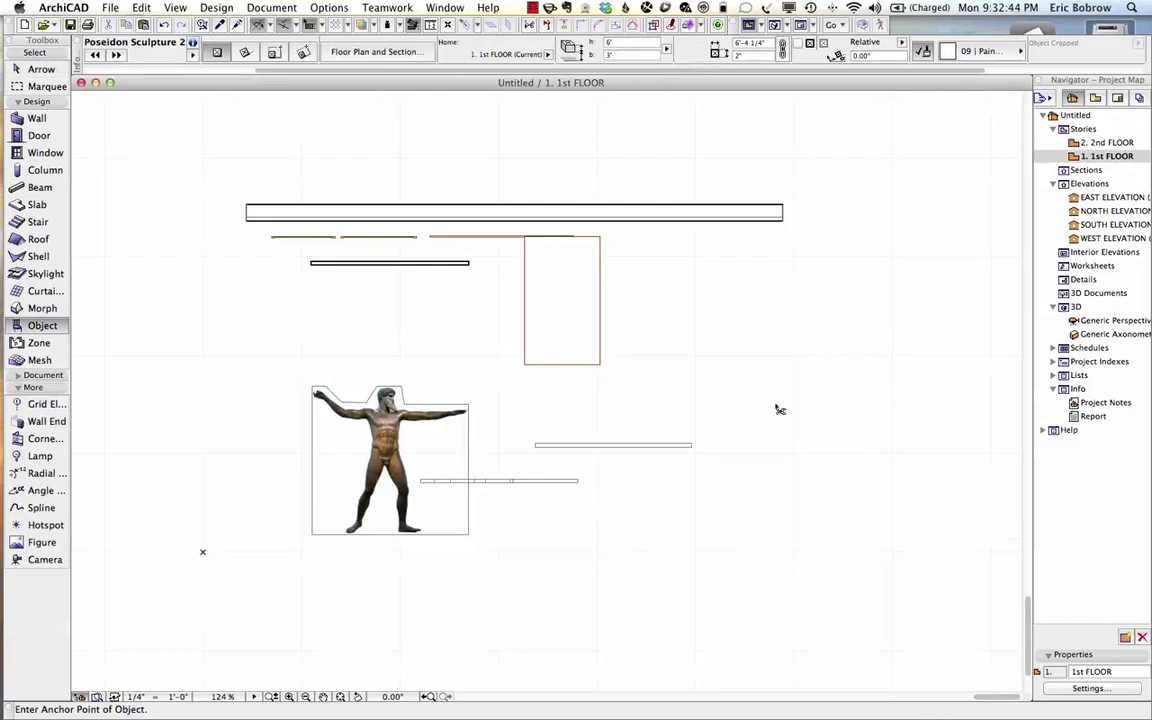
{"action": "key", "text": "super+v"}
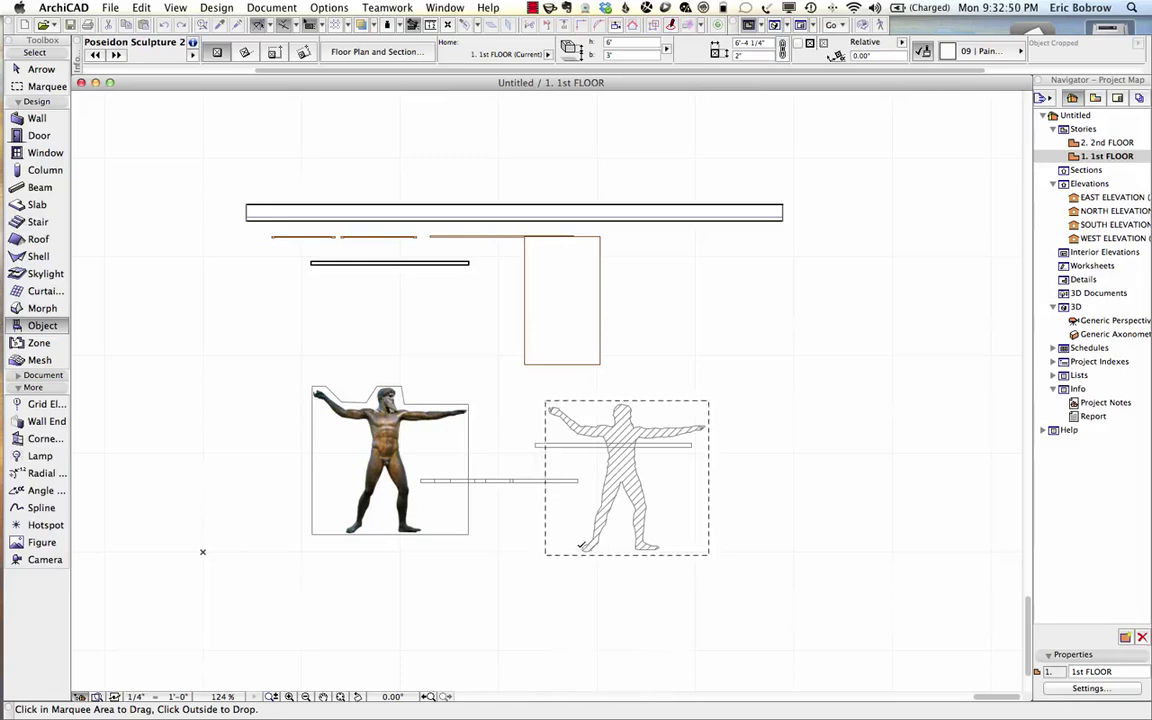
{"action": "left_click", "coordinate": [581, 545]}
{"action": "scroll", "coordinate": [350, 535], "scroll_direction": "up", "scroll_amount": 5}
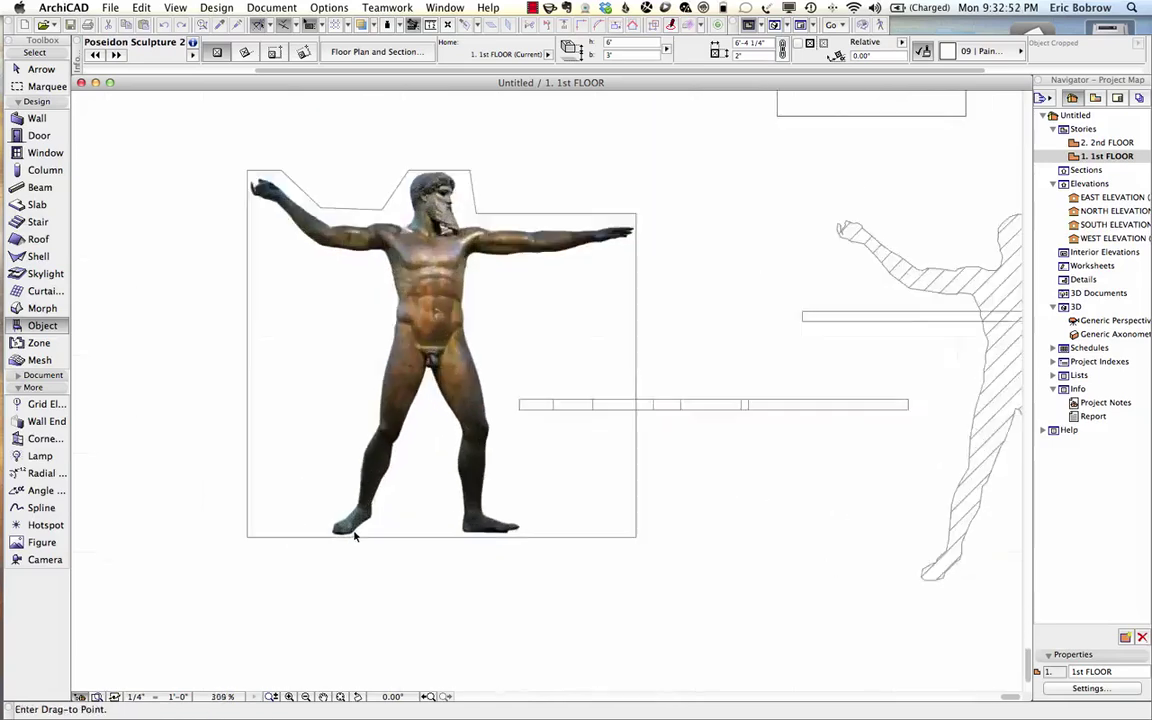
{"action": "scroll", "coordinate": [355, 535], "scroll_direction": "up", "scroll_amount": 3}
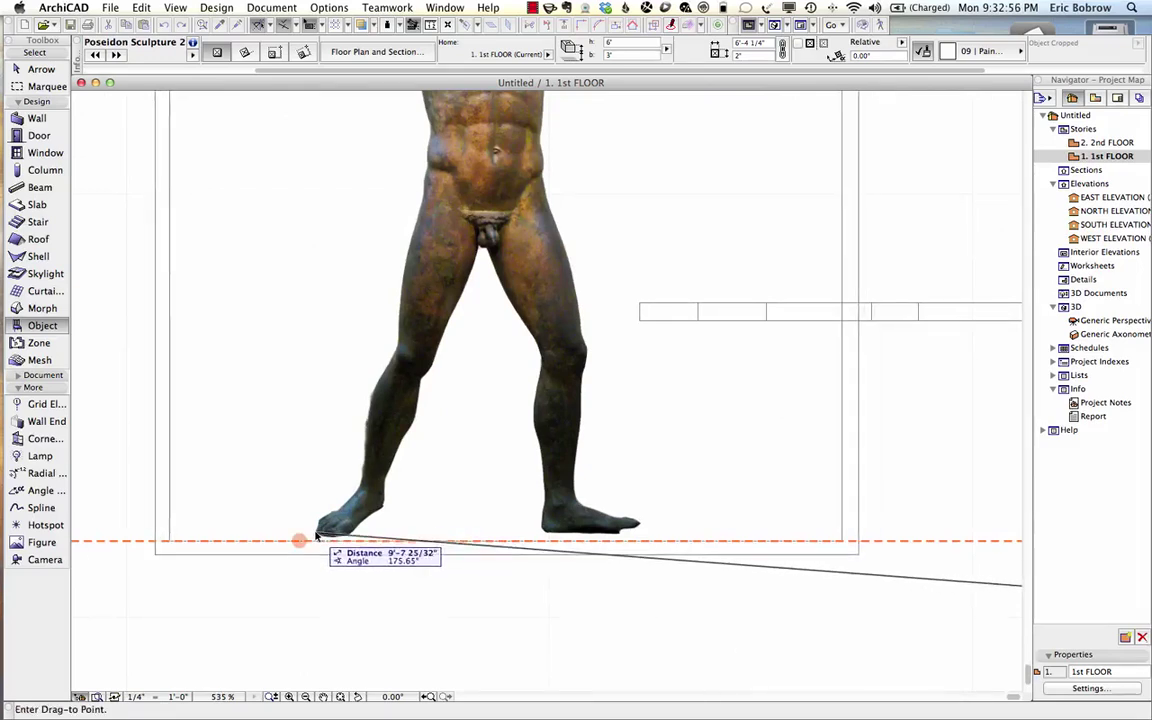
{"action": "left_click", "coordinate": [316, 537]}
{"action": "left_click", "coordinate": [336, 596]}
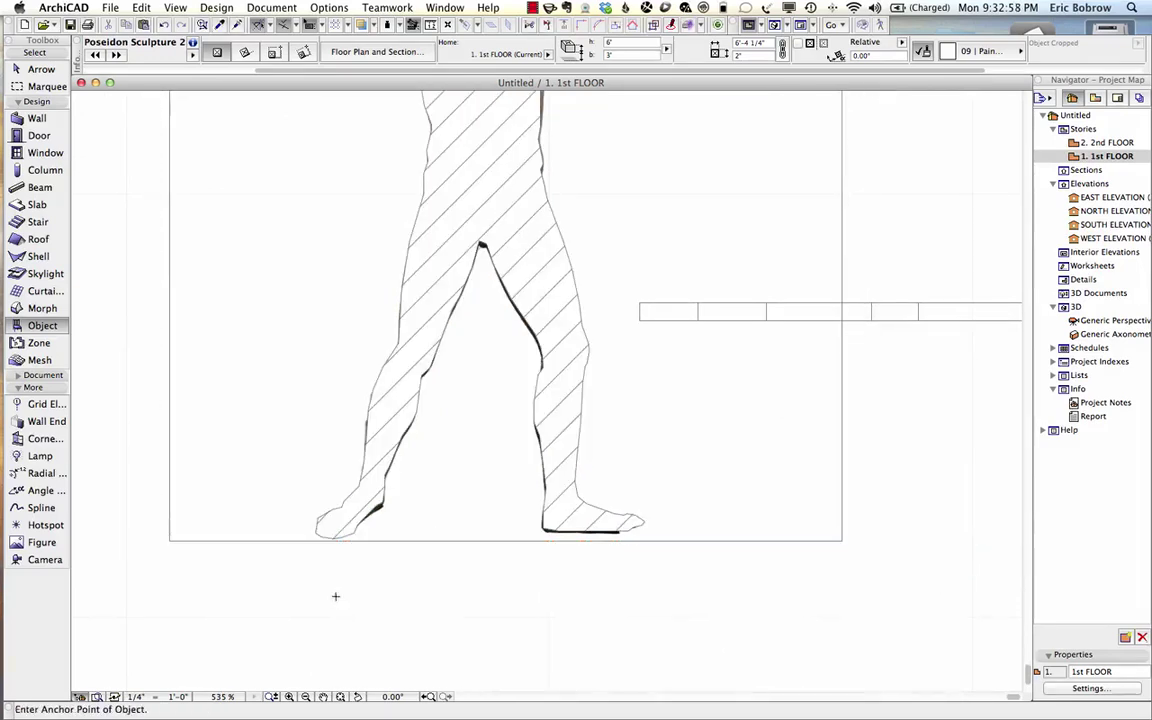
Move the figure-shaped fill slightly downward so its outline matches the contour of the figure image beneath it.
{"action": "scroll", "coordinate": [385, 497], "scroll_direction": "down", "scroll_amount": 3}
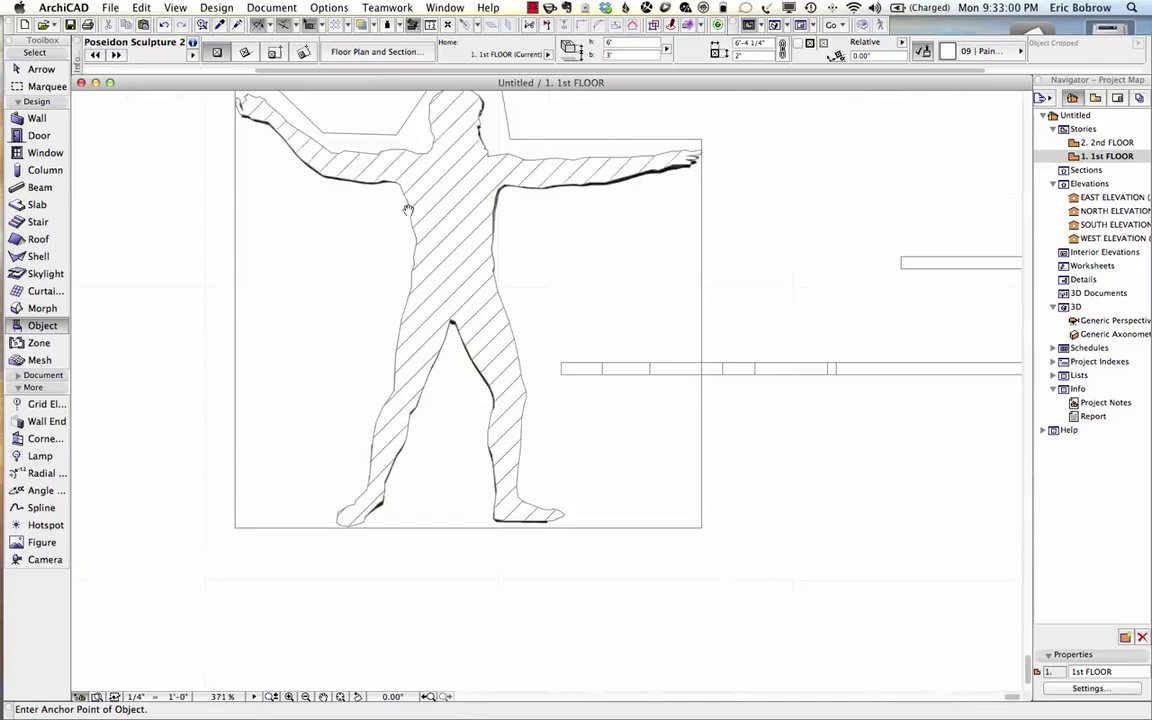
{"action": "middle_click_drag", "start_coordinate": [407, 211], "coordinate": [413, 271]}
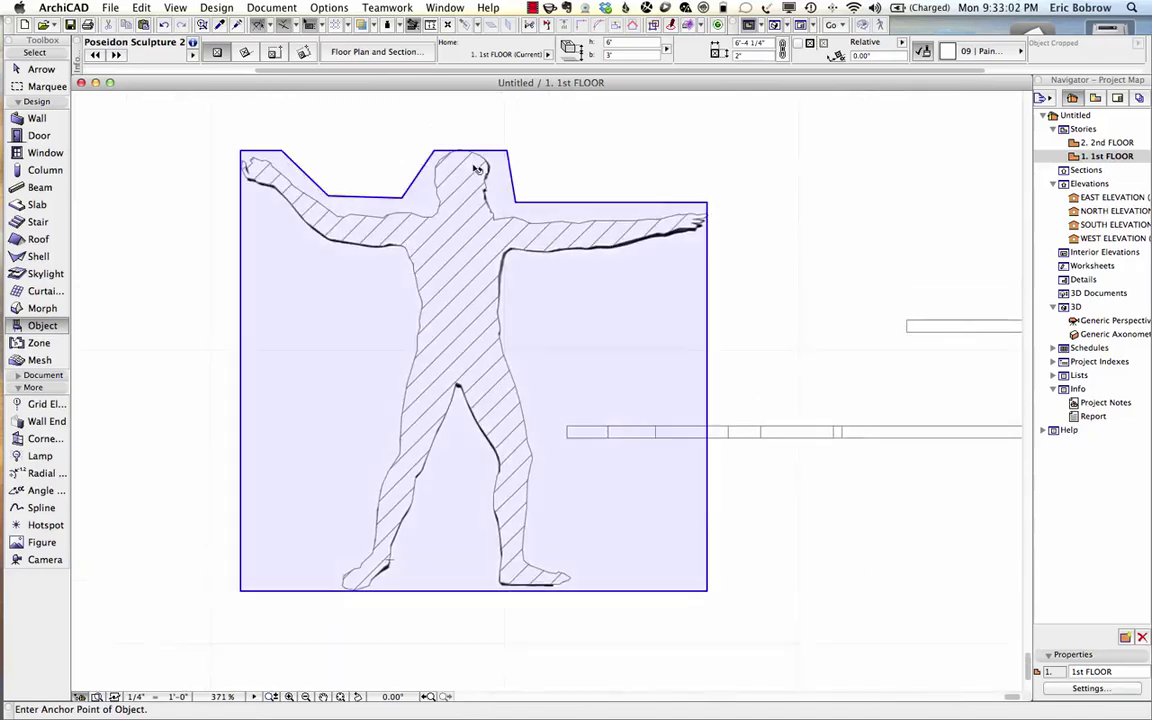
{"action": "left_click", "coordinate": [485, 160], "text": "shift"}
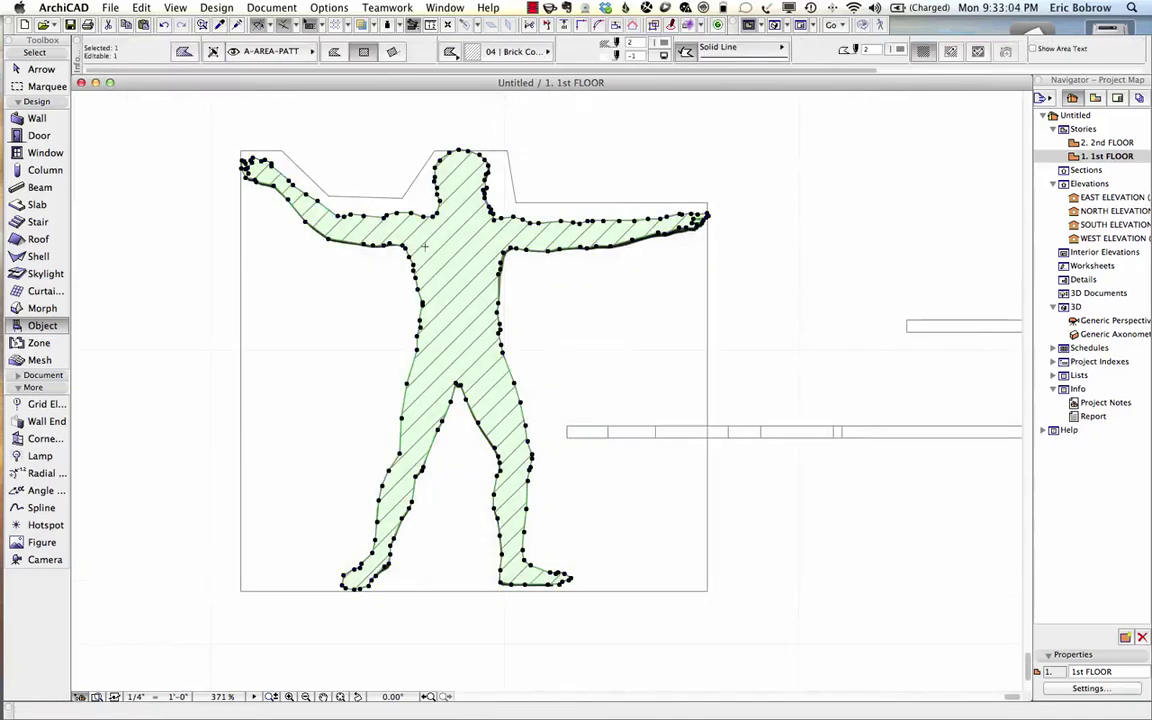
{"action": "scroll", "coordinate": [397, 272], "scroll_direction": "up", "scroll_amount": 3}
{"action": "key", "text": "super+d"}
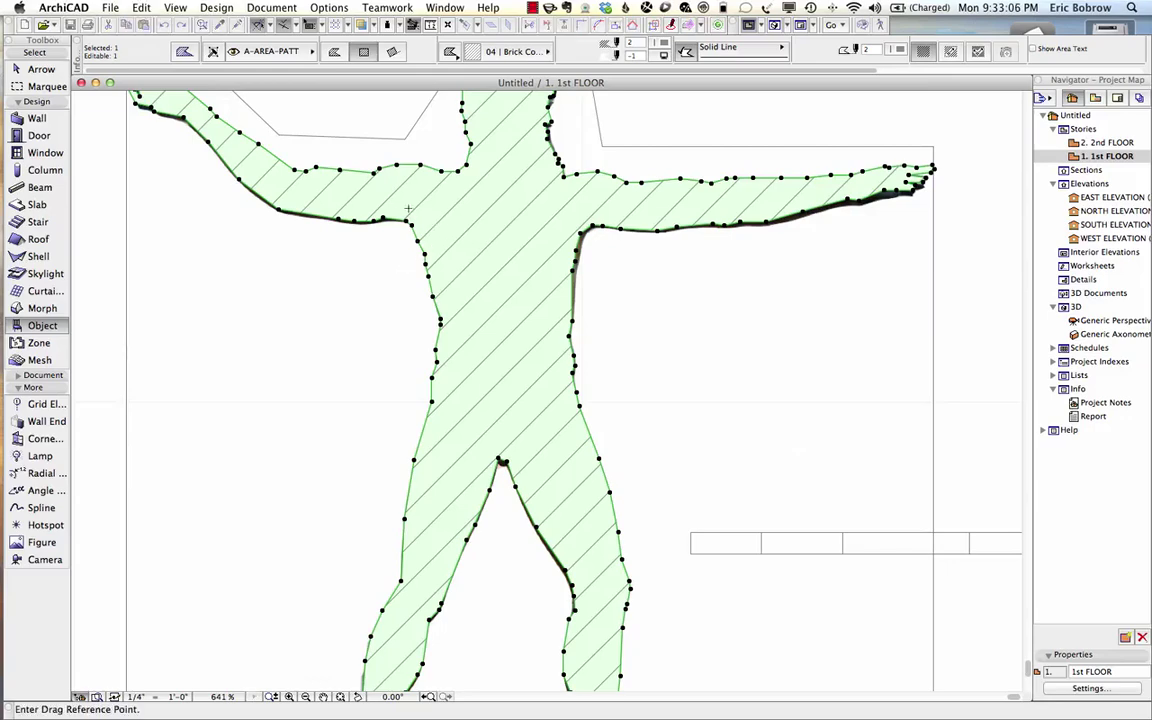
{"action": "left_click", "coordinate": [383, 216]}
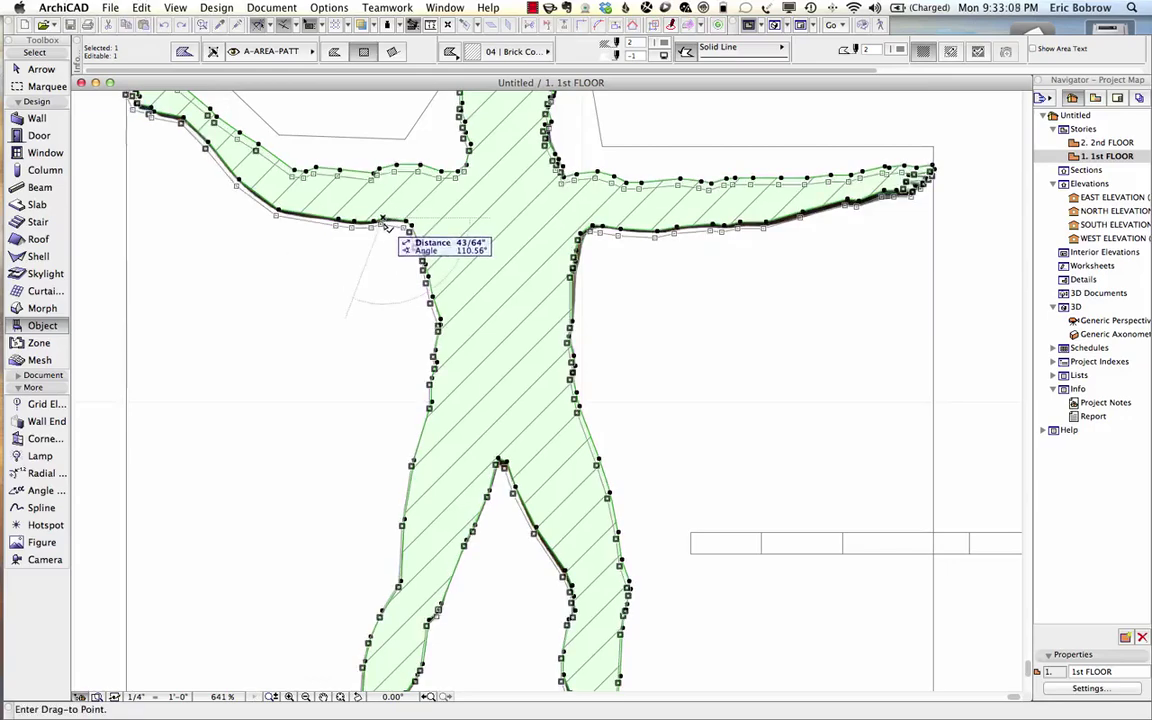
{"action": "scroll", "coordinate": [386, 224], "scroll_direction": "up", "scroll_amount": 5}
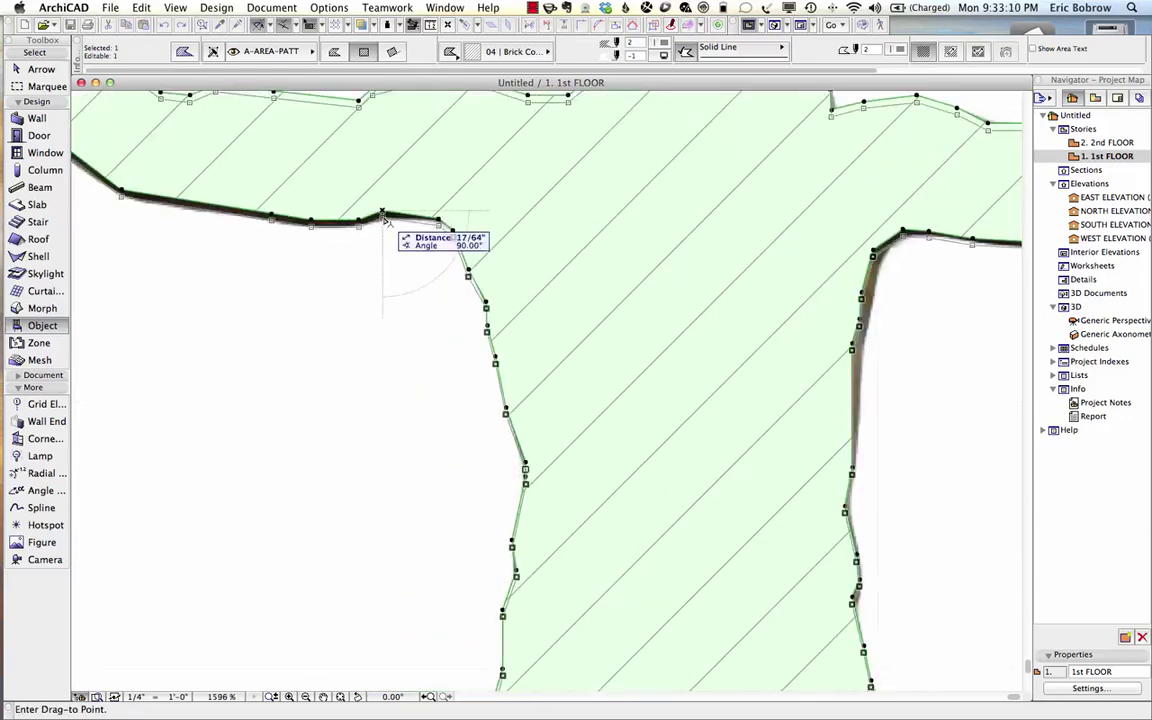
{"action": "scroll", "coordinate": [384, 218], "scroll_direction": "down", "scroll_amount": 5}
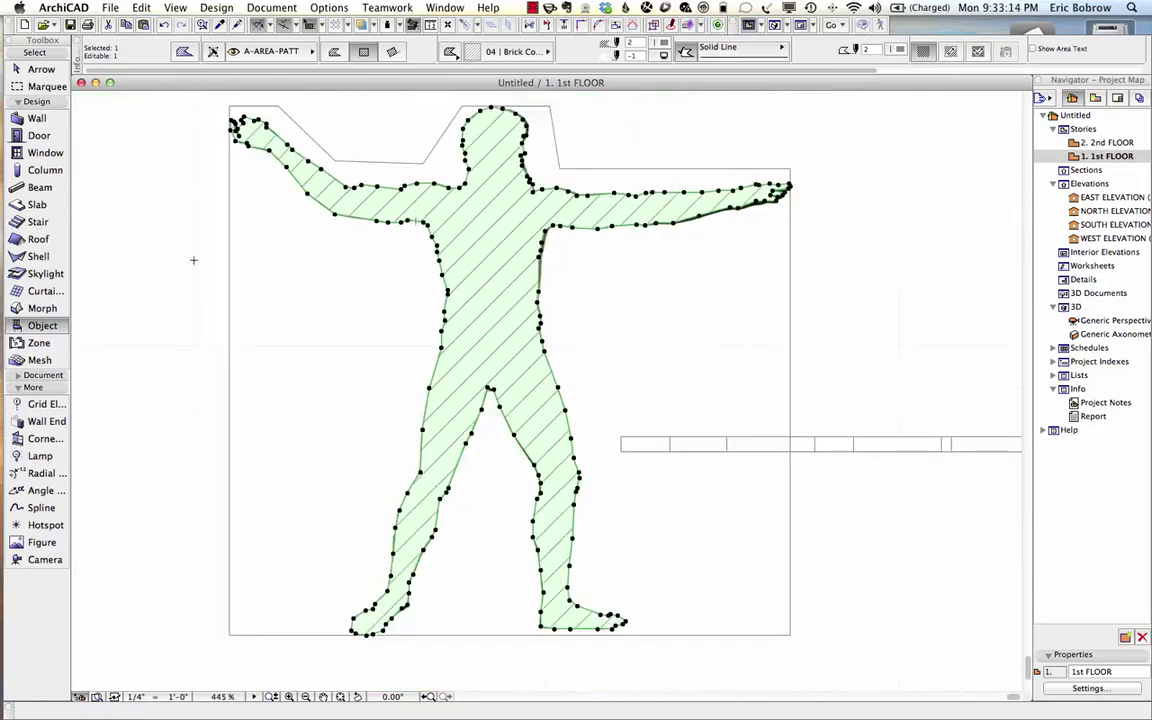
Trim the Poseidon image slab to the figure-shaped fill's outline by subtracting the slab areas outside the figure.
{"action": "key", "text": "Escape"}
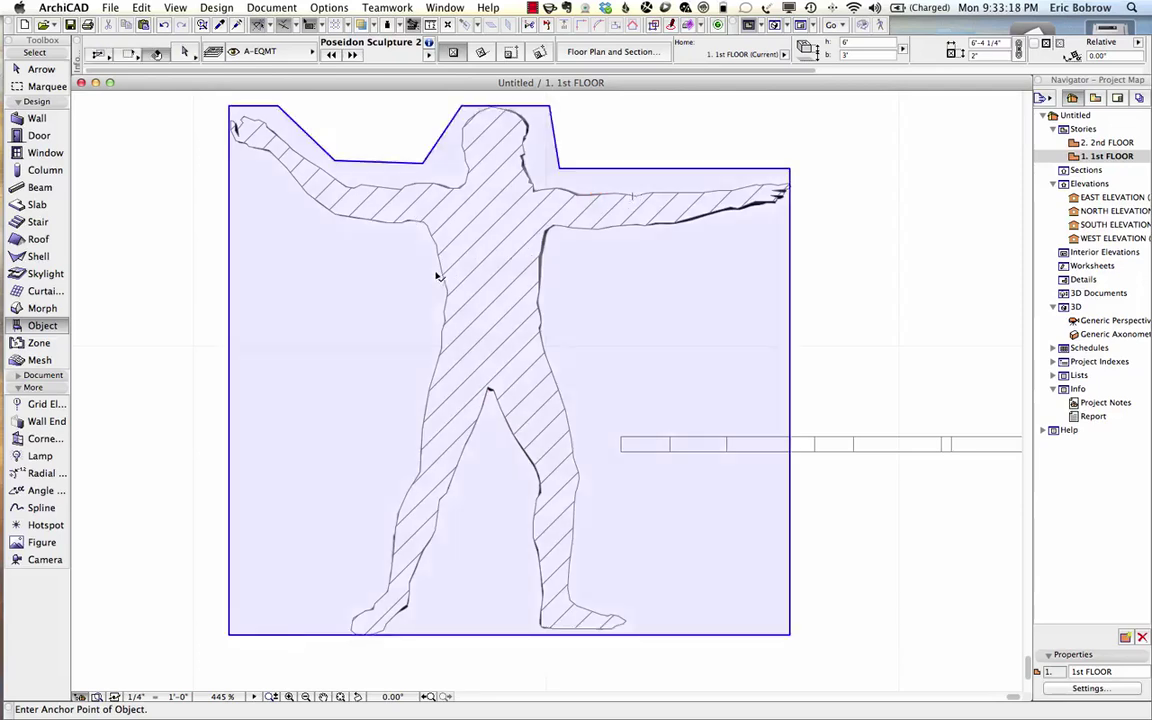
{"action": "left_click", "coordinate": [441, 278], "text": "shift"}
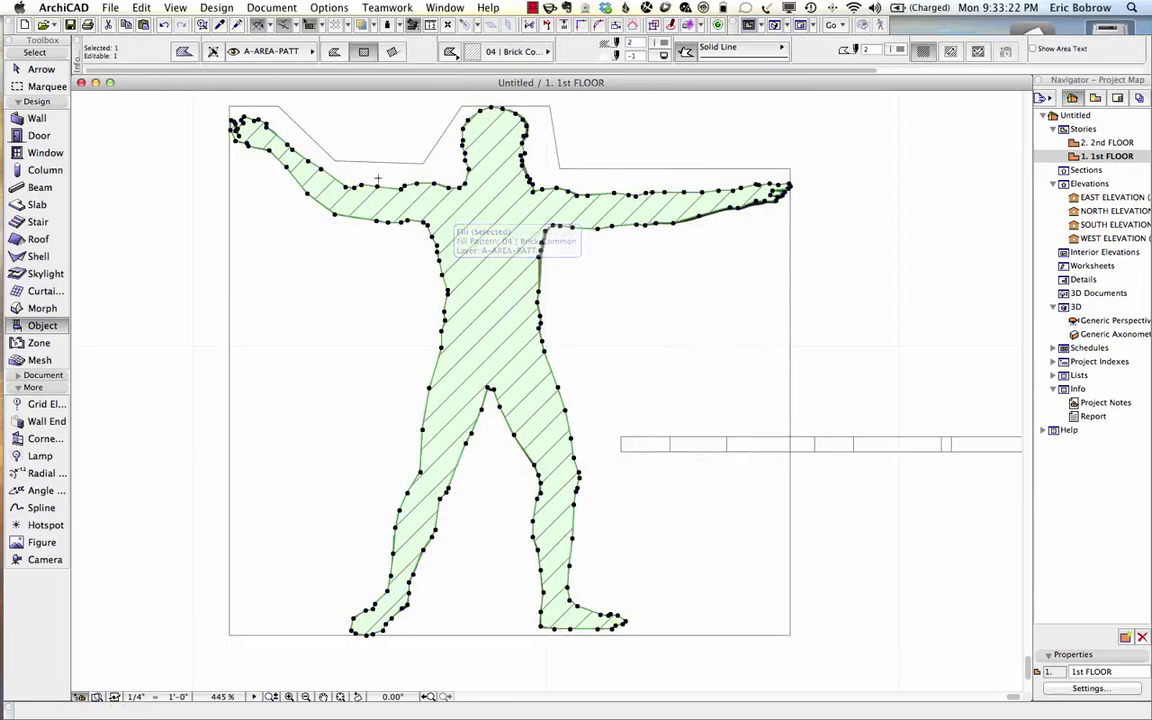
{"action": "key", "text": "Escape"}
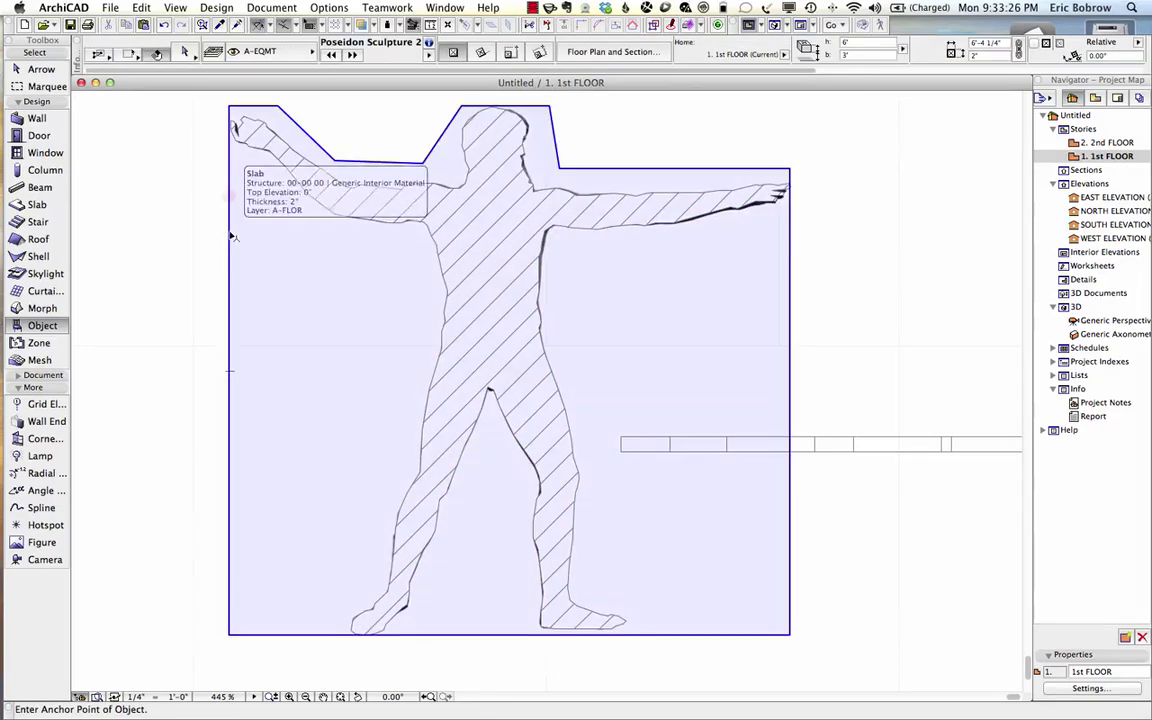
{"action": "left_click", "coordinate": [231, 236], "text": "shift"}
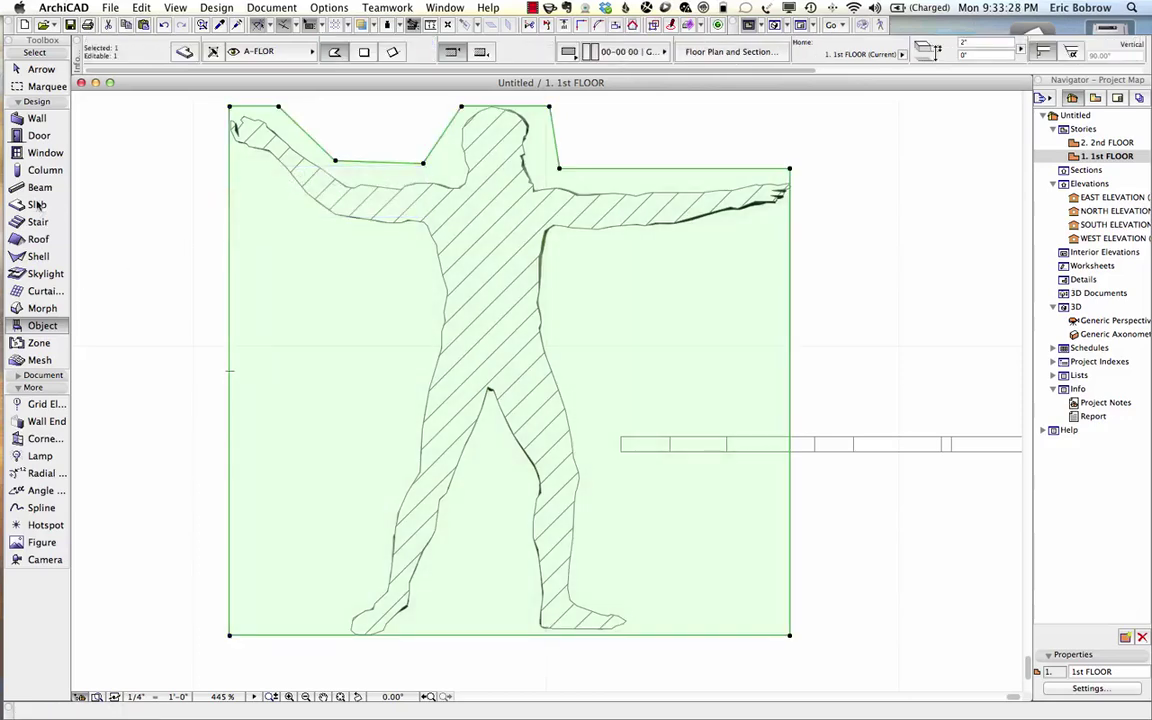
{"action": "left_click", "coordinate": [37, 204]}
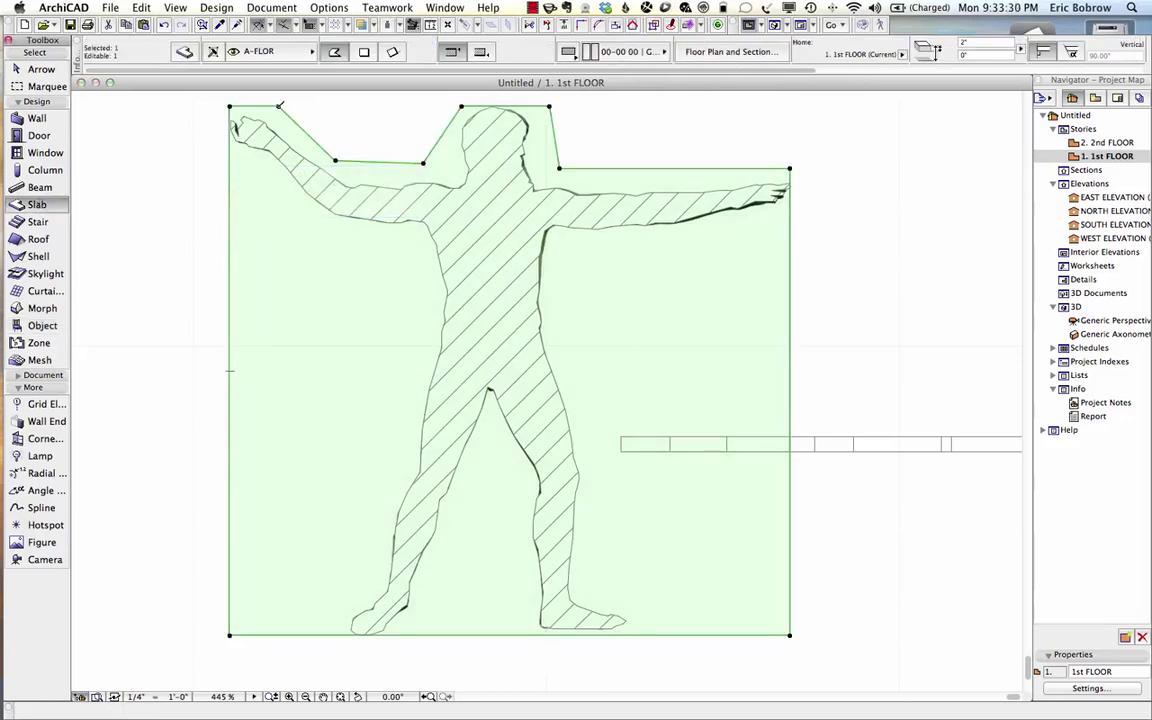
{"action": "left_click", "coordinate": [280, 105]}
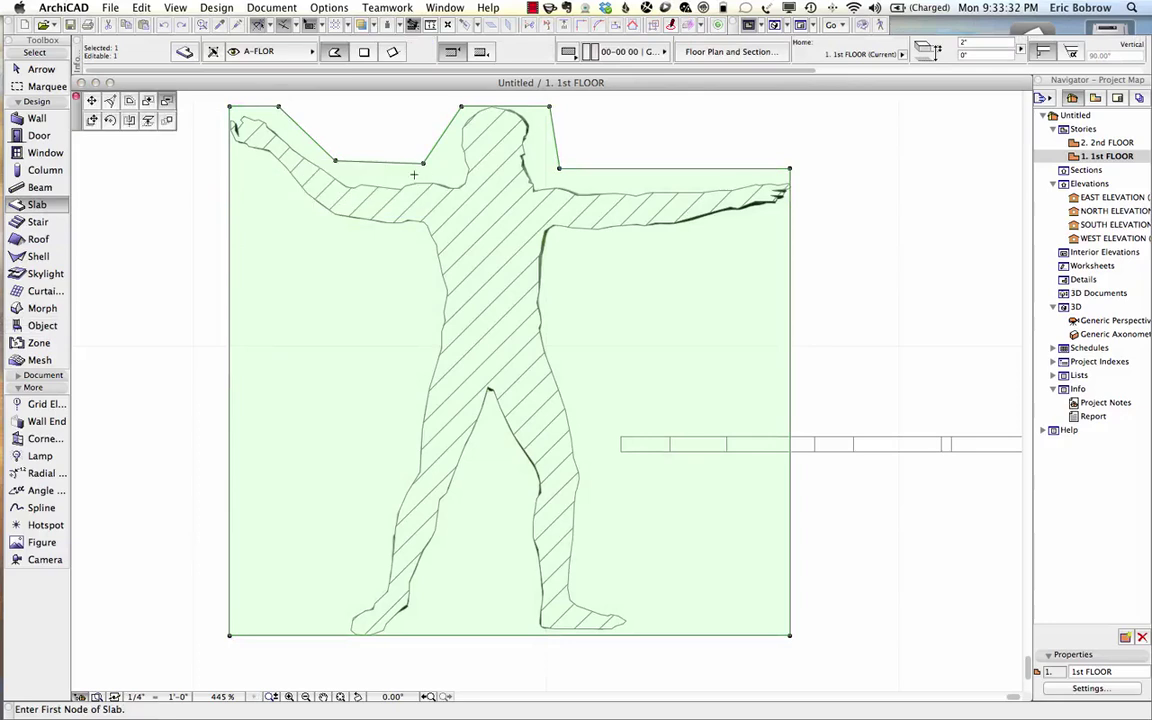
{"action": "left_click", "coordinate": [283, 284]}
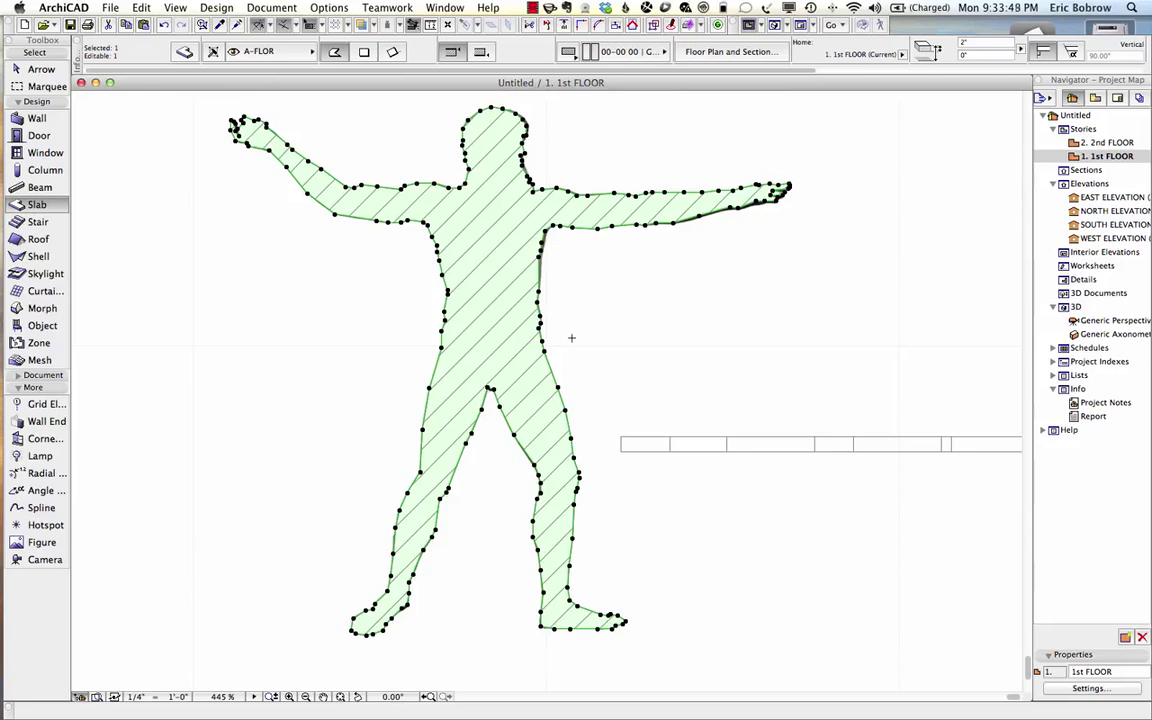
Show the trimmed slab in 3D and set its parallel projection to Side view with a 90° azimuth.
{"action": "key", "text": "F5"}
{"action": "middle_click_drag", "start_coordinate": [379, 520], "coordinate": [367, 631], "text": "shift"}
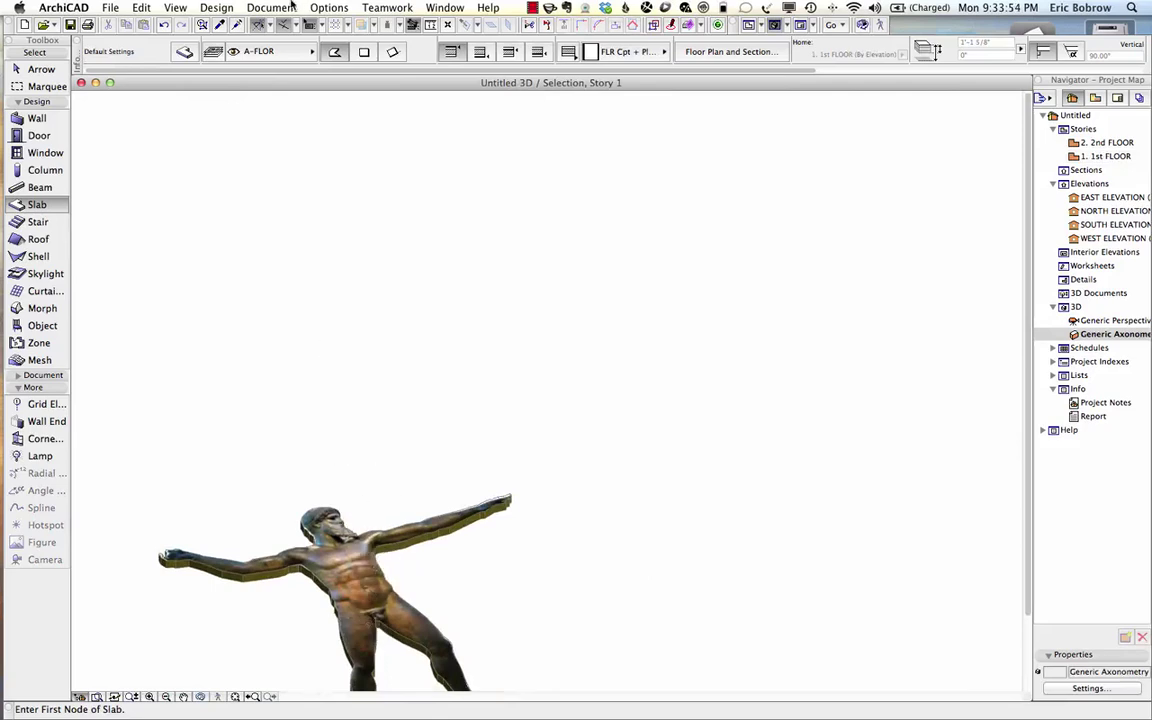
{"action": "left_click", "coordinate": [175, 8]}
{"action": "mouse_move", "coordinate": [200, 297]}
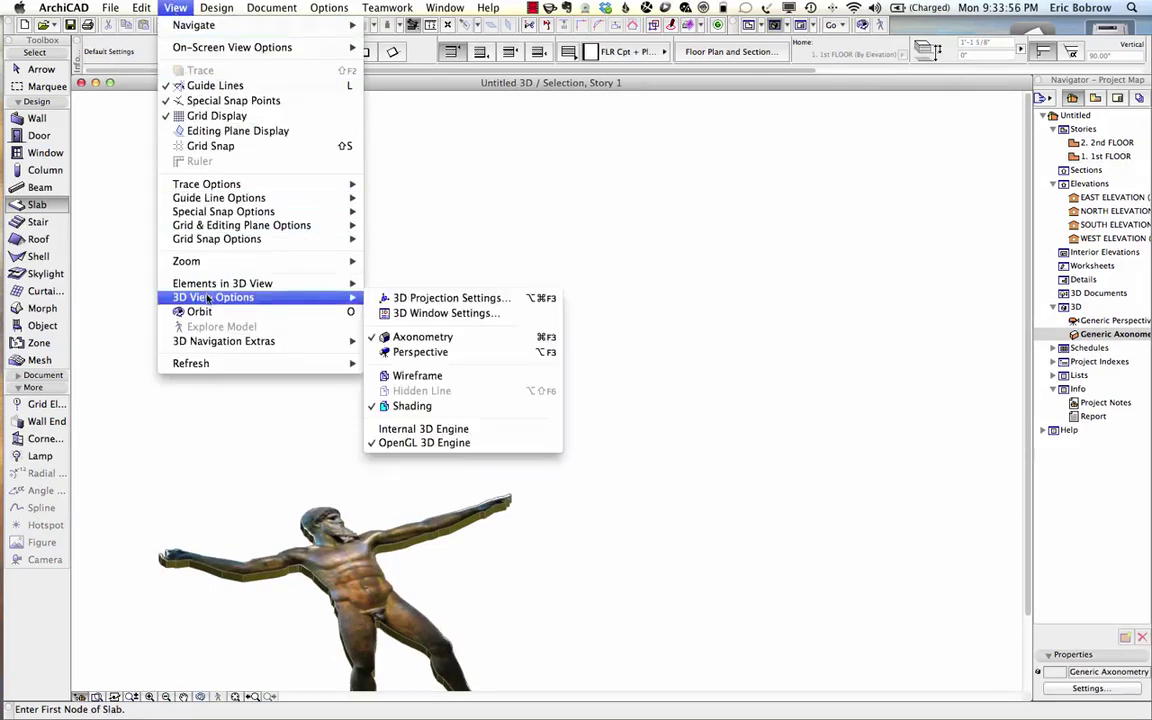
{"action": "left_click", "coordinate": [422, 298]}
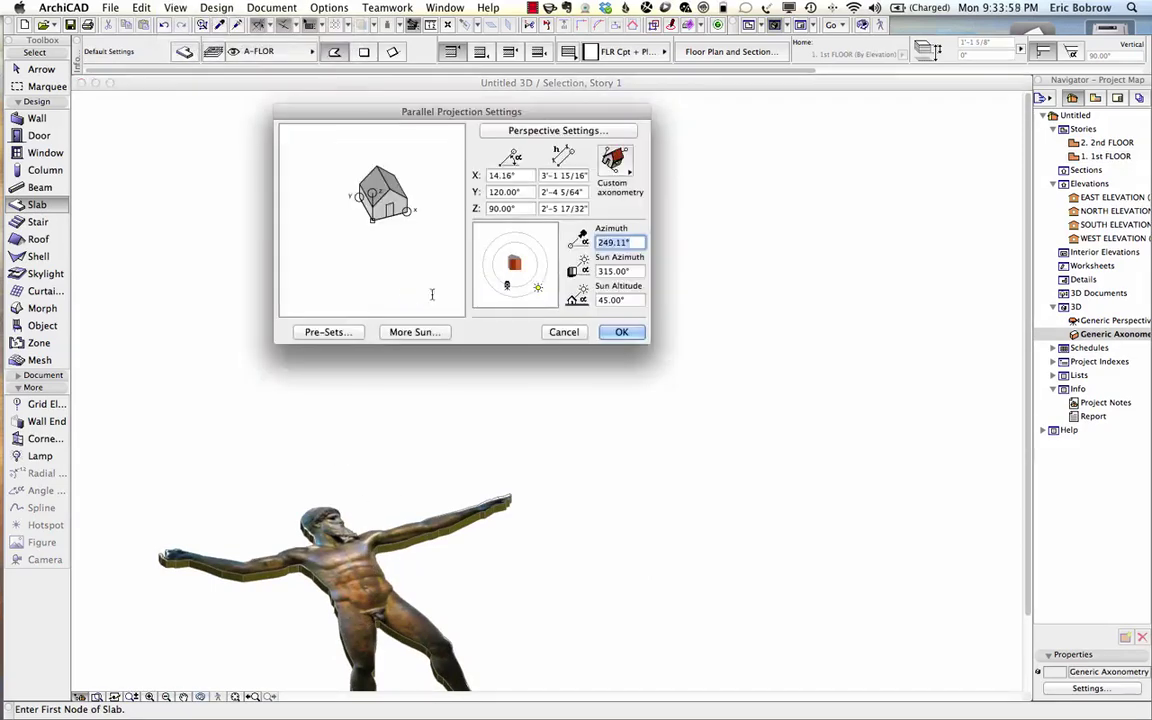
{"action": "left_click", "coordinate": [615, 160]}
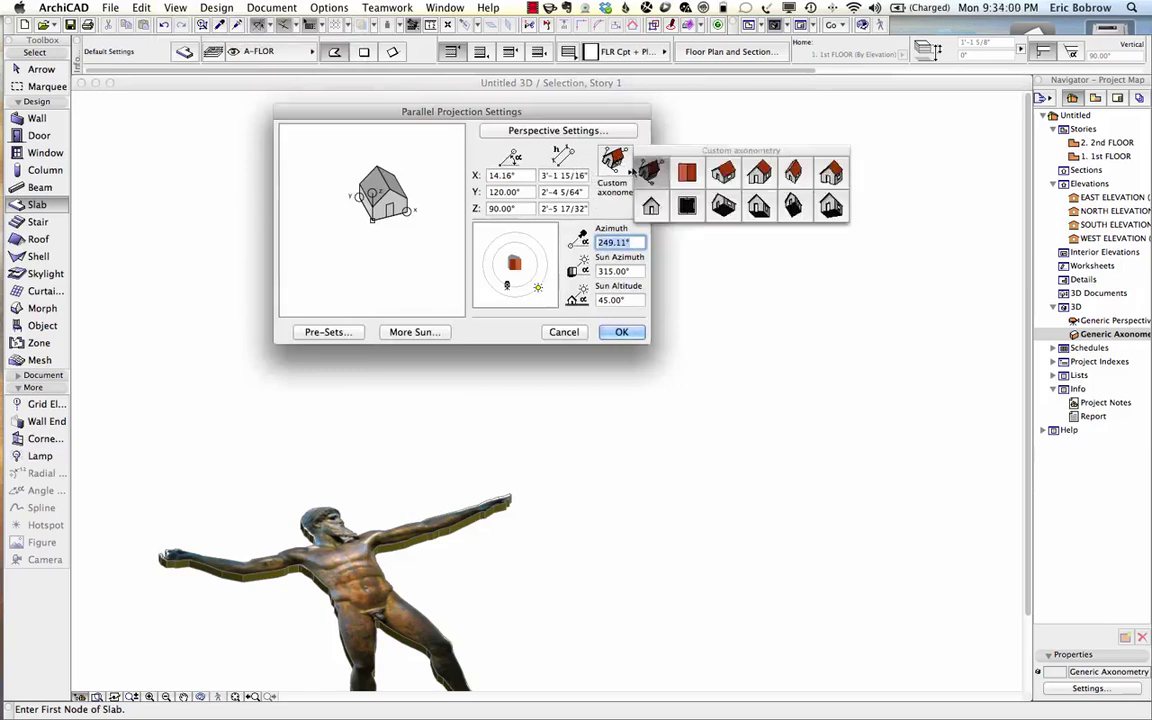
{"action": "left_click", "coordinate": [689, 198]}
{"action": "left_click", "coordinate": [516, 245]}
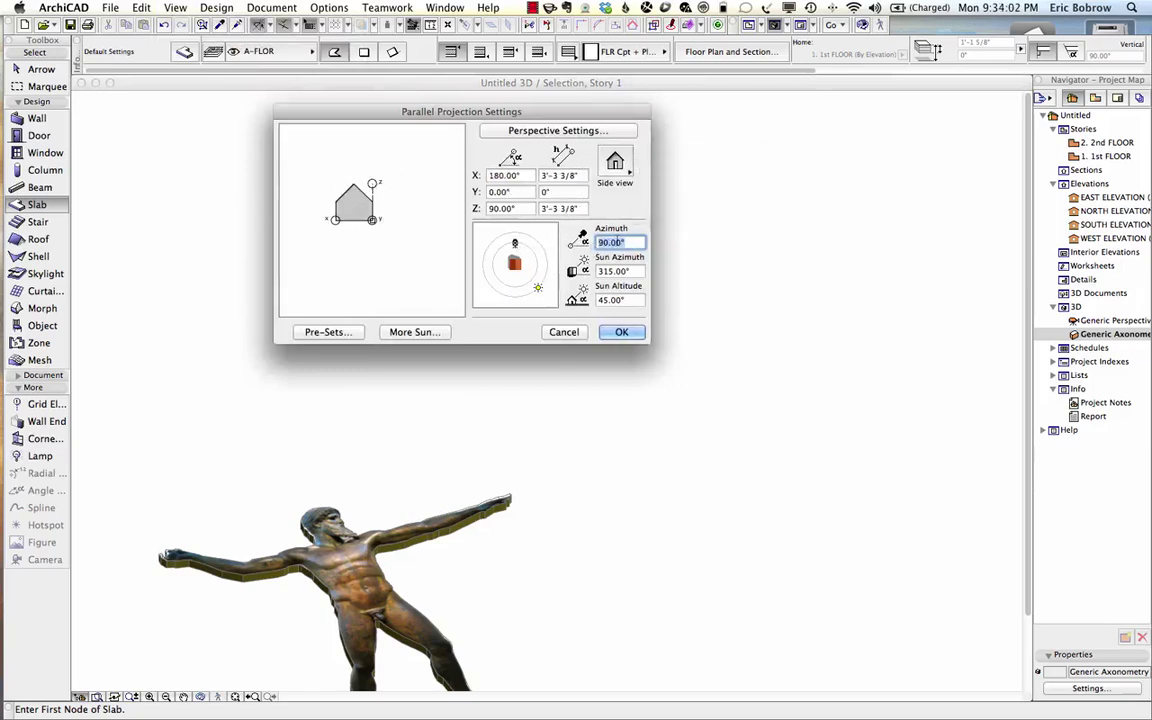
{"action": "left_click", "coordinate": [621, 332]}
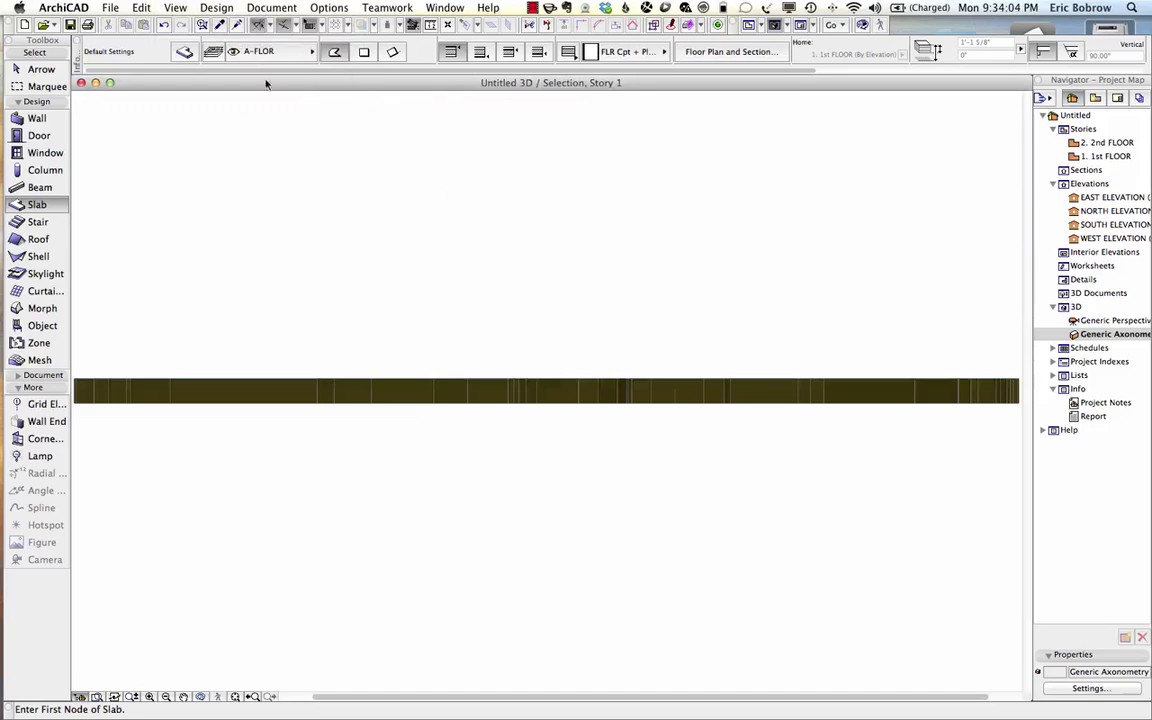
Save the figure-shaped slab as an object named Poseidon Sculpture 3 in the Embedded Library.
{"action": "left_click", "coordinate": [170, 351]}
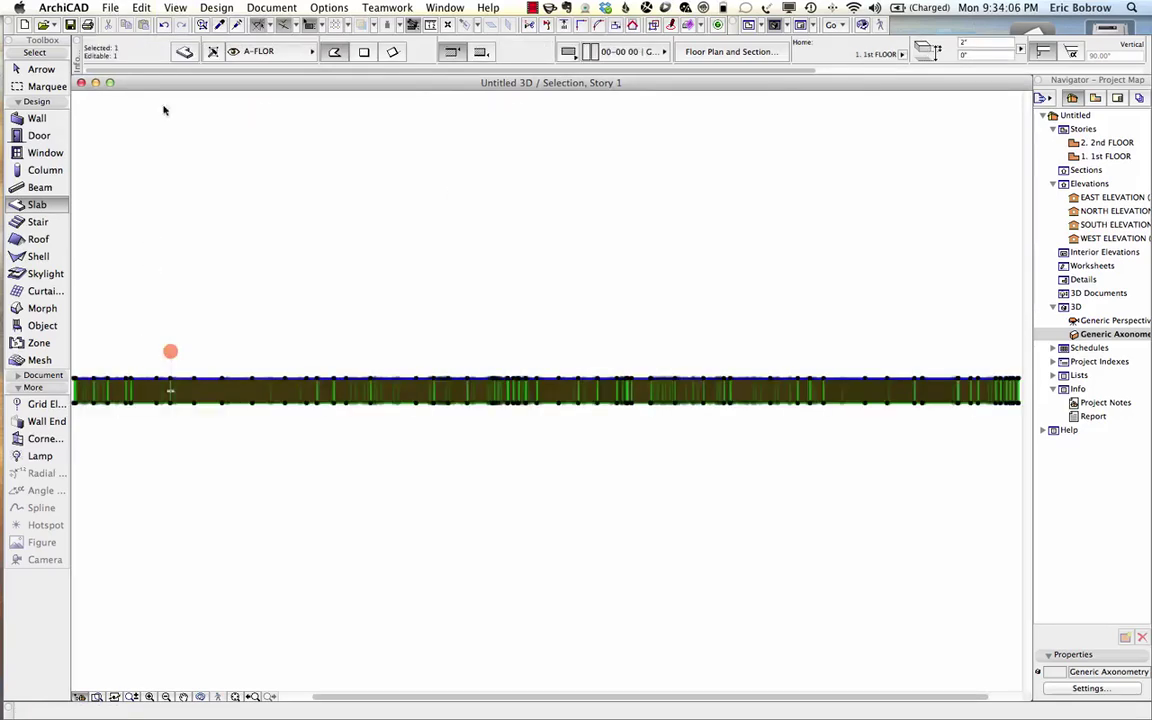
{"action": "left_click", "coordinate": [110, 8]}
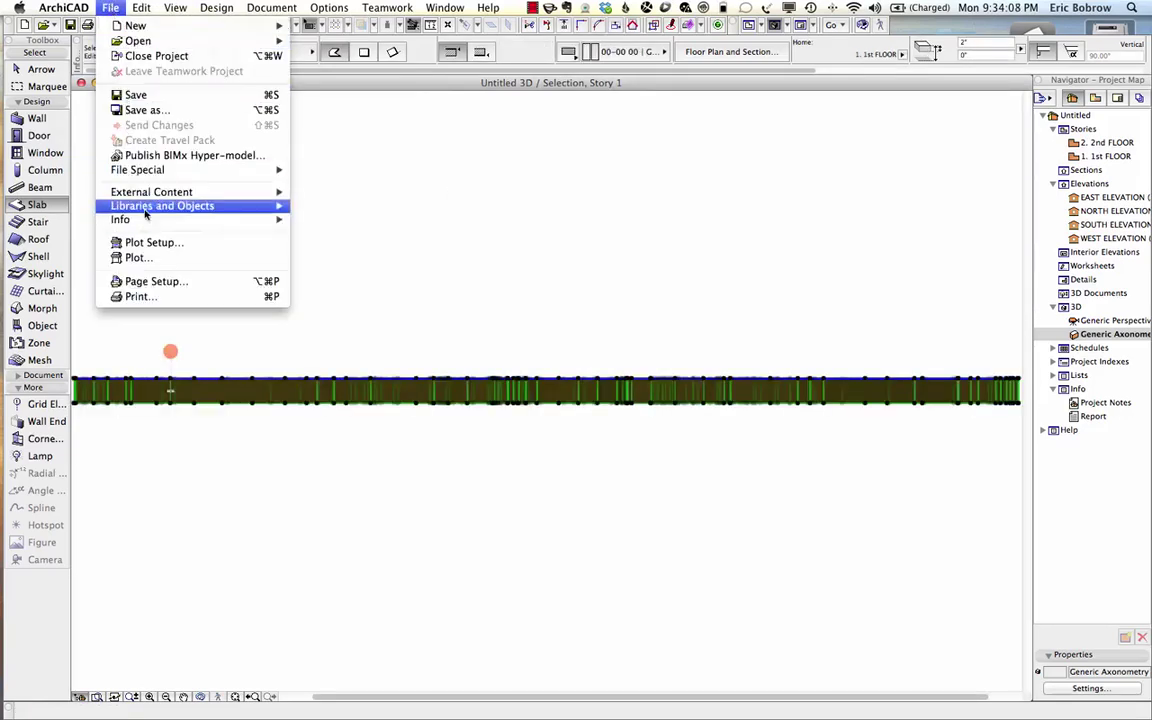
{"action": "mouse_move", "coordinate": [249, 210]}
{"action": "mouse_move", "coordinate": [365, 313]}
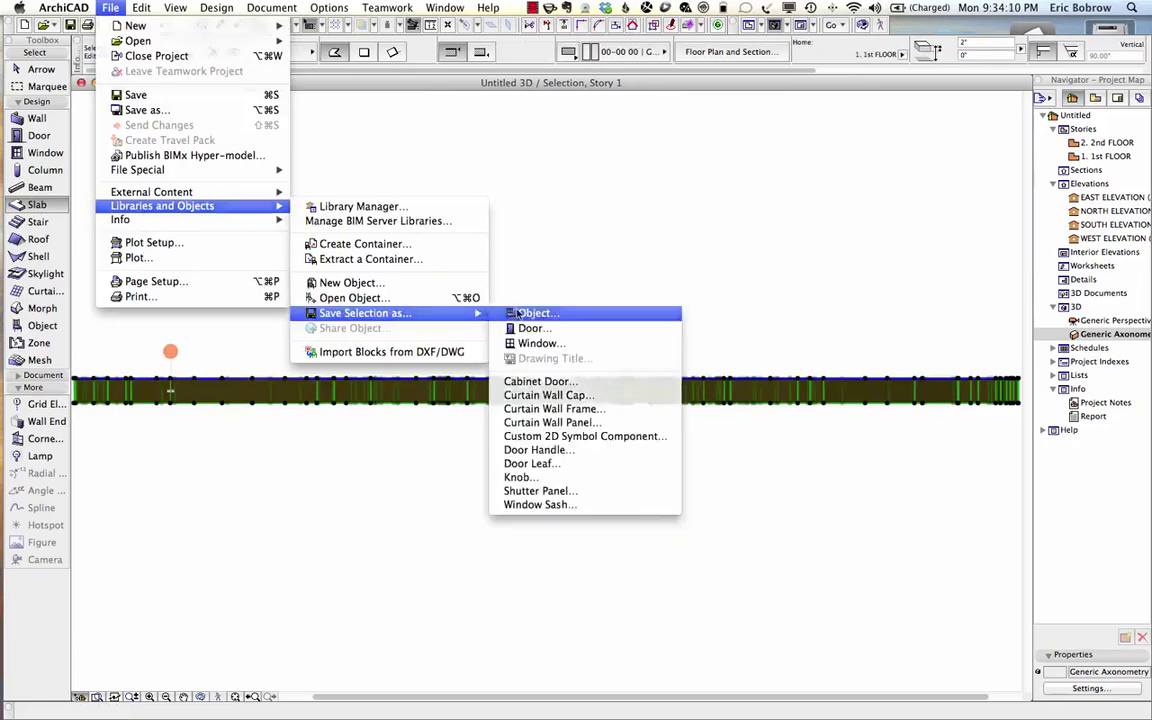
{"action": "left_click", "coordinate": [545, 242]}
{"action": "left_click", "coordinate": [666, 322]}
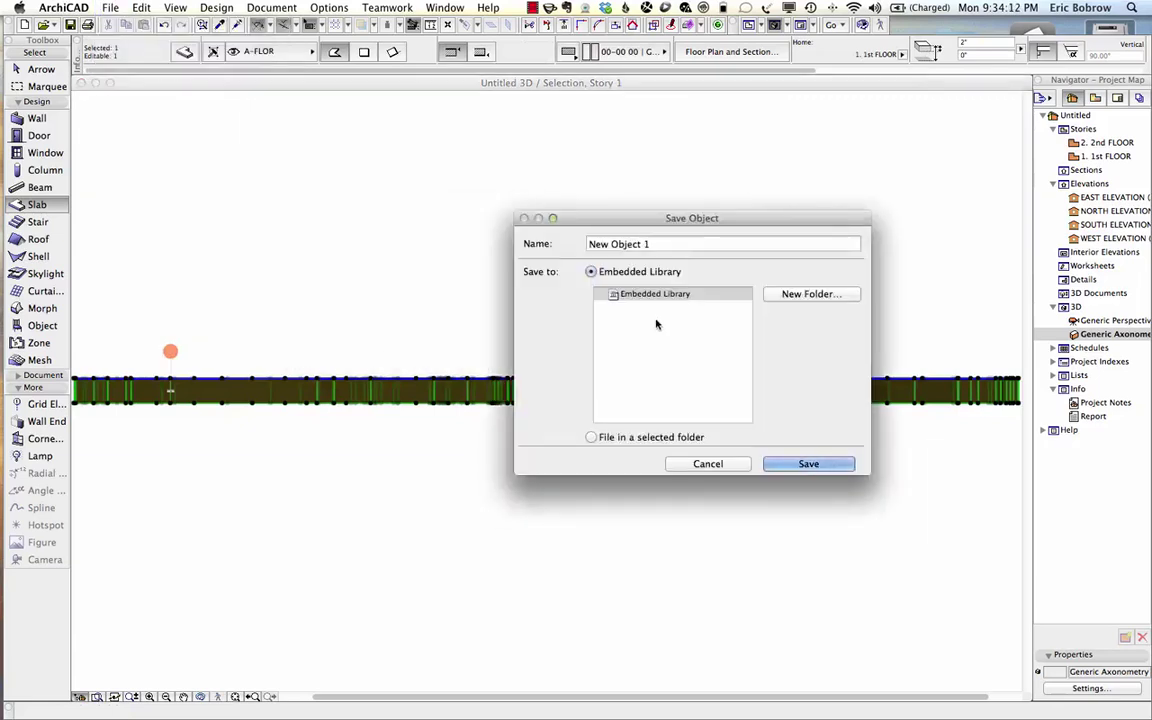
{"action": "type", "text": "Pos"}
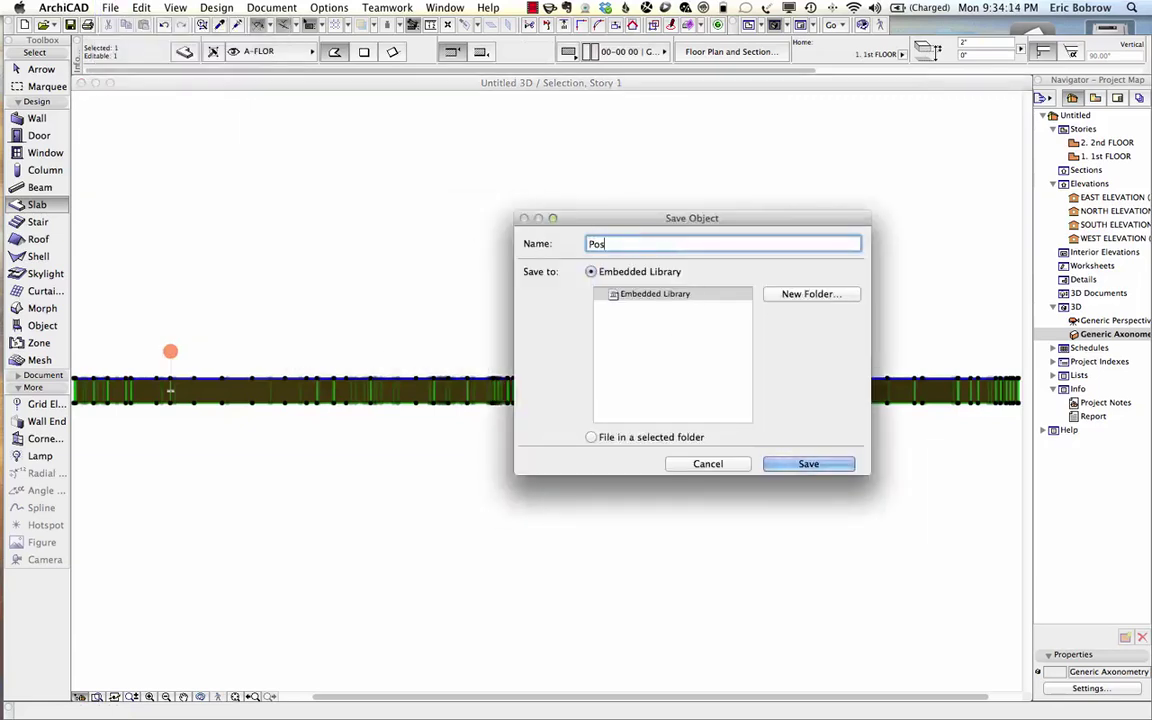
{"action": "type", "text": "eidon Sculpture 3"}
{"action": "key", "text": "Return"}
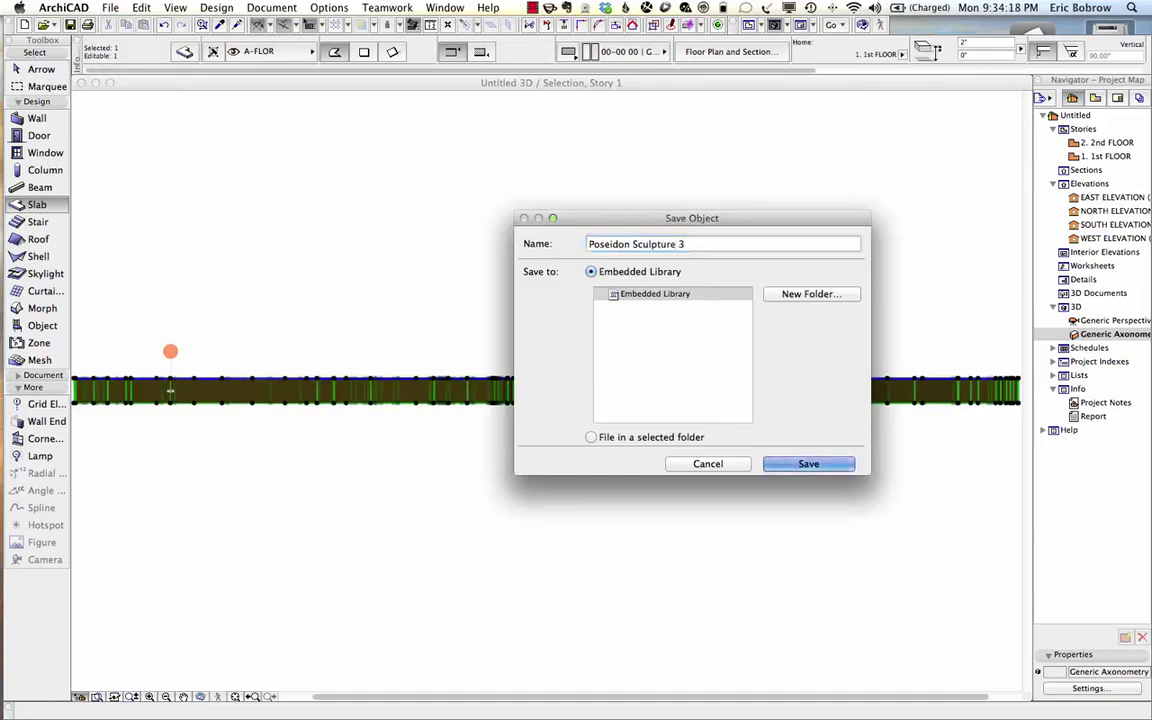
{"action": "left_click", "coordinate": [838, 485]}
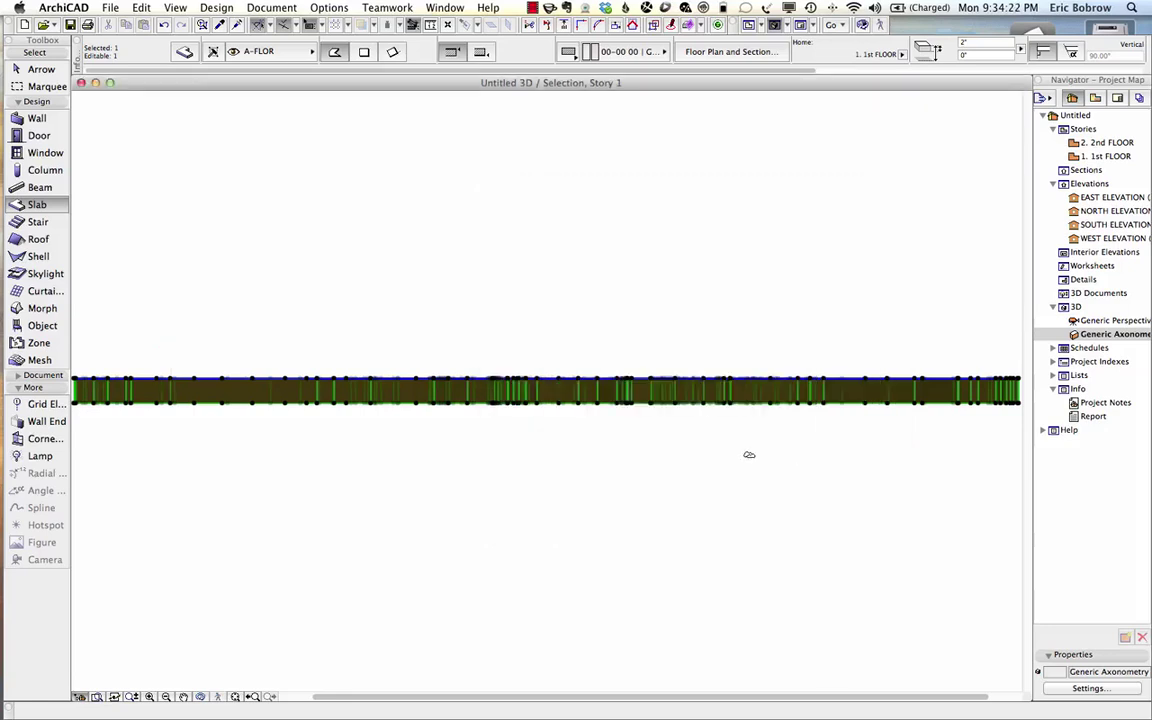
Place the Poseidon Sculpture 3 object on the 1st floor plan, just below the earlier sculpture objects.
{"action": "key", "text": "F2"}
{"action": "key", "text": "Escape"}
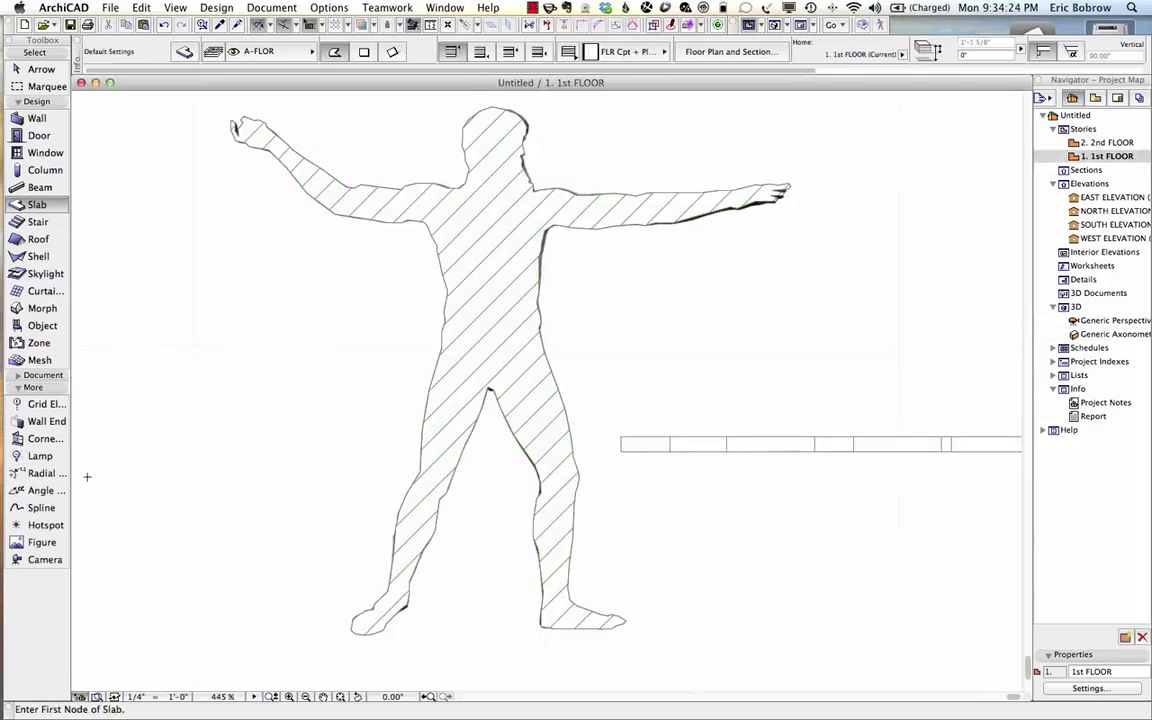
{"action": "left_click", "coordinate": [41, 325]}
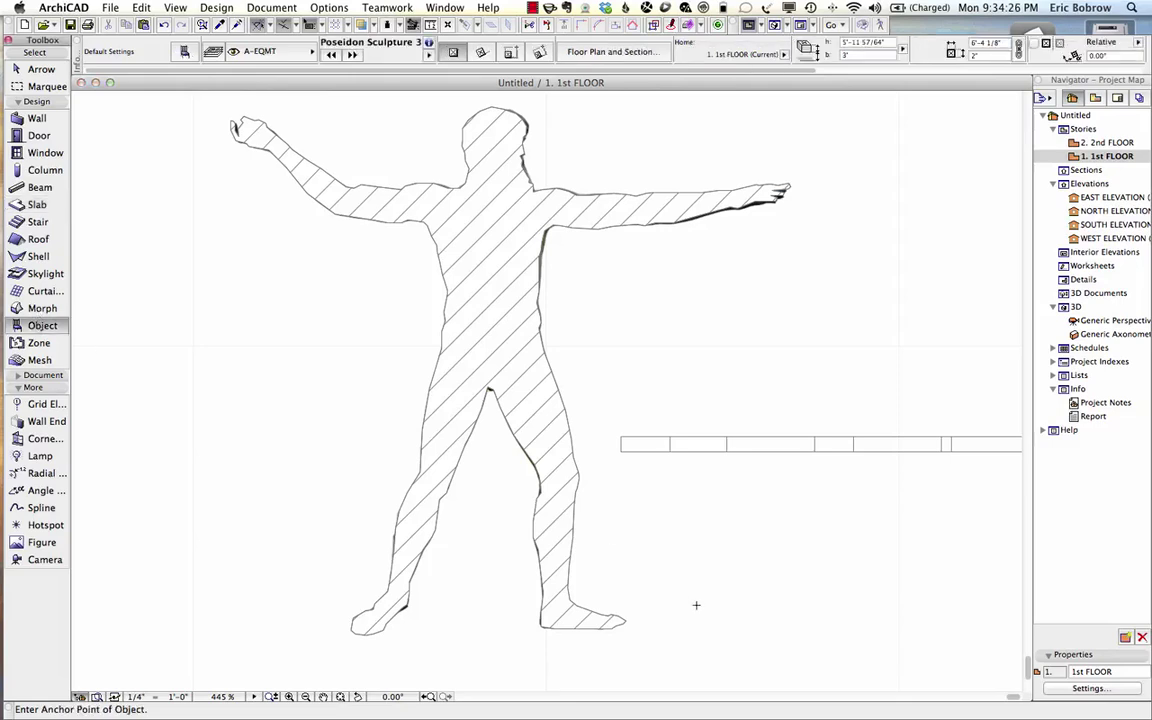
{"action": "scroll", "coordinate": [696, 605], "scroll_direction": "down", "scroll_amount": 10}
{"action": "scroll", "coordinate": [573, 527], "scroll_direction": "up", "scroll_amount": 4}
{"action": "left_click", "coordinate": [567, 524]}
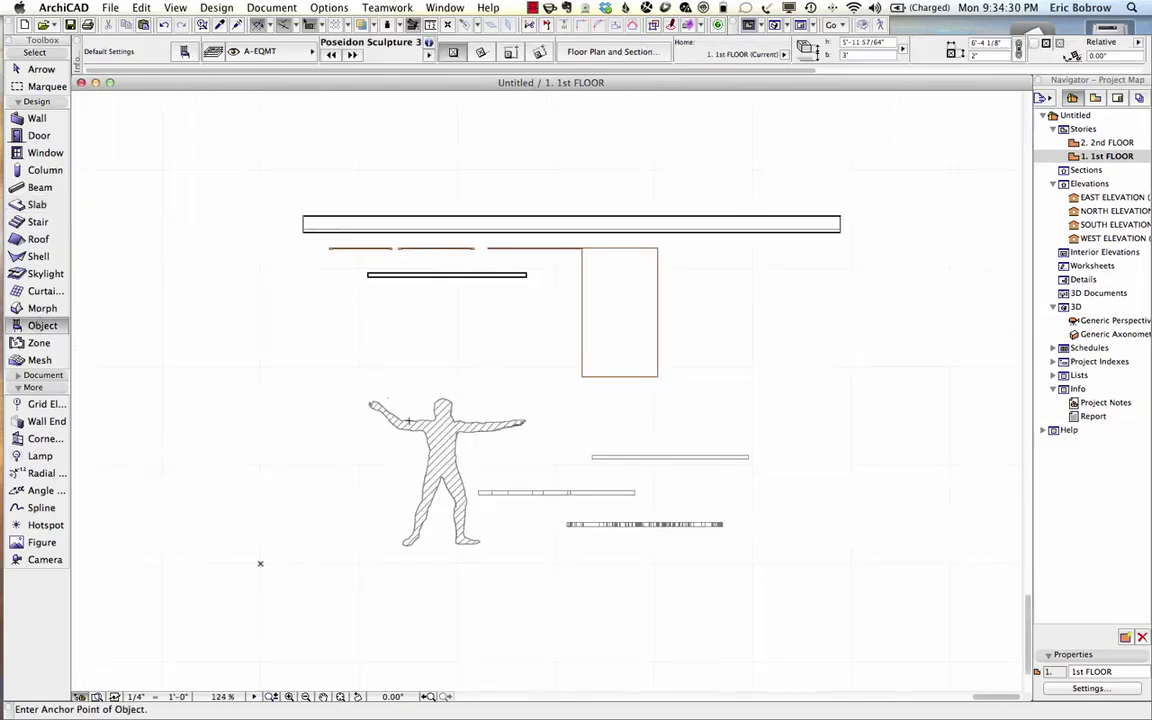
Show the whole model in 3D and set the Poseidon Sculpture 3 object's rotation angle to 180°.
{"action": "right_click", "coordinate": [254, 366]}
{"action": "left_click", "coordinate": [312, 573]}
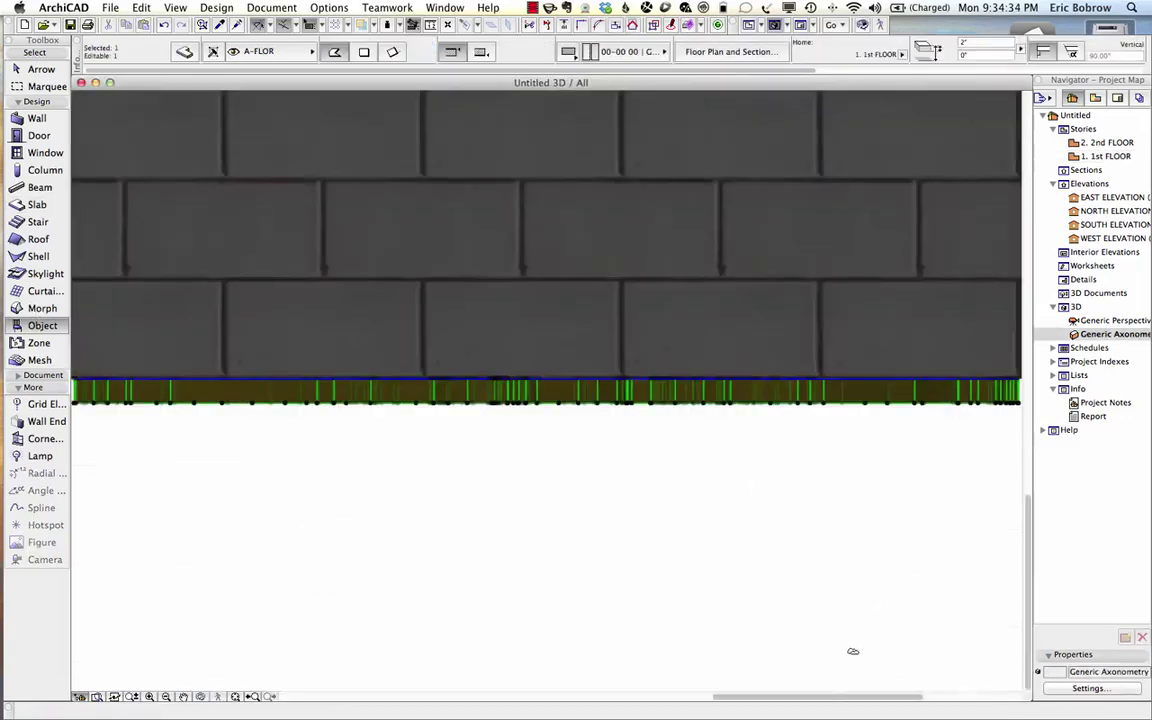
{"action": "left_click", "coordinate": [252, 696]}
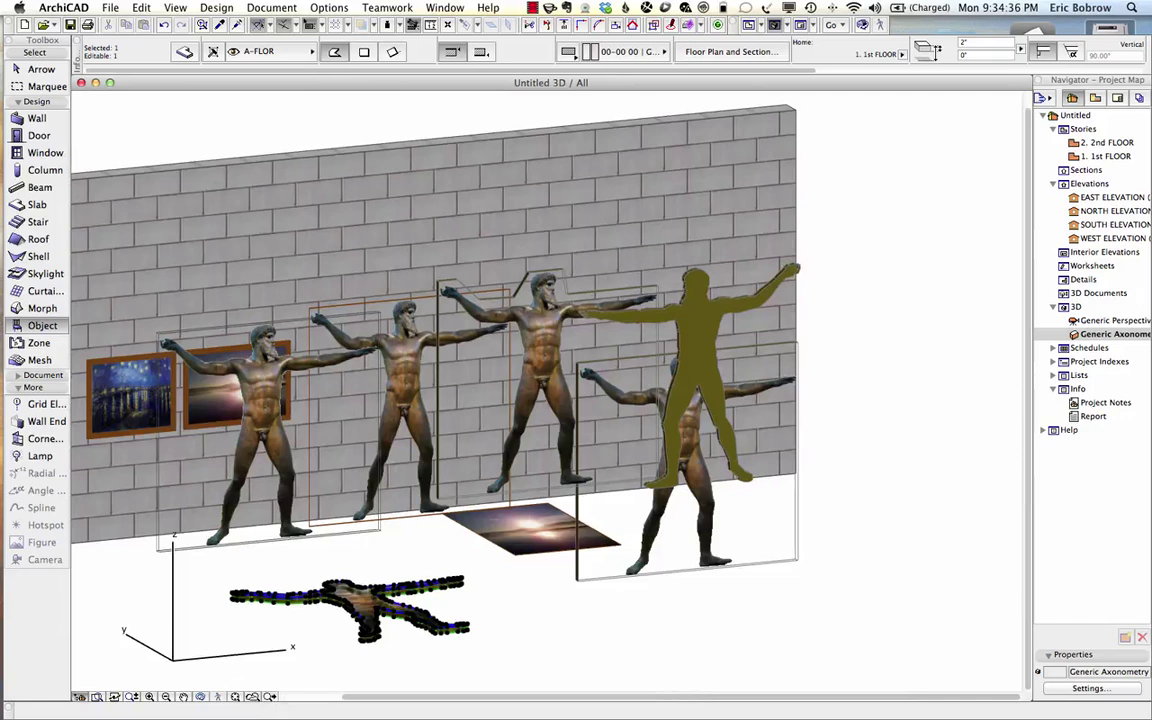
{"action": "left_click", "coordinate": [706, 322]}
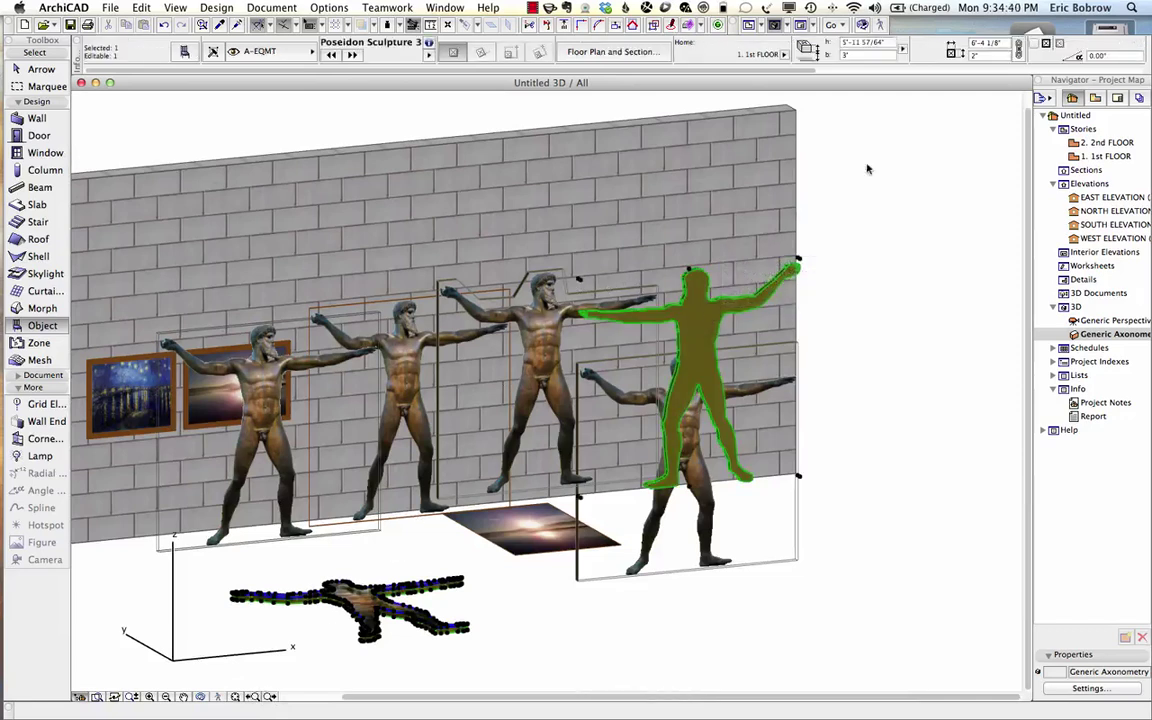
{"action": "left_click", "coordinate": [1100, 56]}
{"action": "type", "text": "180"}
{"action": "key", "text": "Return"}
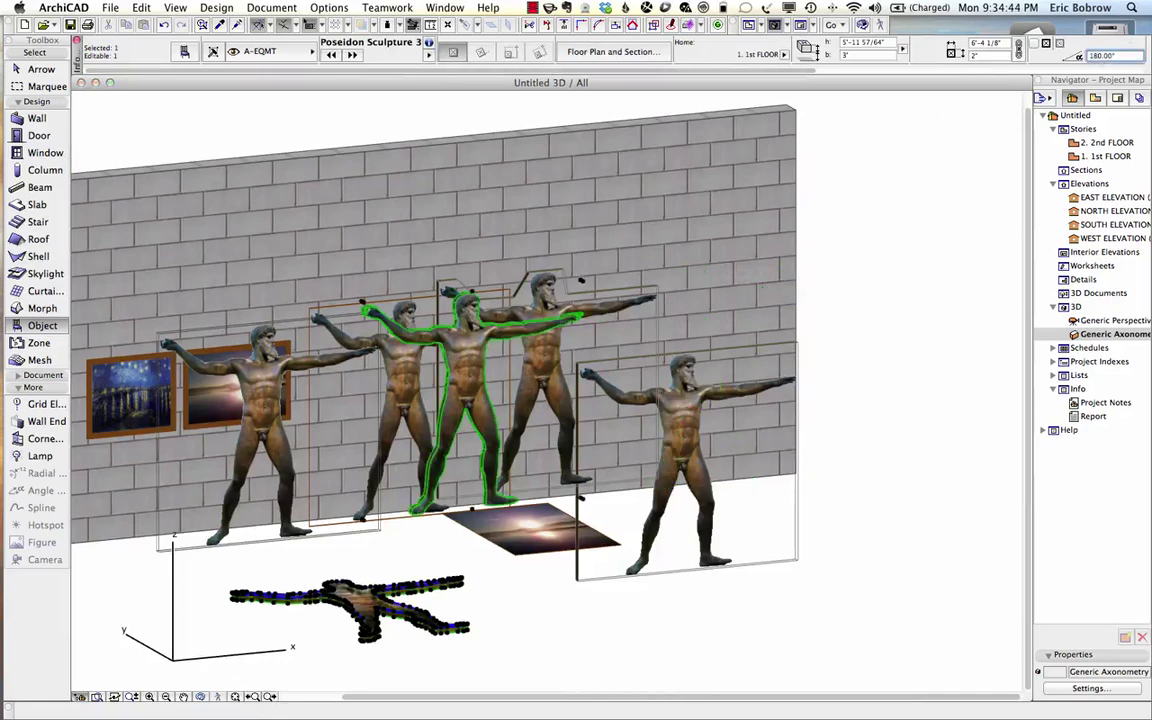
Set the Poseidon Sculpture 3 object's elevation above its home story to 0, leaving nothing selected.
{"action": "left_click", "coordinate": [183, 51]}
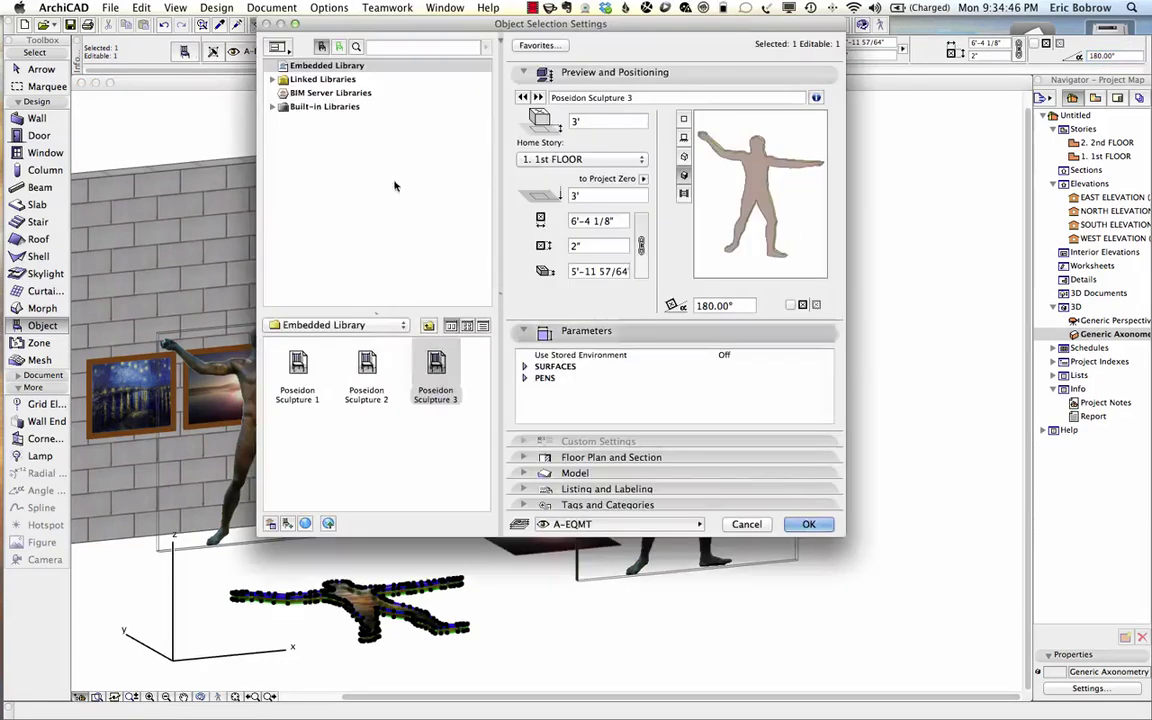
{"action": "double_click", "coordinate": [592, 121]}
{"action": "type", "text": "0"}
{"action": "key", "text": "Return"}
{"action": "key", "text": "Escape"}
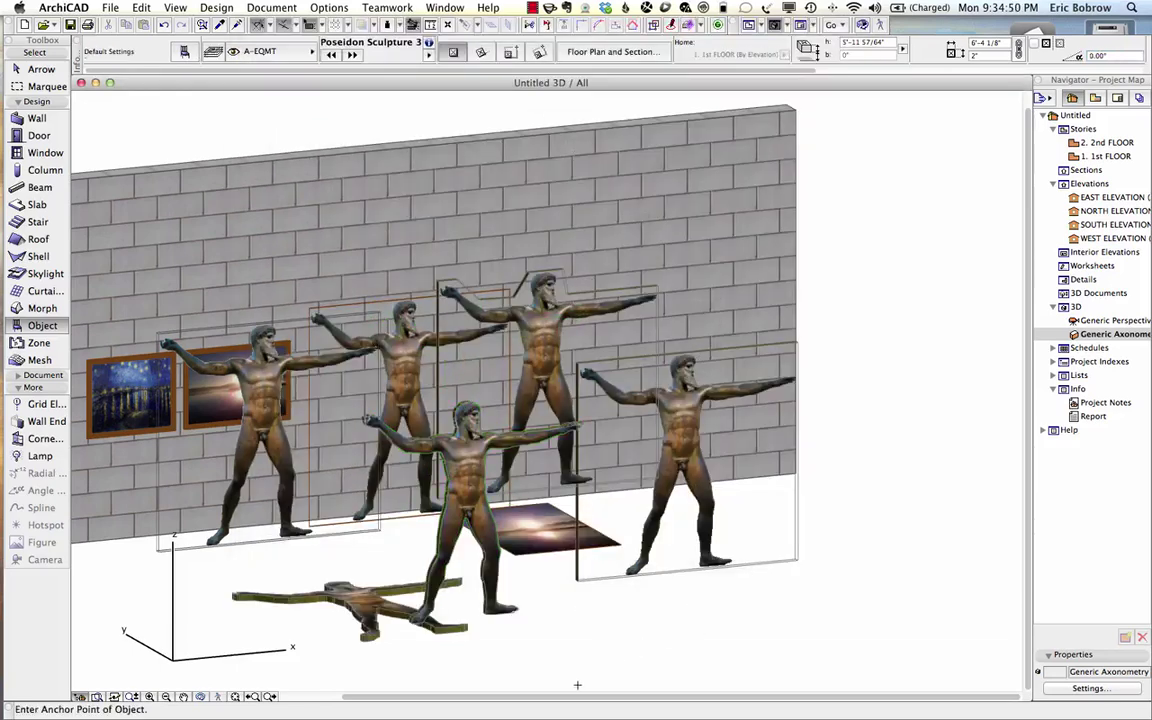
Delete the four earlier standing Poseidon figures with rectangular or notched outlines, keeping the precisely trimmed one.
{"action": "left_click", "coordinate": [577, 580], "text": "shift"}
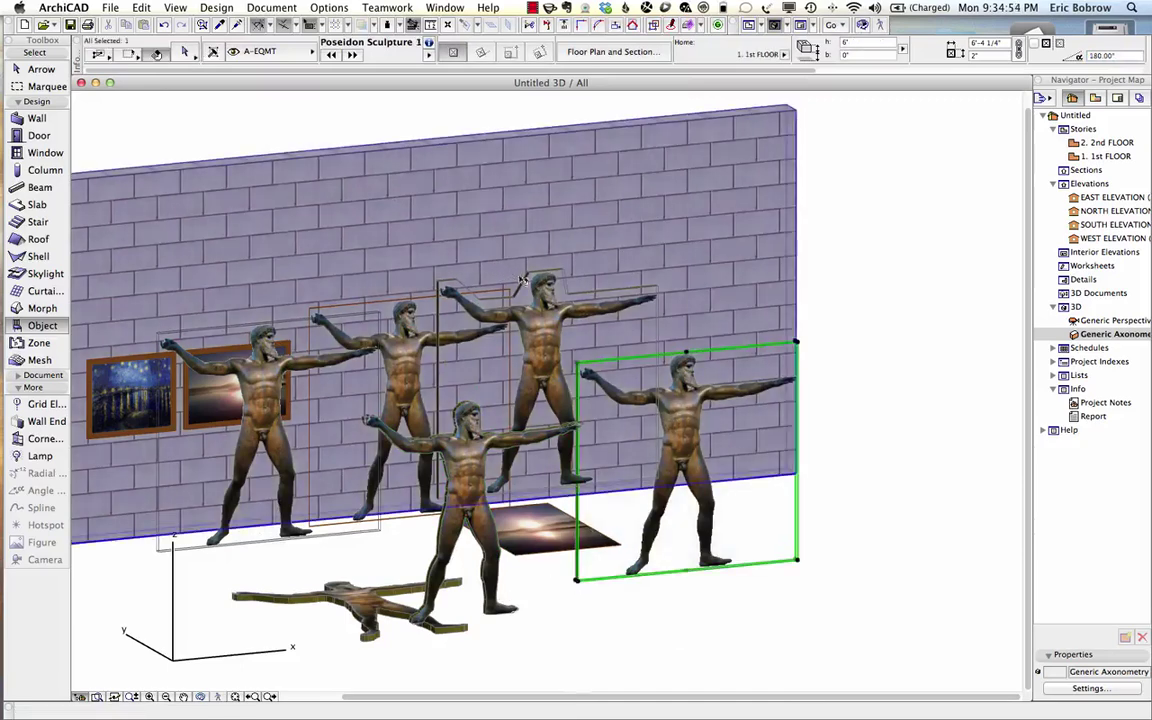
{"action": "left_click", "coordinate": [472, 288], "text": "shift"}
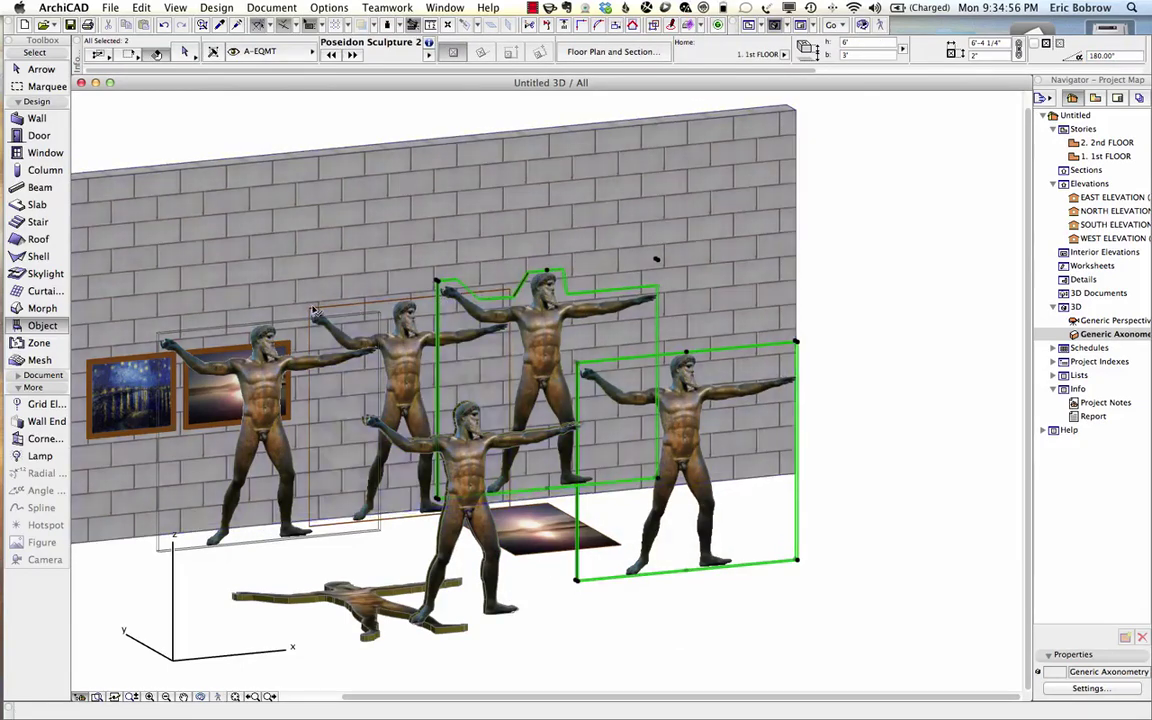
{"action": "left_click", "coordinate": [284, 281], "text": "shift"}
{"action": "left_click", "coordinate": [156, 334]}
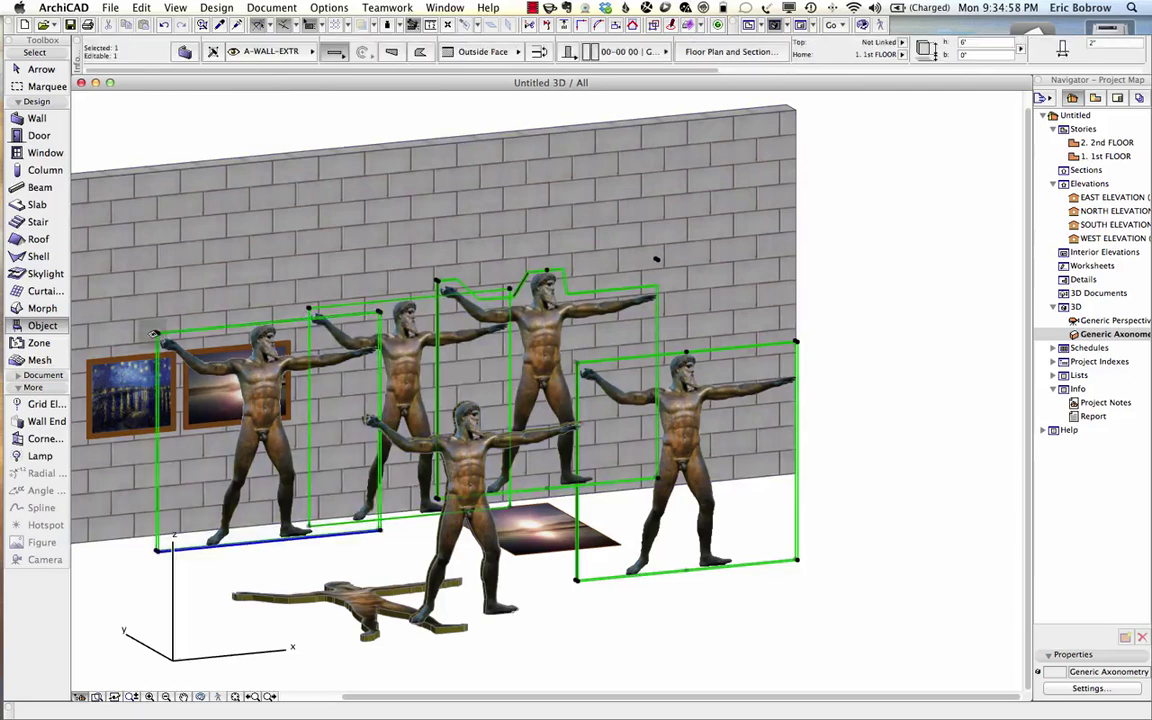
{"action": "key", "text": "Delete"}
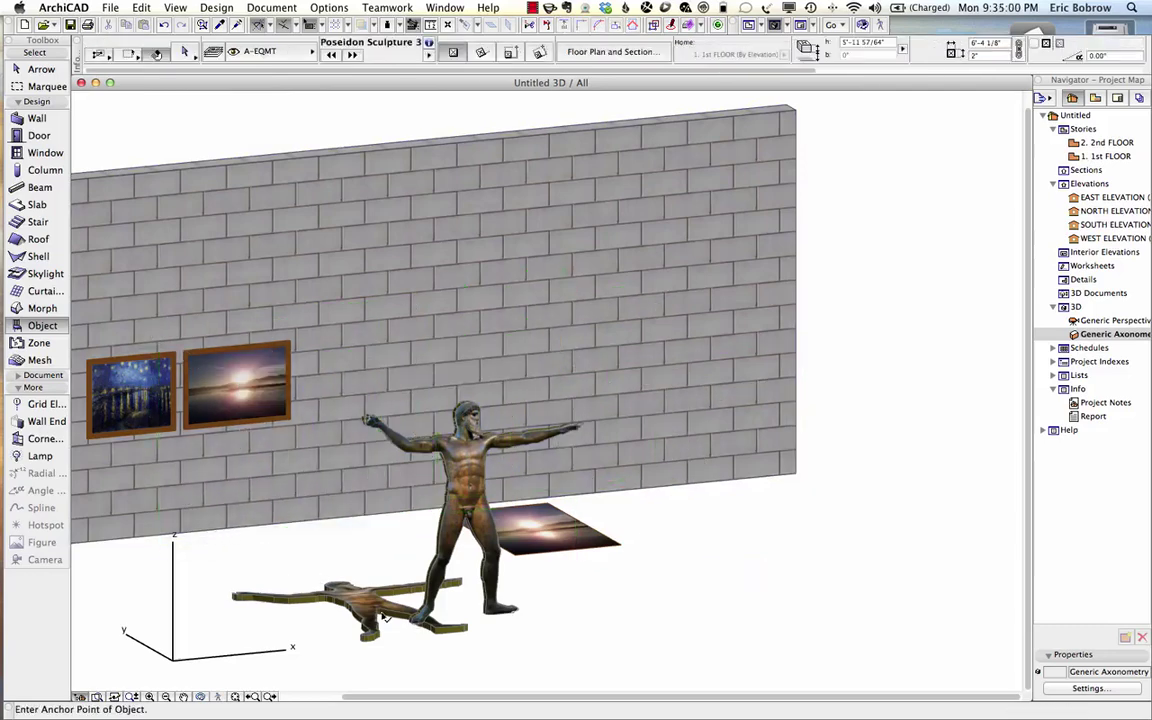
Examine the trimmed figure from another angle in 3D and in the South Elevation.
{"action": "middle_click_drag", "start_coordinate": [425, 561], "coordinate": [306, 586], "text": "shift"}
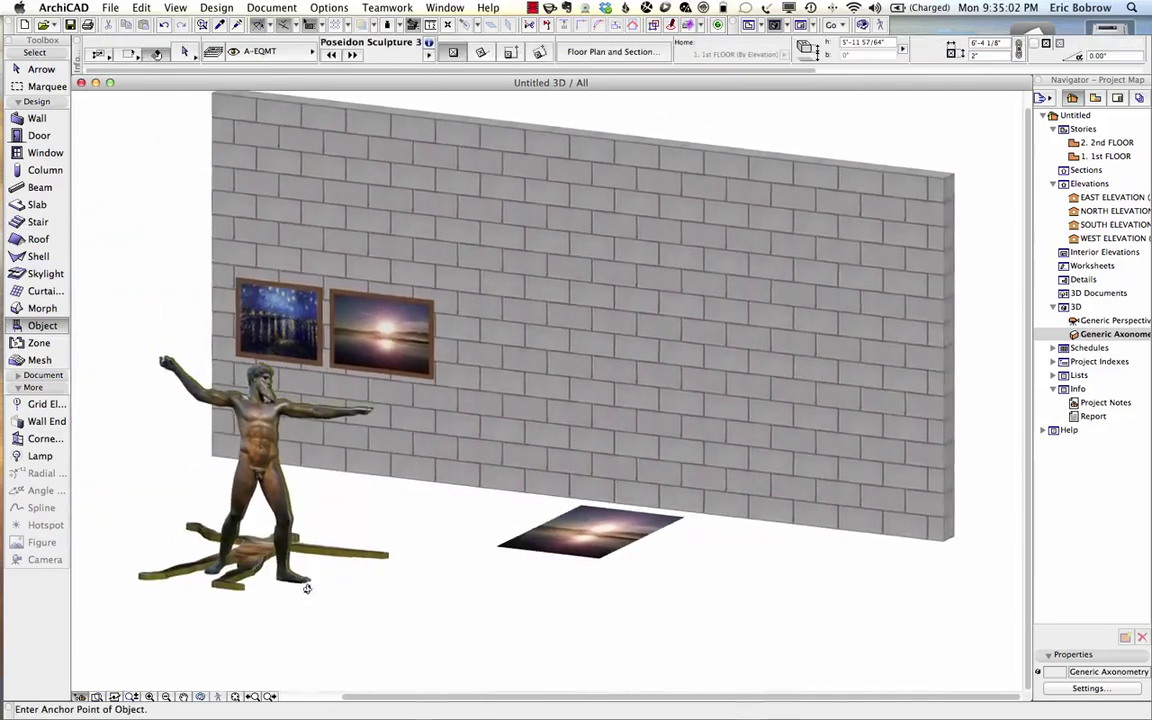
{"action": "double_click", "coordinate": [1110, 225]}
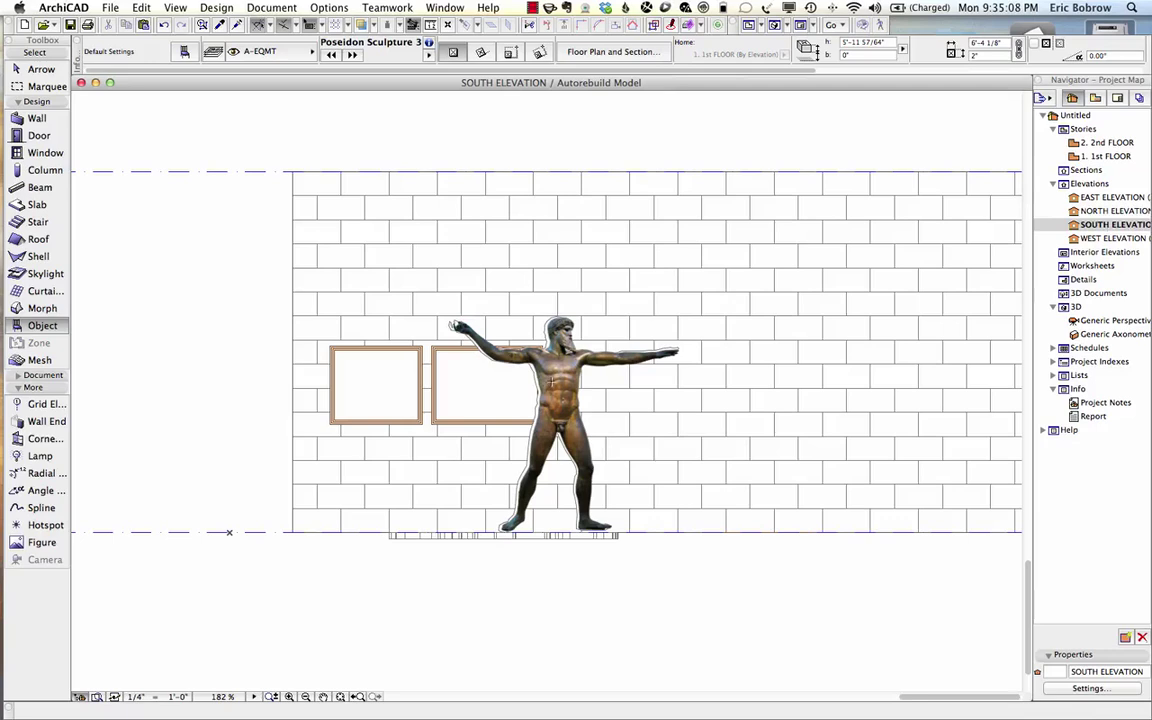
Move the Poseidon-cutout2 picture about 6'-3" aside from the figure's outline and back over it, leaving nothing selected.
{"action": "left_click", "coordinate": [545, 360]}
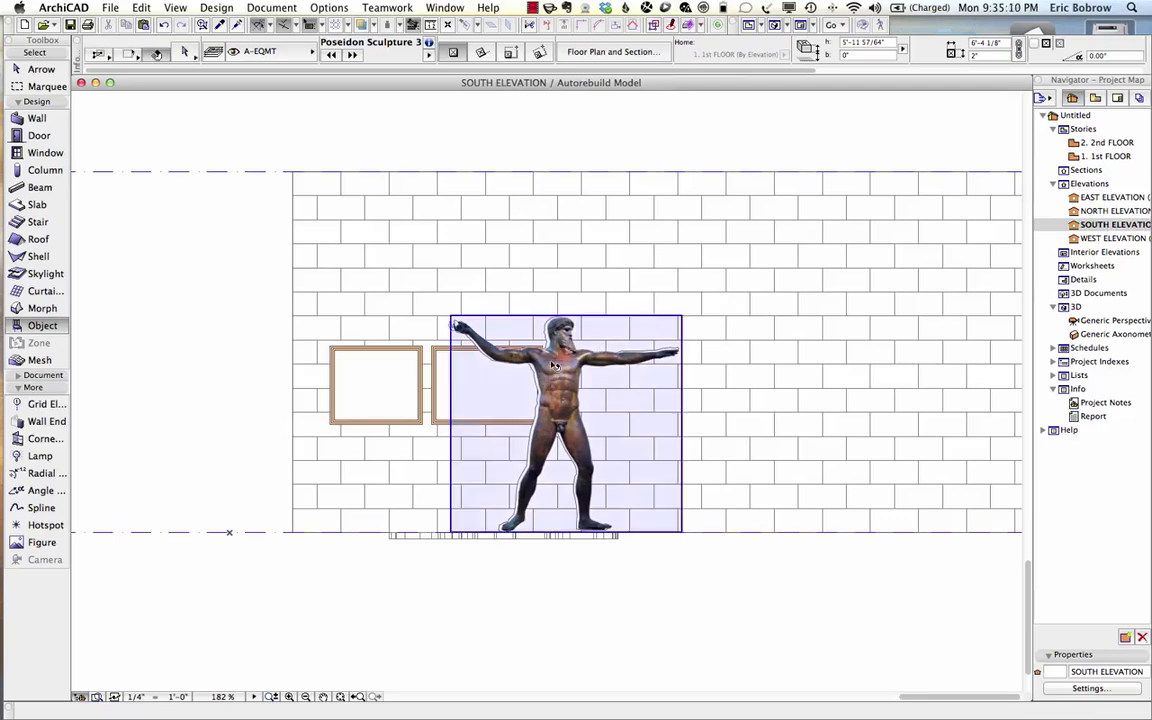
{"action": "left_click", "coordinate": [553, 366]}
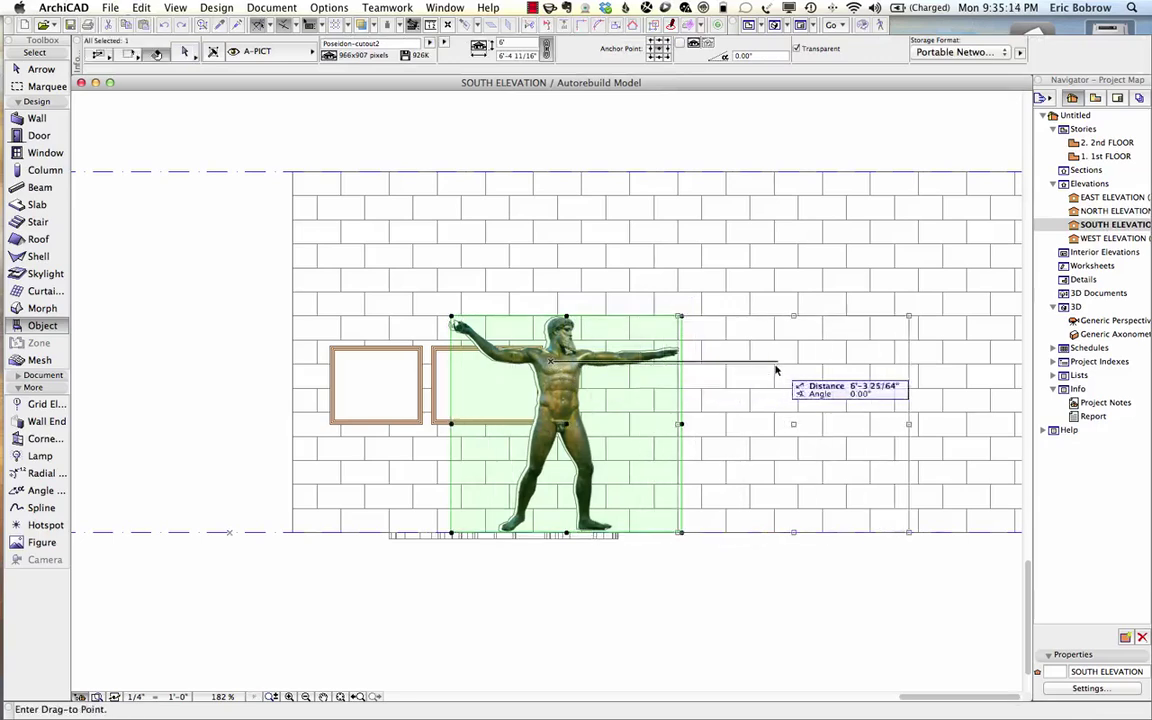
{"action": "left_click", "coordinate": [779, 368]}
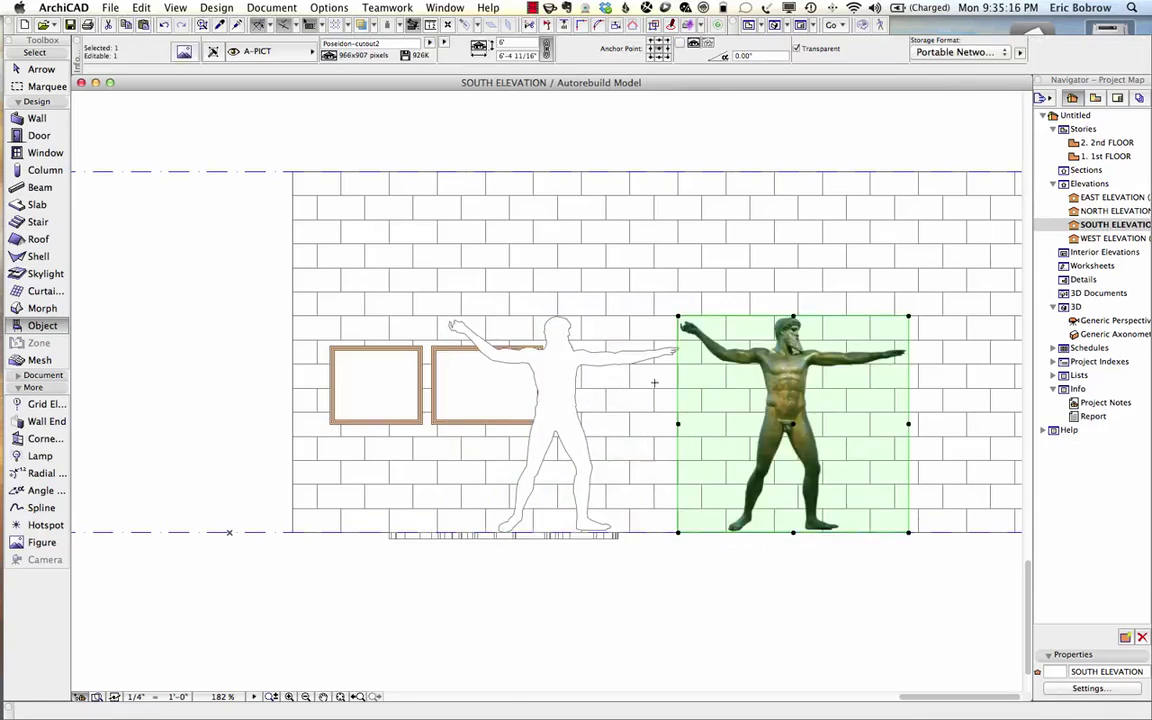
{"action": "key", "text": "super+d"}
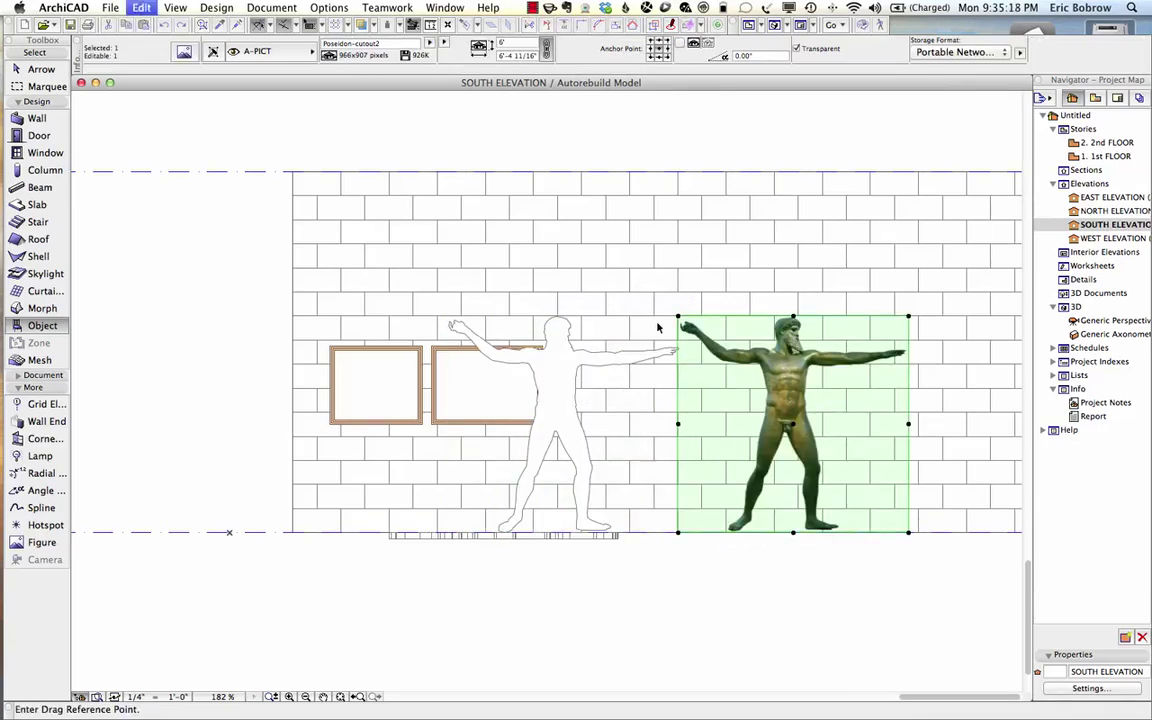
{"action": "left_click", "coordinate": [678, 317]}
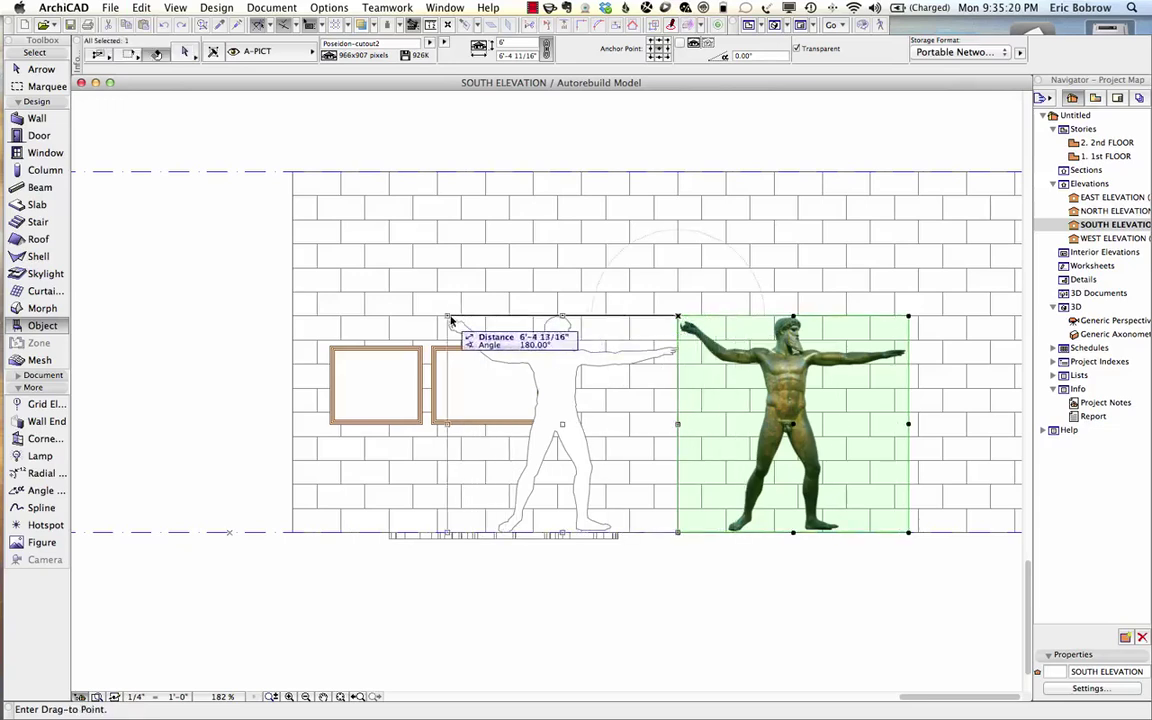
{"action": "left_click", "coordinate": [446, 317]}
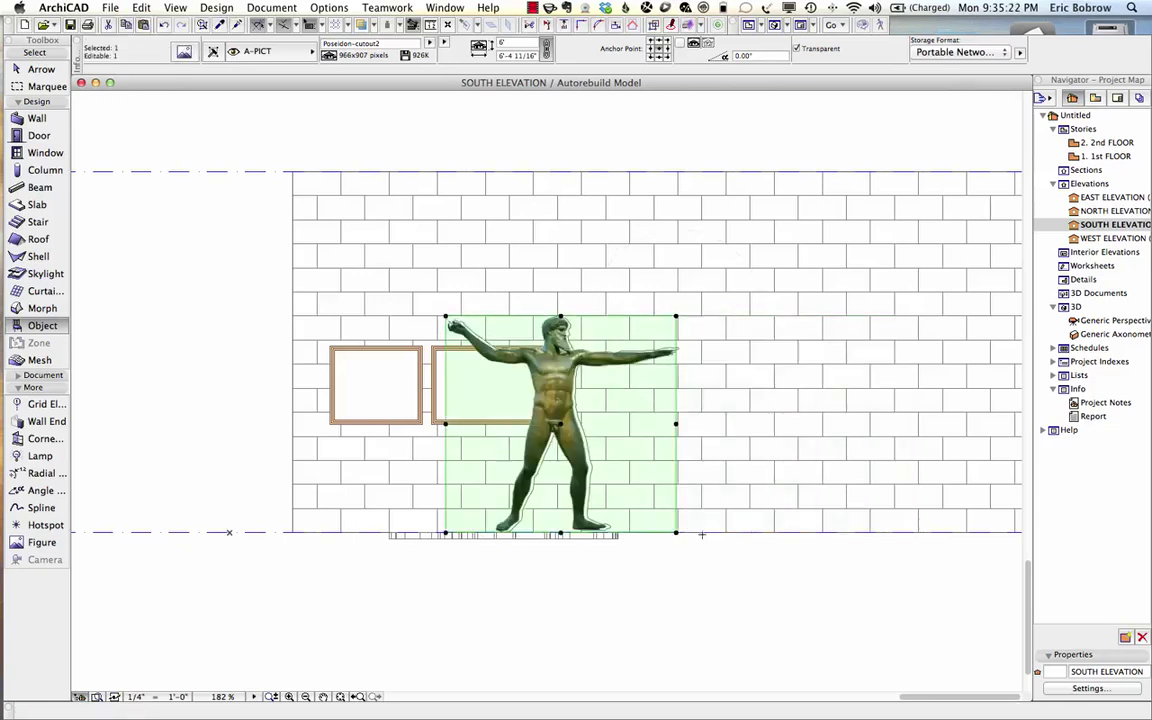
{"action": "key", "text": "Escape"}
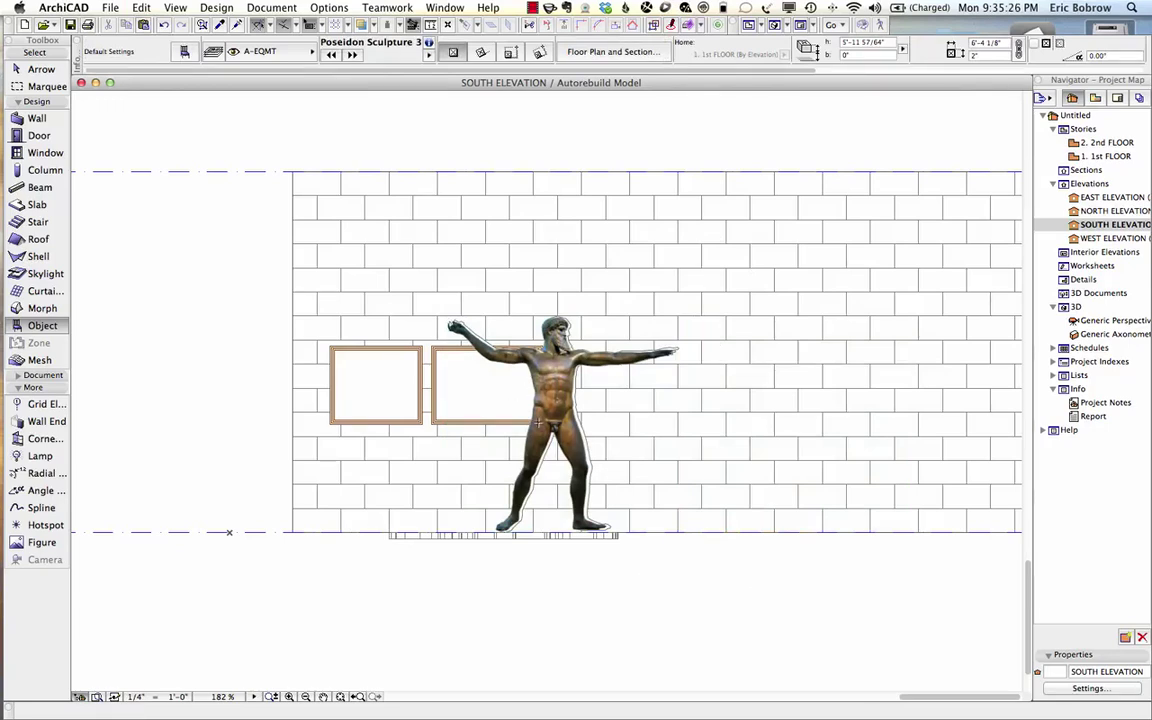
Show the model in 3D and select the figure-shaped slab lying on the floor beneath the standing Poseidon.
{"action": "key", "text": "F3"}
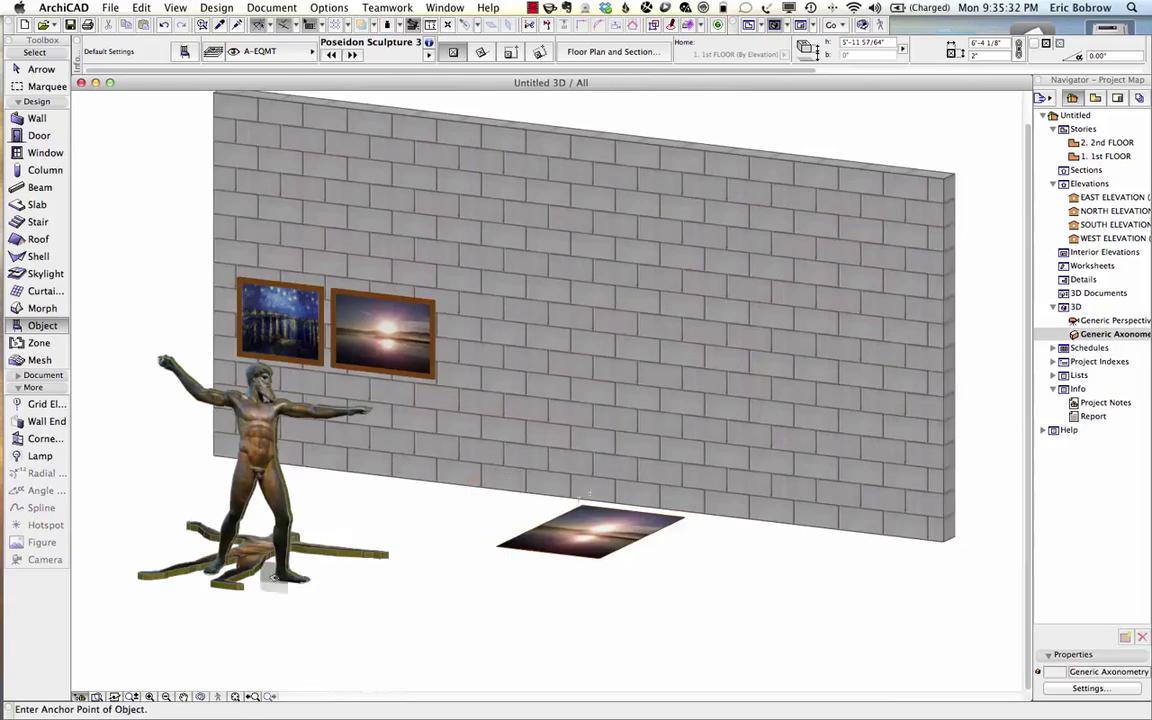
{"action": "scroll", "coordinate": [274, 577], "scroll_direction": "down", "scroll_amount": 3}
{"action": "scroll", "coordinate": [274, 577], "scroll_direction": "up", "scroll_amount": 5}
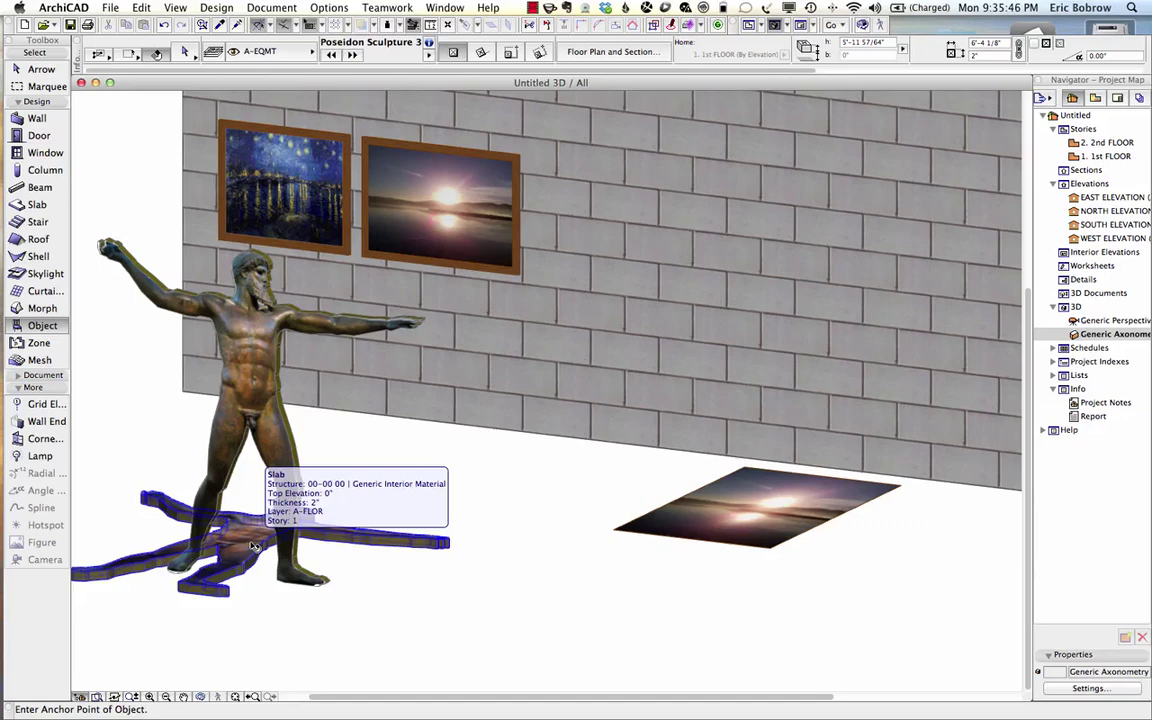
{"action": "left_click", "coordinate": [254, 546], "text": "shift"}
{"action": "middle_click_drag", "start_coordinate": [410, 536], "coordinate": [430, 528], "text": "shift"}
Try moving the lying figure slab away from the standing figure, and undo the move.
{"action": "key", "text": "super+d"}
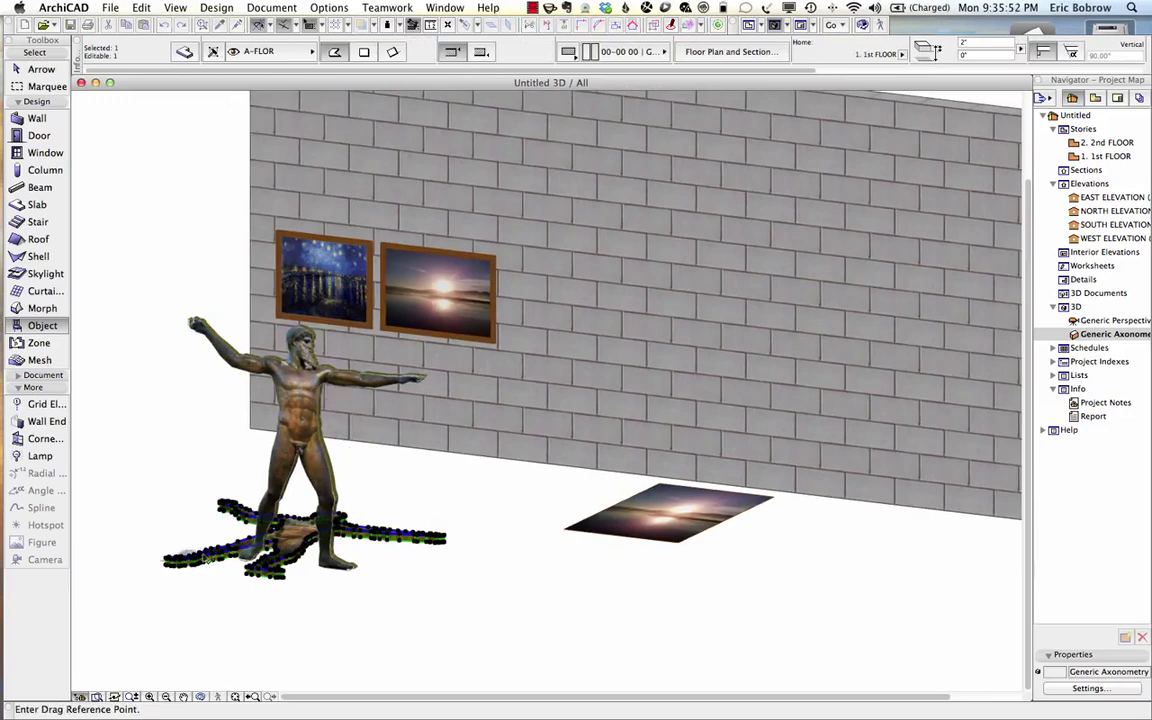
{"action": "left_click", "coordinate": [177, 563]}
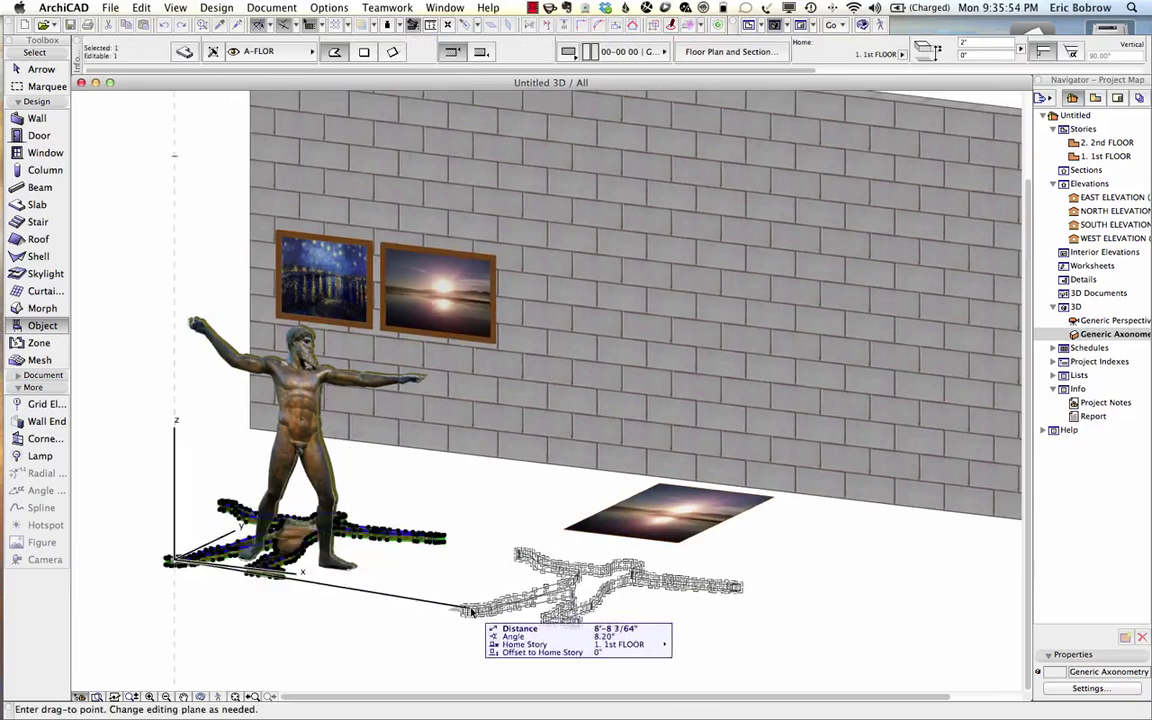
{"action": "left_click", "coordinate": [500, 601]}
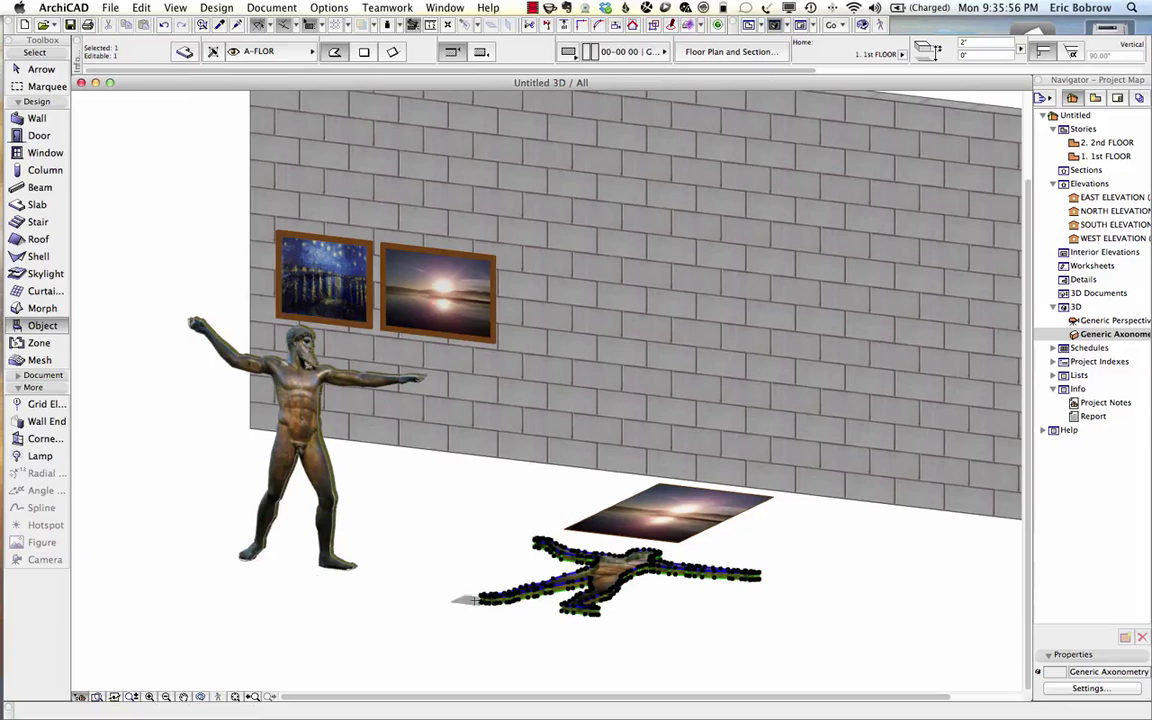
{"action": "key", "text": "super+z"}
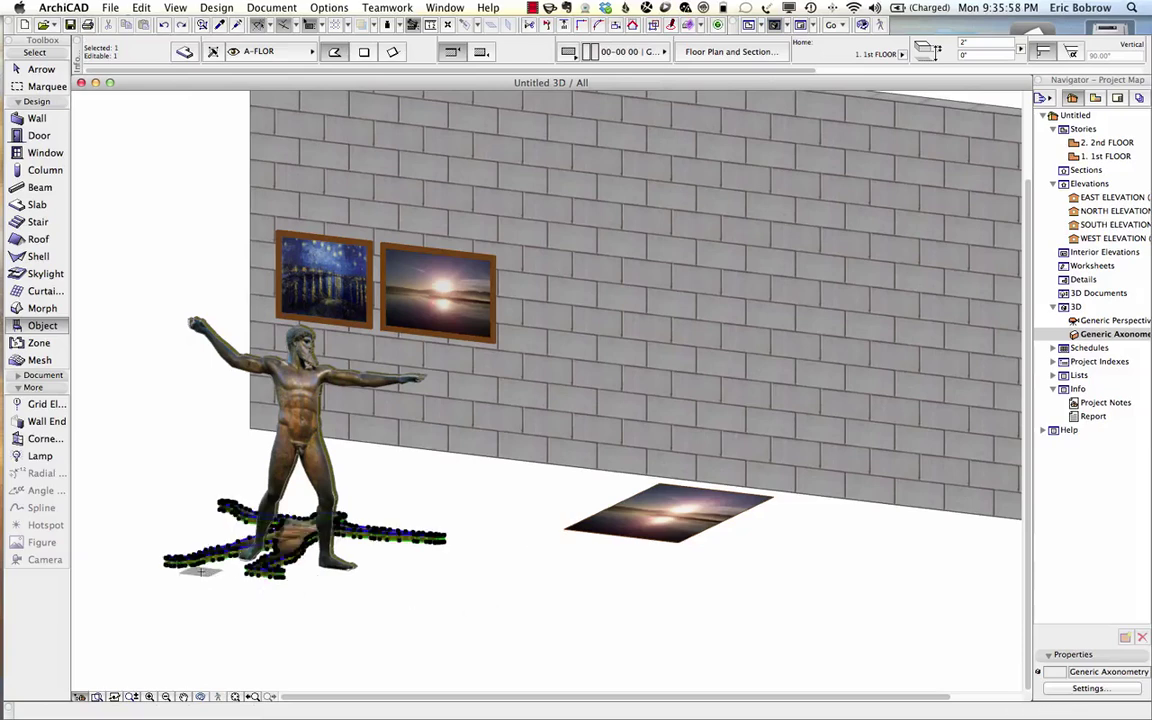
Place a copy of the lying figure slab clear of the standing figure and set the copy's thickness to 0.
{"action": "key", "text": "super+d"}
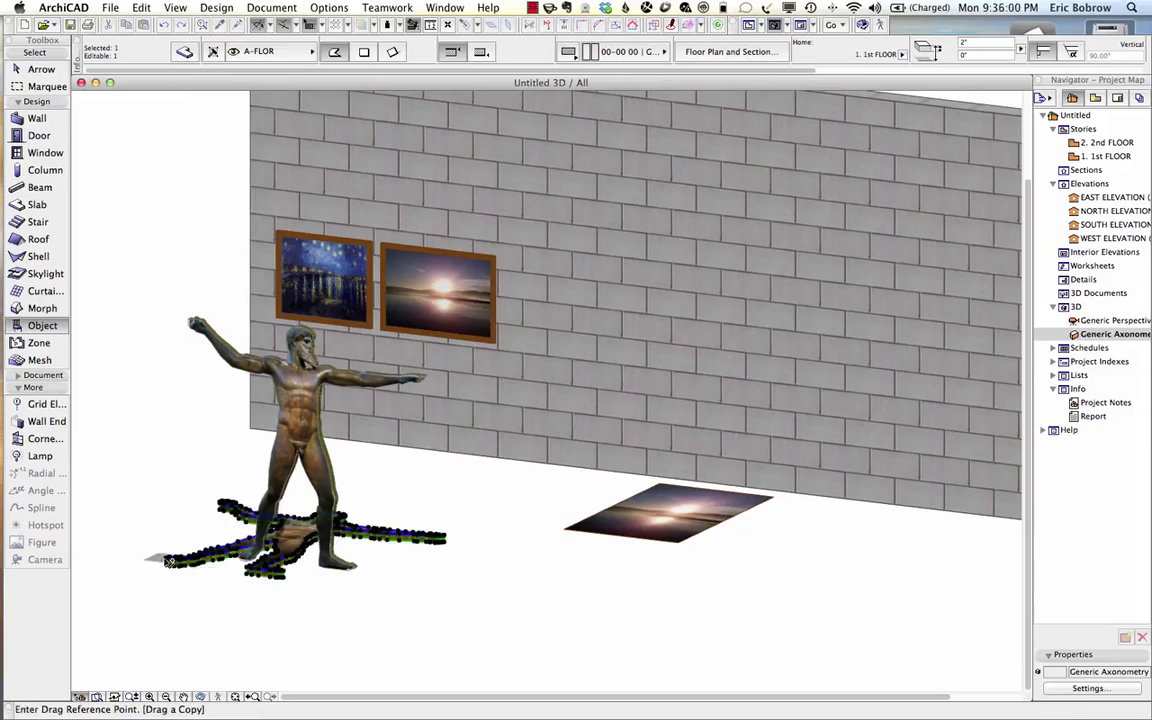
{"action": "left_click", "coordinate": [170, 562]}
{"action": "left_click", "coordinate": [437, 593]}
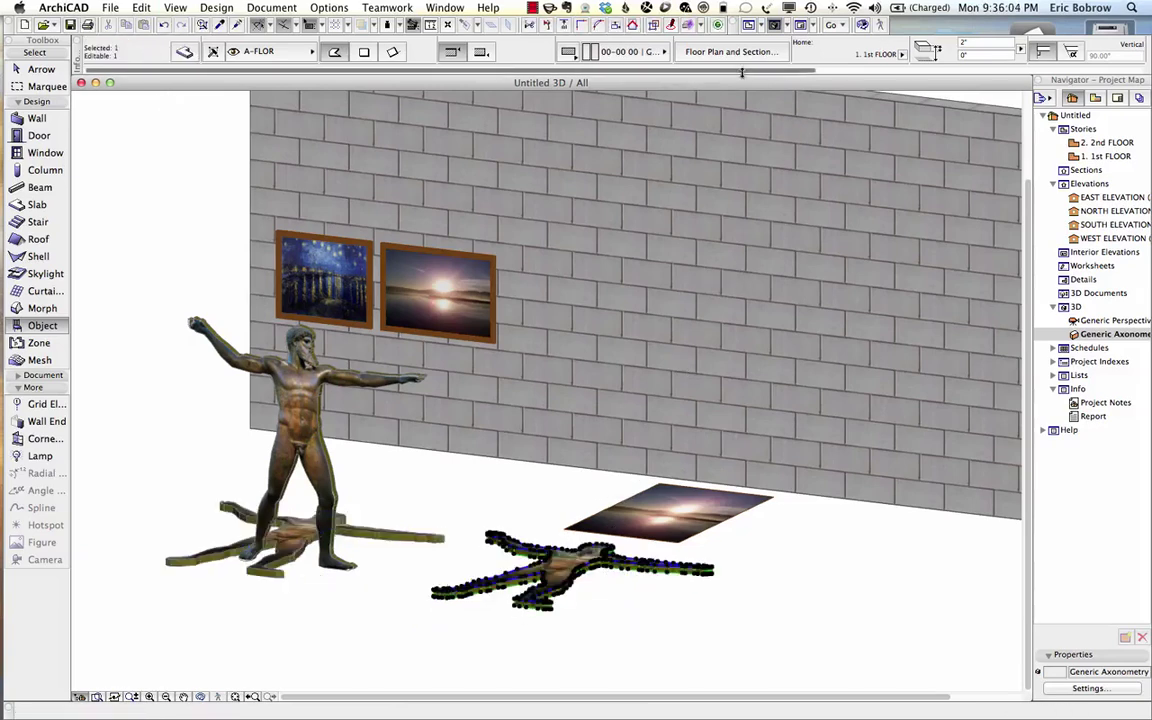
{"action": "left_click_drag", "start_coordinate": [808, 71], "coordinate": [953, 71]}
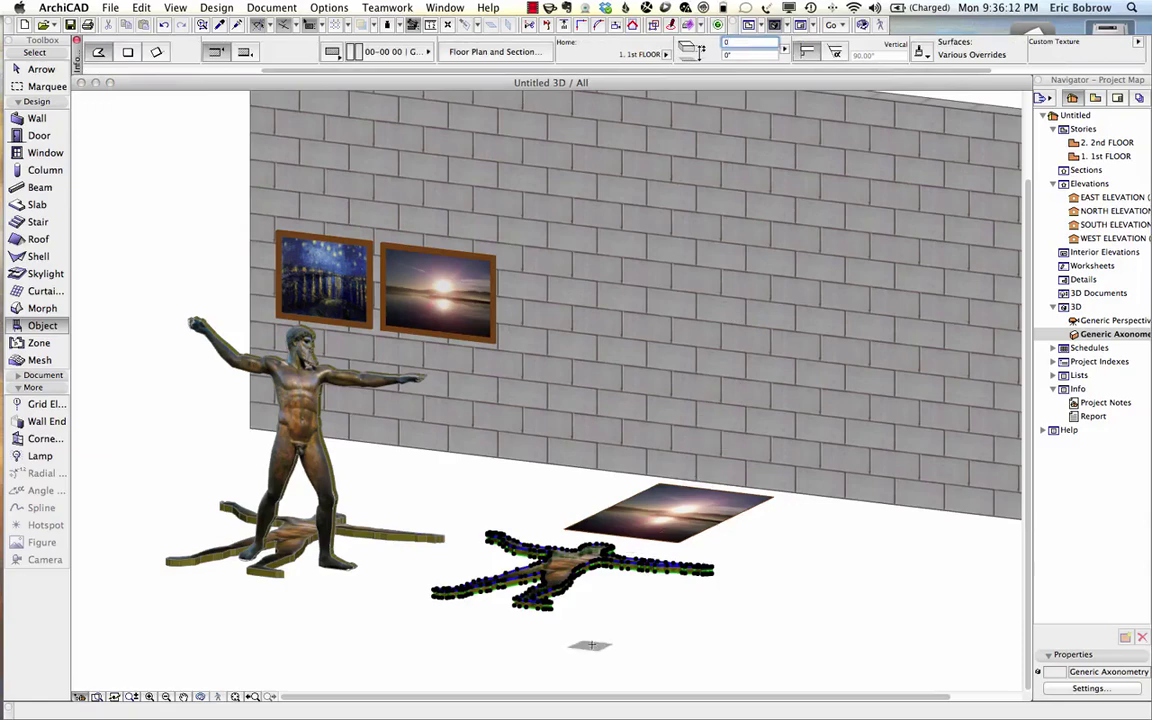
{"action": "key", "text": "Escape"}
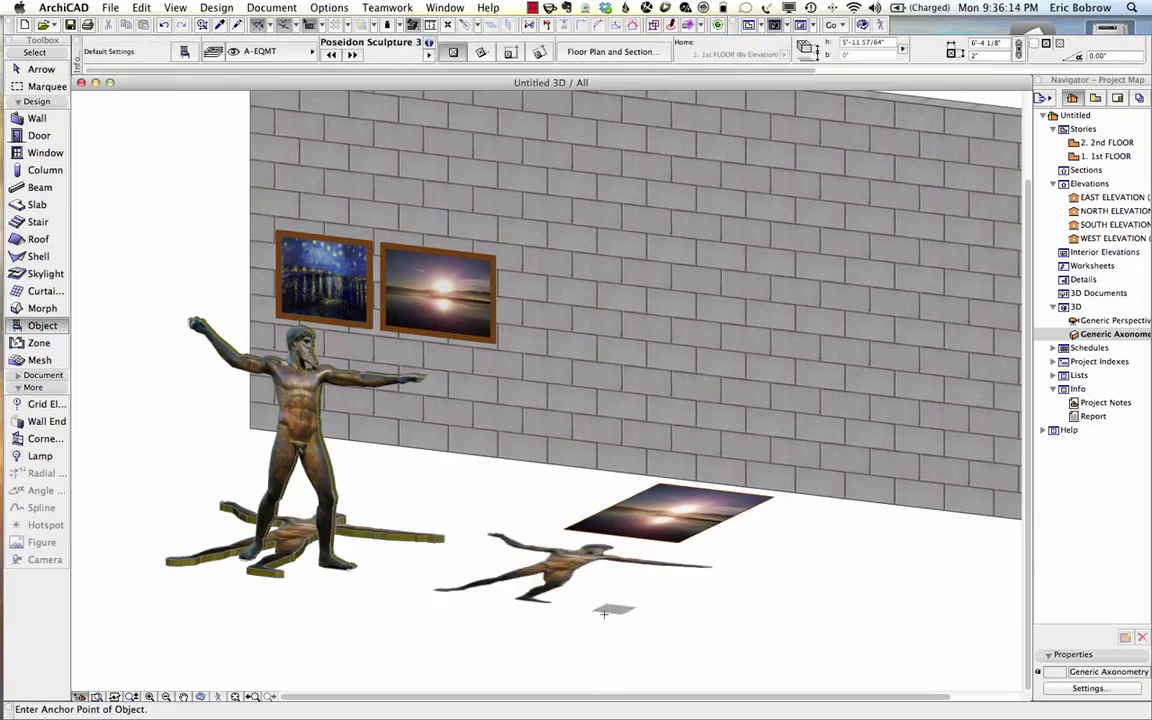
Convert the zero-thickness copy of the Poseidon slab to a morph.
{"action": "scroll", "coordinate": [576, 563], "scroll_direction": "up", "scroll_amount": 5}
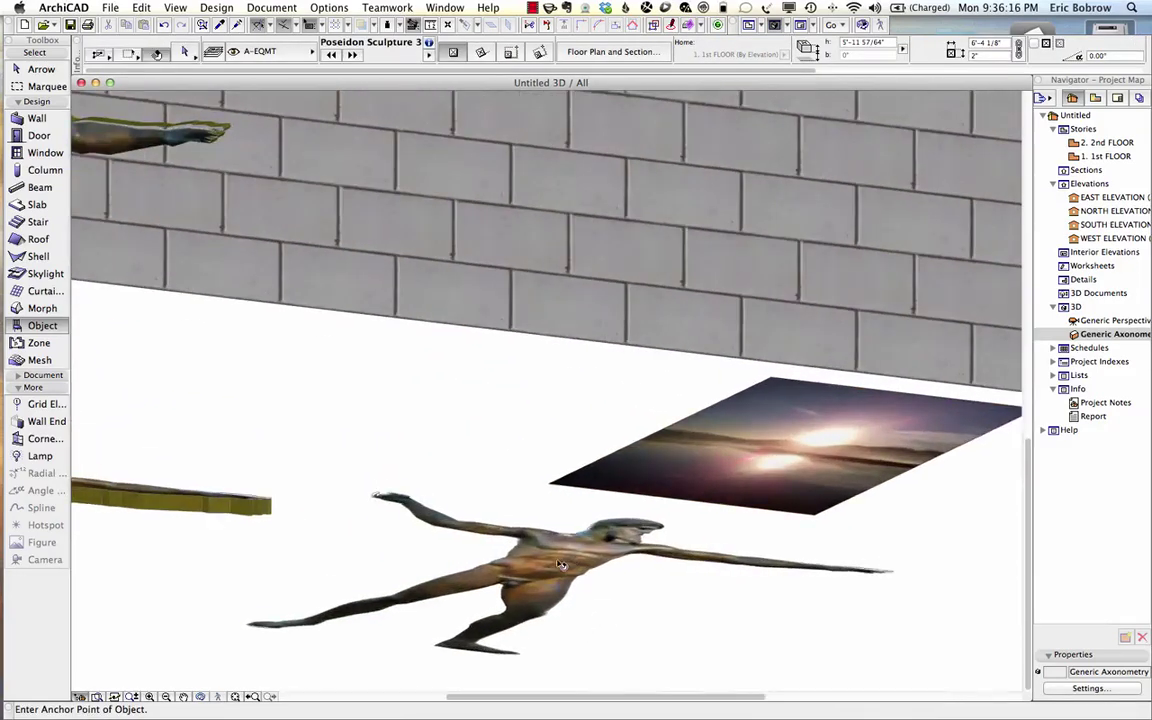
{"action": "middle_click_drag", "start_coordinate": [576, 565], "coordinate": [567, 478], "text": "shift"}
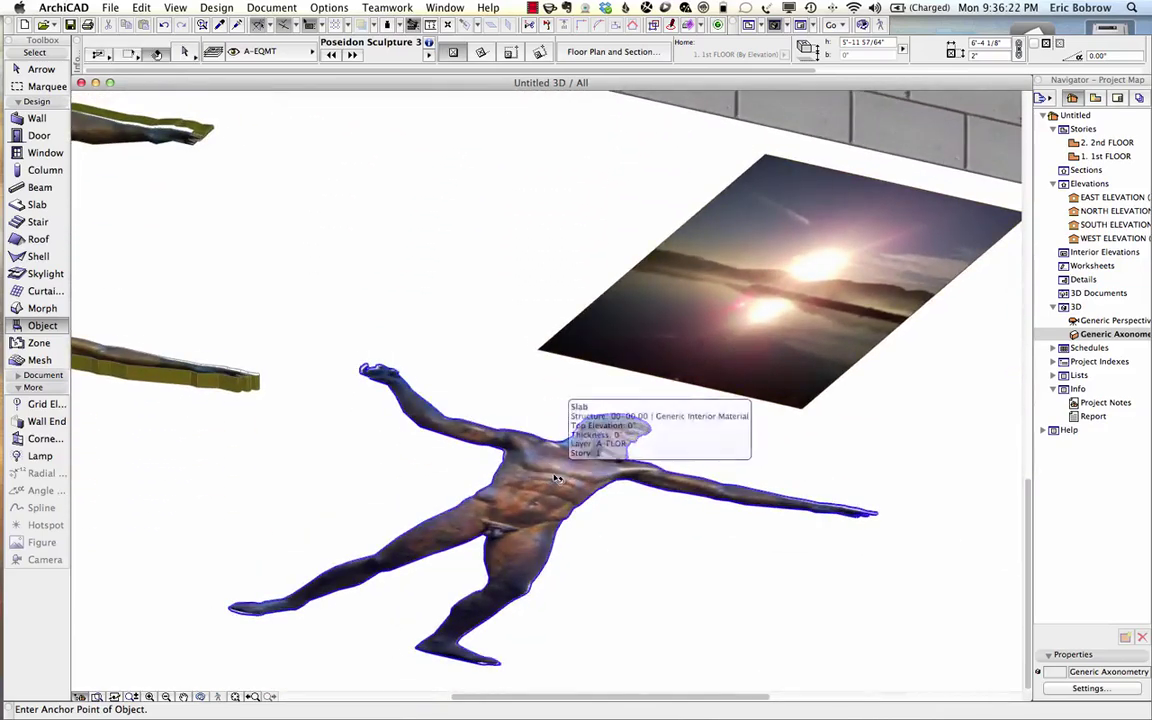
{"action": "left_click", "coordinate": [553, 472], "text": "shift"}
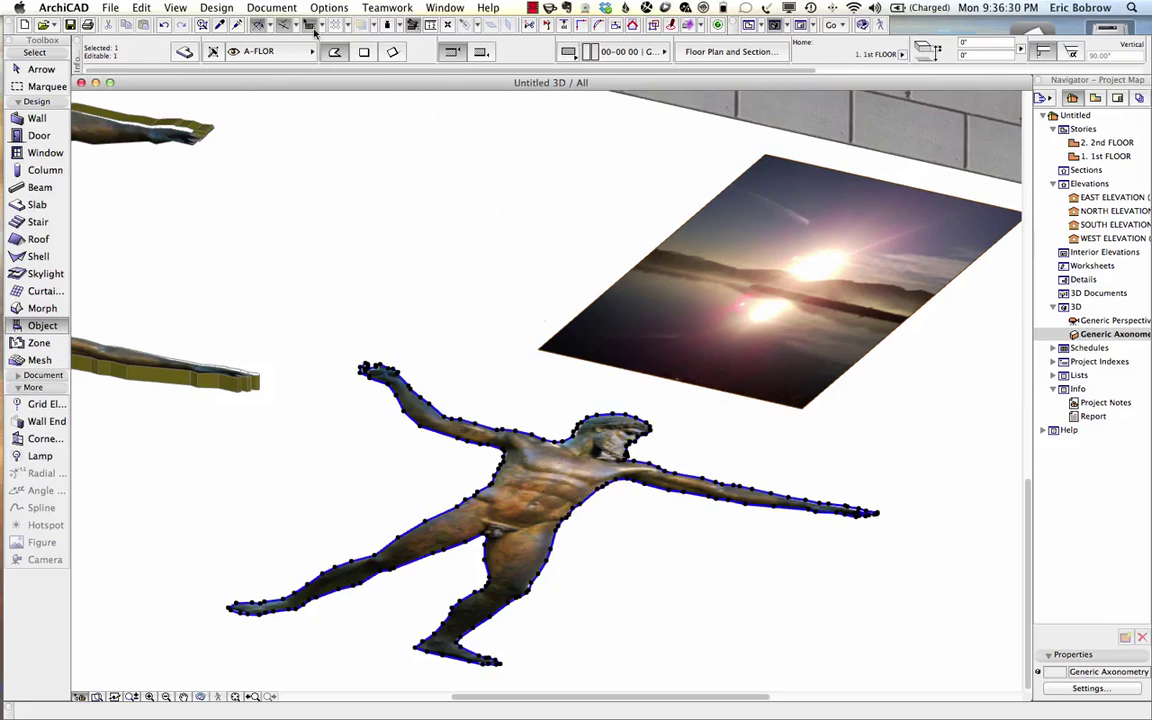
{"action": "left_click", "coordinate": [216, 8]}
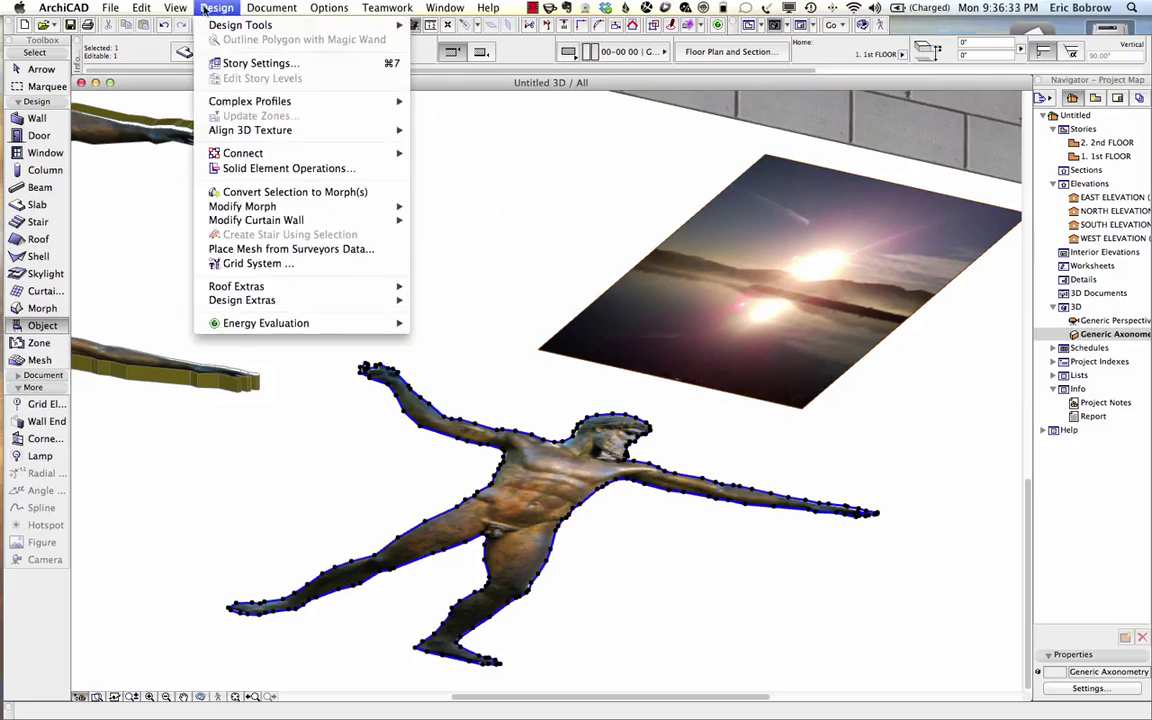
{"action": "left_click", "coordinate": [313, 193]}
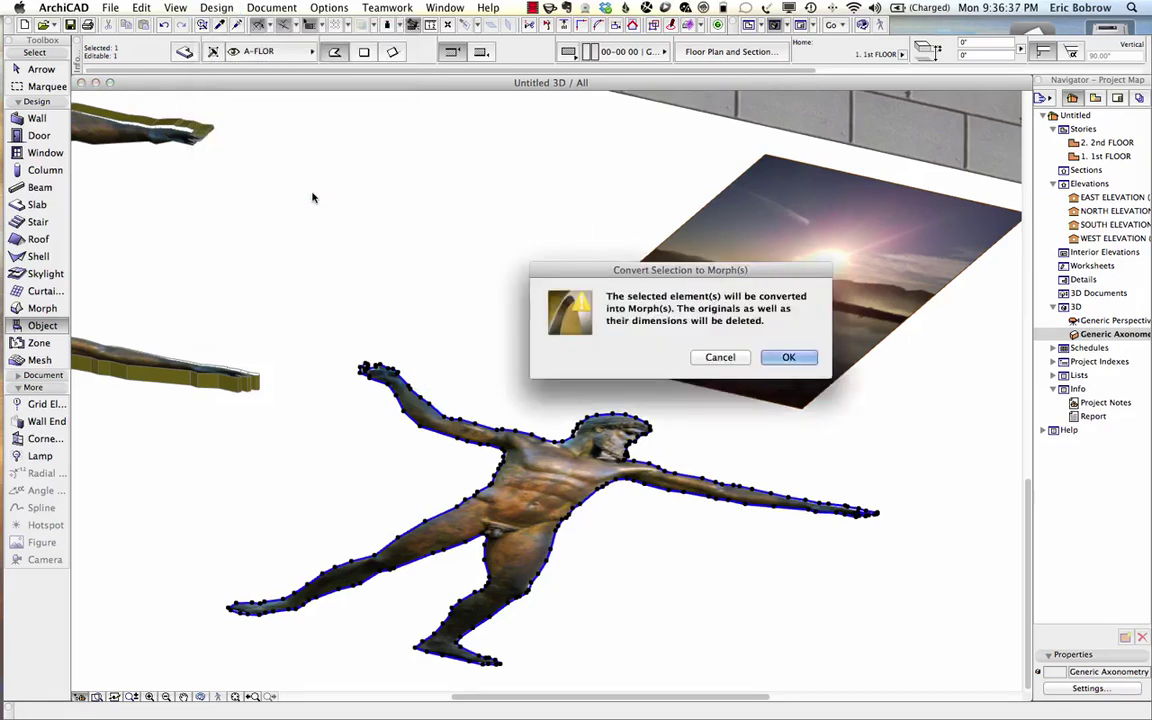
{"action": "left_click", "coordinate": [787, 358]}
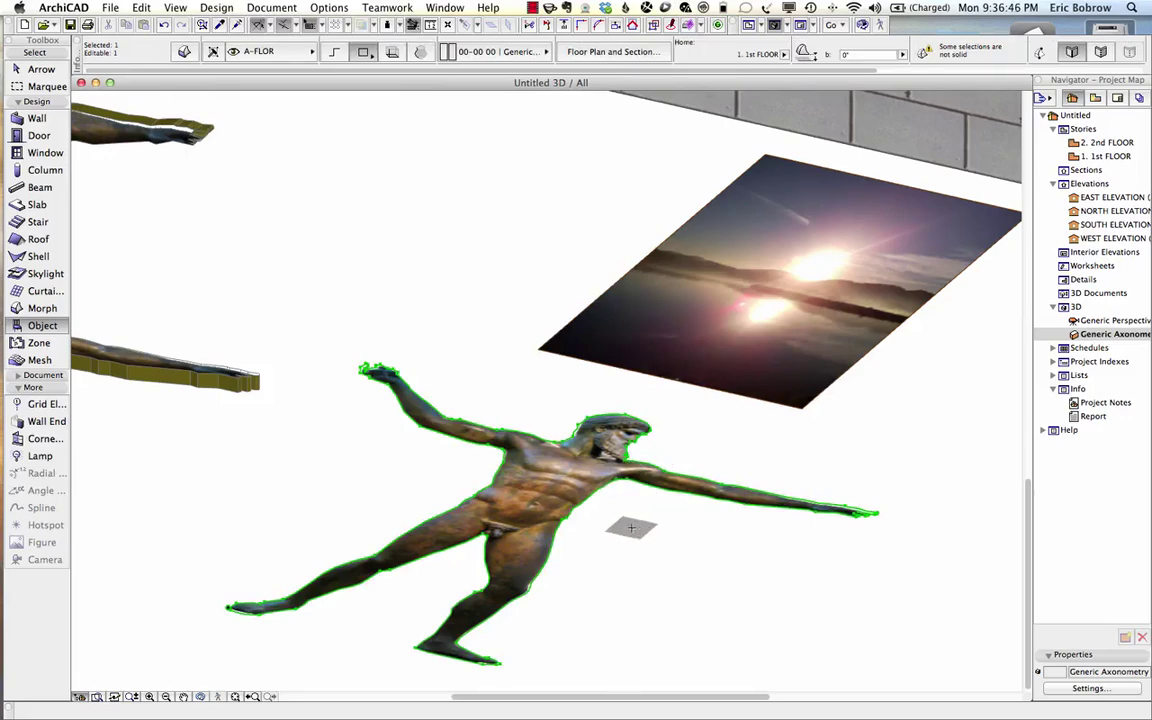
Move the flat Poseidon morph into the open area beyond the wall's far end and reselect it.
{"action": "scroll", "coordinate": [631, 527], "scroll_direction": "down", "scroll_amount": 5}
{"action": "middle_click_drag", "start_coordinate": [631, 527], "coordinate": [356, 438]}
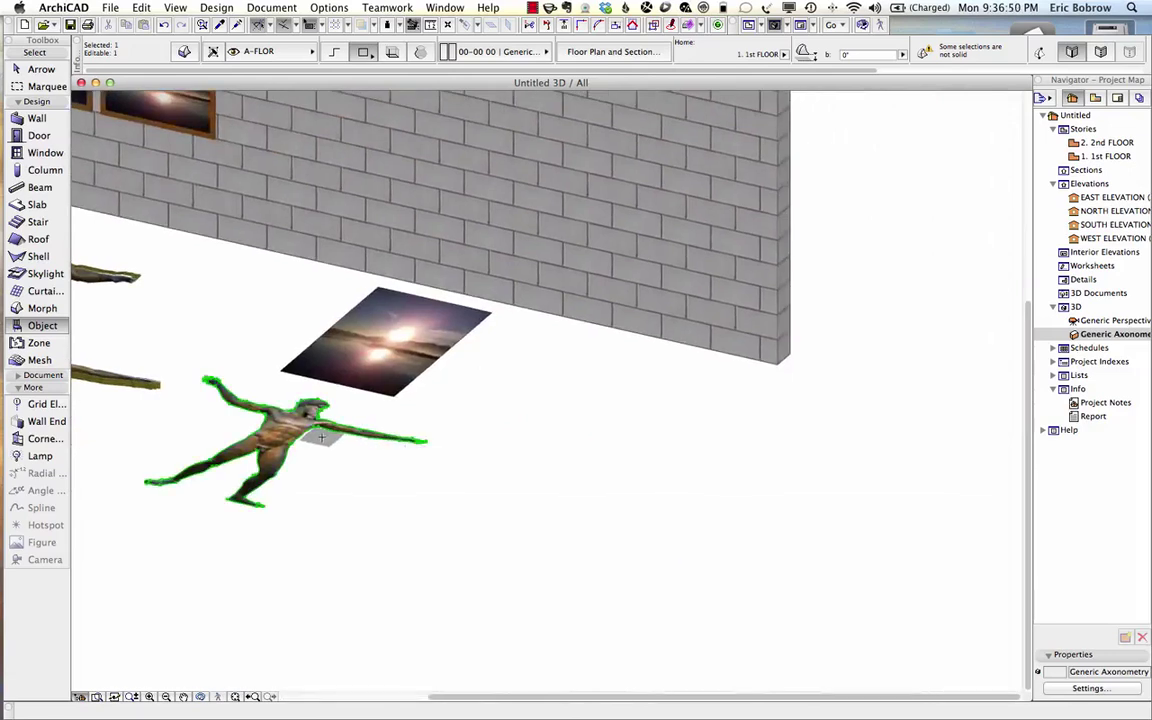
{"action": "key", "text": "super+d"}
{"action": "left_click", "coordinate": [281, 437]}
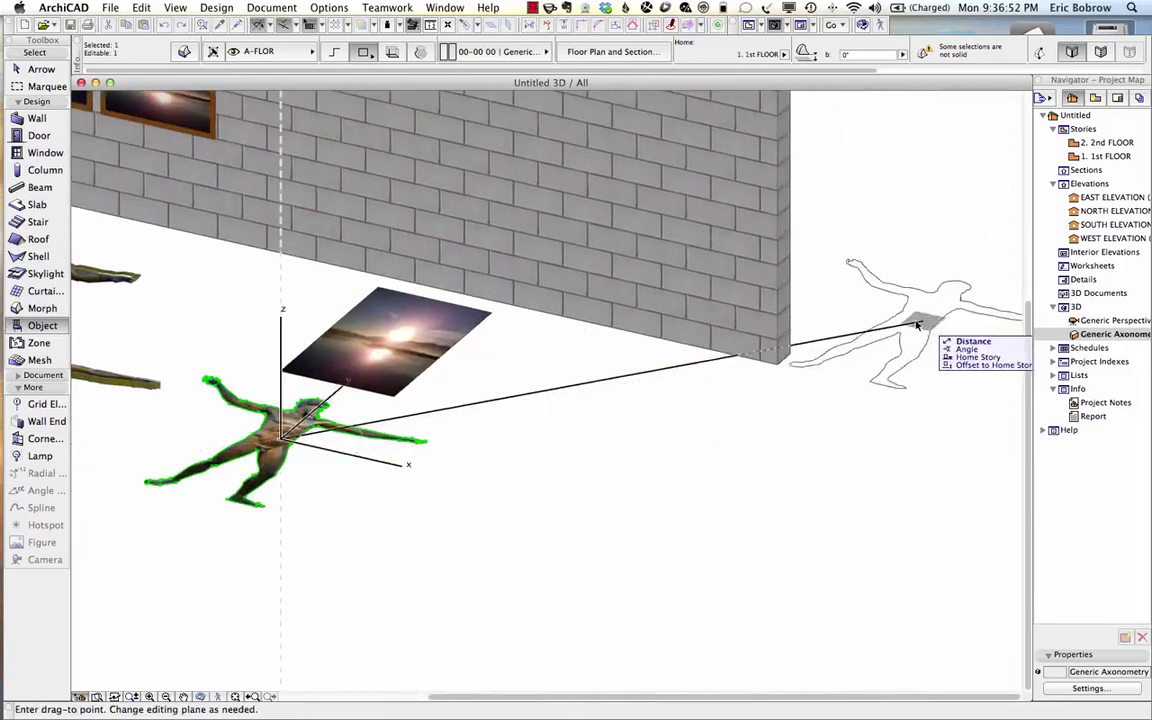
{"action": "left_click", "coordinate": [917, 326]}
{"action": "key", "text": "Escape"}
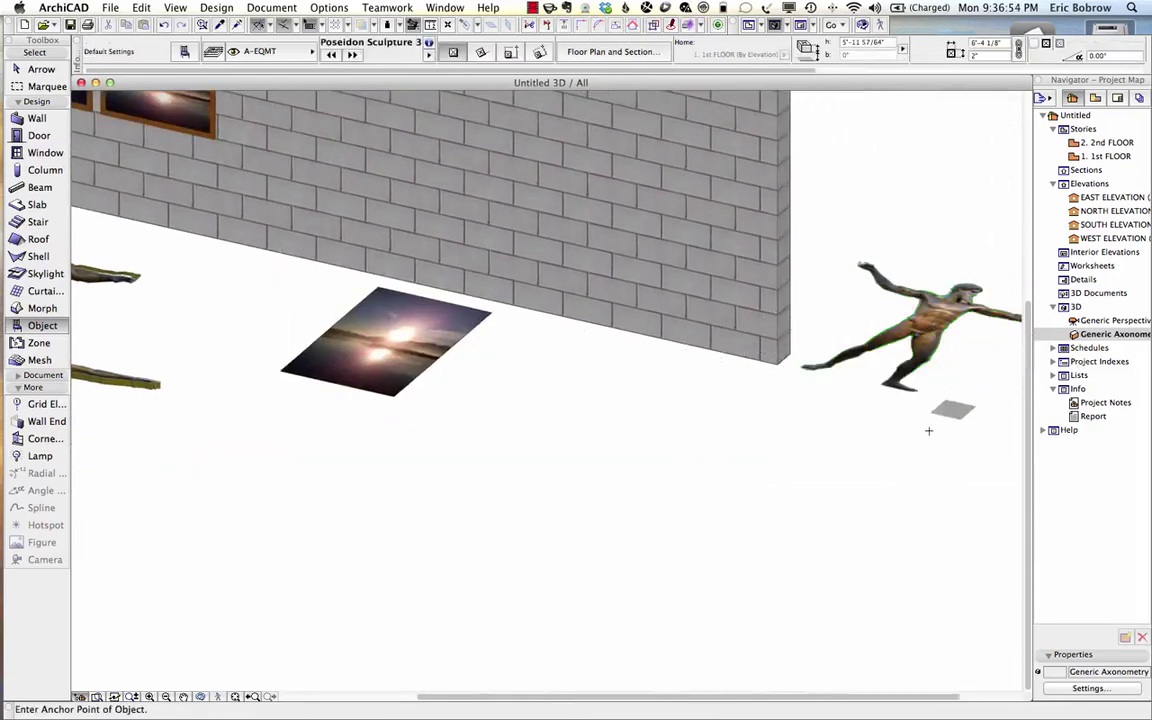
{"action": "middle_click_drag", "start_coordinate": [928, 430], "coordinate": [728, 425]}
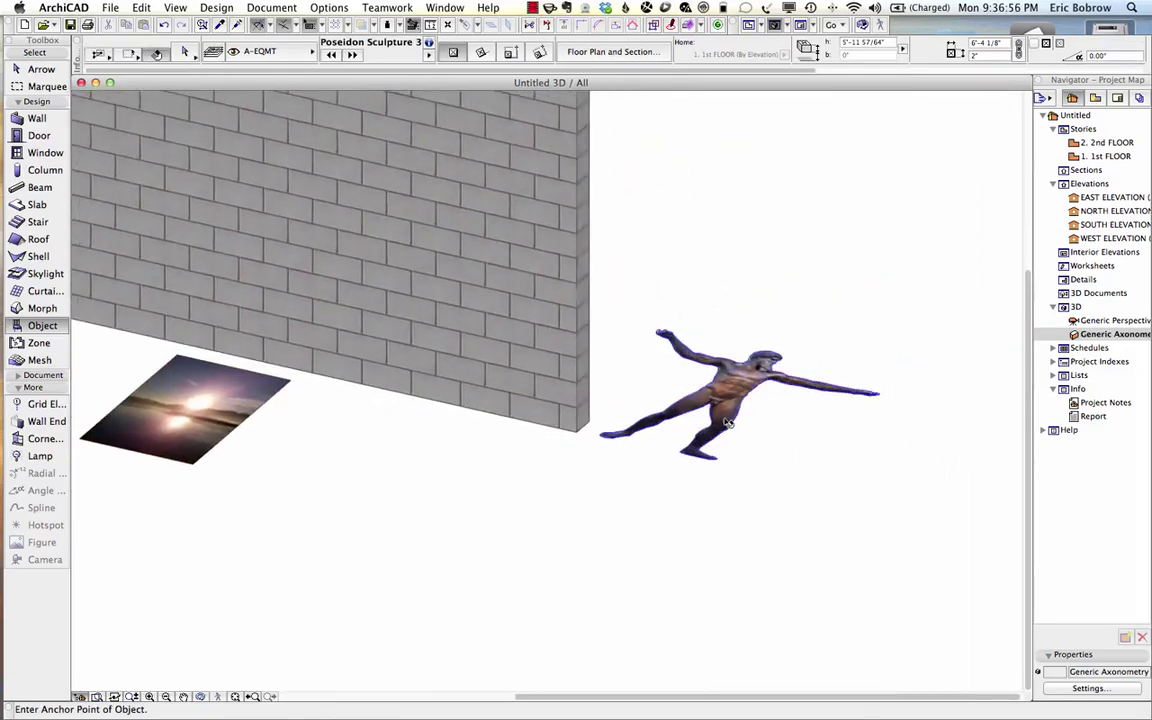
{"action": "left_click", "coordinate": [705, 350], "text": "shift"}
{"action": "scroll", "coordinate": [662, 413], "scroll_direction": "up", "scroll_amount": 5}
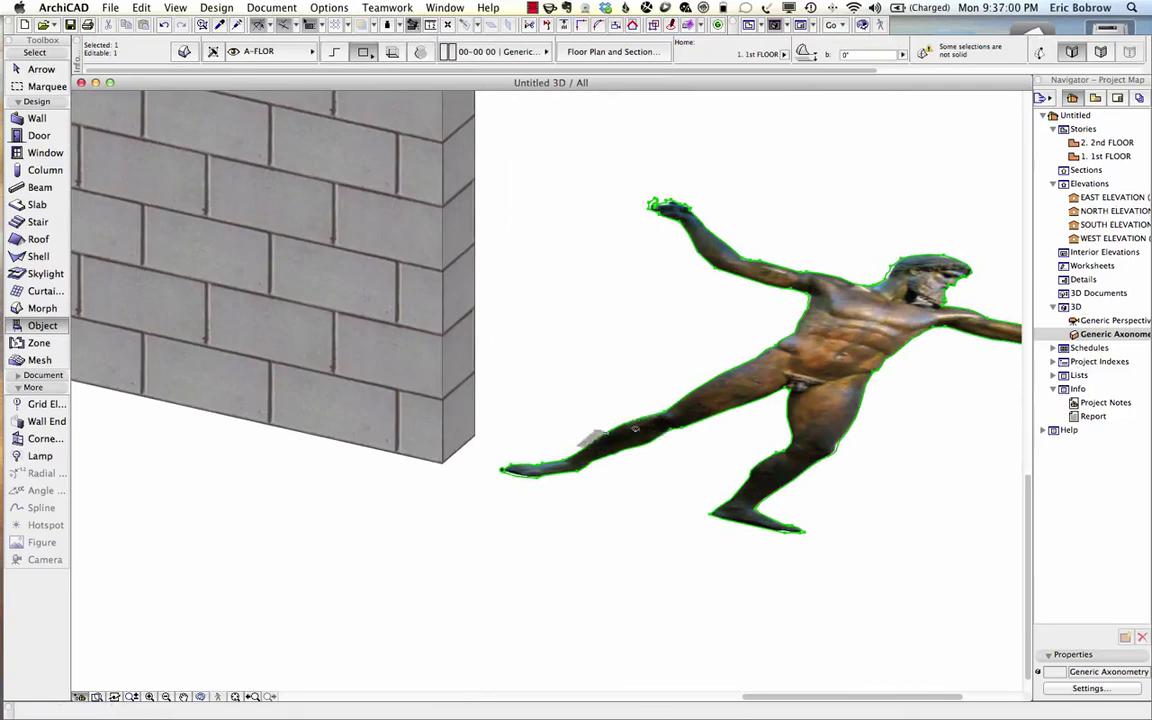
Try rotating the flat Poseidon morph about its foot in the horizontal plane, and undo the rotation.
{"action": "left_click", "coordinate": [537, 478]}
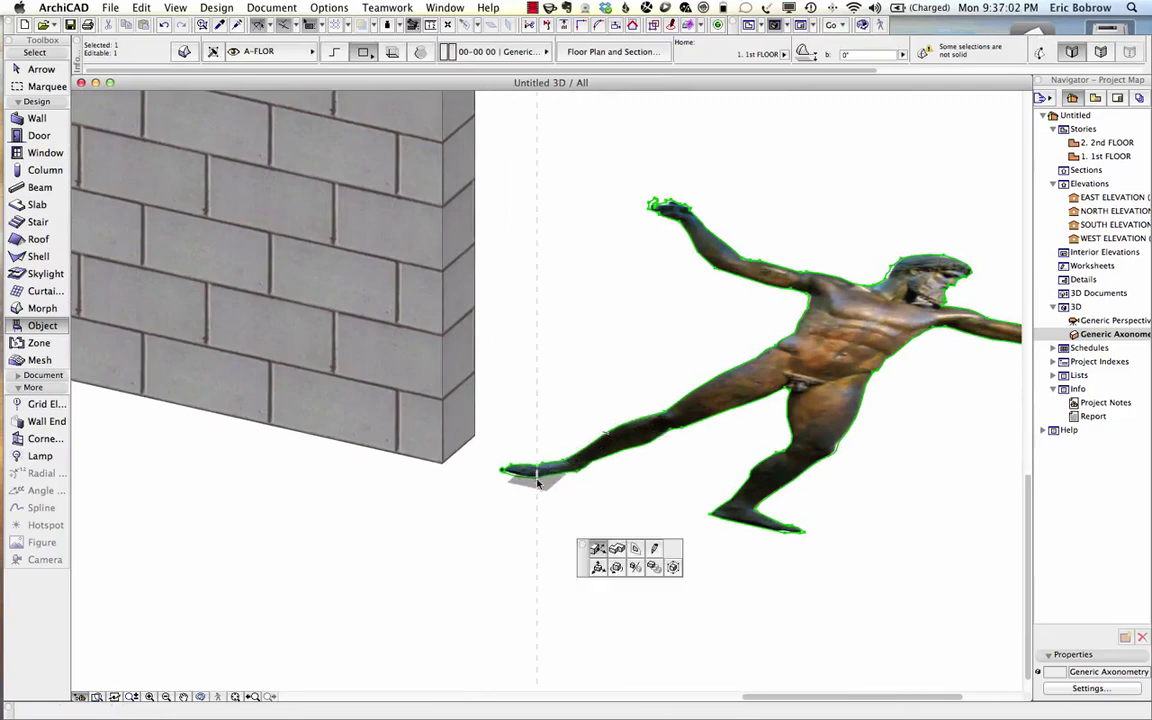
{"action": "left_click", "coordinate": [615, 568]}
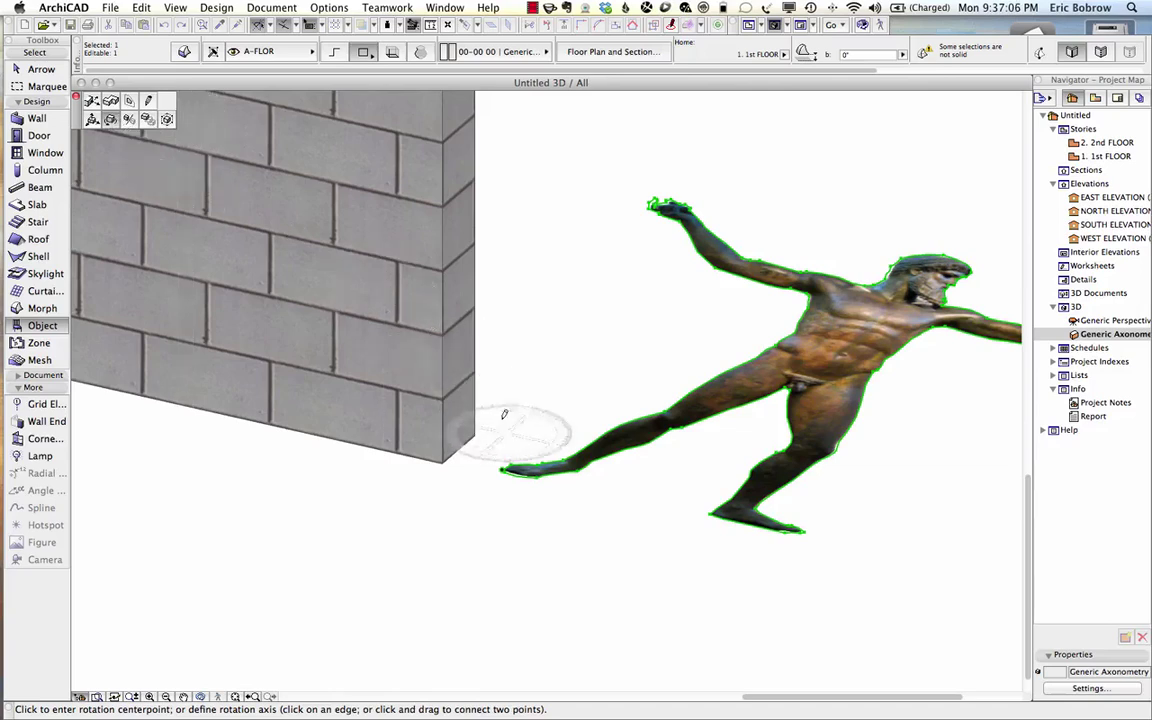
{"action": "left_click", "coordinate": [505, 468]}
{"action": "left_click", "coordinate": [578, 478]}
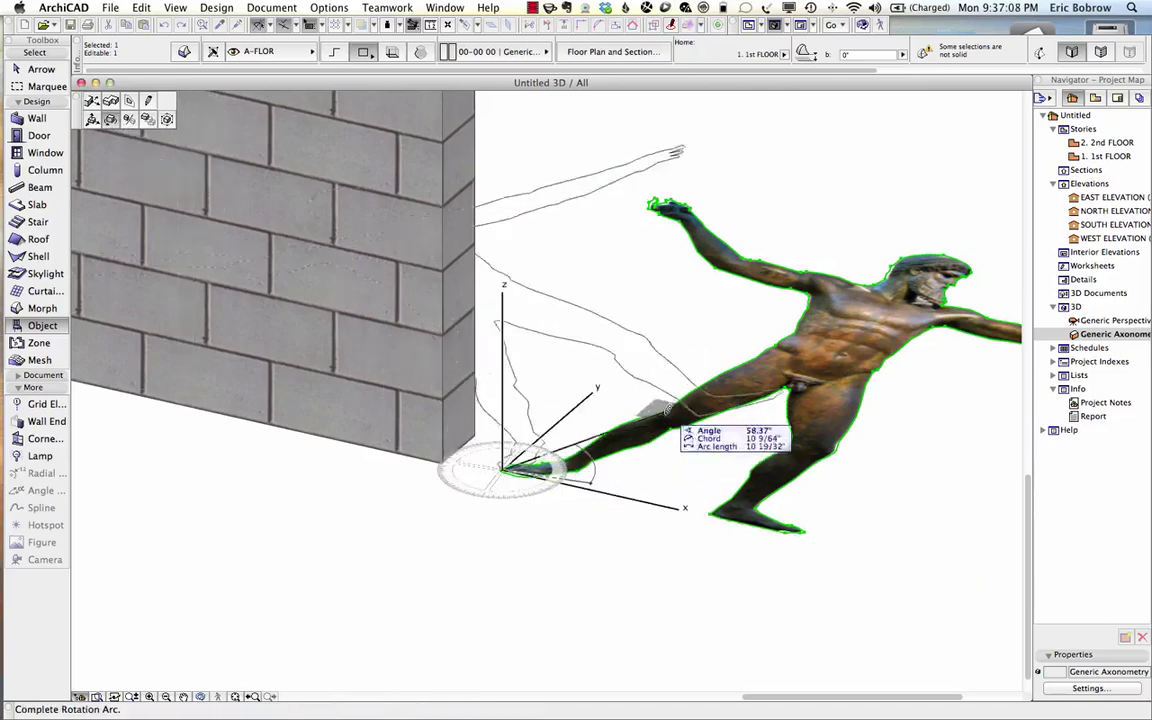
{"action": "left_click", "coordinate": [658, 376]}
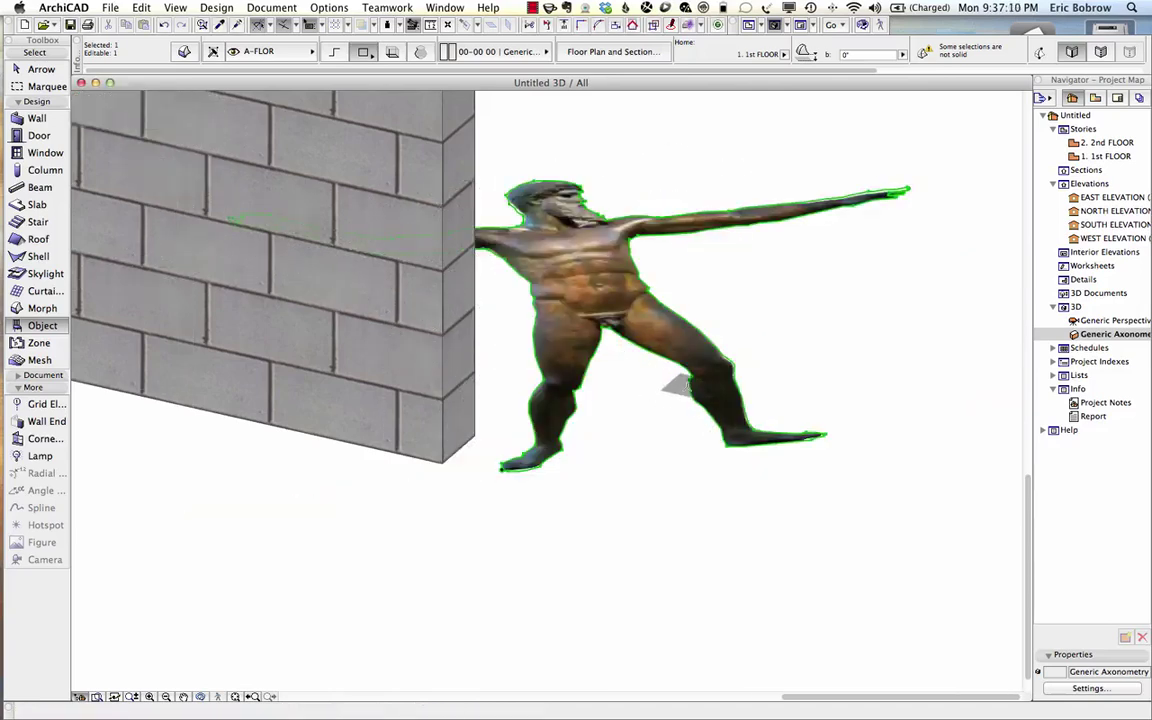
{"action": "key", "text": "super+z"}
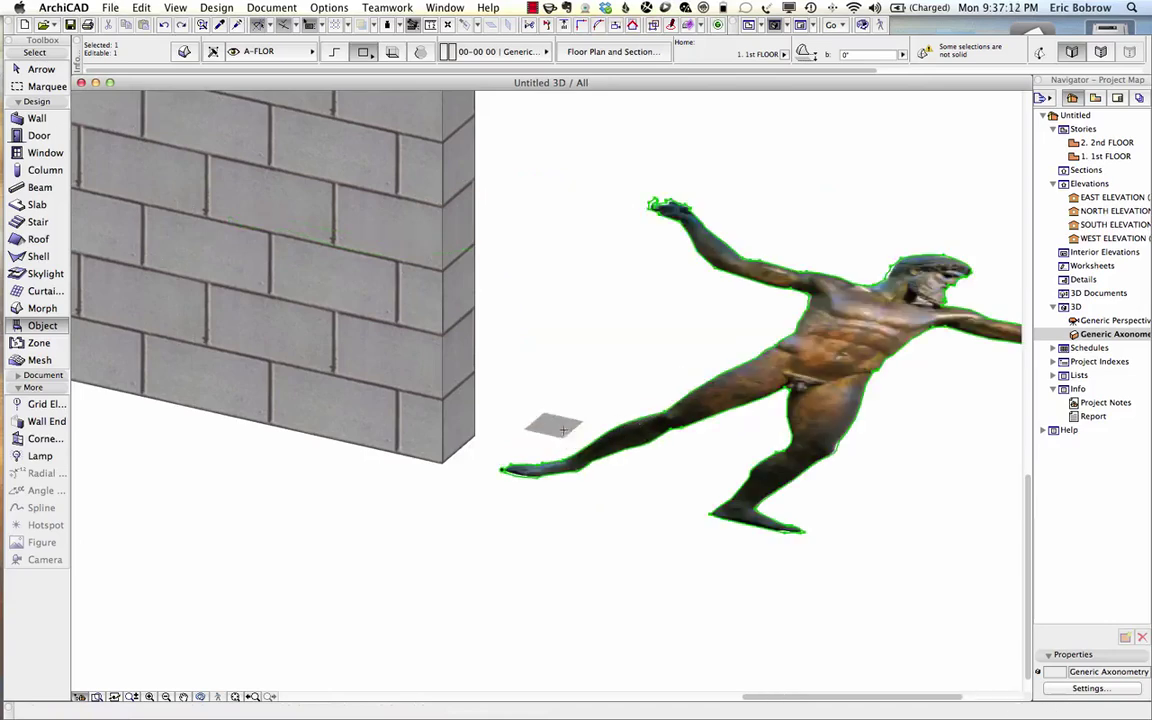
Rotate the flat Poseidon morph upright in a vertical plane, centred at the base of the wall near its end.
{"action": "left_click", "coordinate": [500, 469]}
{"action": "key", "text": "super+e"}
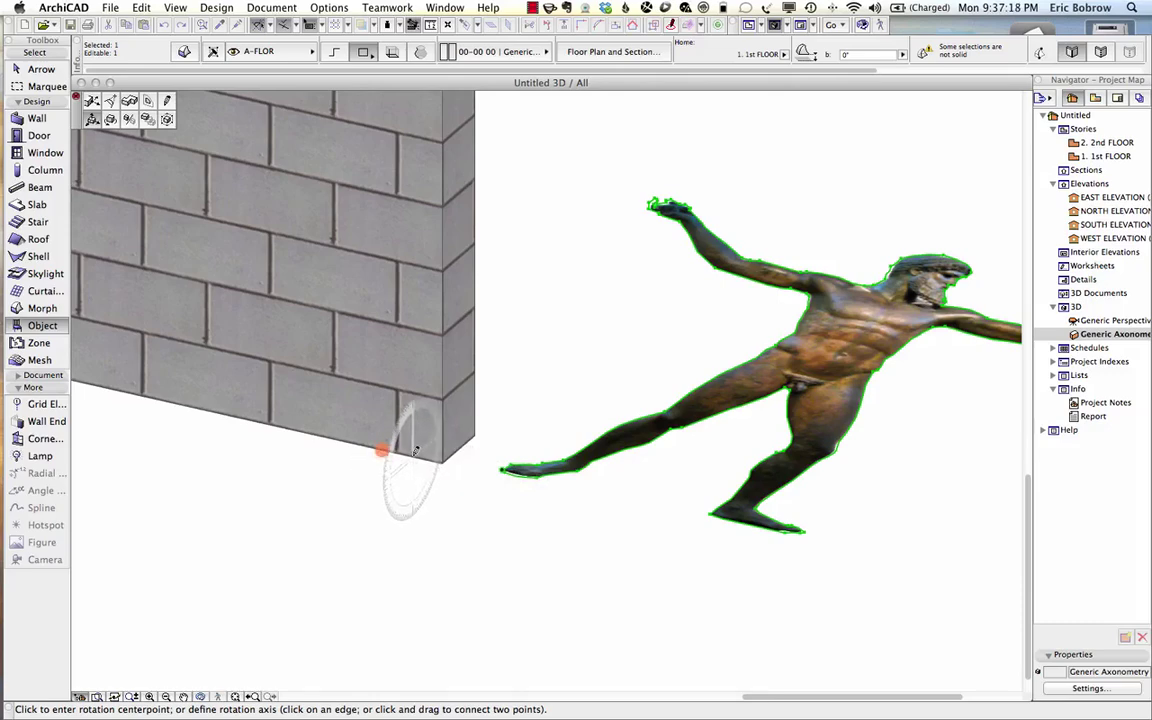
{"action": "left_click", "coordinate": [412, 456]}
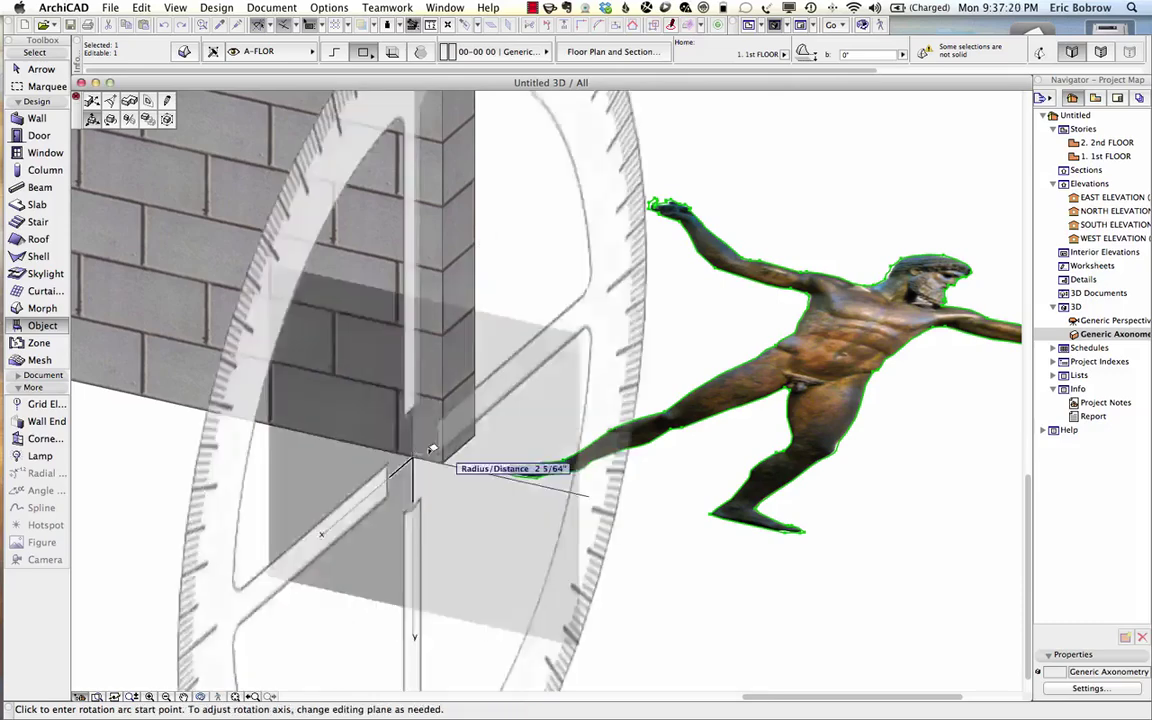
{"action": "left_click", "coordinate": [554, 336]}
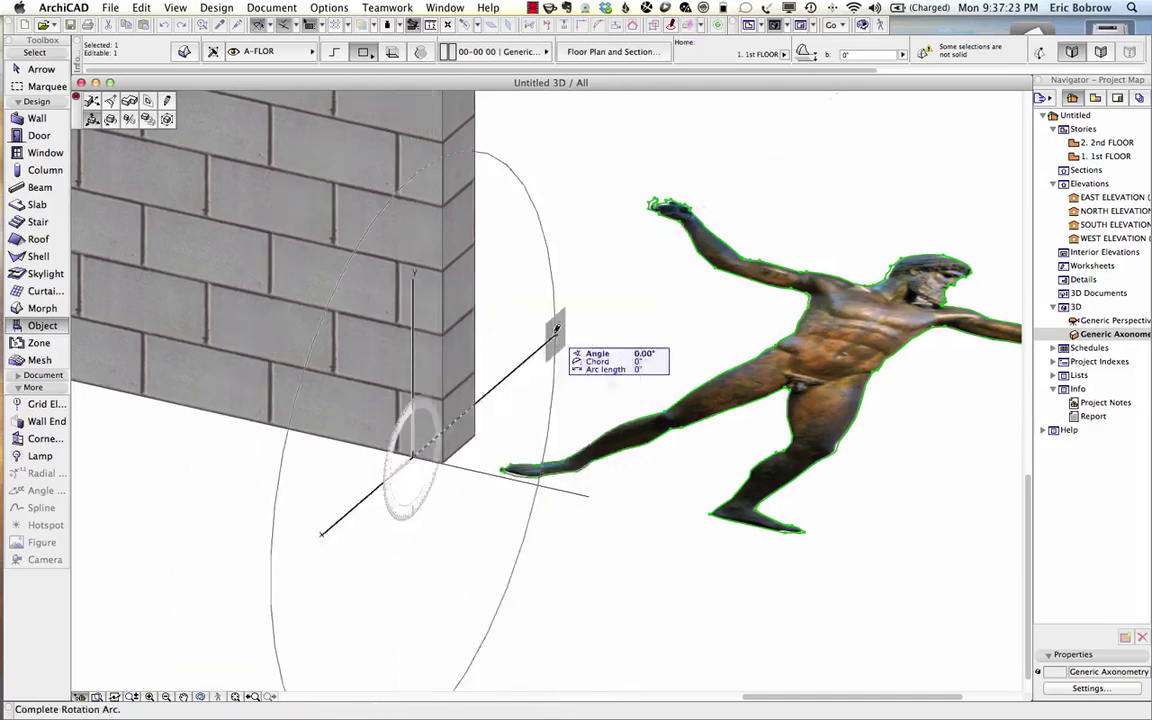
{"action": "left_click", "coordinate": [416, 290]}
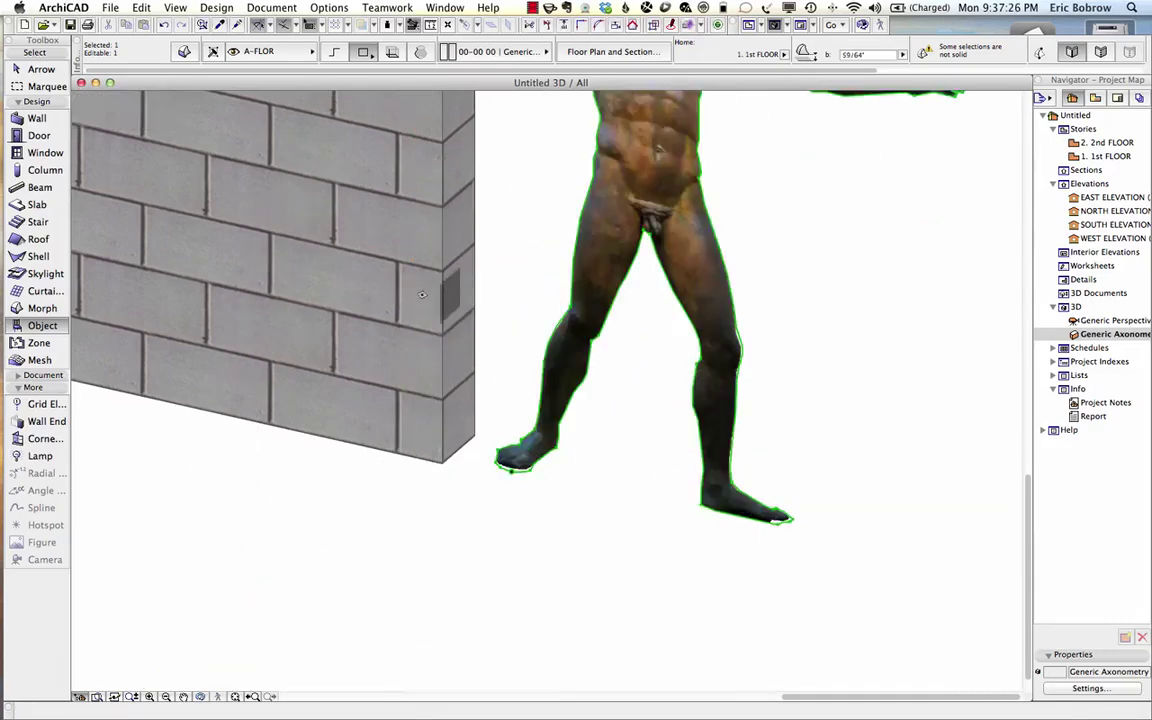
Move the upright Poseidon morph from the wall's end to the open ground in front of the sunset image slab.
{"action": "scroll", "coordinate": [430, 292], "scroll_direction": "down", "scroll_amount": 5}
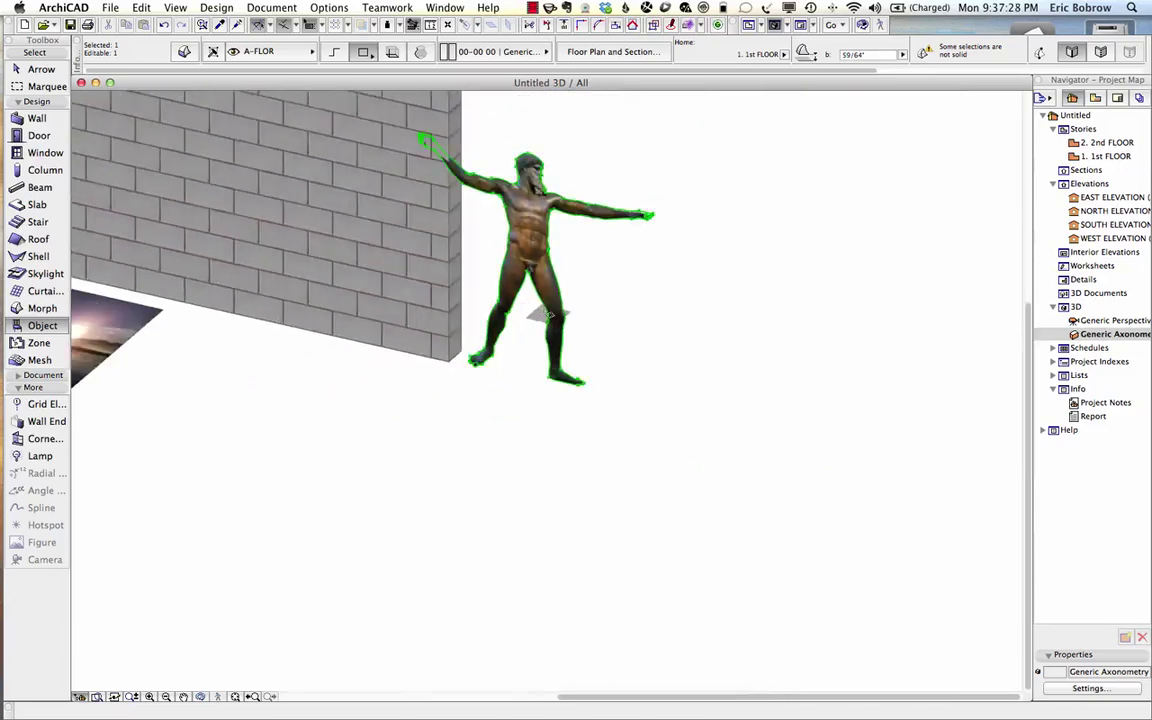
{"action": "scroll", "coordinate": [682, 347], "scroll_direction": "up", "scroll_amount": 4}
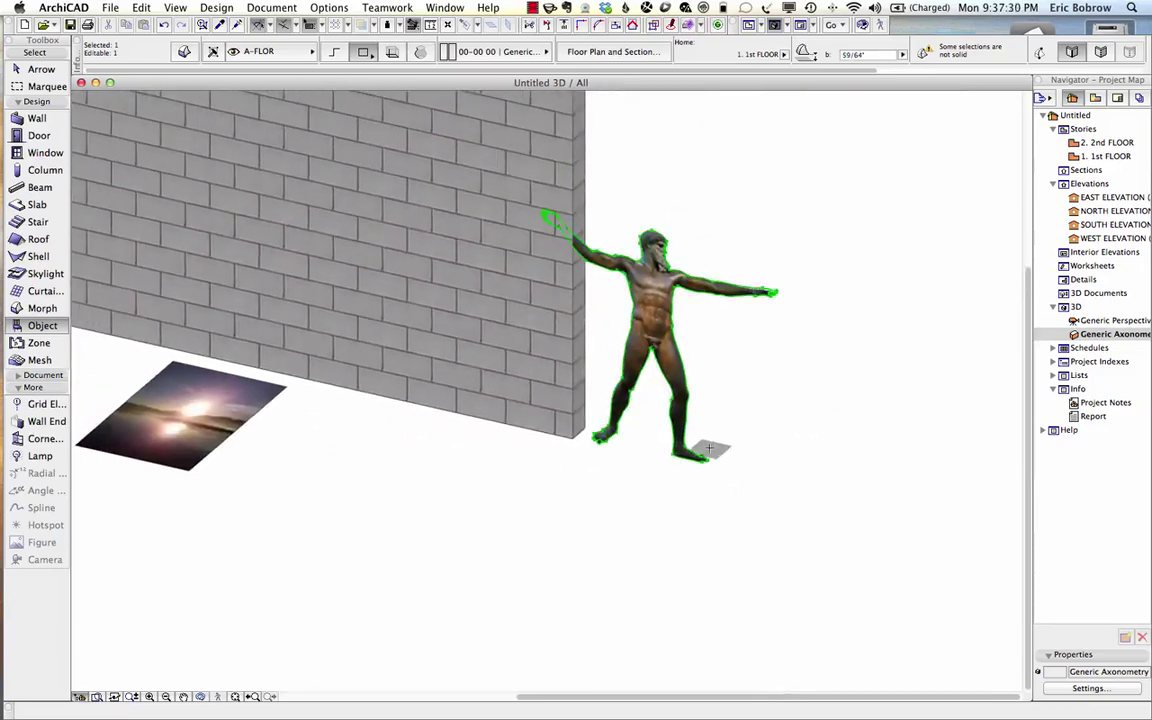
{"action": "key", "text": "super+d"}
{"action": "left_click", "coordinate": [708, 452]}
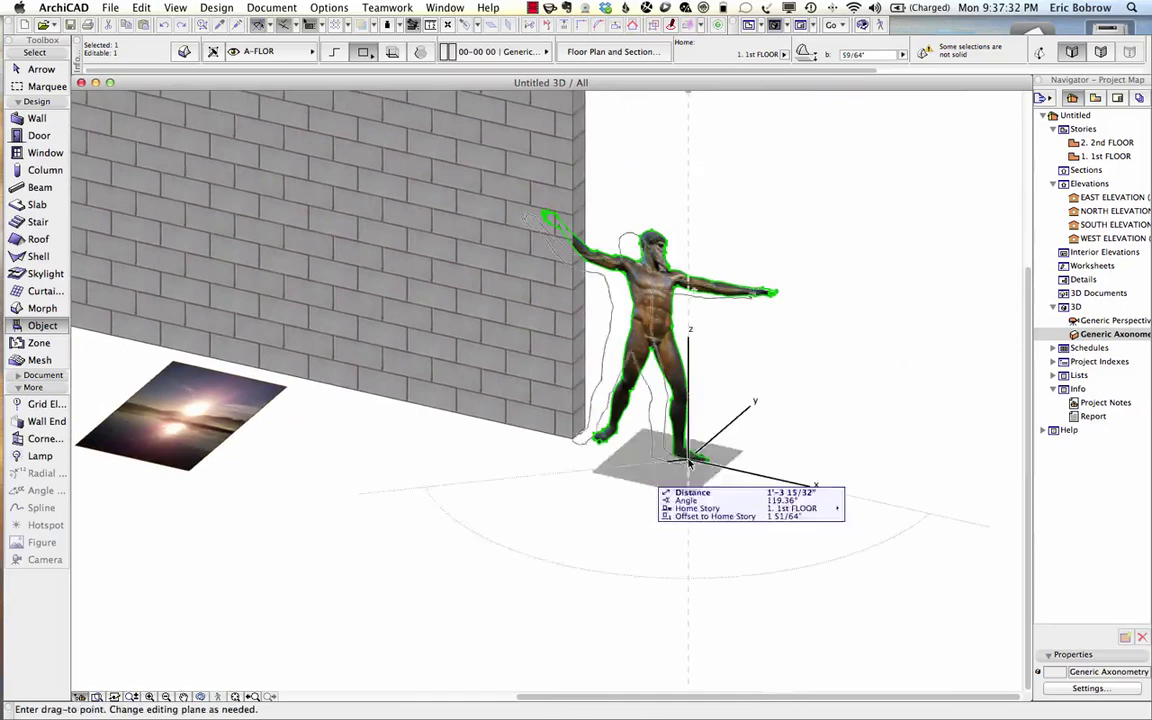
{"action": "left_click", "coordinate": [258, 582]}
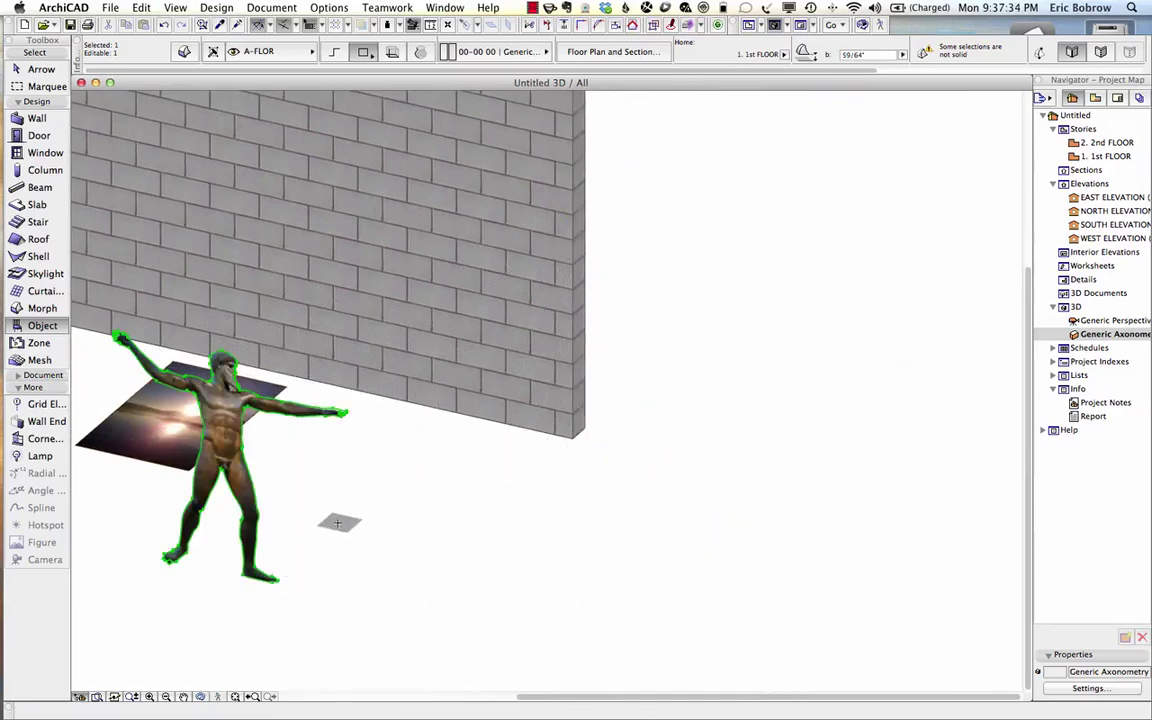
Move the outline node above the wrist of the morph's outstretched arm down to fit the back of the hand.
{"action": "middle_click_drag", "start_coordinate": [287, 534], "coordinate": [758, 463]}
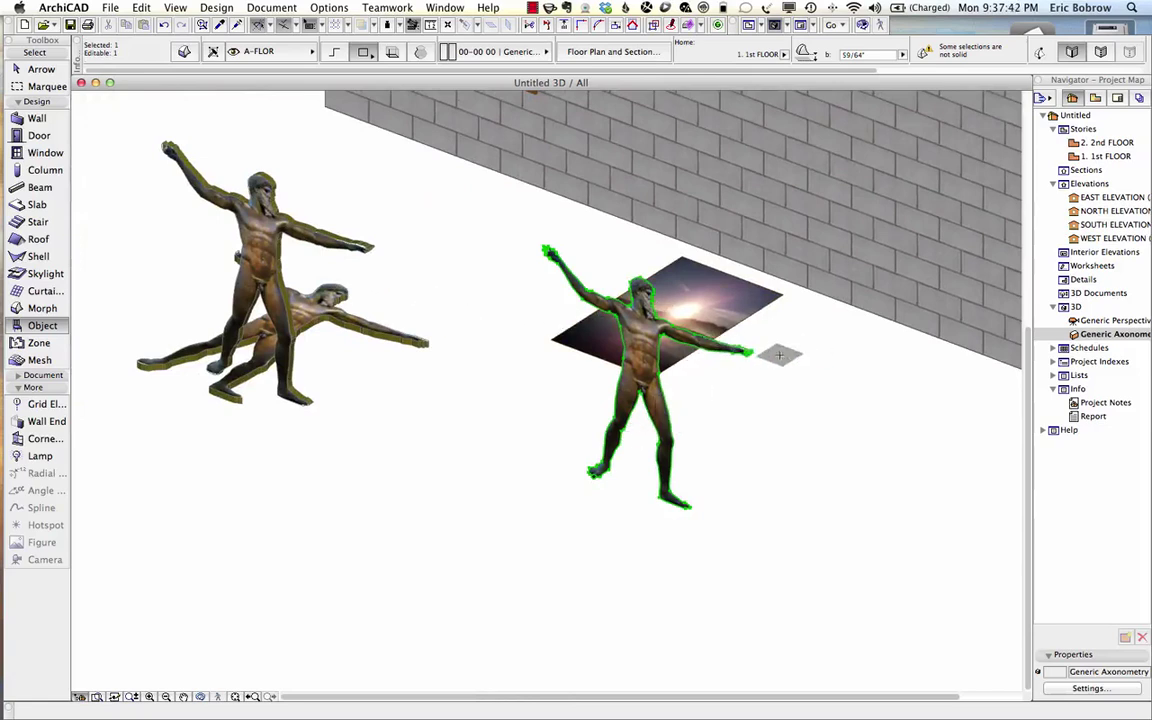
{"action": "scroll", "coordinate": [740, 352], "scroll_direction": "up", "scroll_amount": 3}
{"action": "scroll", "coordinate": [751, 351], "scroll_direction": "up", "scroll_amount": 5}
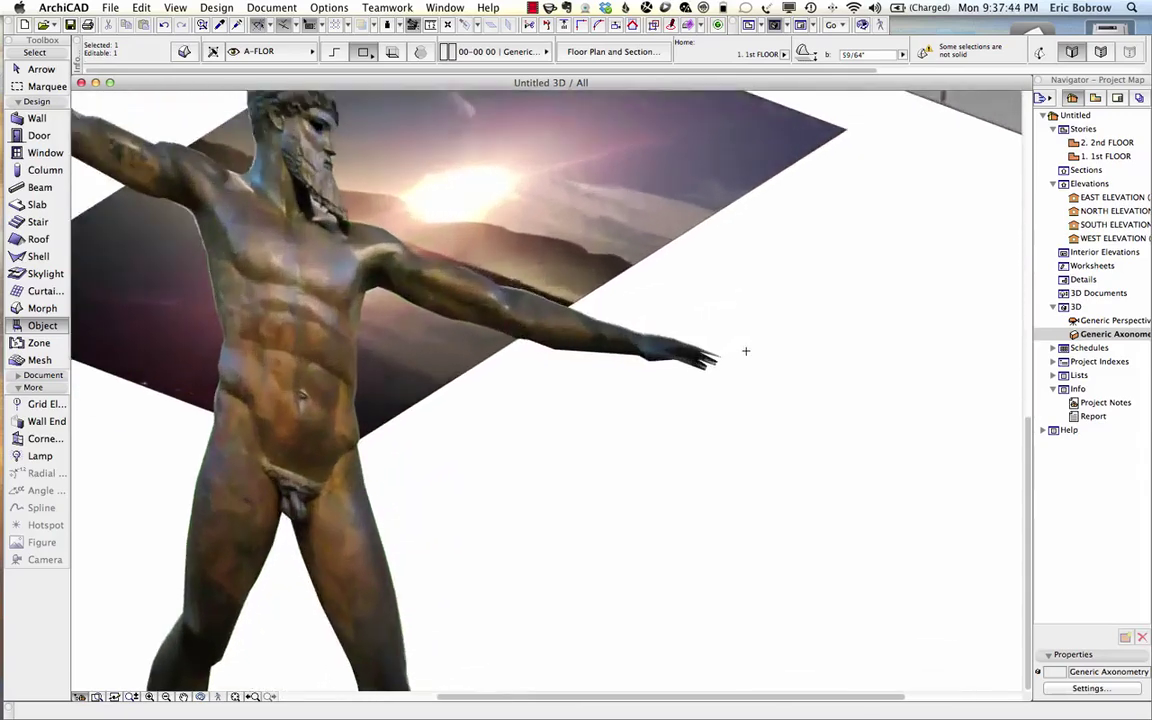
{"action": "scroll", "coordinate": [700, 337], "scroll_direction": "up", "scroll_amount": 5}
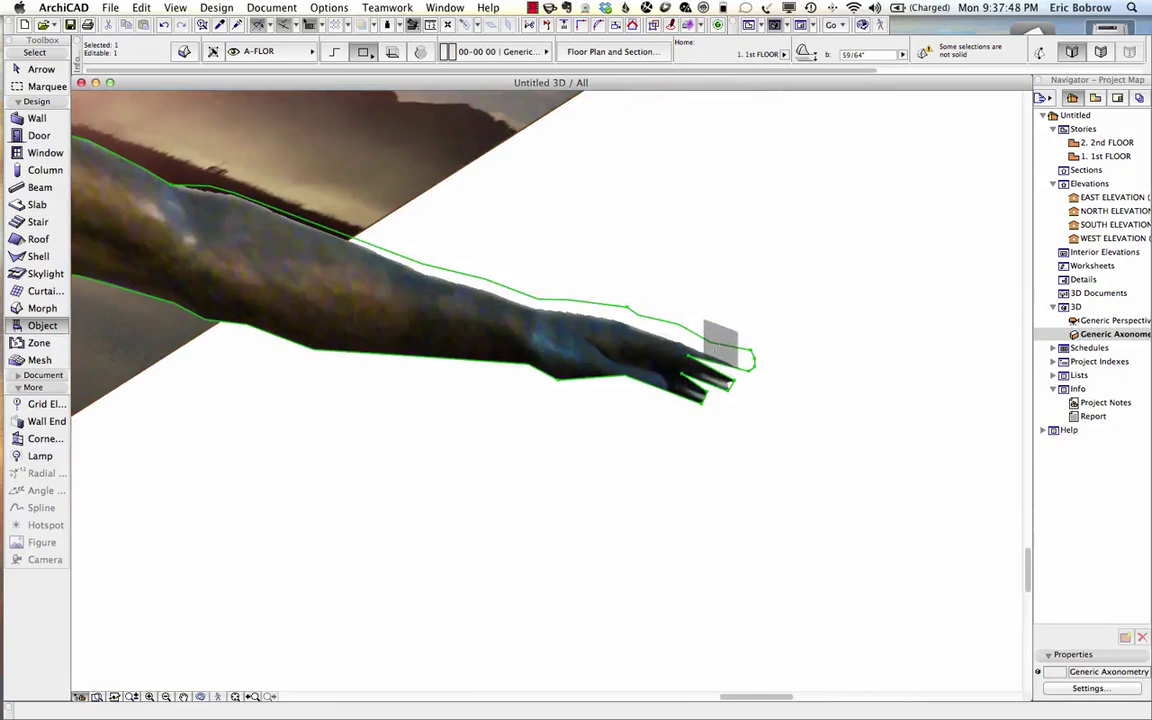
{"action": "left_click", "coordinate": [628, 311]}
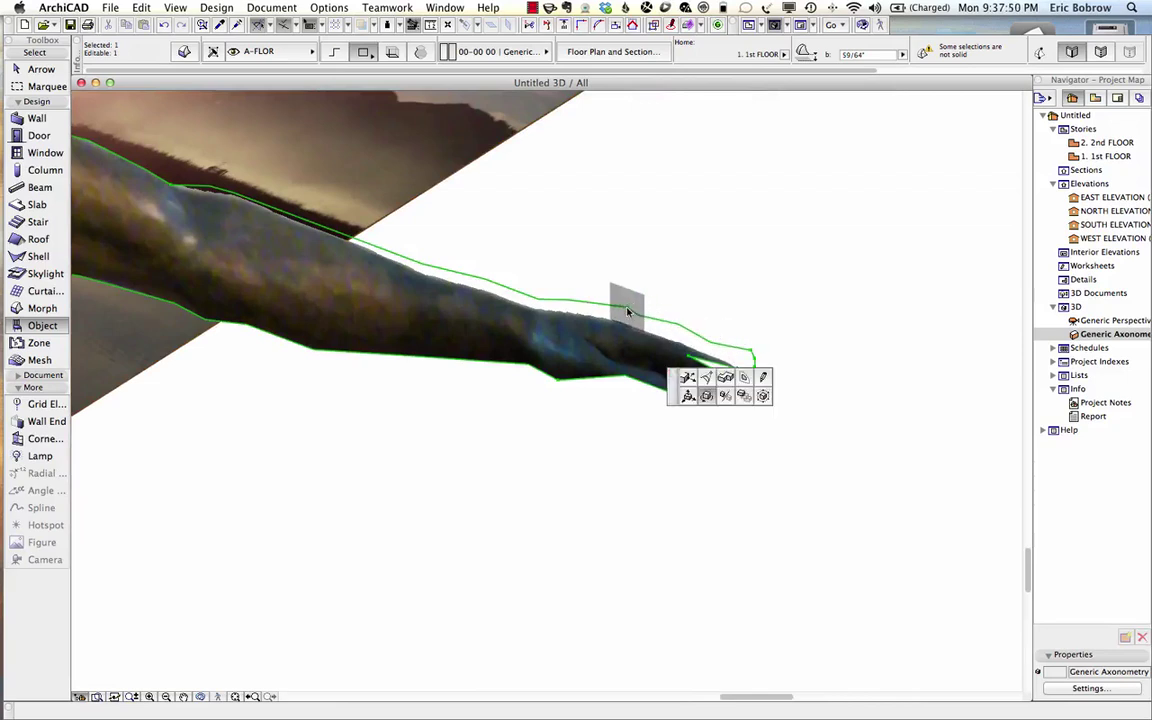
{"action": "key", "text": "super+e"}
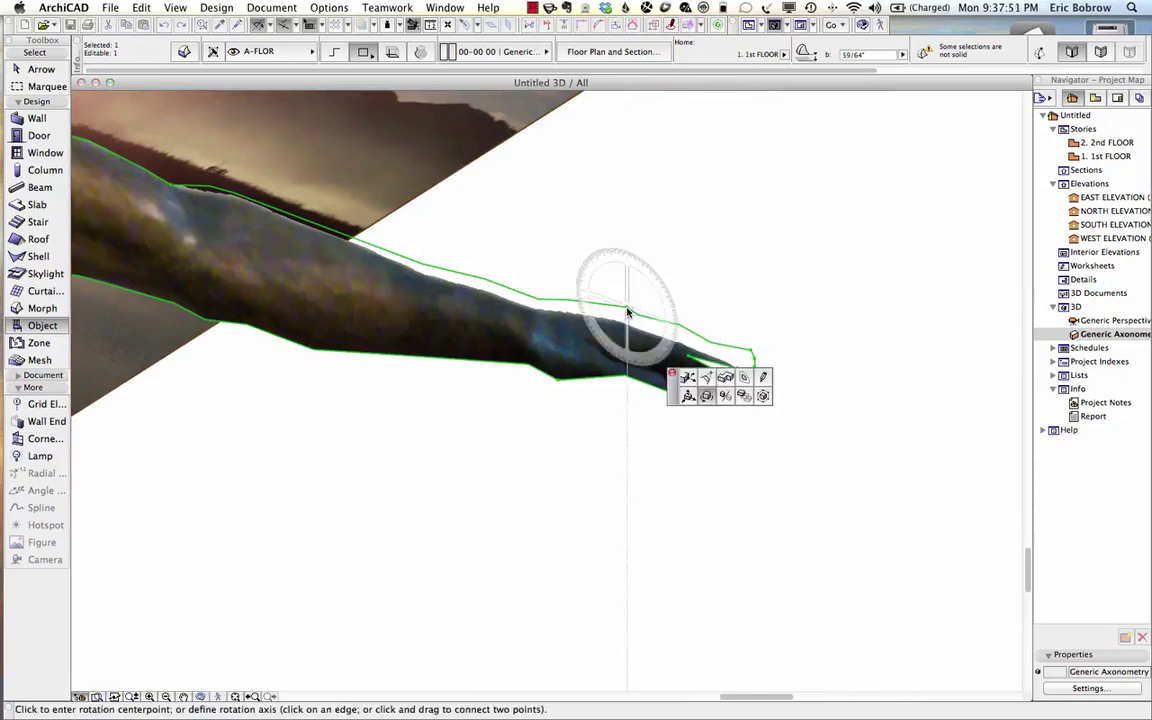
{"action": "left_click", "coordinate": [688, 378]}
{"action": "left_click", "coordinate": [621, 313]}
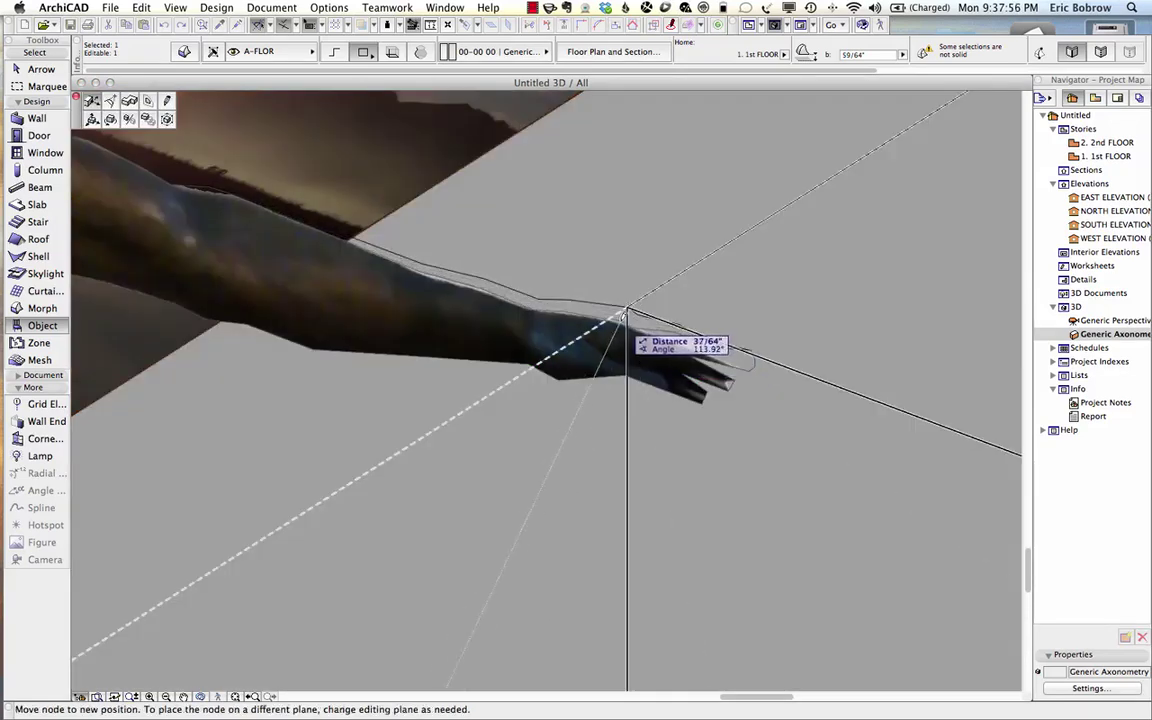
{"action": "key", "text": "Escape"}
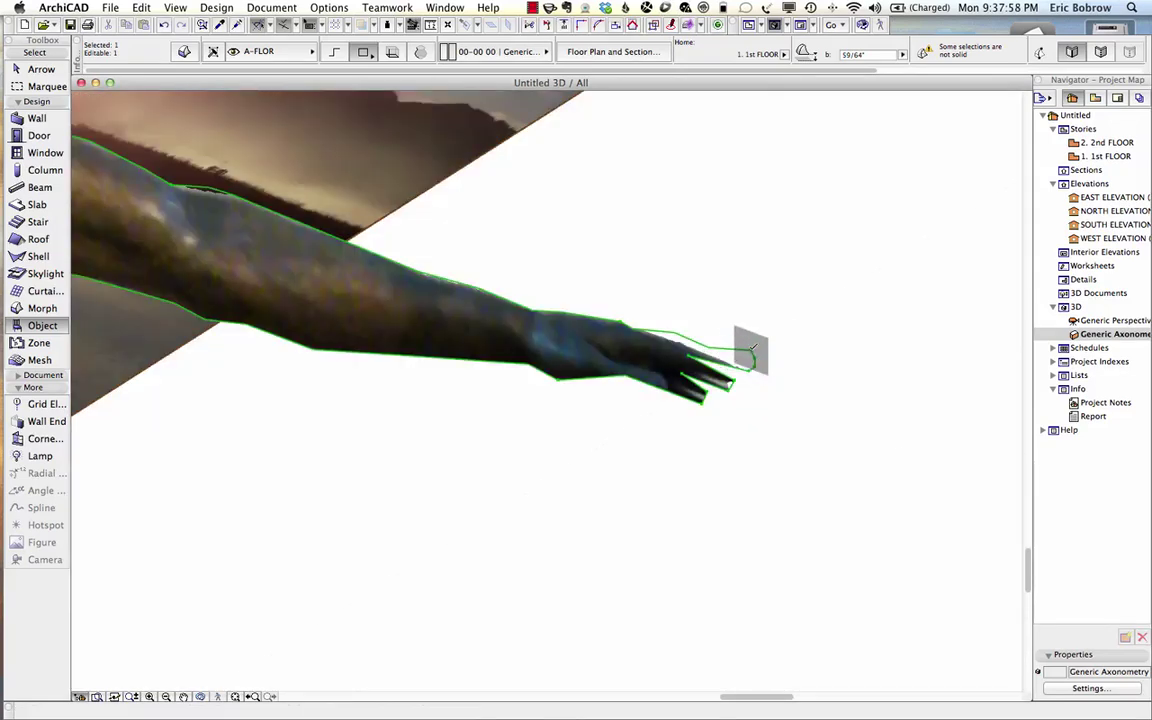
Reshape the outstretched hand's outline by moving the uppermost finger's tip node slightly down and the middle fingertip outward.
{"action": "left_click", "coordinate": [748, 352]}
{"action": "left_click", "coordinate": [747, 355]}
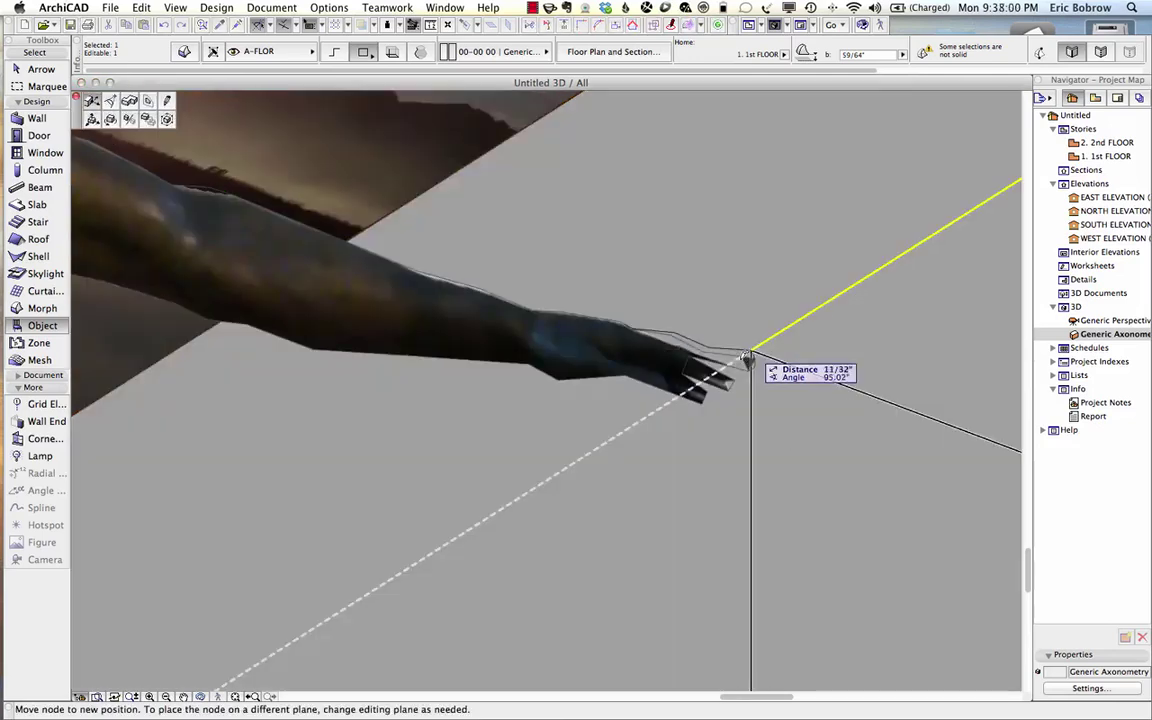
{"action": "left_click", "coordinate": [748, 357]}
{"action": "left_click", "coordinate": [703, 398]}
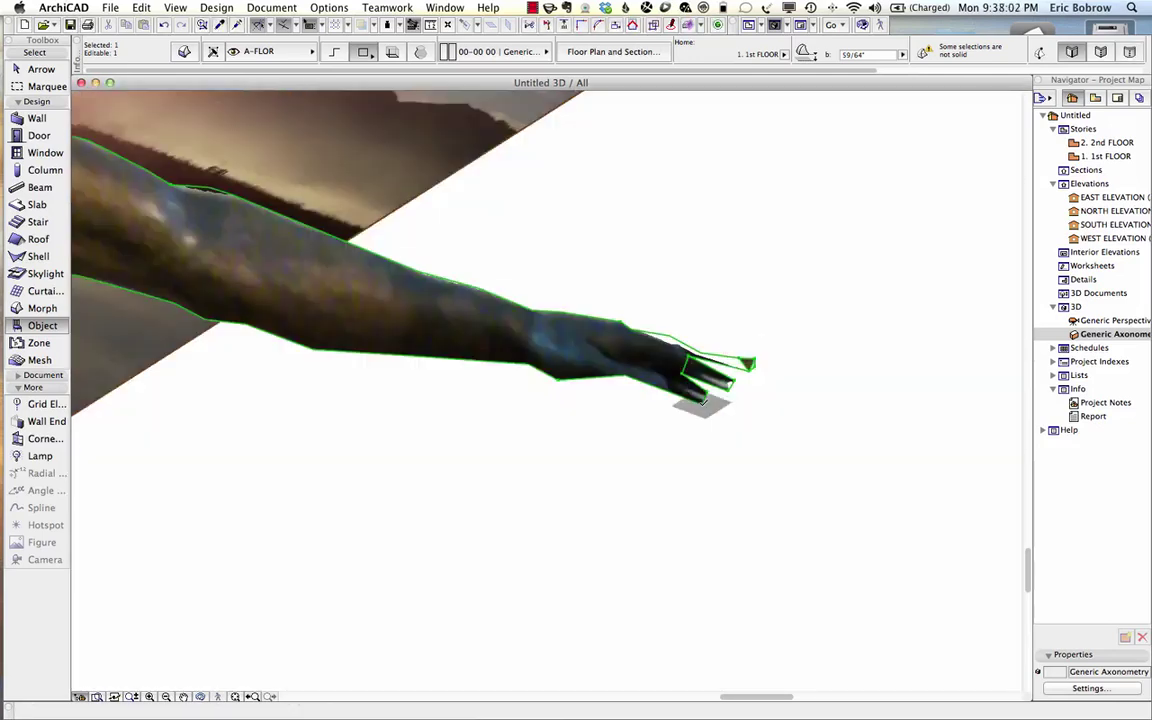
{"action": "left_click", "coordinate": [737, 381]}
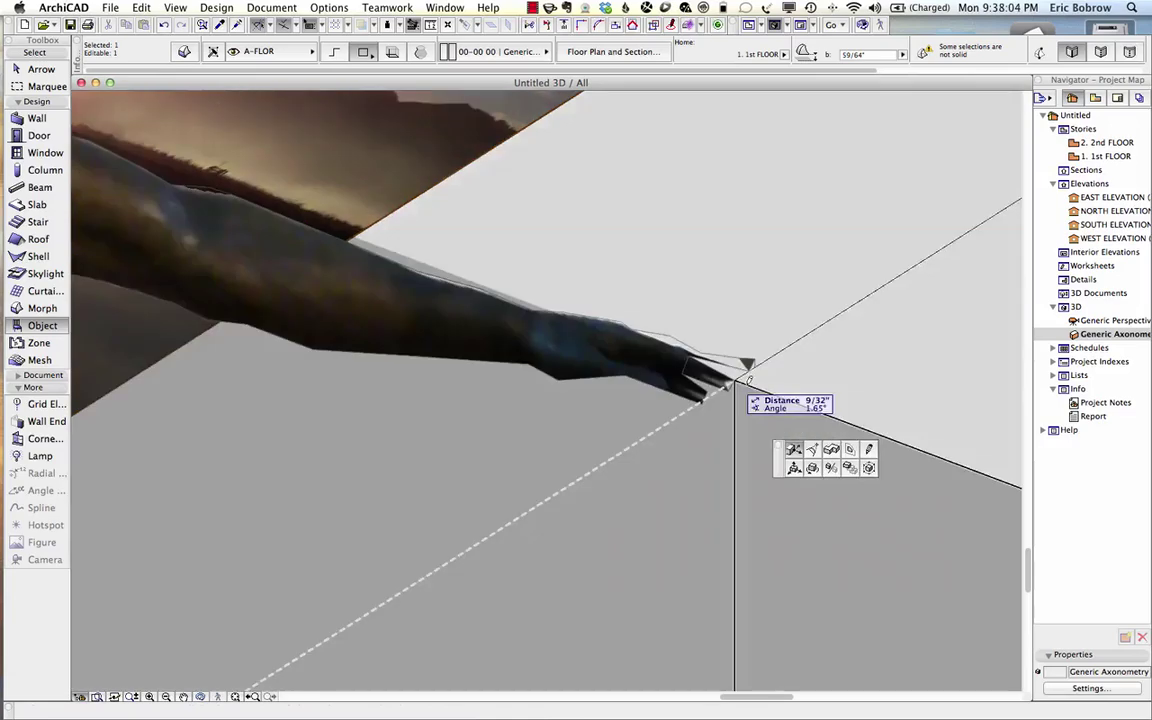
{"action": "left_click", "coordinate": [742, 388]}
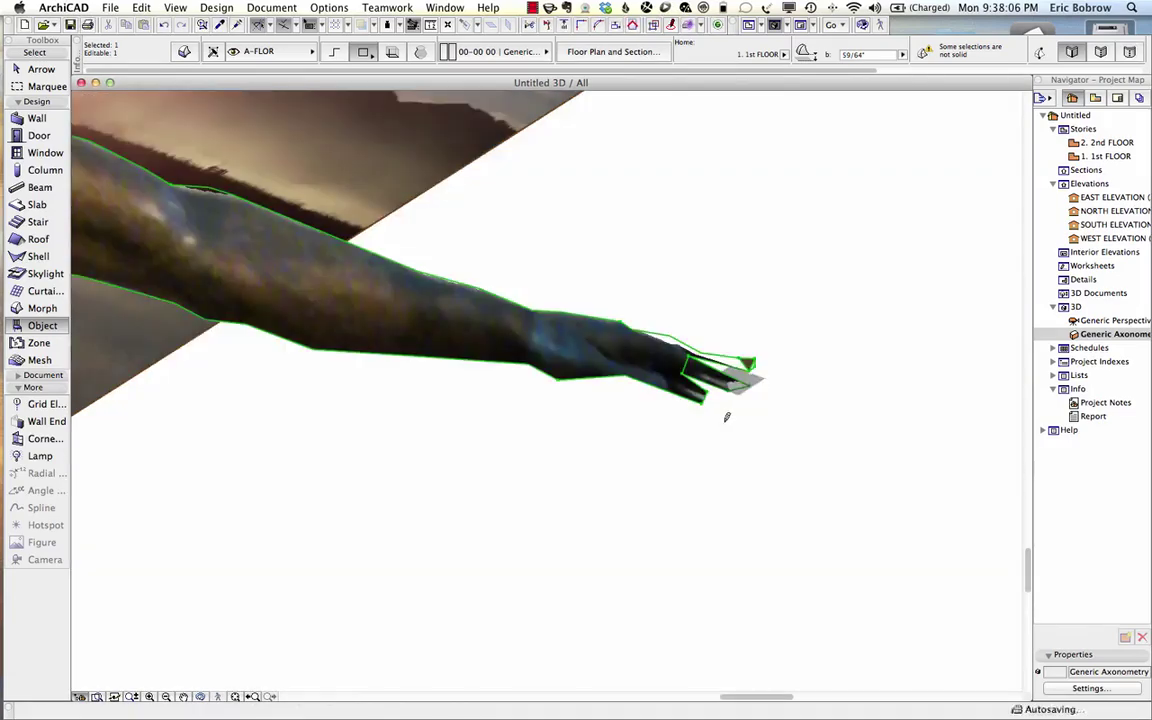
Shift the lowest finger's tip edge down and pull its remaining outer corner in toward the palm.
{"action": "left_click", "coordinate": [703, 400]}
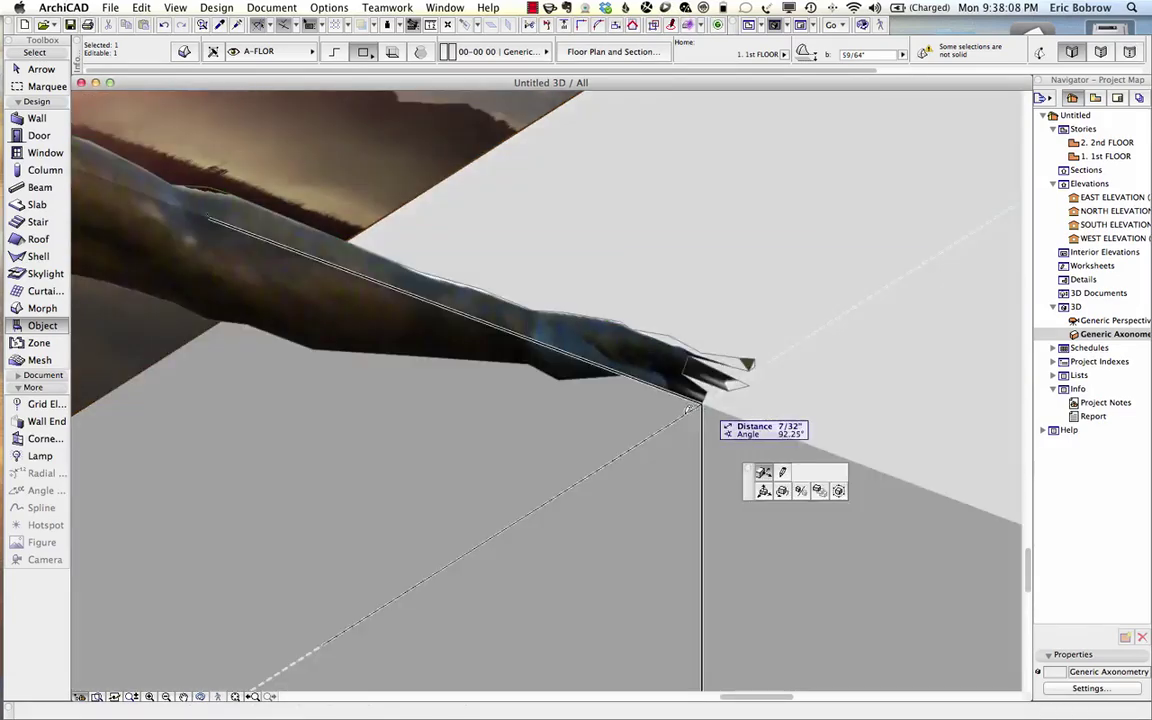
{"action": "left_click", "coordinate": [700, 405]}
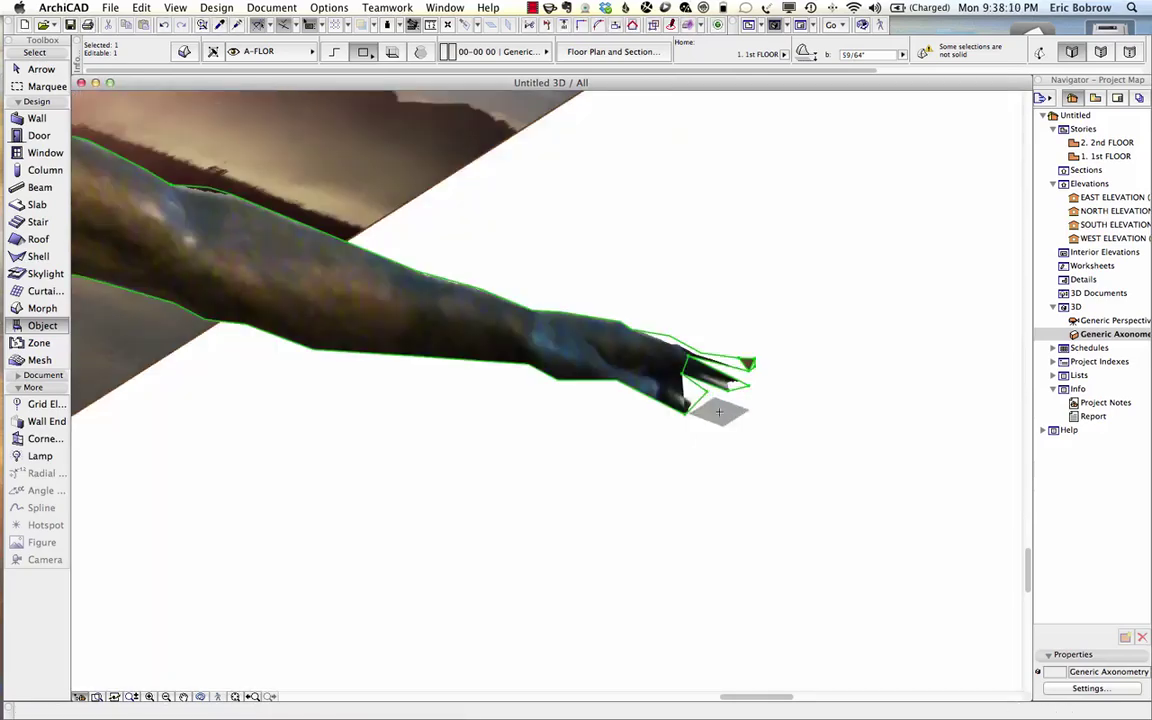
{"action": "left_click", "coordinate": [703, 400]}
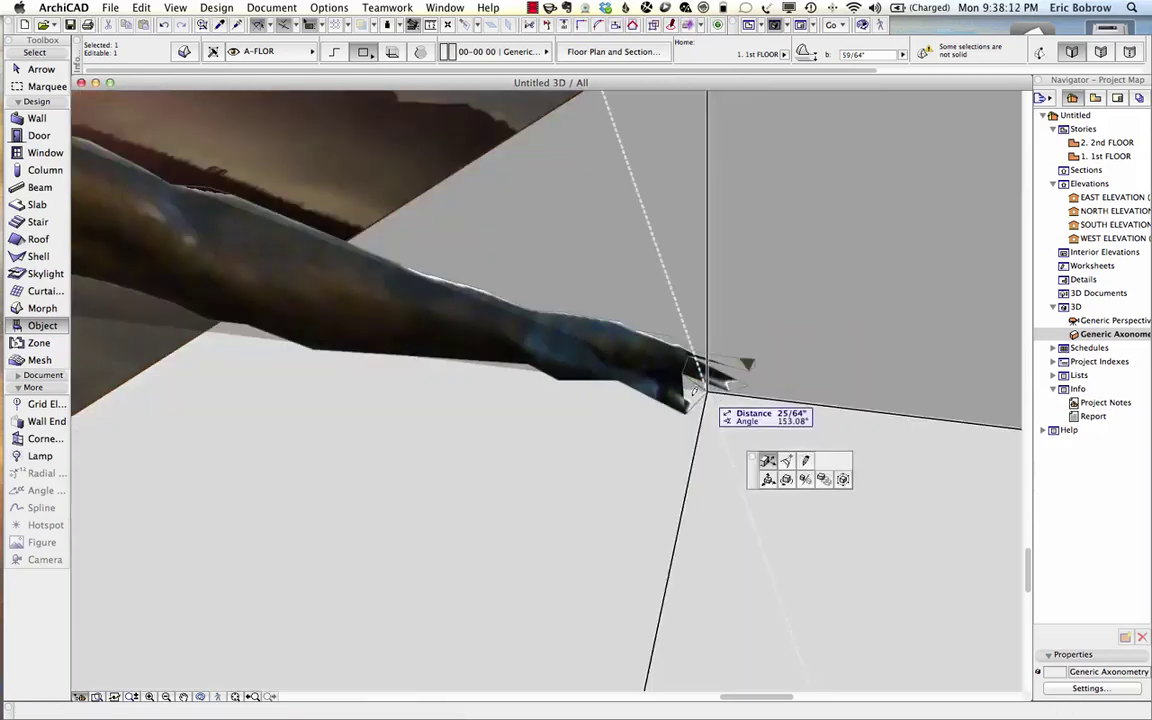
{"action": "left_click", "coordinate": [705, 400]}
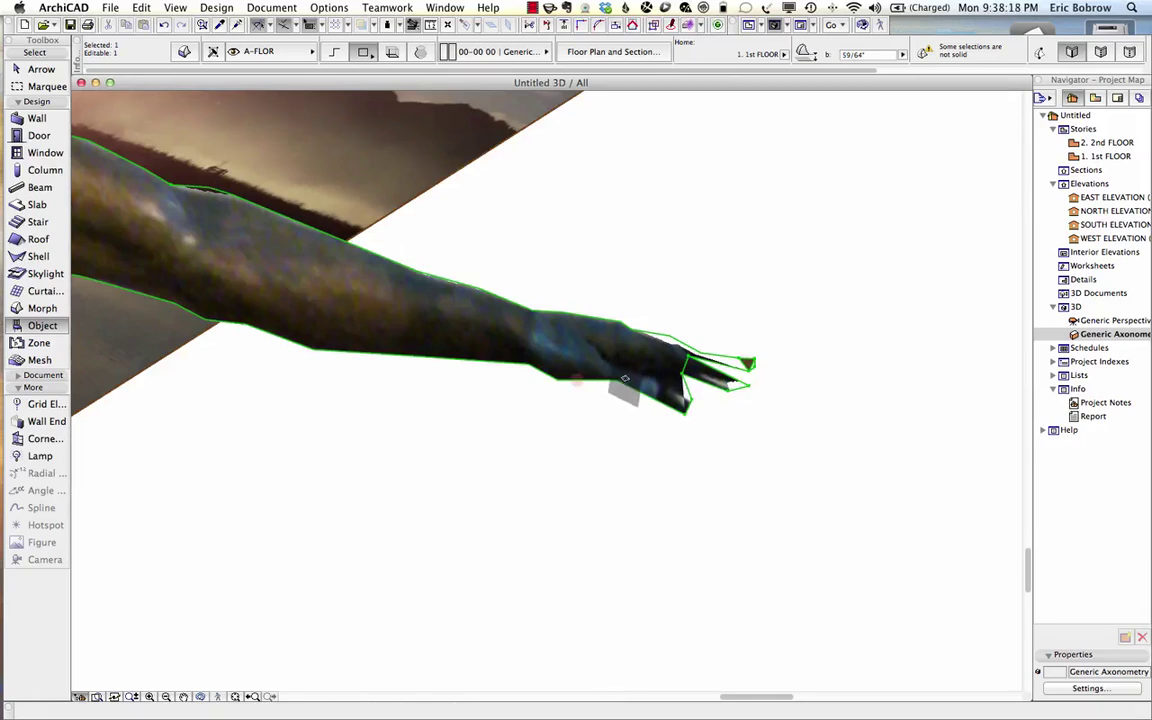
Try to bulge the Poseidon morph's torso from its back side.
{"action": "scroll", "coordinate": [624, 379], "scroll_direction": "down", "scroll_amount": 2}
{"action": "scroll", "coordinate": [703, 366], "scroll_direction": "down", "scroll_amount": 1}
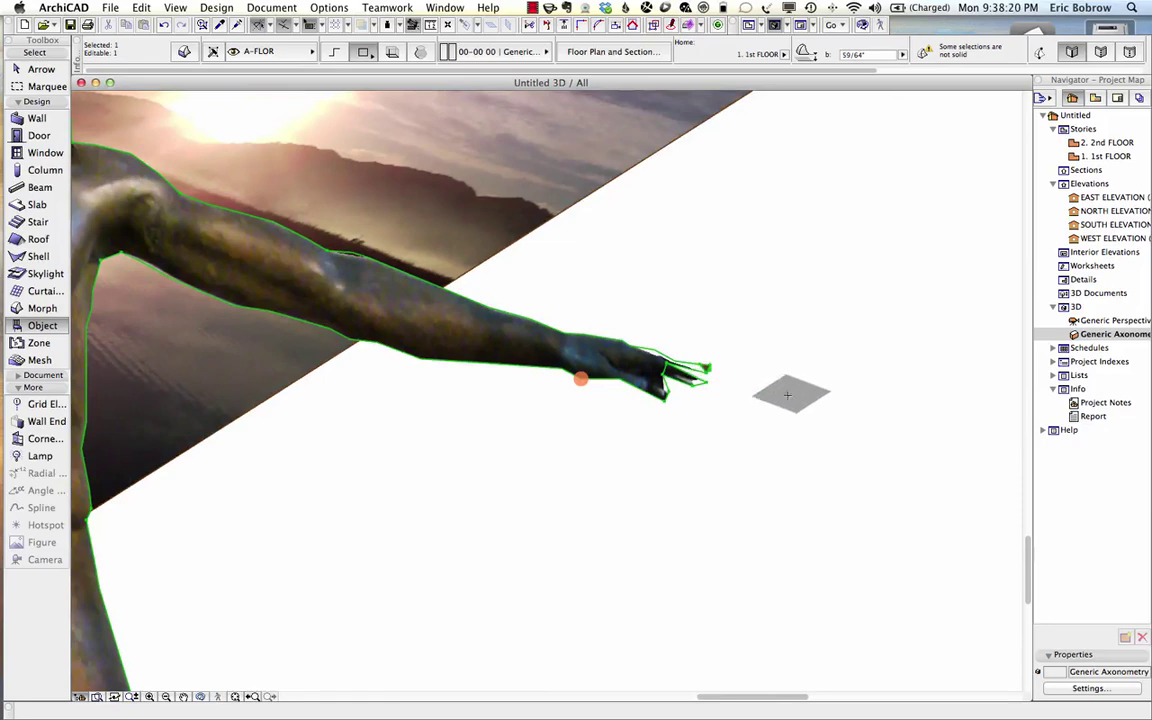
{"action": "scroll", "coordinate": [688, 361], "scroll_direction": "down", "scroll_amount": 2}
{"action": "scroll", "coordinate": [685, 360], "scroll_direction": "down", "scroll_amount": 4}
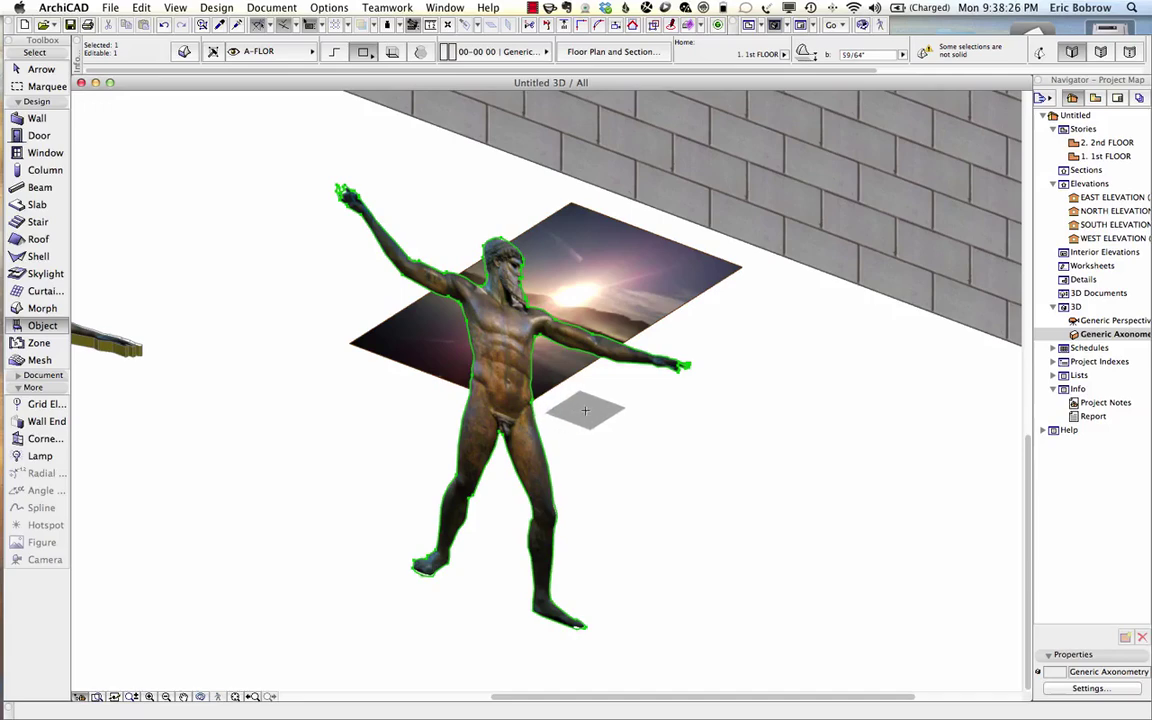
{"action": "middle_click_drag", "start_coordinate": [671, 436], "coordinate": [553, 355], "text": "shift"}
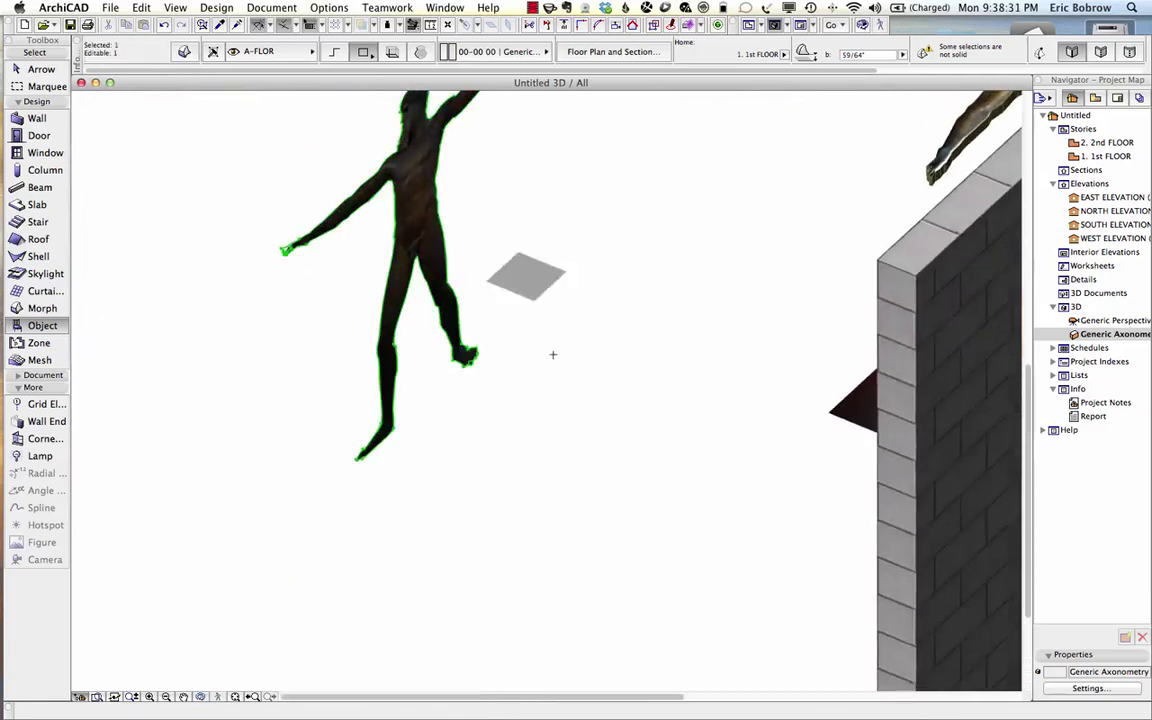
{"action": "left_click", "coordinate": [415, 215]}
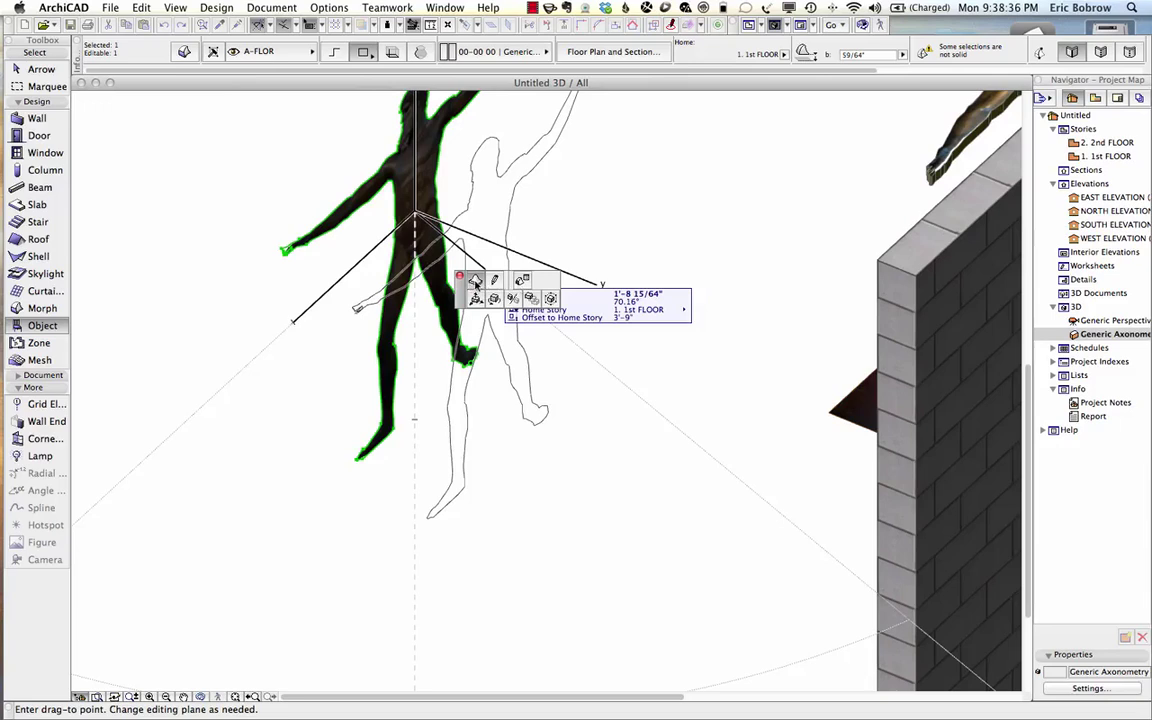
{"action": "left_click", "coordinate": [475, 283]}
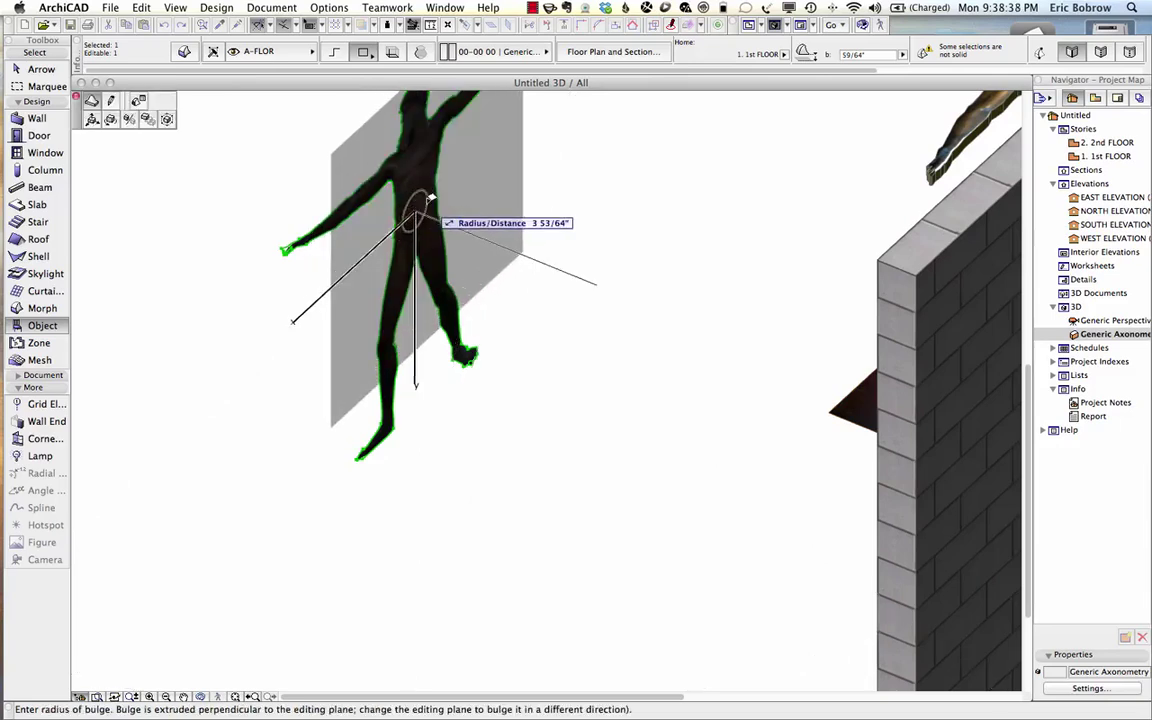
{"action": "key", "text": "Escape"}
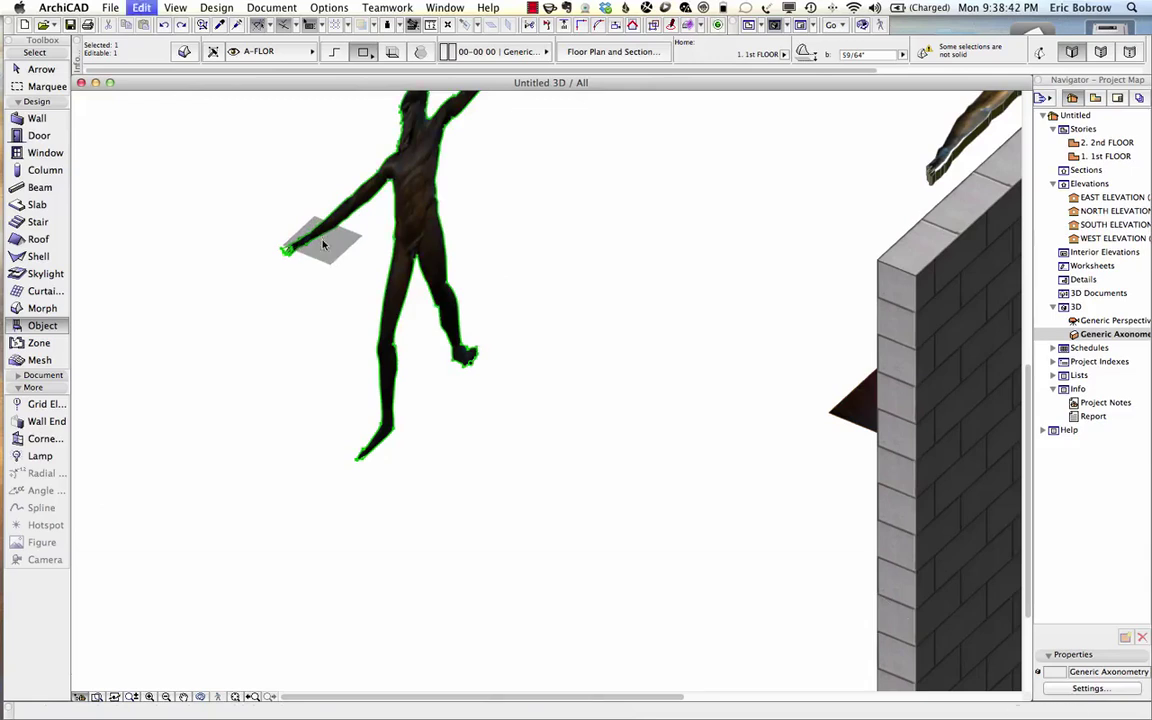
Push/pull the back face of the Poseidon morph to give it a slight thickness, and deselect the figure.
{"action": "left_click", "coordinate": [416, 203]}
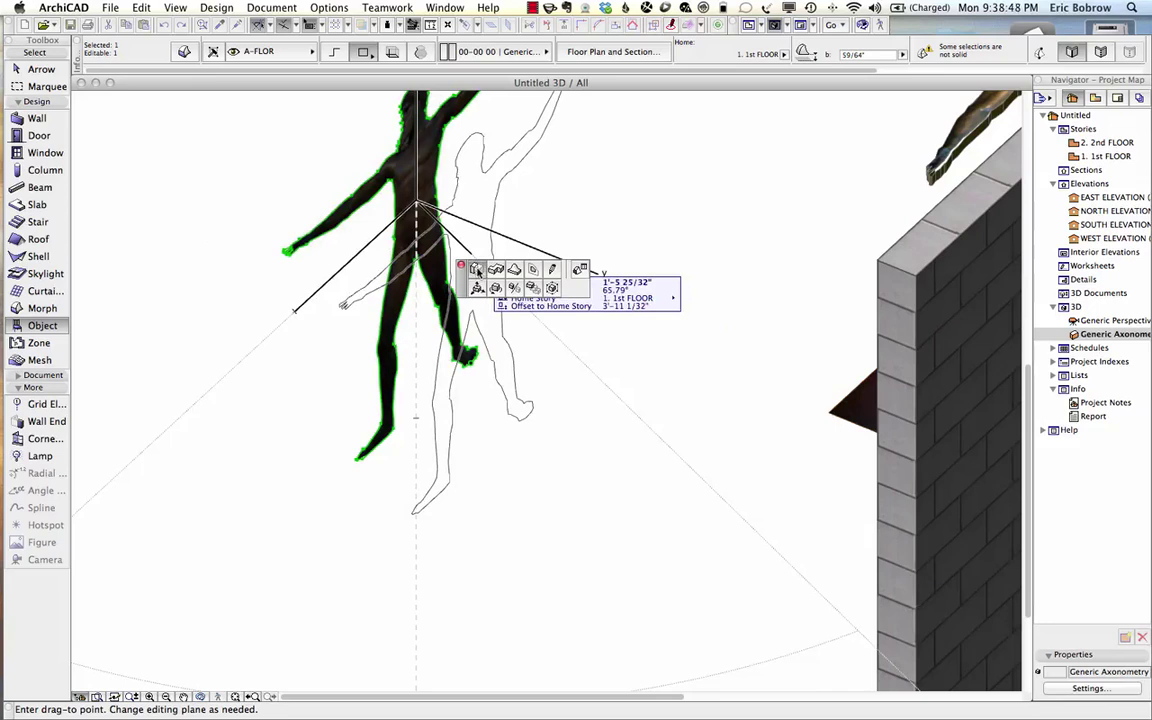
{"action": "left_click", "coordinate": [476, 271]}
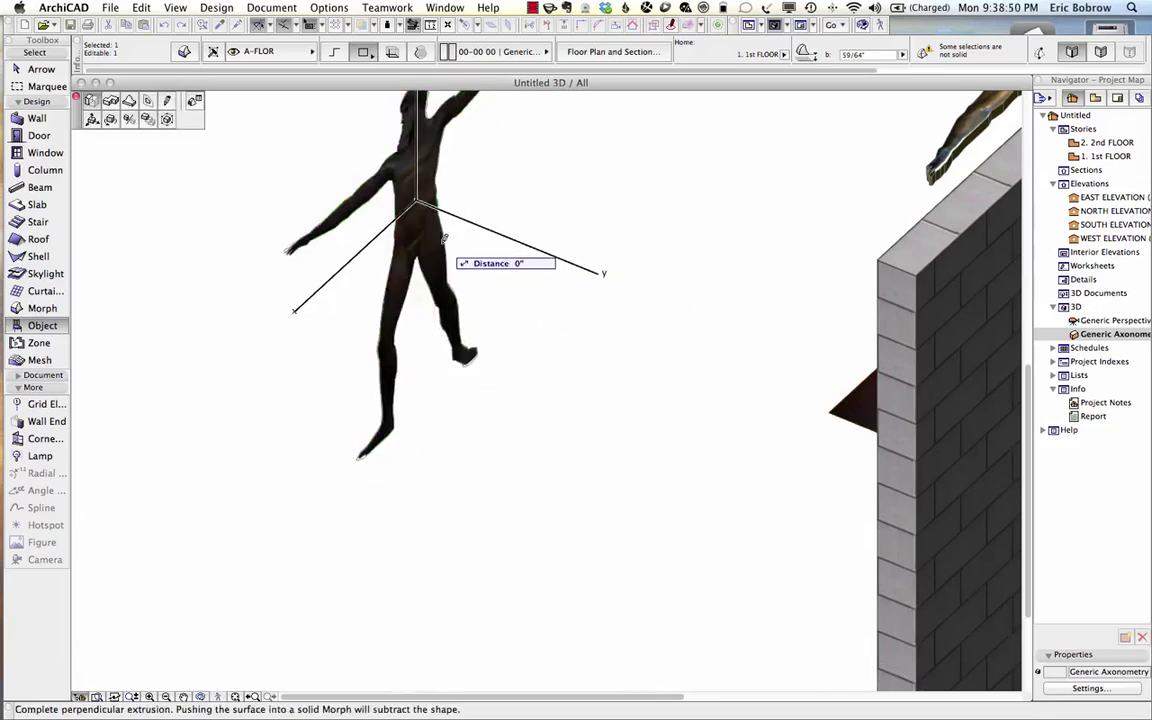
{"action": "left_click", "coordinate": [421, 245]}
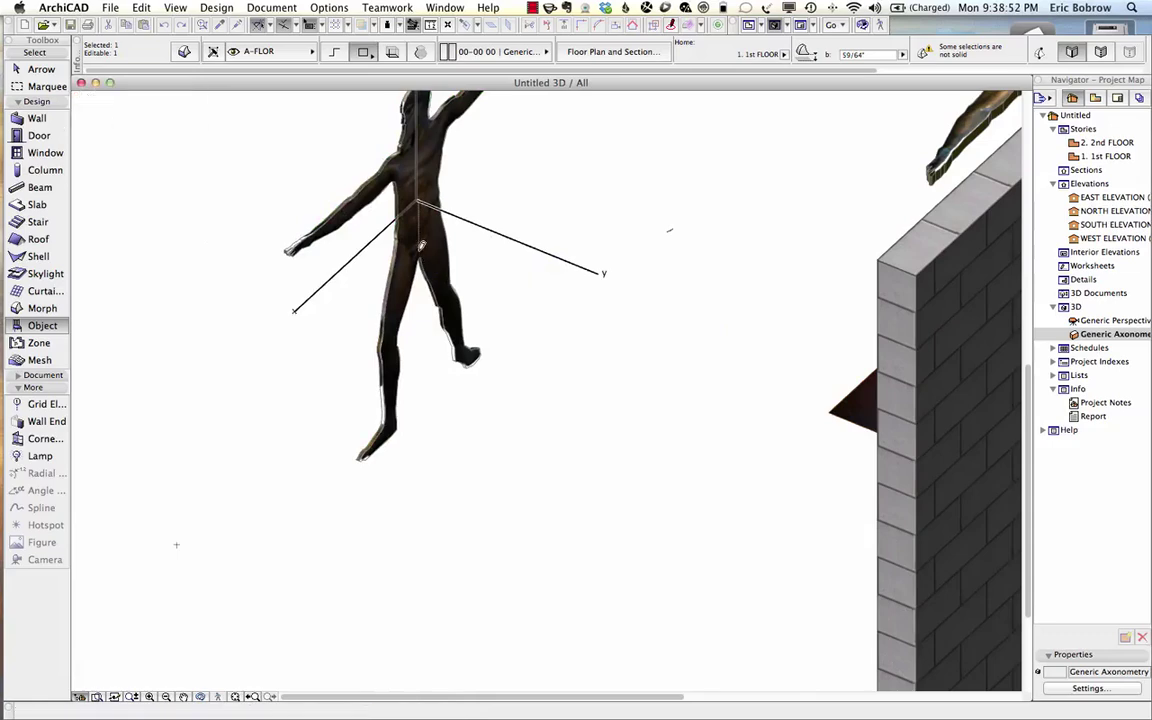
{"action": "middle_click_drag", "start_coordinate": [331, 297], "coordinate": [767, 234], "text": "shift"}
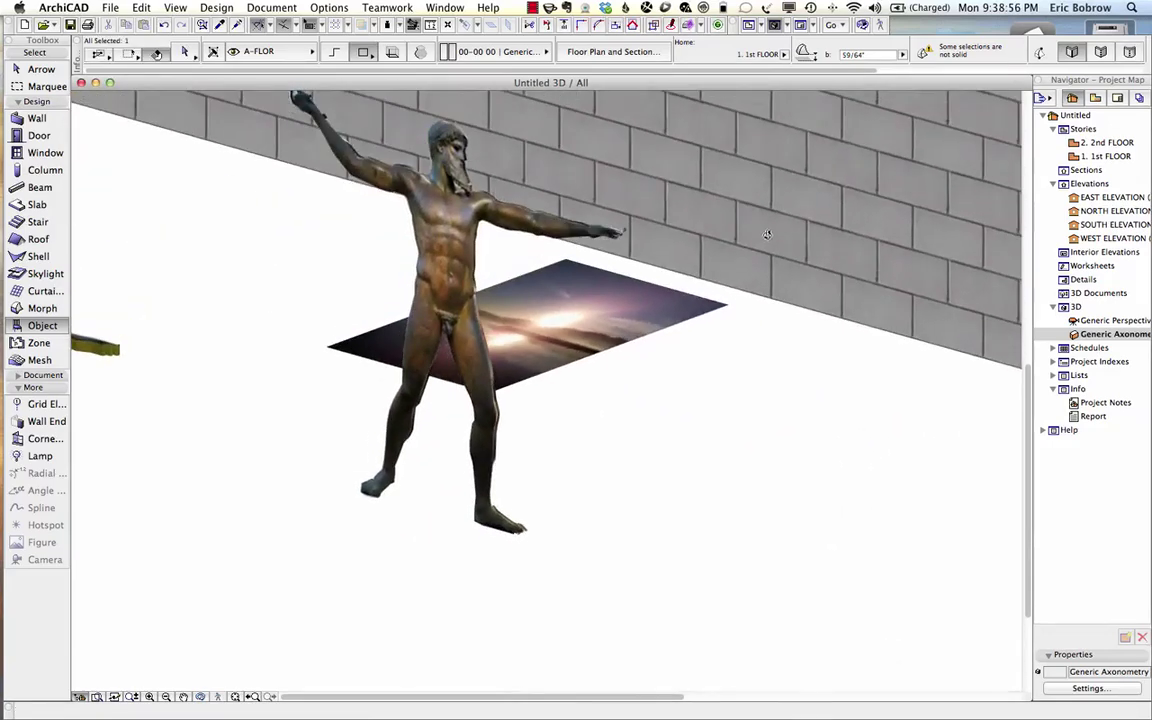
{"action": "key", "text": "Escape"}
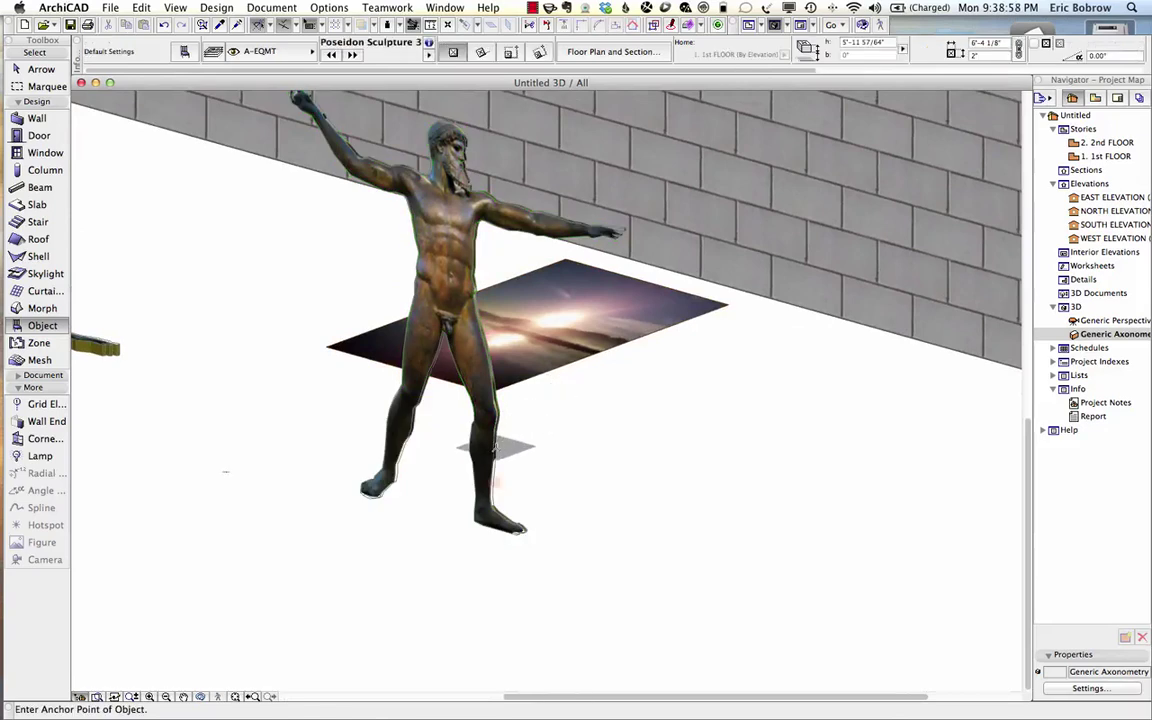
{"action": "scroll", "coordinate": [495, 449], "scroll_direction": "up", "scroll_amount": 3}
{"action": "scroll", "coordinate": [497, 449], "scroll_direction": "down", "scroll_amount": 2}
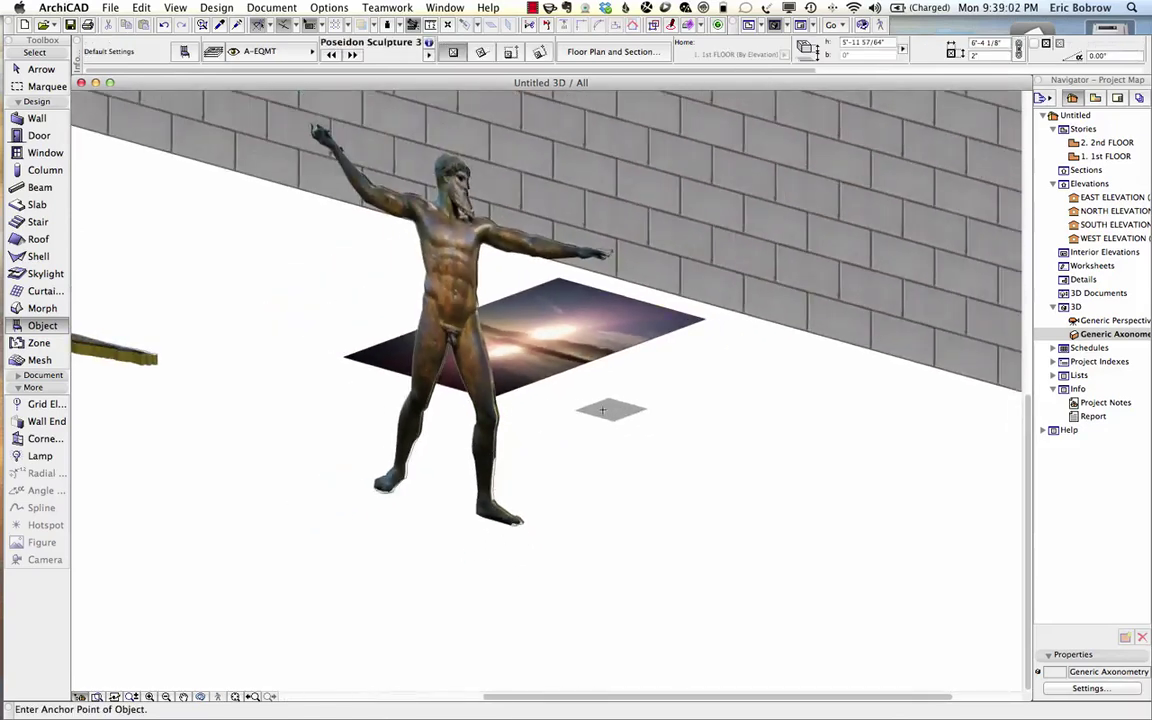
Copy the Poseidon-shaped fill from the 1st floor plan and paste it into the South Elevation.
{"action": "scroll", "coordinate": [600, 412], "scroll_direction": "down", "scroll_amount": 3}
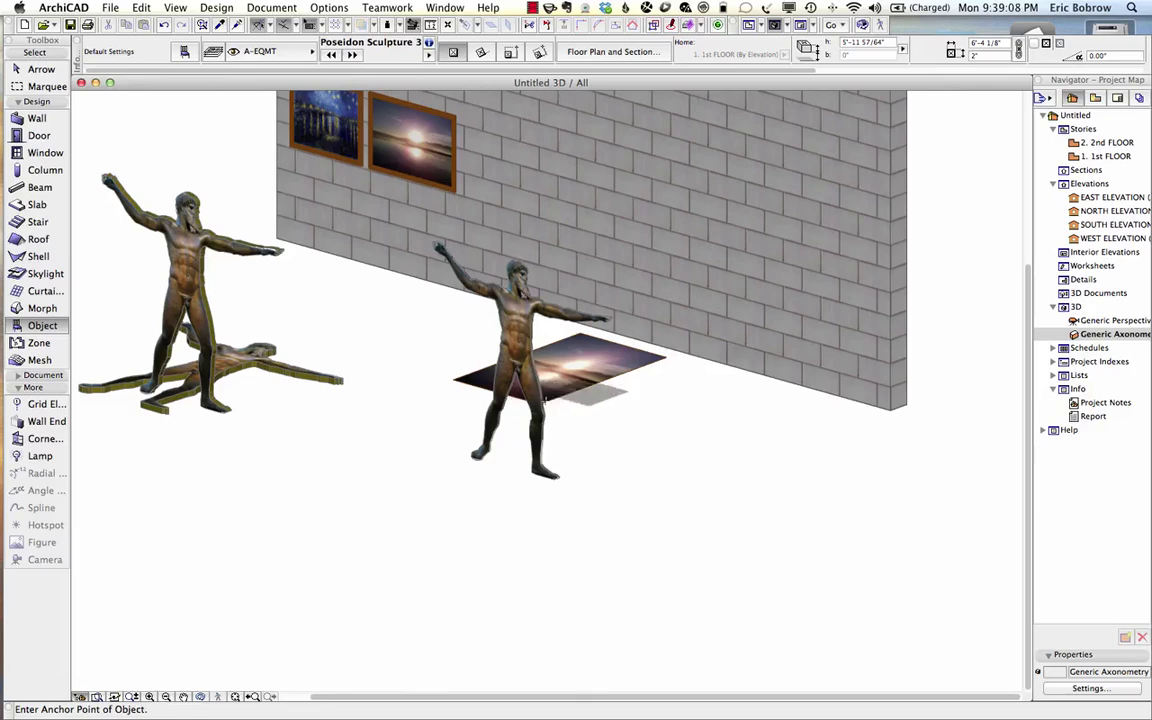
{"action": "double_click", "coordinate": [1073, 226]}
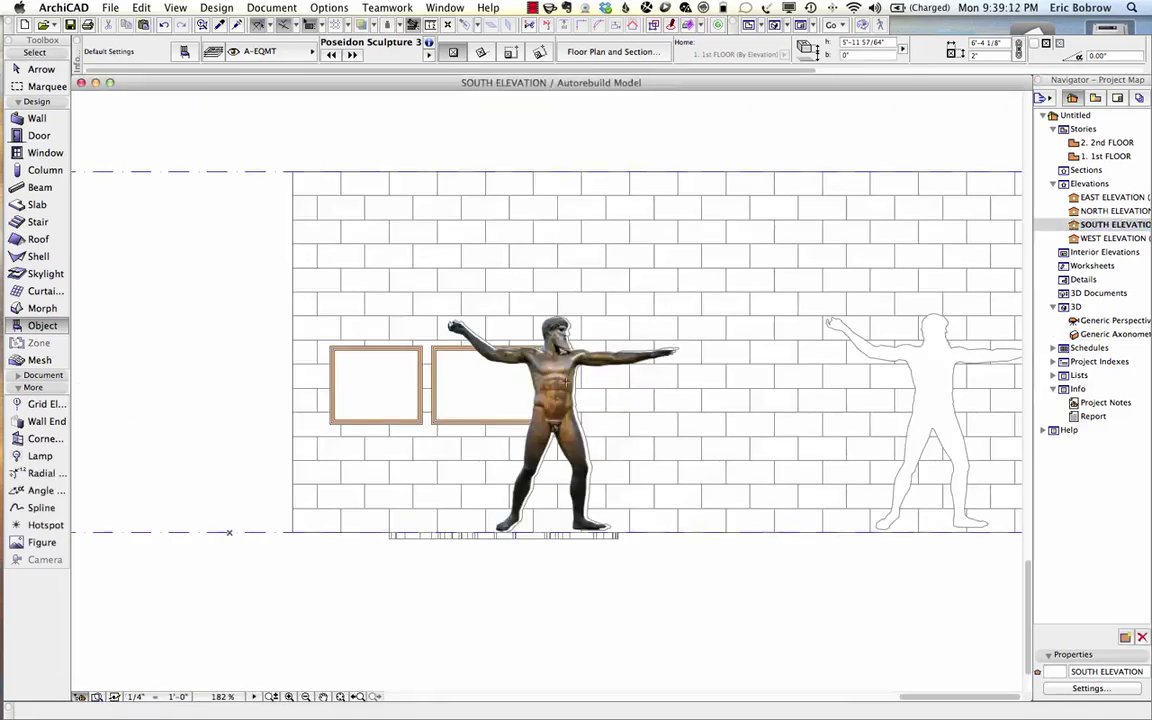
{"action": "left_click_drag", "start_coordinate": [928, 406], "coordinate": [726, 453]}
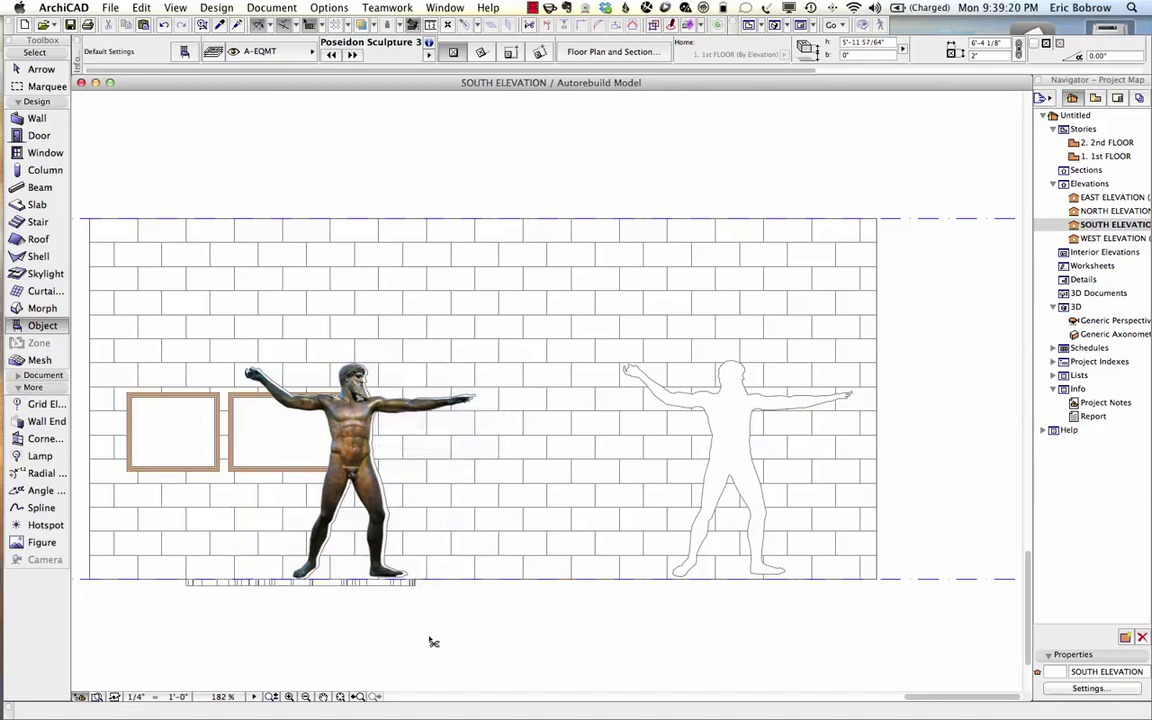
{"action": "left_click", "coordinate": [733, 360]}
{"action": "key", "text": "F2"}
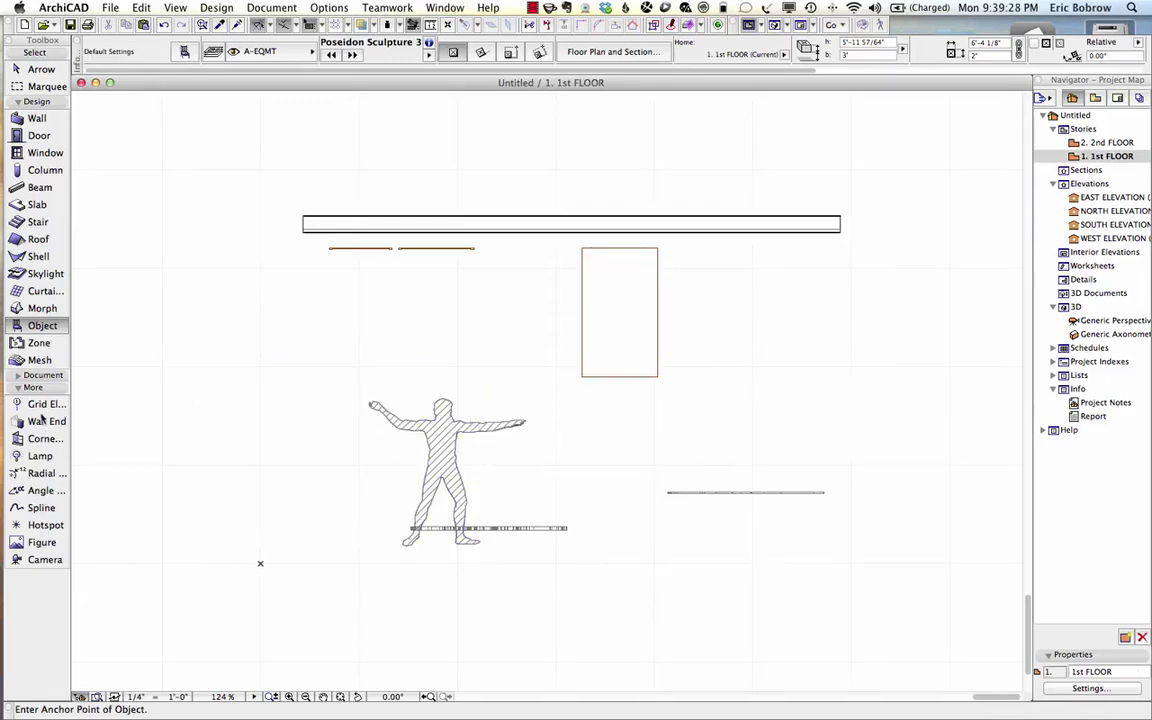
{"action": "left_click", "coordinate": [19, 375]}
{"action": "left_click", "coordinate": [34, 461]}
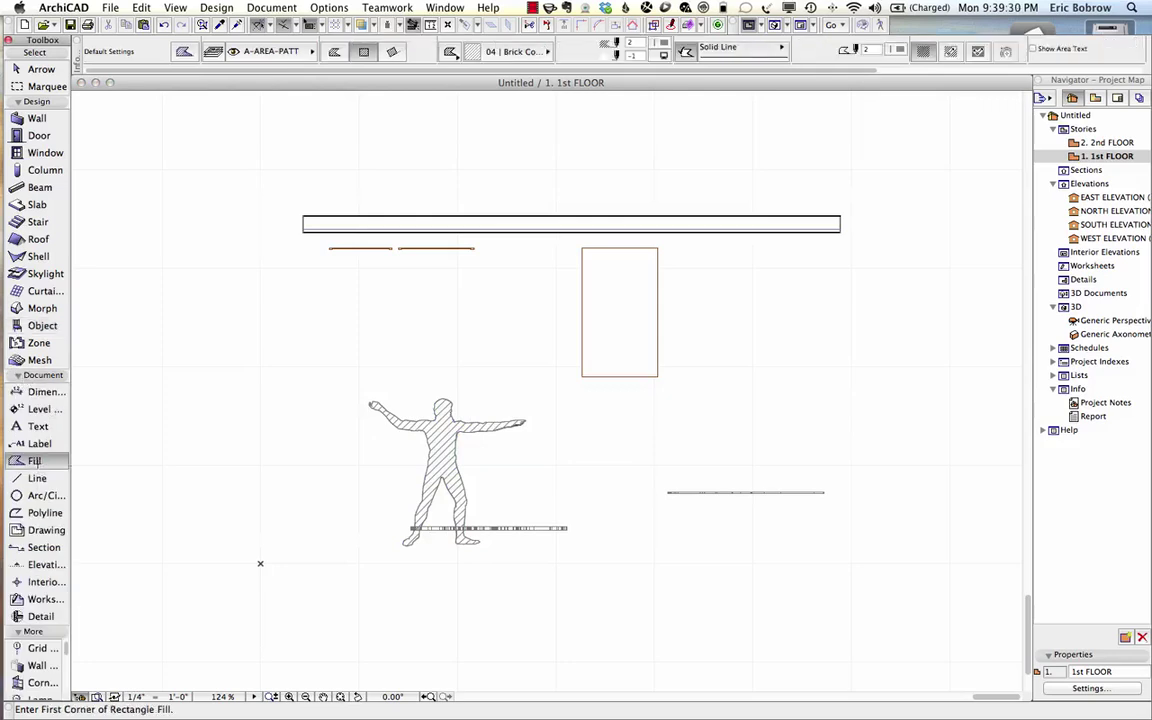
{"action": "left_click", "coordinate": [474, 452]}
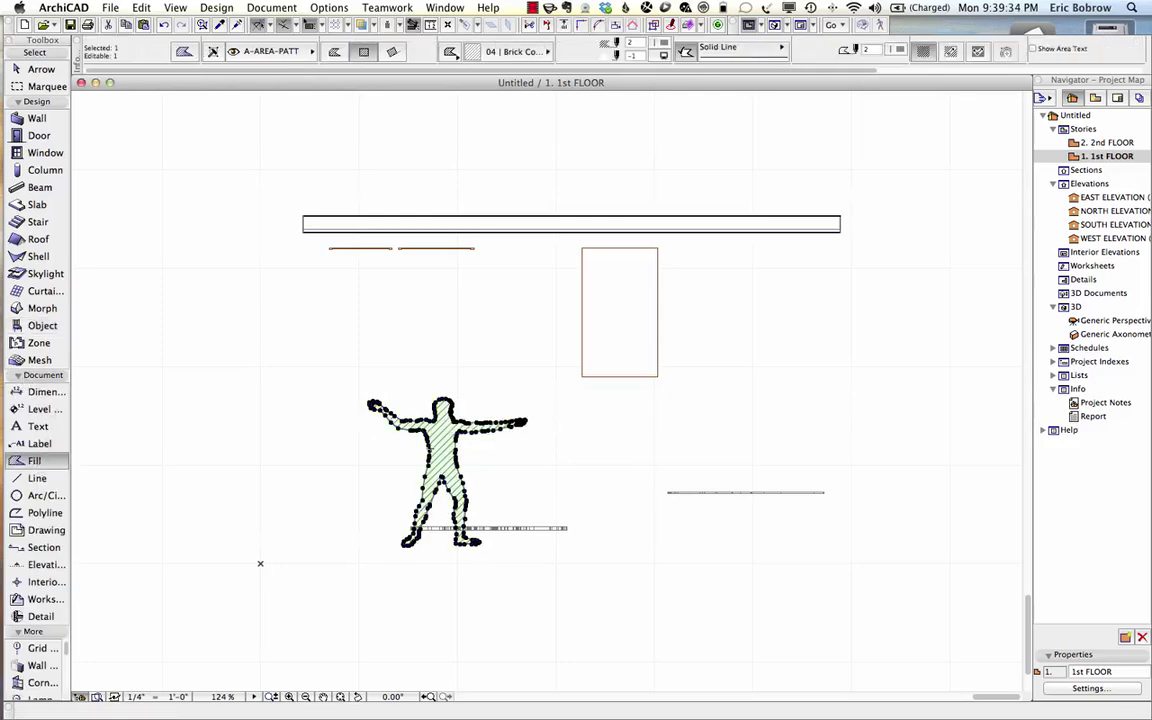
{"action": "double_click", "coordinate": [1079, 226]}
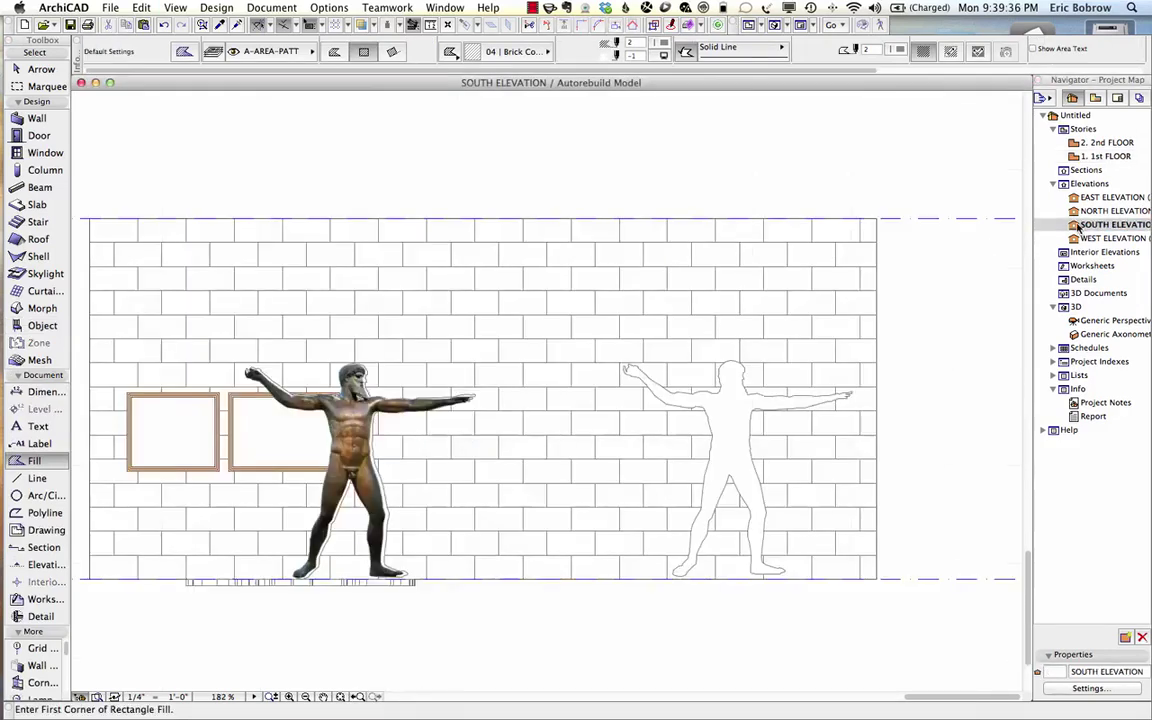
{"action": "key", "text": "super+v"}
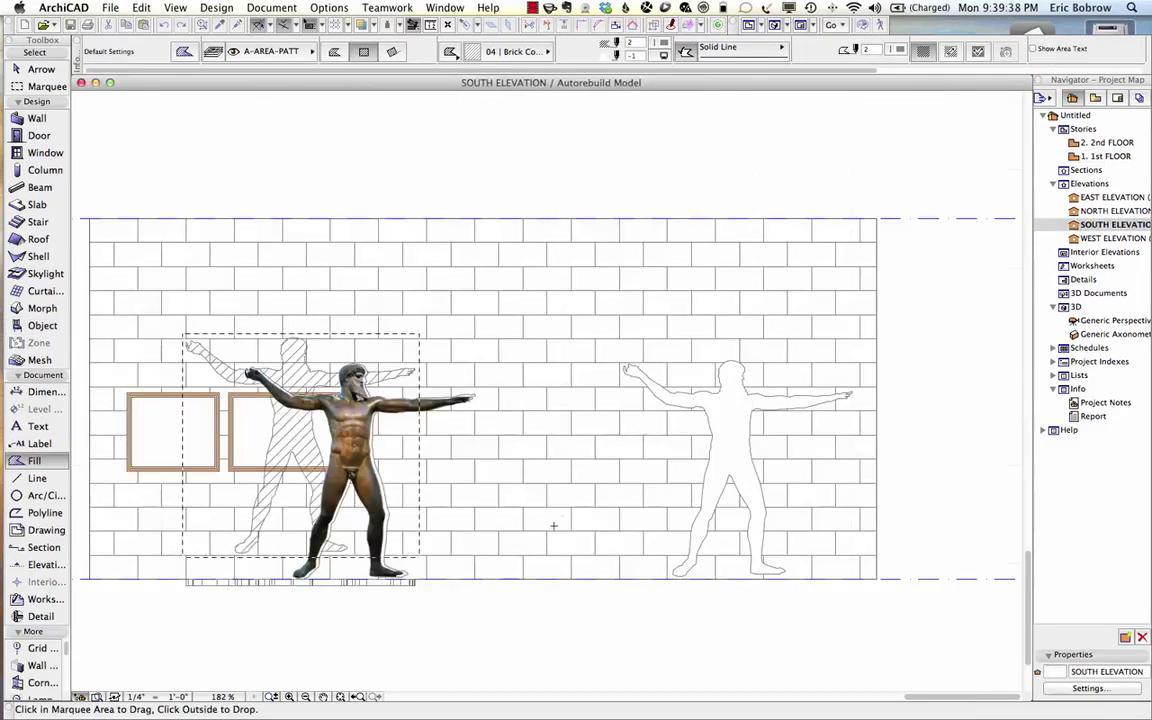
Move the pasted fill between the two standing figures, set its foot on the ground line, and drop it there.
{"action": "left_click", "coordinate": [277, 487]}
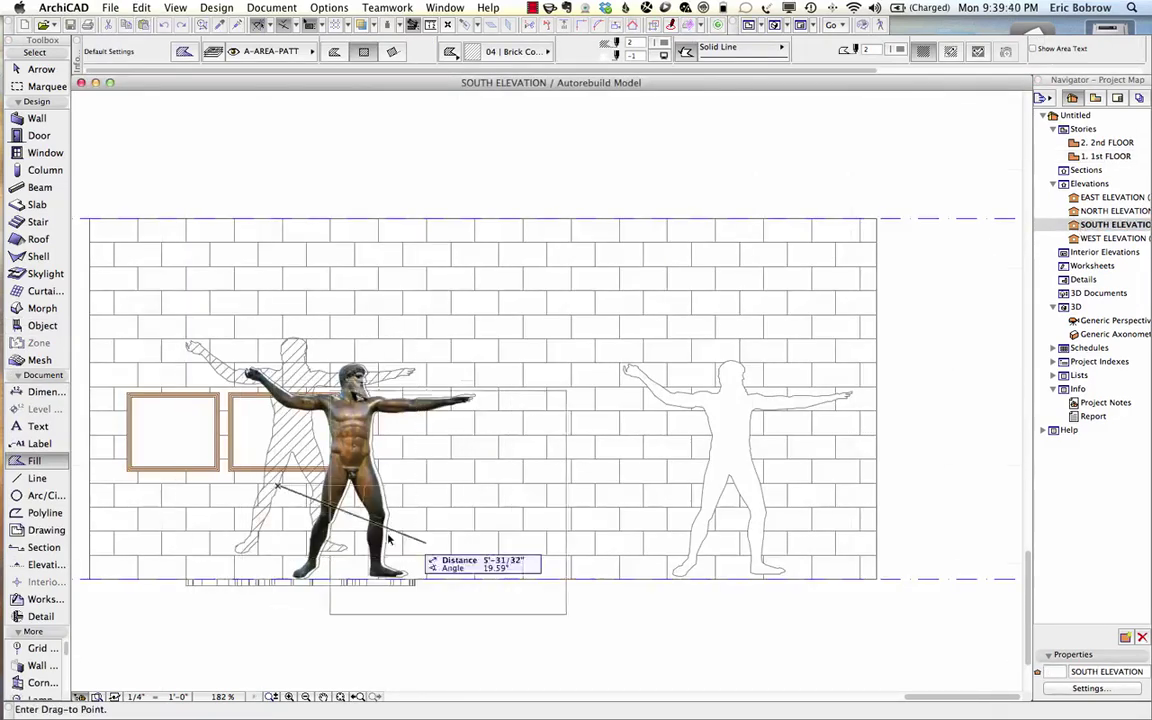
{"action": "left_click", "coordinate": [509, 557]}
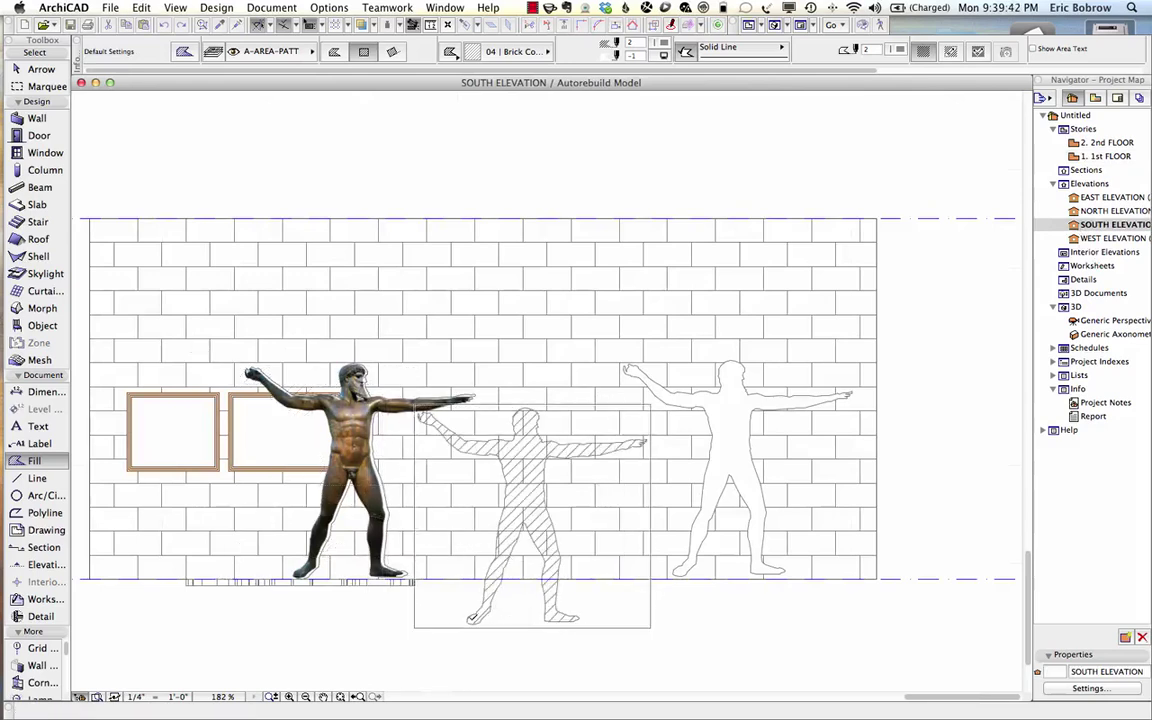
{"action": "left_click", "coordinate": [465, 619]}
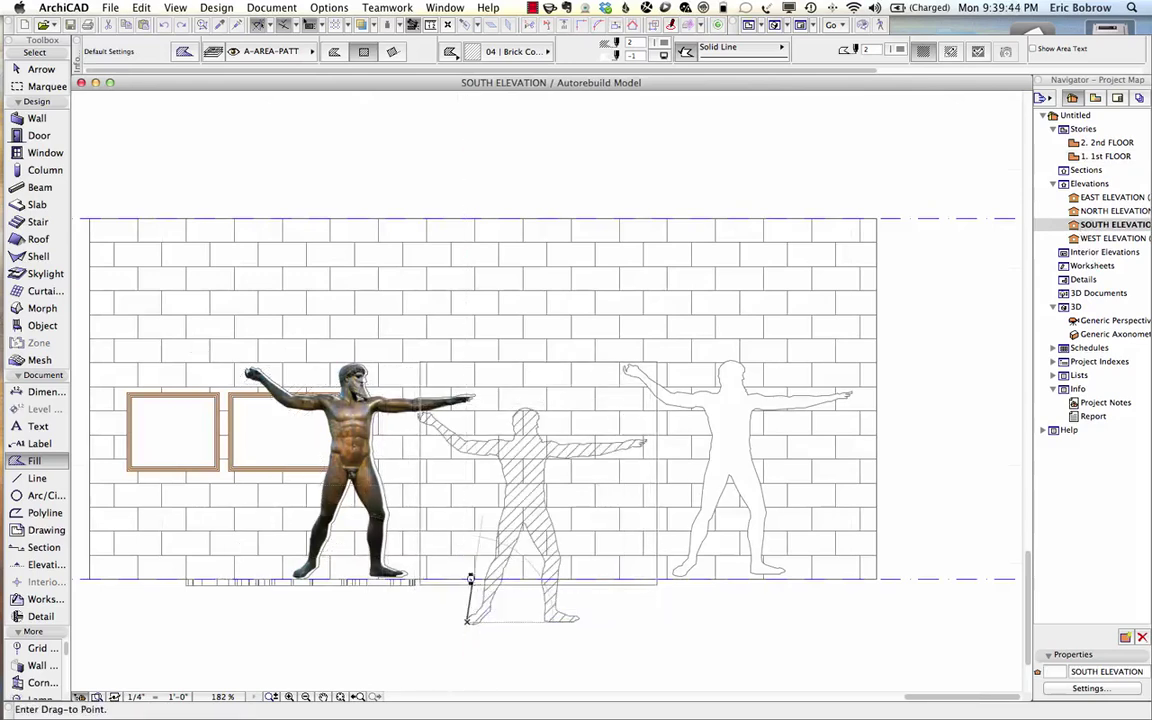
{"action": "left_click", "coordinate": [471, 577]}
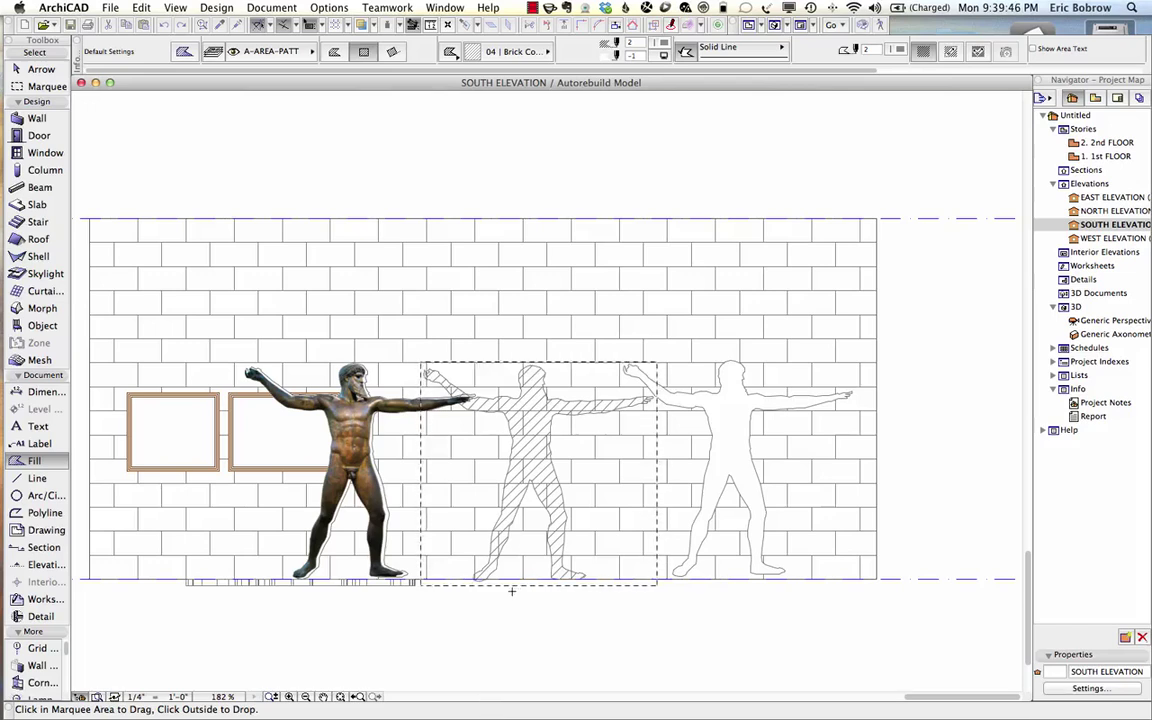
{"action": "left_click", "coordinate": [586, 657]}
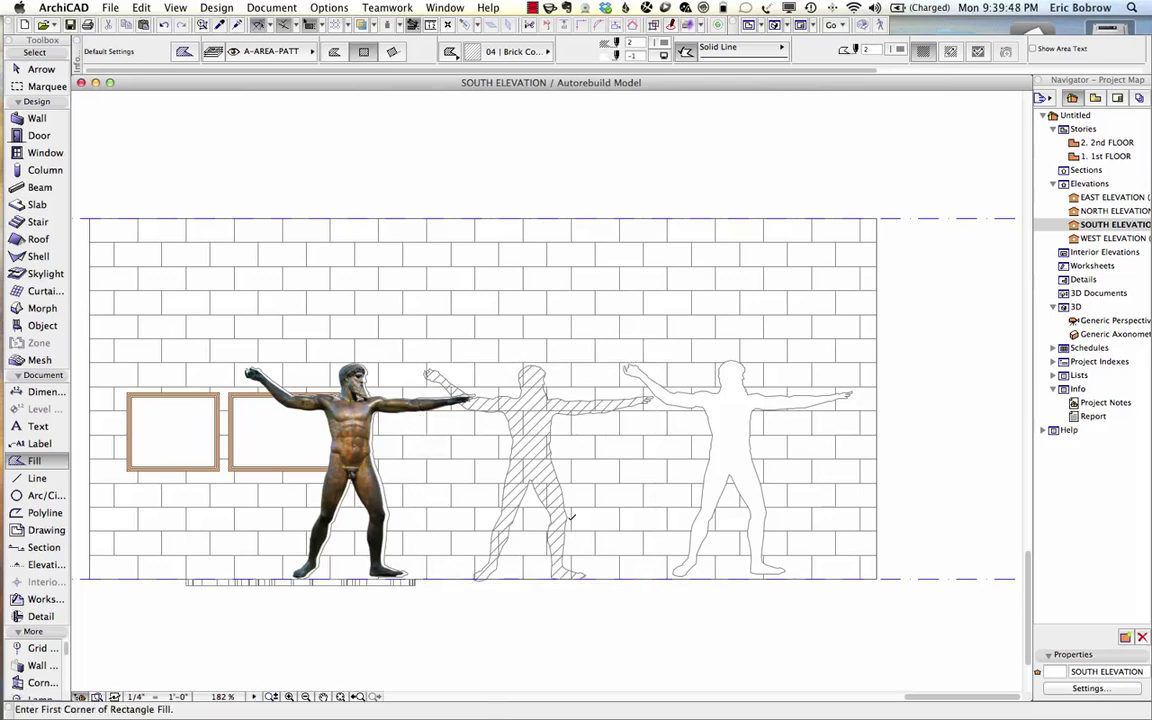
Create a flat morph in the South Elevation by tracing the figure-shaped fill's outline with the Magic Wand, and deselect it.
{"action": "left_click", "coordinate": [515, 515], "text": "shift"}
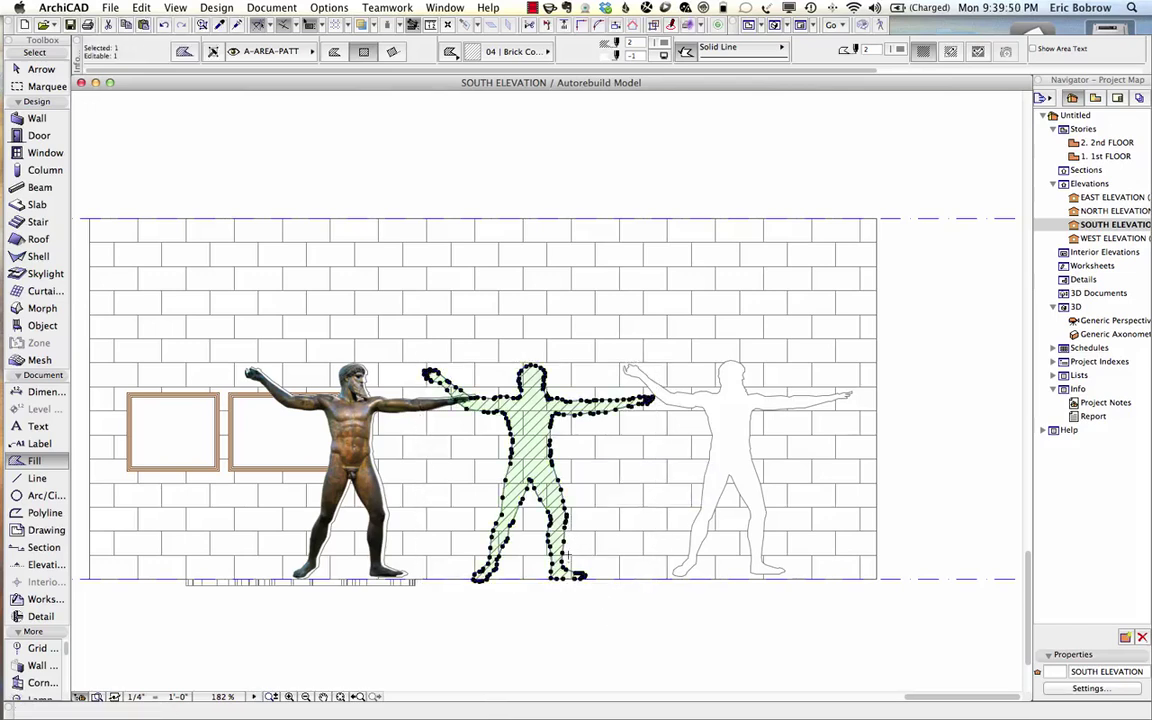
{"action": "left_click", "coordinate": [515, 515]}
{"action": "key", "text": "Escape"}
{"action": "key", "text": "Escape"}
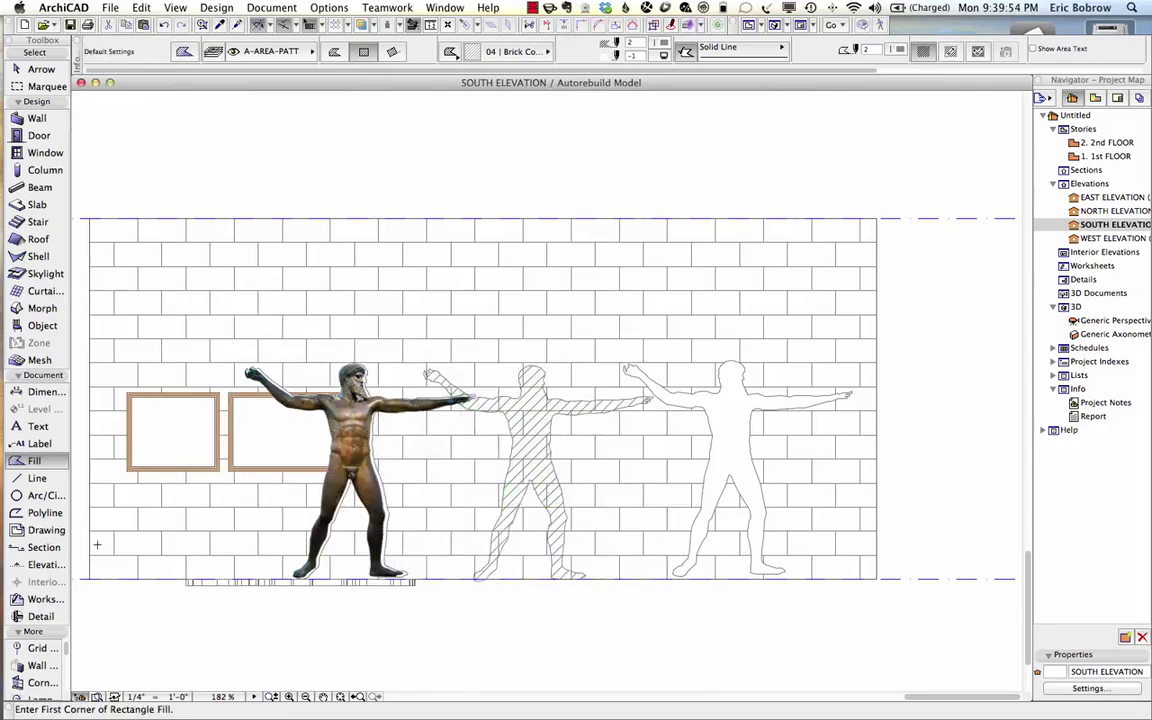
{"action": "left_click", "coordinate": [45, 310]}
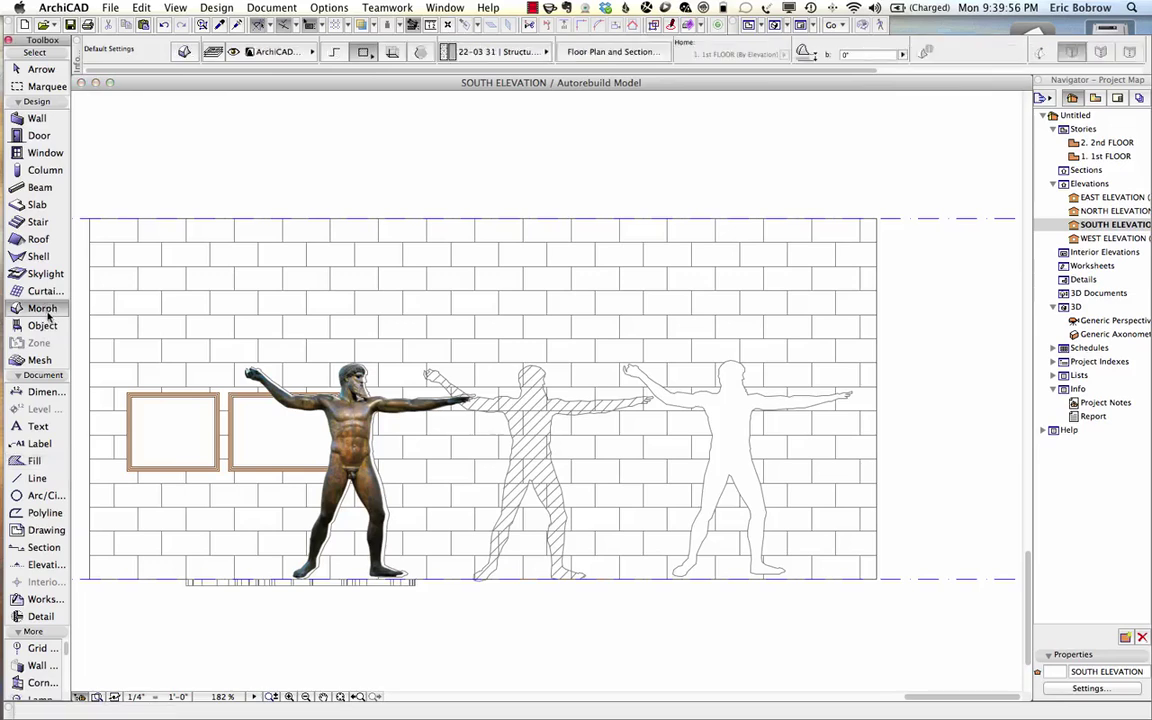
{"action": "left_click", "coordinate": [552, 457]}
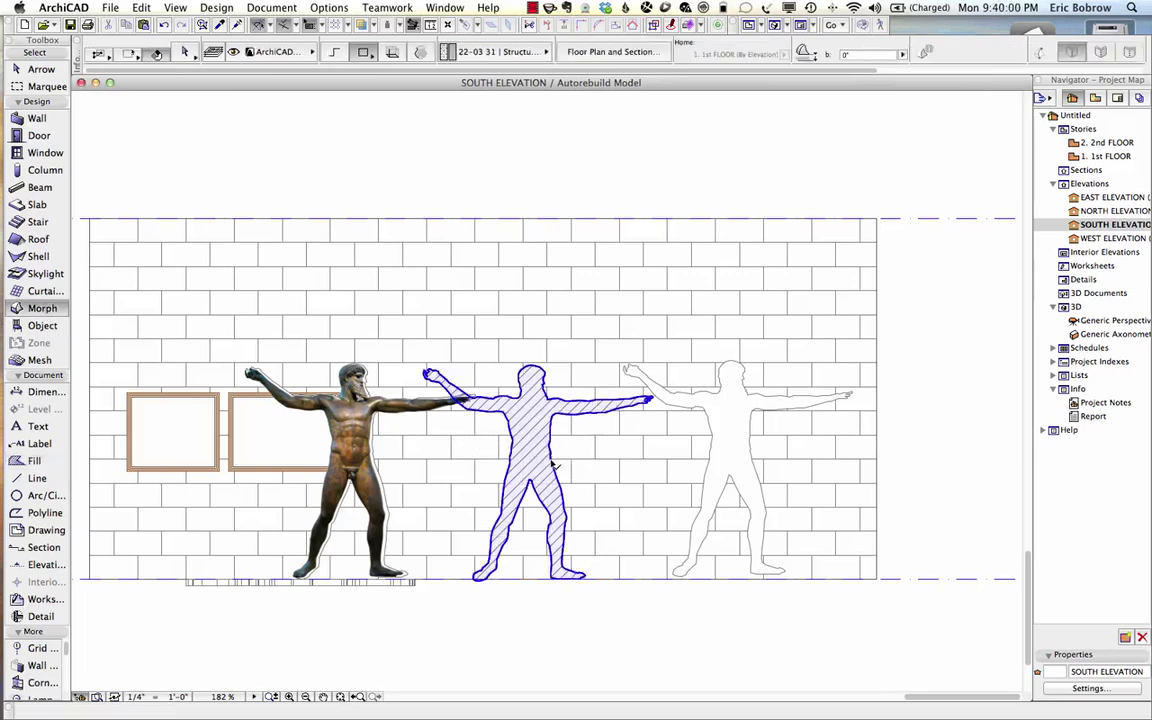
{"action": "left_click", "coordinate": [554, 460]}
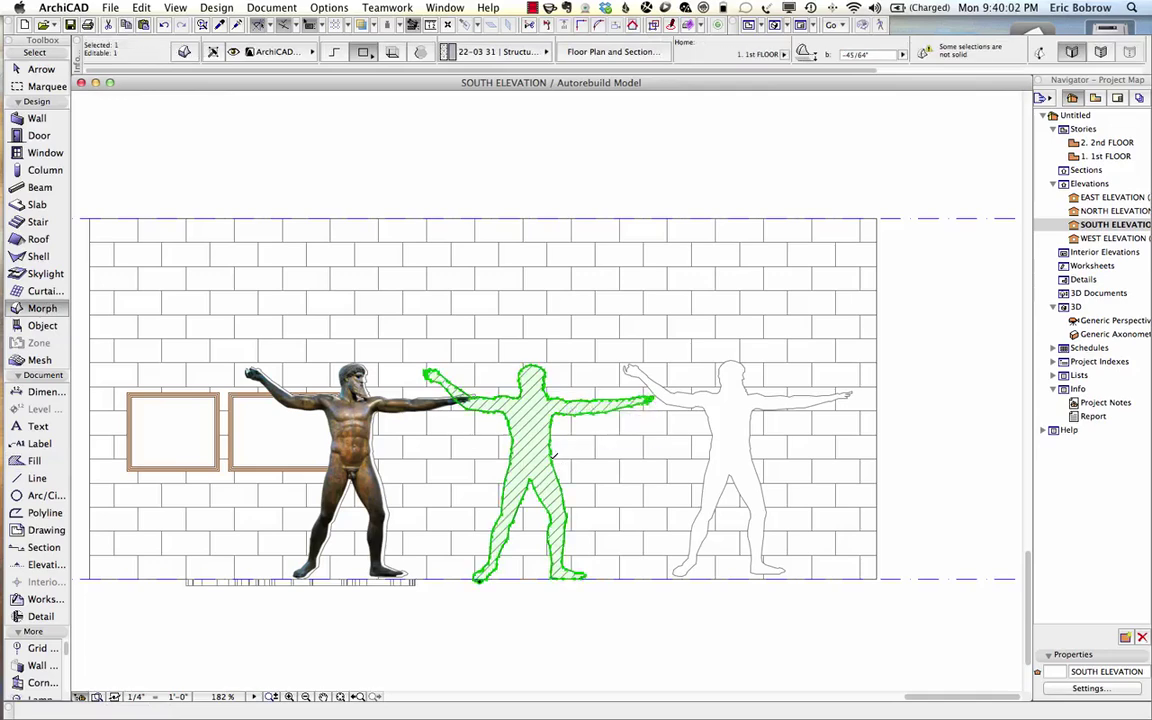
{"action": "key", "text": "Escape"}
Examine where the new flat morph stands in 3D, and check the South Elevation marker line on the 1st floor plan.
{"action": "key", "text": "F3"}
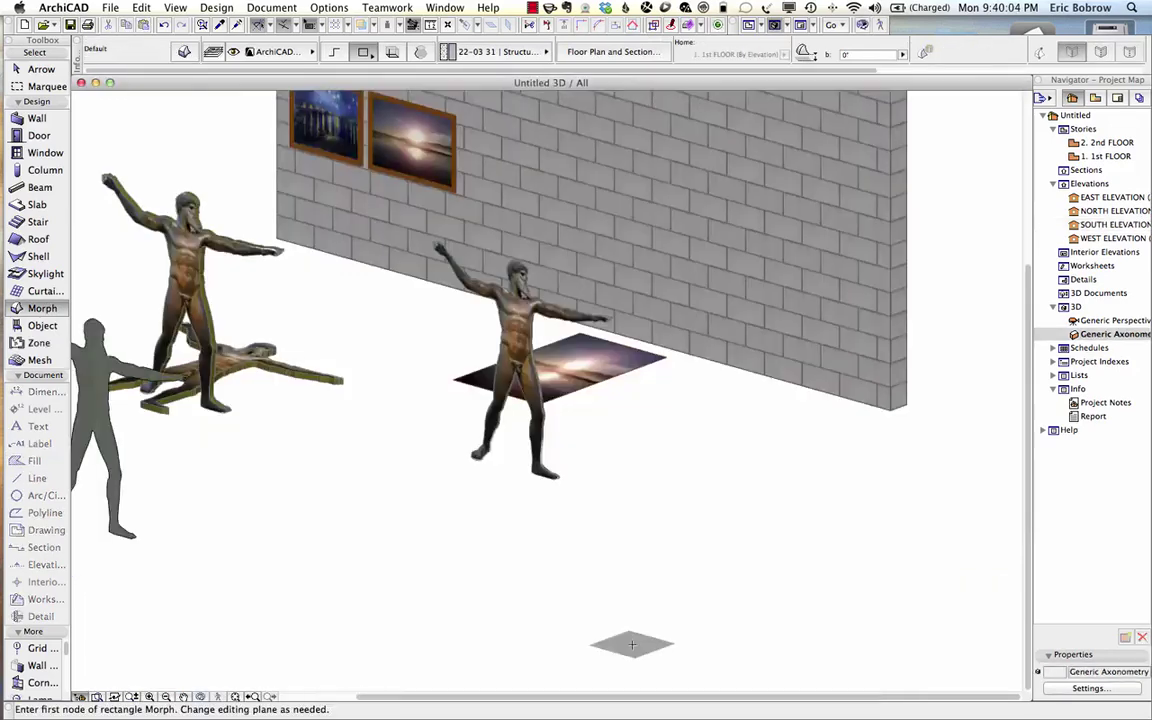
{"action": "middle_click_drag", "start_coordinate": [450, 545], "coordinate": [787, 478], "text": "shift"}
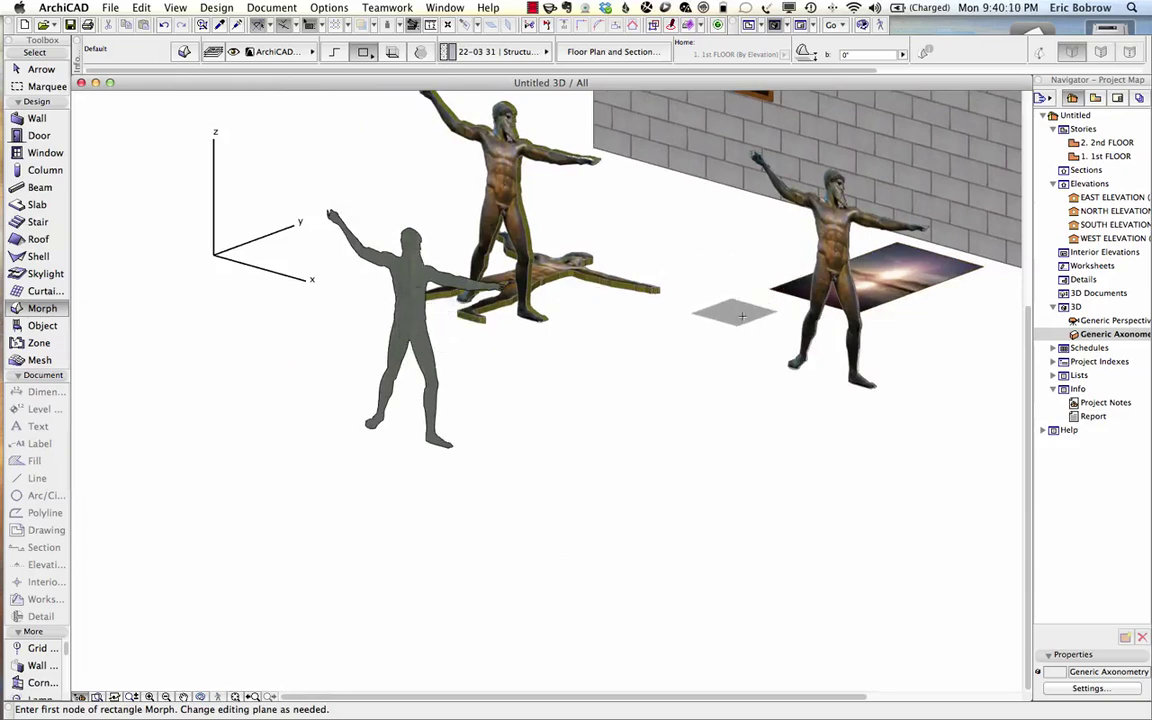
{"action": "key", "text": "F2"}
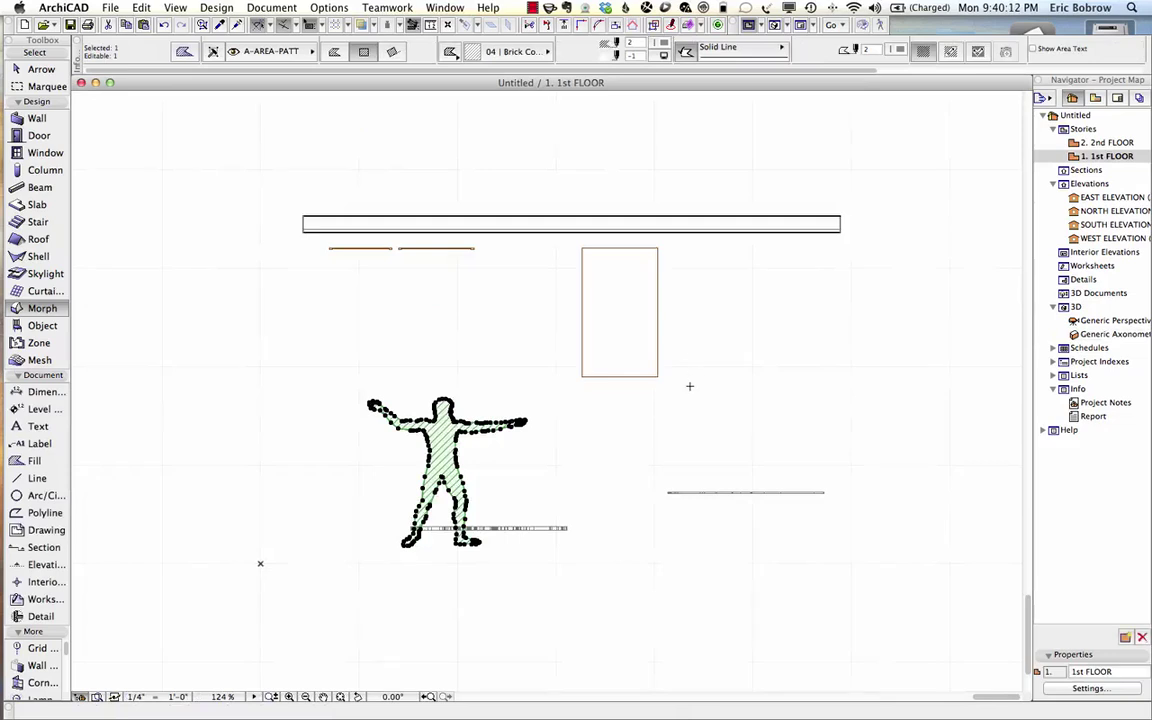
{"action": "scroll", "coordinate": [687, 386], "scroll_direction": "down", "scroll_amount": 5}
{"action": "middle_click_drag", "start_coordinate": [836, 521], "coordinate": [600, 522]}
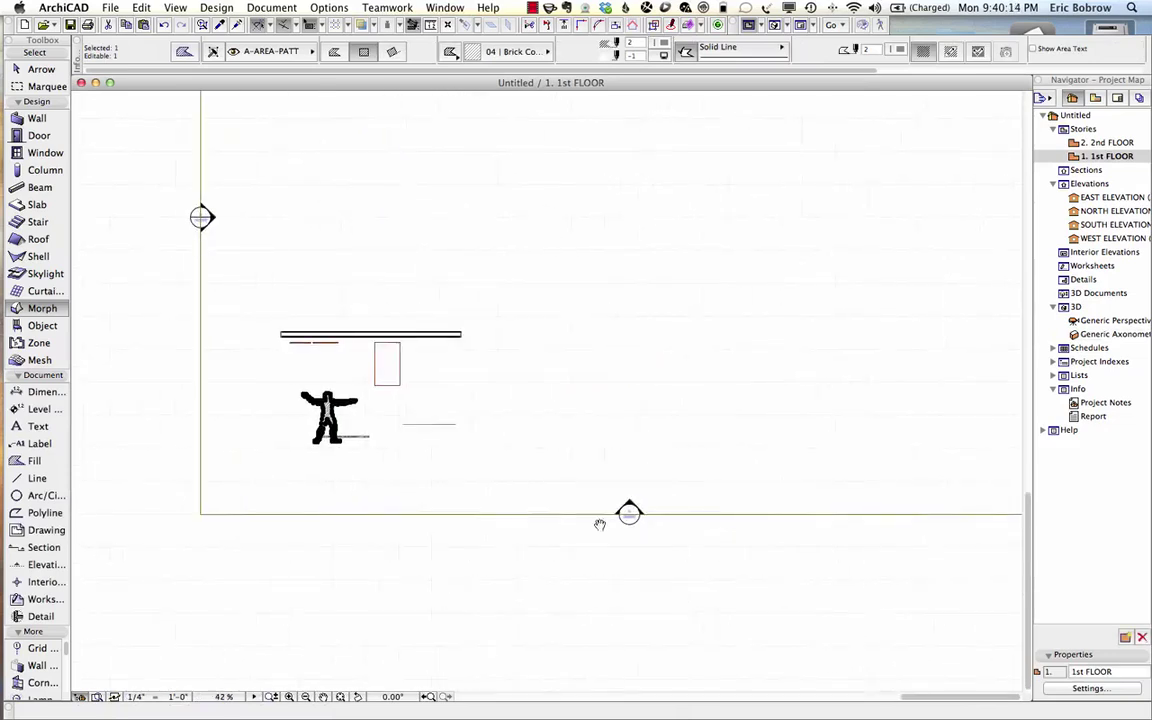
{"action": "left_click", "coordinate": [693, 515]}
{"action": "left_click", "coordinate": [693, 516]}
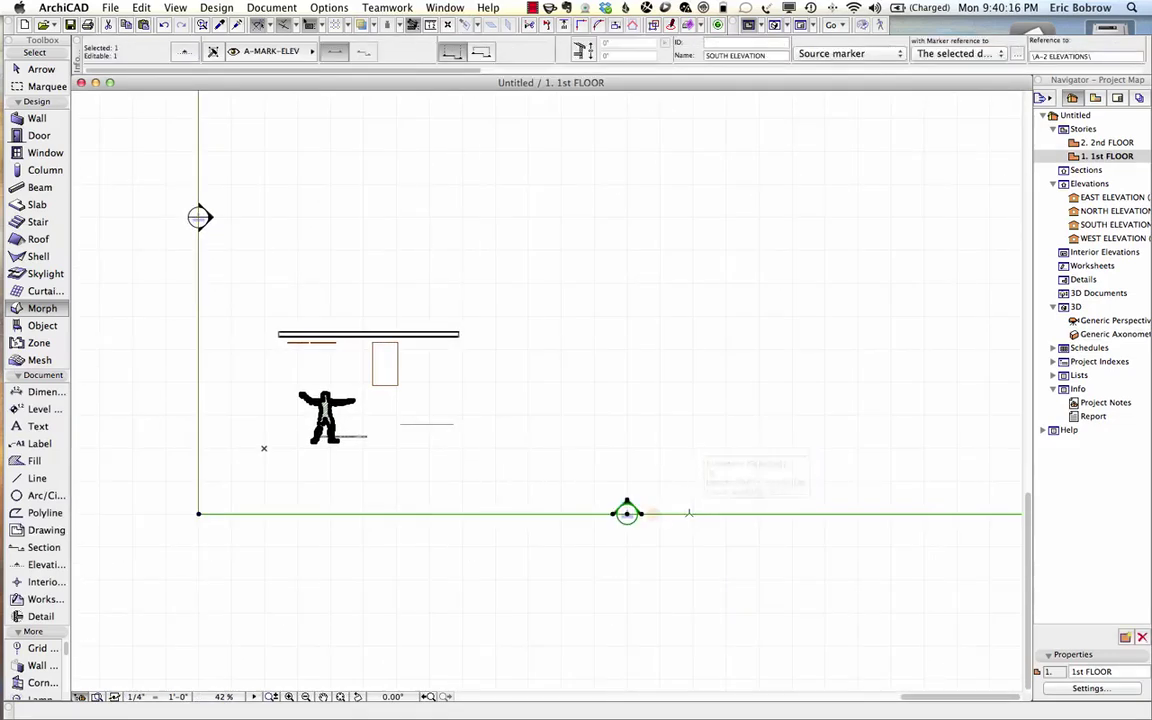
{"action": "key", "text": "Escape"}
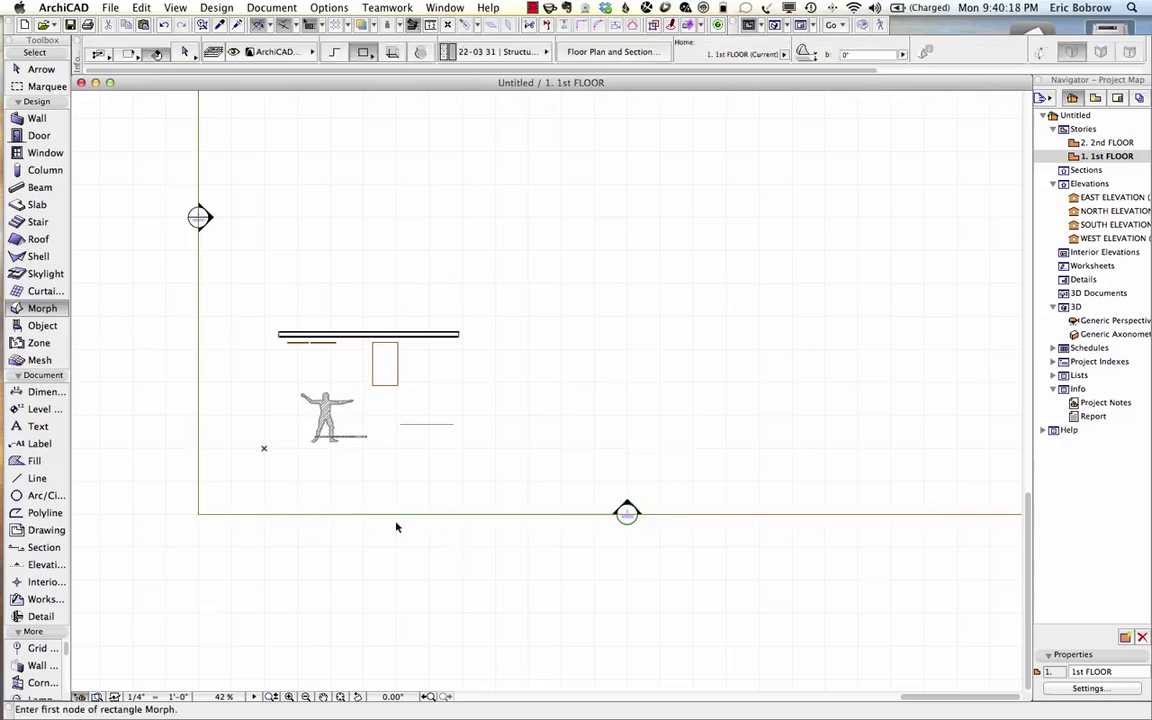
Move the flat morph on the floor plan from the South Elevation line toward the brick wall, just beside the Poseidon-shaped fill.
{"action": "left_click", "coordinate": [406, 516]}
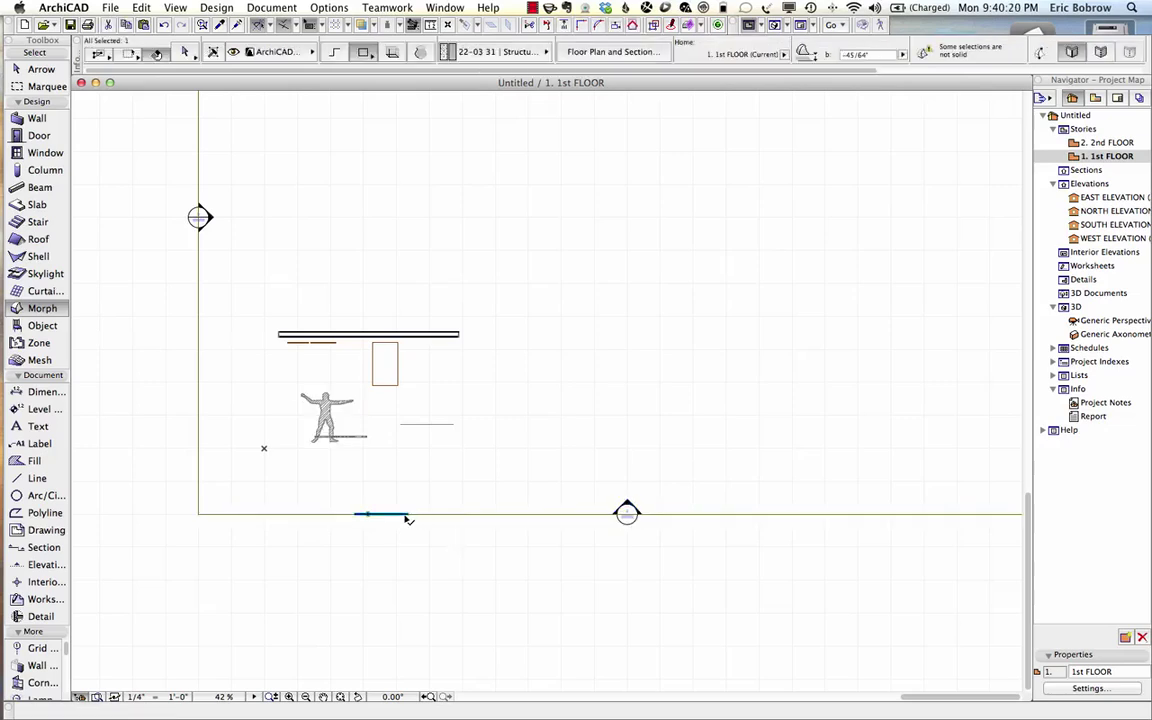
{"action": "left_click", "coordinate": [373, 516]}
{"action": "scroll", "coordinate": [375, 518], "scroll_direction": "up", "scroll_amount": 10}
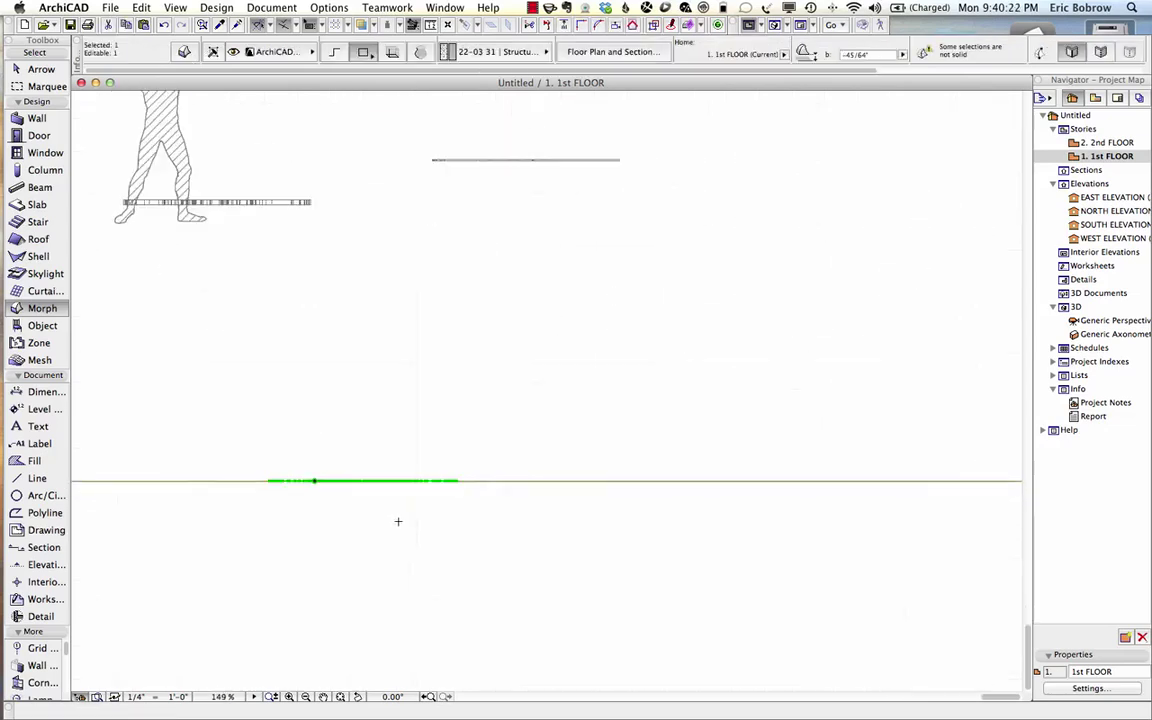
{"action": "scroll", "coordinate": [590, 495], "scroll_direction": "down", "scroll_amount": 4}
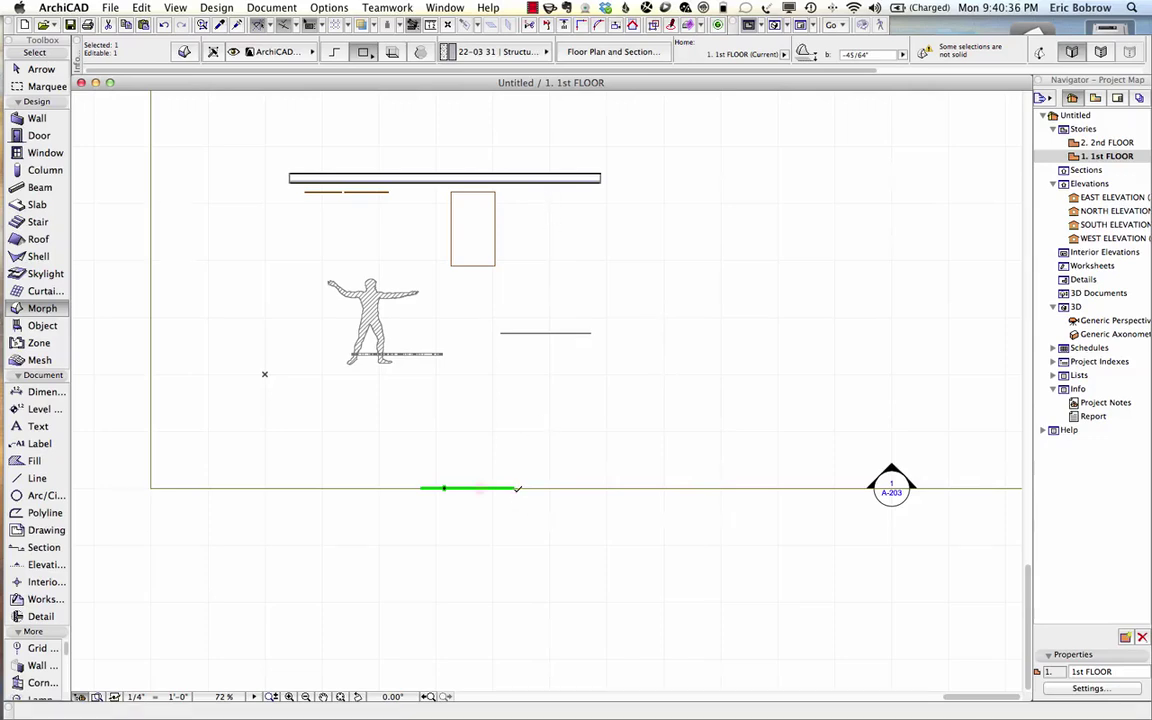
{"action": "key", "text": "super+d"}
{"action": "left_click", "coordinate": [511, 487]}
{"action": "left_click", "coordinate": [518, 308]}
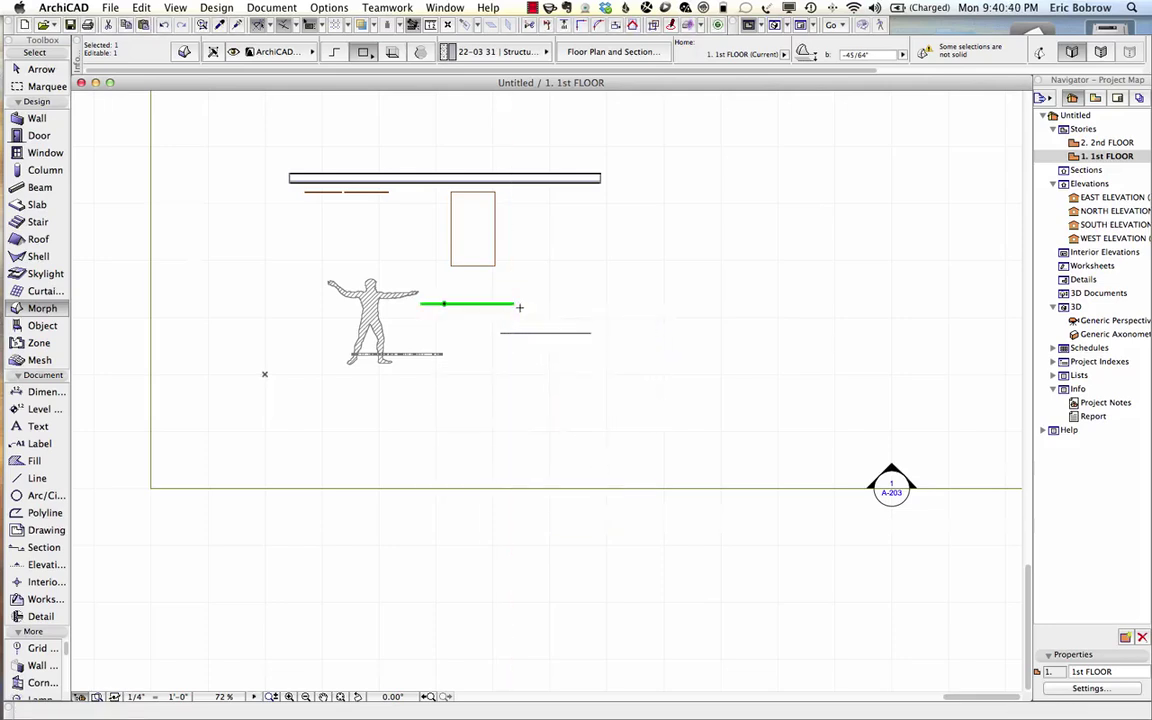
{"action": "key", "text": "Escape"}
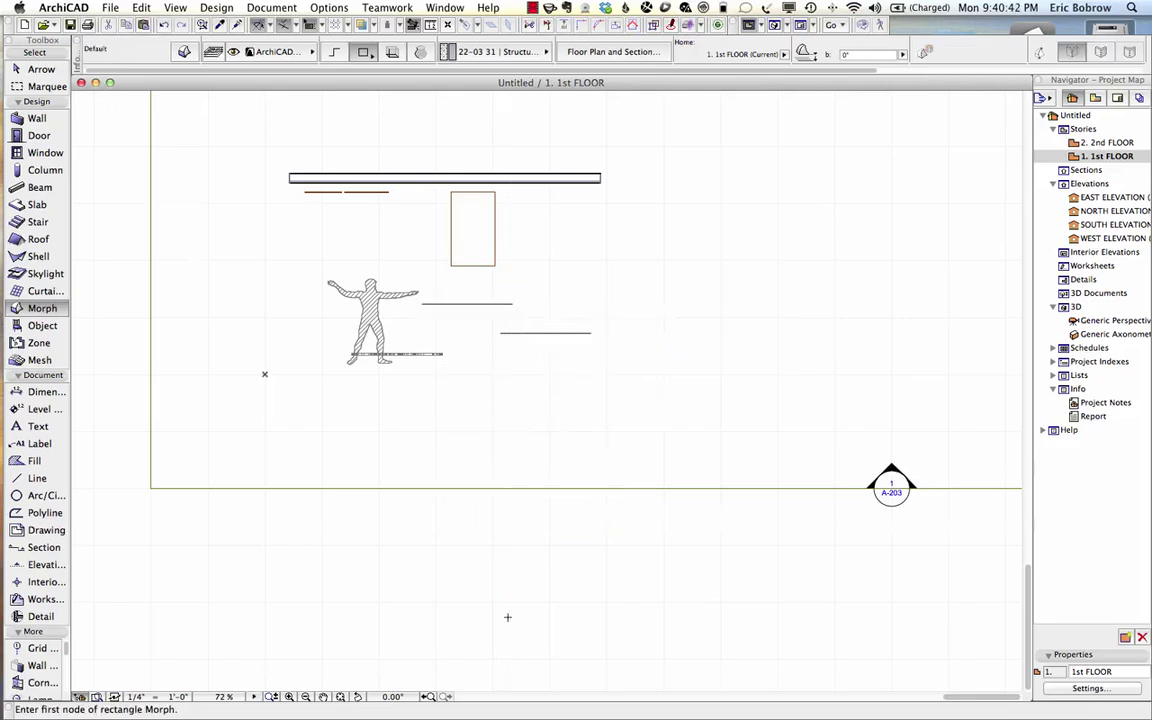
Override the flat figure morph's surface in 3D with 08 | Glass-Clear.
{"action": "key", "text": "F3"}
{"action": "scroll", "coordinate": [710, 318], "scroll_direction": "up", "scroll_amount": 3}
{"action": "middle_click_drag", "start_coordinate": [710, 318], "coordinate": [730, 363], "text": "shift"}
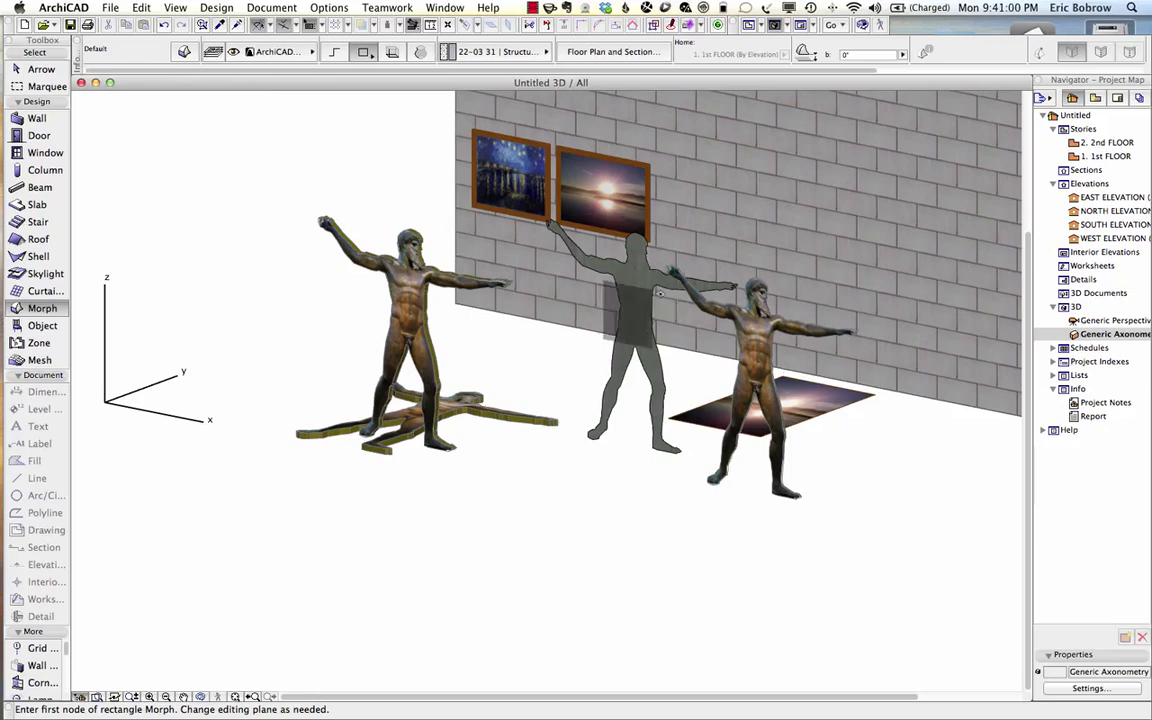
{"action": "left_click", "coordinate": [636, 320], "text": "shift"}
{"action": "left_click", "coordinate": [636, 320]}
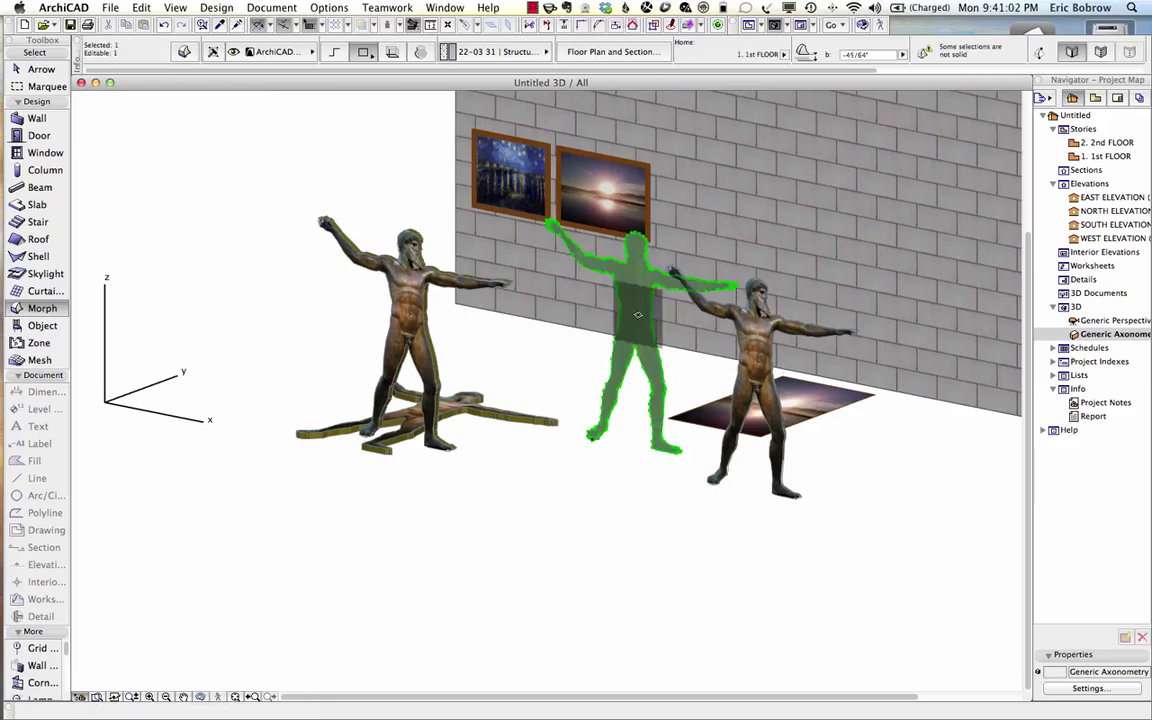
{"action": "scroll", "coordinate": [878, 75], "scroll_direction": "right", "scroll_amount": 5}
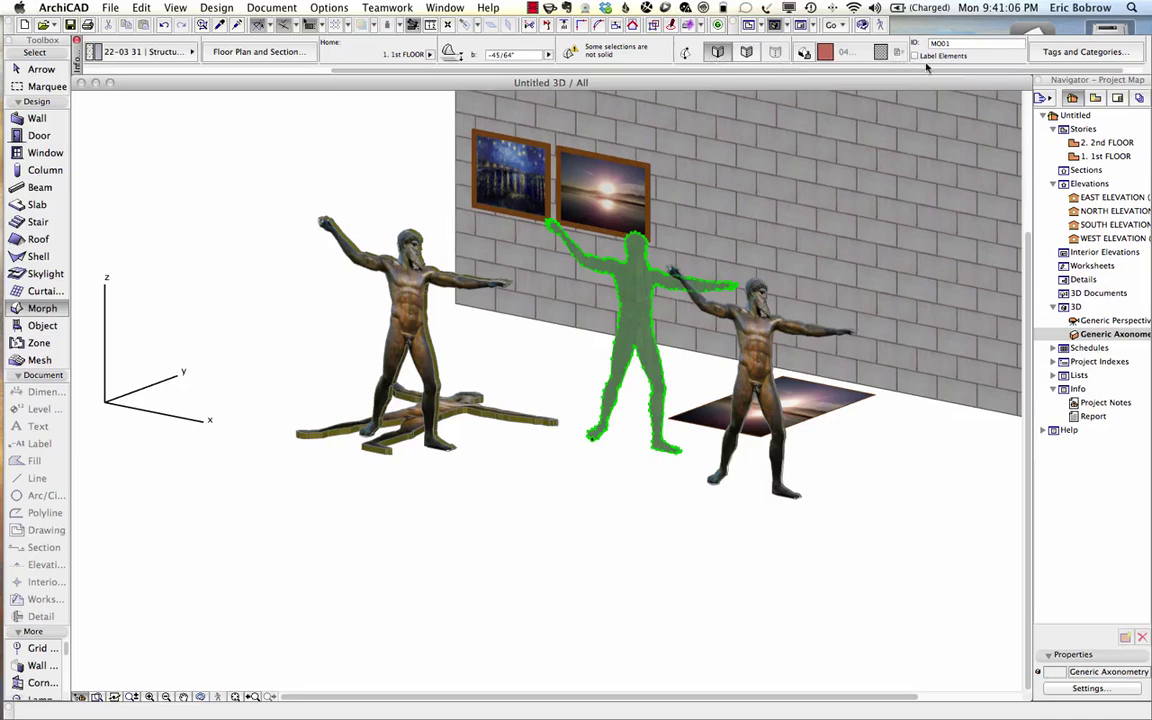
{"action": "left_click", "coordinate": [803, 52]}
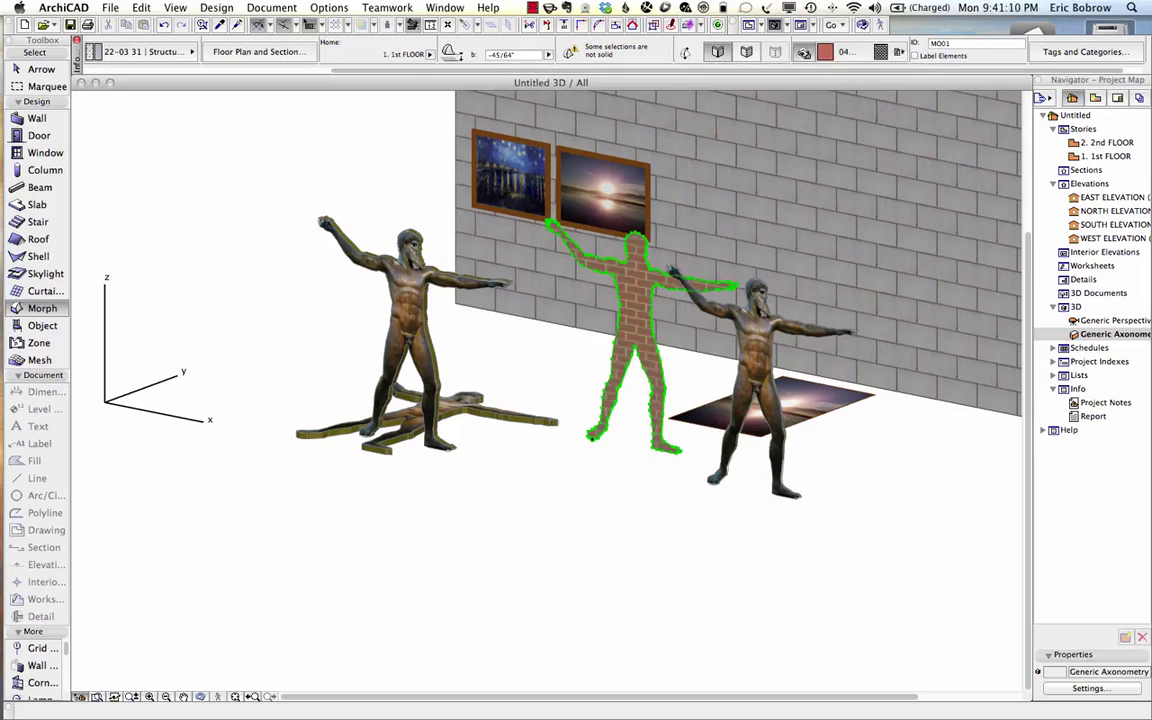
{"action": "left_click", "coordinate": [824, 51]}
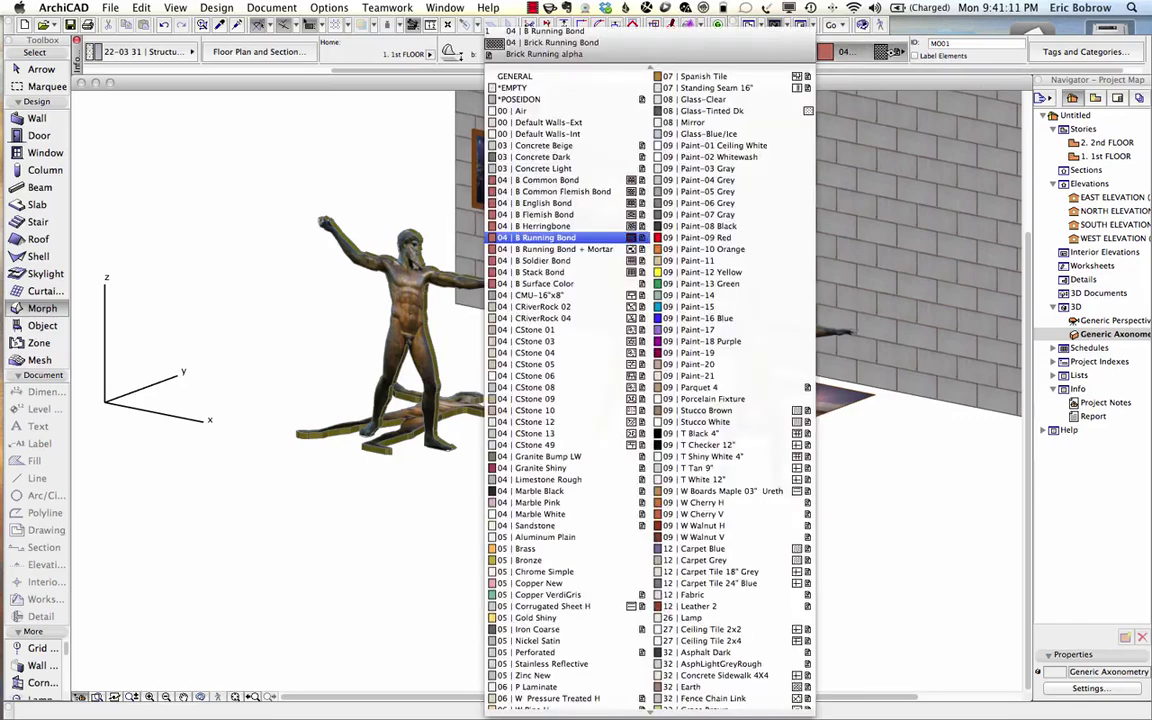
{"action": "left_click", "coordinate": [700, 92]}
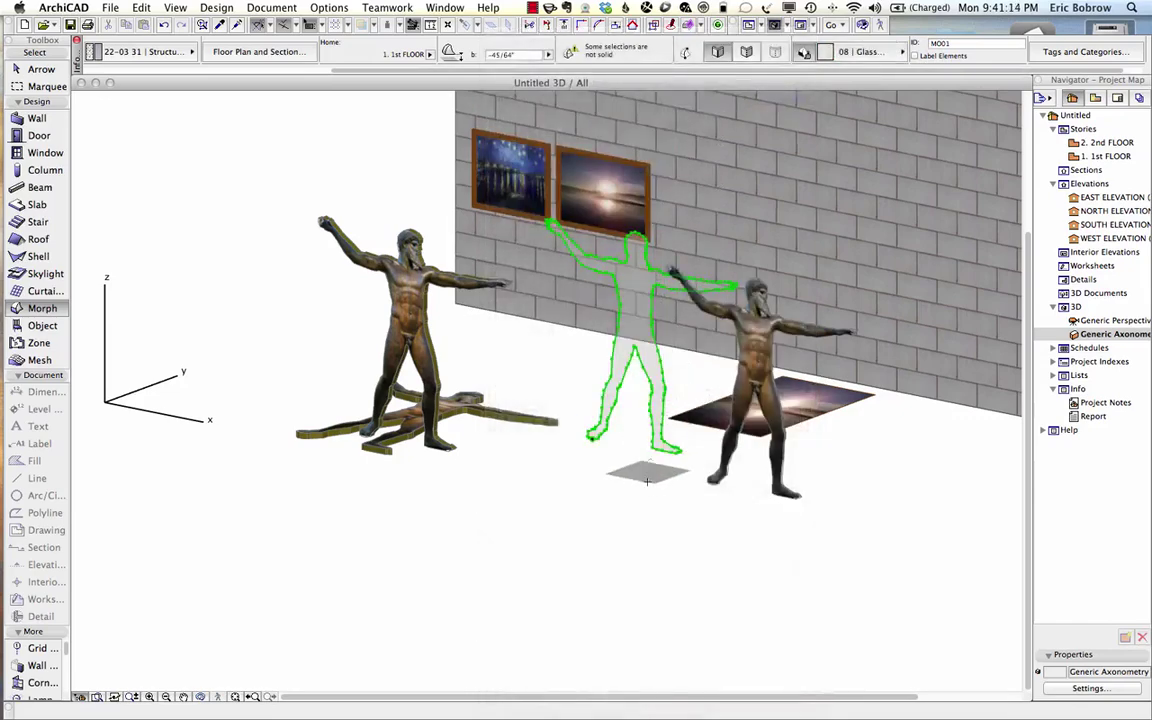
Override the upright figure morph's surface with 08 | Glass-Tinted Dk and deselect it.
{"action": "left_click", "coordinate": [782, 52]}
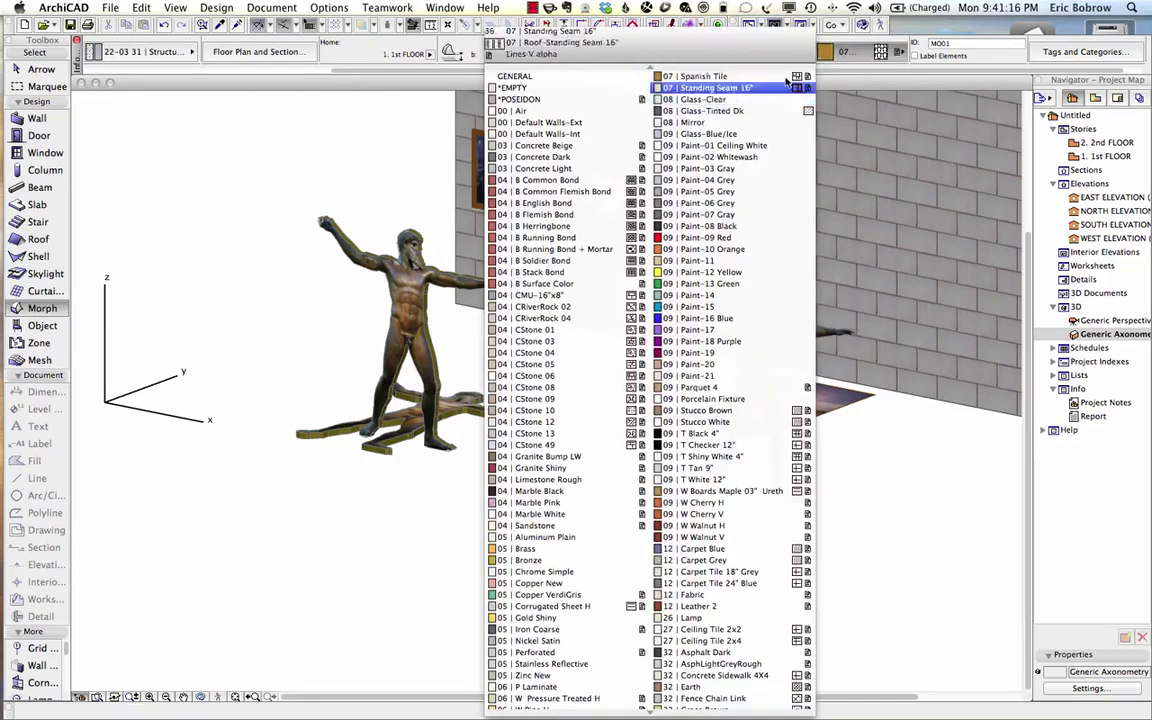
{"action": "left_click", "coordinate": [740, 112]}
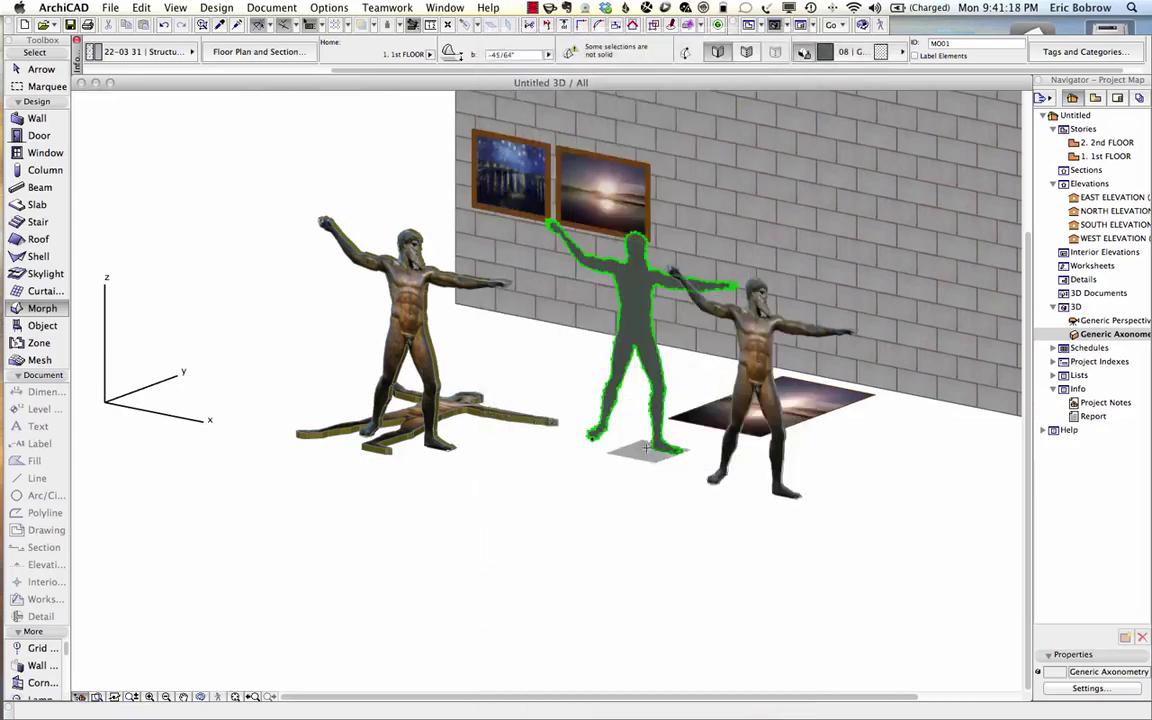
{"action": "key", "text": "Escape"}
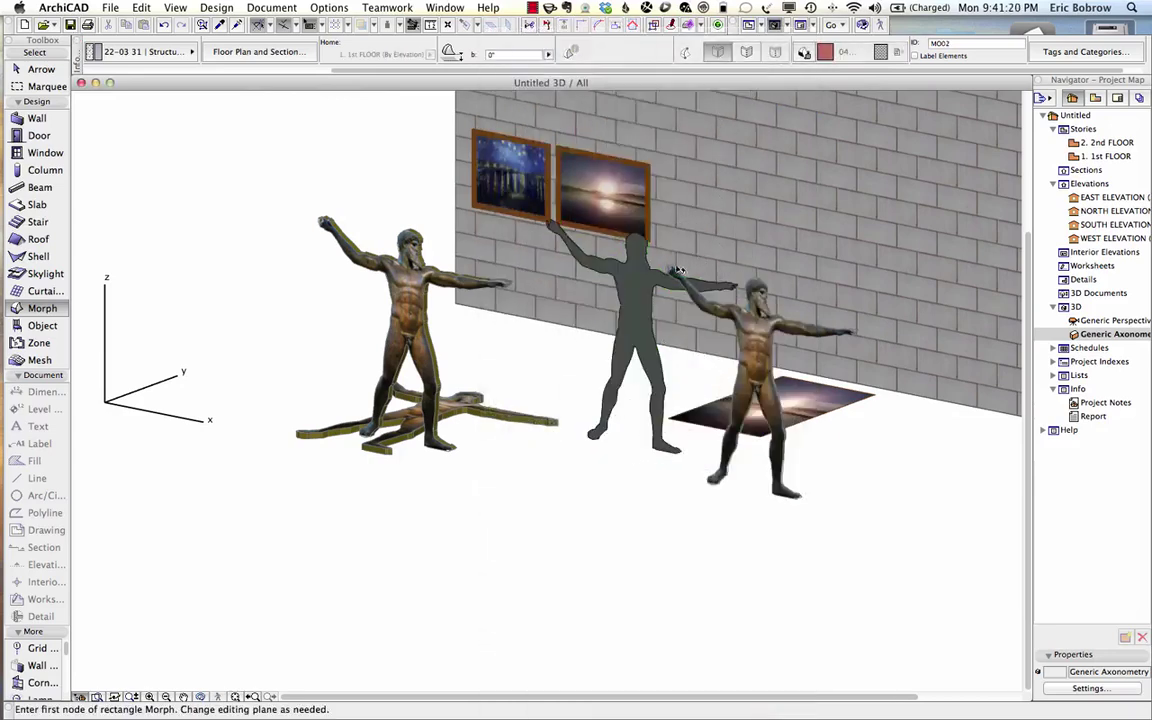
Override the upright figure morph's surface with 00 | Air, deselect it and inspect it against the brick wall.
{"action": "left_click", "coordinate": [636, 296]}
{"action": "left_click", "coordinate": [883, 54]}
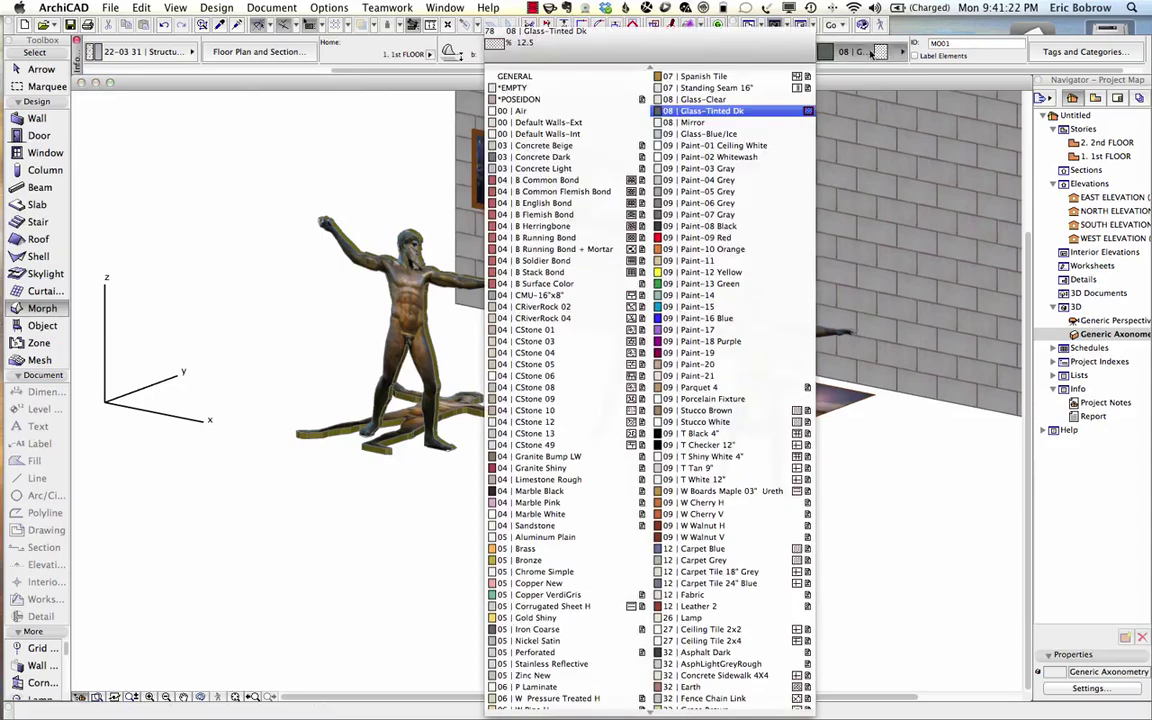
{"action": "left_click", "coordinate": [575, 113]}
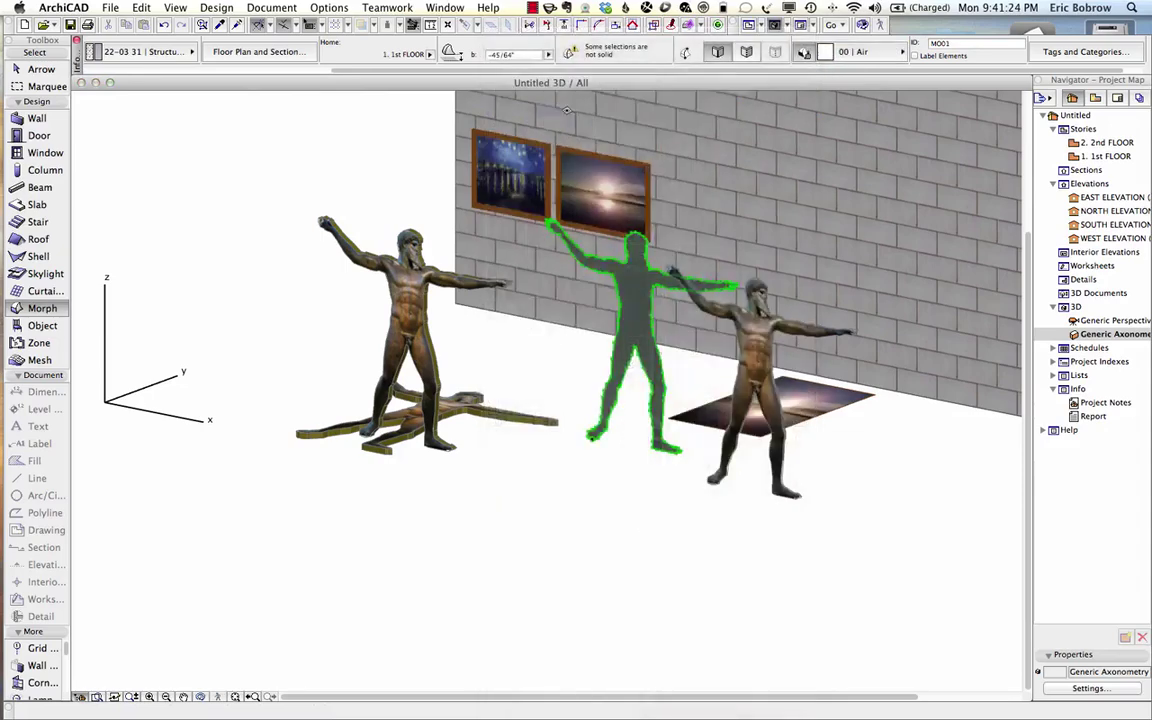
{"action": "key", "text": "Escape"}
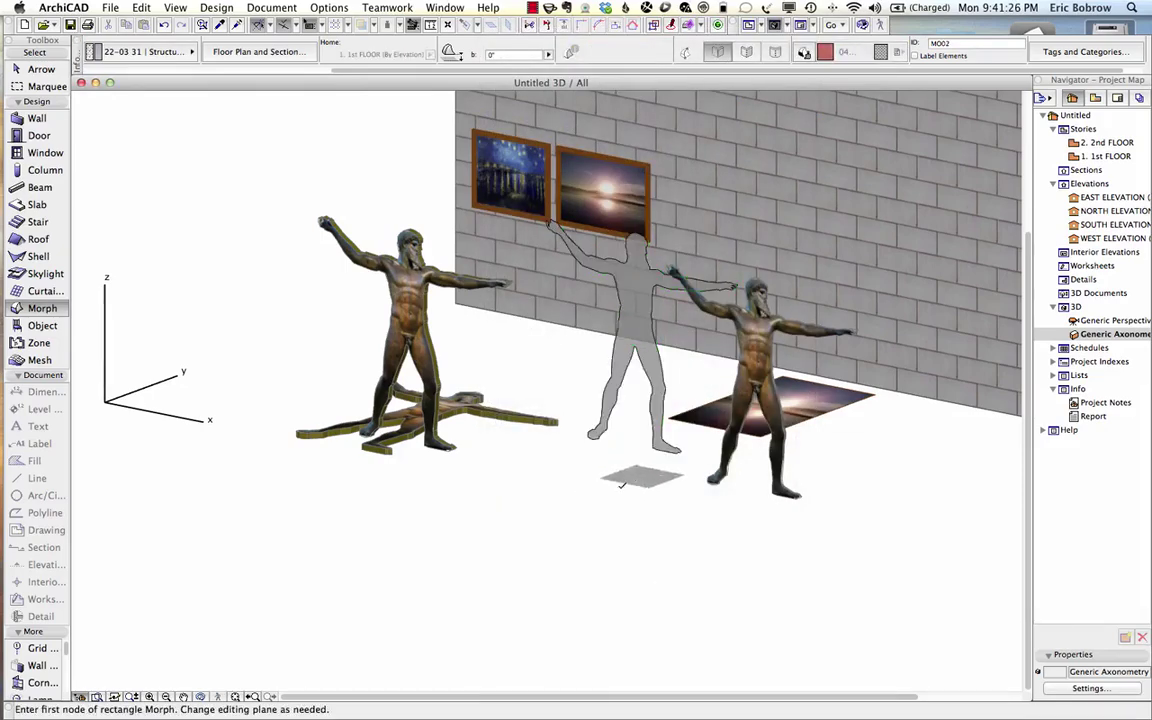
{"action": "middle_click_drag", "start_coordinate": [643, 442], "coordinate": [624, 340], "text": "shift"}
{"action": "scroll", "coordinate": [624, 330], "scroll_direction": "up", "scroll_amount": 3}
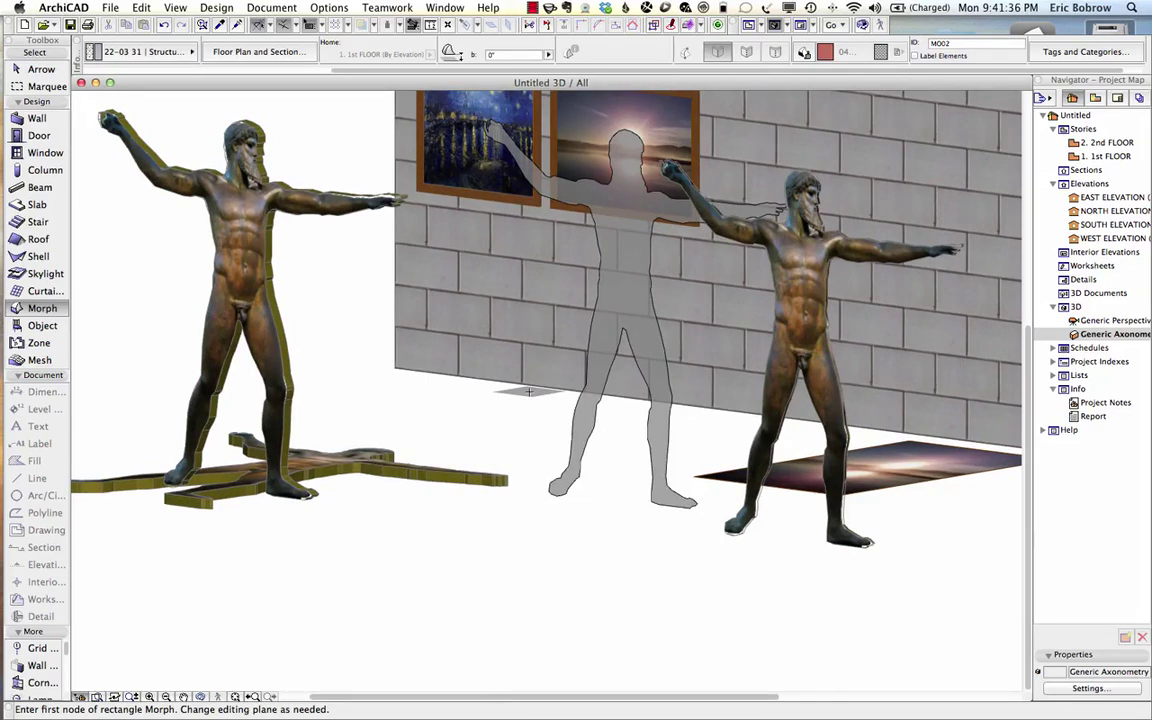
{"action": "left_click", "coordinate": [729, 278]}
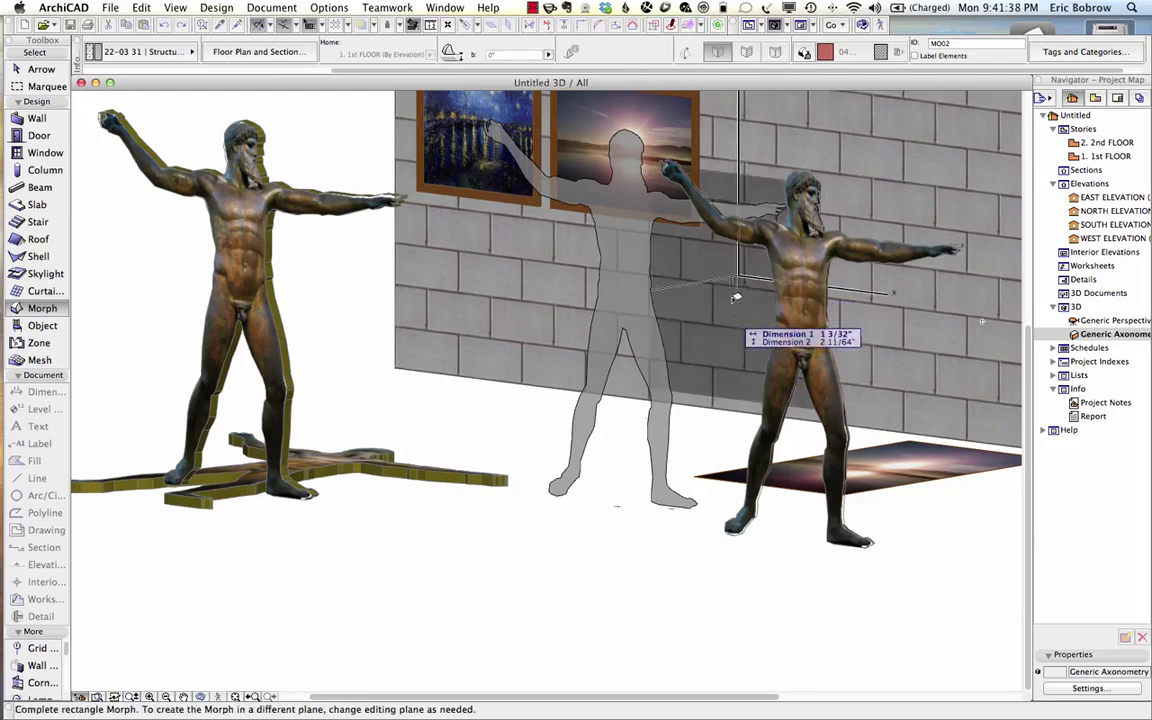
{"action": "middle_click_drag", "start_coordinate": [733, 320], "coordinate": [640, 440], "text": "shift"}
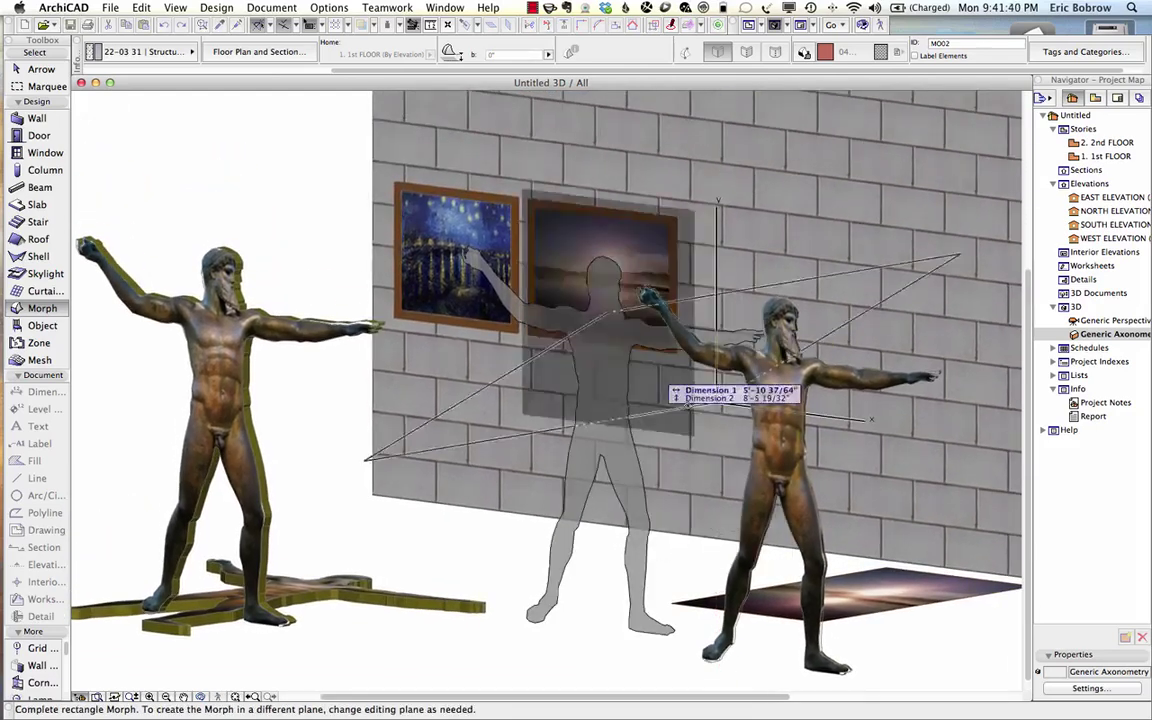
{"action": "left_click", "coordinate": [413, 204]}
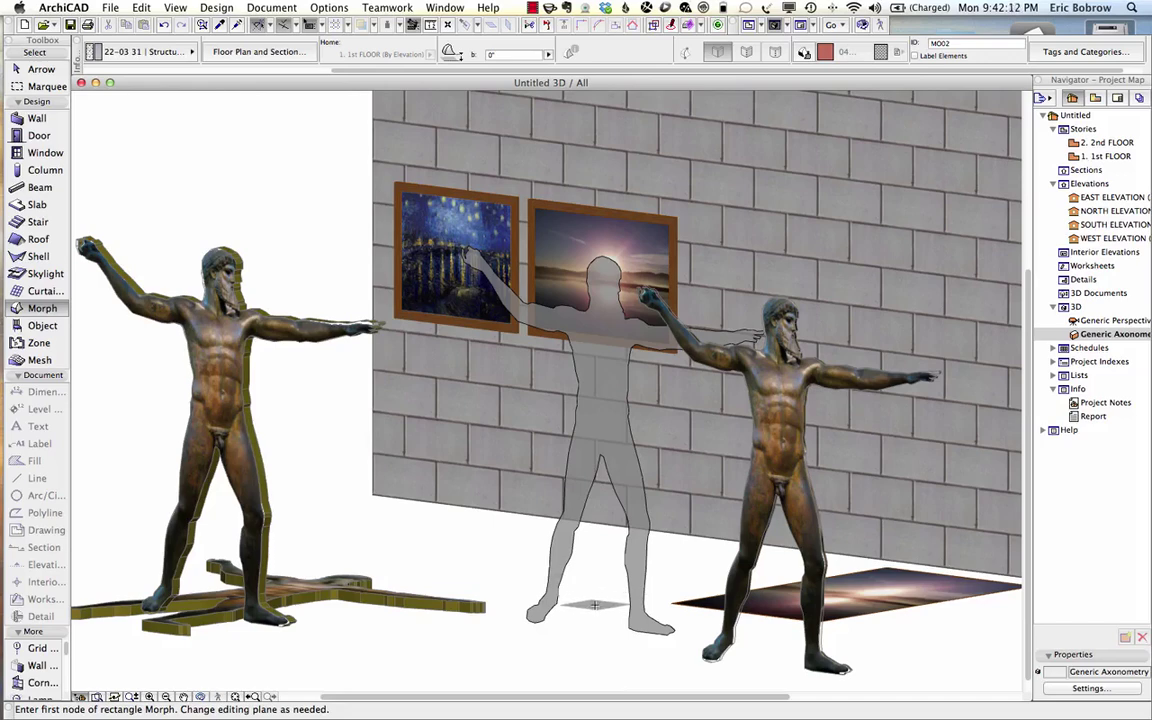
On the 1st floor plan, find People Bitmap 17 by searching for "picture" and set it as the default object with the Man Standing 1 picture.
{"action": "key", "text": "F2"}
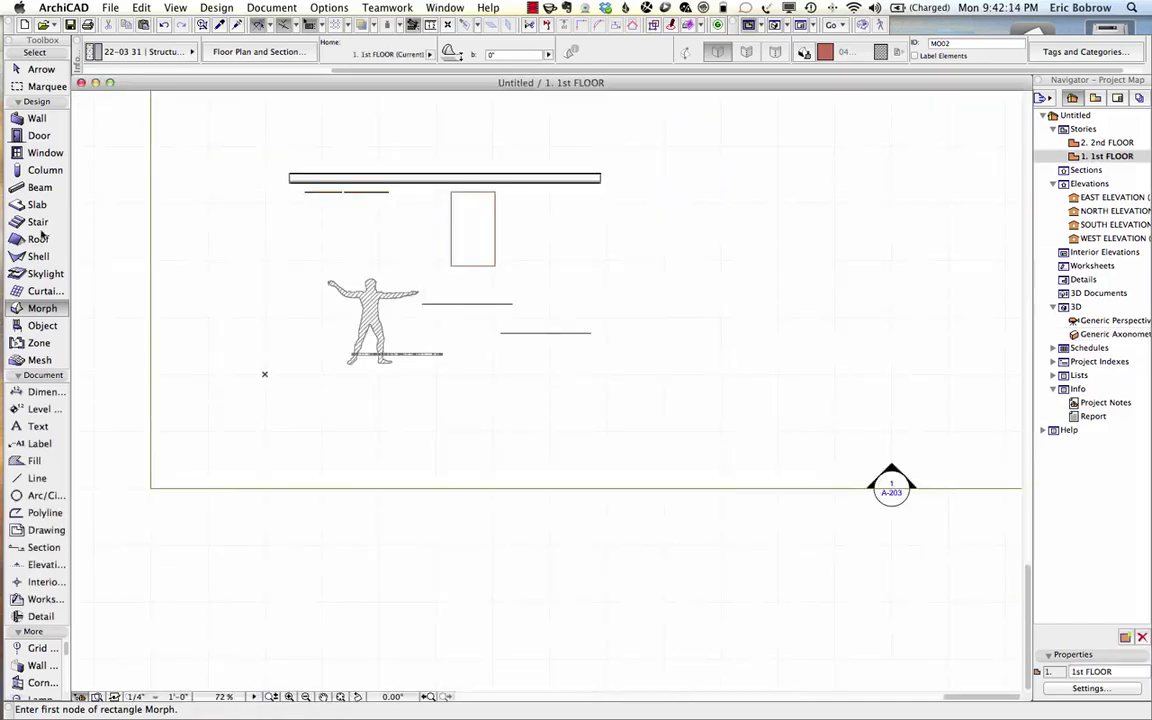
{"action": "double_click", "coordinate": [42, 326]}
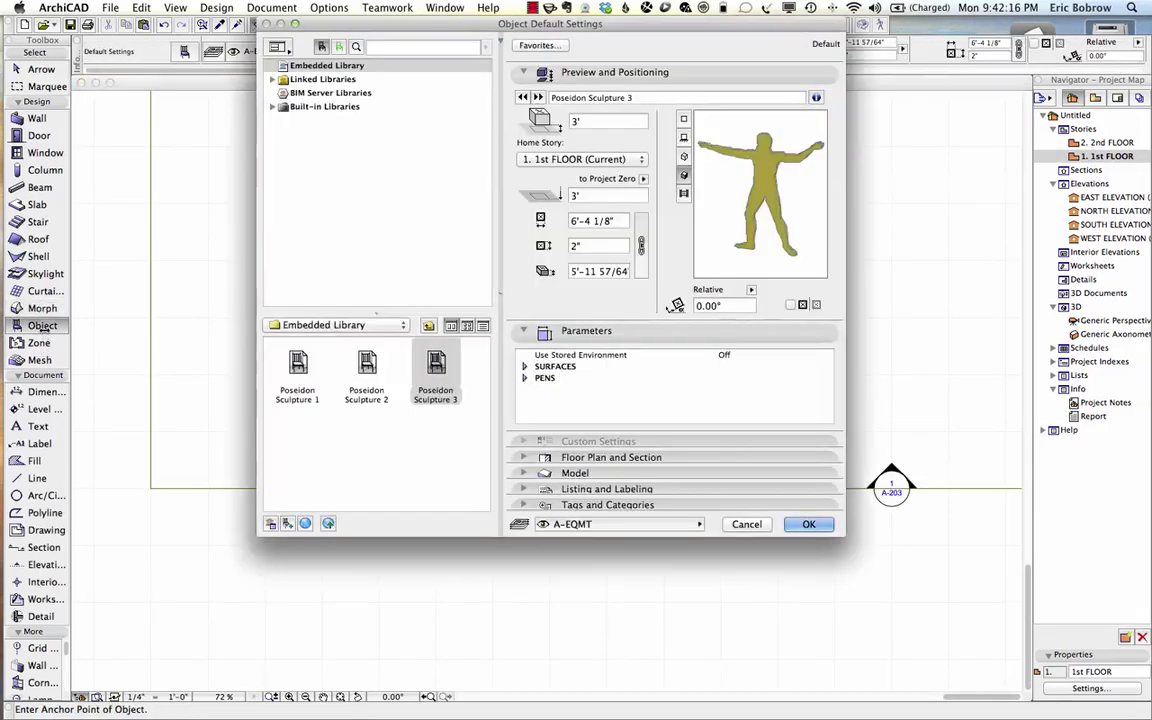
{"action": "left_click", "coordinate": [386, 47]}
{"action": "type", "text": "picture"}
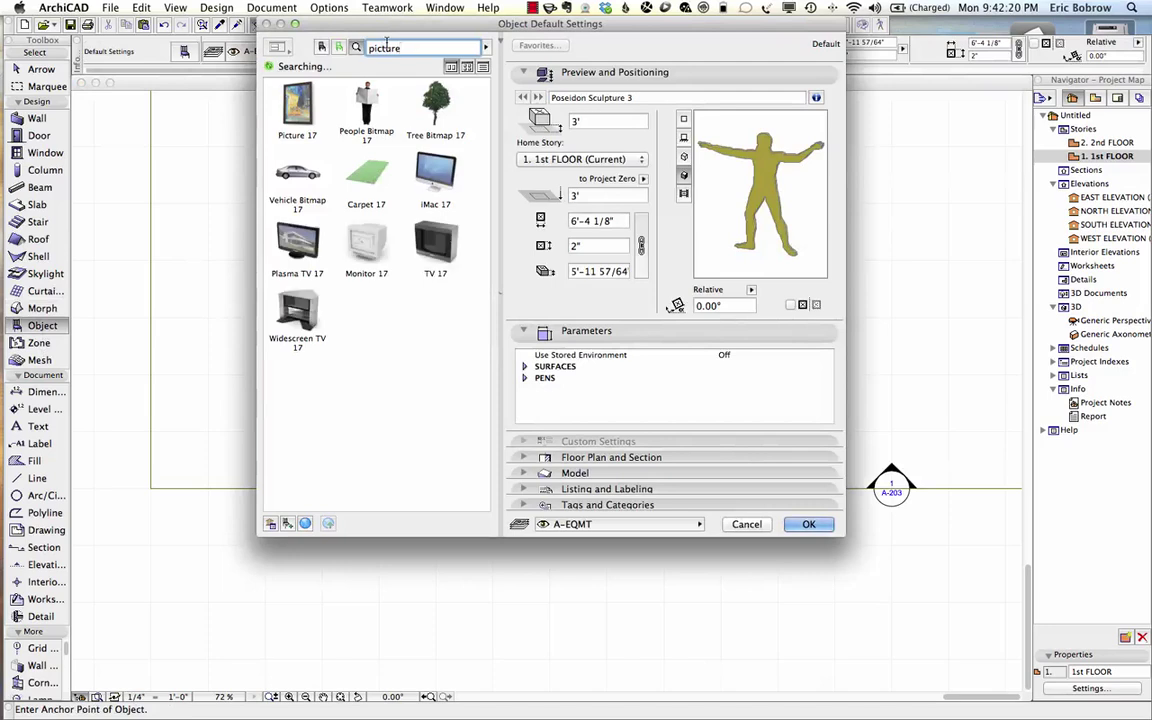
{"action": "left_click", "coordinate": [372, 95]}
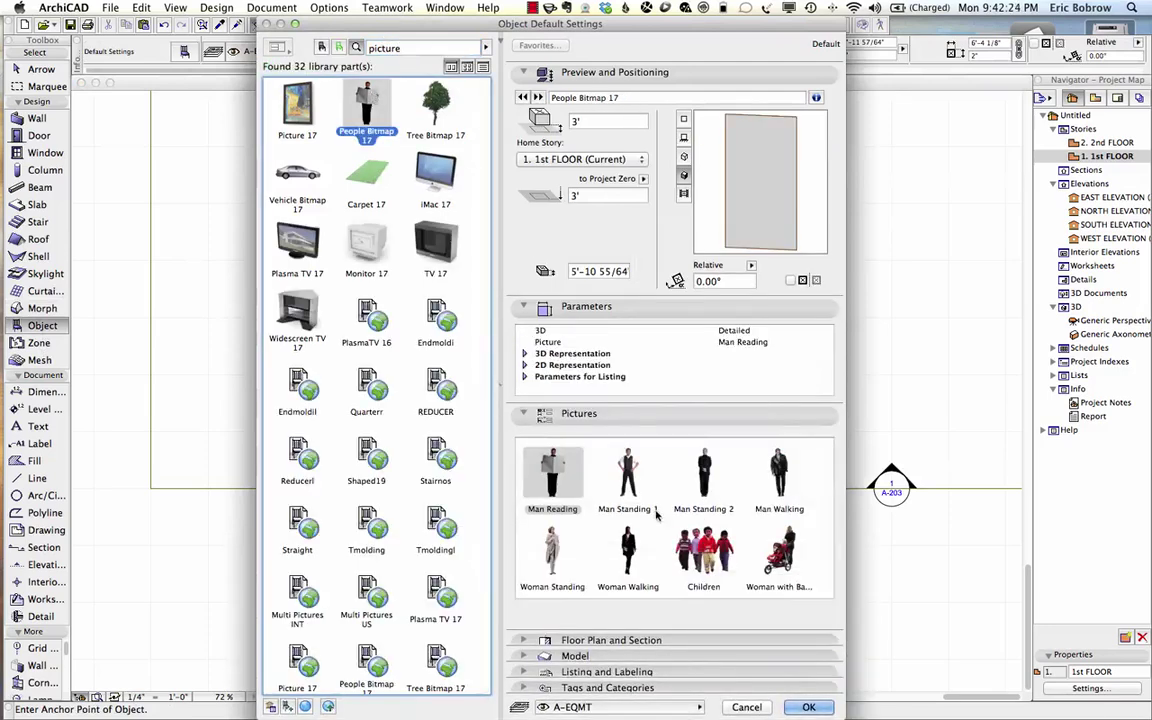
{"action": "left_click", "coordinate": [630, 478]}
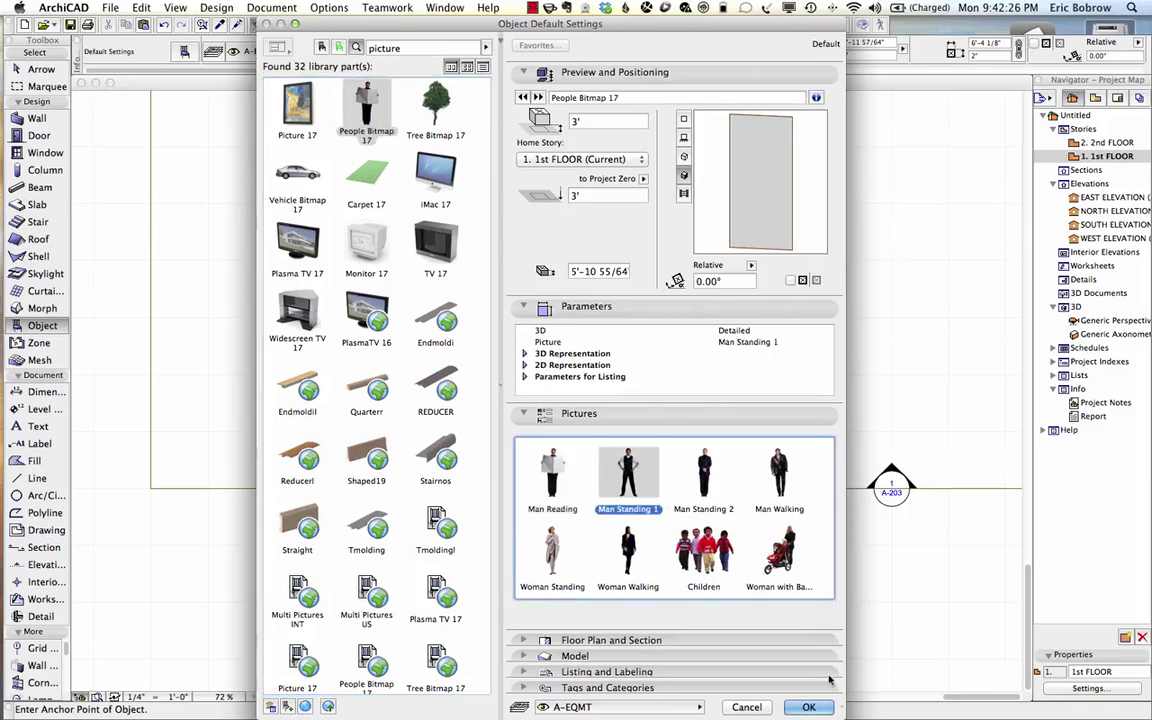
{"action": "left_click", "coordinate": [808, 707]}
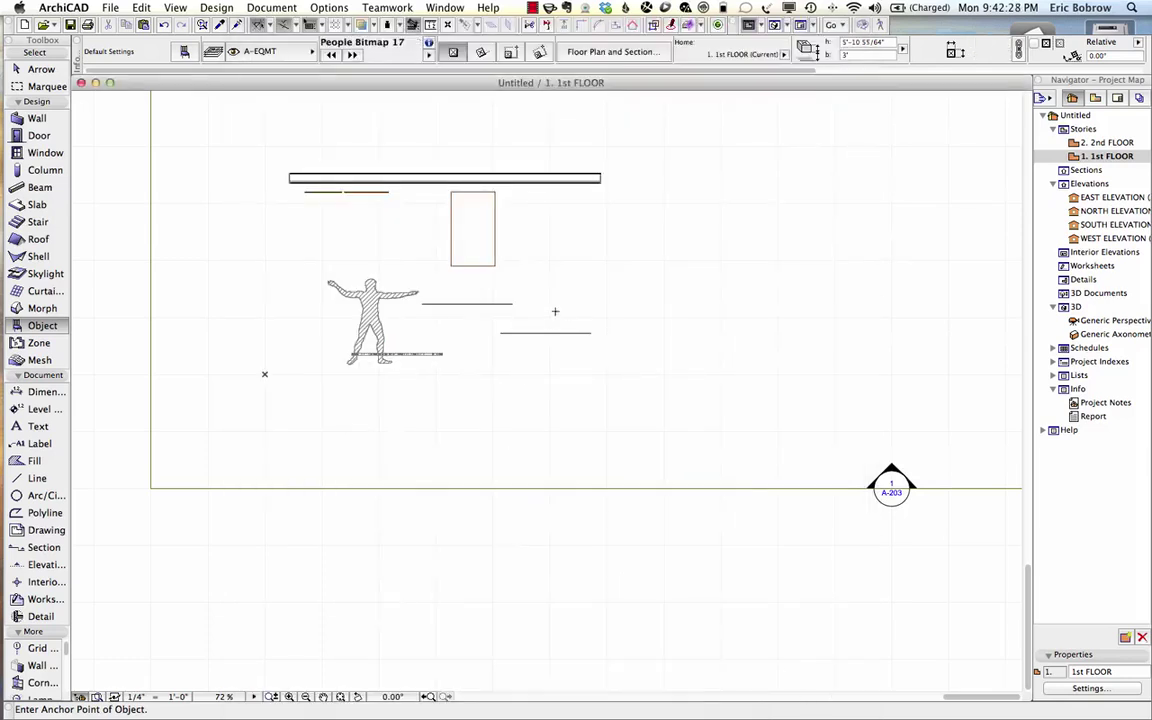
Place the People Bitmap 17 object on the floor plan beside the Poseidon-shaped fill and bring it into view in 3D.
{"action": "left_click", "coordinate": [290, 332]}
{"action": "scroll", "coordinate": [283, 332], "scroll_direction": "up", "scroll_amount": 3}
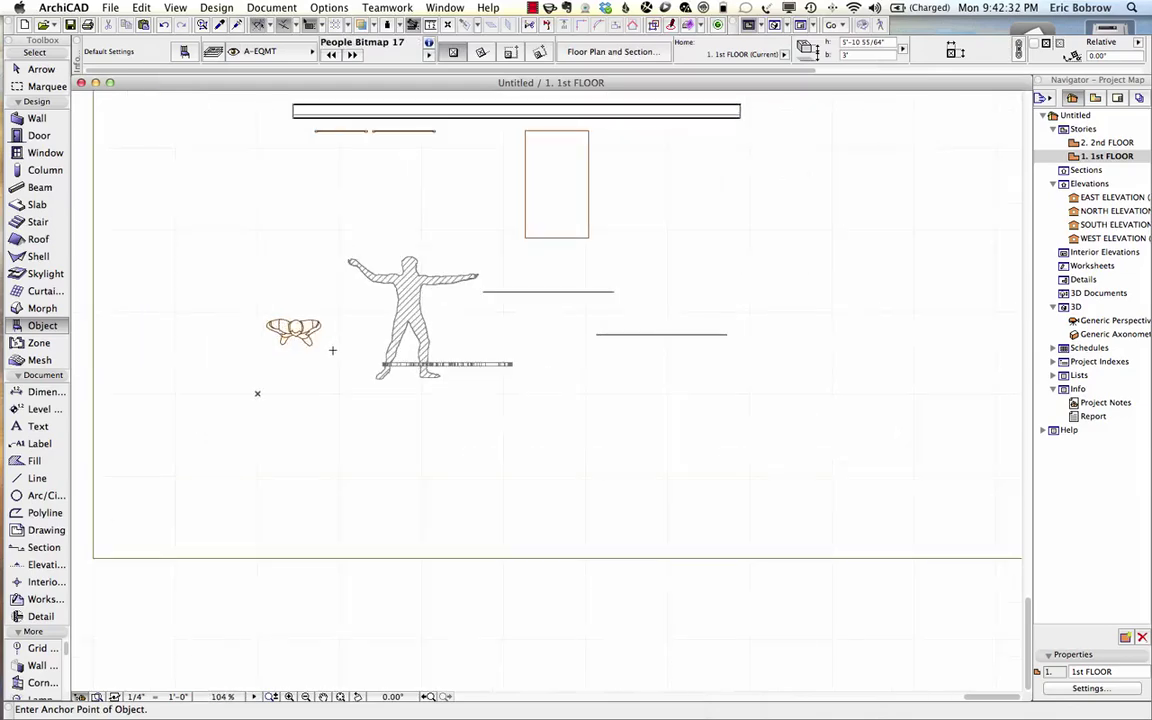
{"action": "key", "text": "F3"}
{"action": "scroll", "coordinate": [603, 304], "scroll_direction": "up", "scroll_amount": 3}
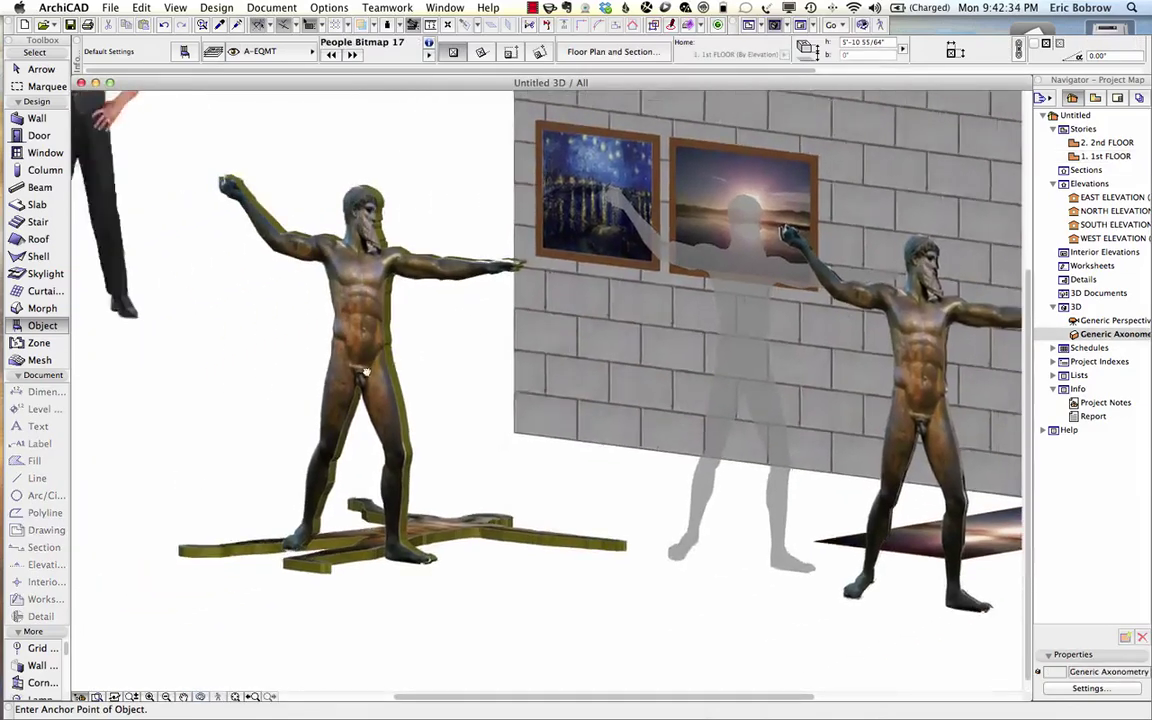
{"action": "scroll", "coordinate": [533, 283], "scroll_direction": "down", "scroll_amount": 3}
{"action": "middle_click_drag", "start_coordinate": [470, 240], "coordinate": [483, 386]}
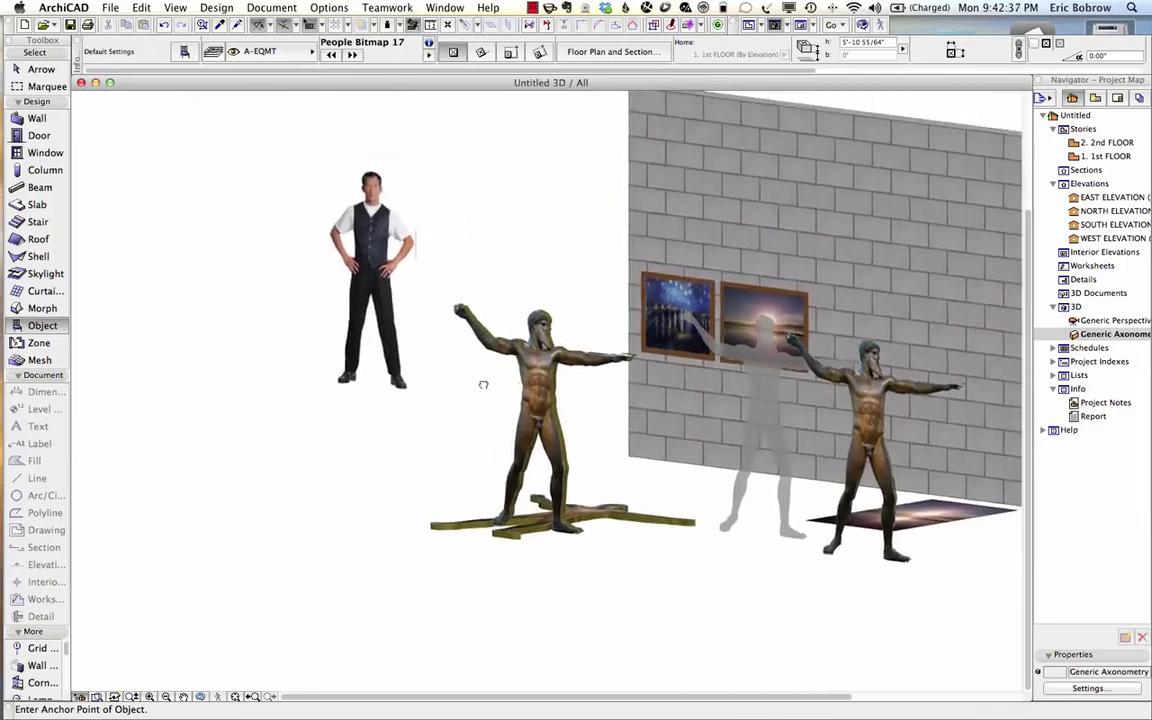
Lower the standing man object's elevation to Project Zero so it stands at ground level, and deselect it.
{"action": "left_click", "coordinate": [398, 378]}
{"action": "left_click", "coordinate": [181, 52]}
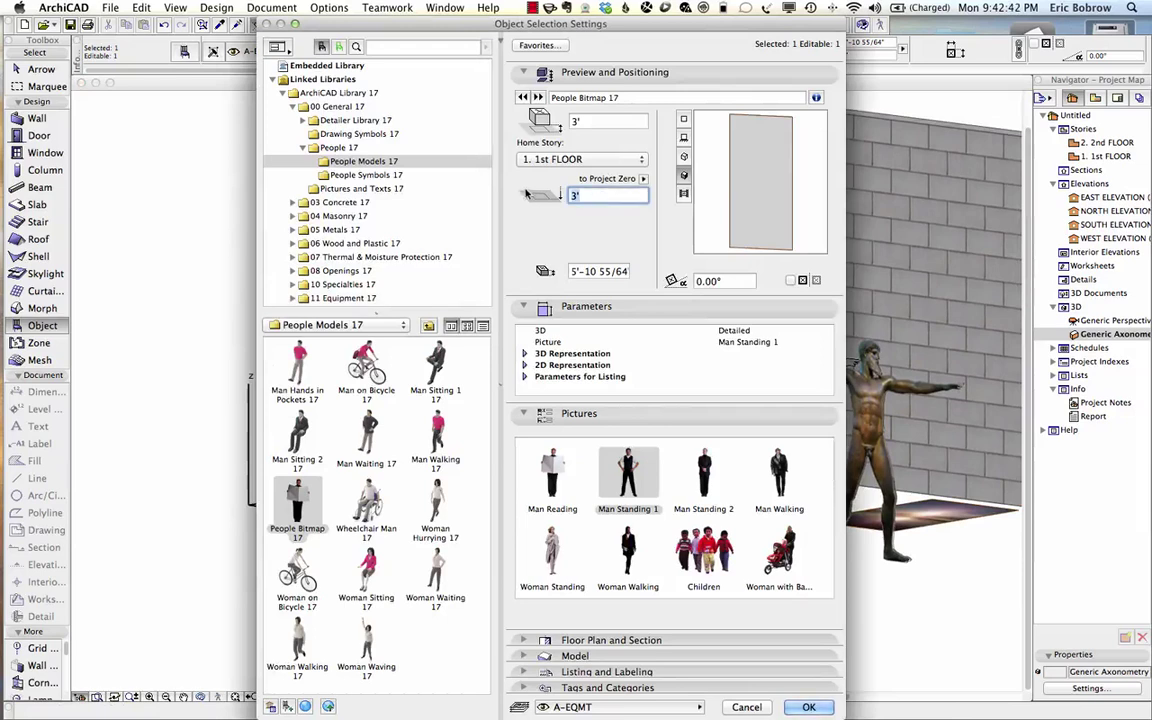
{"action": "key", "text": "Return"}
{"action": "key", "text": "Escape"}
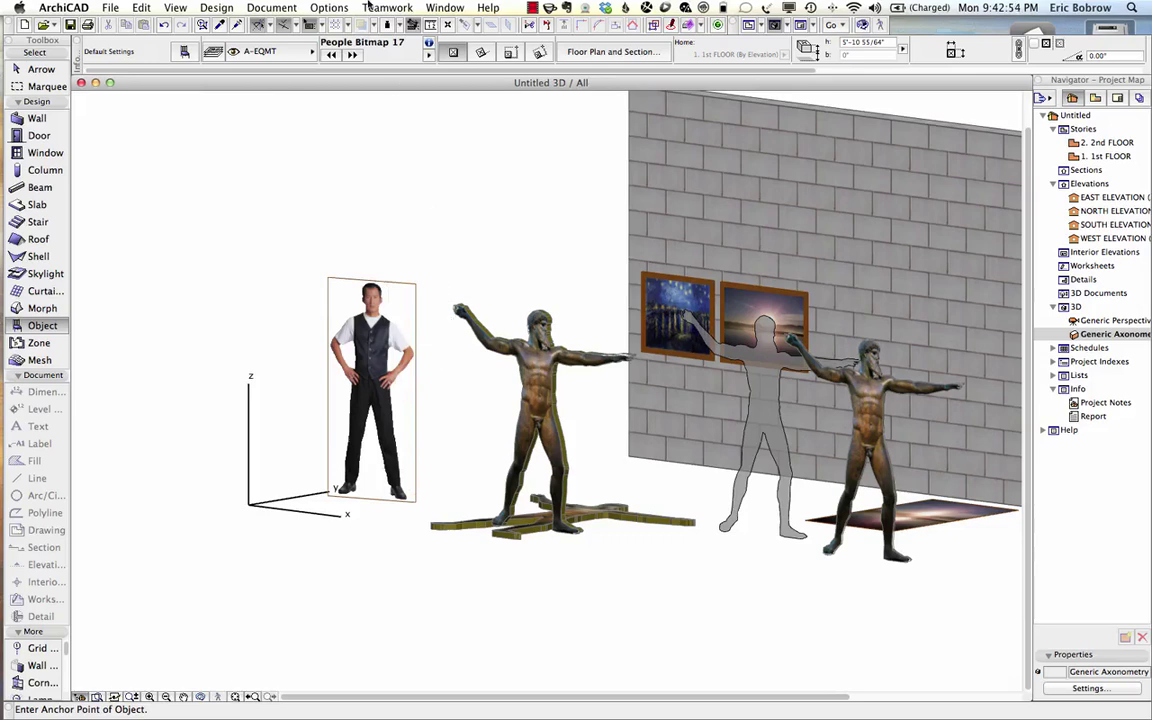
Photo-render the 3D view with the current Sketch engine and move the resulting picture window clear.
{"action": "left_click", "coordinate": [268, 7]}
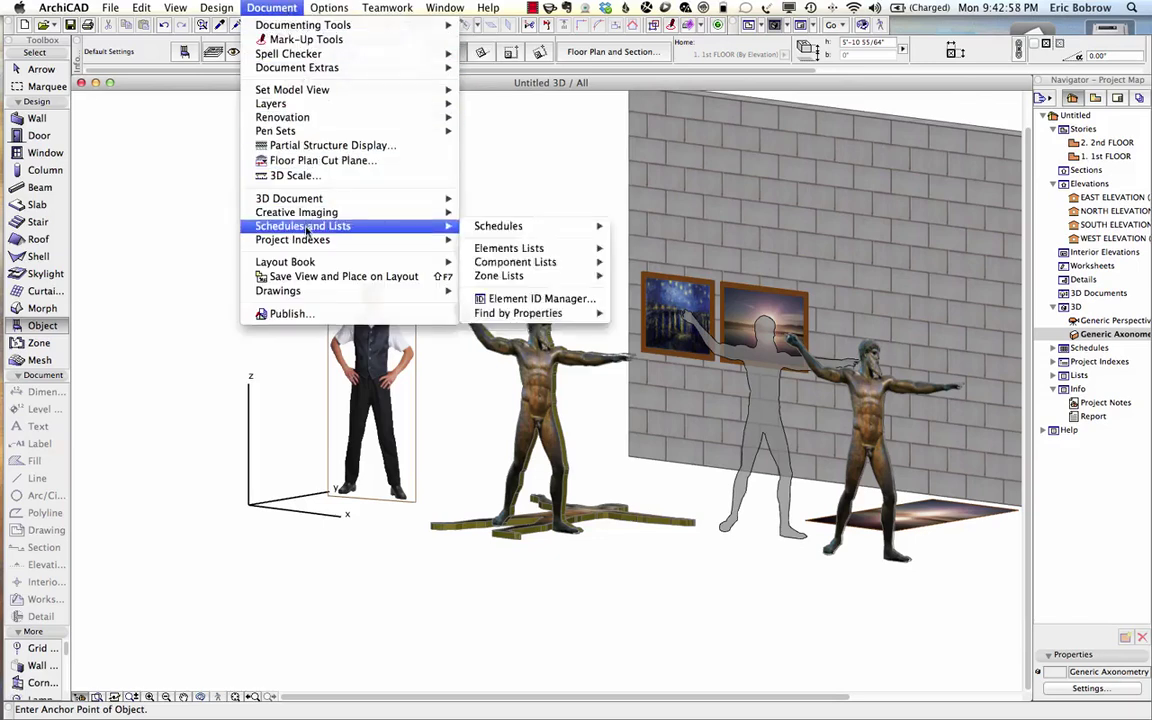
{"action": "mouse_move", "coordinate": [307, 216]}
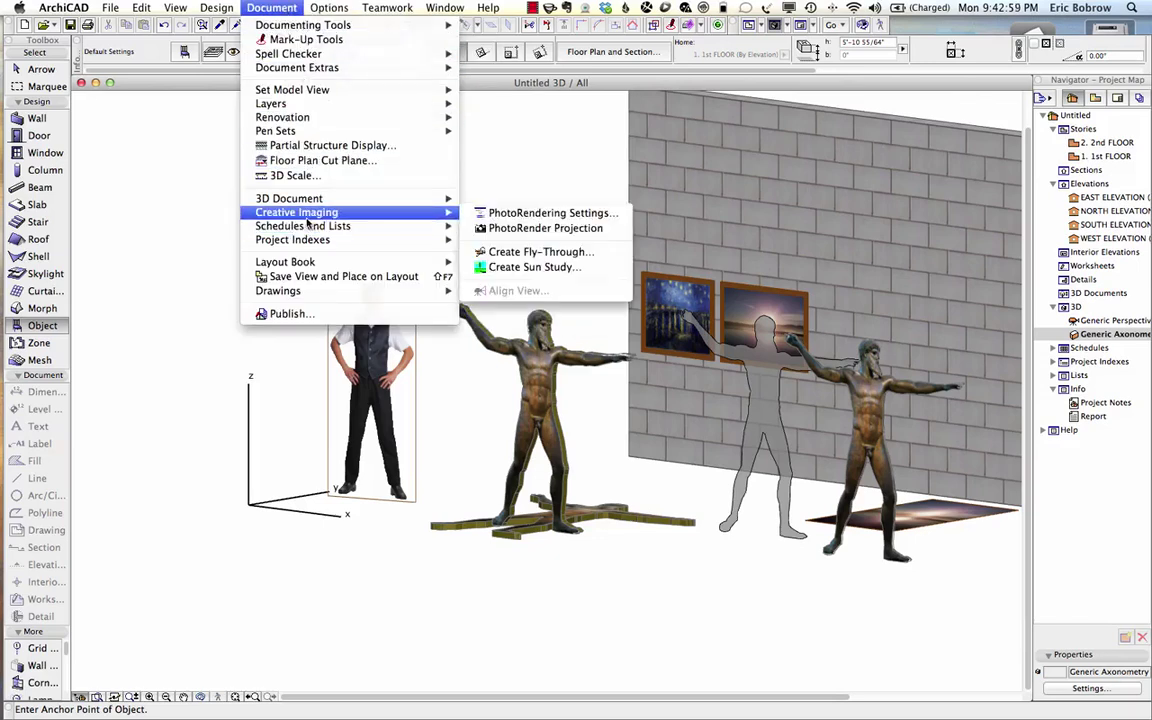
{"action": "left_click", "coordinate": [525, 228]}
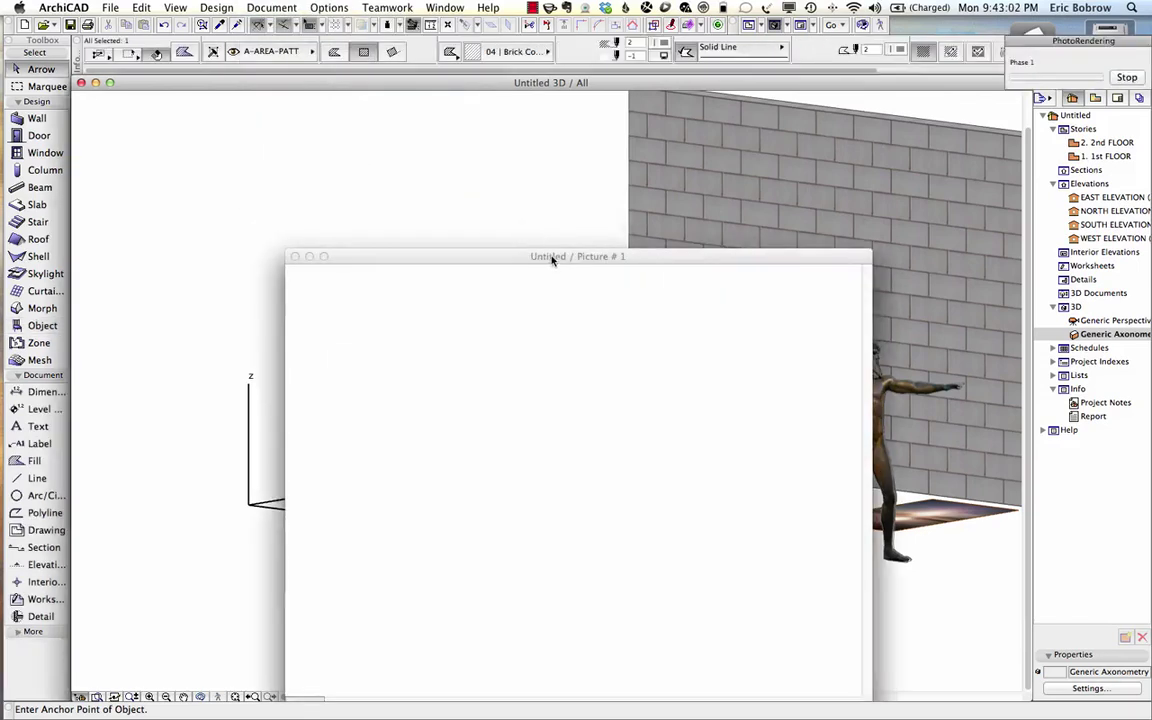
{"action": "left_click_drag", "start_coordinate": [548, 259], "coordinate": [448, 115]}
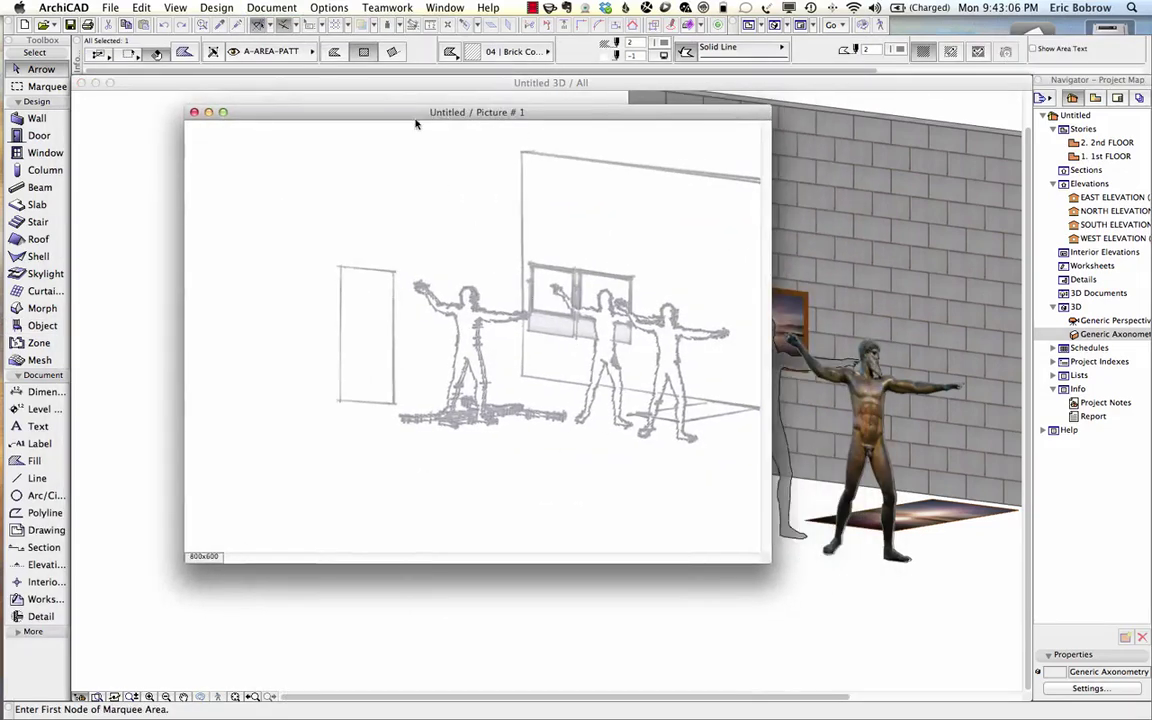
Set the PhotoRendering engine to LightWorks Rendering Engine.
{"action": "left_click", "coordinate": [263, 8]}
{"action": "mouse_move", "coordinate": [289, 213]}
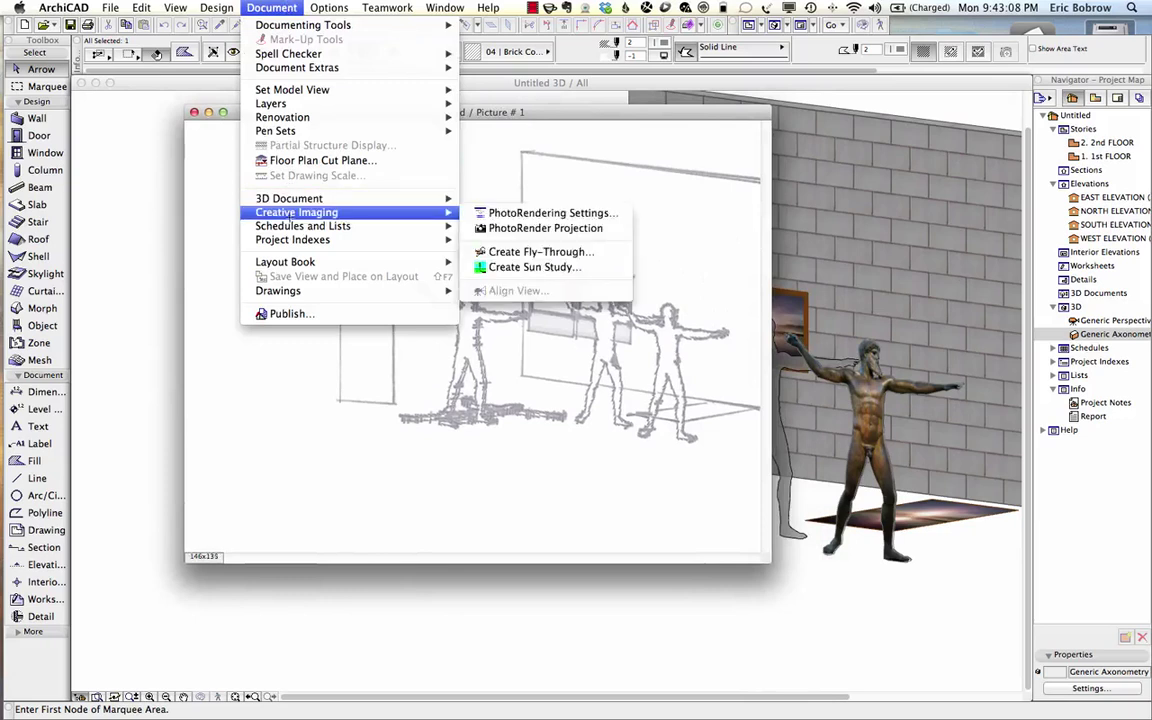
{"action": "left_click", "coordinate": [514, 213]}
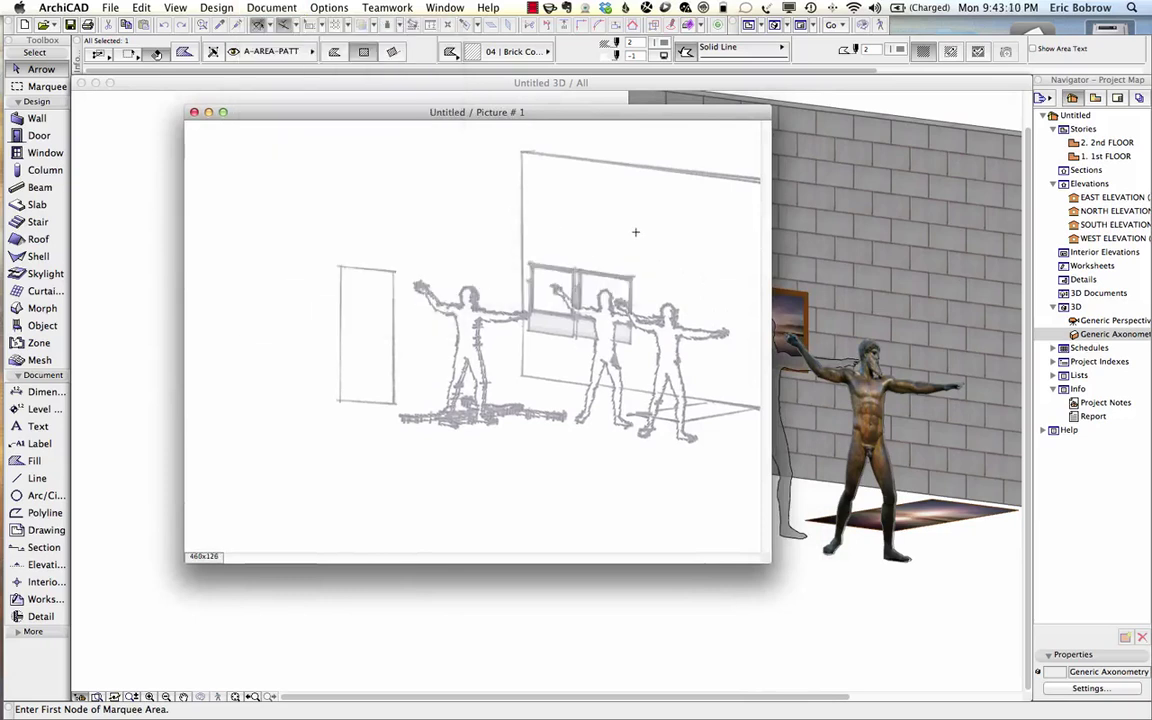
{"action": "left_click", "coordinate": [540, 63]}
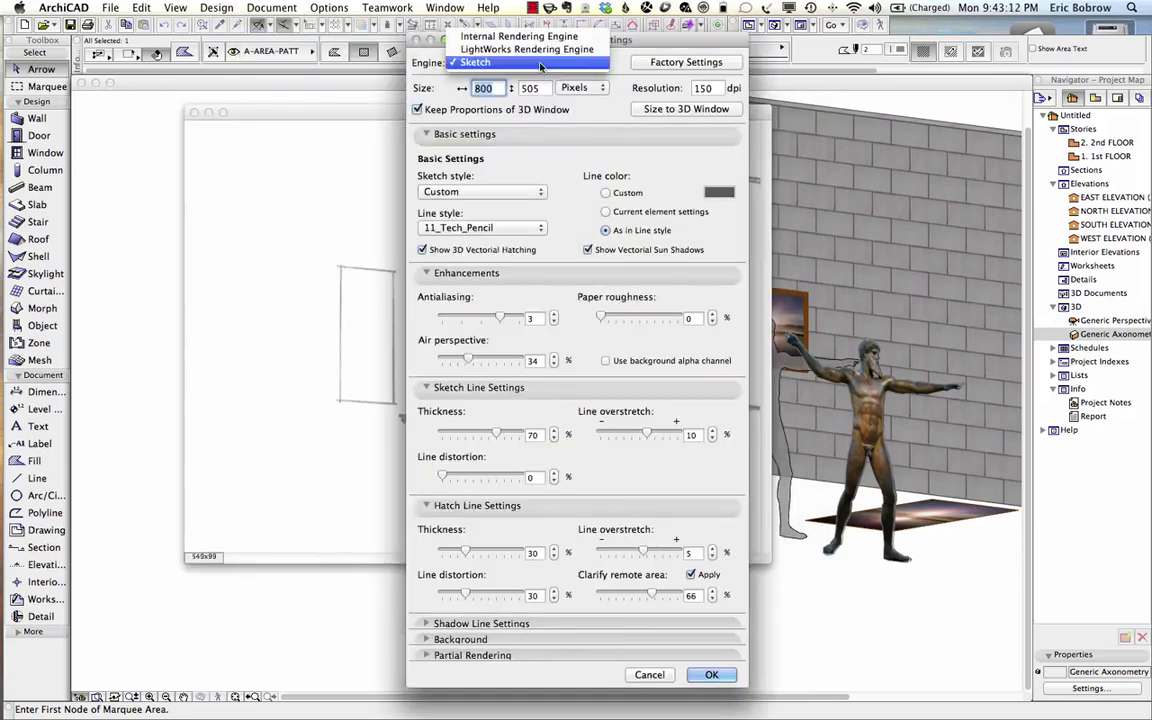
{"action": "left_click", "coordinate": [527, 49]}
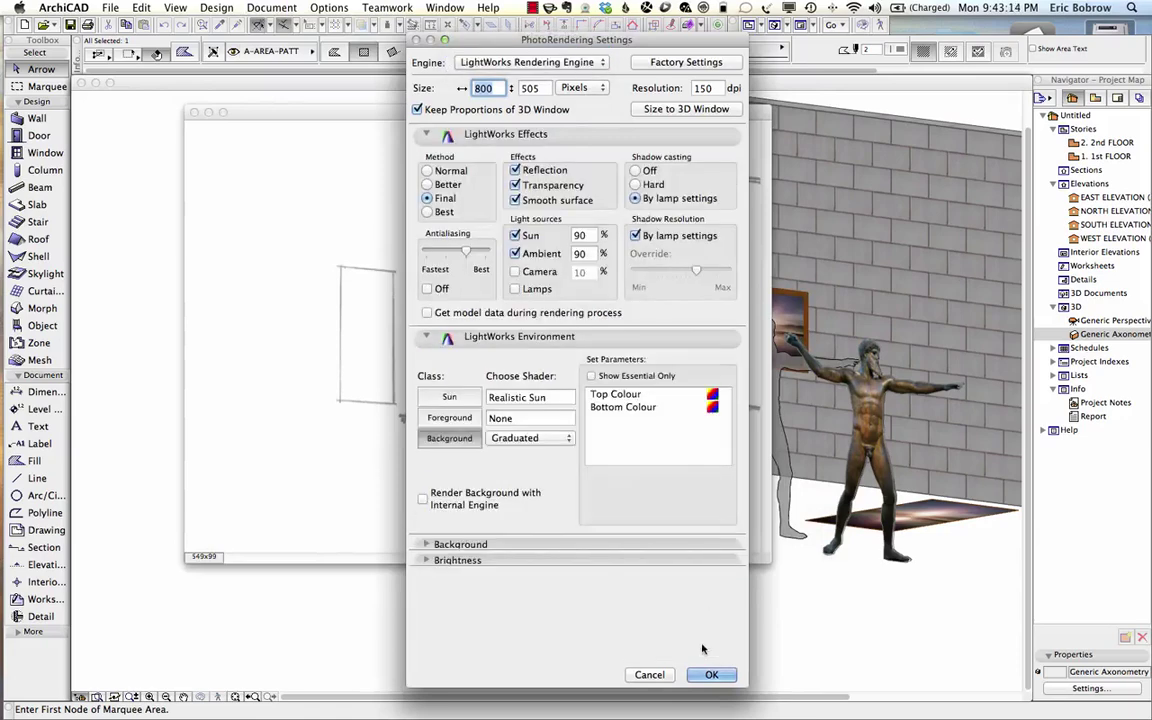
{"action": "left_click", "coordinate": [711, 674]}
{"action": "left_click", "coordinate": [271, 8]}
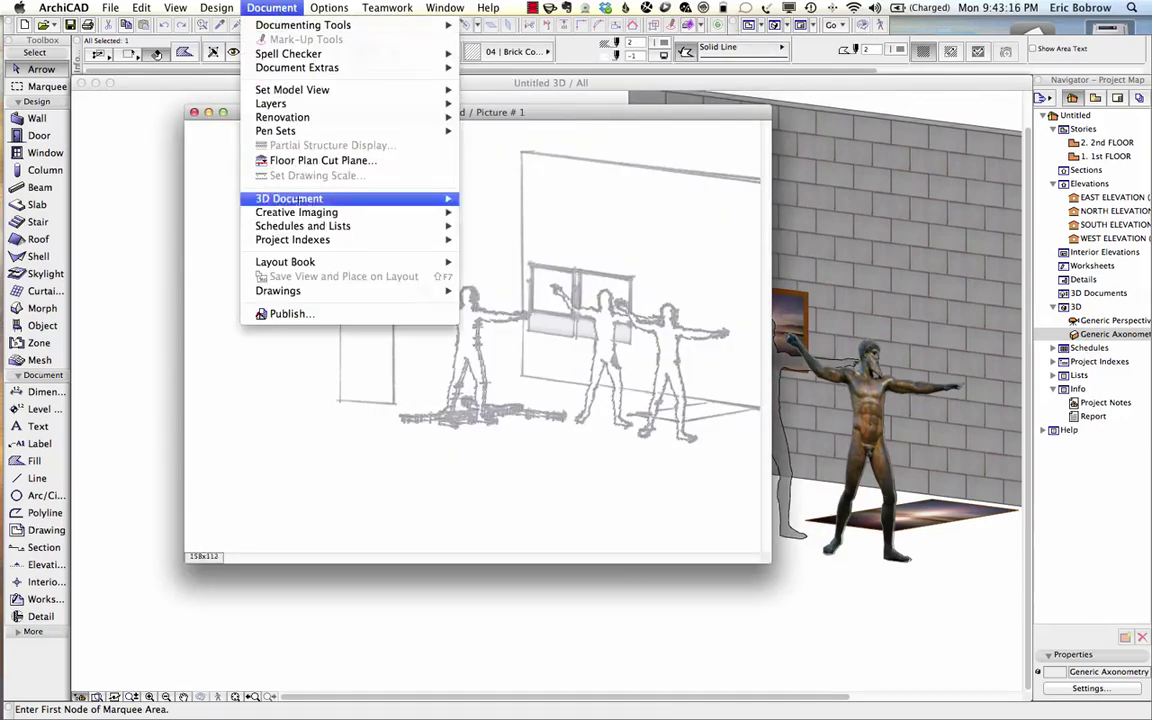
{"action": "mouse_move", "coordinate": [300, 212]}
{"action": "left_click", "coordinate": [535, 213]}
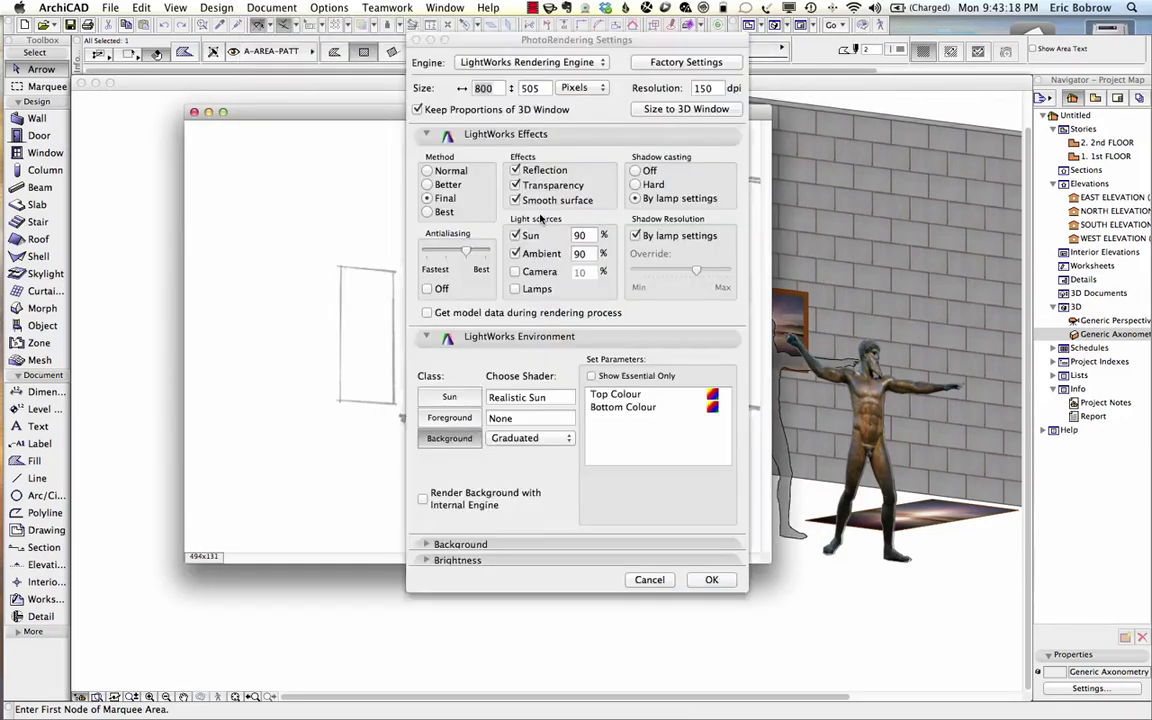
{"action": "left_click", "coordinate": [711, 579]}
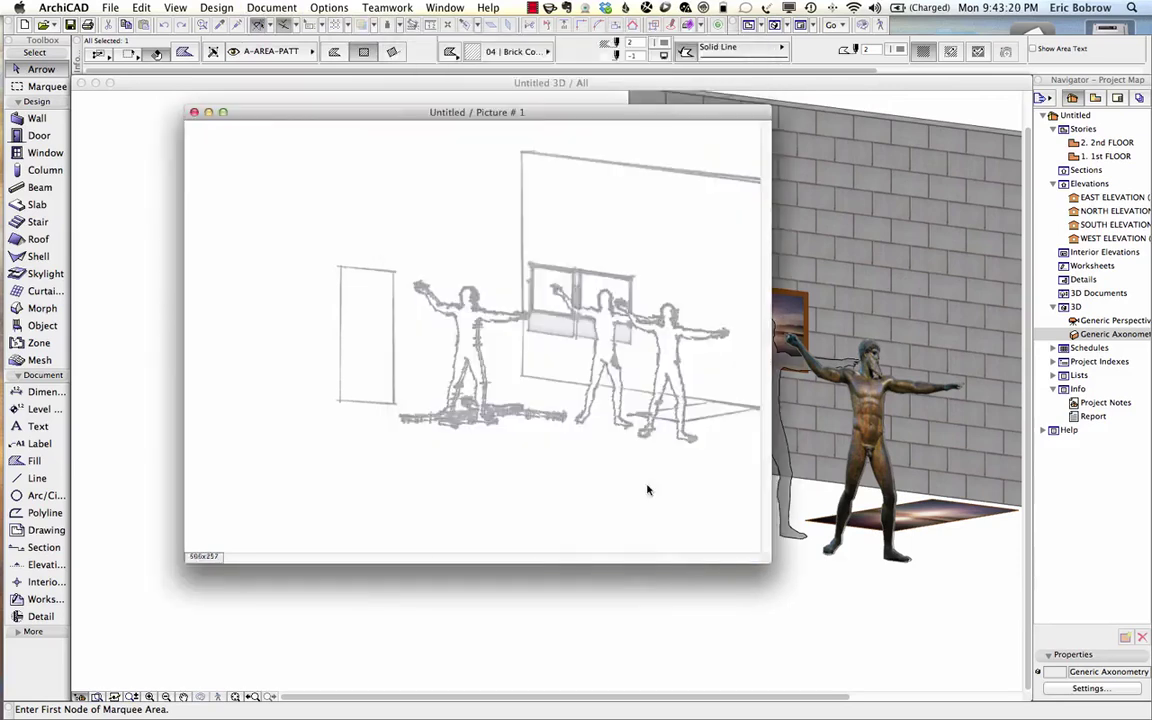
Photo-render the 3D view with the LightWorks engine and move the picture window aside to expose the man object in 3D.
{"action": "left_click", "coordinate": [272, 8]}
{"action": "mouse_move", "coordinate": [313, 228]}
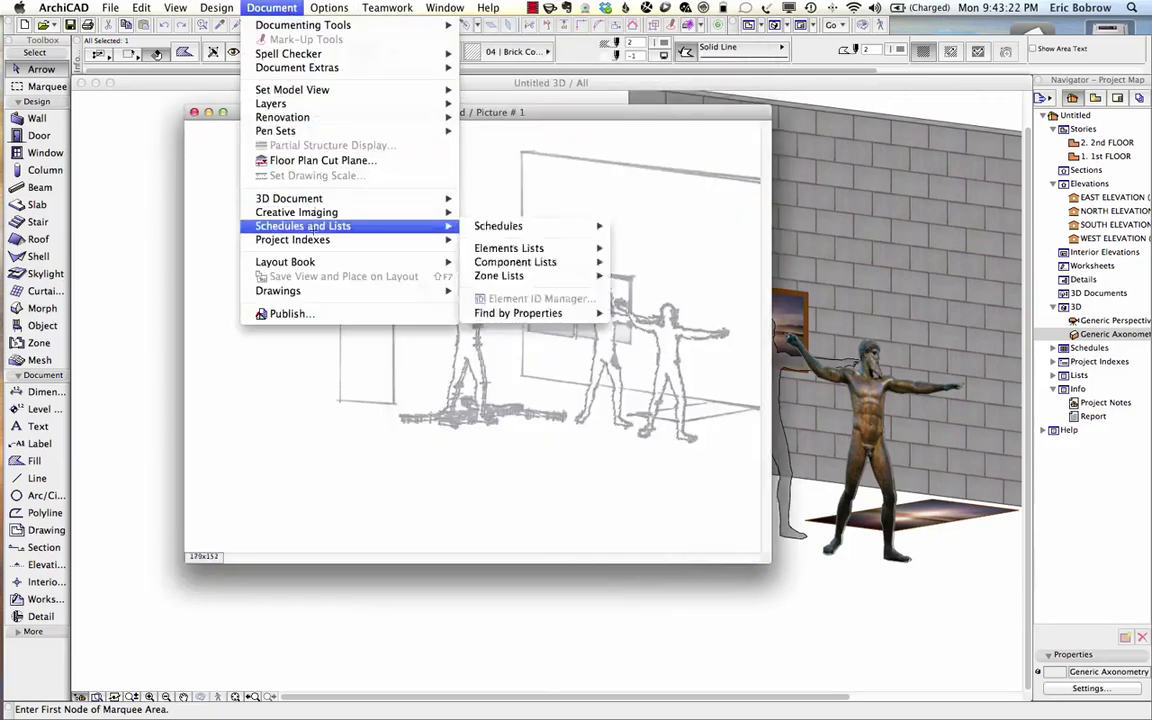
{"action": "left_click", "coordinate": [497, 228]}
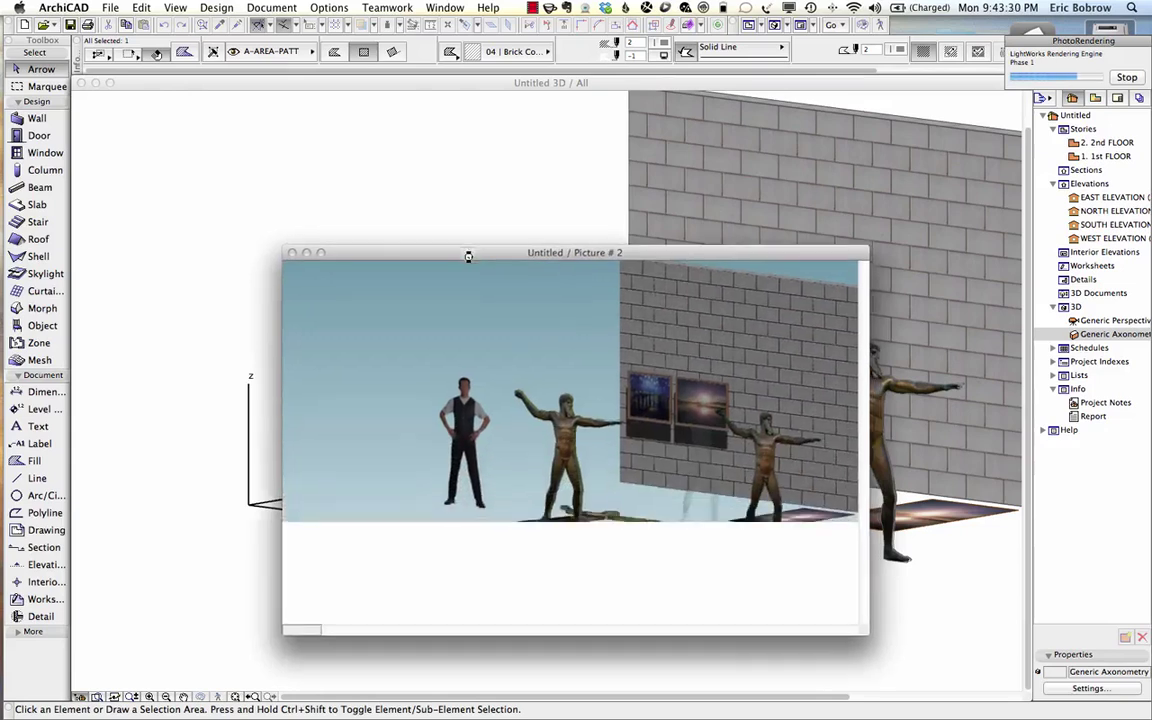
{"action": "left_click_drag", "start_coordinate": [469, 257], "coordinate": [409, 187]}
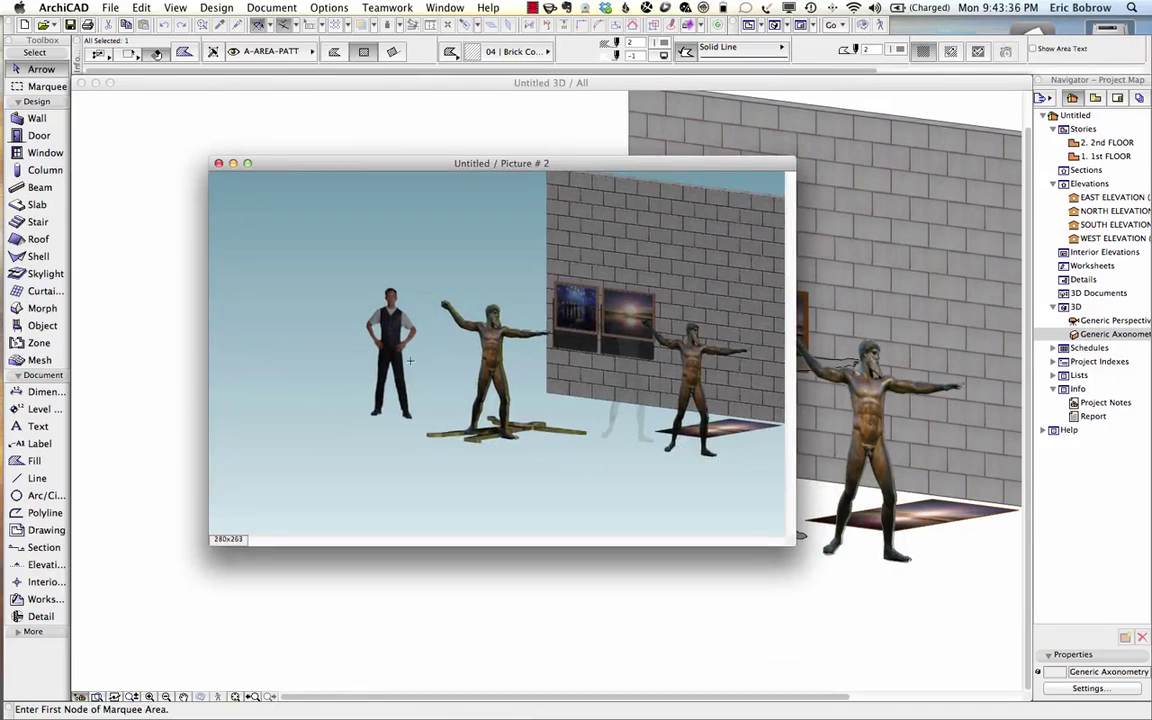
{"action": "left_click_drag", "start_coordinate": [392, 160], "coordinate": [687, 256]}
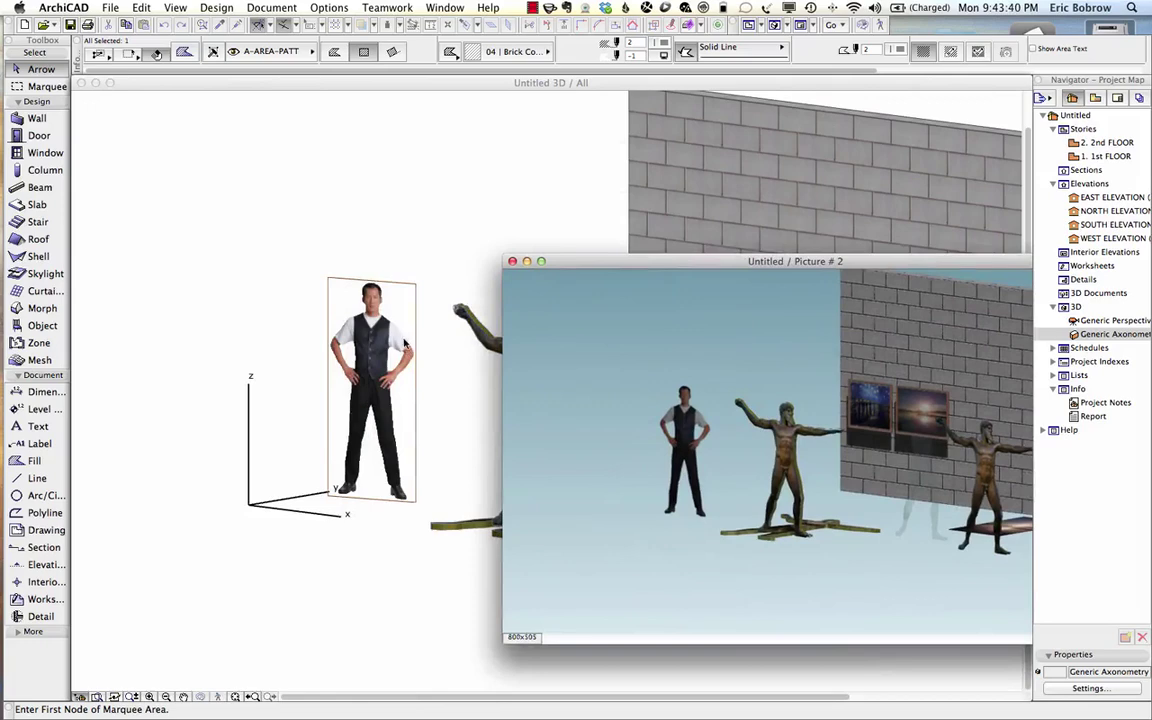
Check how the man object and figures appear in the South Elevation, and return to the 3D view.
{"action": "double_click", "coordinate": [1100, 224]}
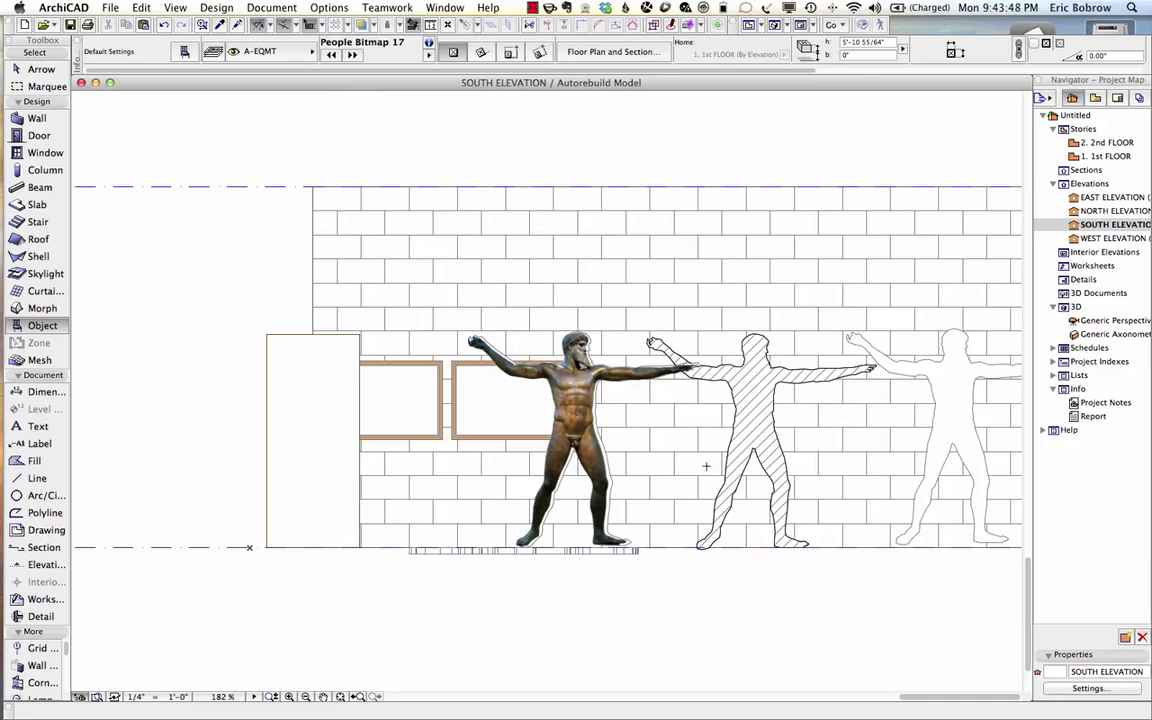
{"action": "key", "text": "F3"}
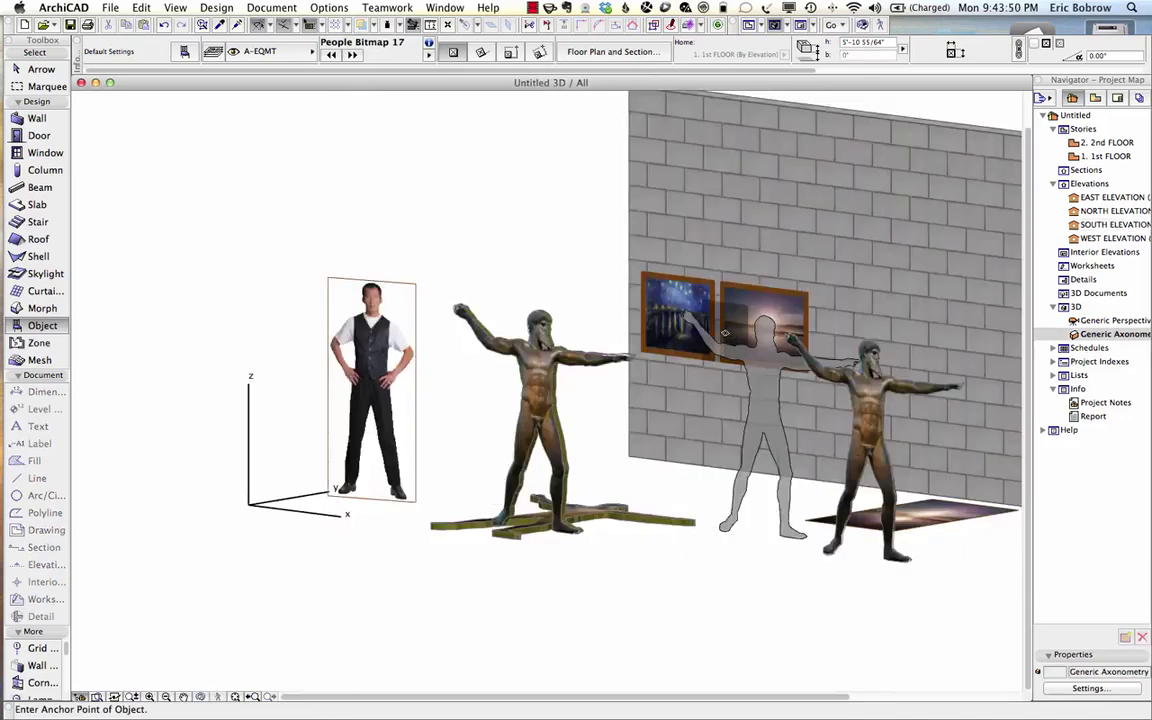